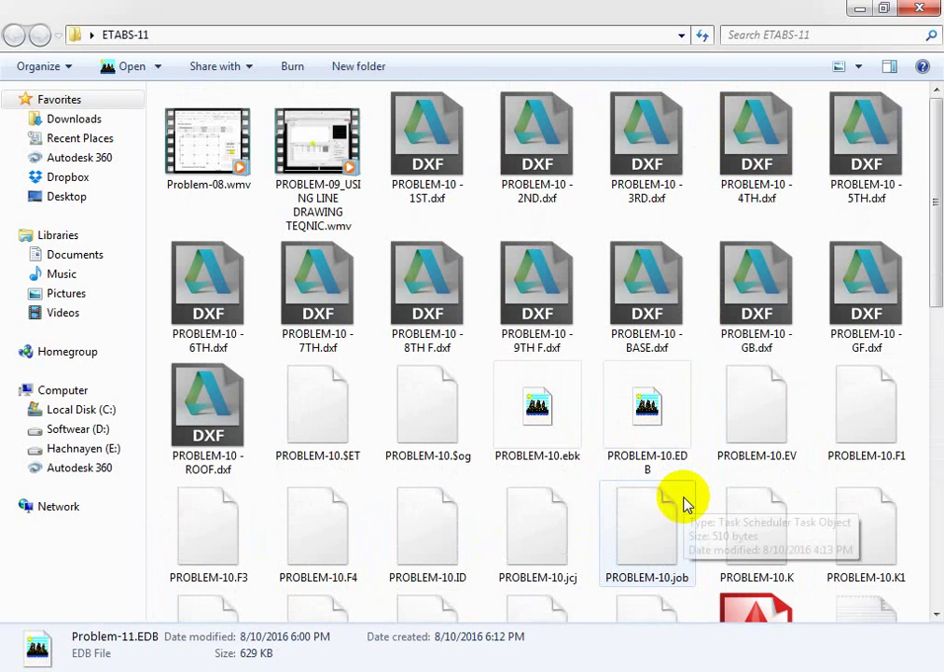
Look through the ETABS-11 folder for the Problem-11.EDB and PROBLEM-10.EDB model files, and minimize the folder window
{"action": "scroll", "coordinate": [681, 501], "scroll_direction": "down", "scroll_amount": 5}
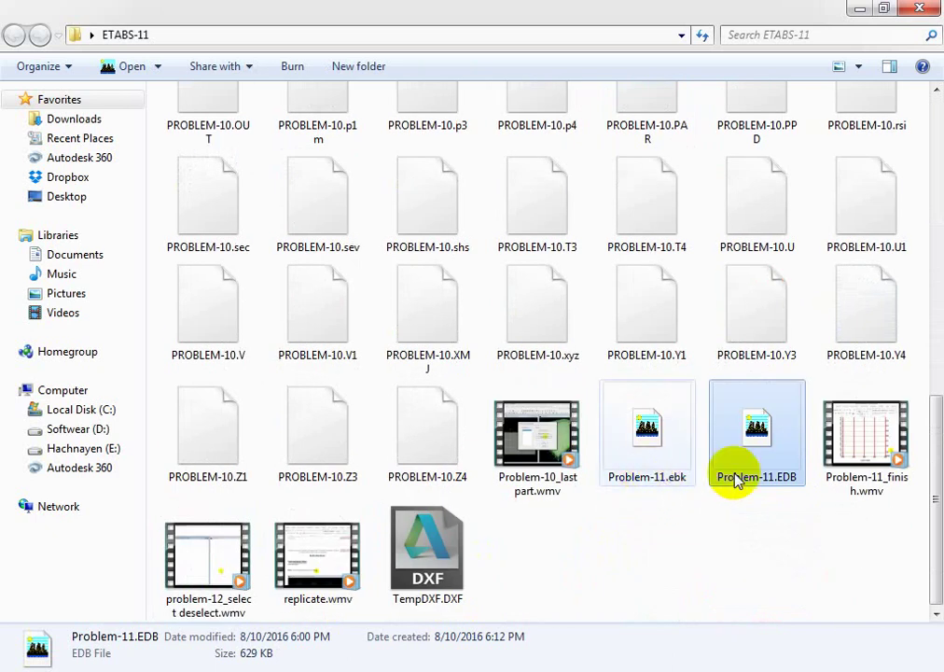
{"action": "left_click", "coordinate": [667, 467]}
{"action": "left_click", "coordinate": [767, 466]}
{"action": "scroll", "coordinate": [687, 525], "scroll_direction": "up", "scroll_amount": 6}
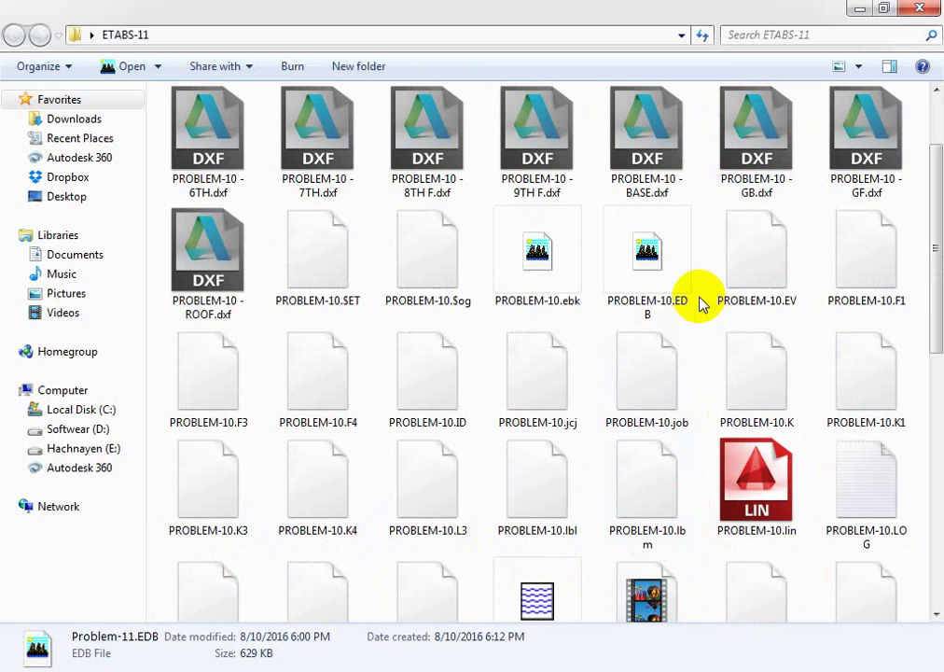
{"action": "left_click", "coordinate": [664, 312]}
{"action": "scroll", "coordinate": [650, 345], "scroll_direction": "up", "scroll_amount": 1}
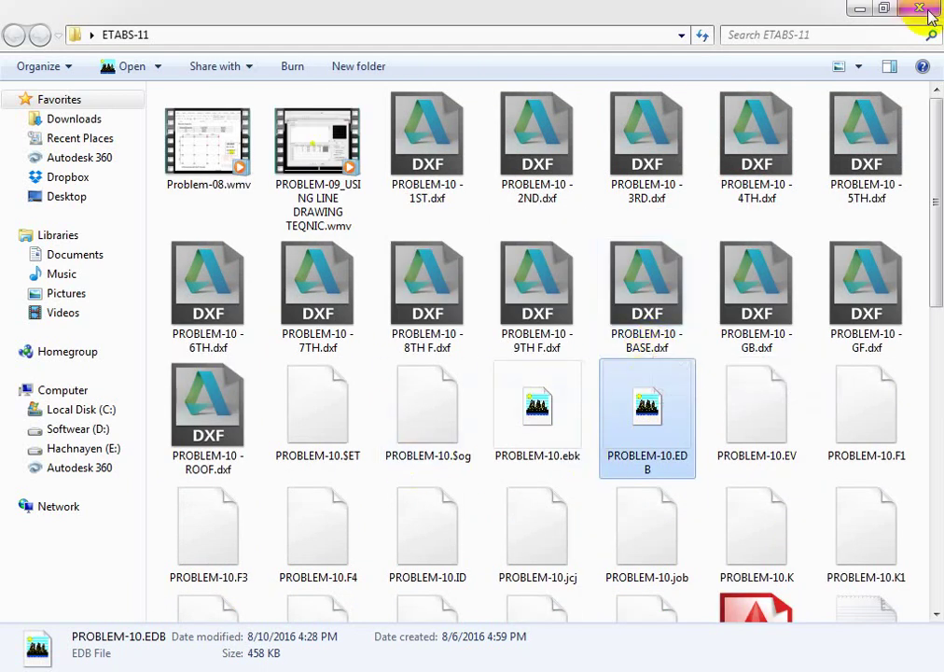
{"action": "left_click", "coordinate": [863, 10]}
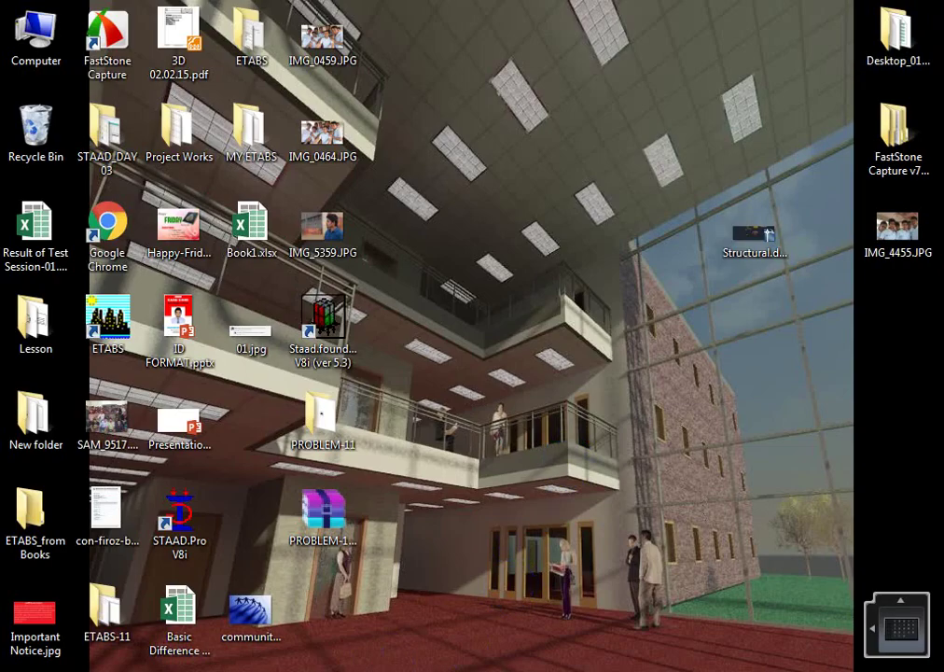
Switch to ETABS and start a new model in place of the open Problem-11 model
{"action": "left_click", "coordinate": [522, 613]}
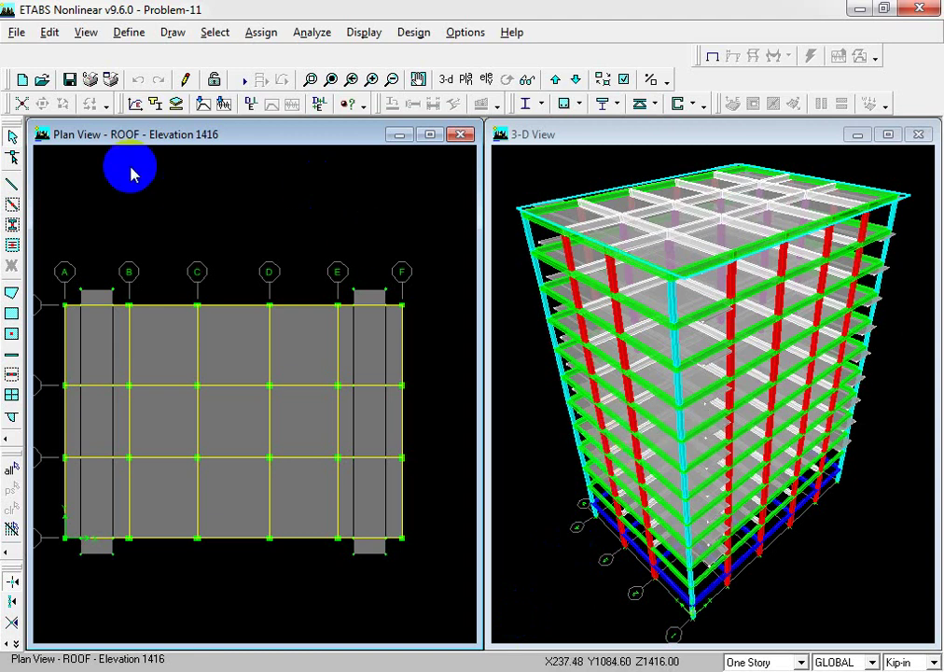
{"action": "left_click", "coordinate": [17, 31]}
{"action": "left_click", "coordinate": [45, 74]}
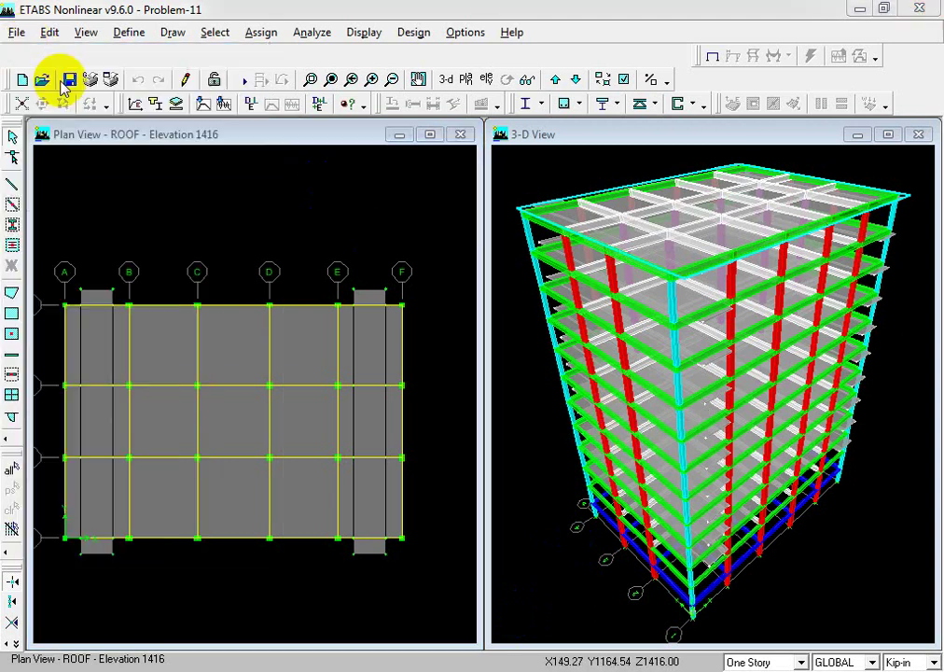
{"action": "left_click", "coordinate": [484, 414]}
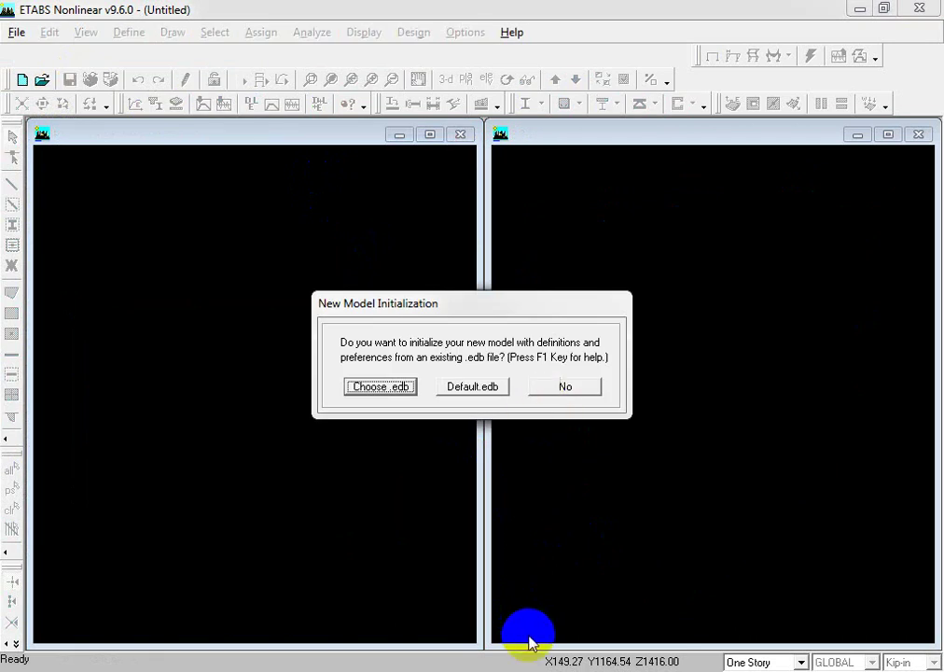
Review the Problem 12 properties, plan and model initialization steps in the Word handout 03_CC students.docx, and return to ETABS
{"action": "left_click", "coordinate": [594, 669]}
{"action": "scroll", "coordinate": [597, 431], "scroll_direction": "up", "scroll_amount": 2}
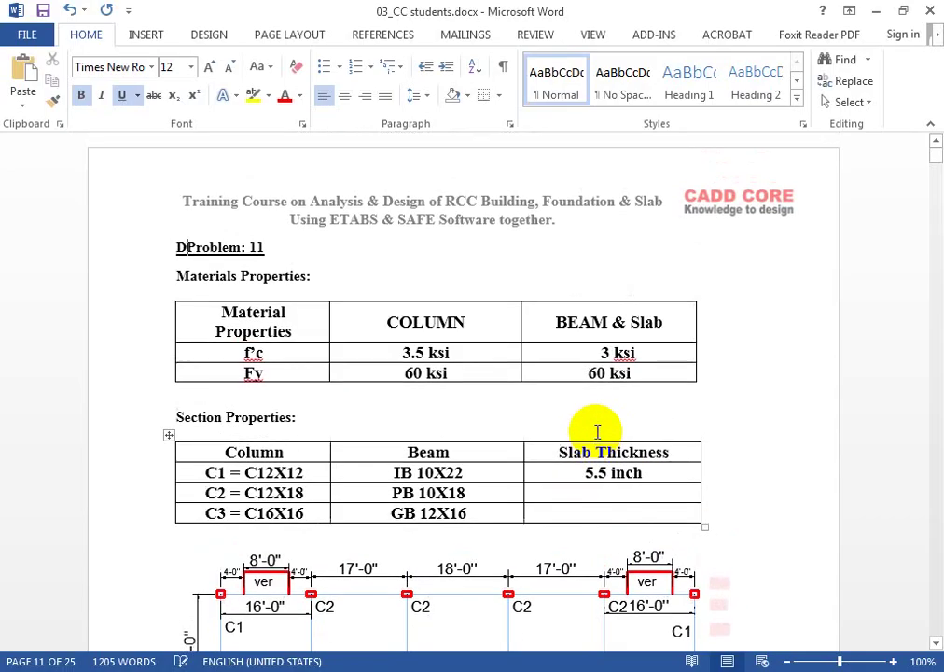
{"action": "scroll", "coordinate": [597, 432], "scroll_direction": "down", "scroll_amount": 20}
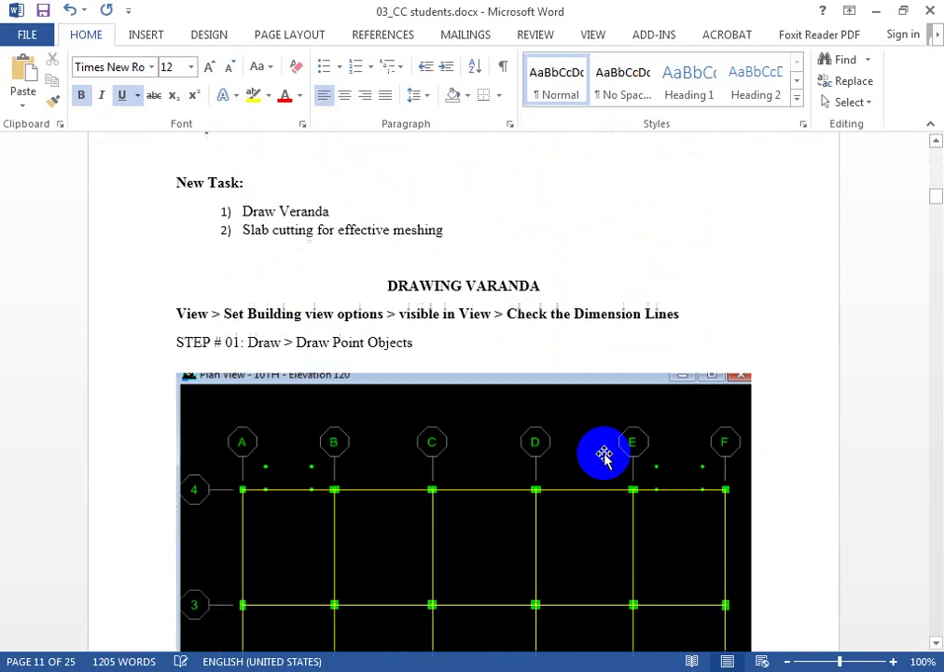
{"action": "scroll", "coordinate": [604, 454], "scroll_direction": "down", "scroll_amount": 20}
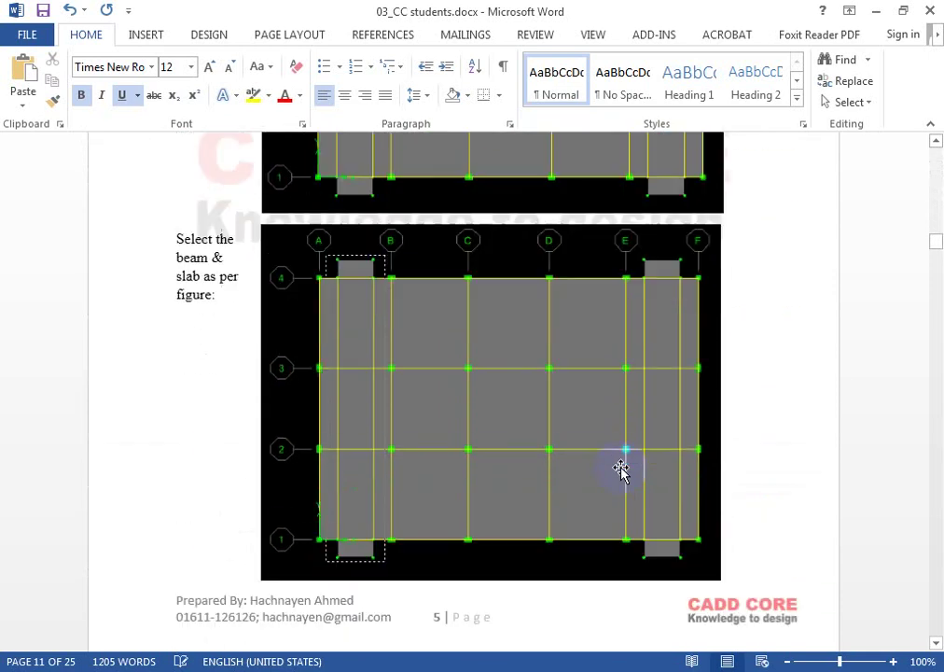
{"action": "scroll", "coordinate": [620, 471], "scroll_direction": "down", "scroll_amount": 20}
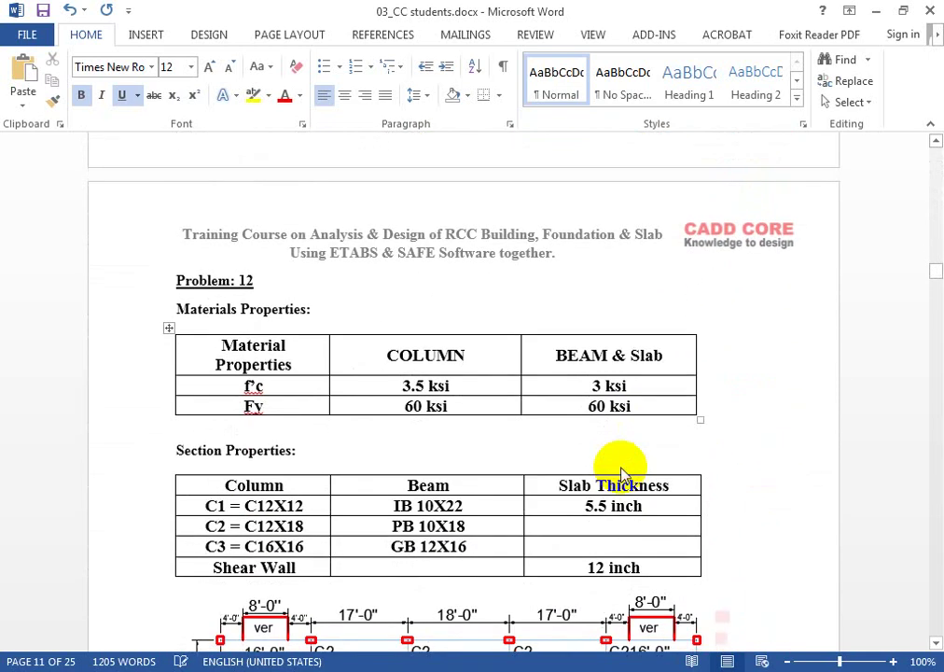
{"action": "scroll", "coordinate": [615, 469], "scroll_direction": "down", "scroll_amount": 3}
{"action": "scroll", "coordinate": [513, 387], "scroll_direction": "down", "scroll_amount": 7}
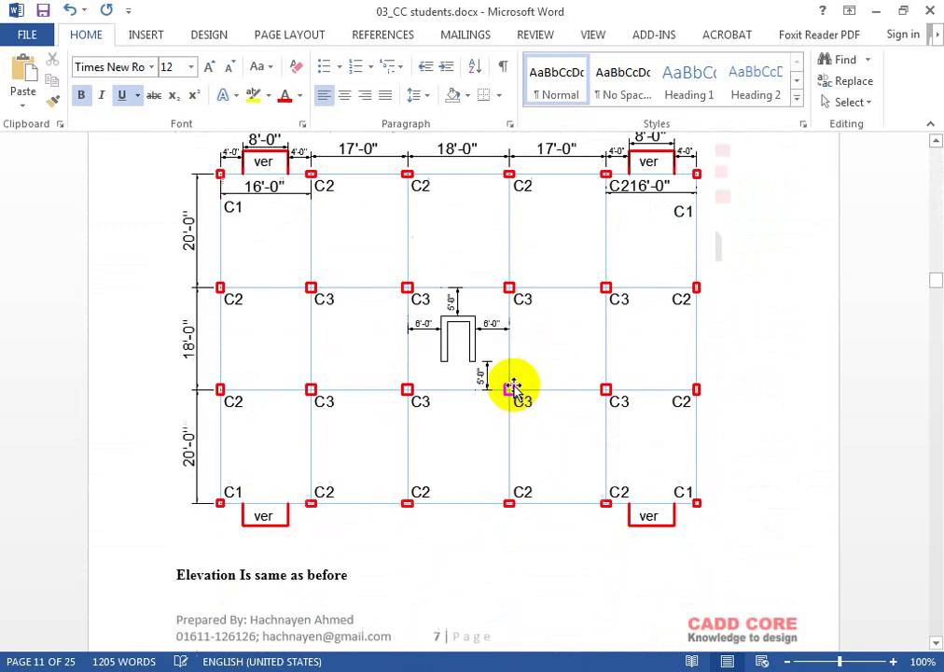
{"action": "scroll", "coordinate": [513, 386], "scroll_direction": "down", "scroll_amount": 10}
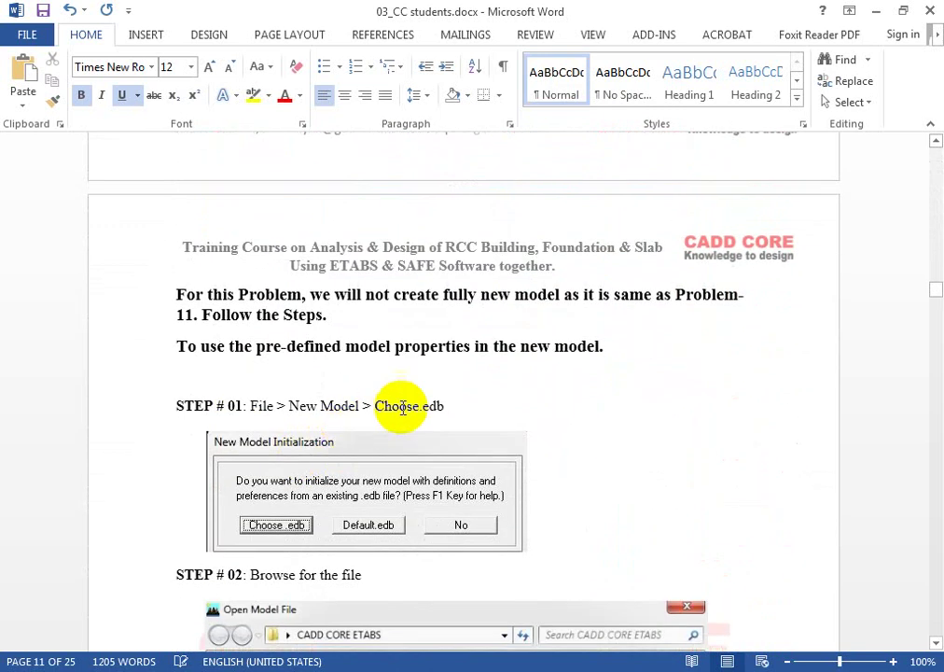
{"action": "left_click", "coordinate": [463, 405]}
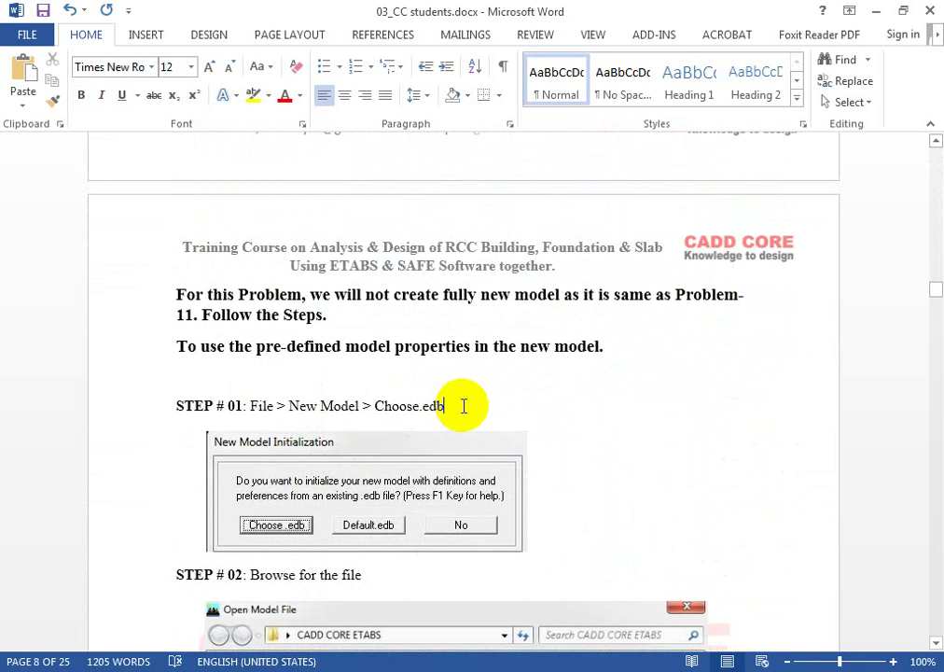
{"action": "key", "text": "alt+Tab"}
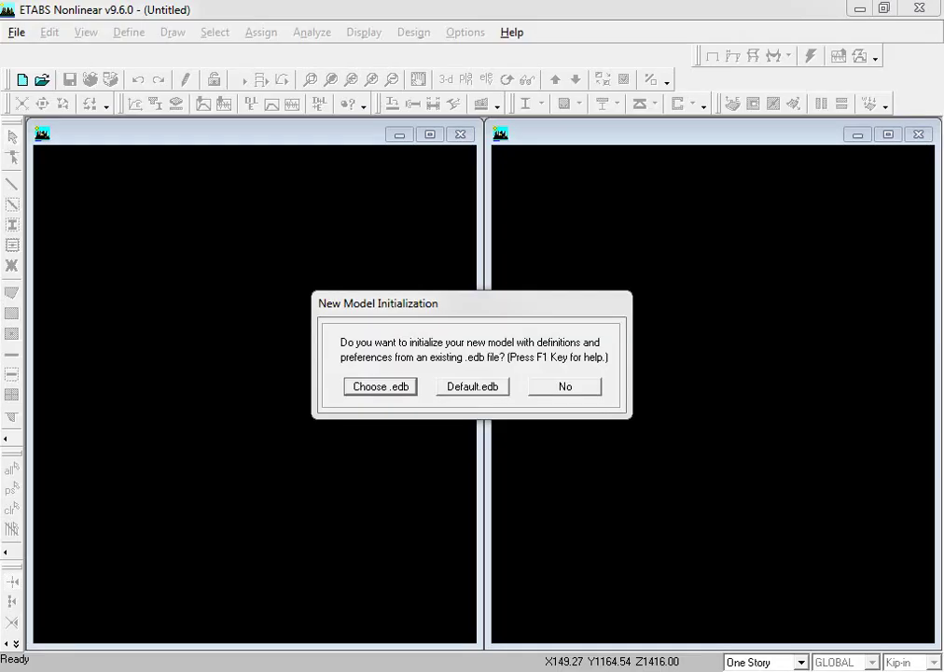
Initialize the new model with the definitions and preferences from Problem-11.EDB
{"action": "left_click", "coordinate": [392, 387]}
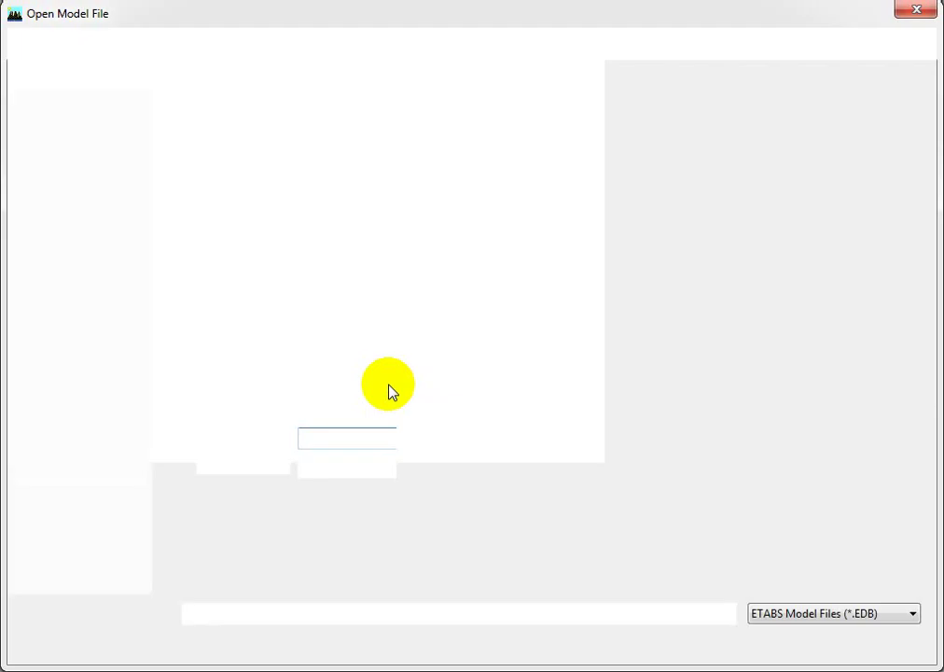
{"action": "left_click", "coordinate": [314, 181]}
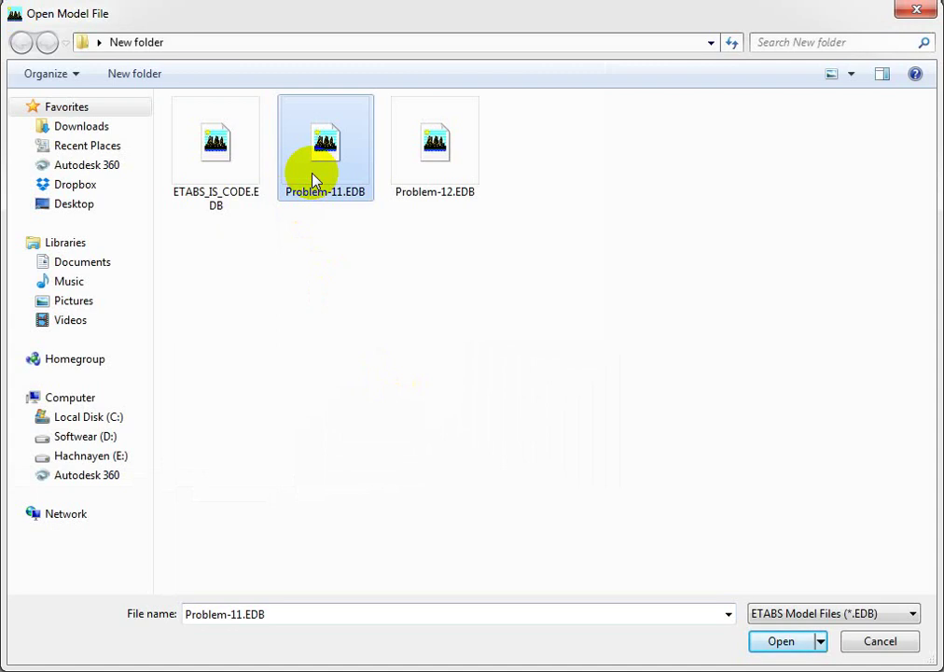
{"action": "left_click", "coordinate": [780, 642]}
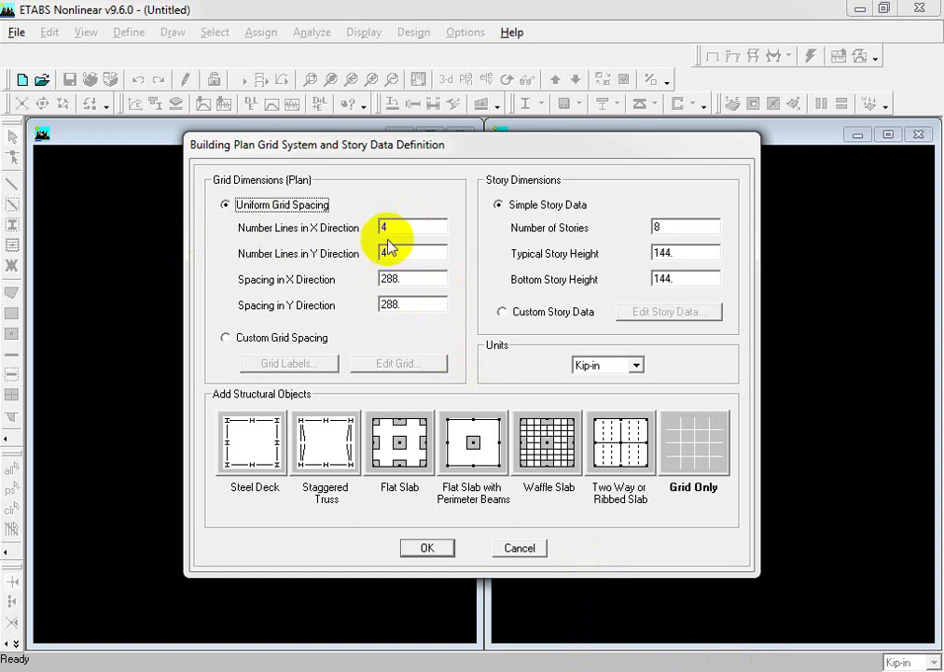
Consult the Problem 12 grid plan in the Word handout and set 12 grid lines in X and 8 in Y in ETABS
{"action": "left_click", "coordinate": [602, 670]}
{"action": "scroll", "coordinate": [423, 407], "scroll_direction": "down", "scroll_amount": 12}
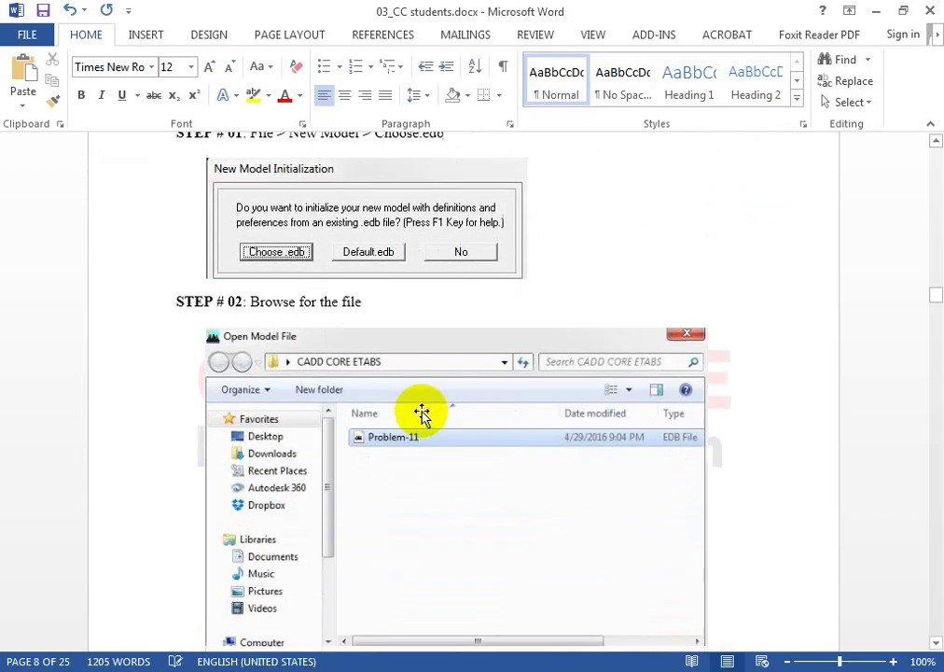
{"action": "scroll", "coordinate": [420, 418], "scroll_direction": "down", "scroll_amount": 10}
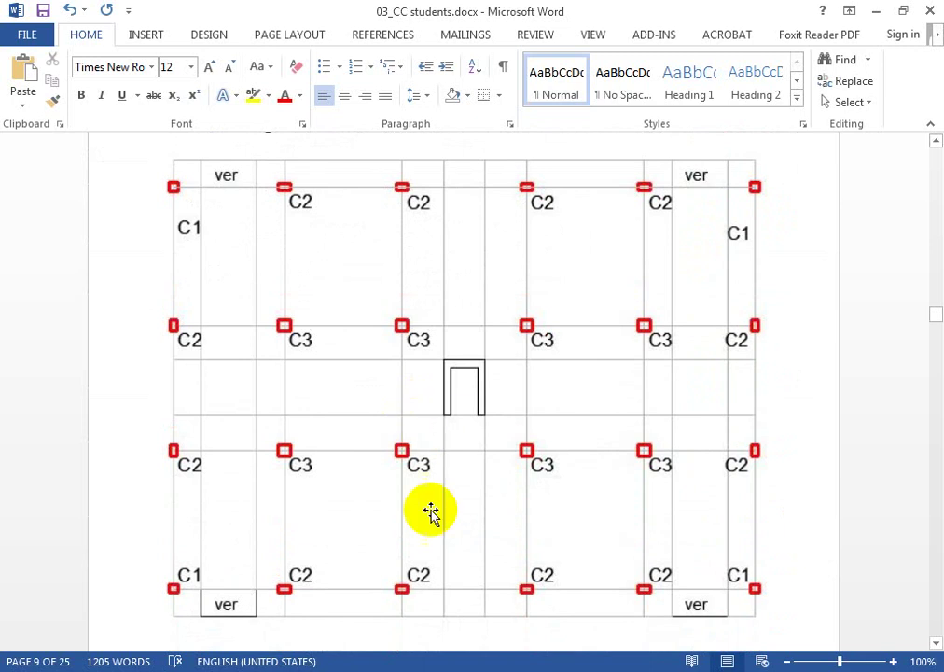
{"action": "left_click", "coordinate": [523, 671]}
{"action": "double_click", "coordinate": [404, 224]}
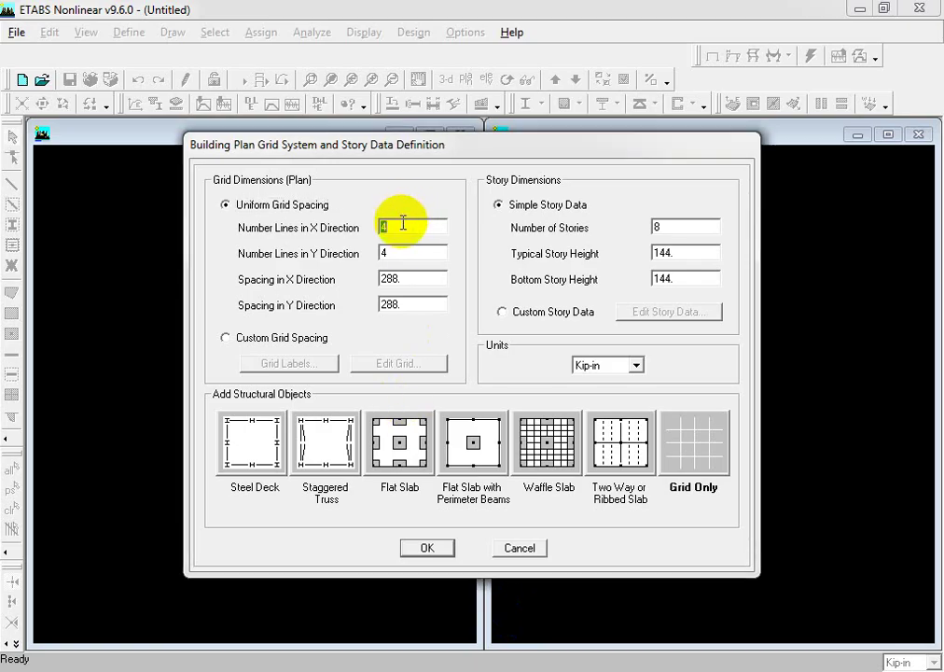
{"action": "type", "text": "2"}
{"action": "key", "text": "BackSpace"}
{"action": "type", "text": "12"}
{"action": "double_click", "coordinate": [402, 254]}
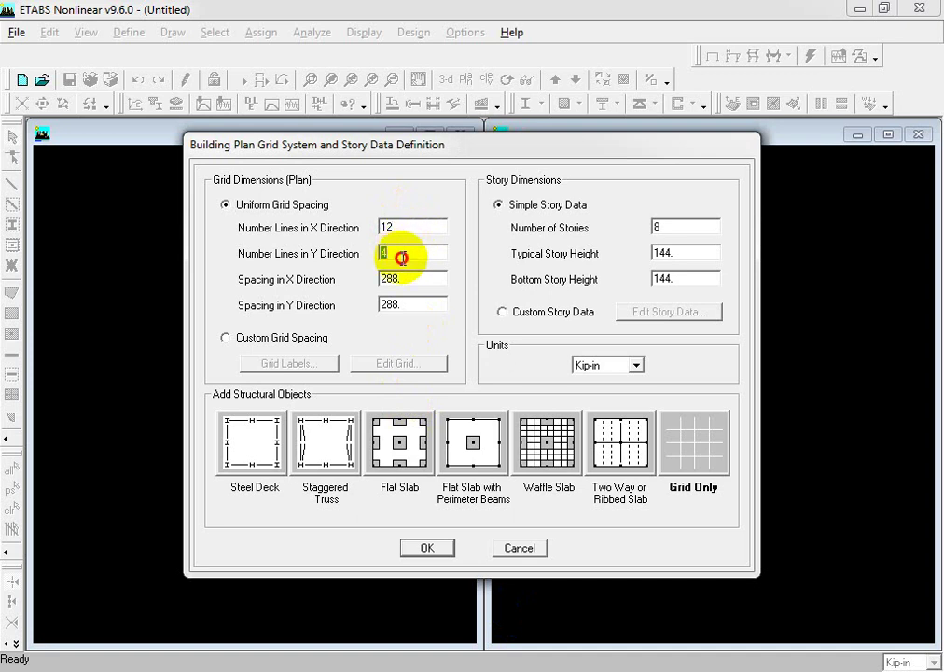
{"action": "type", "text": "8"}
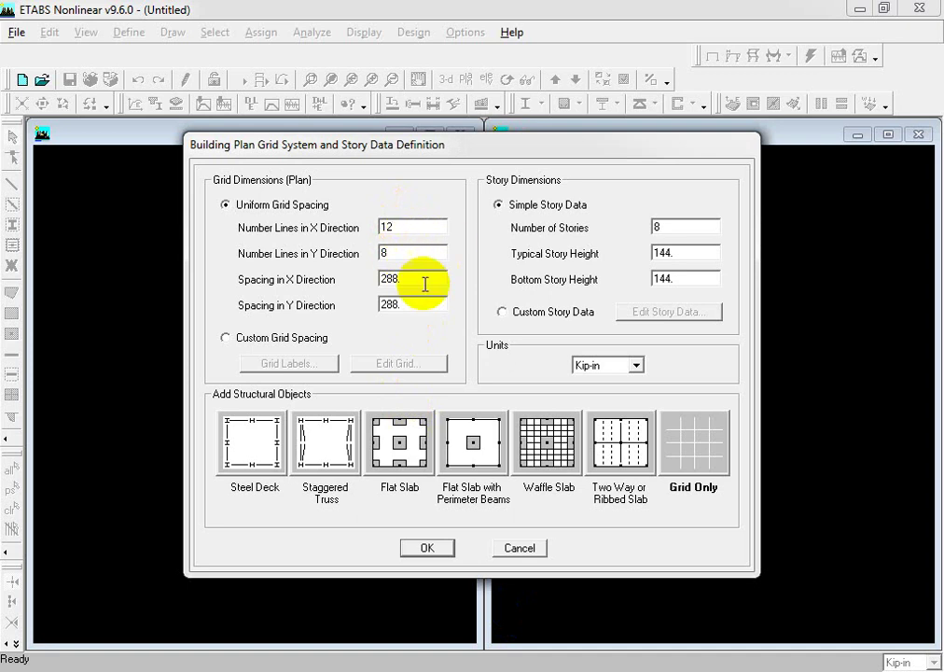
{"action": "key", "text": "Tab"}
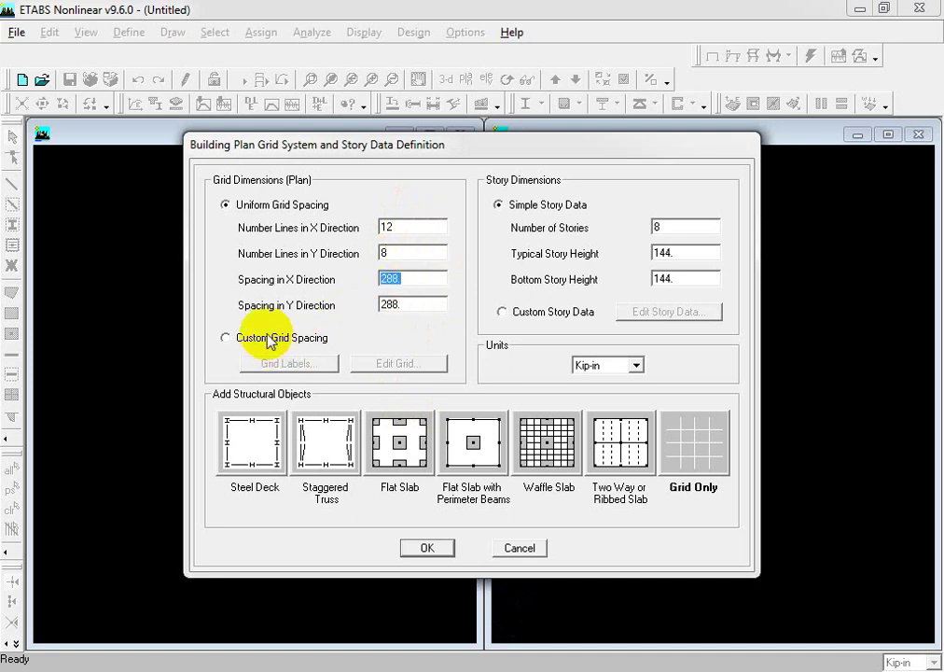
Enable custom grid spacing and set the grid data to be shown as spacing in Kip-ft units
{"action": "left_click", "coordinate": [271, 345]}
{"action": "left_click", "coordinate": [422, 369]}
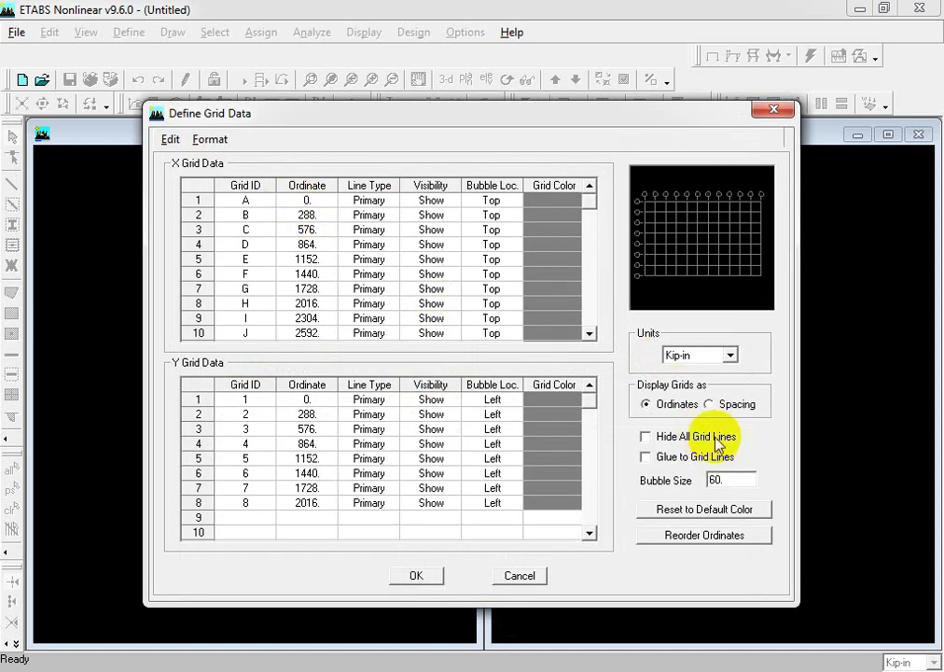
{"action": "left_click", "coordinate": [737, 404]}
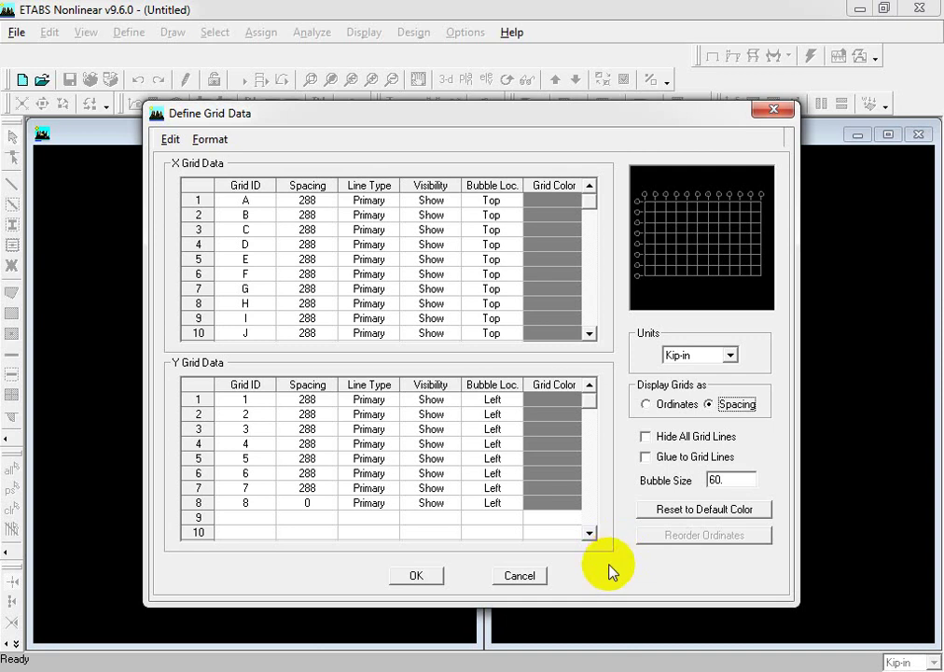
{"action": "left_click", "coordinate": [706, 356]}
{"action": "left_click", "coordinate": [701, 383]}
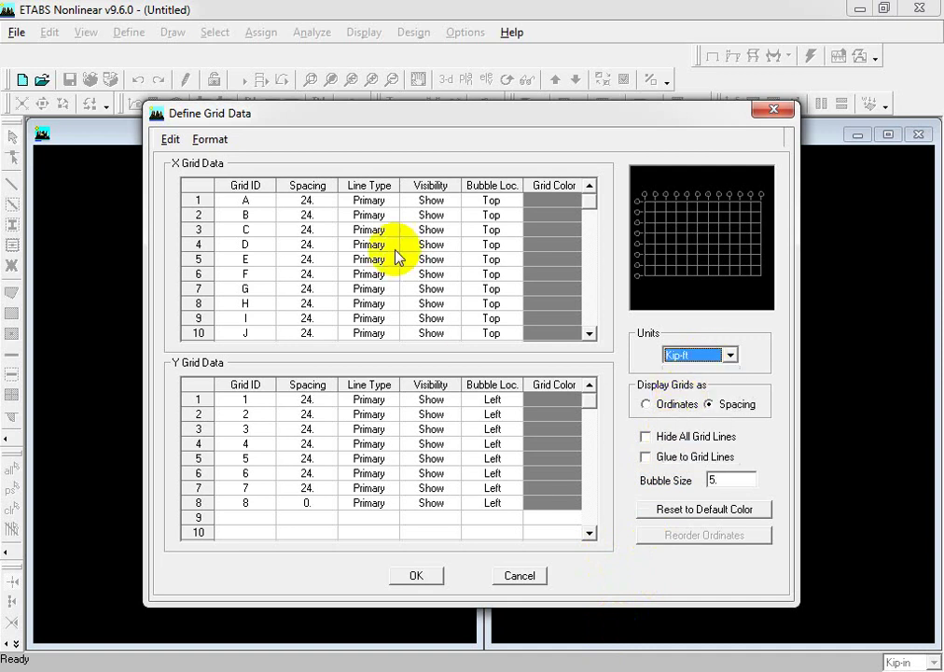
Set the X grid spacings of A to 4, B to 8, C to 4 and D to 17 ft
{"action": "left_click", "coordinate": [304, 206]}
{"action": "type", "text": "4"}
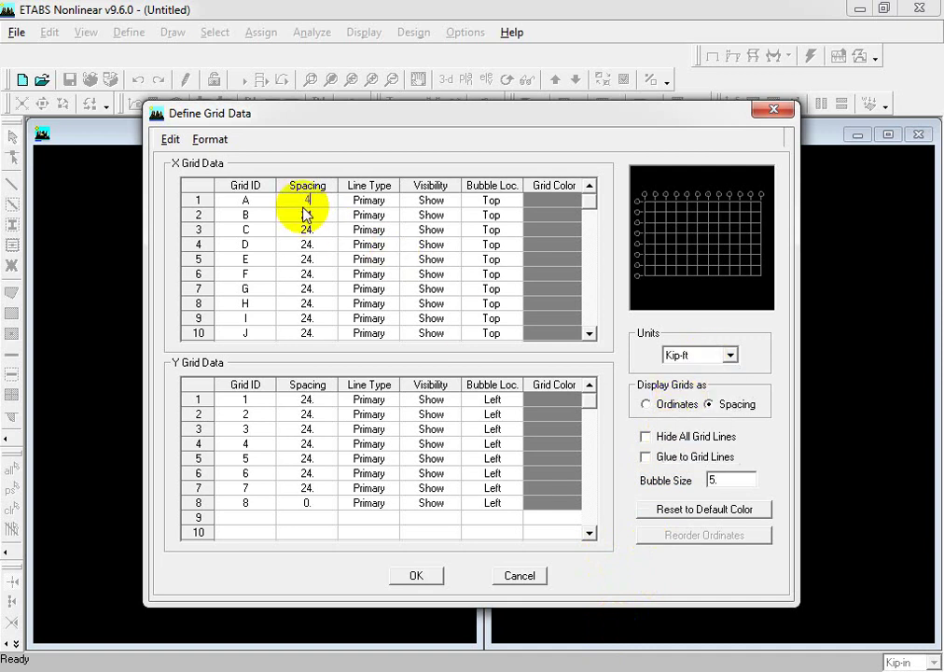
{"action": "key", "text": "Return"}
{"action": "key", "text": "Return"}
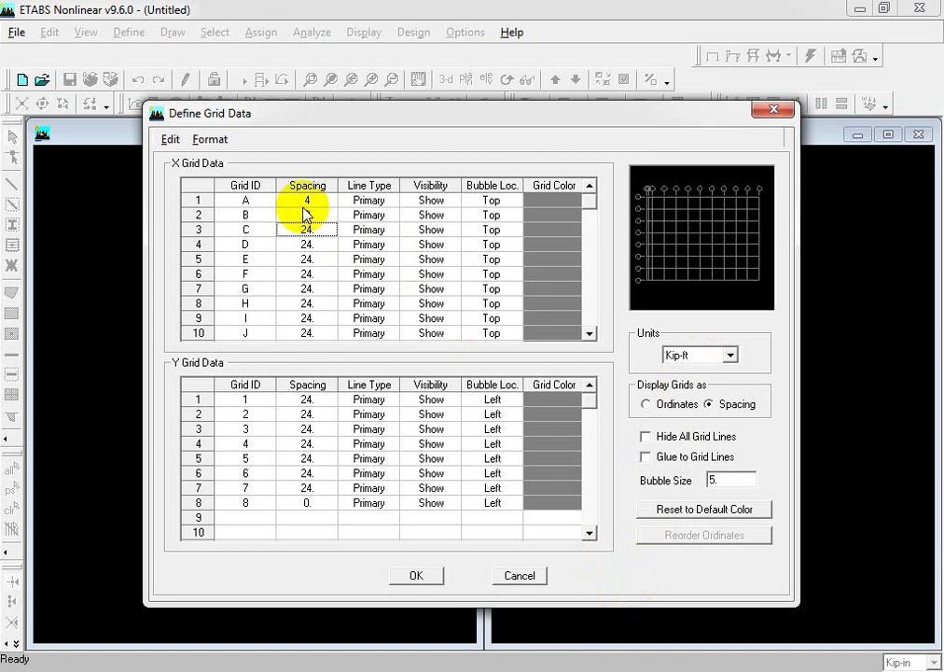
{"action": "type", "text": "4"}
{"action": "key", "text": "Return"}
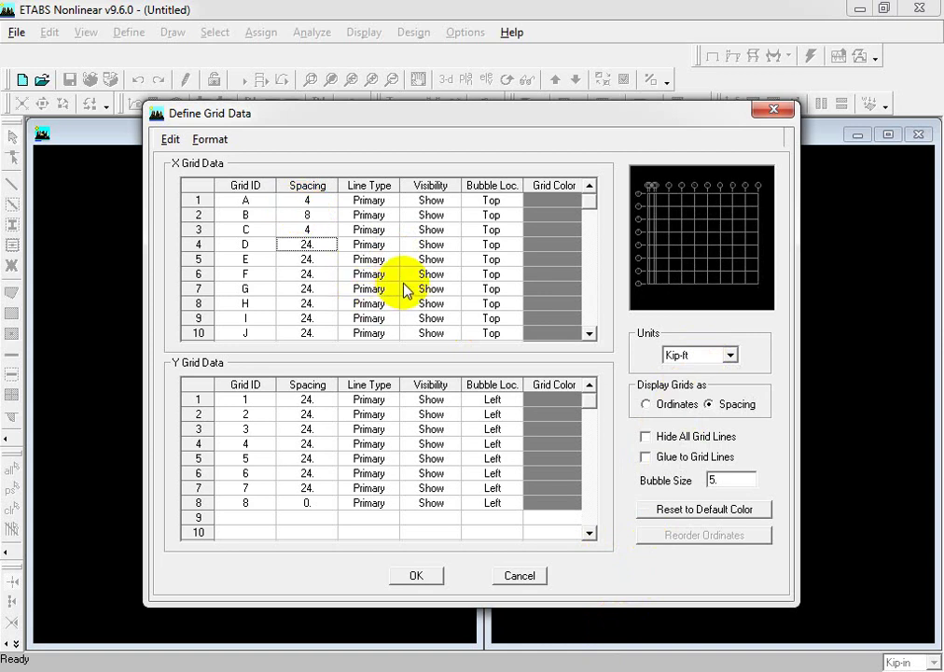
{"action": "type", "text": "17"}
{"action": "key", "text": "Return"}
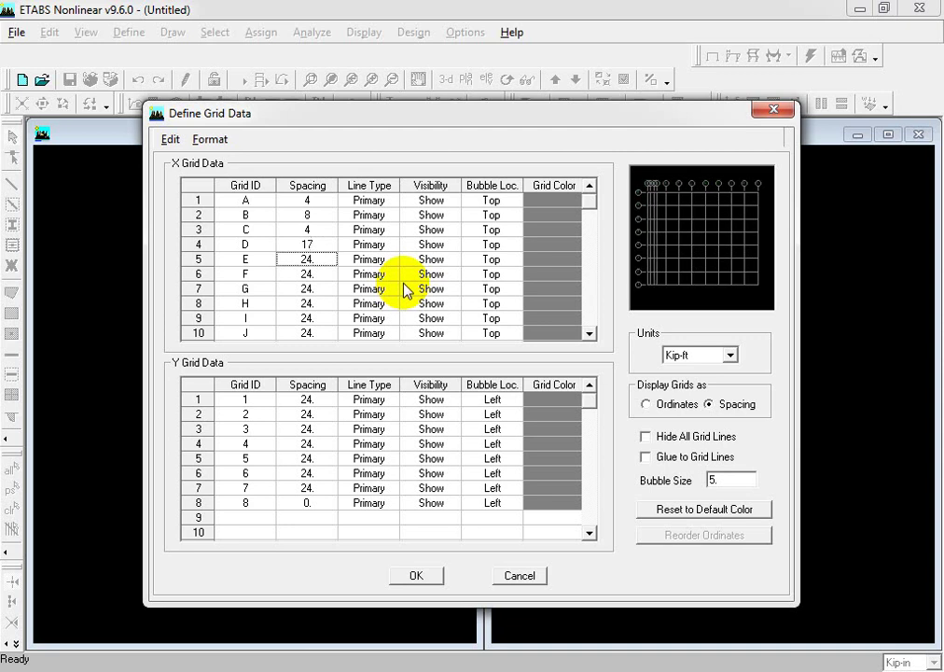
Set the X grid spacings of E, F and G to 6 ft each, H to 17 ft and I to 4 ft
{"action": "type", "text": "6"}
{"action": "key", "text": "Return"}
{"action": "type", "text": "6"}
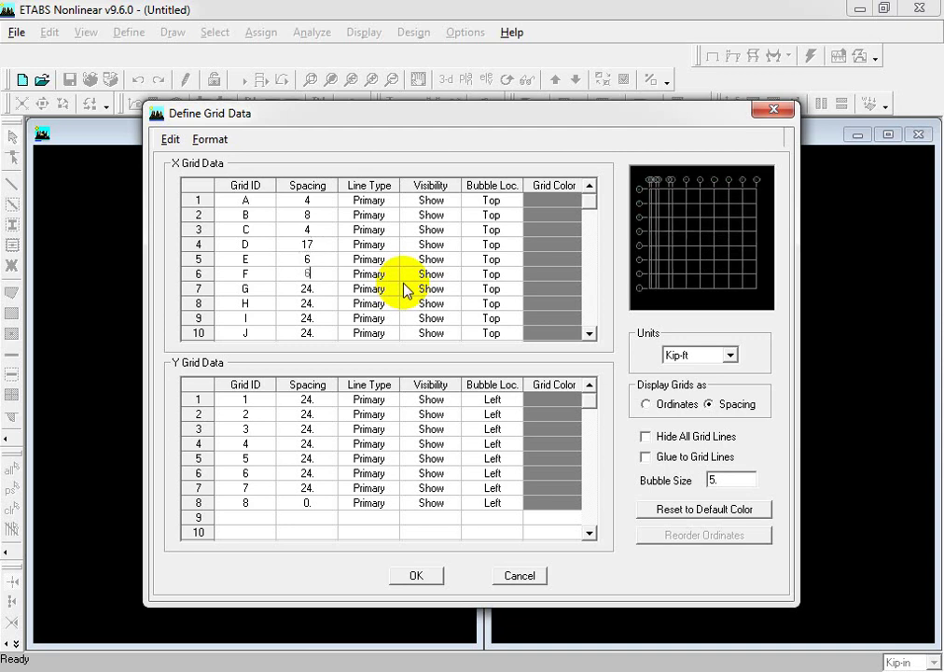
{"action": "key", "text": "Return"}
{"action": "type", "text": "6"}
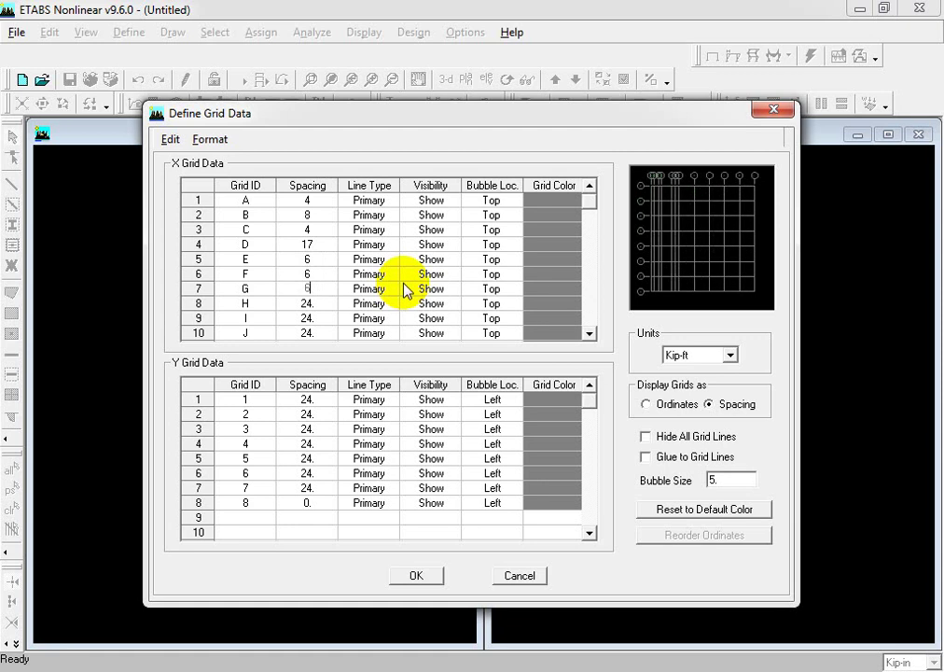
{"action": "key", "text": "Return"}
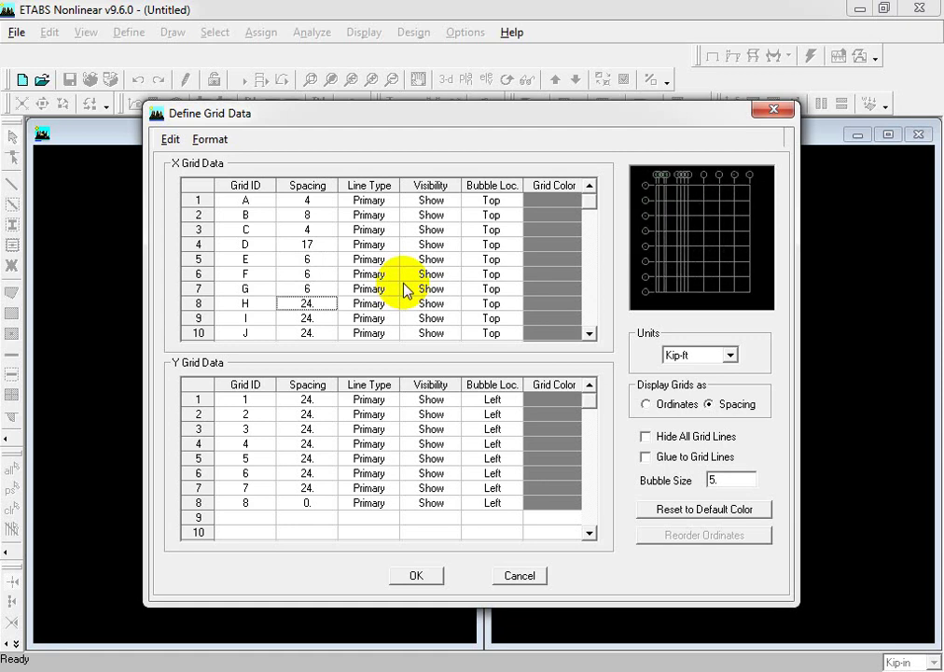
{"action": "type", "text": "17"}
{"action": "key", "text": "Return"}
{"action": "type", "text": "4"}
{"action": "key", "text": "Return"}
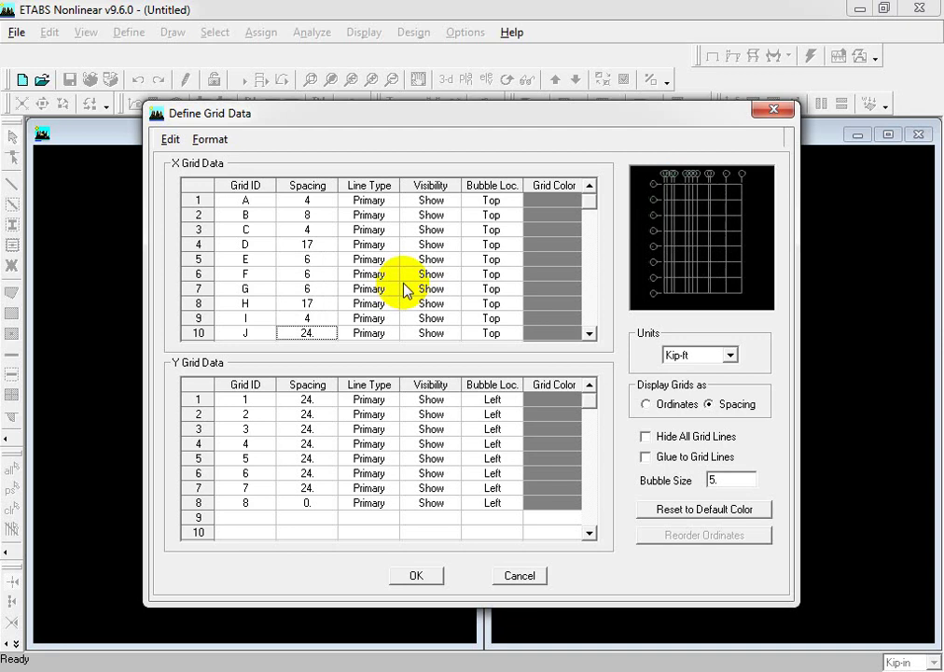
Set the X grid spacings of J to 8 ft and K to 4 ft
{"action": "type", "text": "8"}
{"action": "key", "text": "Return"}
{"action": "type", "text": "4"}
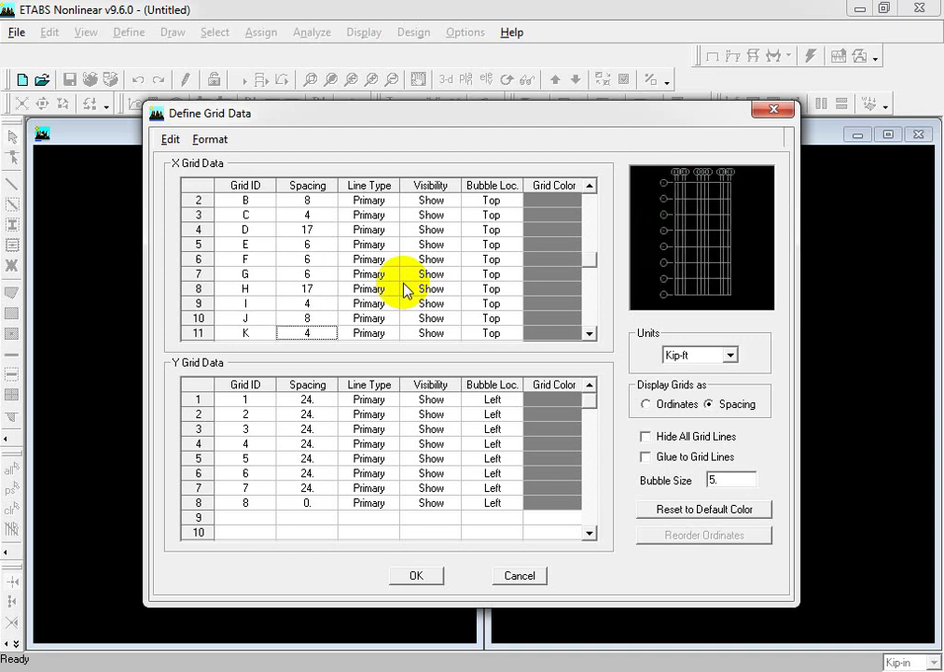
{"action": "key", "text": "Return"}
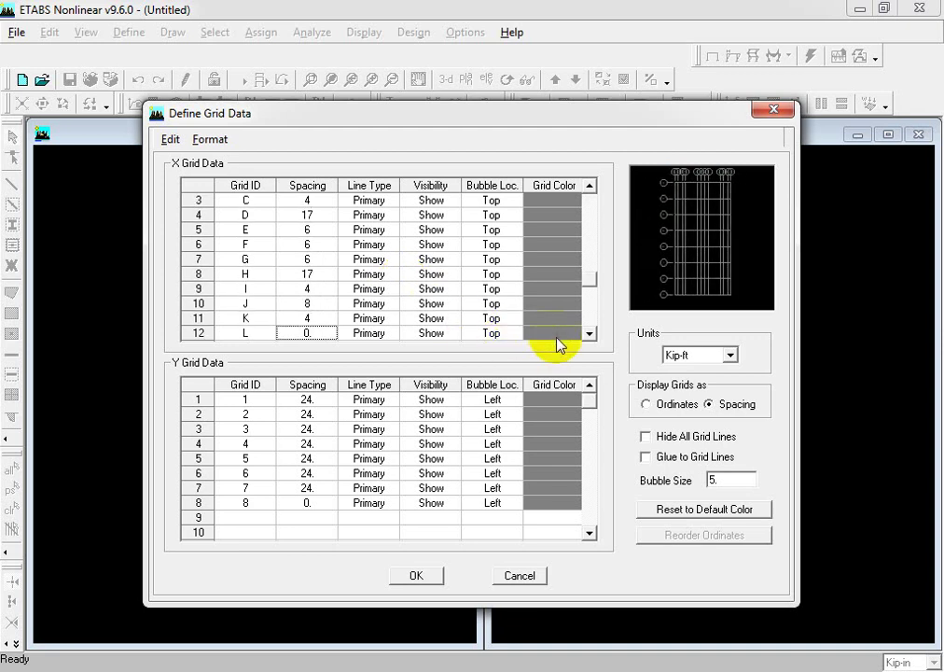
{"action": "left_click", "coordinate": [589, 333]}
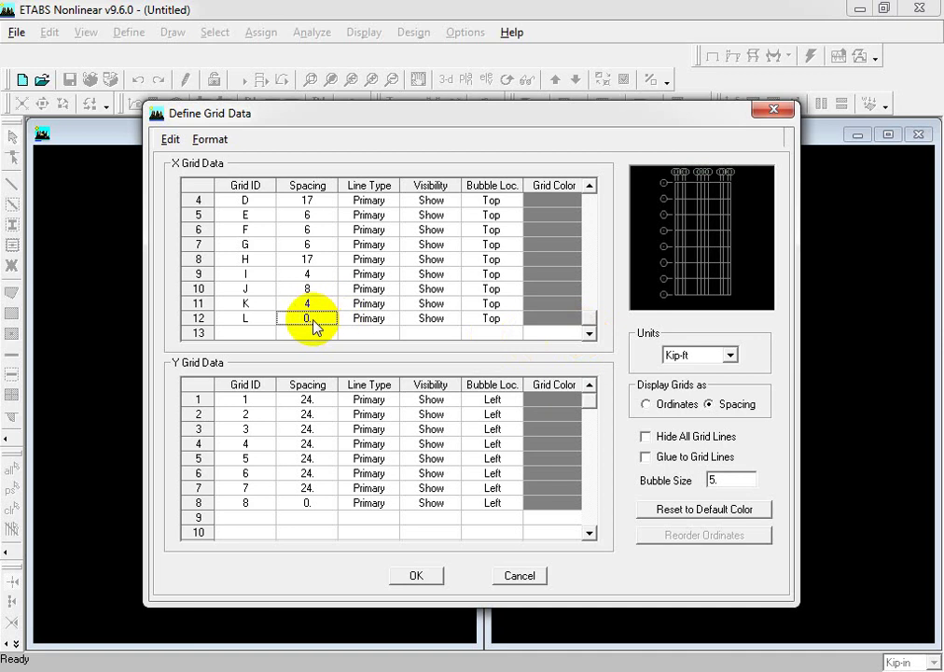
Consult the dimensioned plan in the Word handout and set the Y grid spacings of 1 to 4 ft and 2 to 20 ft in ETABS
{"action": "left_click", "coordinate": [310, 415]}
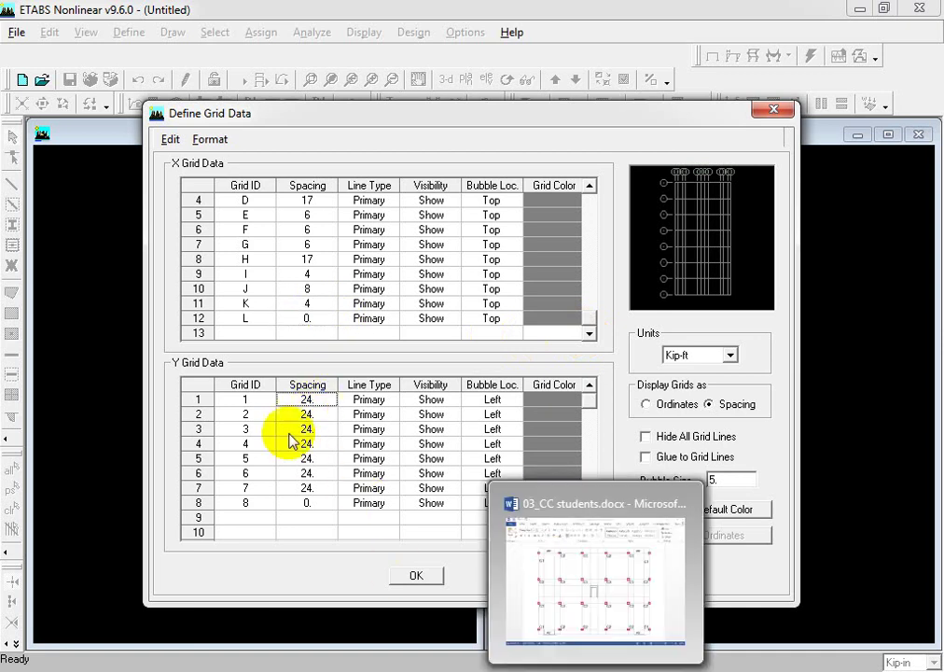
{"action": "left_click", "coordinate": [600, 669]}
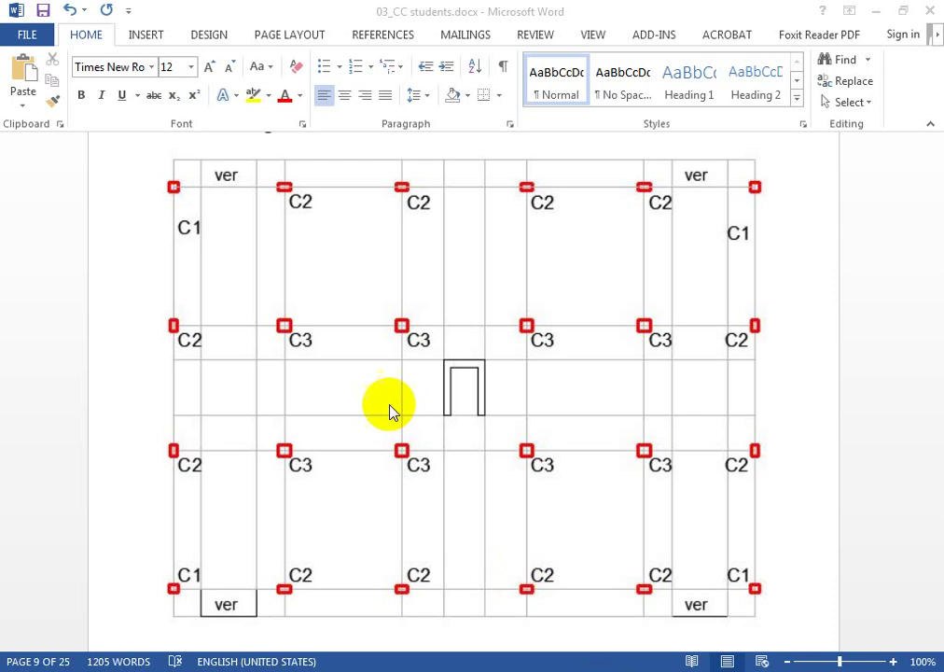
{"action": "scroll", "coordinate": [370, 297], "scroll_direction": "up", "scroll_amount": 1}
{"action": "scroll", "coordinate": [370, 297], "scroll_direction": "up", "scroll_amount": 20}
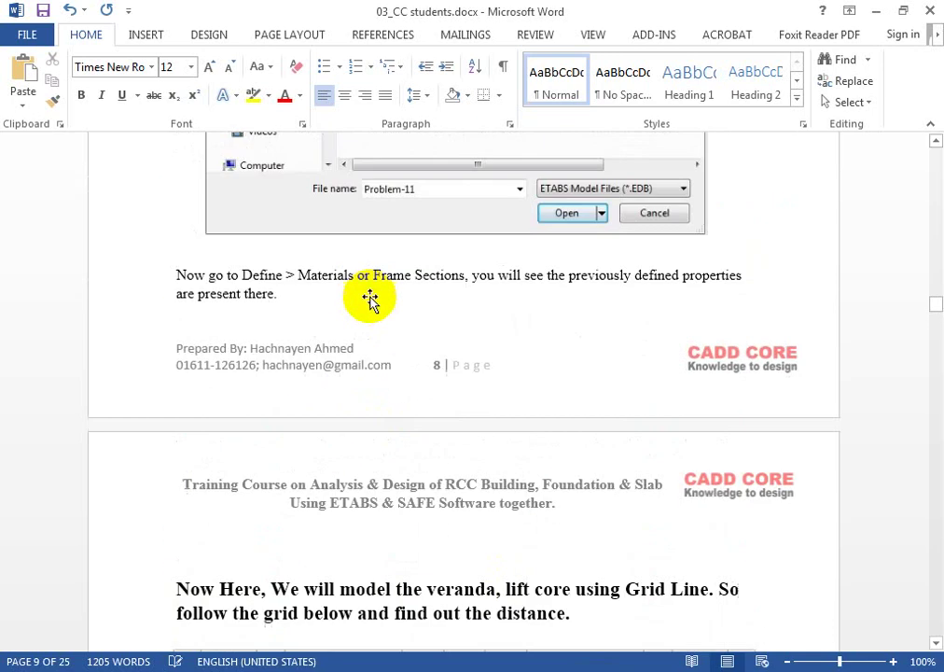
{"action": "scroll", "coordinate": [371, 298], "scroll_direction": "up", "scroll_amount": 1}
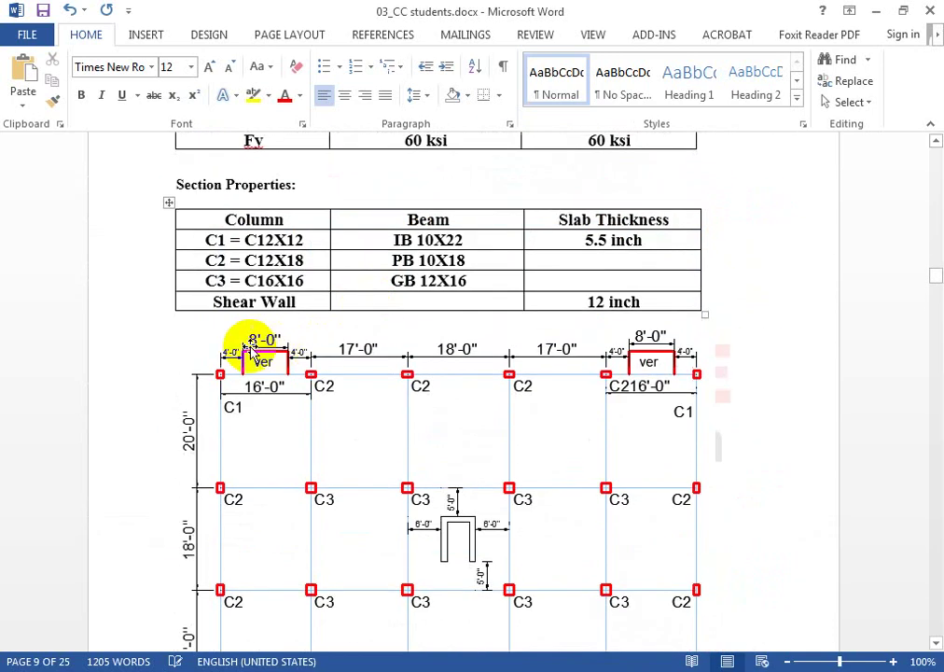
{"action": "scroll", "coordinate": [234, 439], "scroll_direction": "down", "scroll_amount": 3}
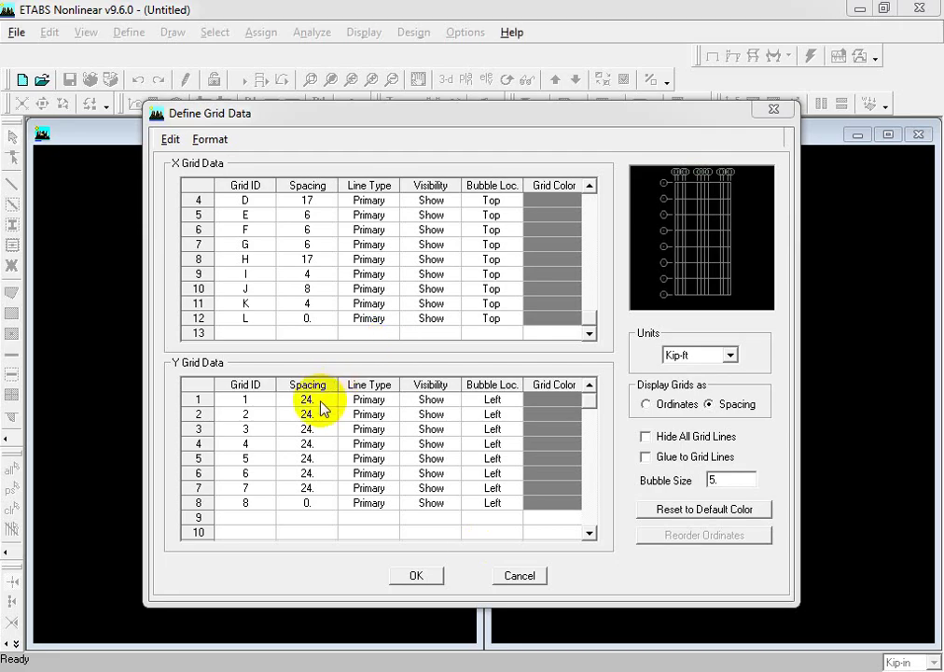
{"action": "left_click", "coordinate": [307, 399]}
{"action": "type", "text": "4"}
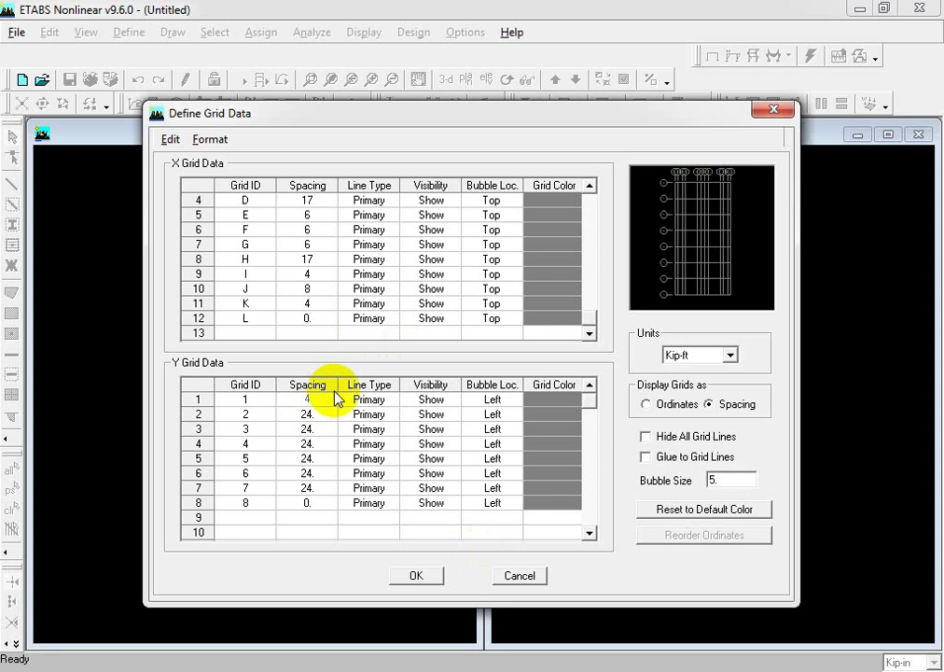
{"action": "key", "text": "Return"}
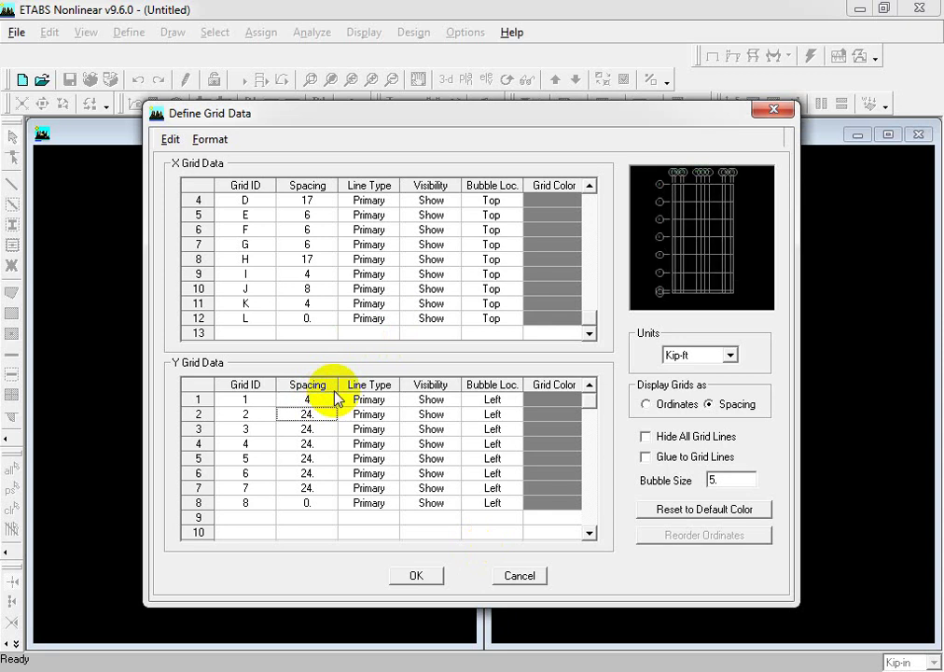
{"action": "type", "text": "20"}
{"action": "key", "text": "Return"}
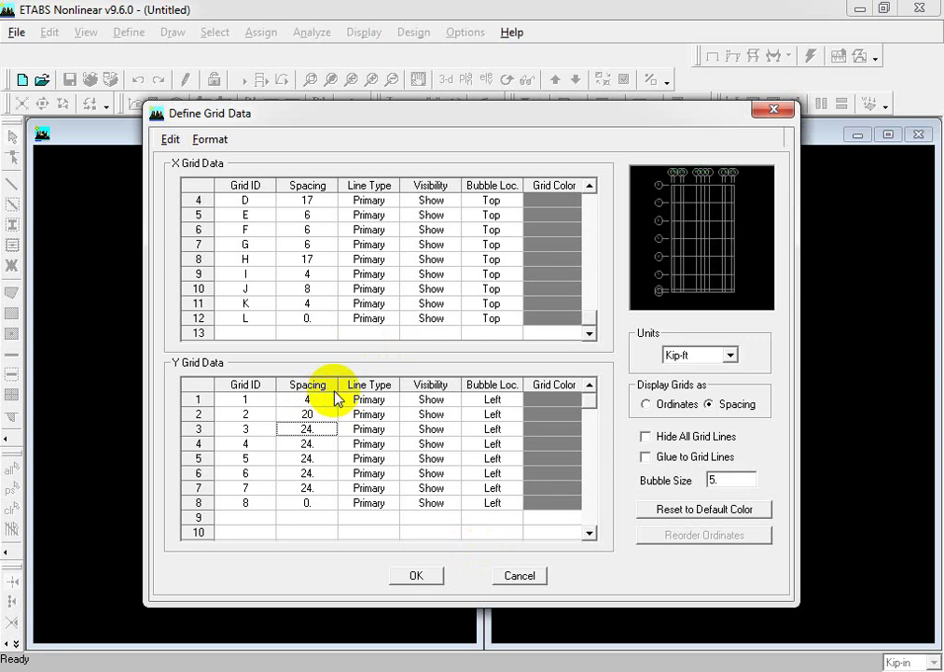
Set the Y grid spacings of 3 to 5 ft, 4 to 6 ft and 5 to 5 ft
{"action": "type", "text": "5"}
{"action": "key", "text": "Return"}
{"action": "type", "text": "6"}
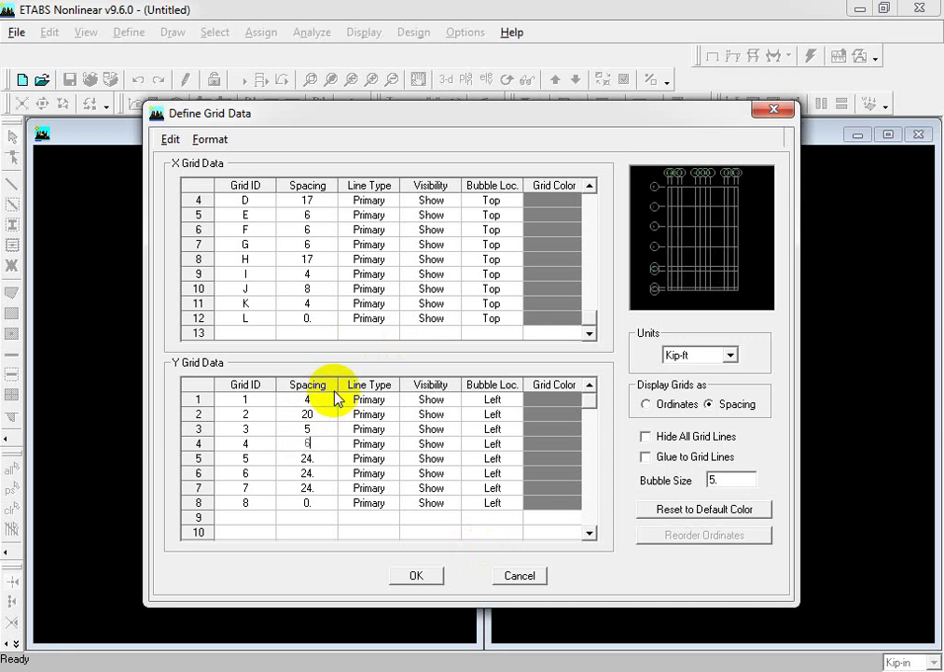
{"action": "key", "text": "Return"}
{"action": "type", "text": "5"}
{"action": "key", "text": "Return"}
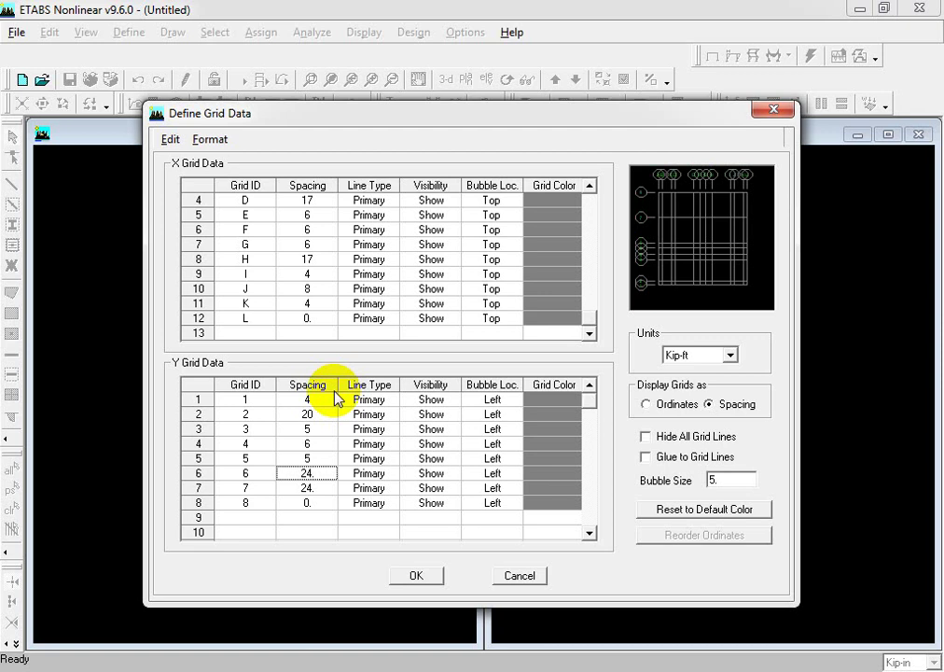
{"action": "key", "text": "Up"}
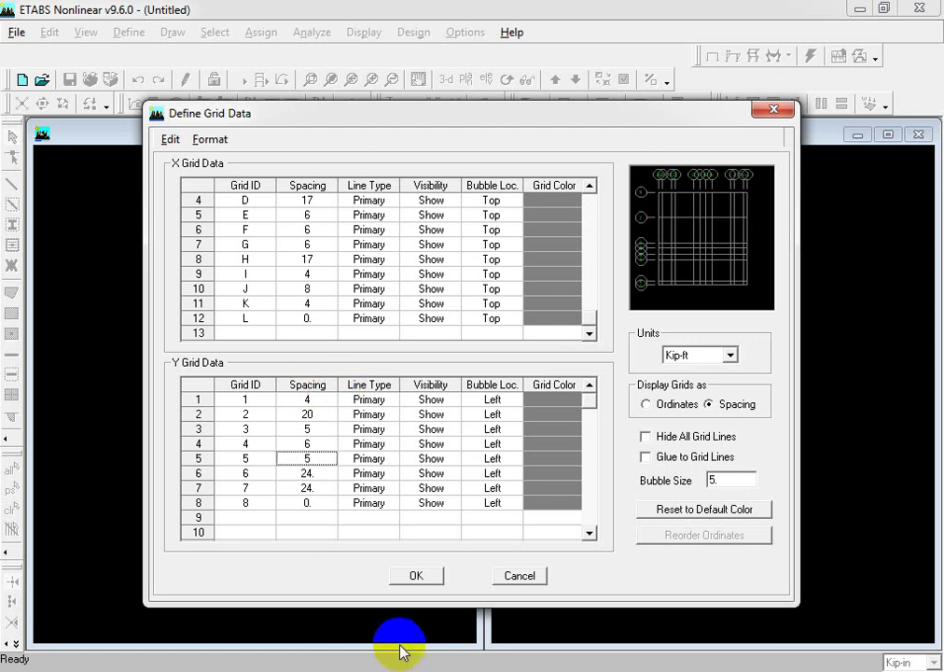
Check the lift core dimensions on the Word handout's plan and set the Y spacing of grid 4 to 8 ft in ETABS
{"action": "key", "text": "alt+Tab"}
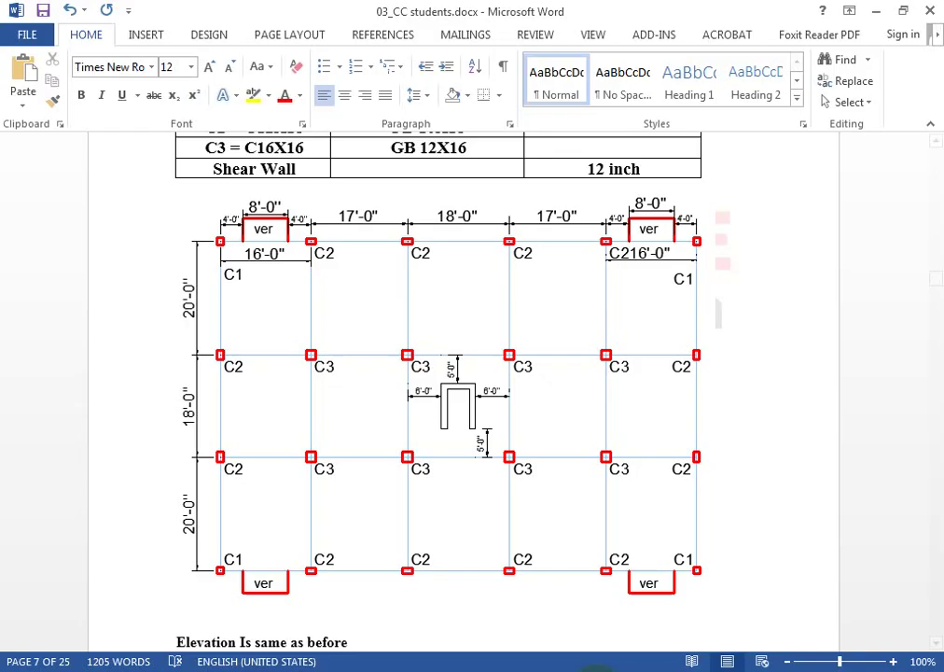
{"action": "scroll", "coordinate": [433, 457], "scroll_direction": "up", "scroll_amount": 7, "text": "ctrl"}
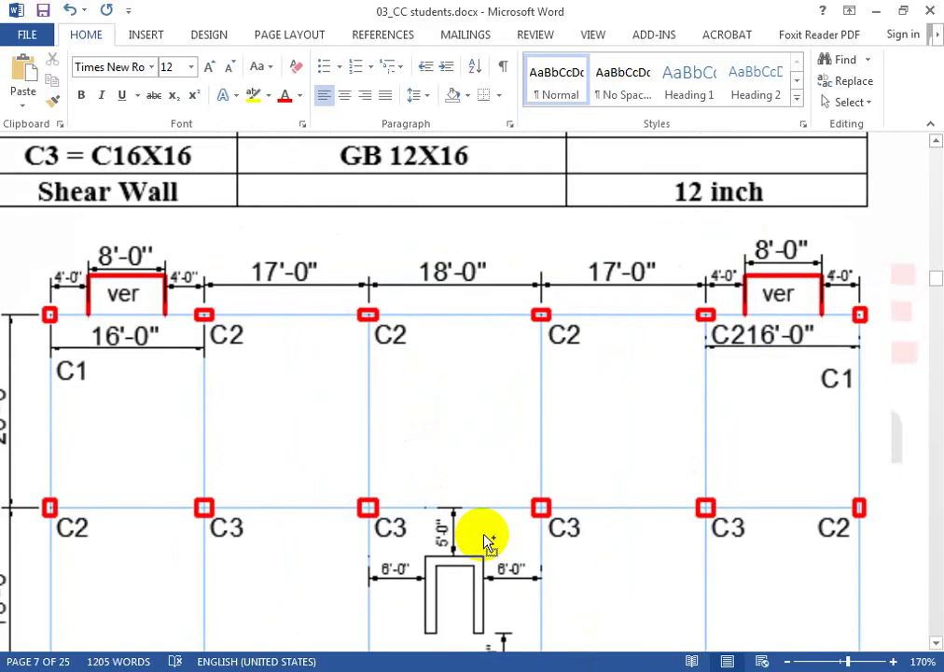
{"action": "scroll", "coordinate": [483, 539], "scroll_direction": "down", "scroll_amount": 3}
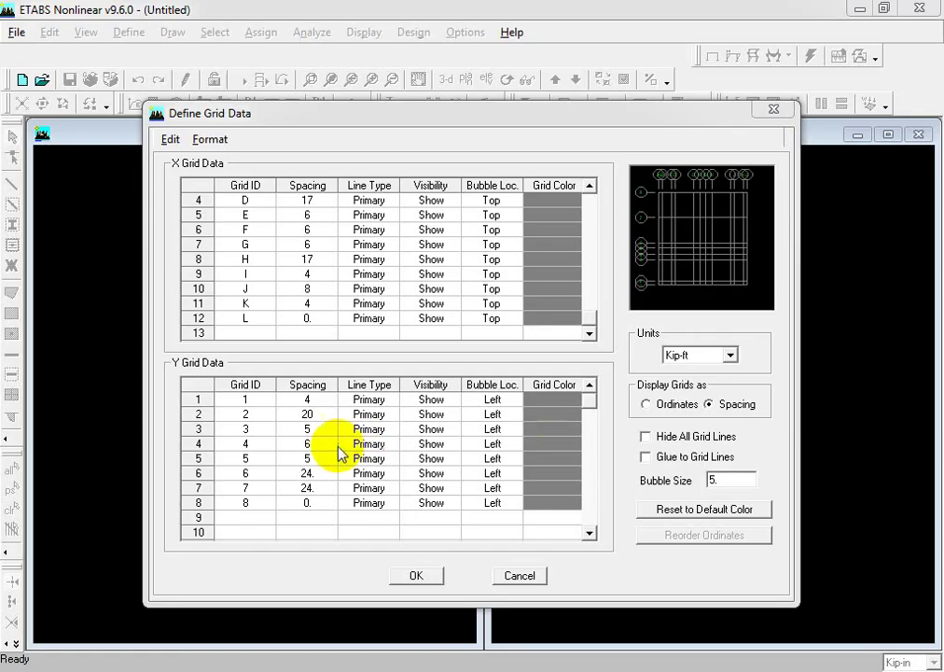
{"action": "left_click", "coordinate": [308, 416]}
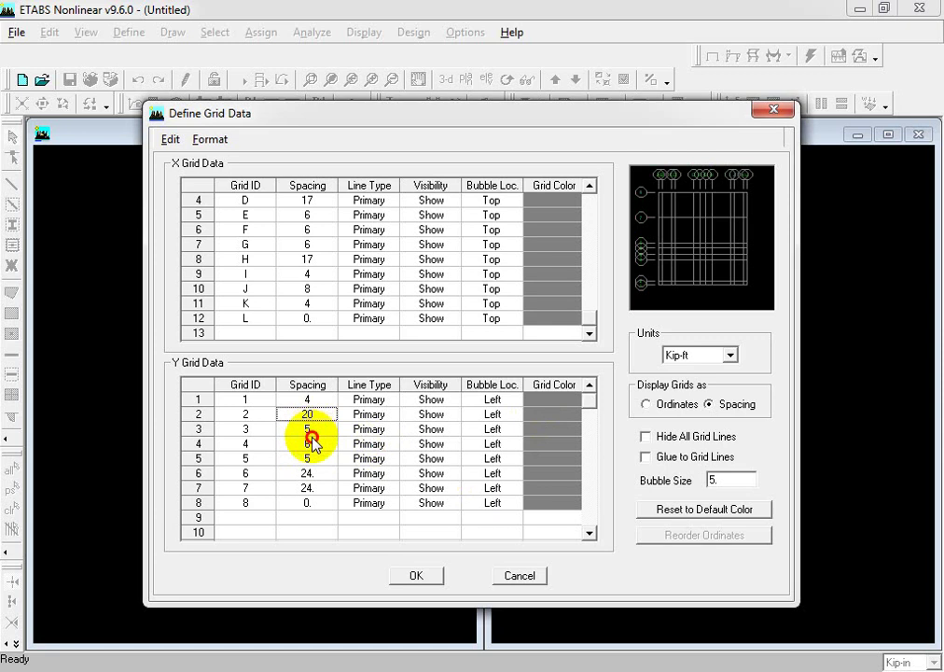
{"action": "left_click", "coordinate": [309, 443]}
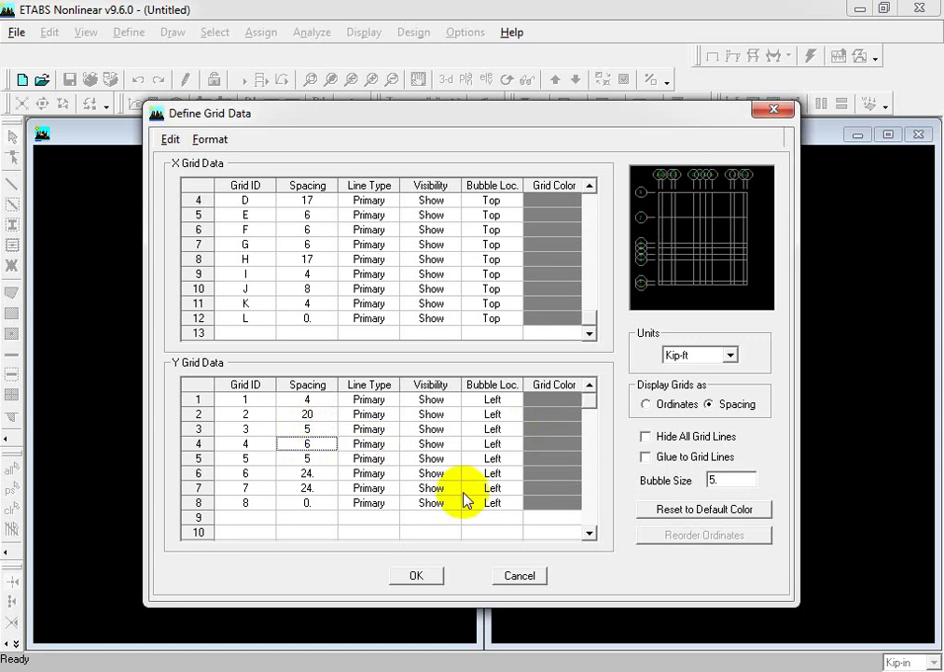
{"action": "type", "text": "8"}
{"action": "type", "text": "5"}
{"action": "key", "text": "BackSpace"}
{"action": "key", "text": "Return"}
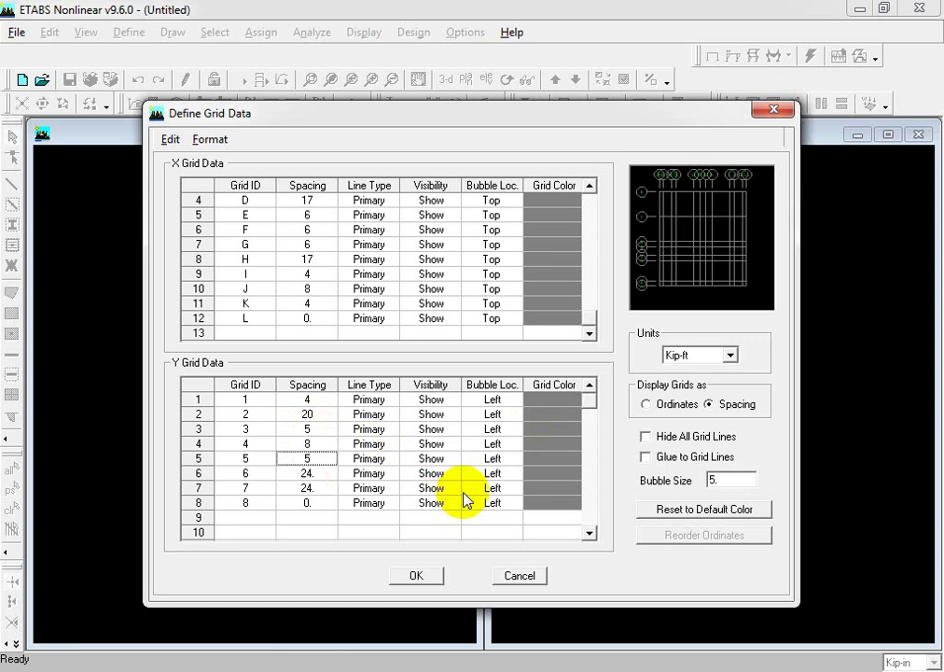
Set the Y grid spacings of 6 to 20 ft and 7 to 4 ft, and accept the grid data
{"action": "key", "text": "Down"}
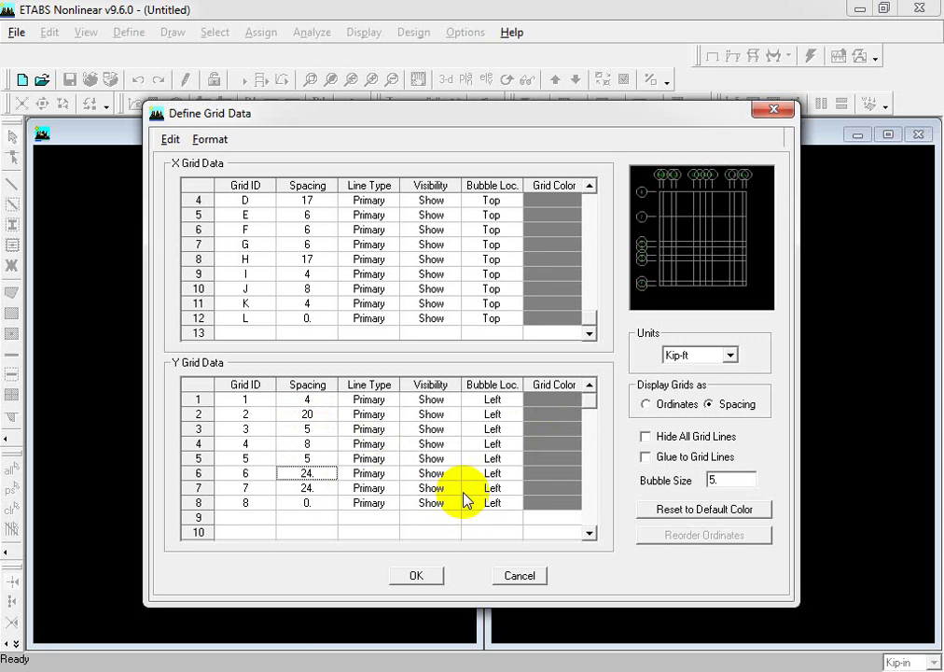
{"action": "type", "text": "20"}
{"action": "key", "text": "Return"}
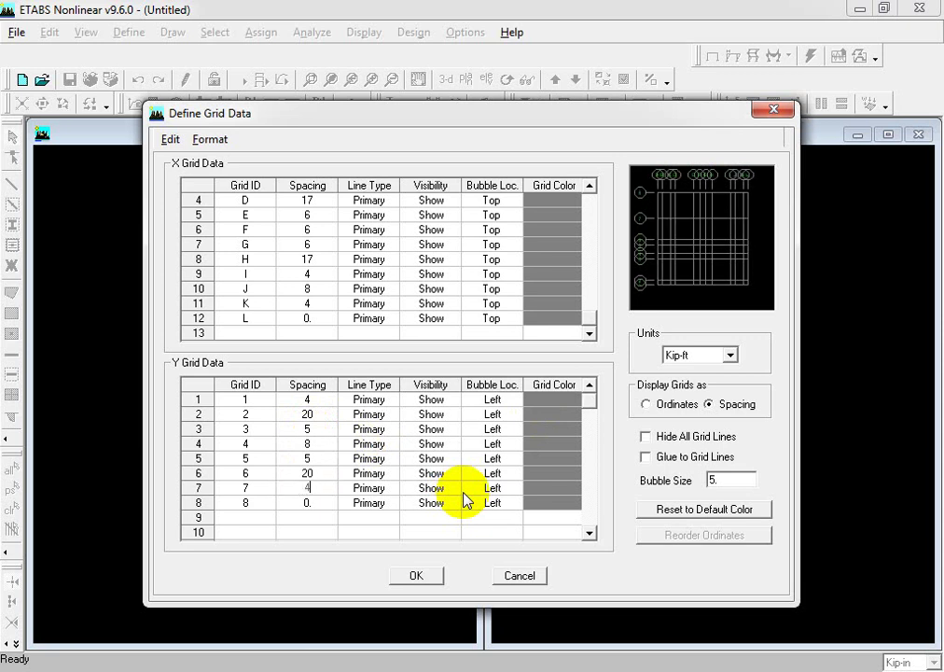
{"action": "key", "text": "Return"}
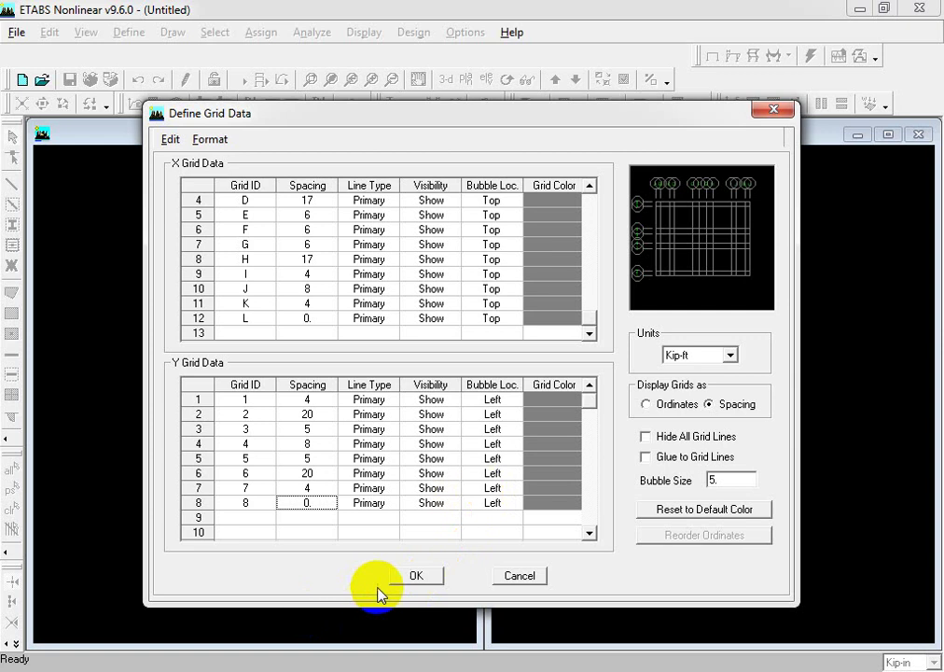
{"action": "left_click", "coordinate": [317, 562]}
{"action": "left_click", "coordinate": [401, 579]}
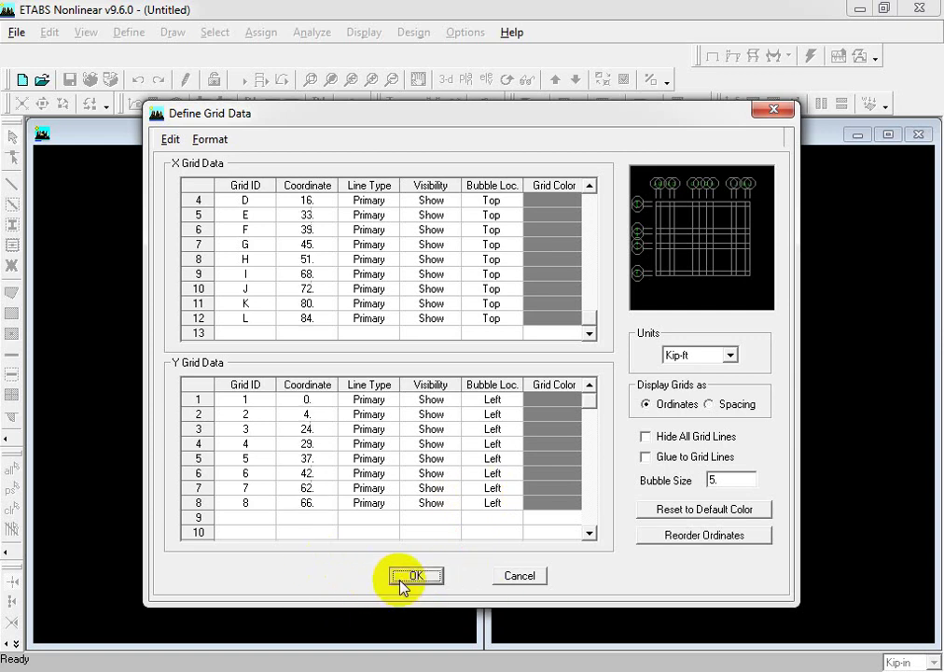
Set the number of stories to 12 and the building definition units to Kip-ft
{"action": "double_click", "coordinate": [671, 224]}
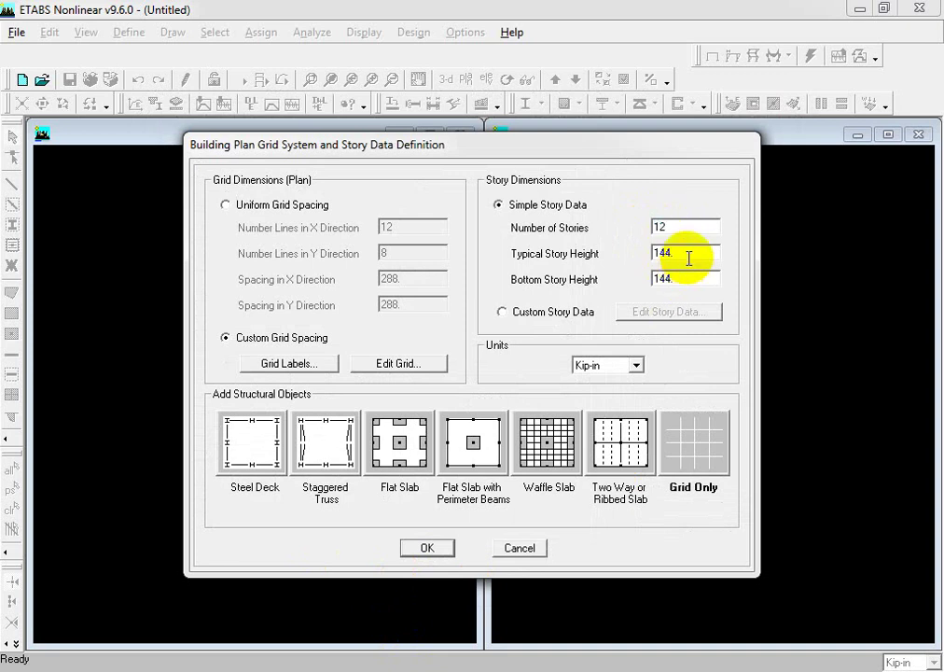
{"action": "double_click", "coordinate": [685, 256]}
{"action": "left_click", "coordinate": [602, 366]}
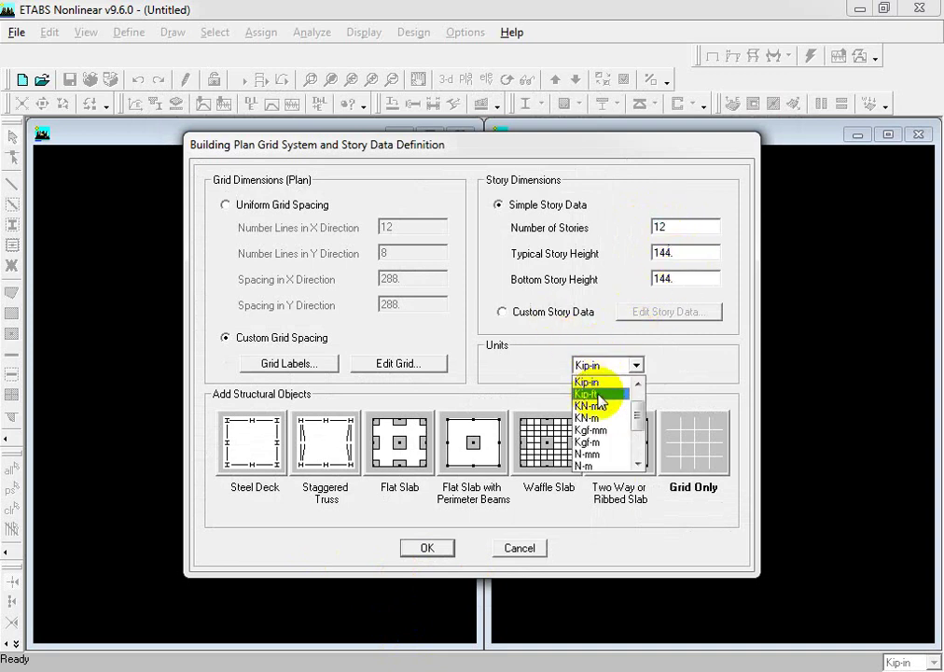
{"action": "left_click", "coordinate": [604, 393]}
Set the typical story height to 10 ft and the bottom story height to 8 ft, and create the model as Grid Only
{"action": "double_click", "coordinate": [669, 254]}
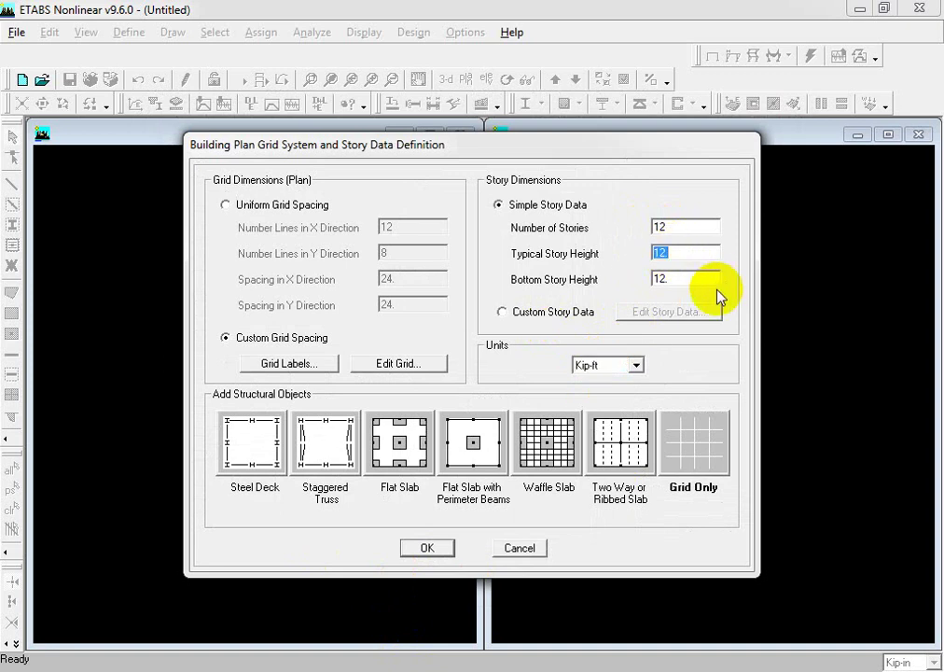
{"action": "type", "text": "10"}
{"action": "type", "text": "8"}
{"action": "left_click", "coordinate": [706, 491]}
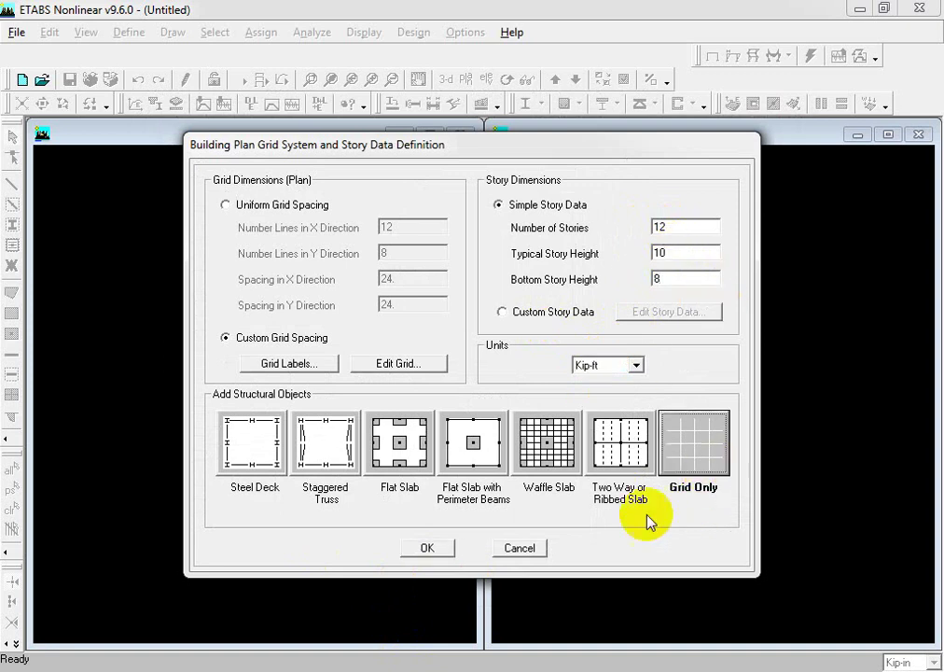
{"action": "left_click", "coordinate": [427, 550]}
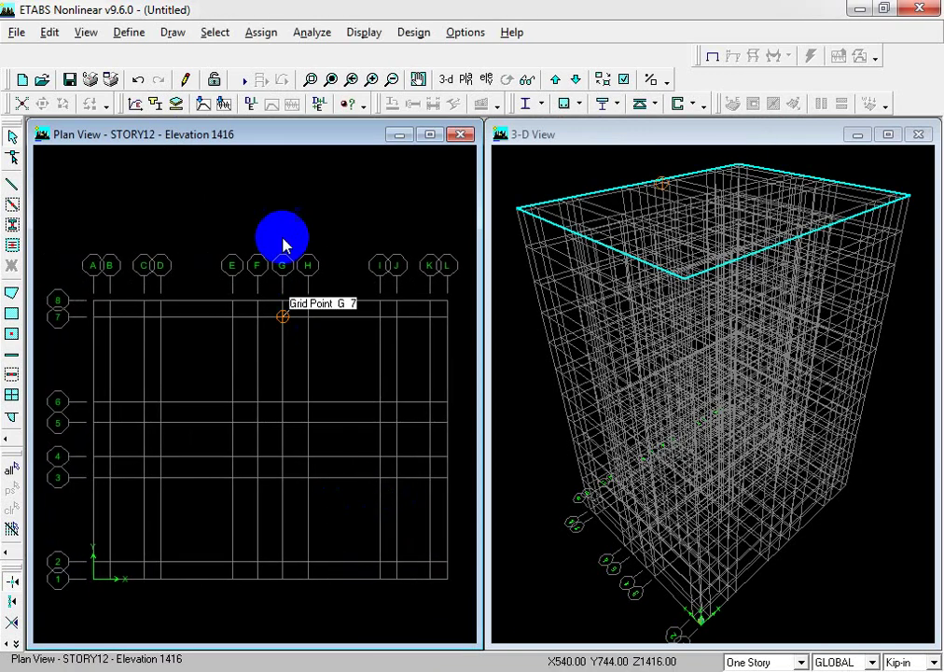
Review the frame sections carried over from Problem-11, checking the listed beam and column properties
{"action": "left_click", "coordinate": [132, 34]}
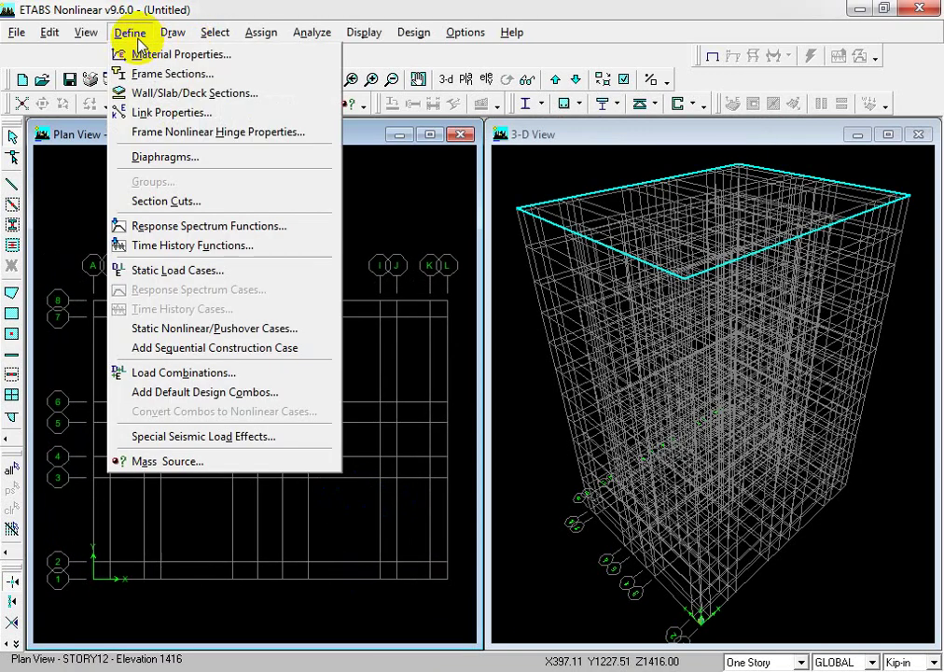
{"action": "left_click", "coordinate": [229, 77]}
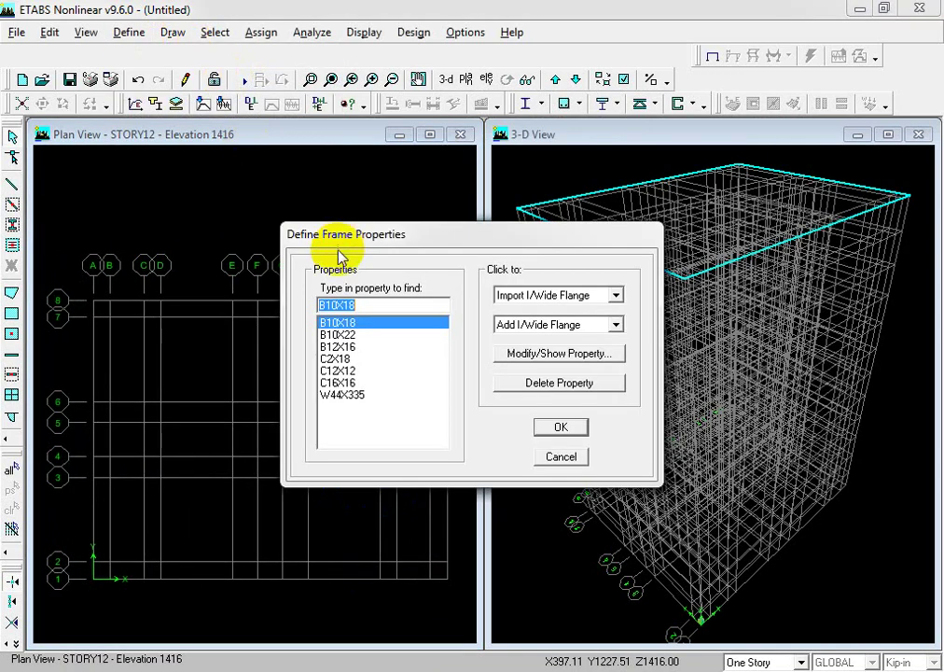
{"action": "left_click", "coordinate": [341, 346]}
{"action": "left_click", "coordinate": [329, 371]}
{"action": "left_click", "coordinate": [352, 334]}
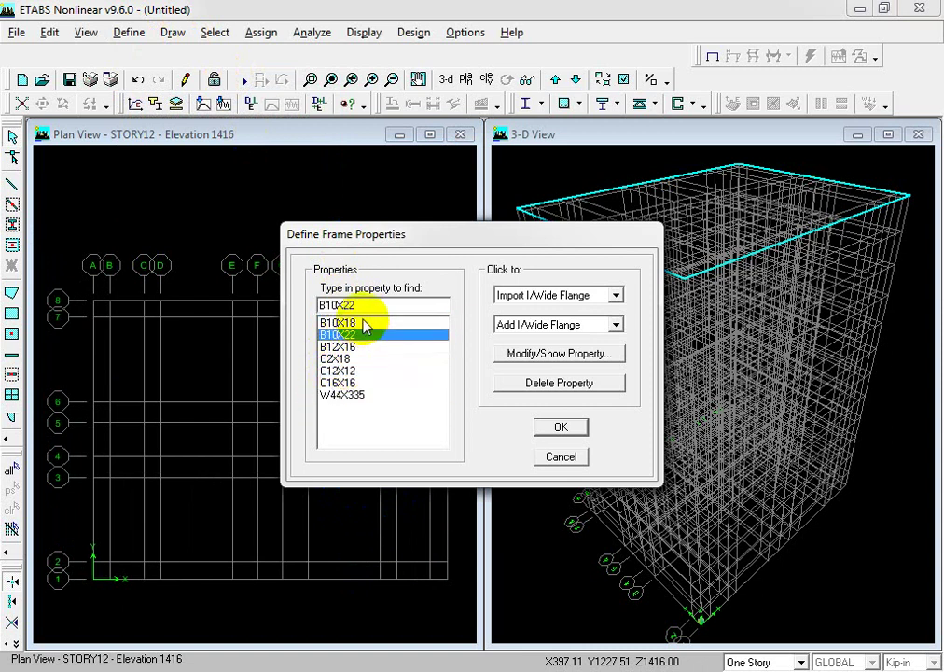
{"action": "left_click", "coordinate": [346, 358]}
{"action": "left_click", "coordinate": [559, 427]}
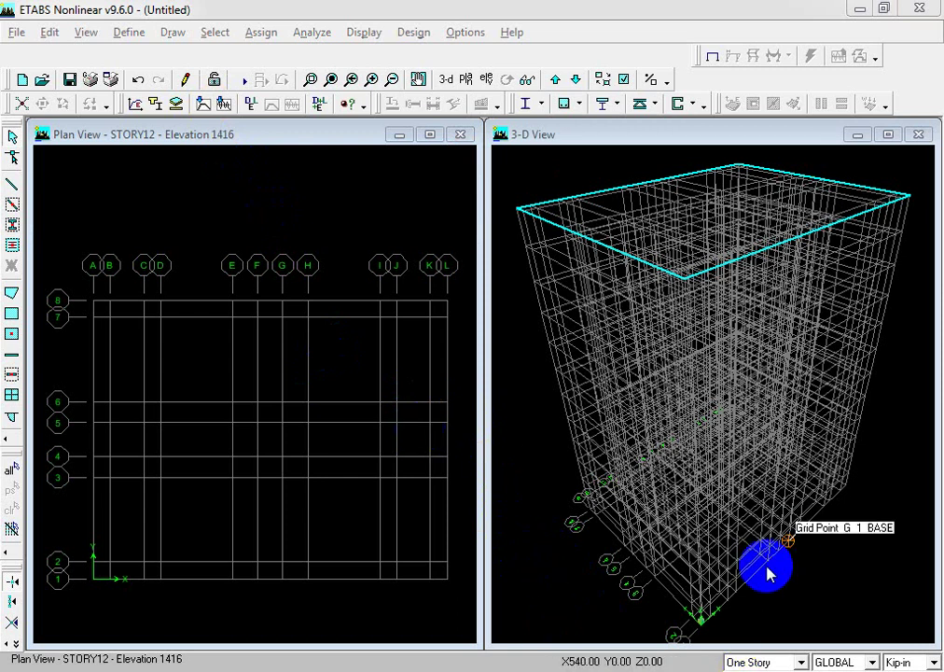
{"action": "left_click", "coordinate": [362, 231]}
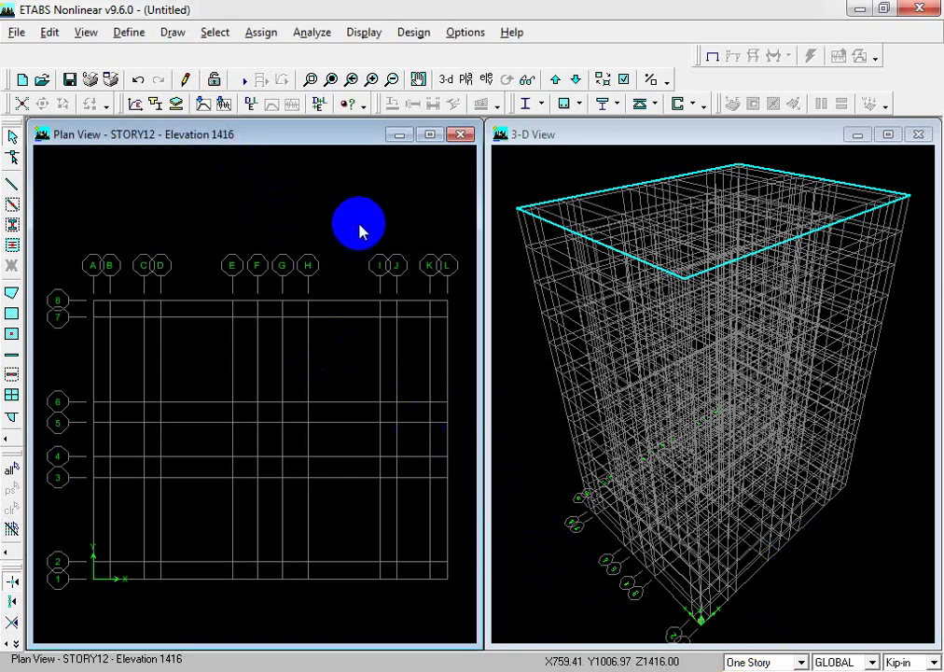
{"action": "left_click", "coordinate": [378, 312]}
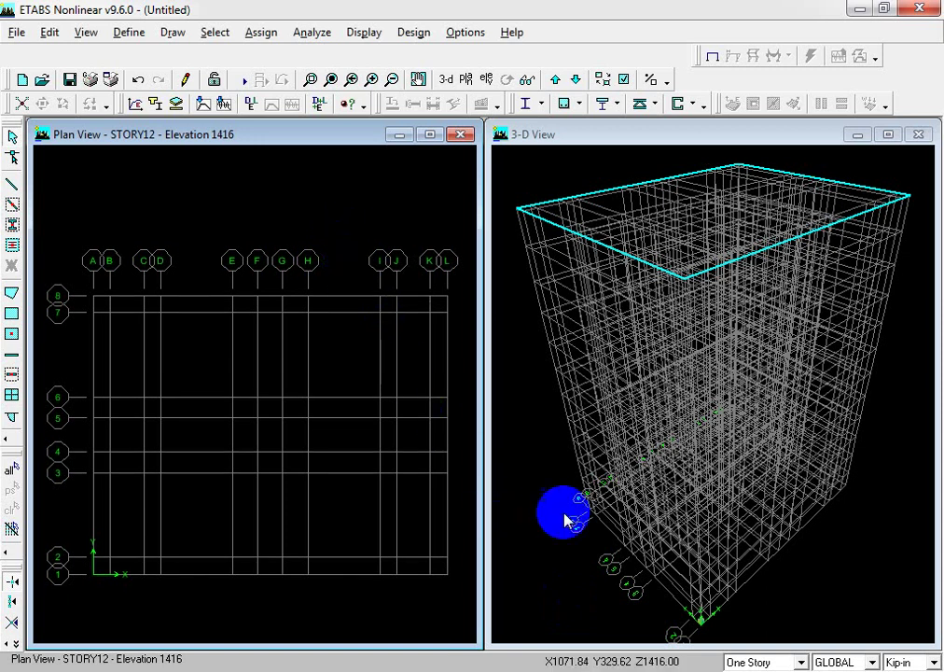
Set the plan view's drawing scope to Similar Stories
{"action": "left_click", "coordinate": [751, 661]}
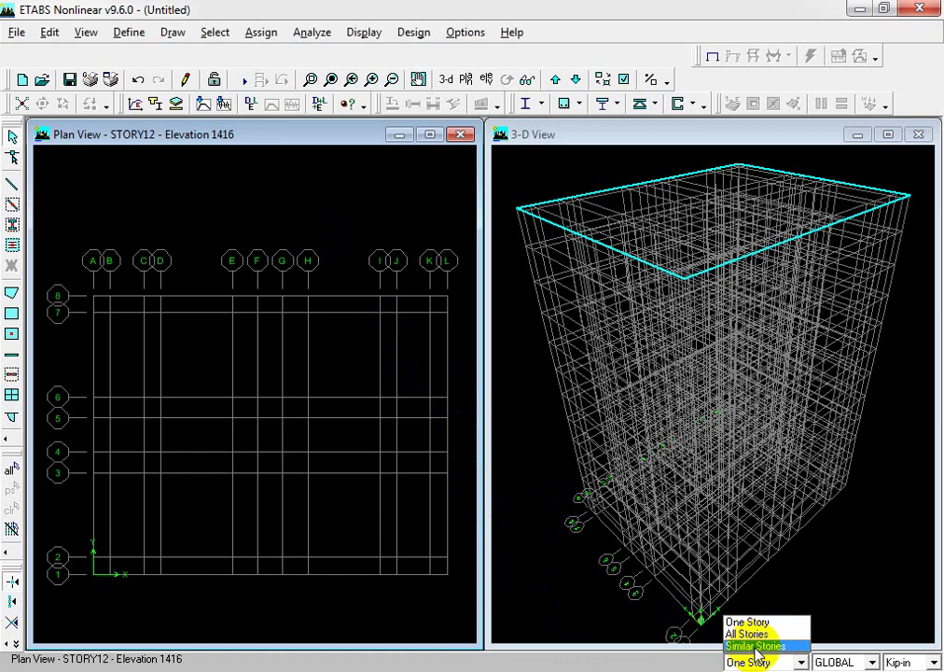
{"action": "left_click", "coordinate": [755, 647]}
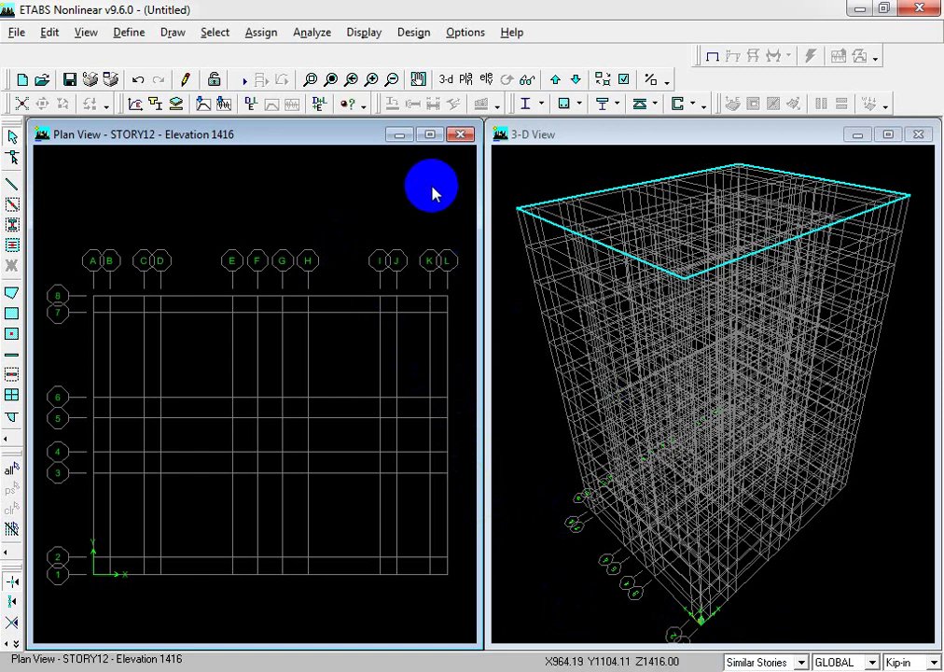
{"action": "middle_click_drag", "start_coordinate": [355, 379], "coordinate": [347, 366]}
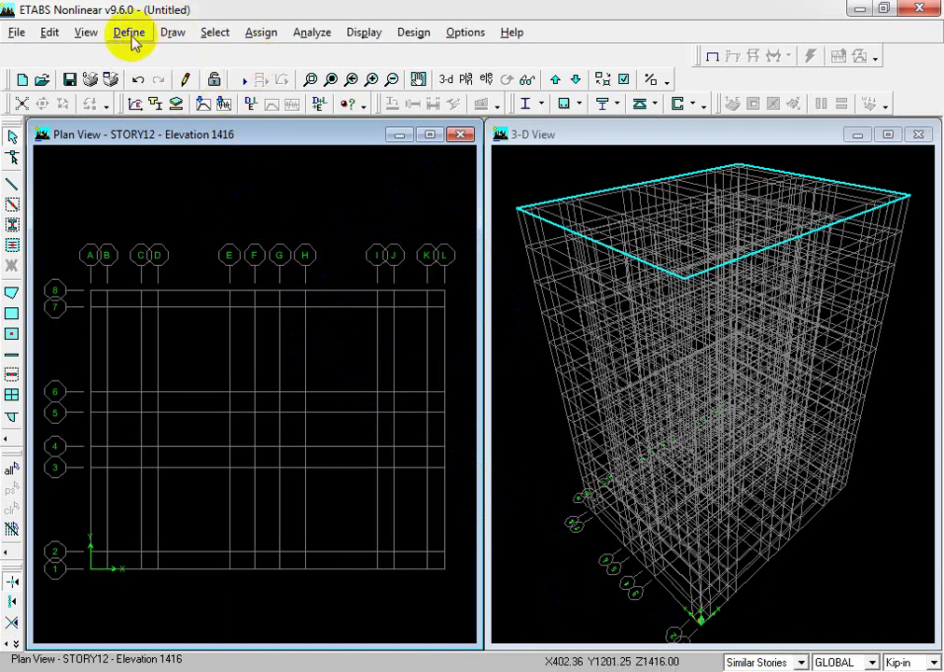
Create C12X12 columns at the four corner grid points A-7, L-7, L-2 and A-2 in the plan
{"action": "left_click", "coordinate": [168, 33]}
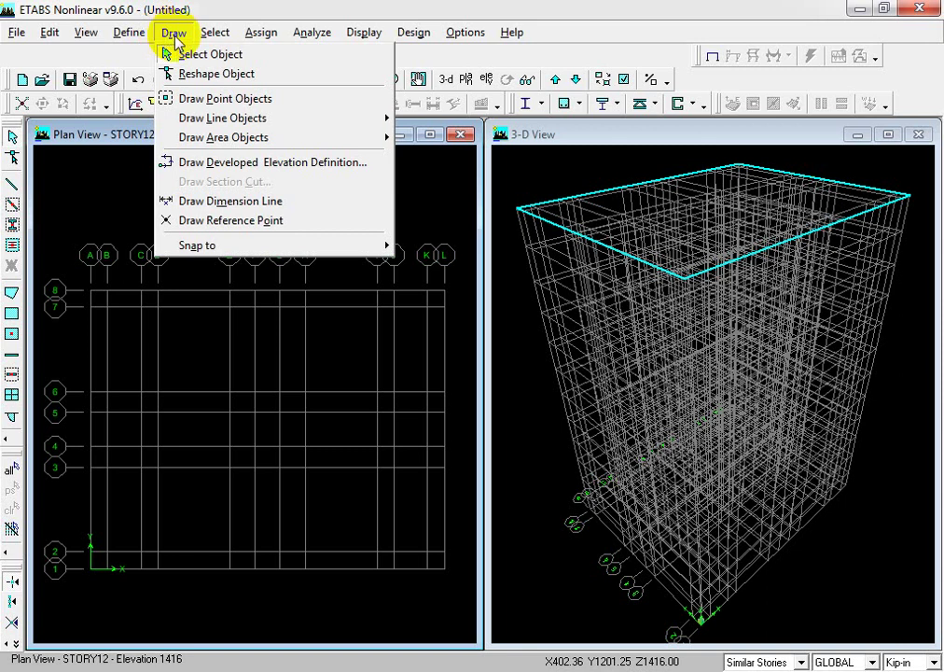
{"action": "mouse_move", "coordinate": [303, 119]}
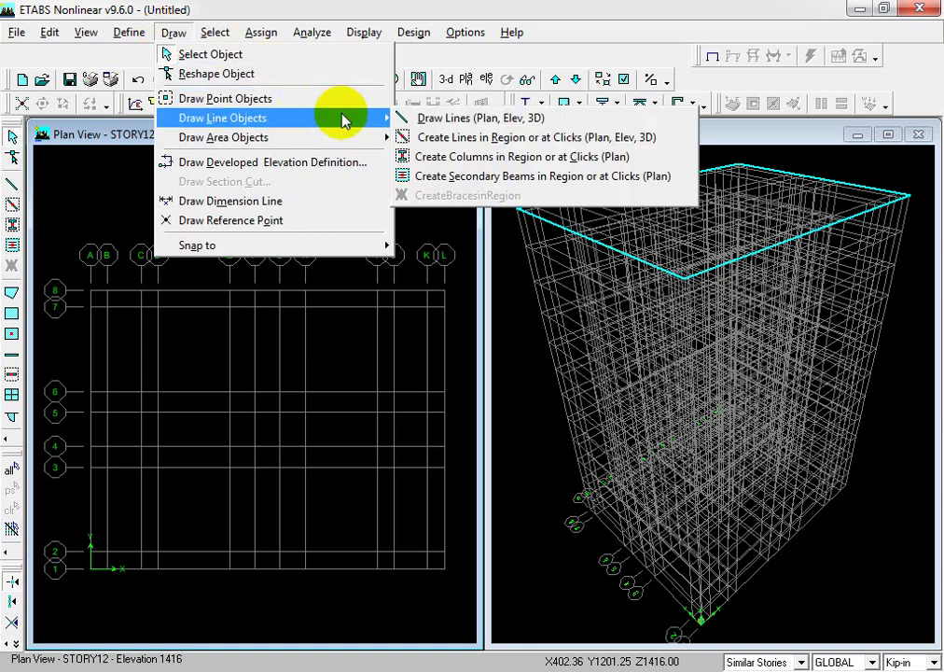
{"action": "left_click", "coordinate": [457, 160]}
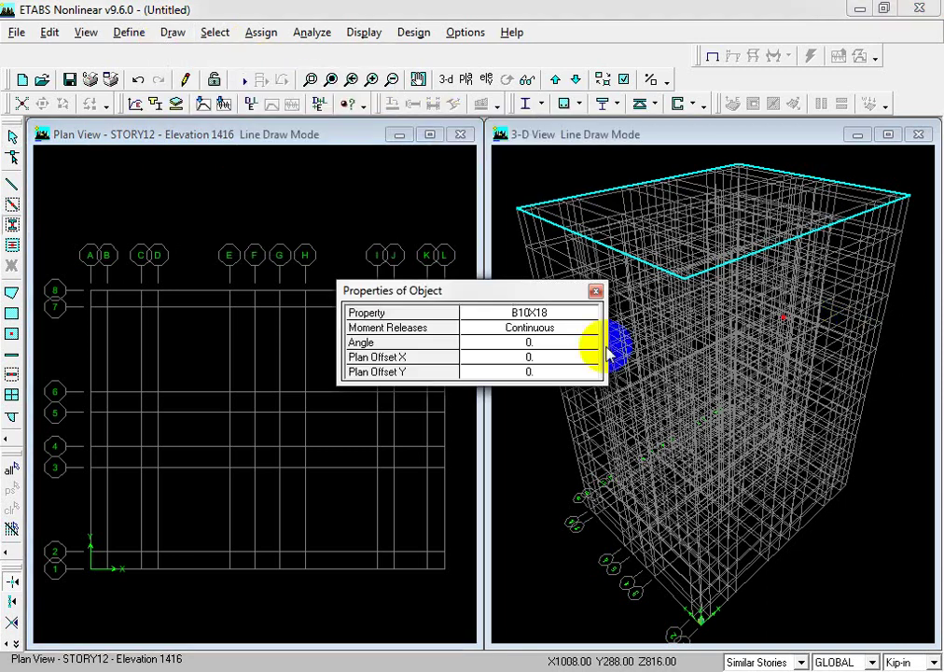
{"action": "left_click", "coordinate": [552, 314]}
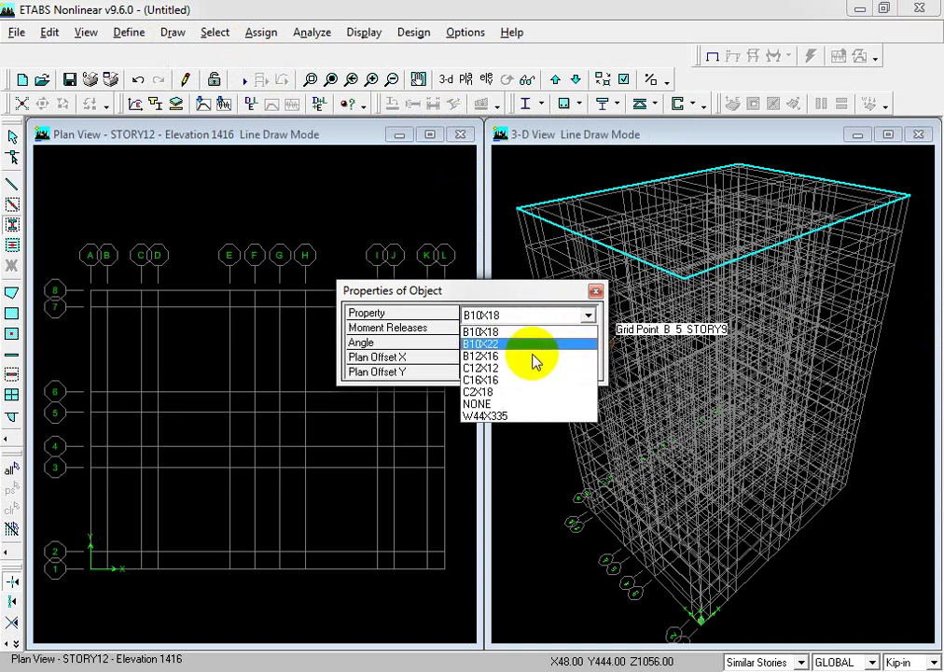
{"action": "left_click", "coordinate": [532, 367]}
{"action": "left_click_drag", "start_coordinate": [480, 293], "coordinate": [811, 290]}
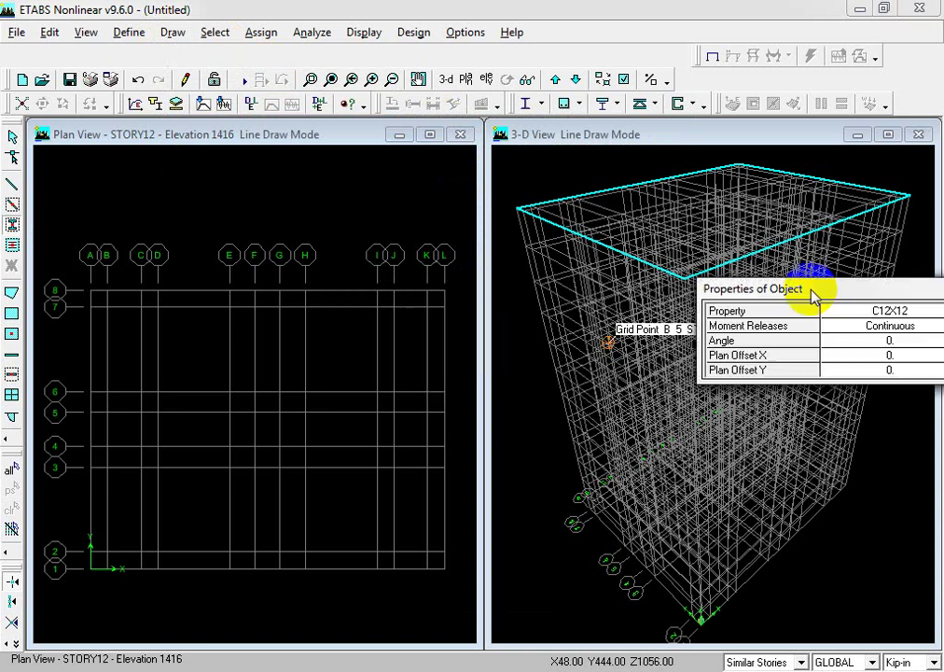
{"action": "left_click", "coordinate": [90, 306]}
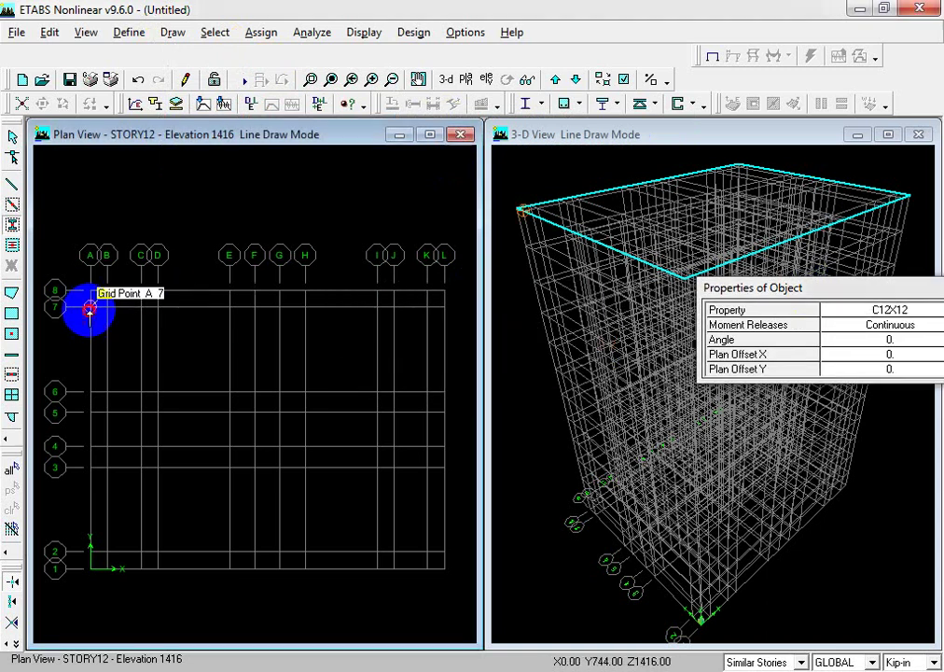
{"action": "left_click", "coordinate": [444, 306]}
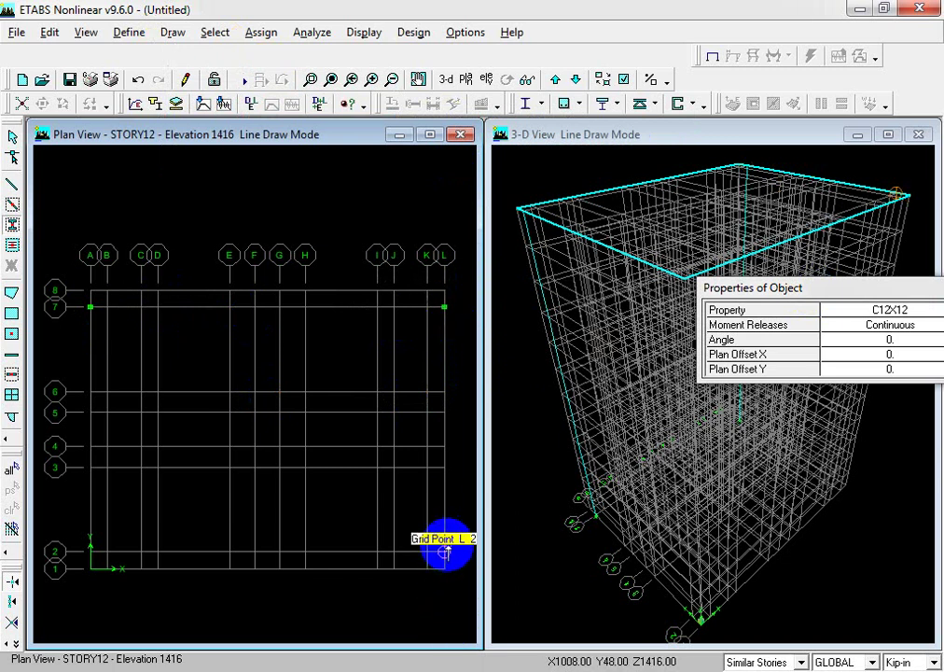
{"action": "left_click", "coordinate": [444, 551]}
{"action": "left_click", "coordinate": [90, 551]}
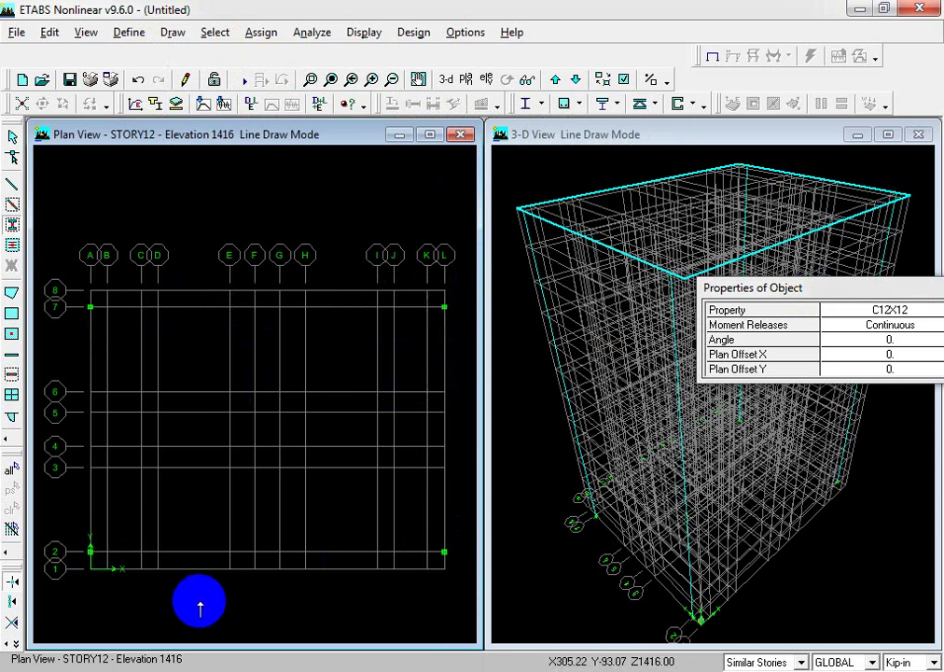
Set the column property to C2X18 and check the C2 column locations on the floor plan in the Word document 03_CC students.docx
{"action": "left_click", "coordinate": [862, 309]}
{"action": "left_click", "coordinate": [862, 312]}
{"action": "left_click", "coordinate": [863, 312]}
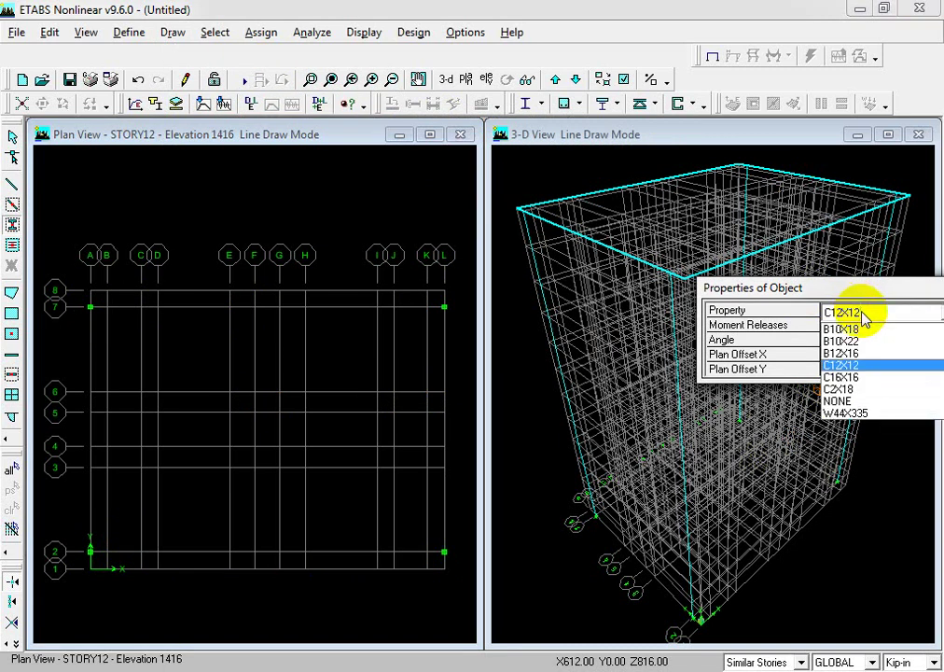
{"action": "left_click", "coordinate": [862, 389]}
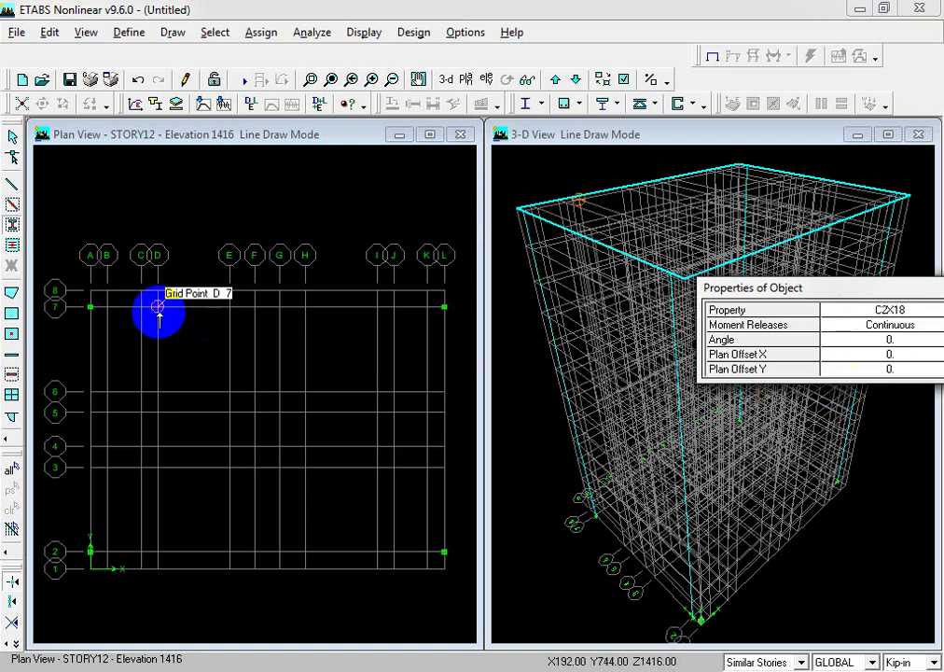
{"action": "left_click", "coordinate": [599, 564]}
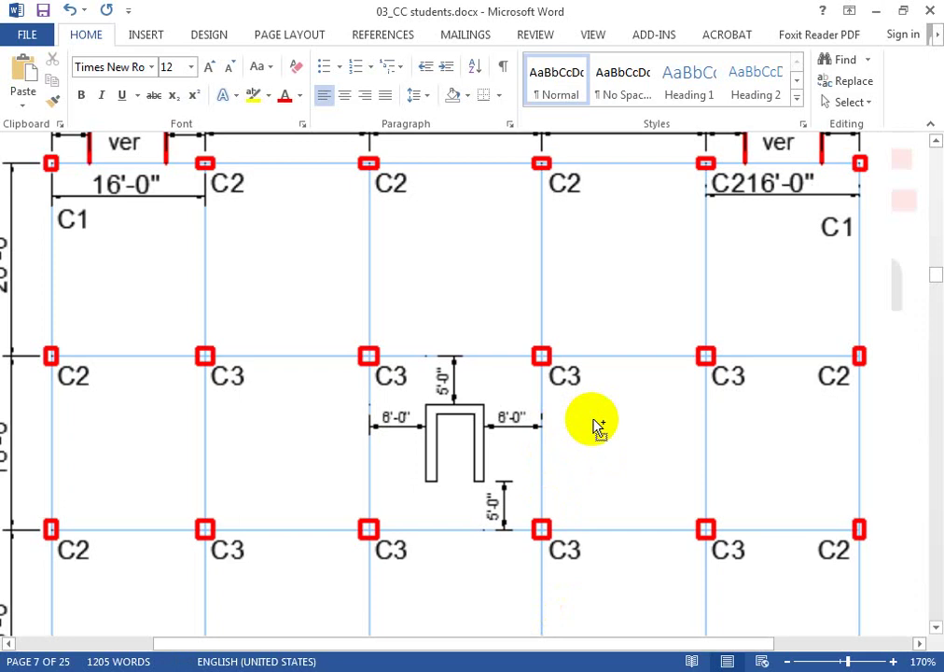
{"action": "scroll", "coordinate": [597, 426], "scroll_direction": "down", "scroll_amount": 2, "text": "ctrl"}
{"action": "scroll", "coordinate": [594, 427], "scroll_direction": "down", "scroll_amount": 4, "text": "ctrl"}
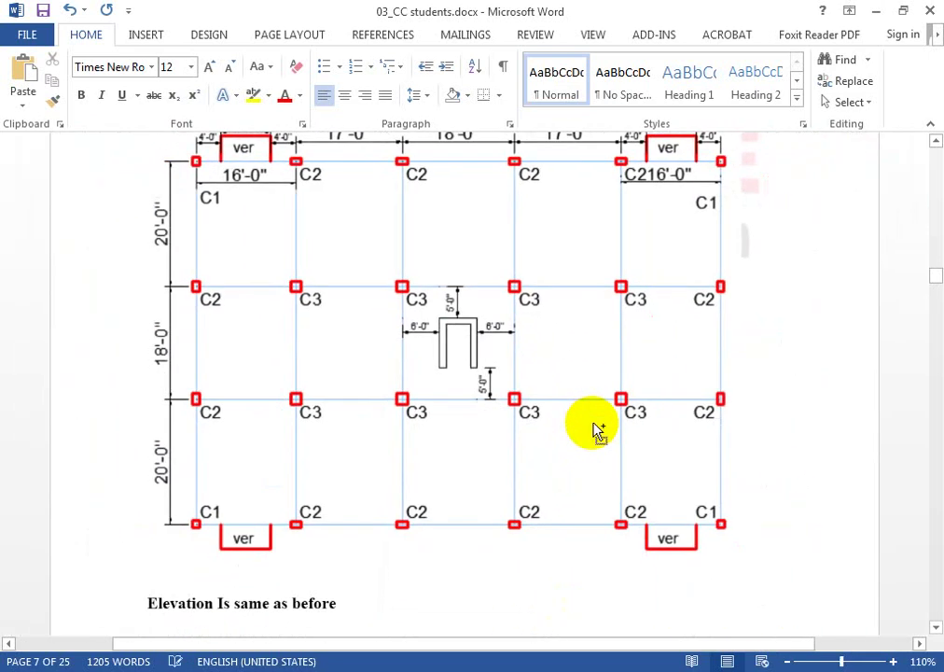
{"action": "scroll", "coordinate": [556, 368], "scroll_direction": "up", "scroll_amount": 2}
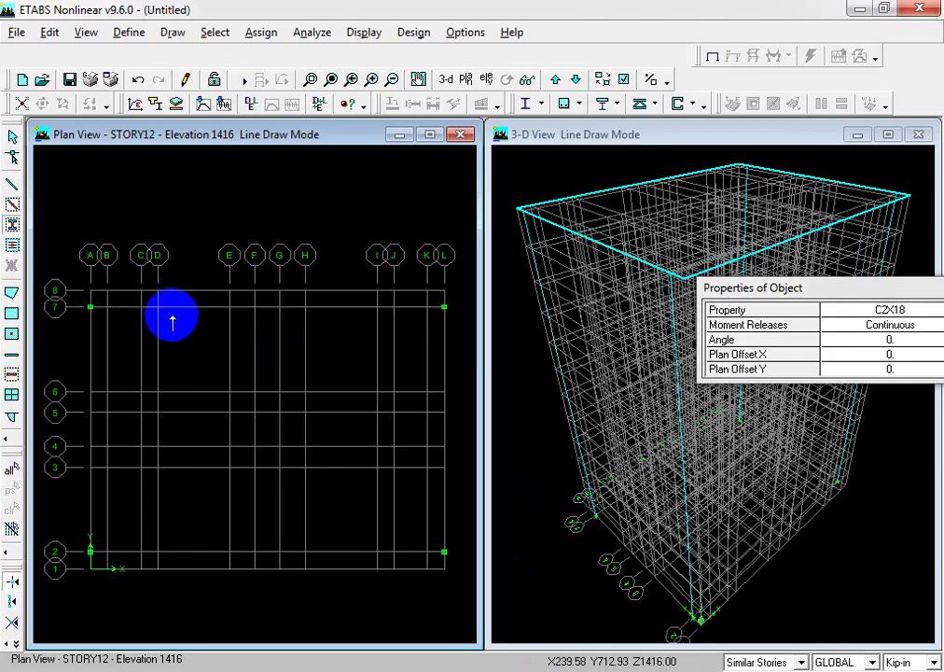
Back in ETABS, place C2X18 columns on grid lines 7 and 2 where they cross grids D, E, H and I
{"action": "left_click", "coordinate": [167, 314]}
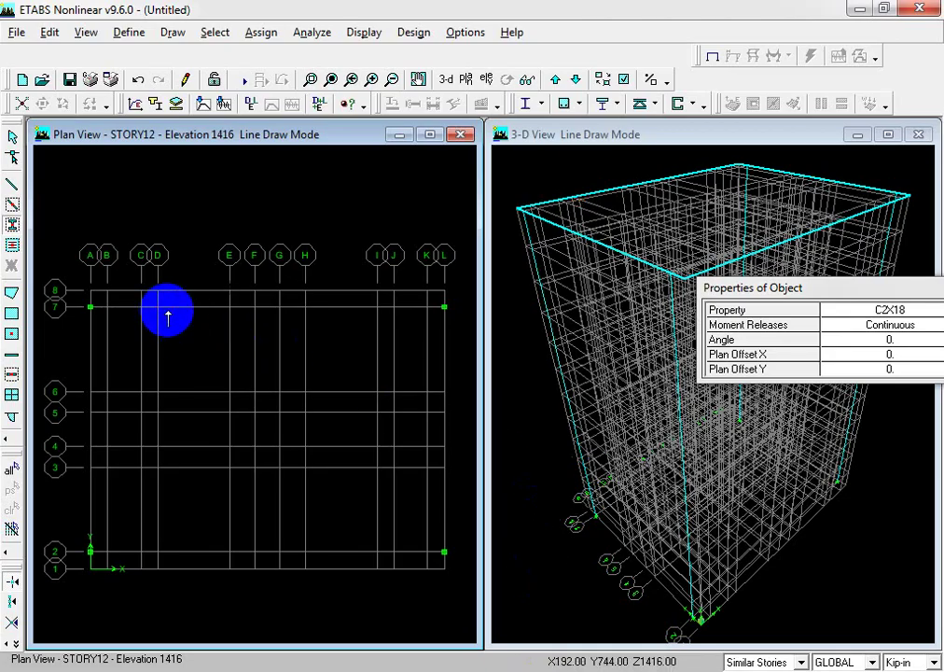
{"action": "left_click", "coordinate": [222, 313]}
{"action": "left_click", "coordinate": [305, 306]}
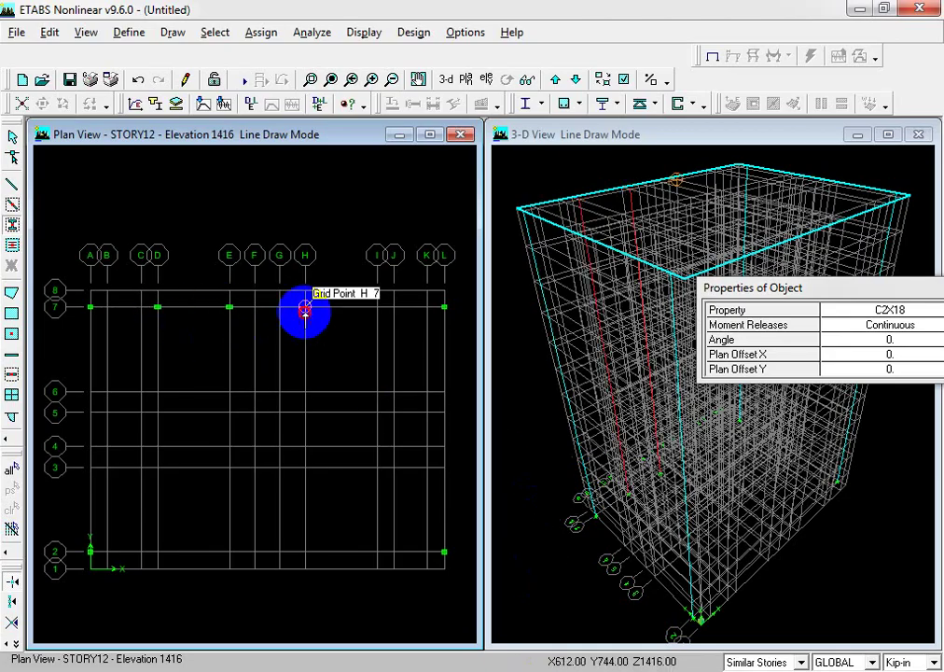
{"action": "left_click", "coordinate": [377, 306]}
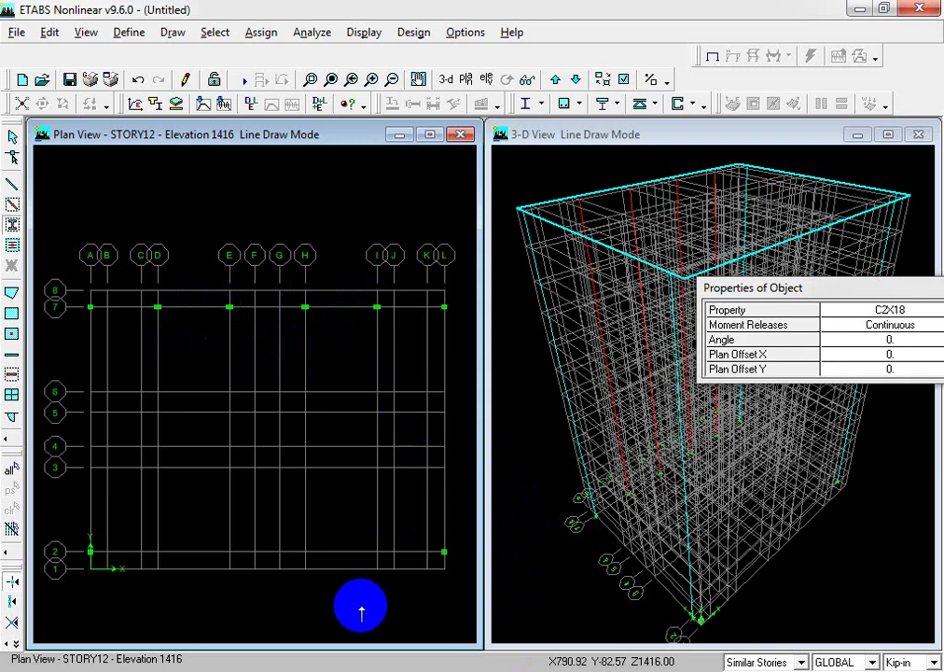
{"action": "left_click", "coordinate": [377, 551]}
{"action": "left_click", "coordinate": [305, 551]}
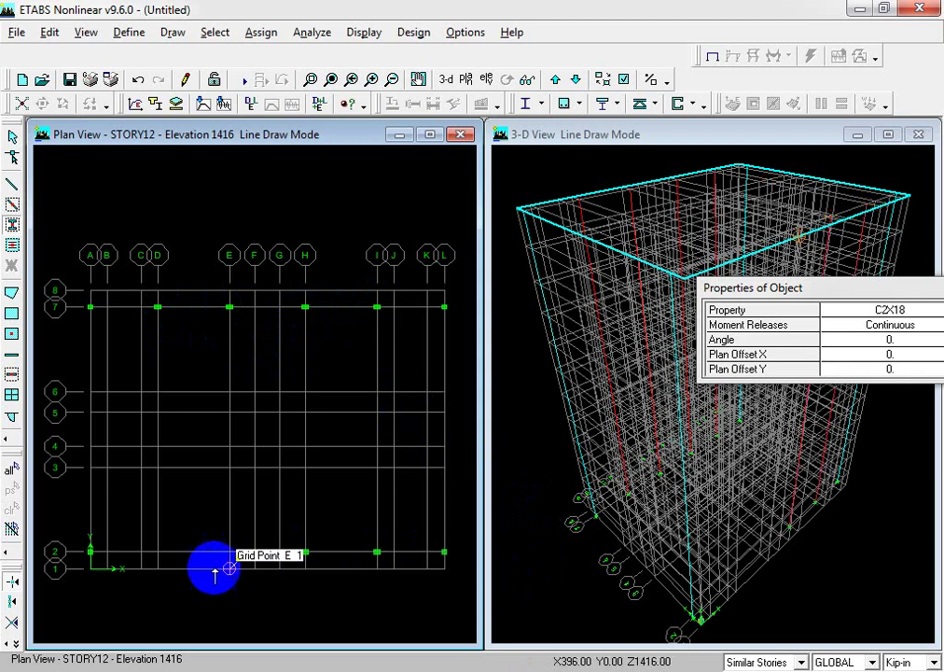
{"action": "left_click", "coordinate": [230, 551]}
{"action": "left_click", "coordinate": [158, 551]}
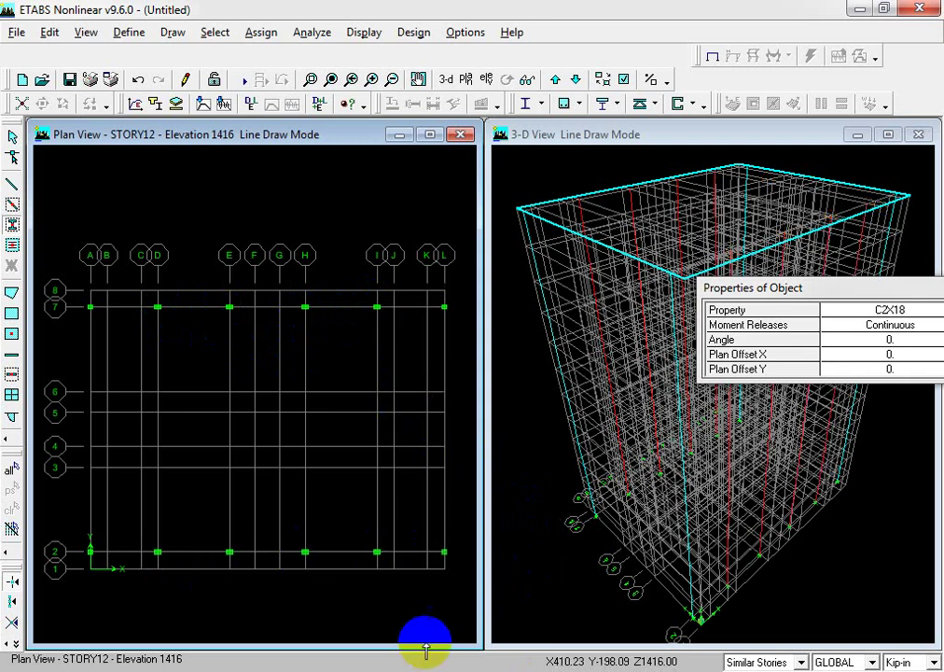
Set the column angle to 90 and place C2X18 columns at grid points L-6, L-3, A-3 and A-6
{"action": "left_click", "coordinate": [647, 547]}
{"action": "scroll", "coordinate": [655, 509], "scroll_direction": "up", "scroll_amount": 3}
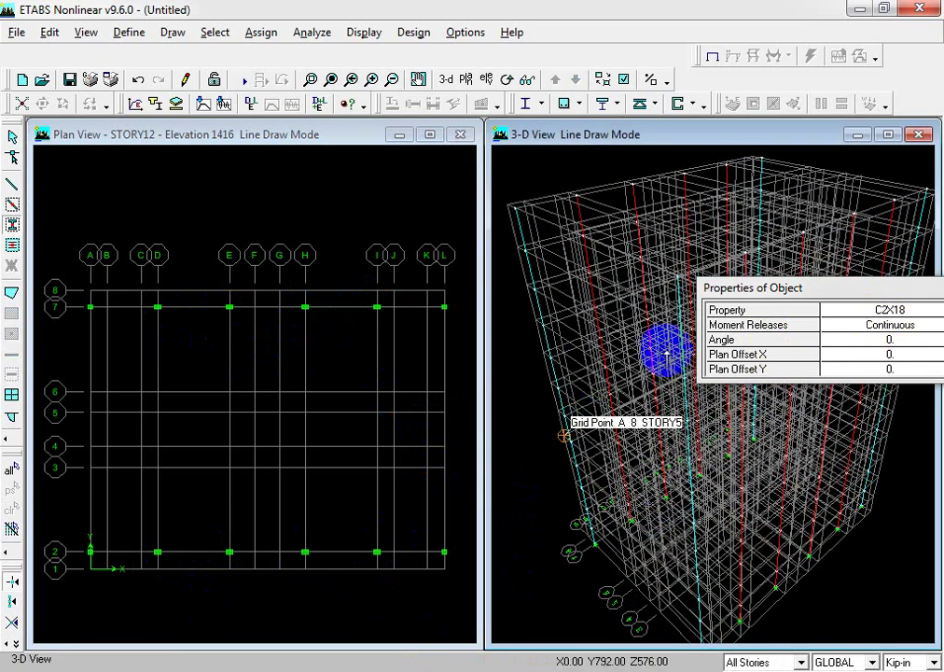
{"action": "left_click", "coordinate": [896, 341]}
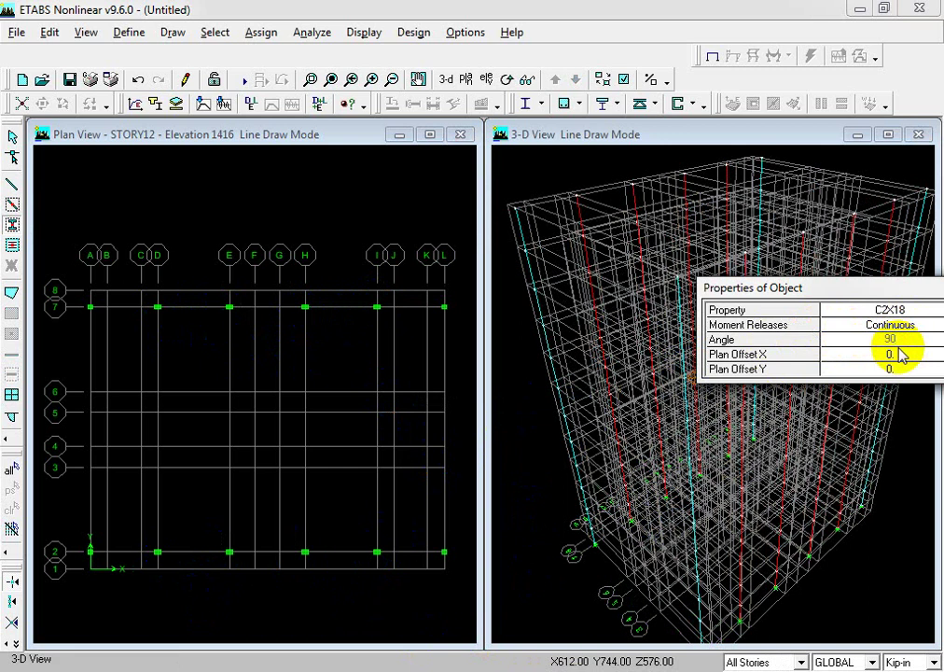
{"action": "left_click", "coordinate": [446, 391]}
{"action": "left_click", "coordinate": [445, 466]}
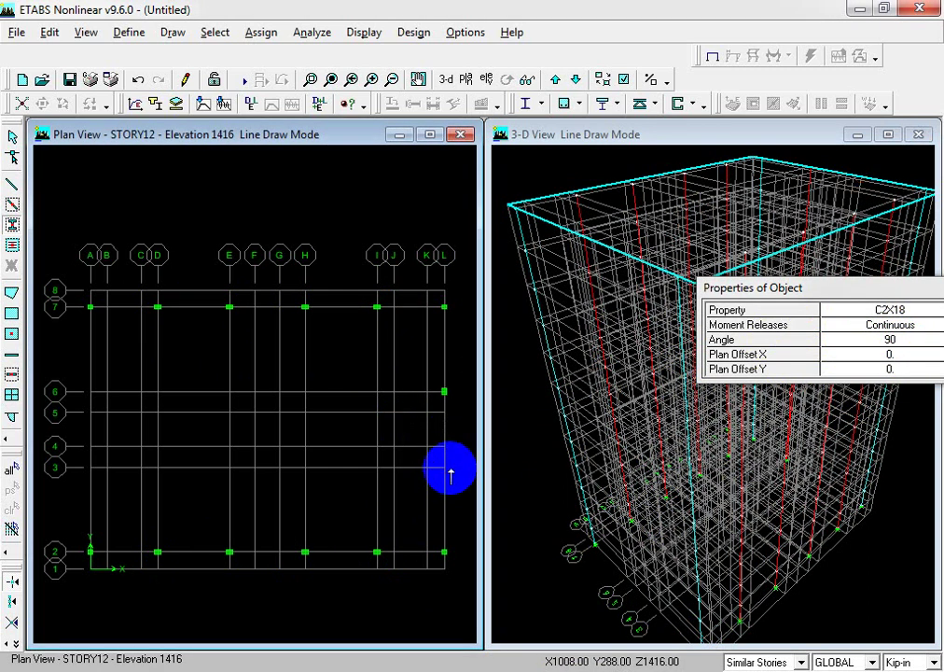
{"action": "left_click", "coordinate": [89, 466]}
{"action": "left_click", "coordinate": [90, 391]}
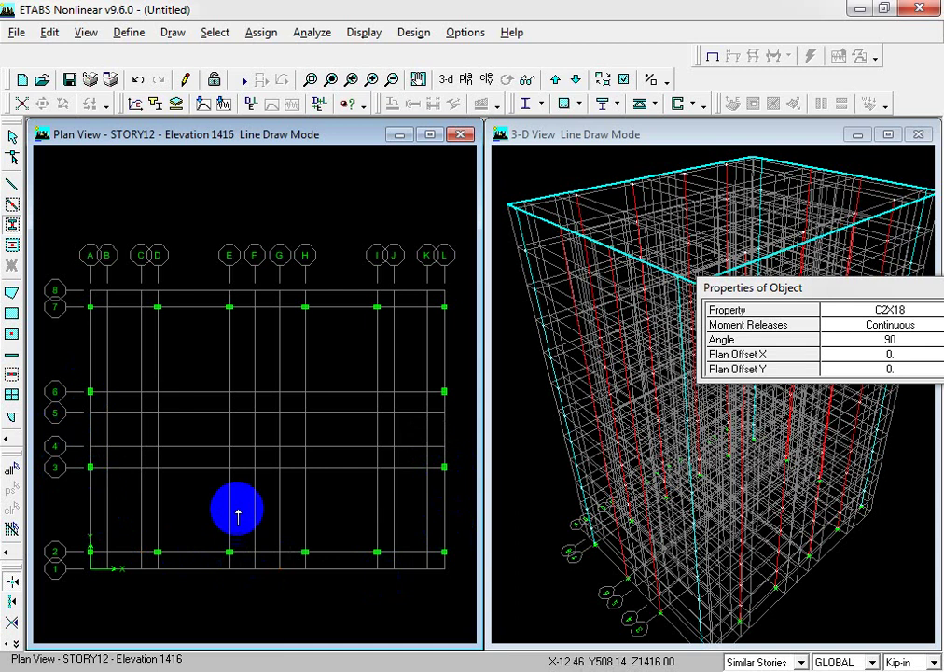
Place C16X16 columns at the interior grid points D, E, H and I on grid lines 6 and 3, and end column drawing
{"action": "left_click", "coordinate": [865, 313]}
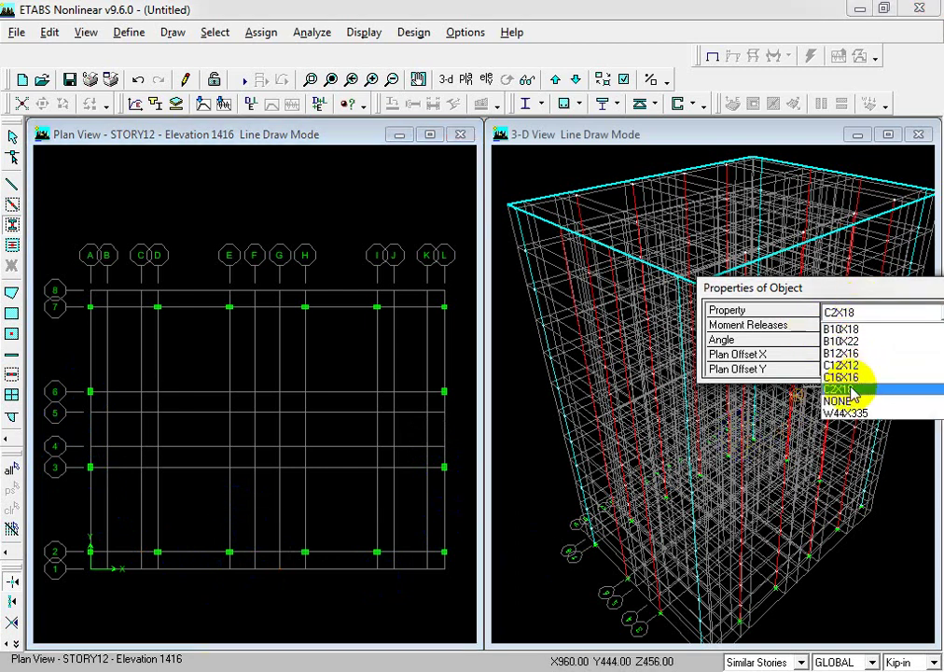
{"action": "left_click", "coordinate": [853, 376]}
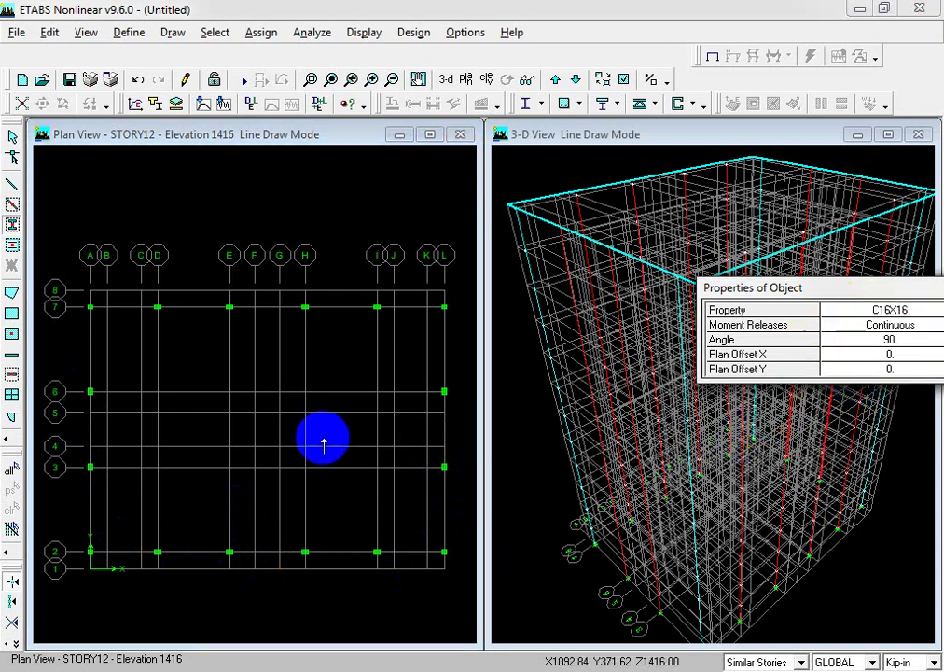
{"action": "left_click", "coordinate": [239, 399]}
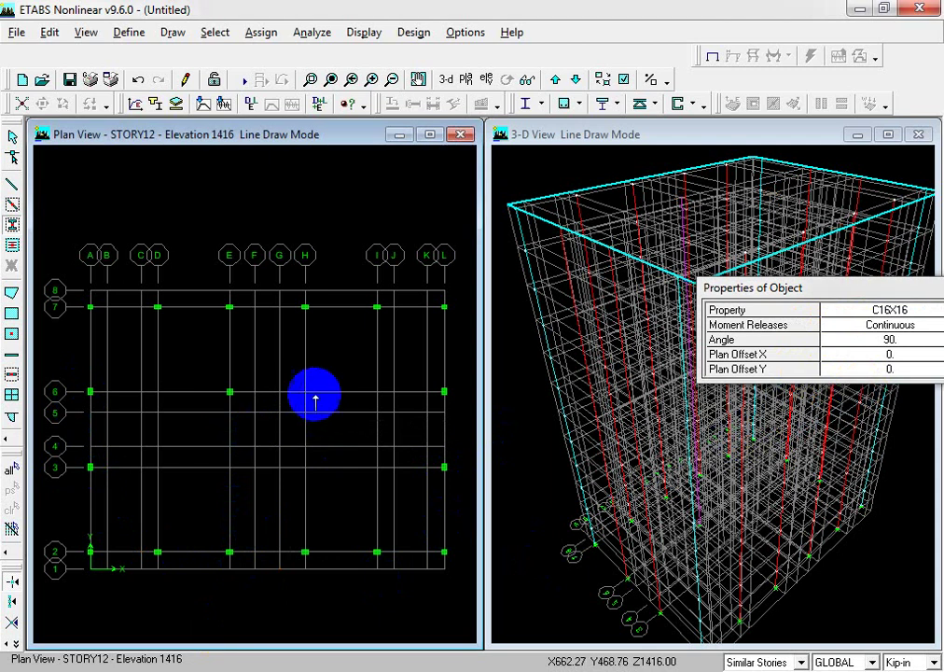
{"action": "left_click", "coordinate": [313, 397]}
{"action": "left_click", "coordinate": [305, 467]}
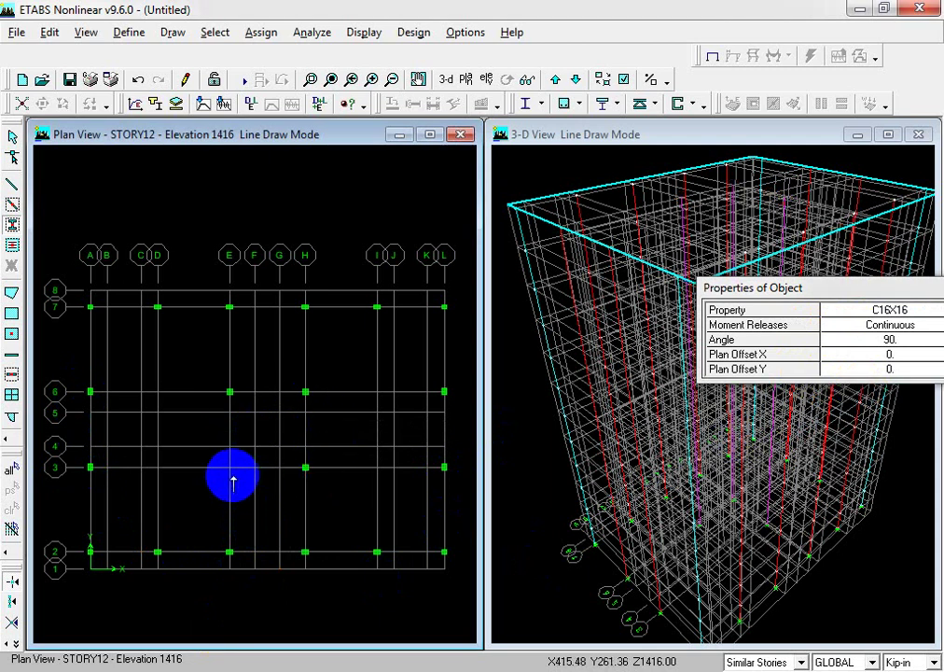
{"action": "left_click", "coordinate": [229, 467]}
{"action": "left_click", "coordinate": [157, 466]}
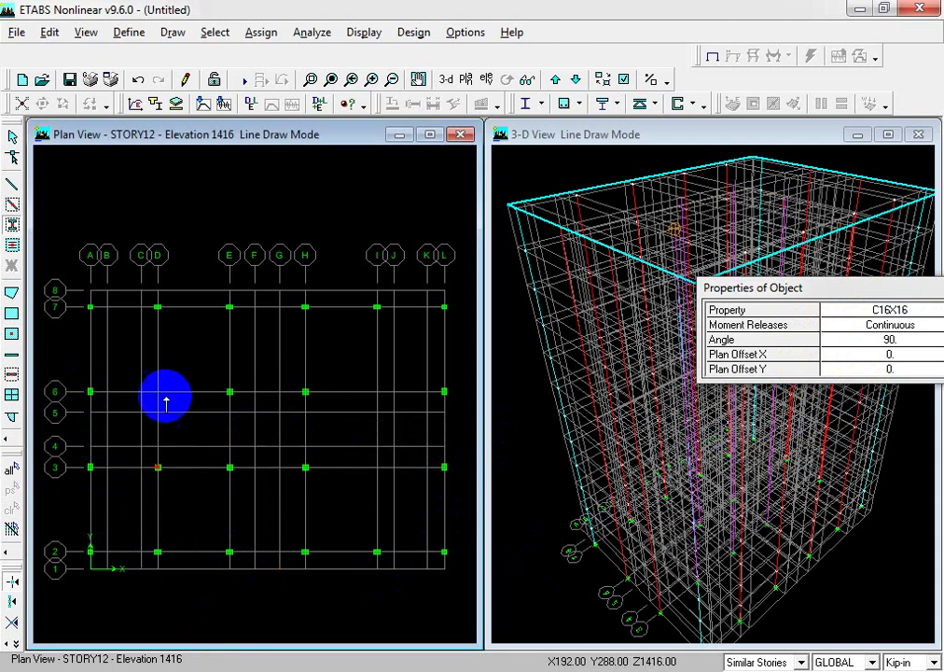
{"action": "left_click", "coordinate": [158, 390]}
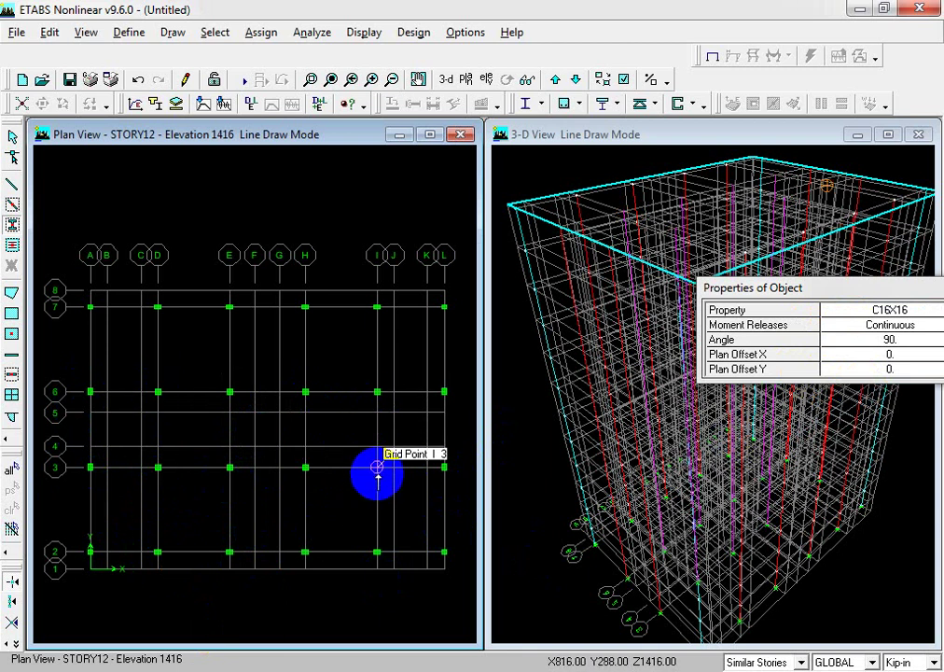
{"action": "left_click", "coordinate": [12, 185]}
{"action": "left_click", "coordinate": [12, 138]}
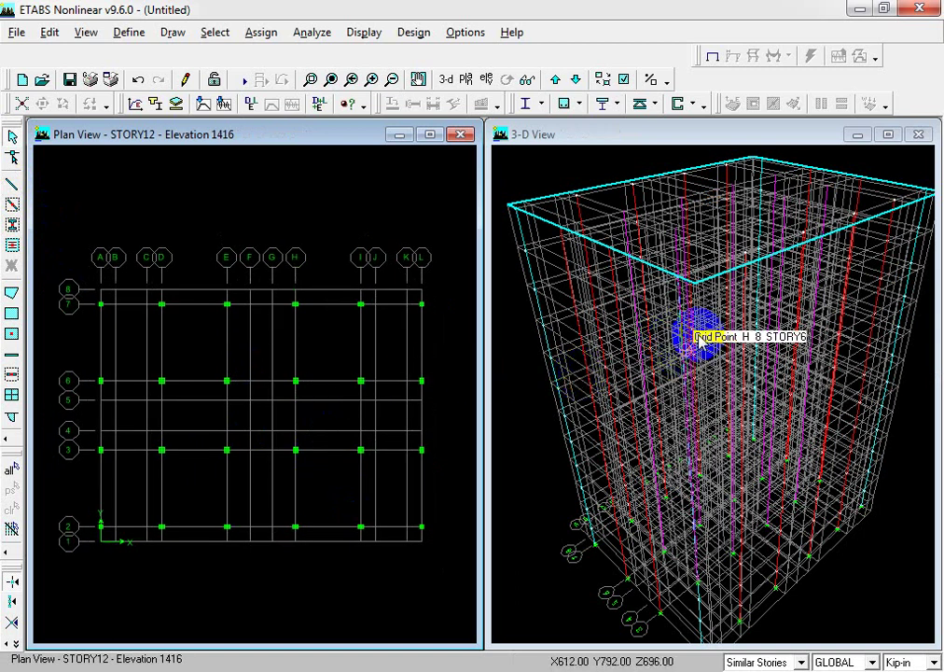
Turn on the Extrusion view effect and apply it to all windows
{"action": "left_click", "coordinate": [616, 104]}
{"action": "left_click", "coordinate": [215, 472]}
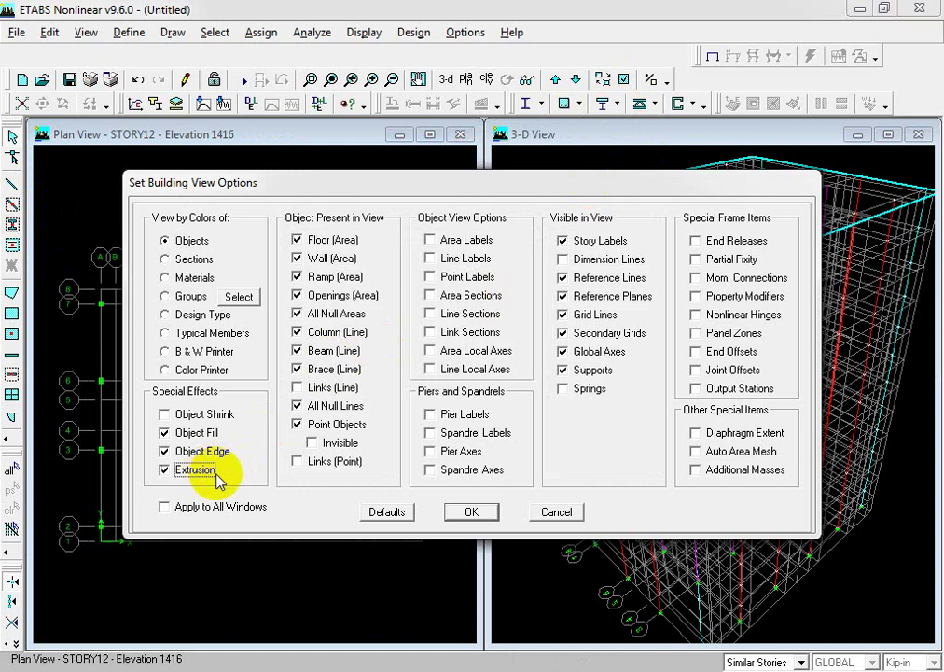
{"action": "left_click", "coordinate": [224, 511]}
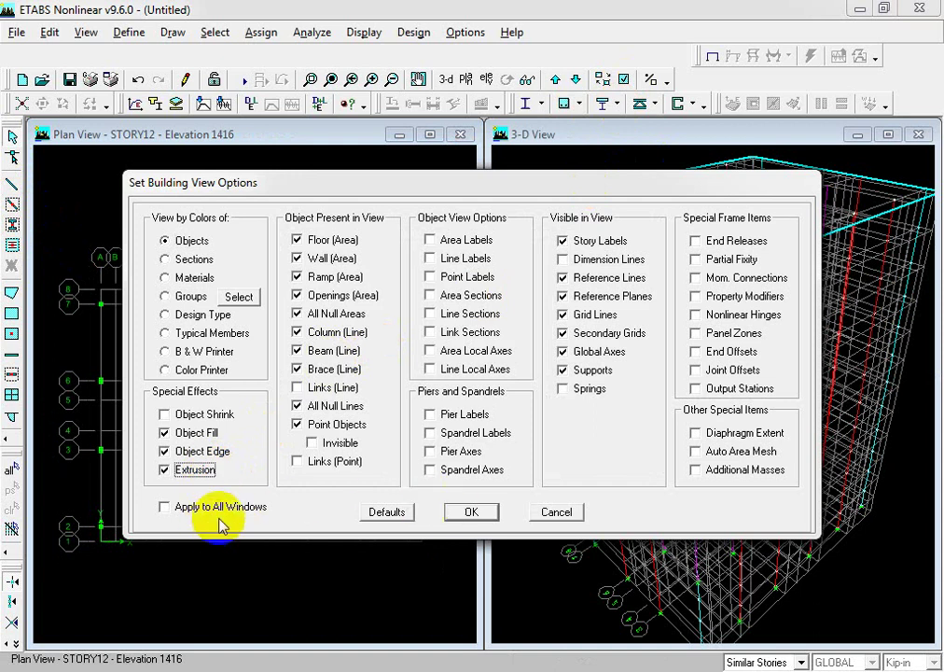
{"action": "left_click", "coordinate": [464, 511]}
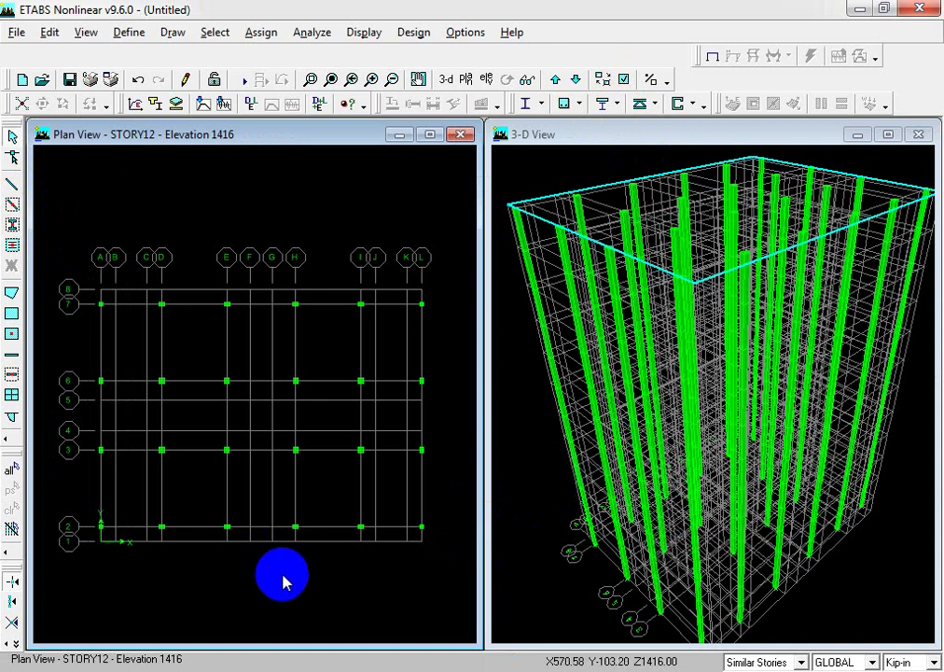
Start drawing frame line objects with the B10X18 section and move the object properties window clear of the view's edge
{"action": "left_click", "coordinate": [175, 34]}
{"action": "mouse_move", "coordinate": [348, 116]}
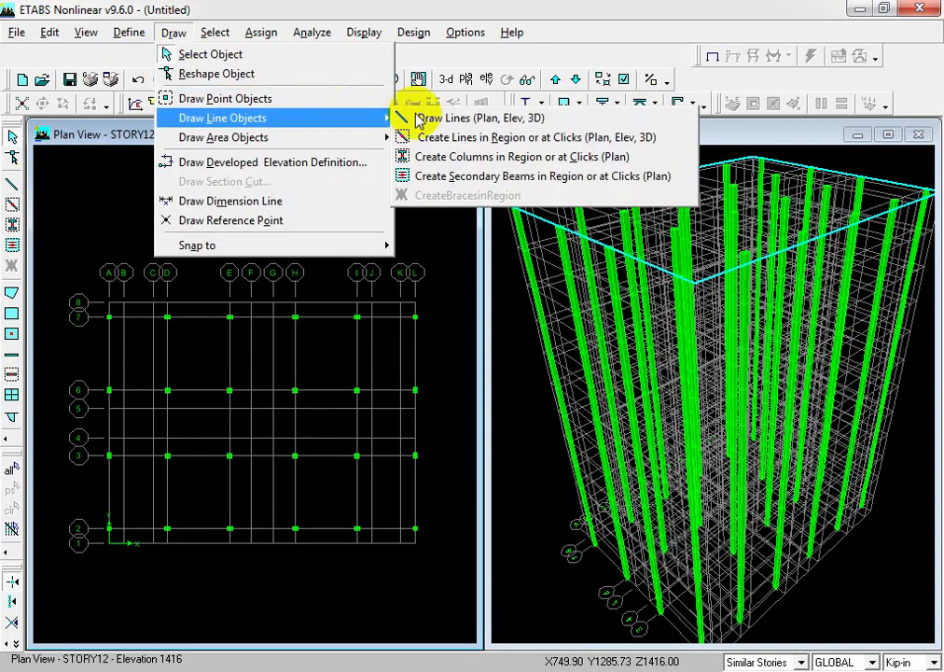
{"action": "left_click", "coordinate": [492, 125]}
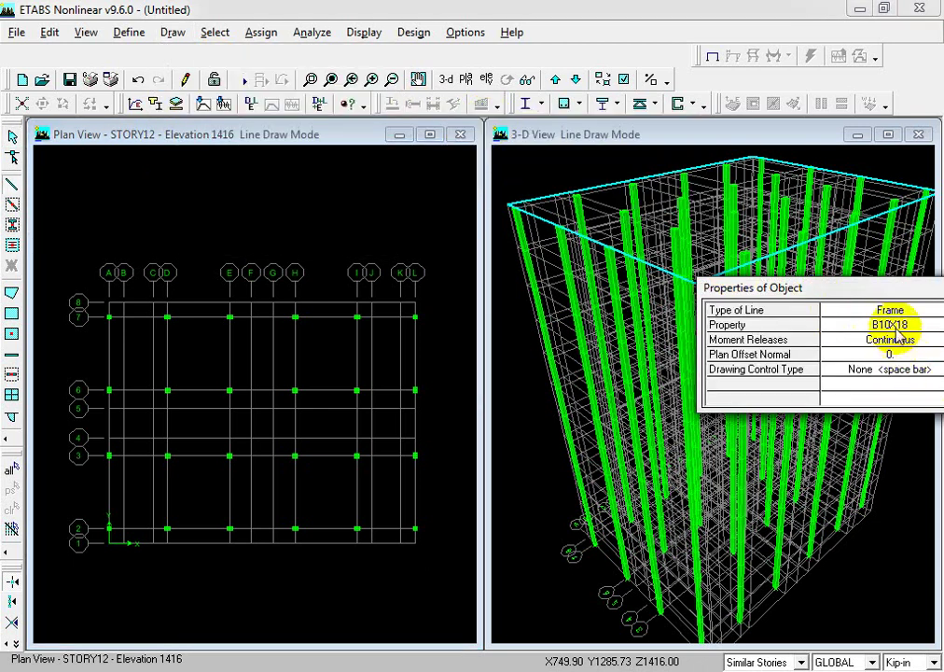
{"action": "left_click_drag", "start_coordinate": [872, 306], "coordinate": [685, 323]}
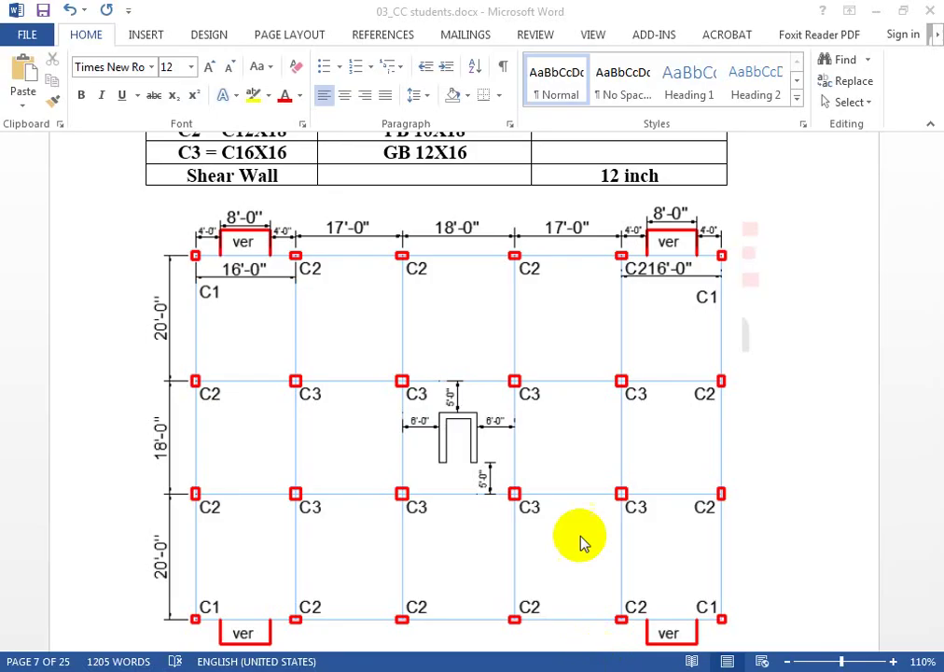
In the Word document, check the IB, PB and GB beam sizes in the Section Properties table
{"action": "scroll", "coordinate": [524, 397], "scroll_direction": "up", "scroll_amount": 5}
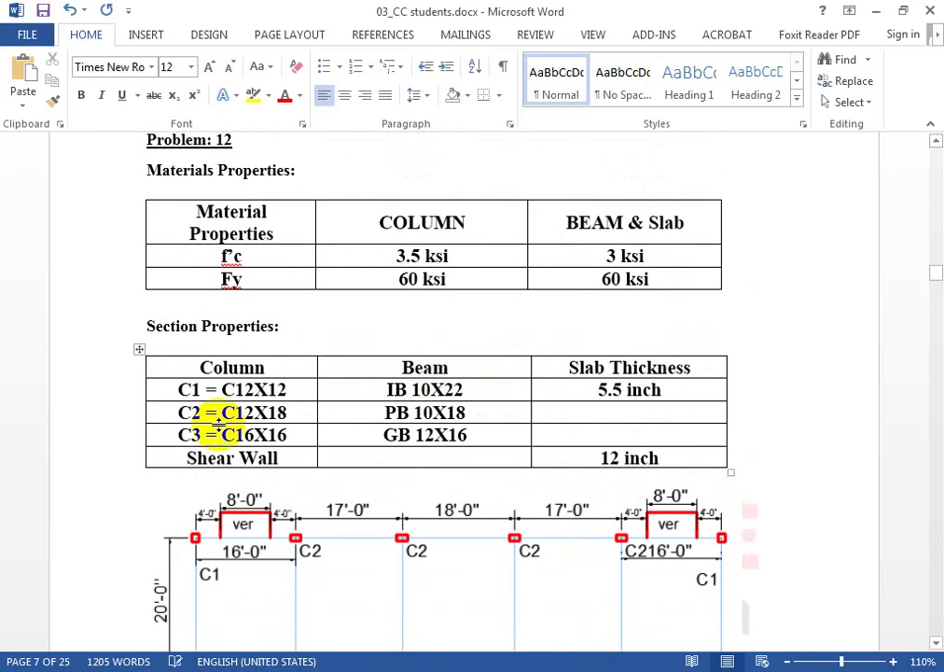
{"action": "left_click_drag", "start_coordinate": [416, 401], "coordinate": [452, 391], "text": "alt"}
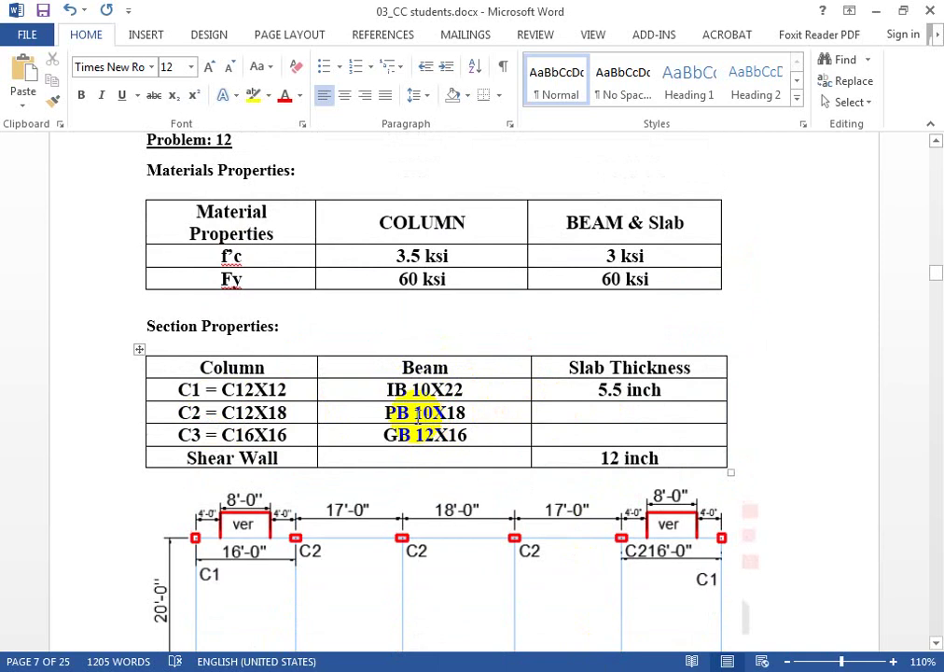
{"action": "left_click_drag", "start_coordinate": [489, 415], "coordinate": [377, 412]}
{"action": "left_click", "coordinate": [484, 437]}
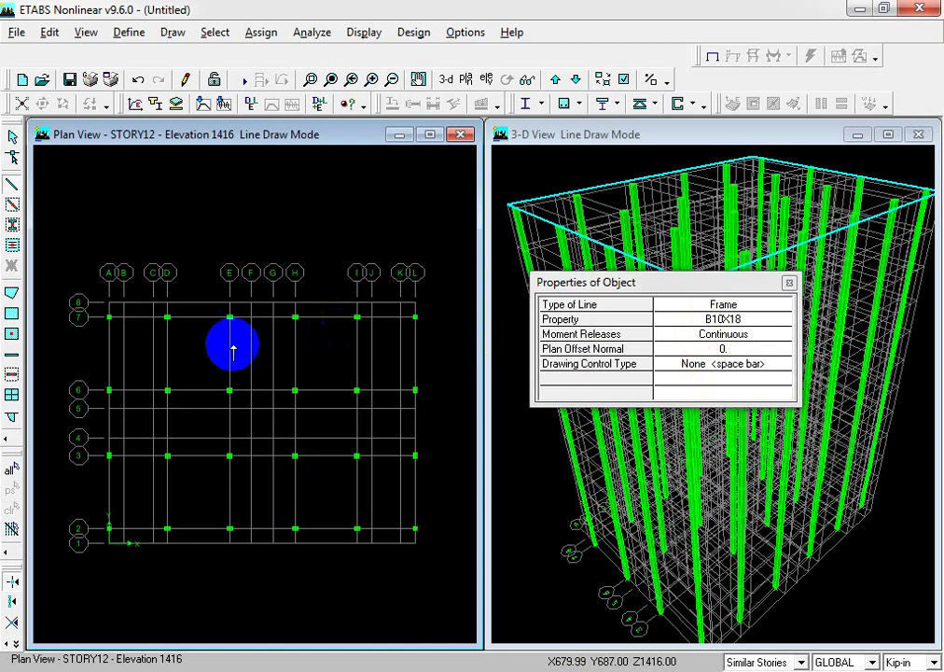
Back in ETABS, draw B10X18 perimeter beams along grid line 7 from A to L and along grid line L from 7 to 2
{"action": "left_click", "coordinate": [109, 317]}
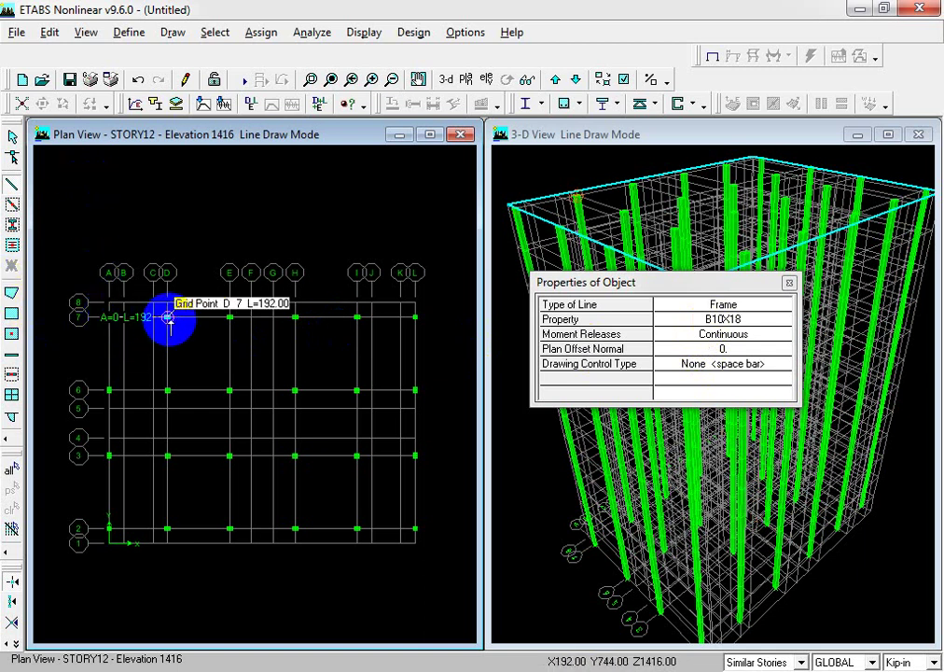
{"action": "left_click", "coordinate": [229, 317]}
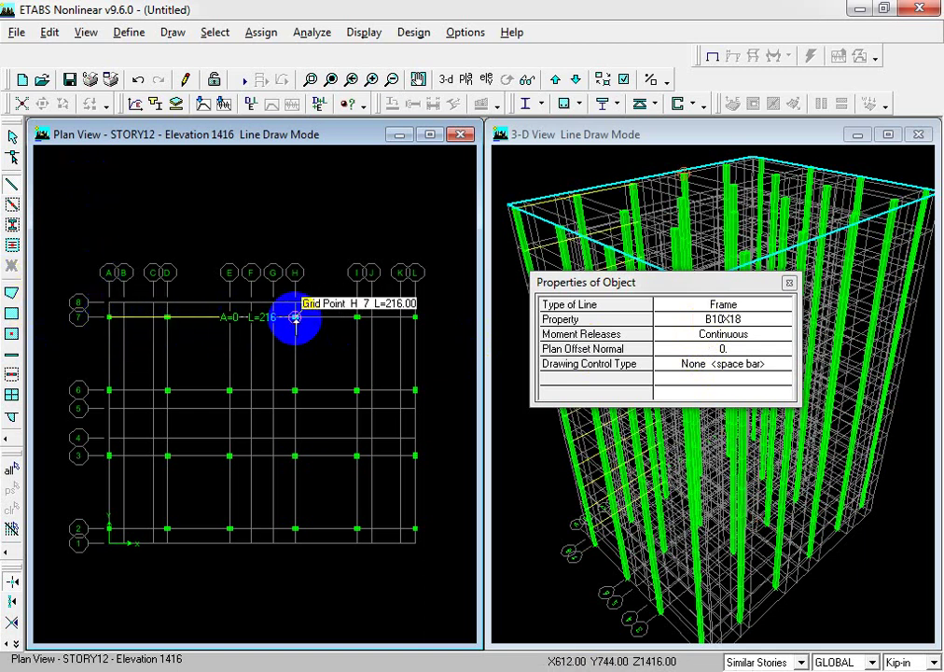
{"action": "left_click", "coordinate": [295, 317]}
{"action": "left_click", "coordinate": [357, 317]}
{"action": "left_click", "coordinate": [415, 317]}
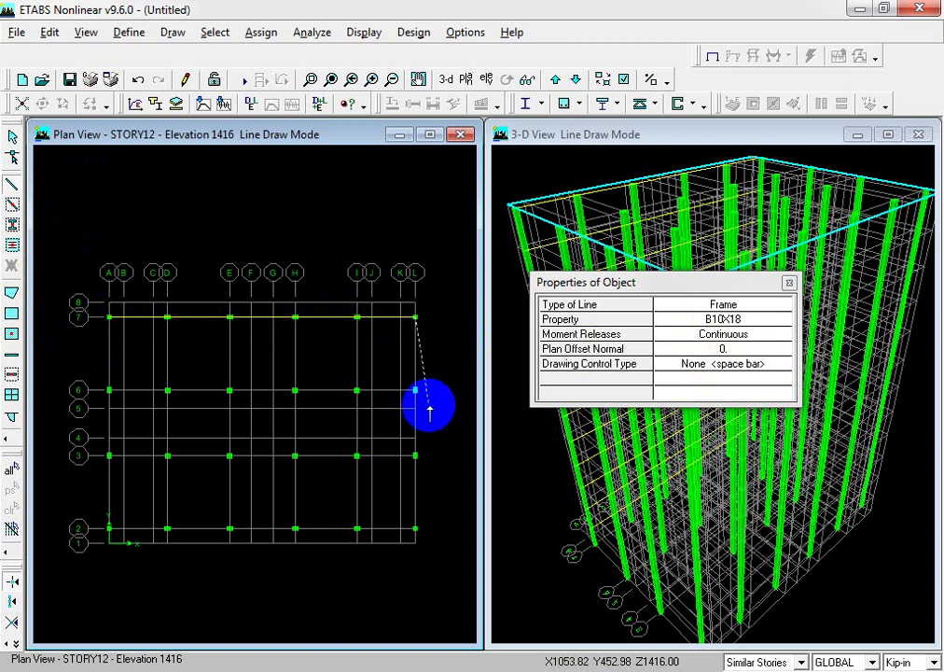
{"action": "left_click", "coordinate": [415, 390]}
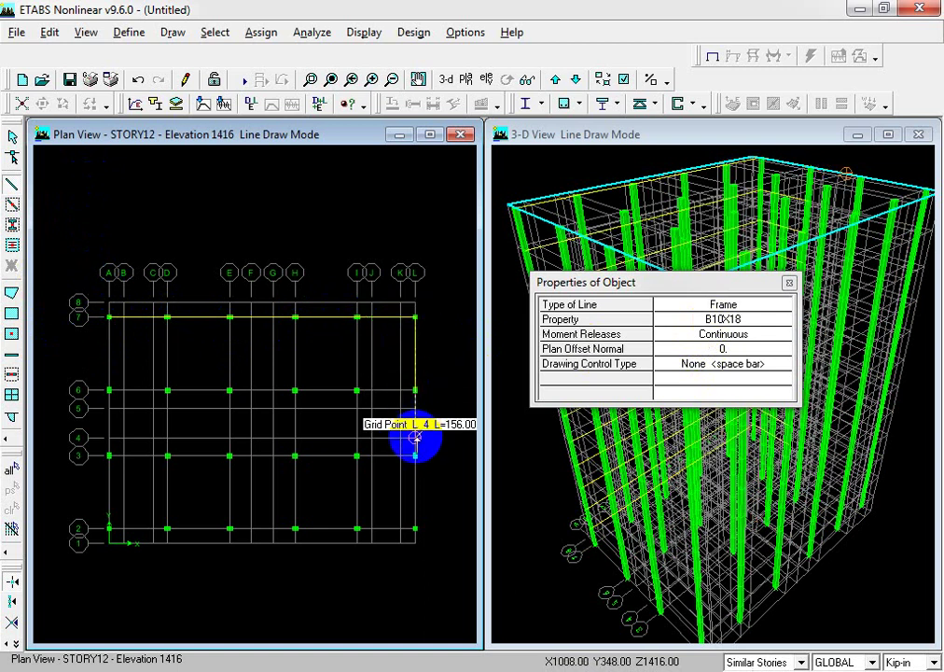
{"action": "left_click", "coordinate": [415, 455]}
{"action": "left_click", "coordinate": [415, 529]}
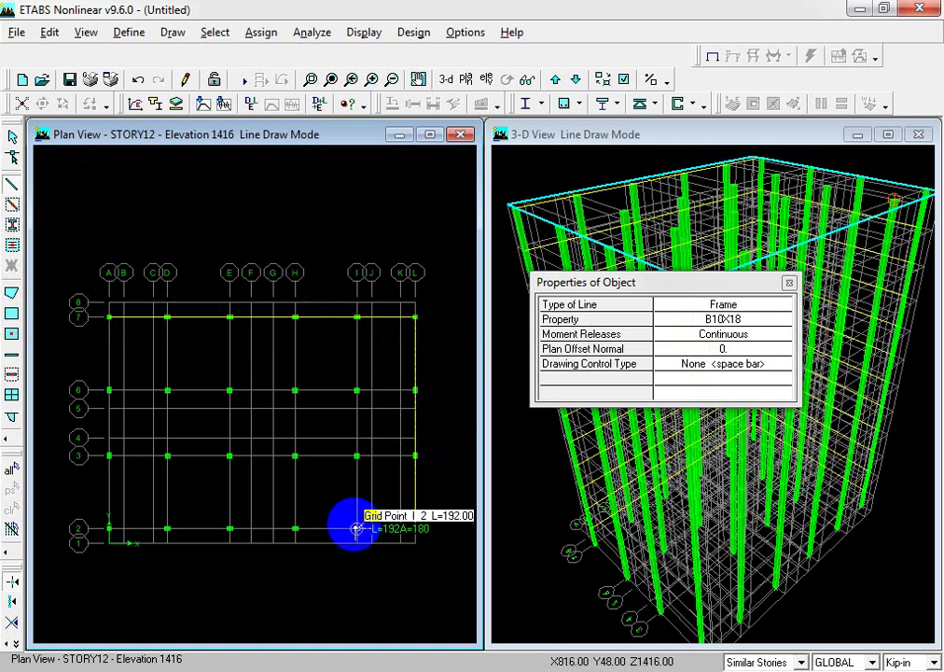
Complete the B10X18 perimeter beams along grid line 2 from L to A and along grid line A from 2 to 7
{"action": "left_click", "coordinate": [356, 529]}
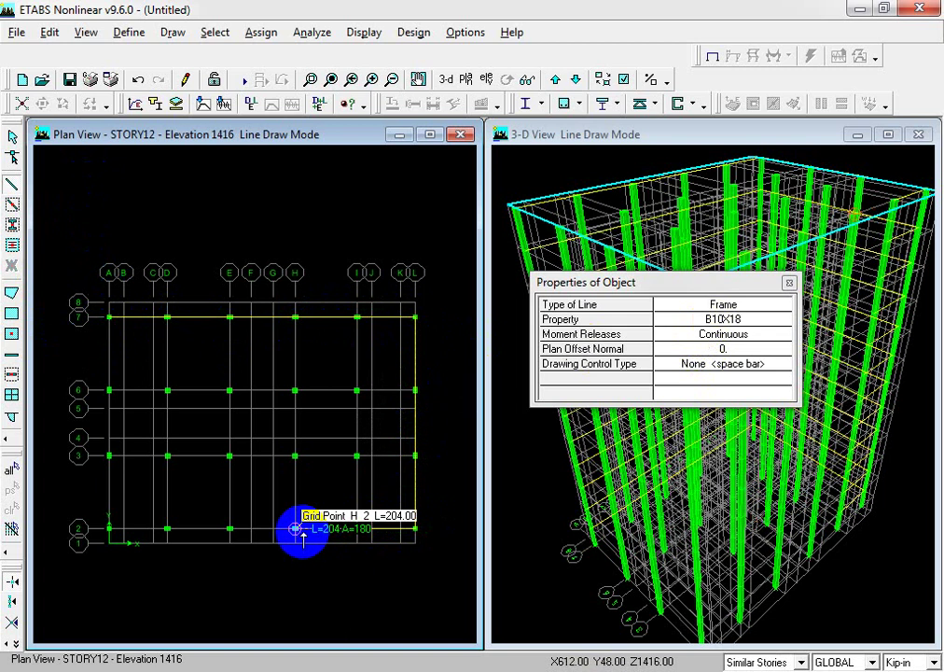
{"action": "left_click", "coordinate": [213, 531]}
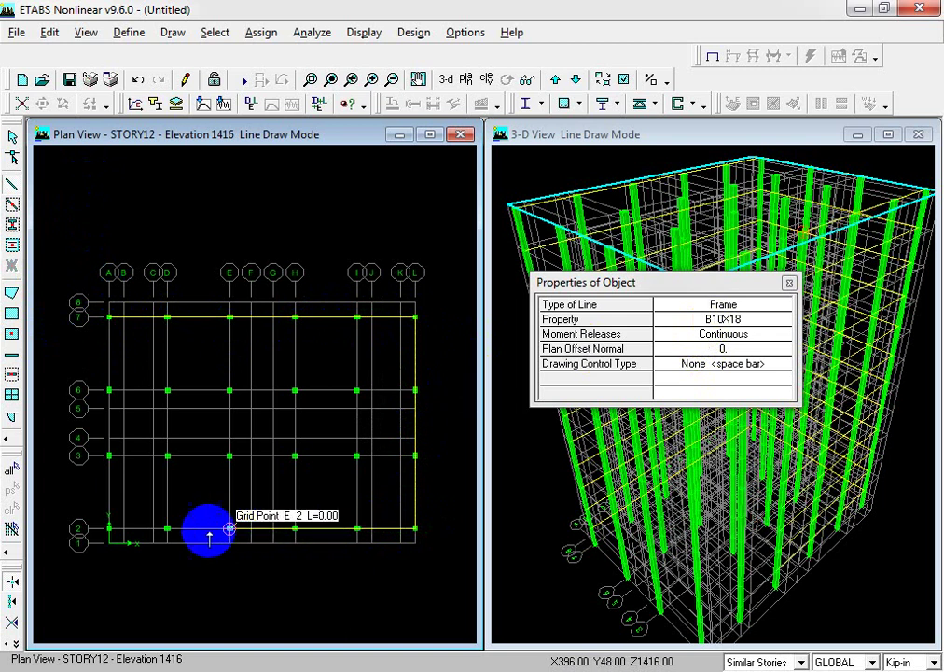
{"action": "left_click", "coordinate": [110, 528]}
{"action": "left_click", "coordinate": [109, 455]}
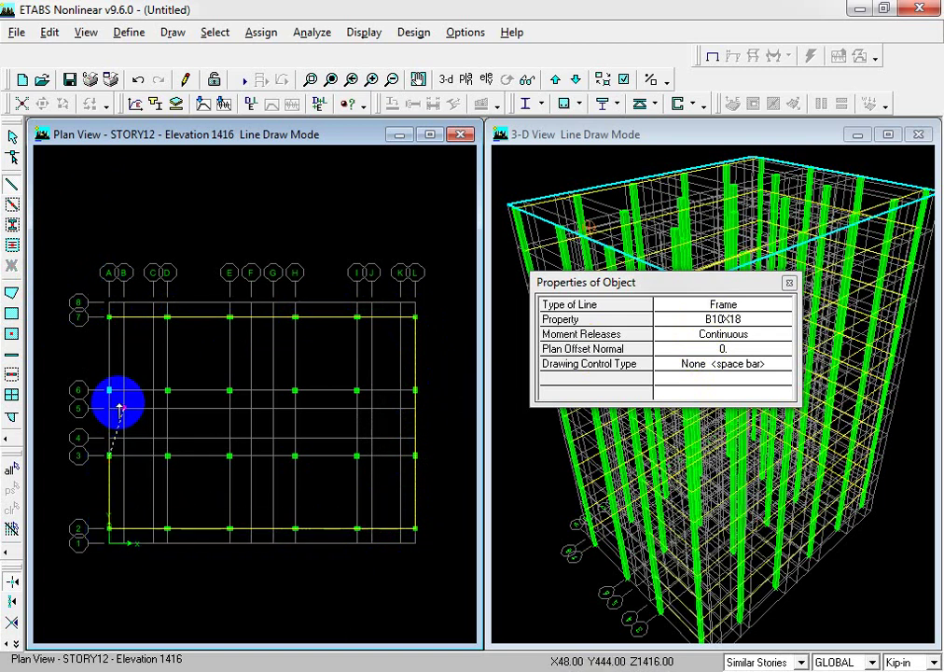
{"action": "left_click", "coordinate": [109, 317]}
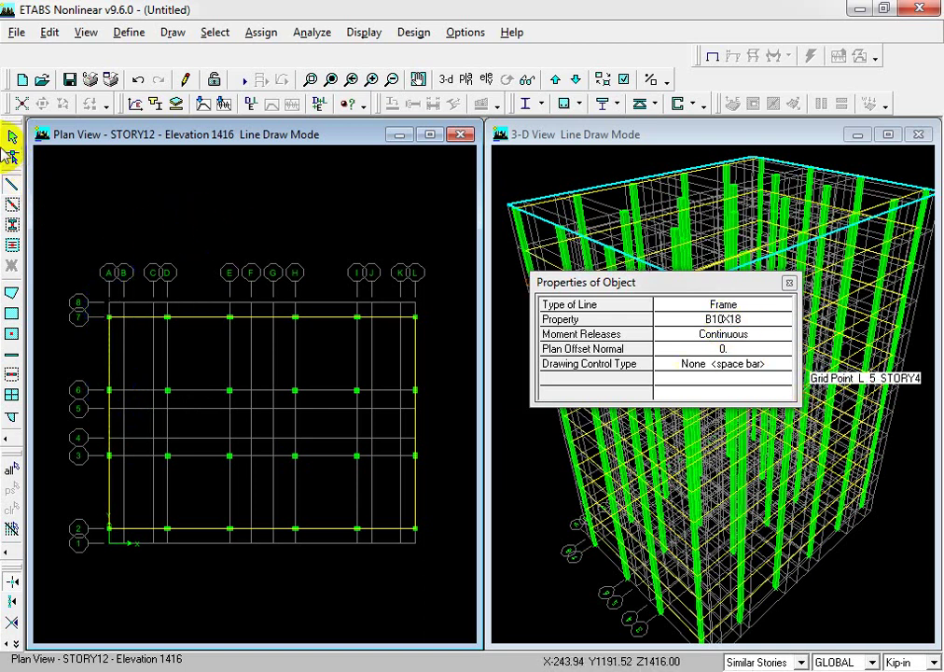
Switch the beam section to B10X22 and draw interior beams along grid line 6 from A to L
{"action": "left_click", "coordinate": [702, 322]}
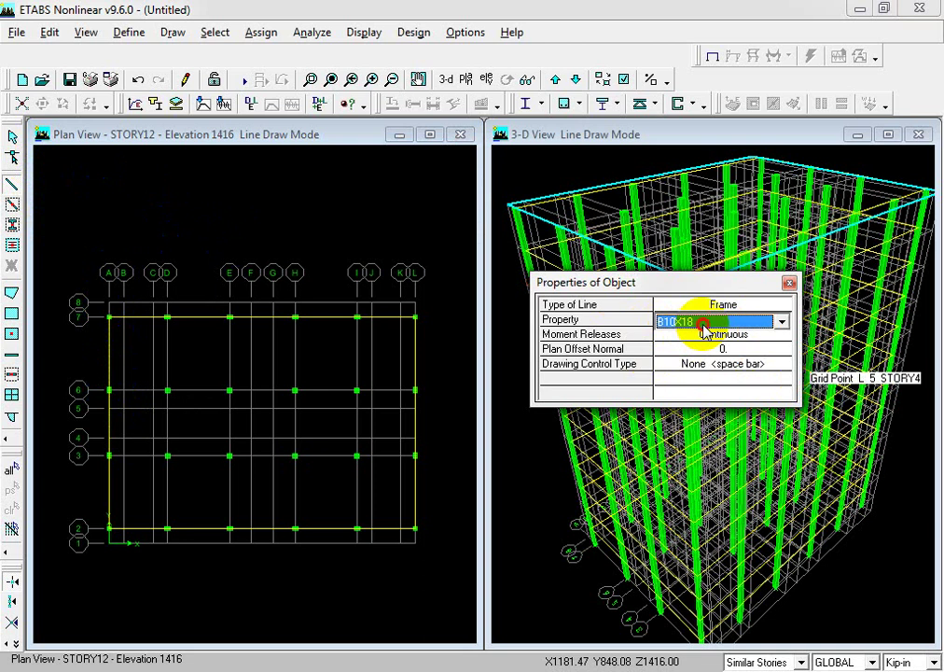
{"action": "left_click", "coordinate": [704, 325]}
{"action": "left_click", "coordinate": [702, 352]}
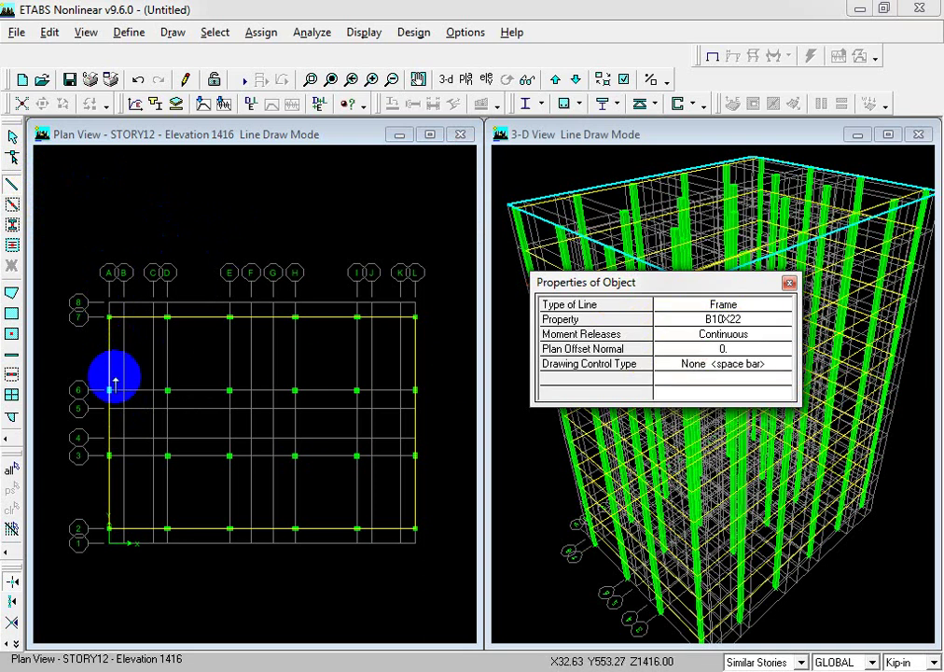
{"action": "left_click", "coordinate": [111, 390]}
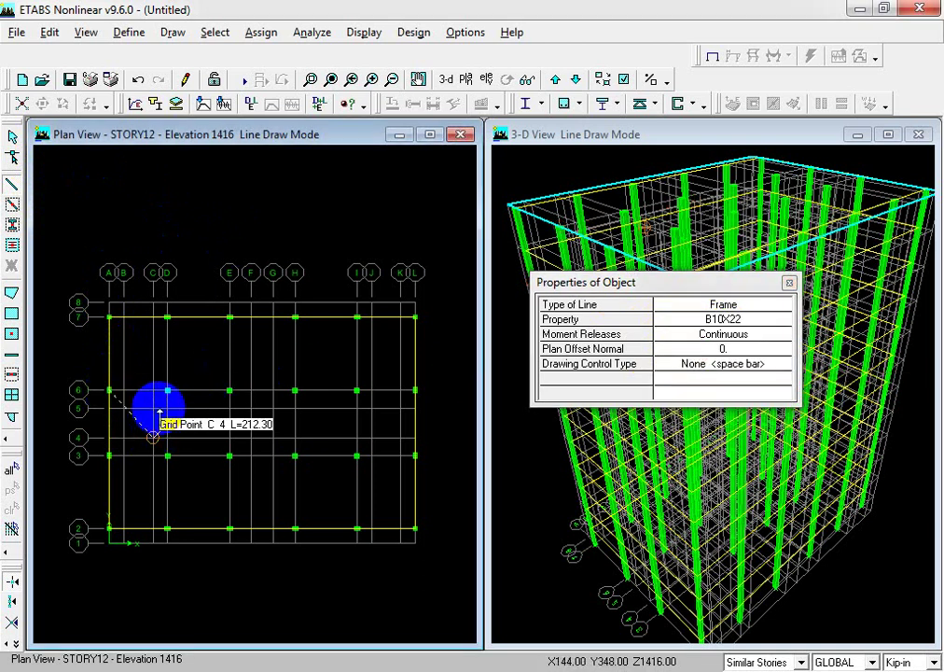
{"action": "left_click", "coordinate": [167, 390]}
{"action": "left_click", "coordinate": [229, 390]}
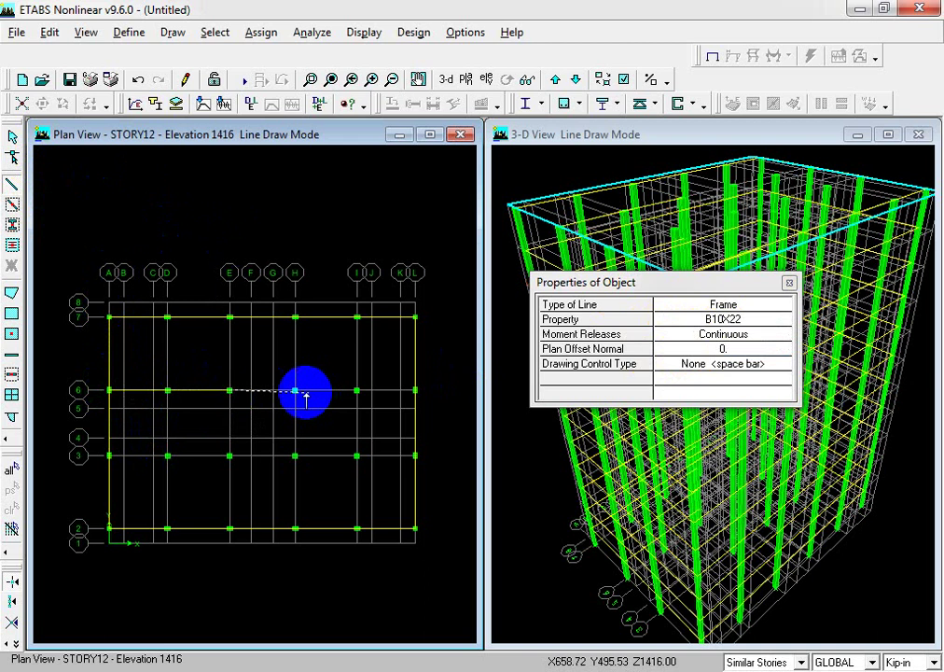
{"action": "left_click", "coordinate": [294, 390]}
{"action": "left_click", "coordinate": [356, 390]}
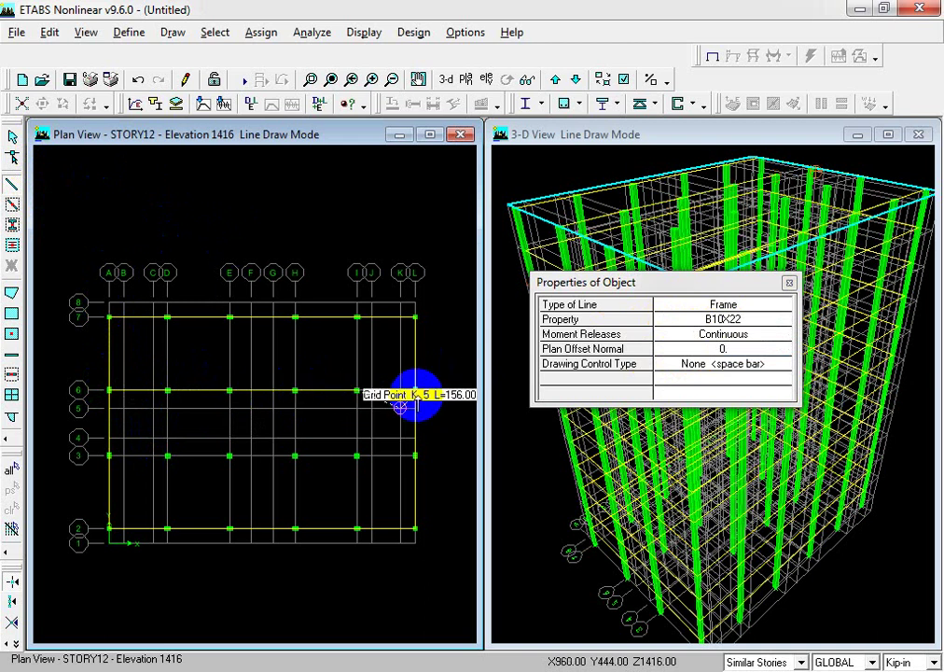
{"action": "left_click", "coordinate": [414, 390]}
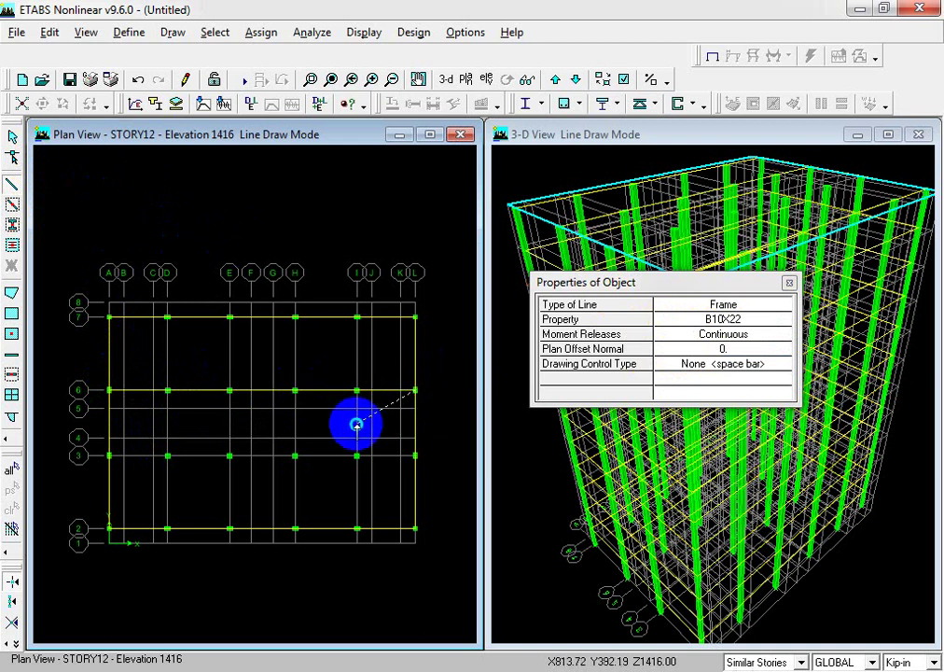
Draw B10X22 interior beams along grid line 3 from L to A
{"action": "left_click", "coordinate": [415, 455]}
{"action": "left_click", "coordinate": [360, 456]}
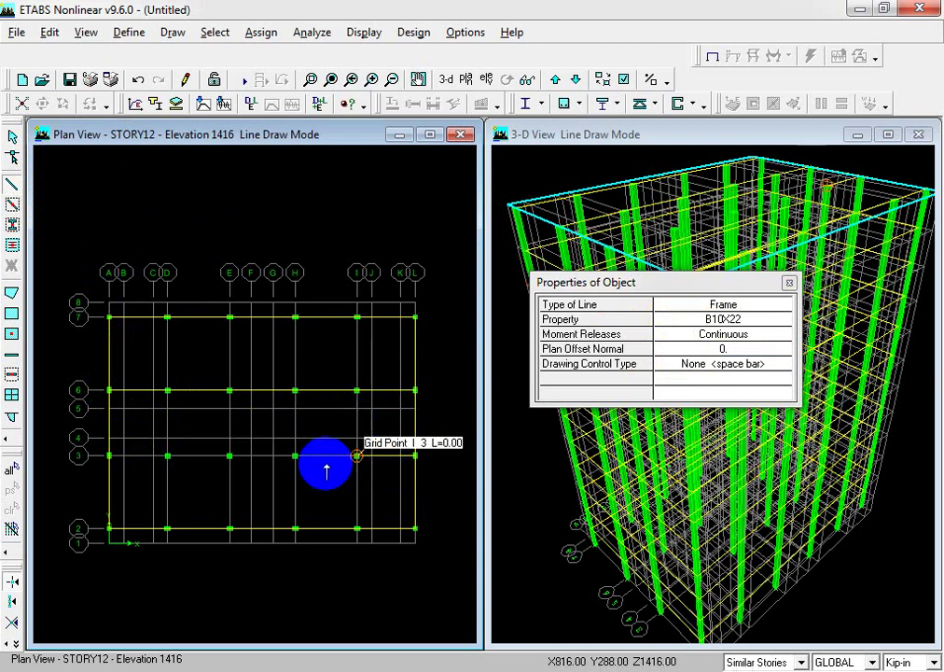
{"action": "left_click", "coordinate": [294, 456]}
{"action": "left_click", "coordinate": [230, 456]}
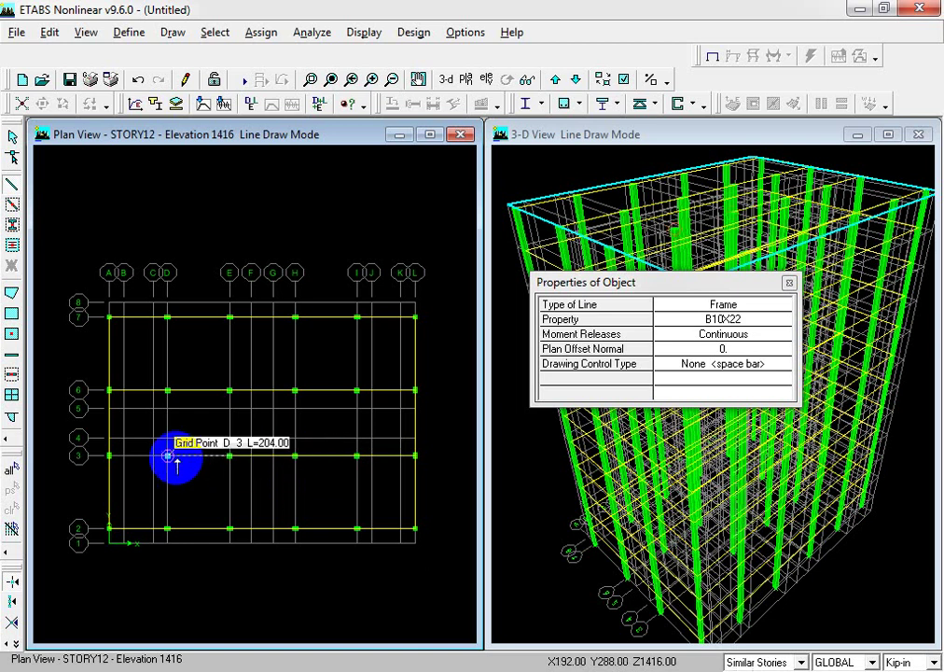
{"action": "left_click", "coordinate": [167, 456]}
{"action": "double_click", "coordinate": [109, 457]}
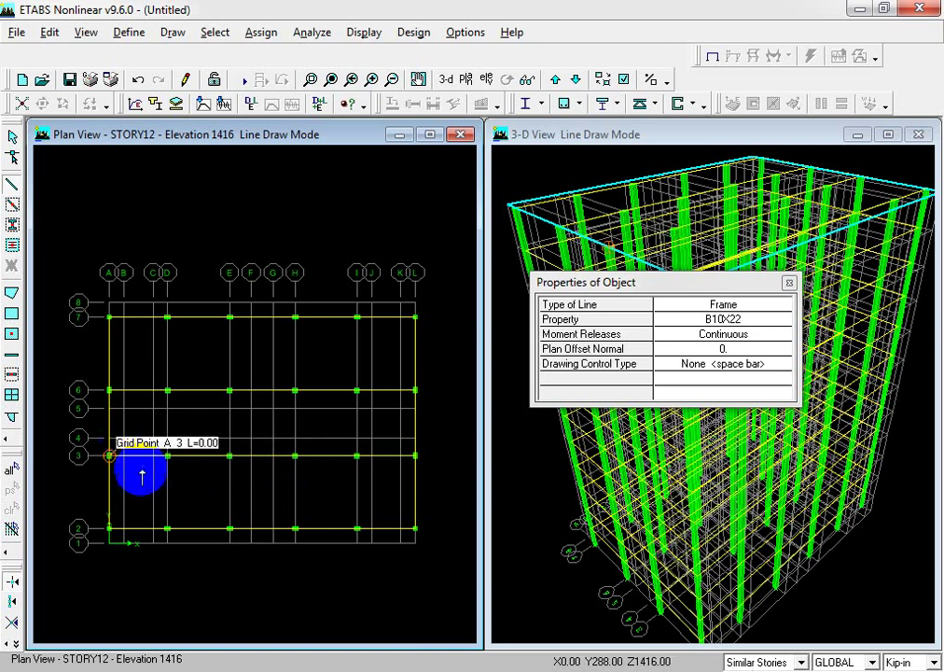
Draw B10X22 beams along grid lines D and E from grid line 2 to 7
{"action": "left_click", "coordinate": [167, 527]}
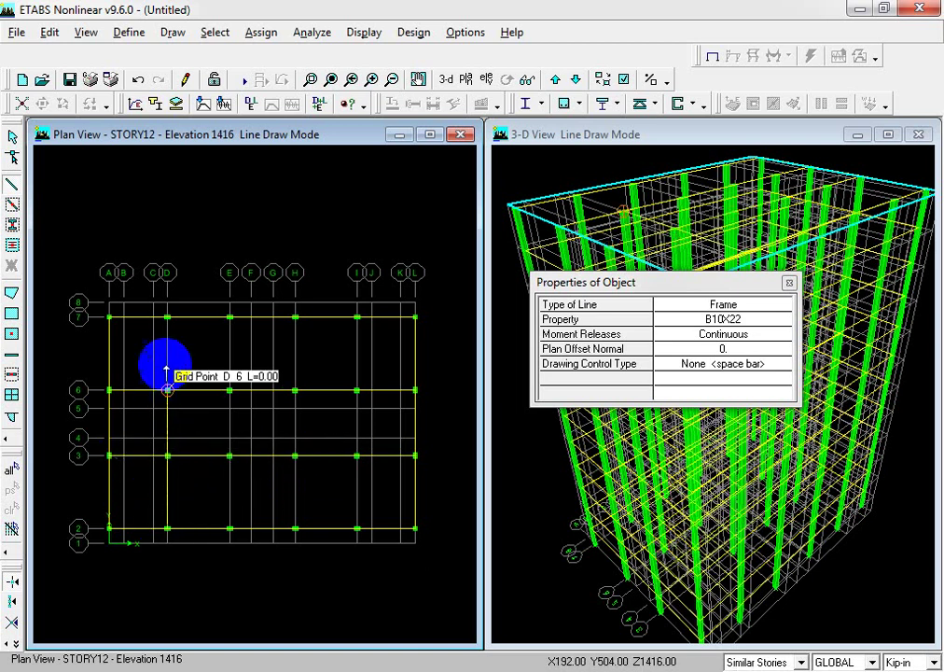
{"action": "double_click", "coordinate": [167, 317]}
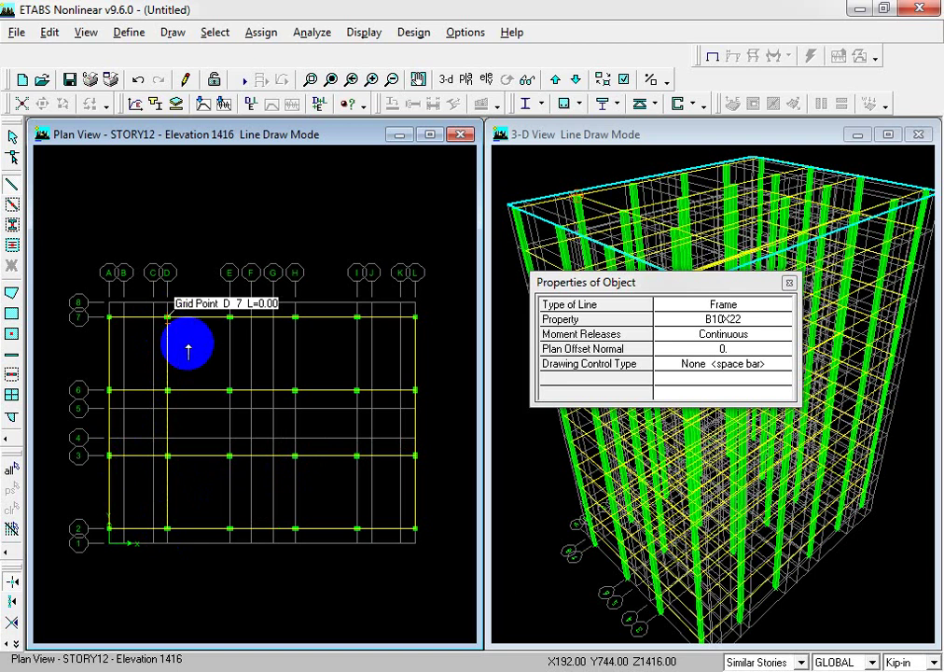
{"action": "left_click", "coordinate": [229, 528]}
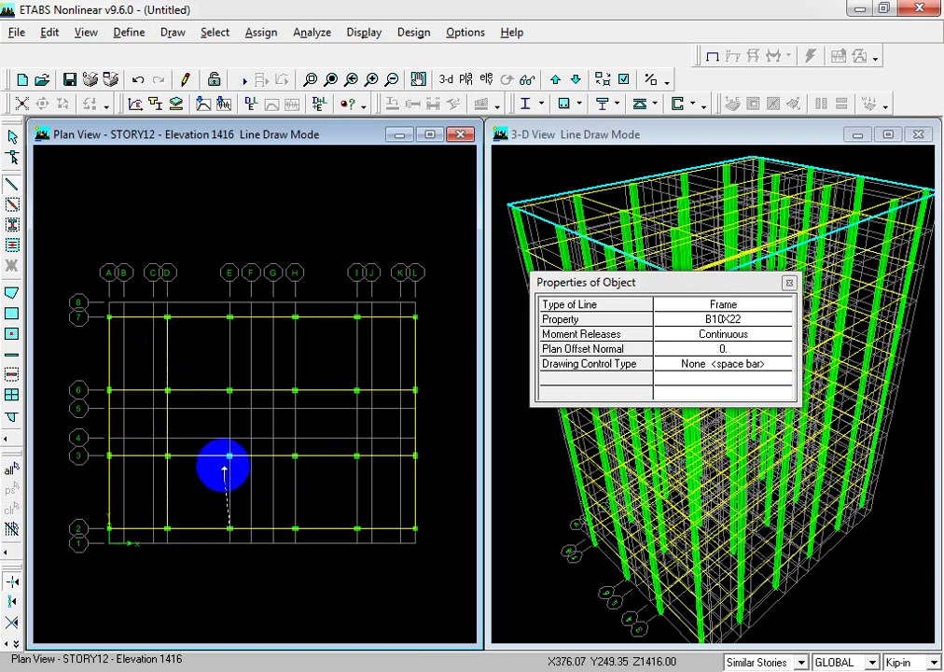
{"action": "double_click", "coordinate": [229, 317]}
Draw B10X22 beams along grid lines H and I from grid line 2 to 7, and end line drawing
{"action": "left_click", "coordinate": [294, 528]}
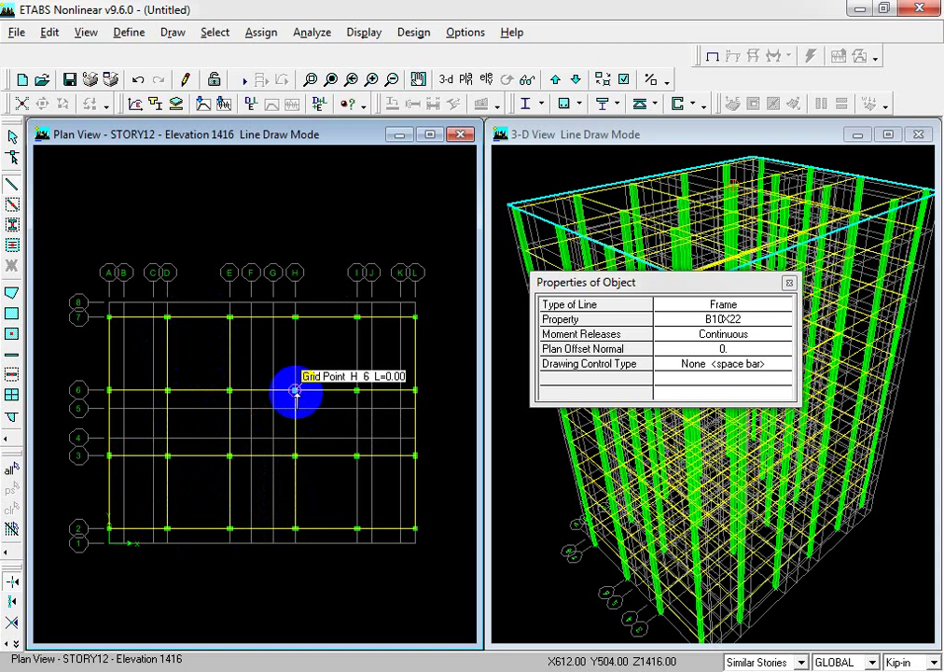
{"action": "double_click", "coordinate": [295, 317]}
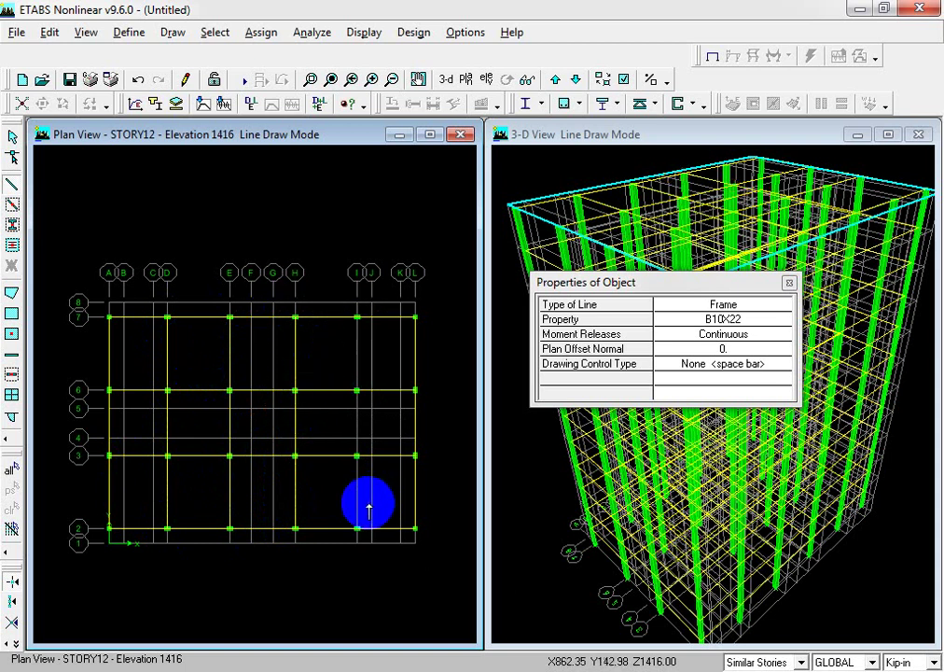
{"action": "left_click", "coordinate": [356, 454]}
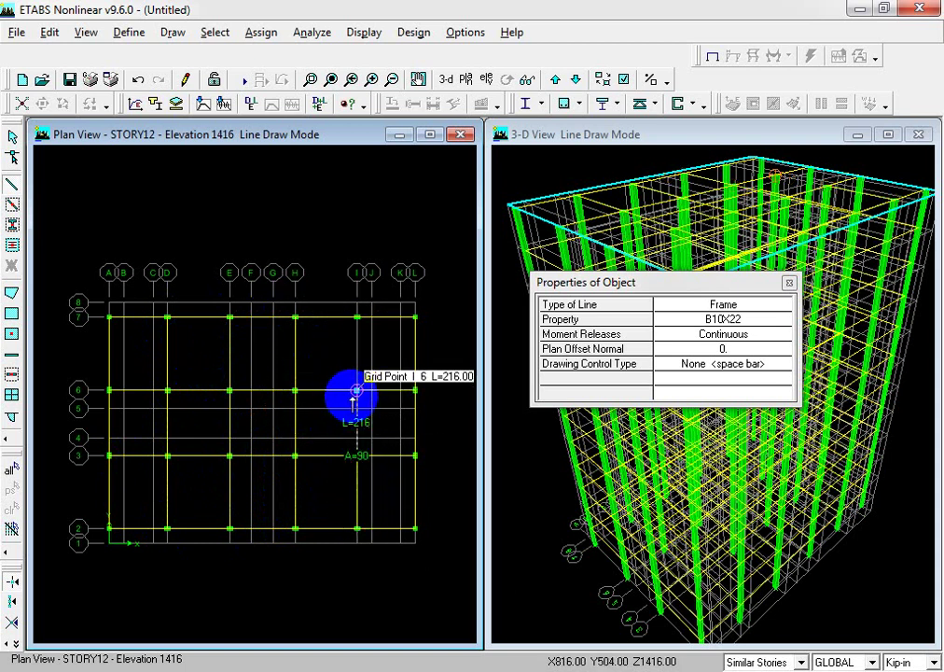
{"action": "left_click", "coordinate": [356, 390]}
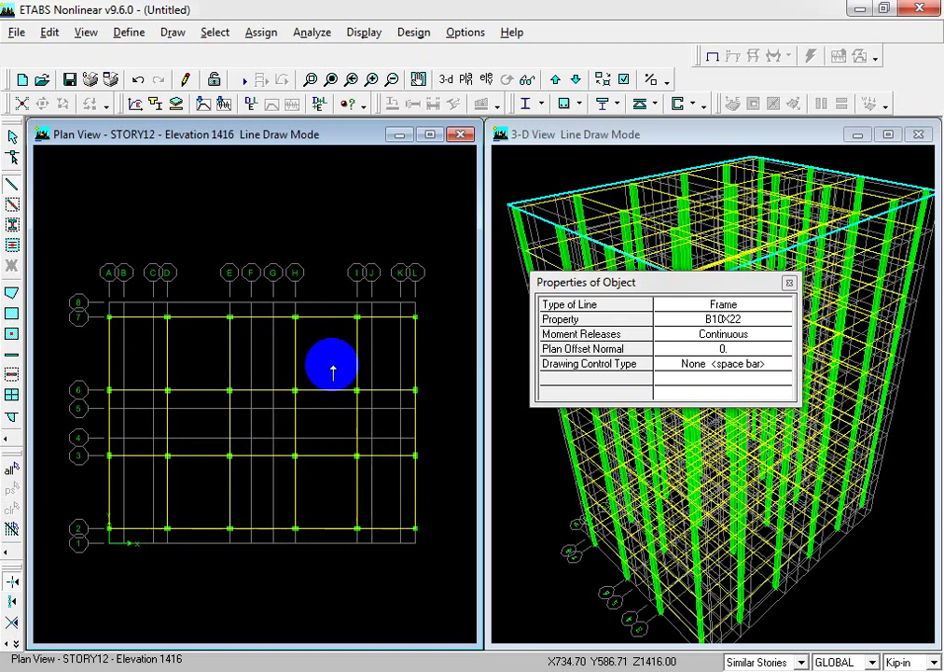
{"action": "left_click", "coordinate": [12, 136]}
{"action": "left_click", "coordinate": [11, 138]}
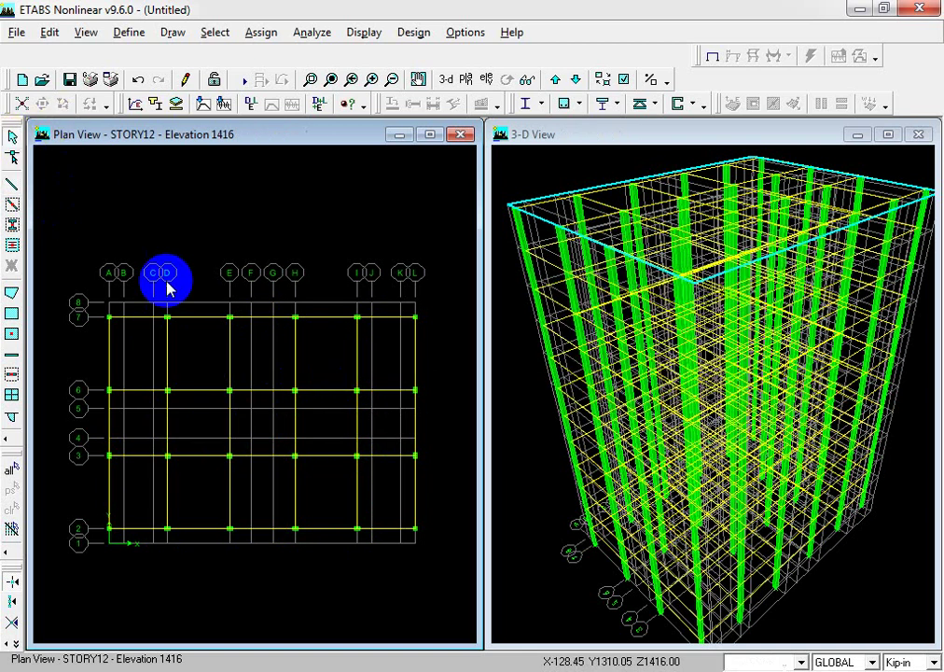
Refresh the plan and 3-D views to inspect the extruded beams and columns
{"action": "scroll", "coordinate": [206, 409], "scroll_direction": "up", "scroll_amount": 1}
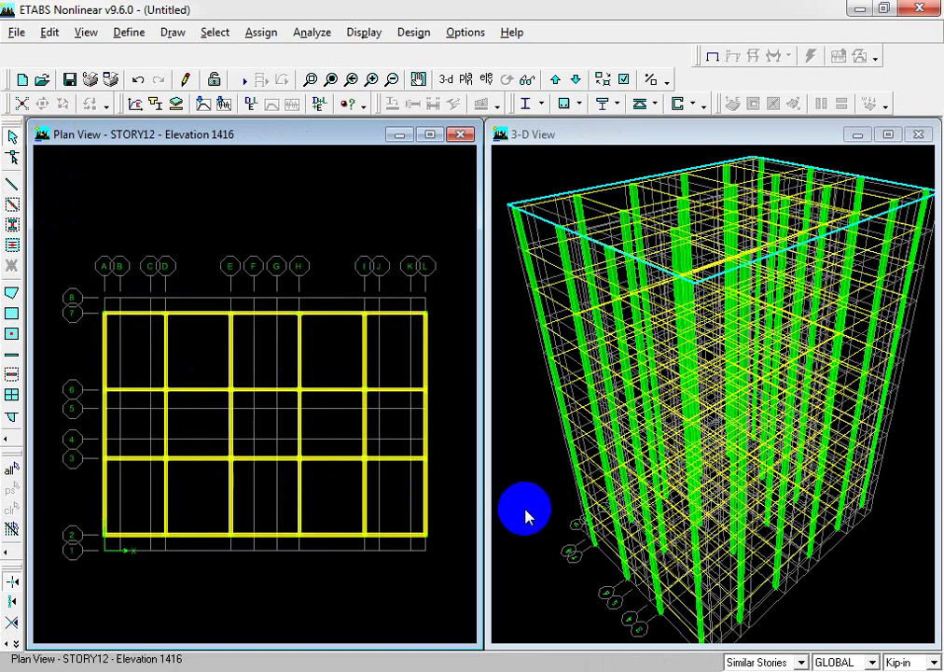
{"action": "middle_click_drag", "start_coordinate": [534, 506], "coordinate": [533, 473]}
{"action": "left_click", "coordinate": [182, 86]}
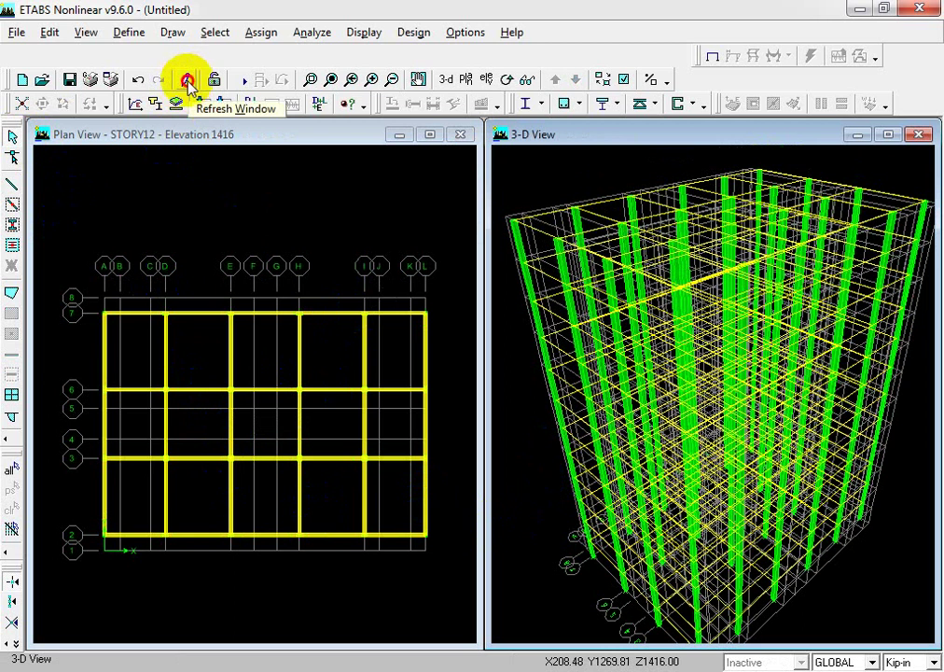
{"action": "left_click", "coordinate": [185, 79]}
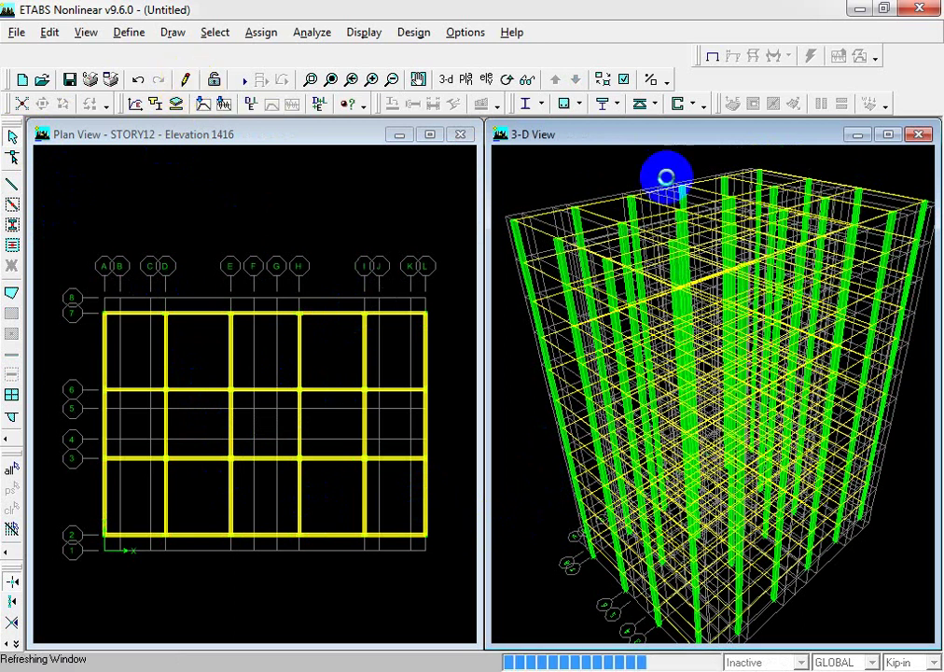
Set the 3-D view of the building to display its members by section colors
{"action": "left_click", "coordinate": [578, 153]}
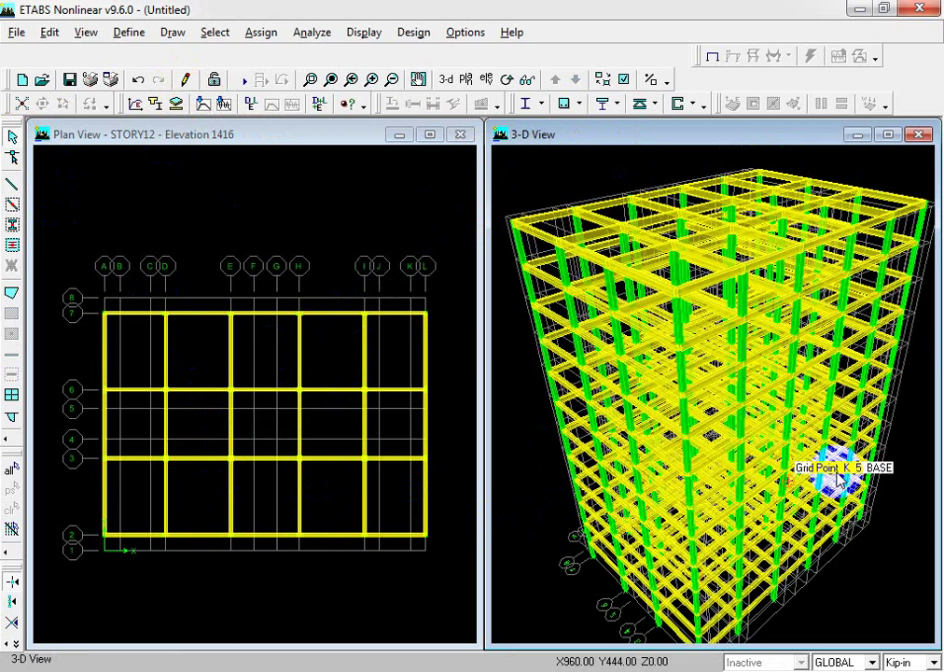
{"action": "mouse_move", "coordinate": [846, 601]}
{"action": "middle_mouse_down"}
{"action": "mouse_move", "coordinate": [851, 581]}
{"action": "mouse_move", "coordinate": [843, 596]}
{"action": "middle_mouse_up"}
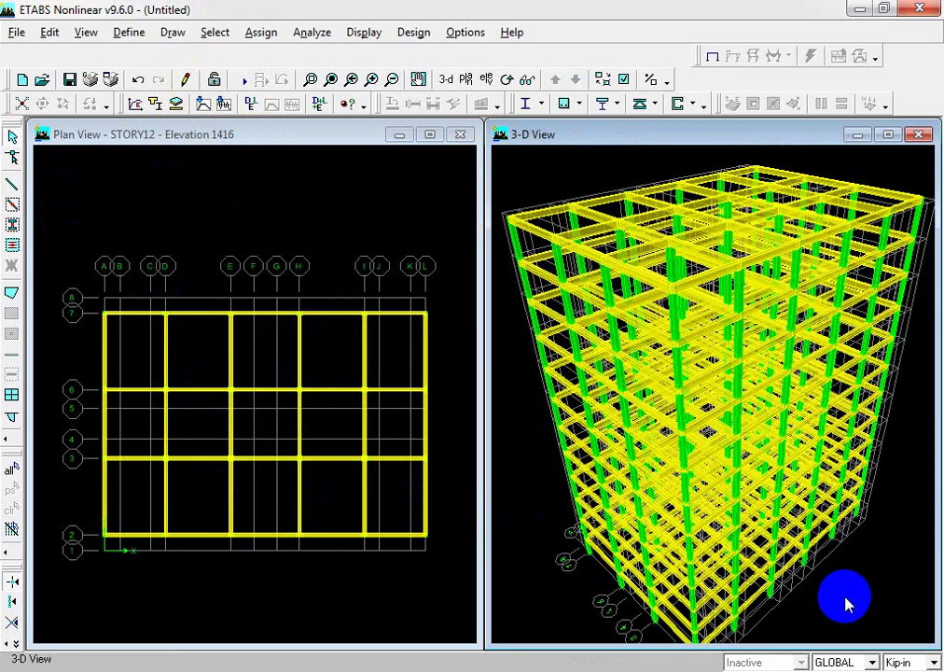
{"action": "left_click", "coordinate": [623, 80]}
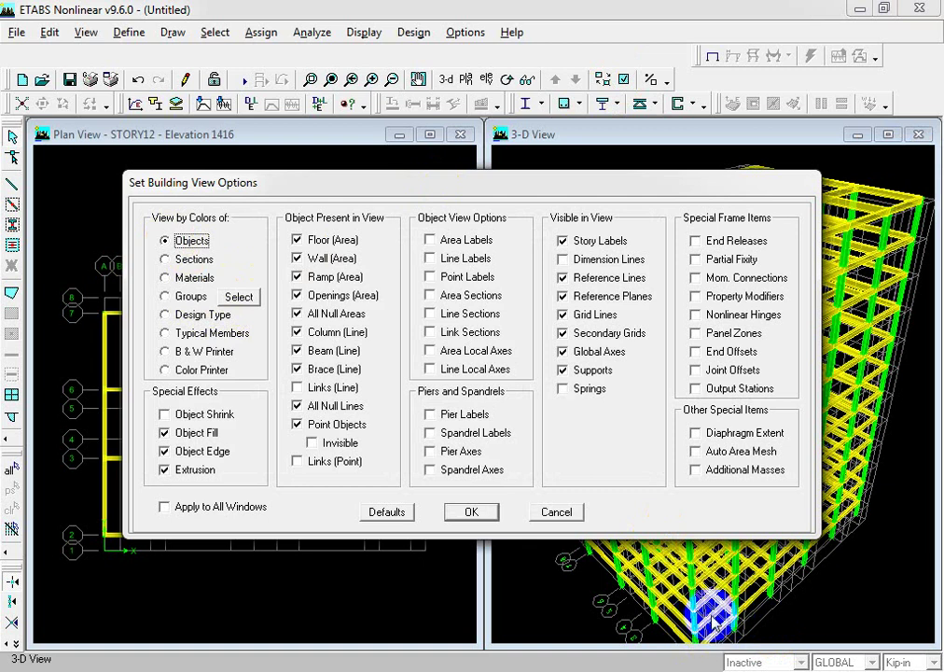
{"action": "left_click", "coordinate": [172, 260]}
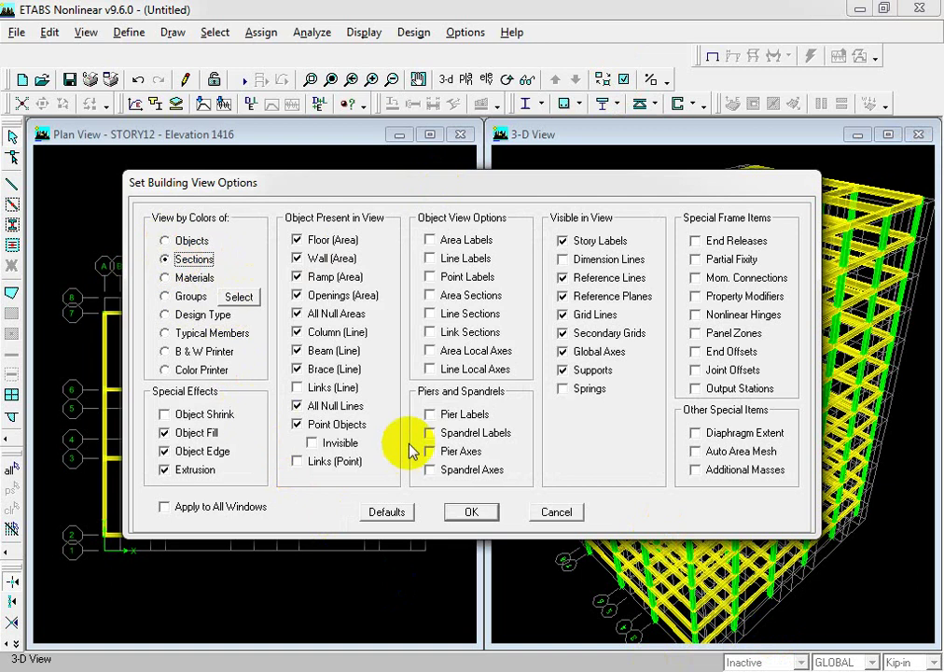
{"action": "left_click", "coordinate": [470, 509]}
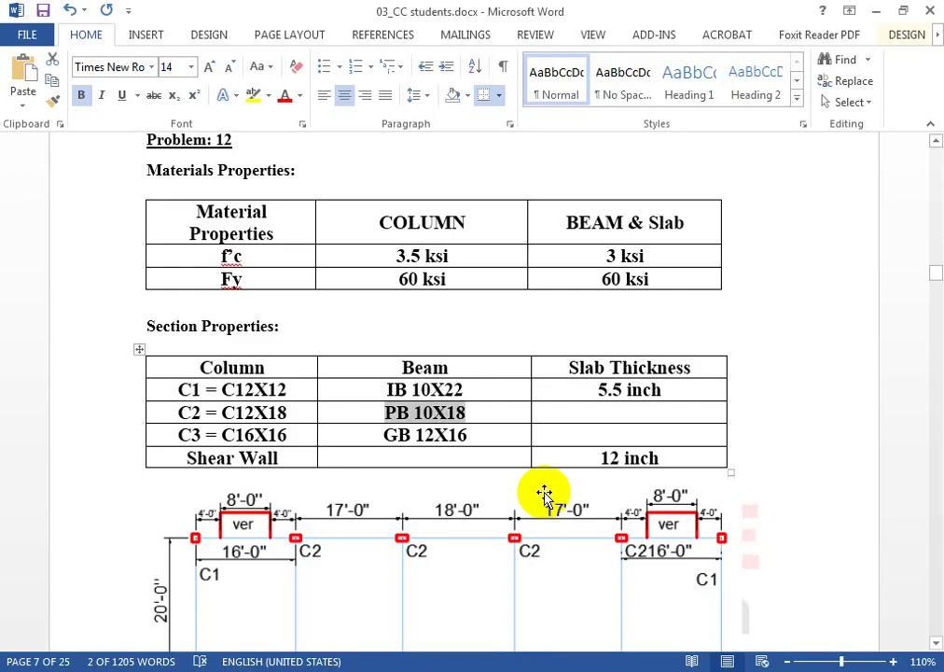
Switch to the Word handout and skim the Problem 12 pages for the modelling instructions that follow beam drawing
{"action": "scroll", "coordinate": [543, 499], "scroll_direction": "down", "scroll_amount": 10}
{"action": "scroll", "coordinate": [543, 506], "scroll_direction": "down", "scroll_amount": 15}
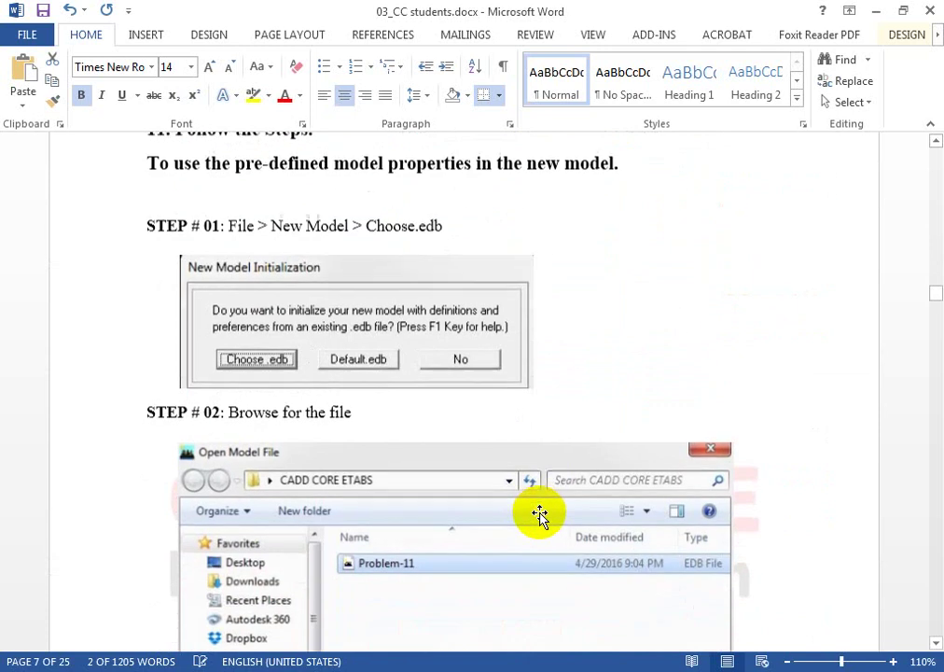
{"action": "scroll", "coordinate": [539, 515], "scroll_direction": "down", "scroll_amount": 18}
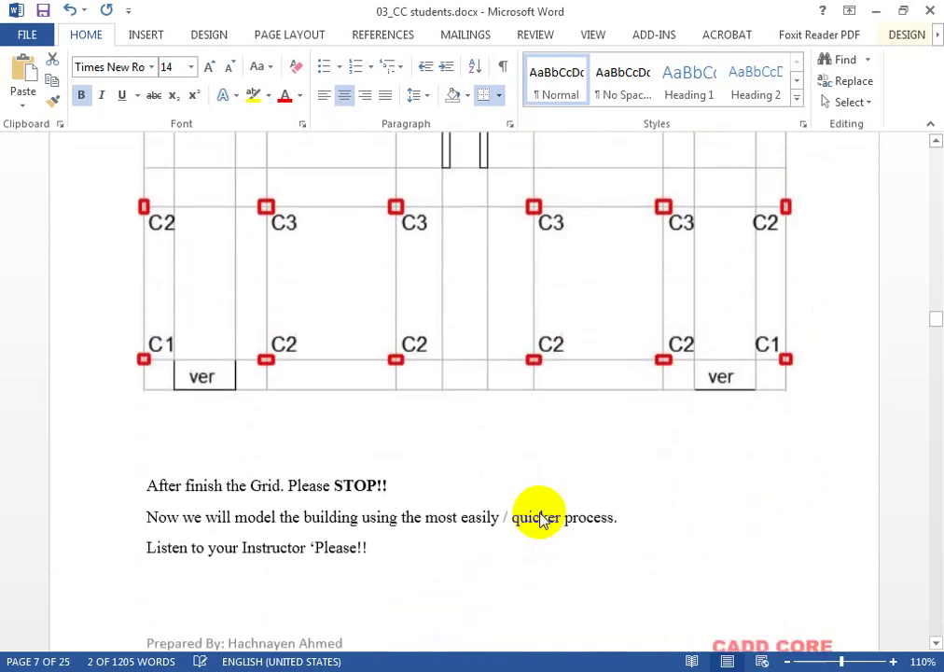
{"action": "scroll", "coordinate": [539, 515], "scroll_direction": "up", "scroll_amount": 4}
{"action": "scroll", "coordinate": [540, 514], "scroll_direction": "down", "scroll_amount": 20}
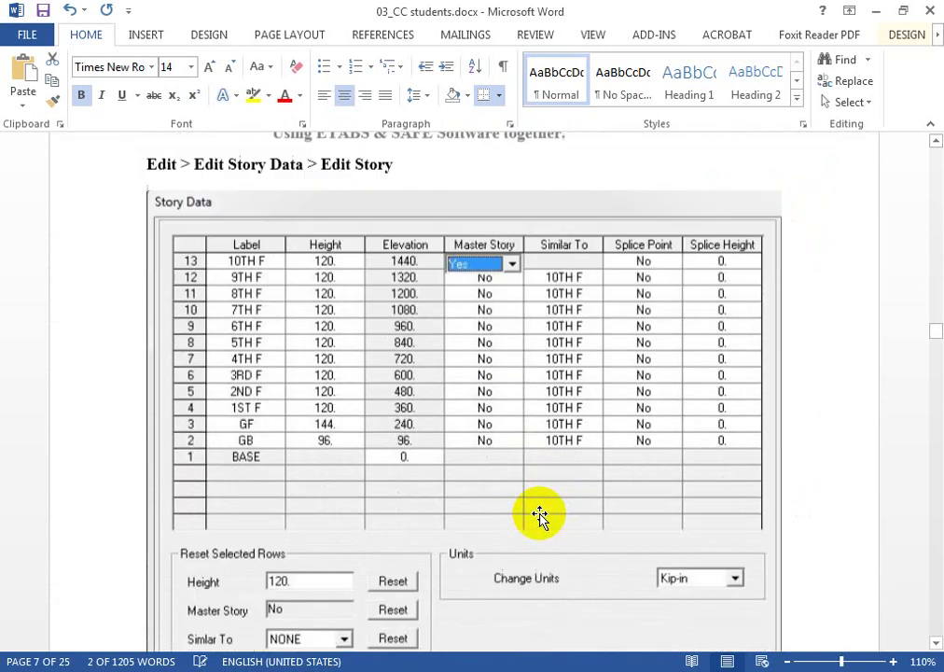
{"action": "scroll", "coordinate": [540, 516], "scroll_direction": "down", "scroll_amount": 20}
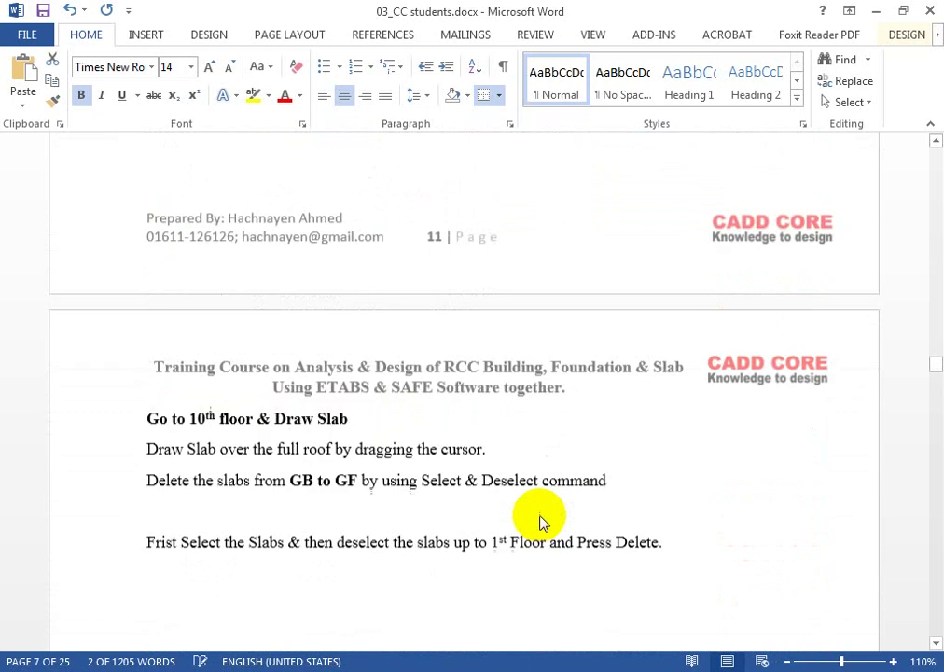
{"action": "scroll", "coordinate": [539, 517], "scroll_direction": "up", "scroll_amount": 8}
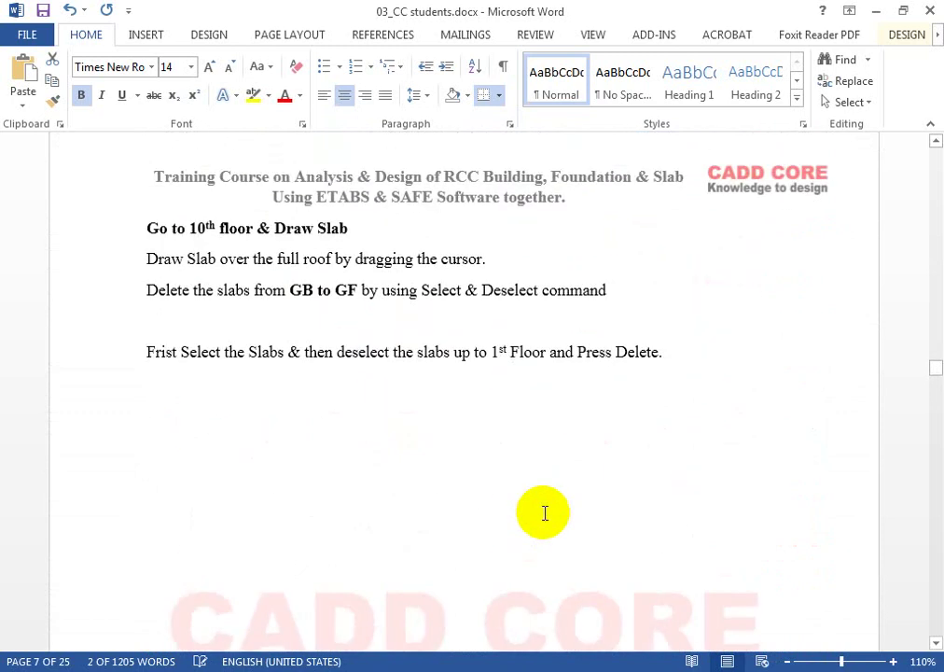
{"action": "scroll", "coordinate": [545, 513], "scroll_direction": "down", "scroll_amount": 12}
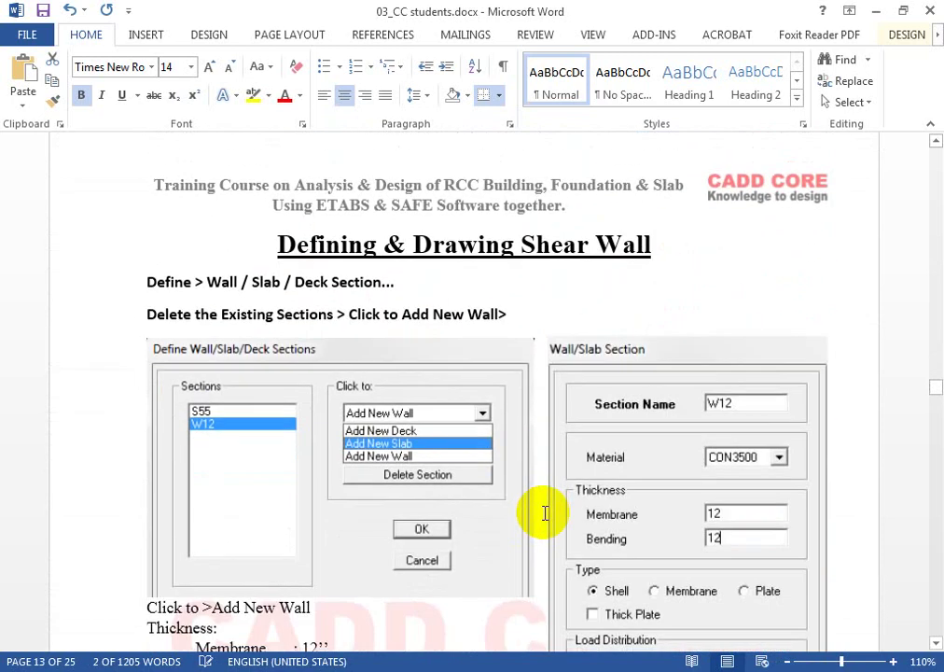
{"action": "scroll", "coordinate": [550, 513], "scroll_direction": "up", "scroll_amount": 15}
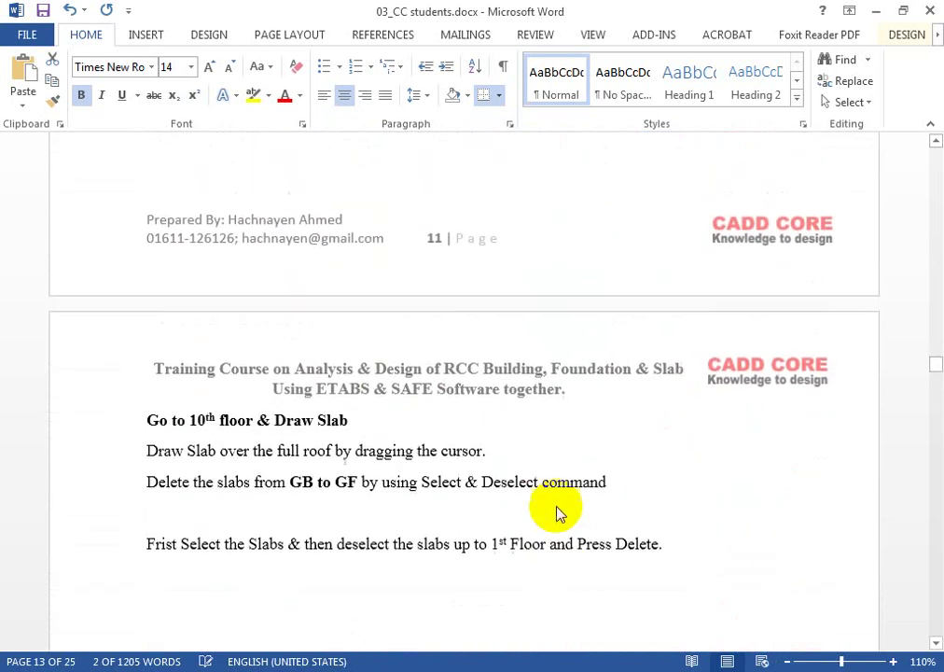
{"action": "scroll", "coordinate": [556, 508], "scroll_direction": "up", "scroll_amount": 20}
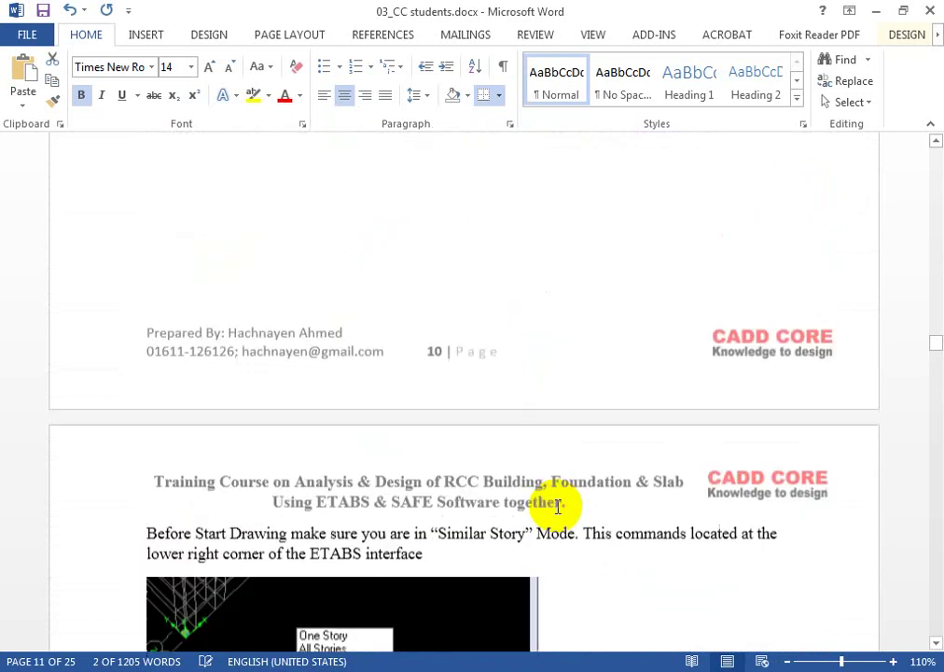
{"action": "scroll", "coordinate": [555, 509], "scroll_direction": "up", "scroll_amount": 20}
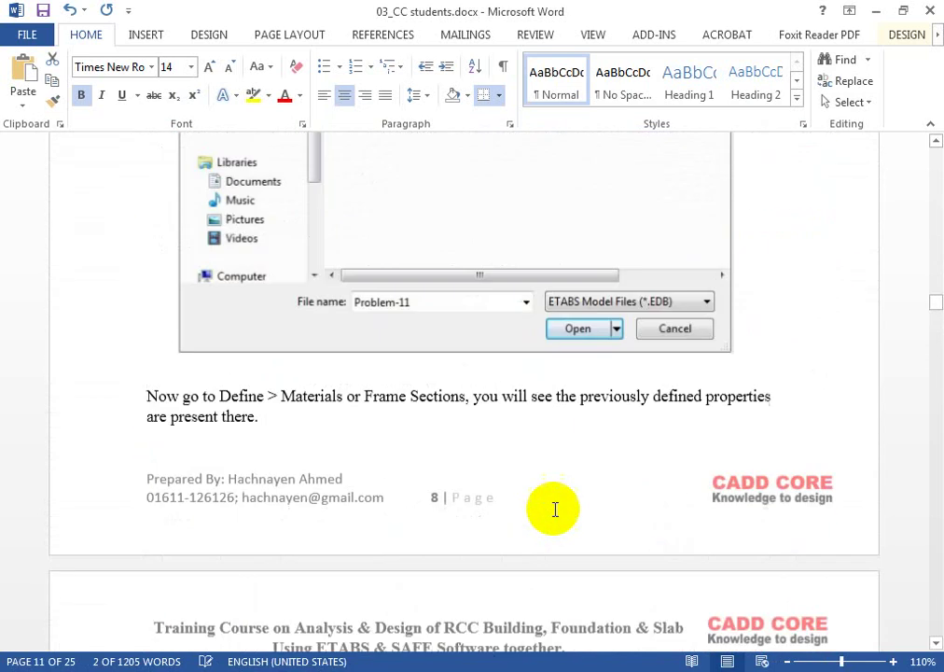
{"action": "scroll", "coordinate": [554, 509], "scroll_direction": "up", "scroll_amount": 15}
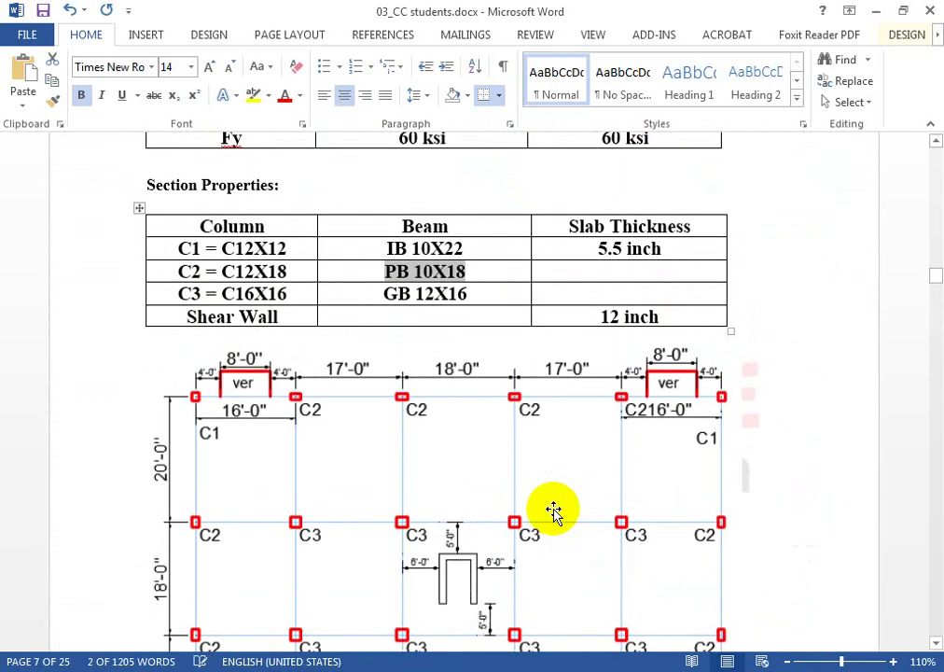
Read the handout's steps for replacing the GB-level beams with the GB12x16 section
{"action": "scroll", "coordinate": [554, 510], "scroll_direction": "down", "scroll_amount": 20}
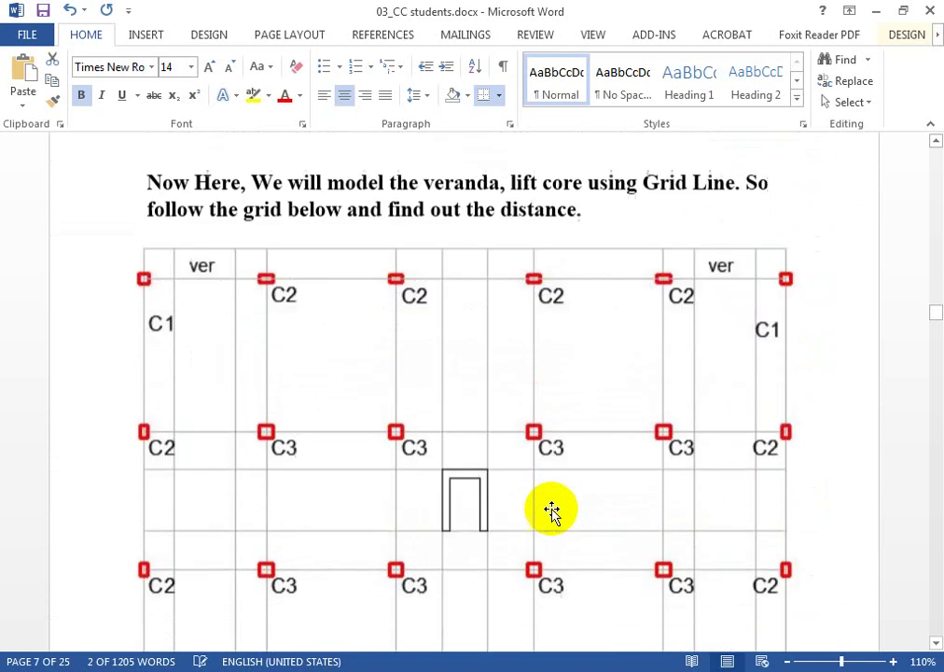
{"action": "scroll", "coordinate": [551, 510], "scroll_direction": "down", "scroll_amount": 20}
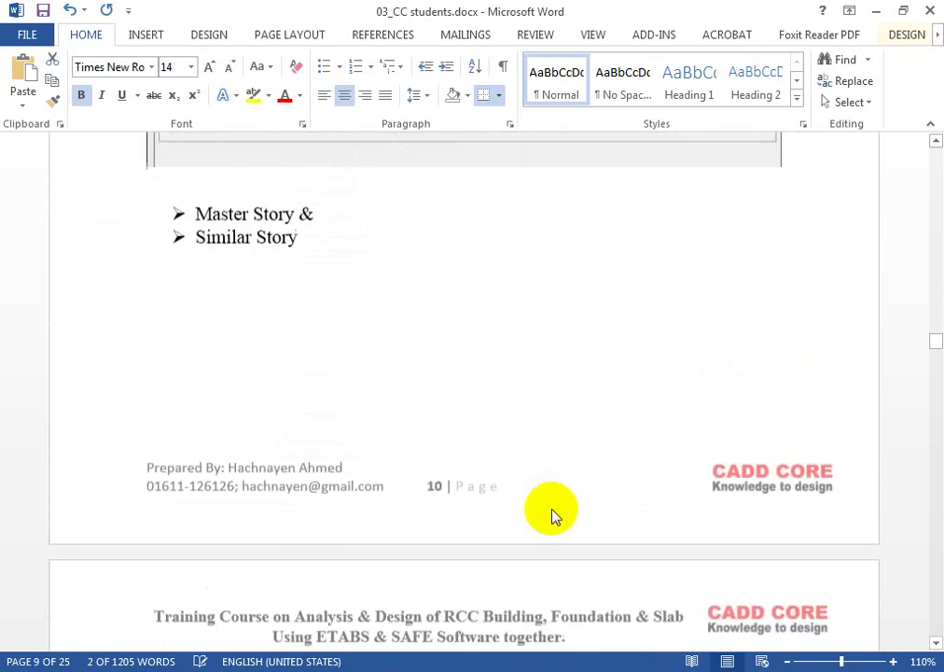
{"action": "scroll", "coordinate": [551, 510], "scroll_direction": "down", "scroll_amount": 12}
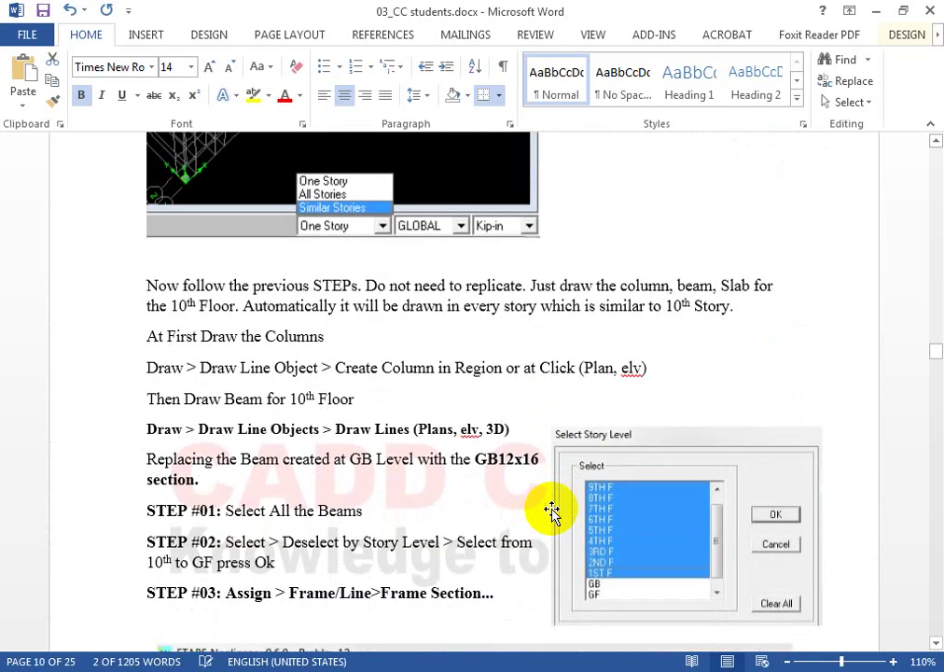
{"action": "scroll", "coordinate": [551, 510], "scroll_direction": "down", "scroll_amount": 10}
{"action": "scroll", "coordinate": [551, 510], "scroll_direction": "up", "scroll_amount": 8}
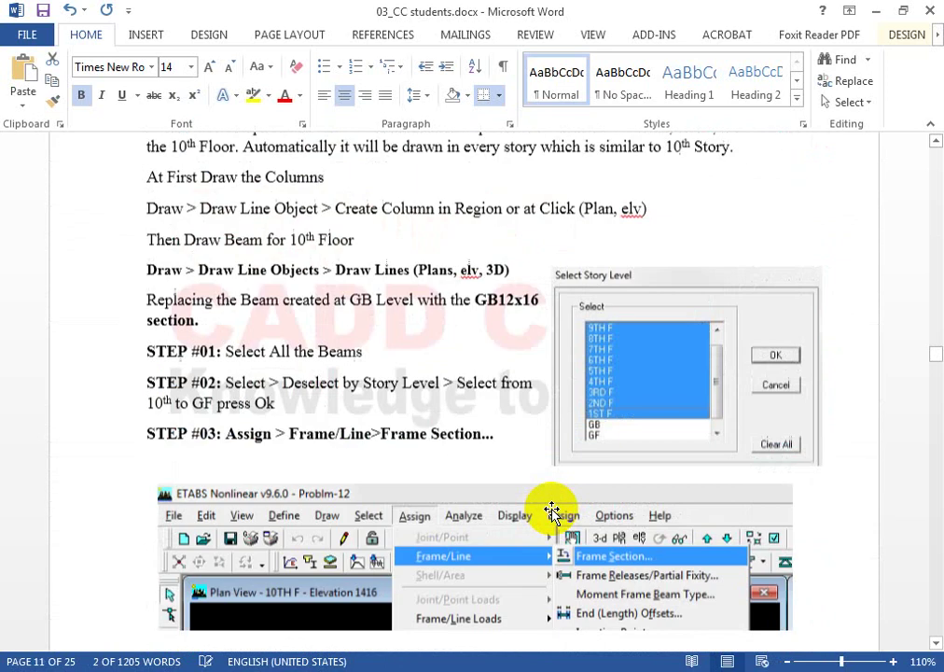
{"action": "scroll", "coordinate": [552, 510], "scroll_direction": "up", "scroll_amount": 1}
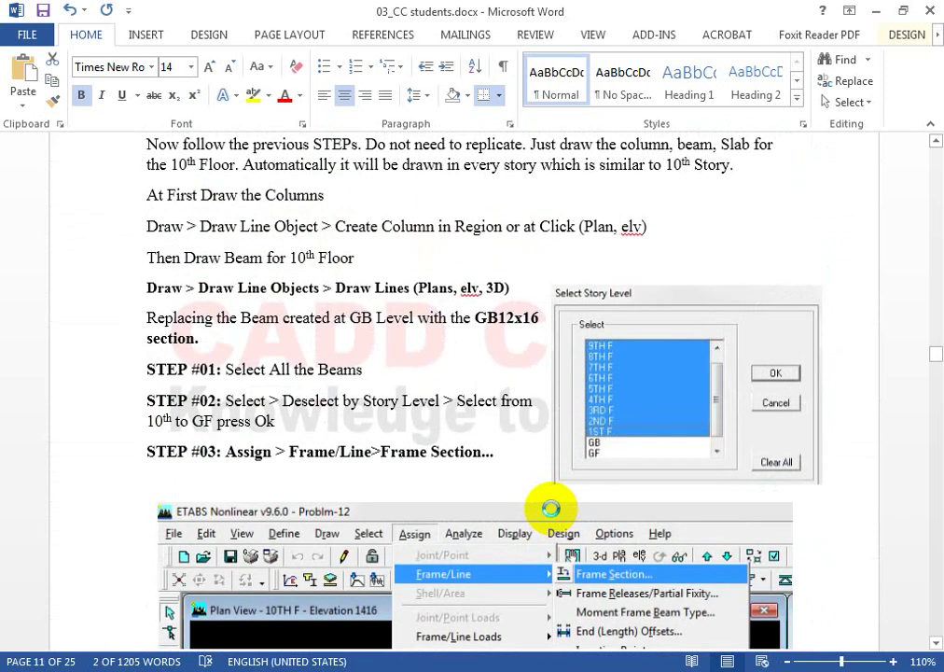
{"action": "scroll", "coordinate": [377, 390], "scroll_direction": "up", "scroll_amount": 7}
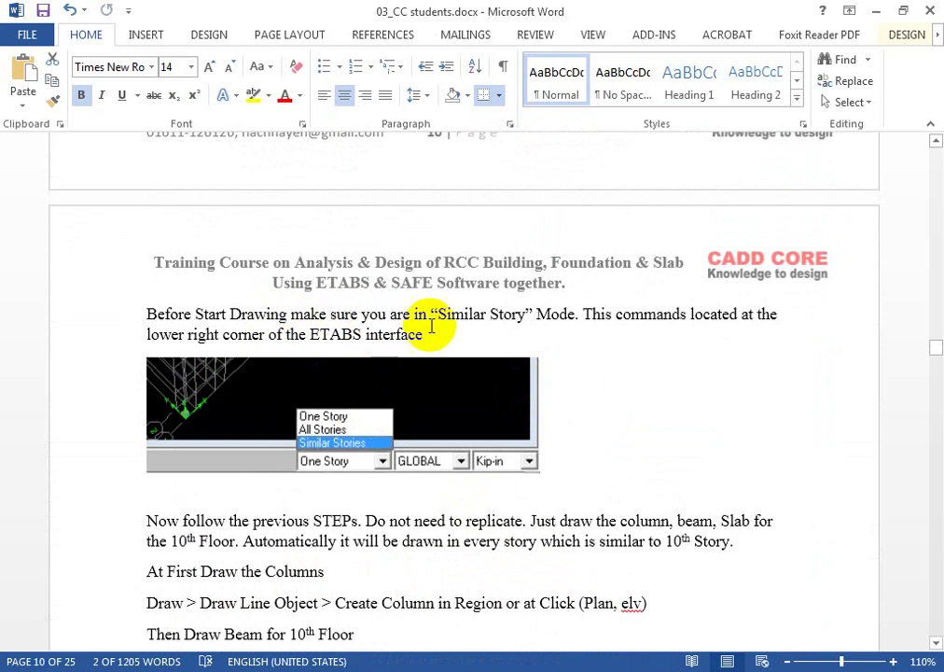
{"action": "scroll", "coordinate": [583, 422], "scroll_direction": "down", "scroll_amount": 3}
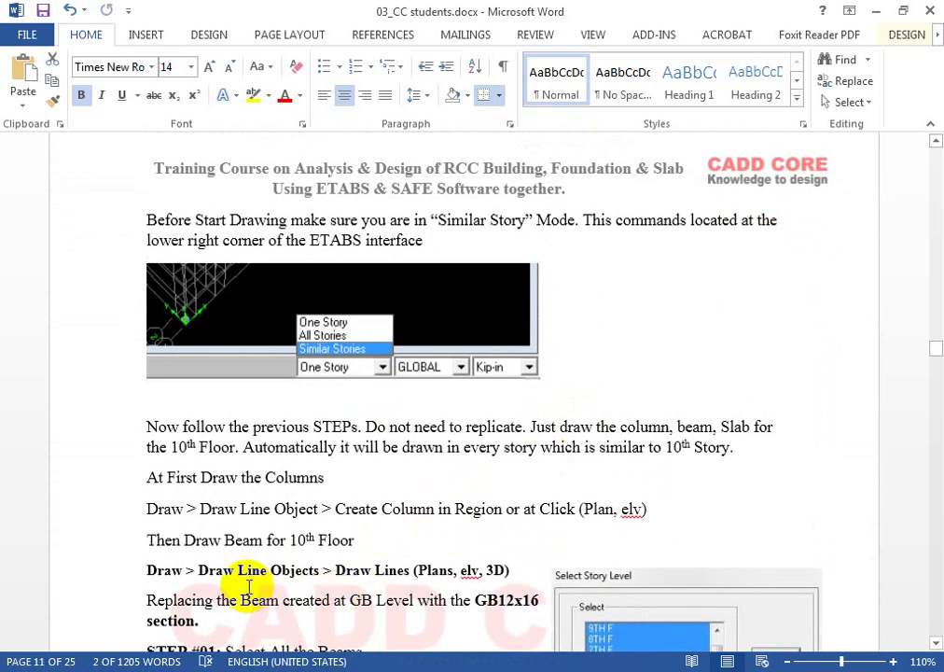
{"action": "scroll", "coordinate": [377, 573], "scroll_direction": "down", "scroll_amount": 2}
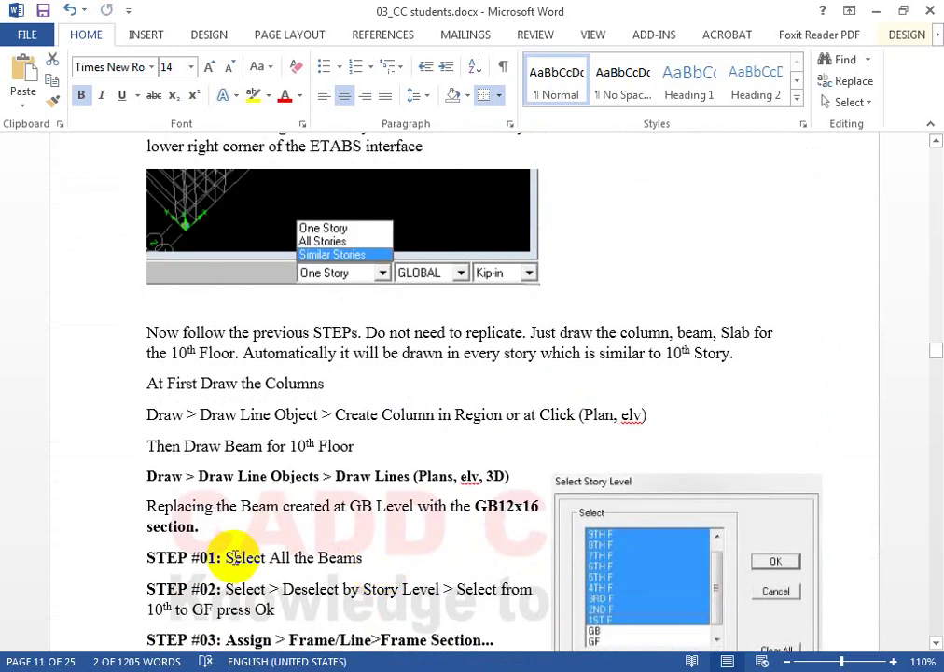
{"action": "scroll", "coordinate": [319, 556], "scroll_direction": "down", "scroll_amount": 3}
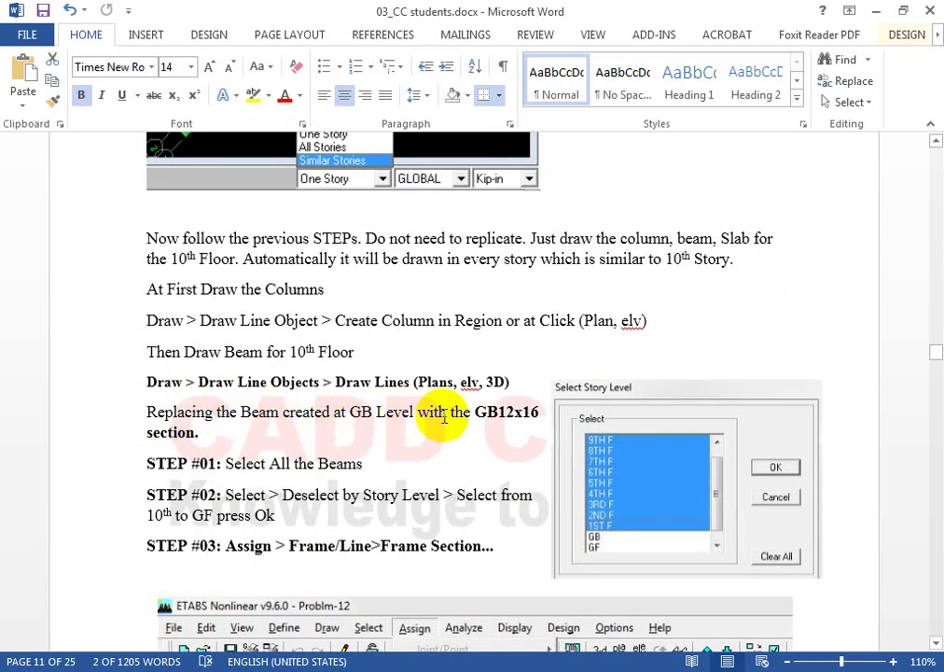
{"action": "left_click_drag", "start_coordinate": [538, 415], "coordinate": [466, 422]}
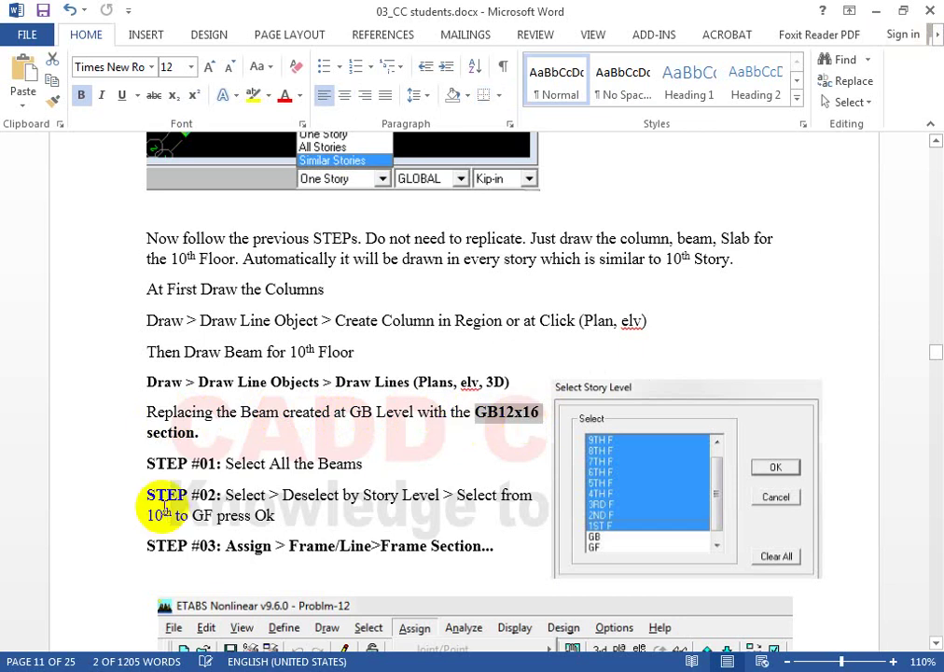
{"action": "scroll", "coordinate": [163, 485], "scroll_direction": "down", "scroll_amount": 2}
{"action": "left_click", "coordinate": [265, 369]}
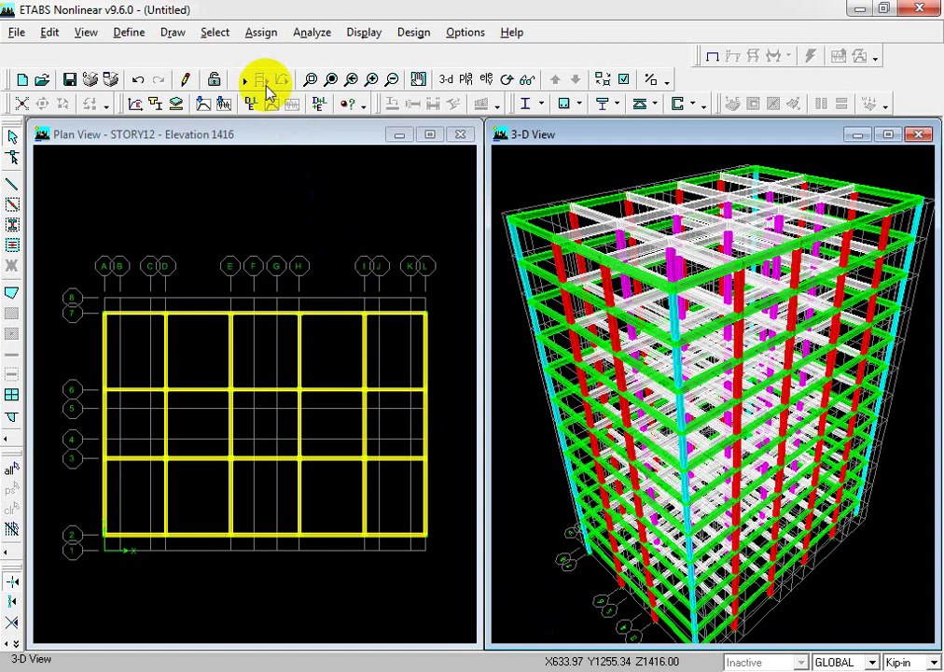
Switch to ETABS and select all beams with frame sections B10X18 and B10X22
{"action": "left_click", "coordinate": [216, 32]}
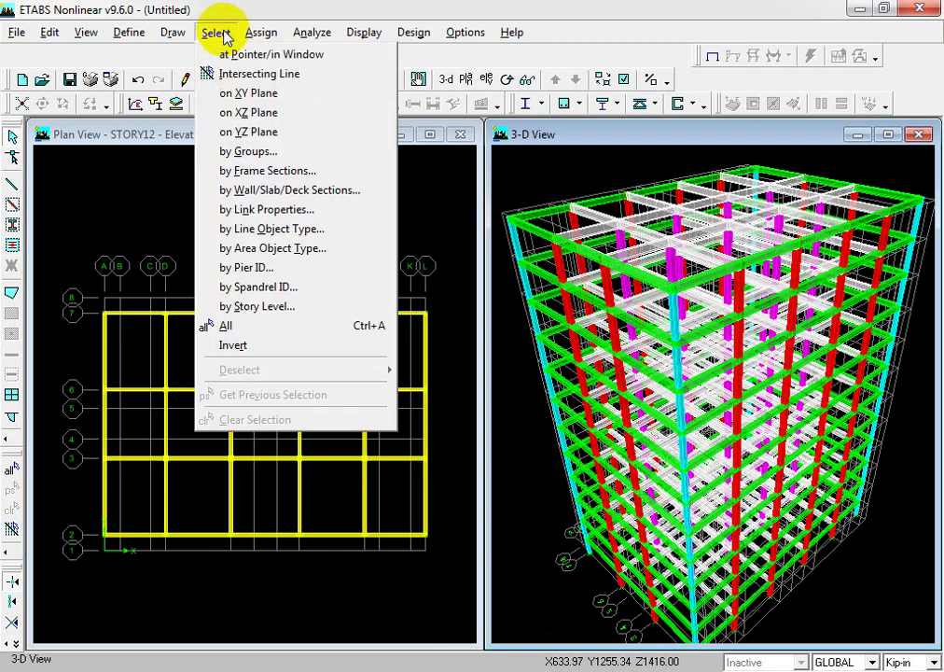
{"action": "left_click", "coordinate": [308, 172]}
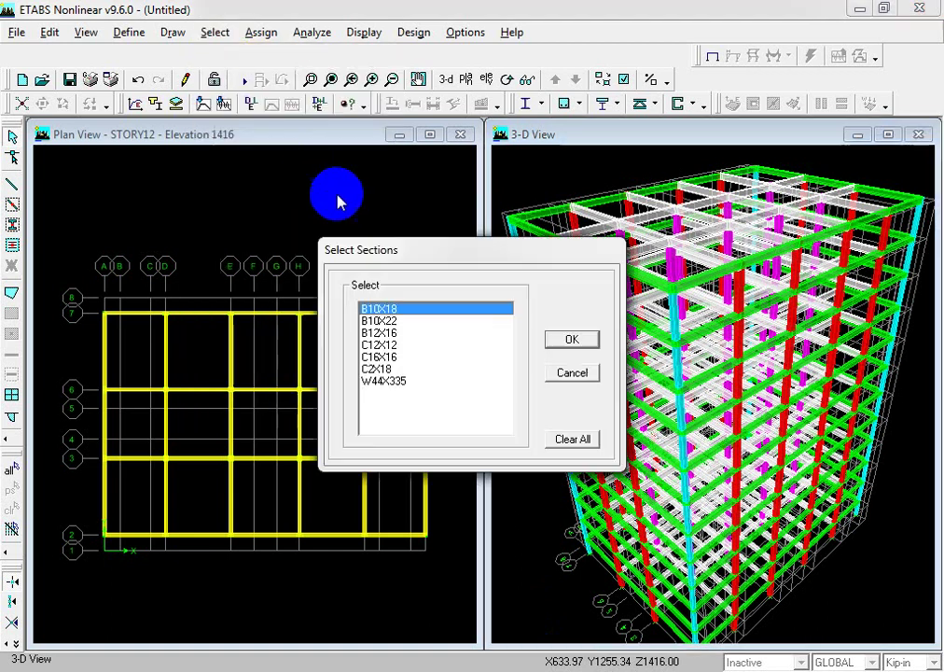
{"action": "left_click", "coordinate": [378, 319]}
{"action": "left_click", "coordinate": [385, 333]}
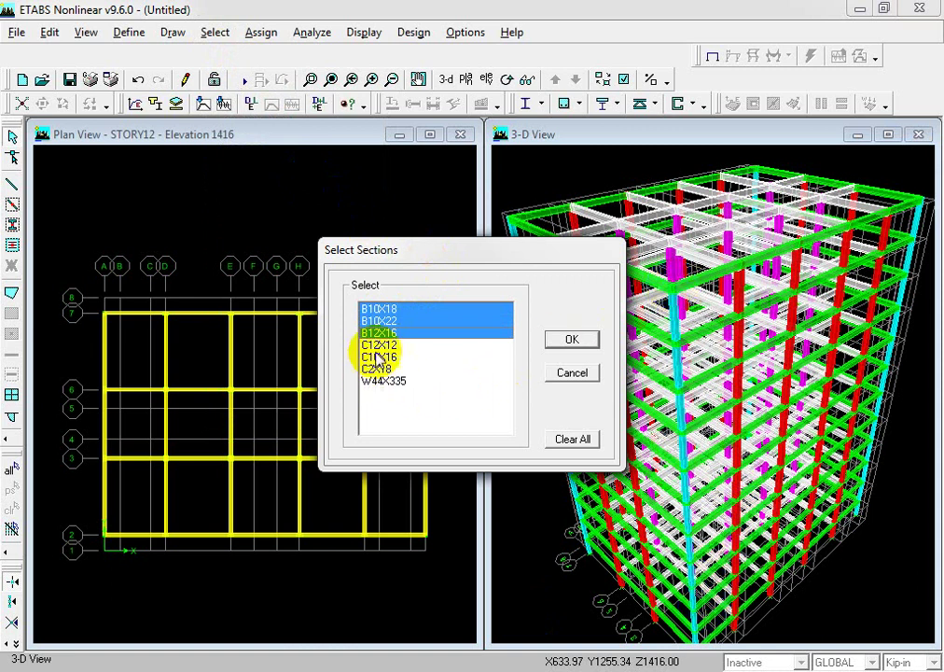
{"action": "left_click", "coordinate": [375, 309]}
{"action": "left_click", "coordinate": [387, 332]}
{"action": "left_click", "coordinate": [380, 310]}
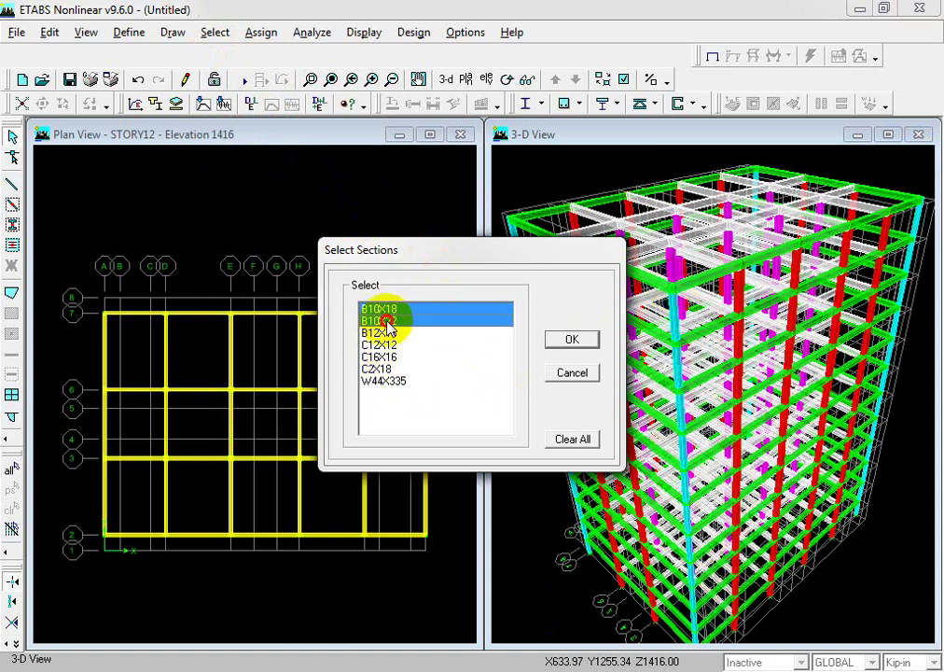
{"action": "left_click", "coordinate": [555, 338]}
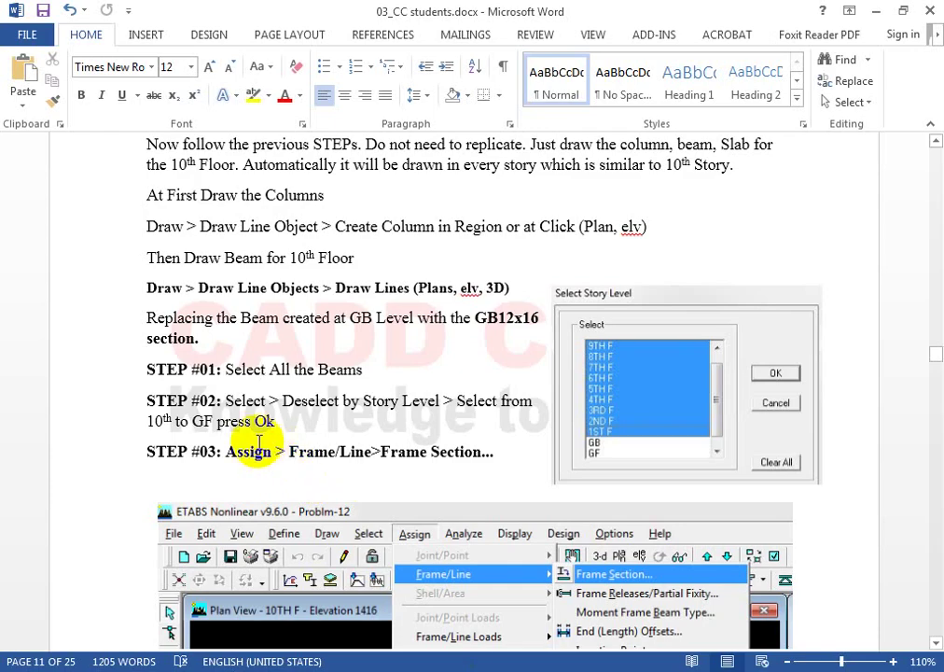
Switch from the handout back to ETABS and deselect the beams with frame sections B10X18 and B10X22
{"action": "scroll", "coordinate": [262, 425], "scroll_direction": "down", "scroll_amount": 3}
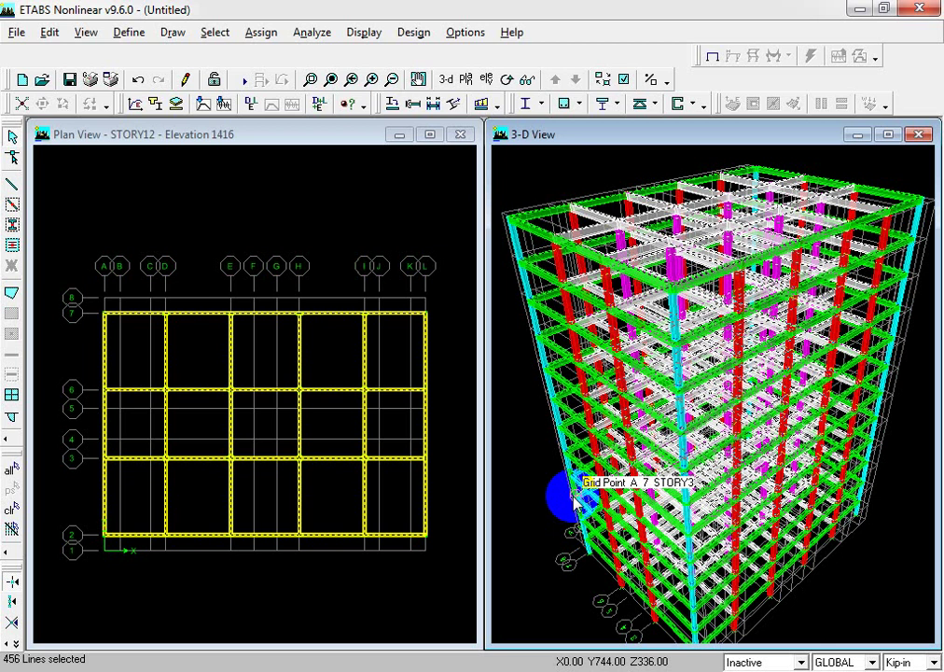
{"action": "left_click", "coordinate": [215, 34]}
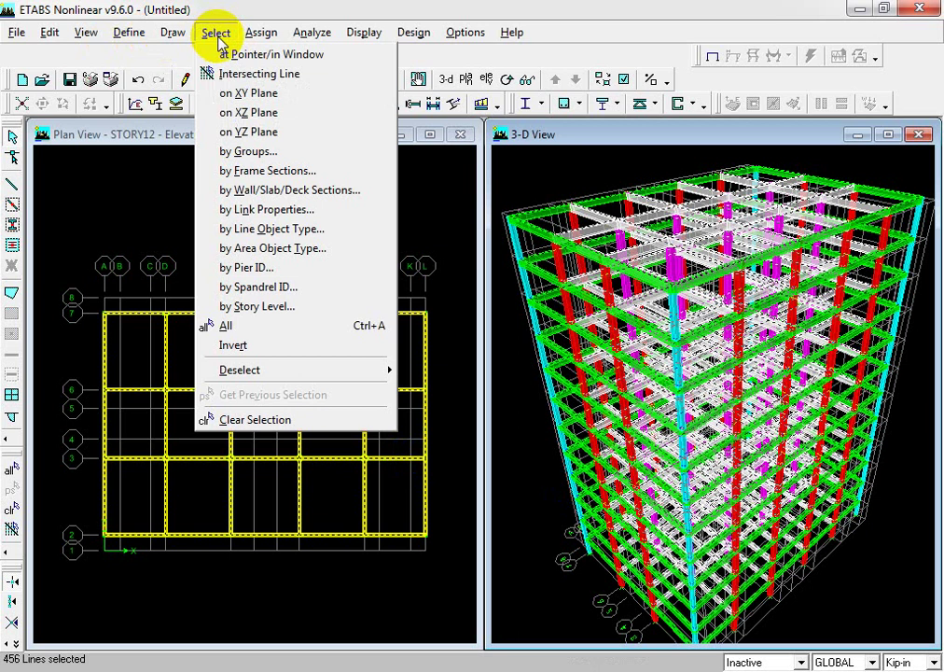
{"action": "mouse_move", "coordinate": [274, 369]}
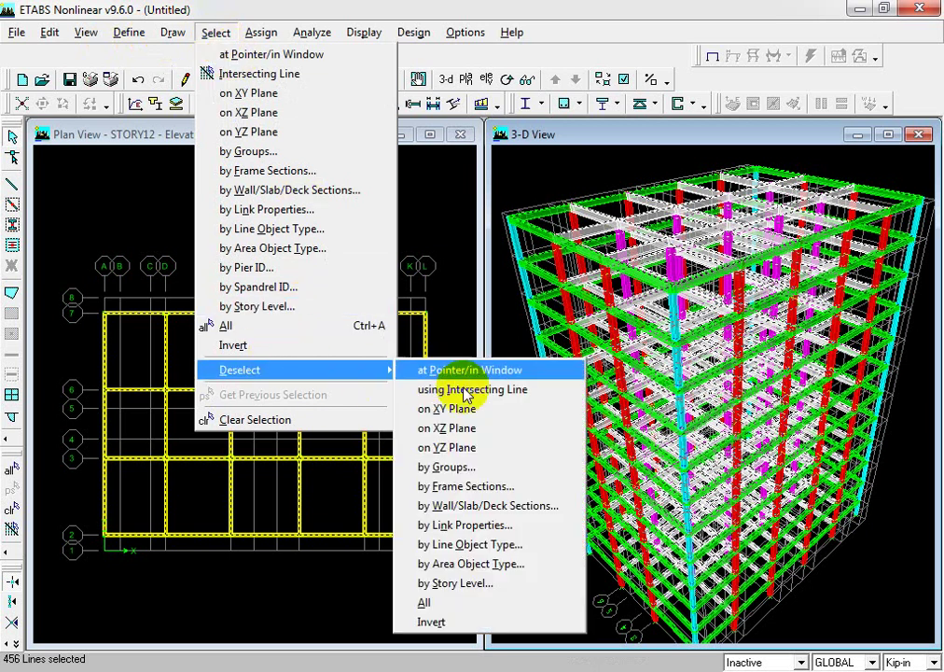
{"action": "left_click", "coordinate": [465, 486]}
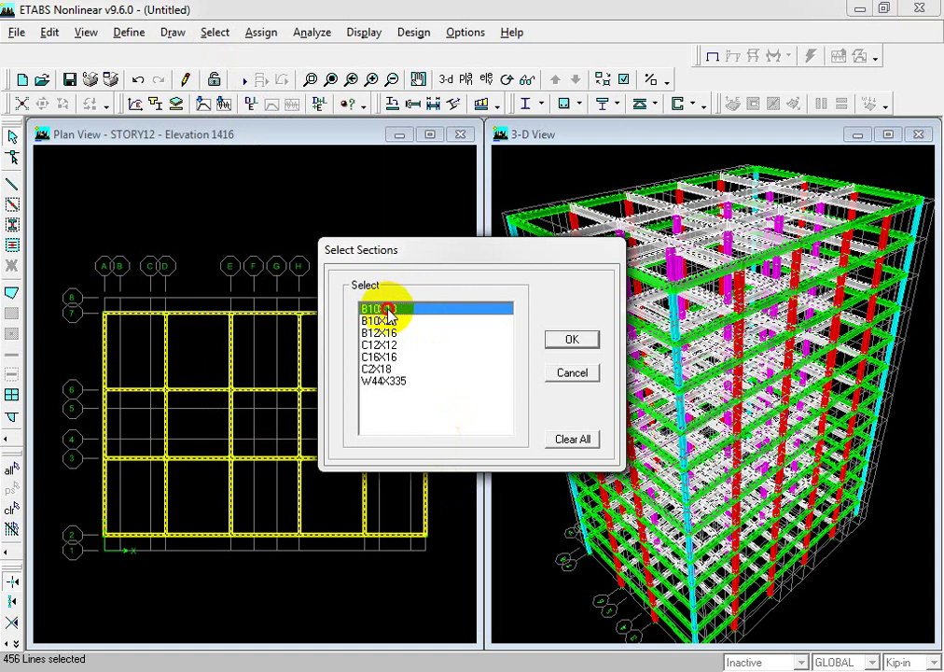
{"action": "left_click", "coordinate": [385, 320]}
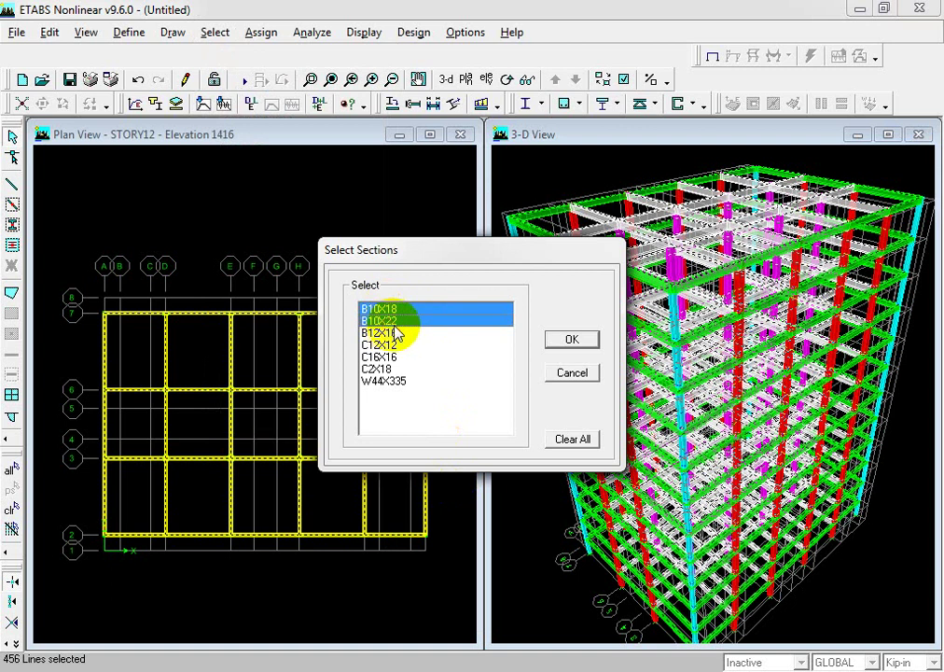
{"action": "left_click", "coordinate": [584, 345]}
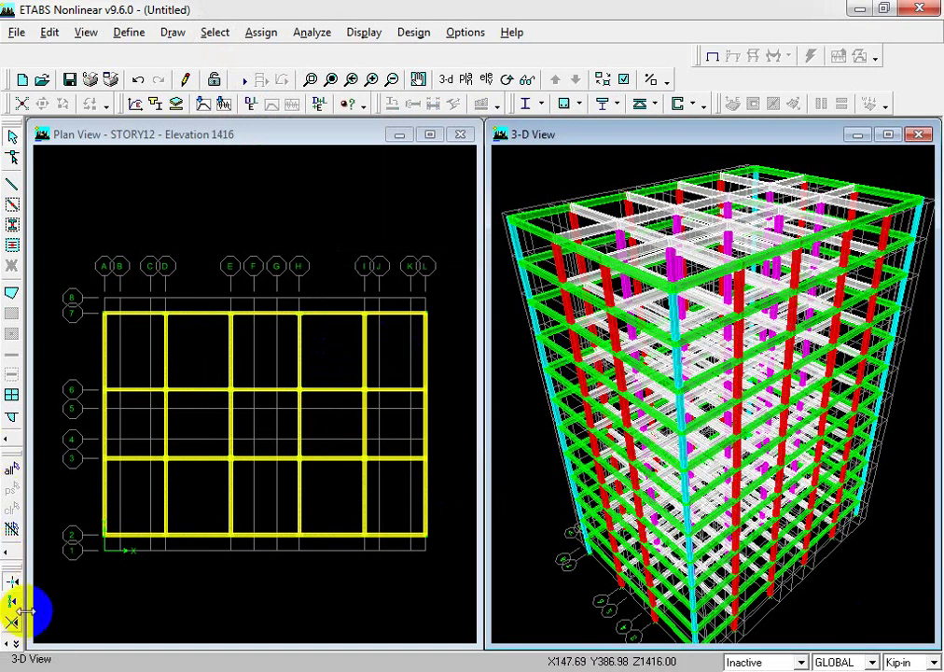
Select every beam with frame section B10X18 or B10X22 throughout the building
{"action": "left_click", "coordinate": [213, 33]}
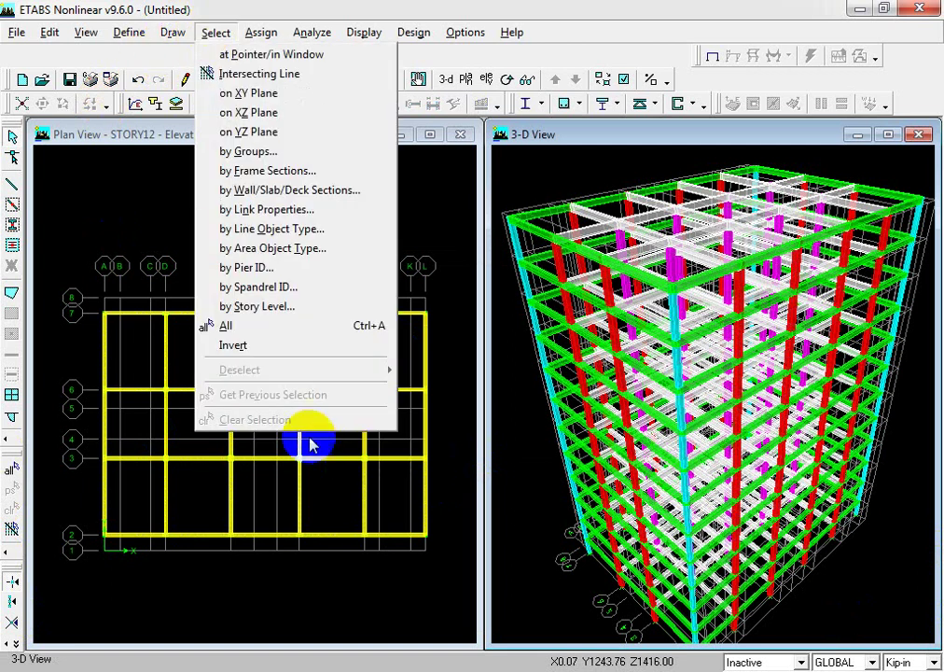
{"action": "left_click", "coordinate": [307, 172]}
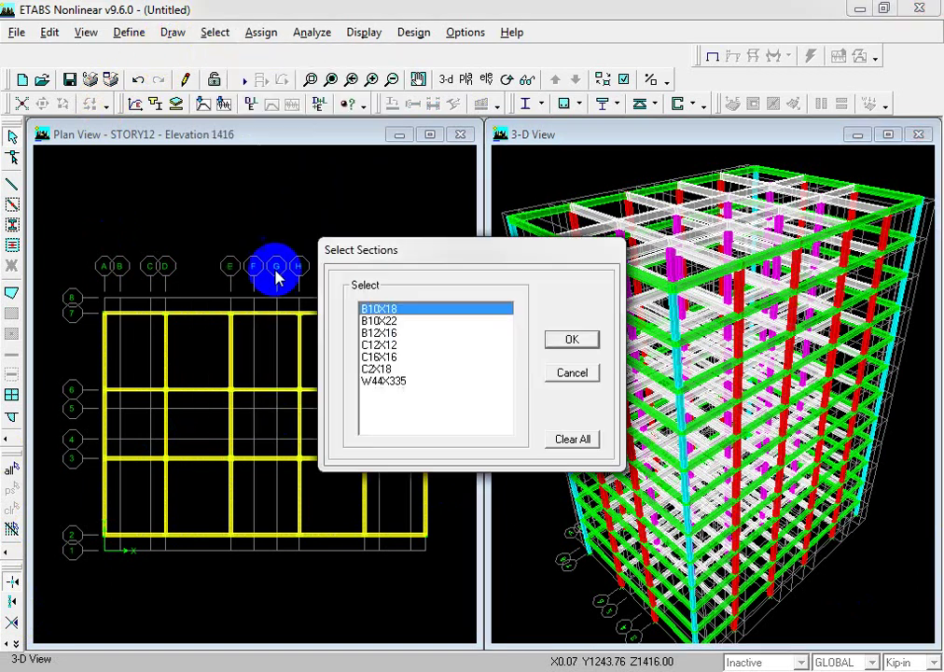
{"action": "left_click", "coordinate": [382, 320]}
{"action": "left_click", "coordinate": [571, 338]}
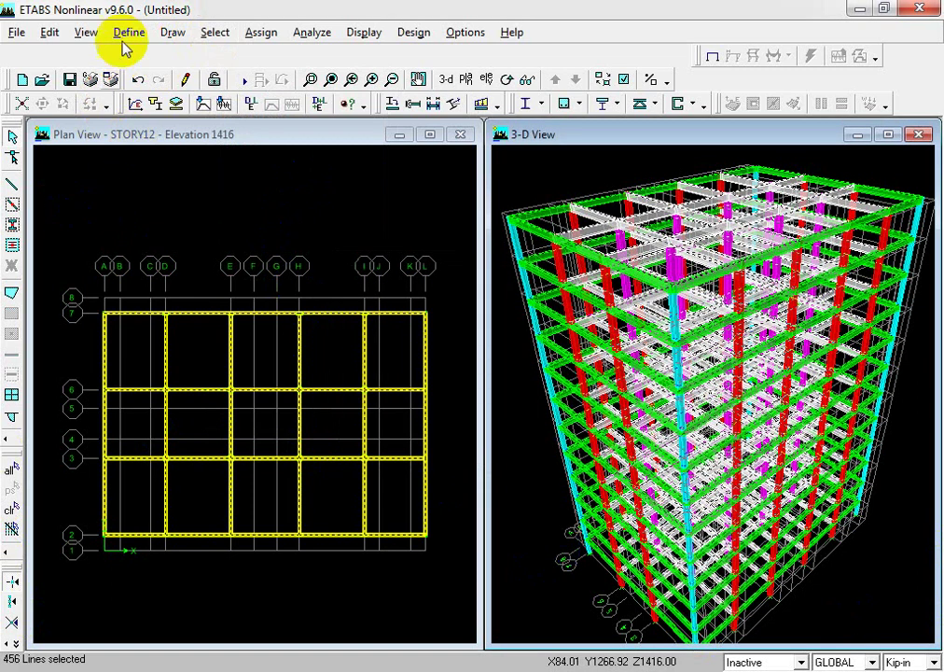
Deselect by story level everything from STORY12 down to STORY2, keeping only the STORY1 beams in the selection
{"action": "left_click", "coordinate": [215, 31]}
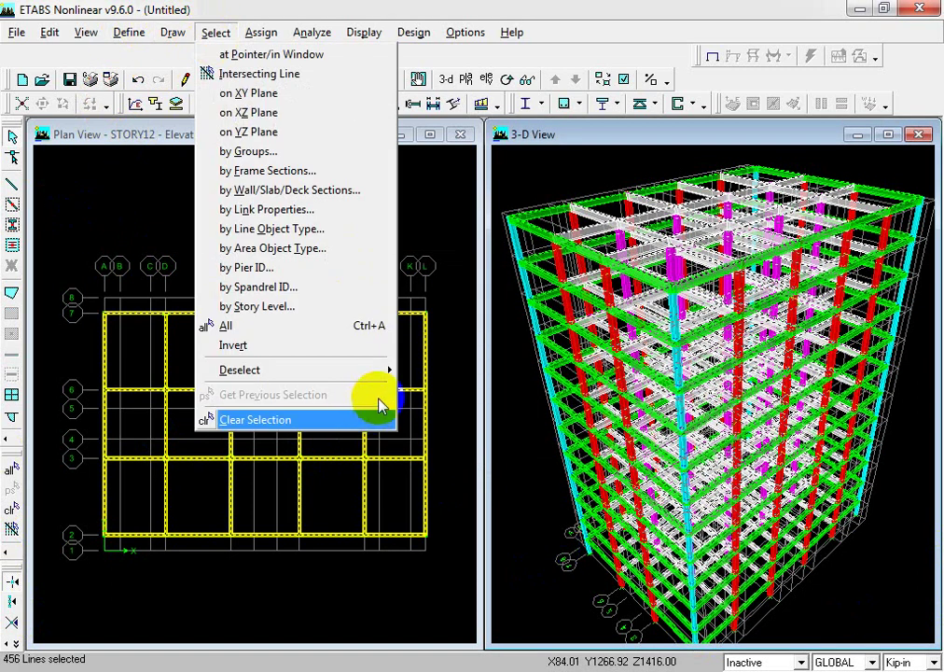
{"action": "mouse_move", "coordinate": [382, 371]}
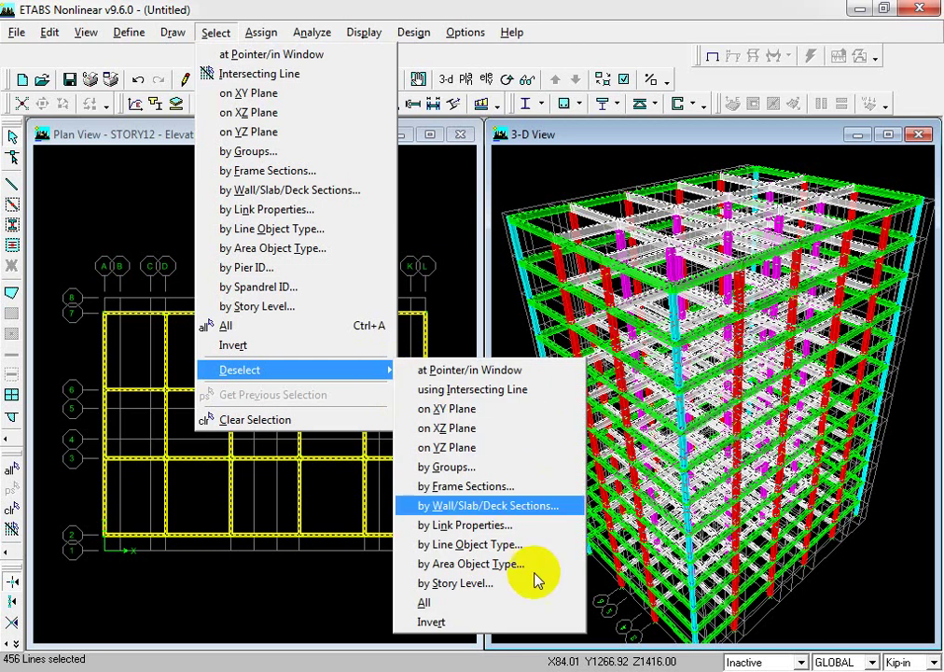
{"action": "left_click", "coordinate": [474, 586]}
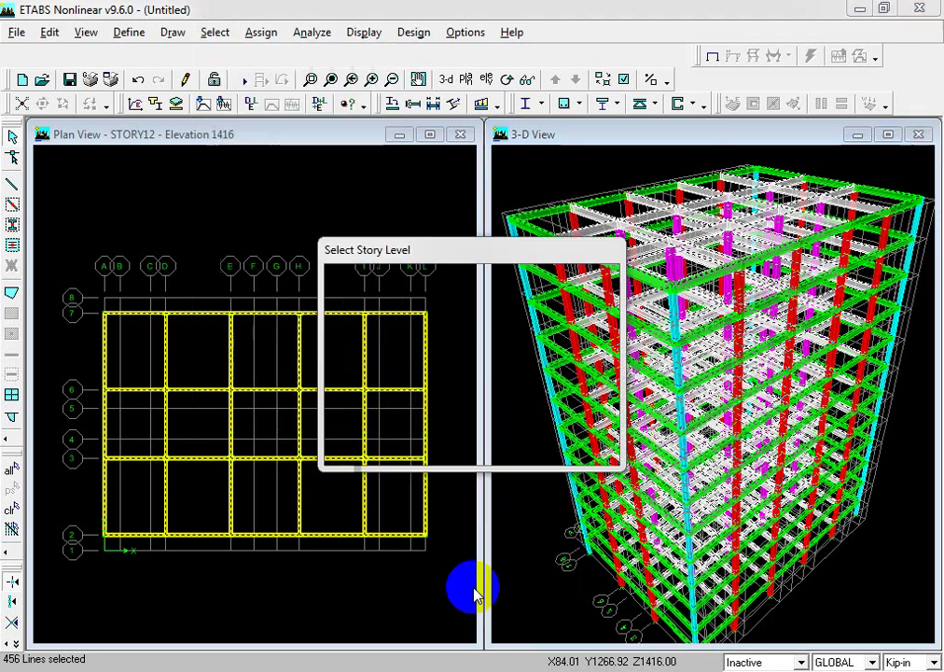
{"action": "mouse_move", "coordinate": [358, 304]}
{"action": "left_mouse_down"}
{"action": "mouse_move", "coordinate": [393, 440]}
{"action": "mouse_move", "coordinate": [405, 392]}
{"action": "mouse_move", "coordinate": [406, 416]}
{"action": "mouse_move", "coordinate": [405, 404]}
{"action": "left_mouse_up"}
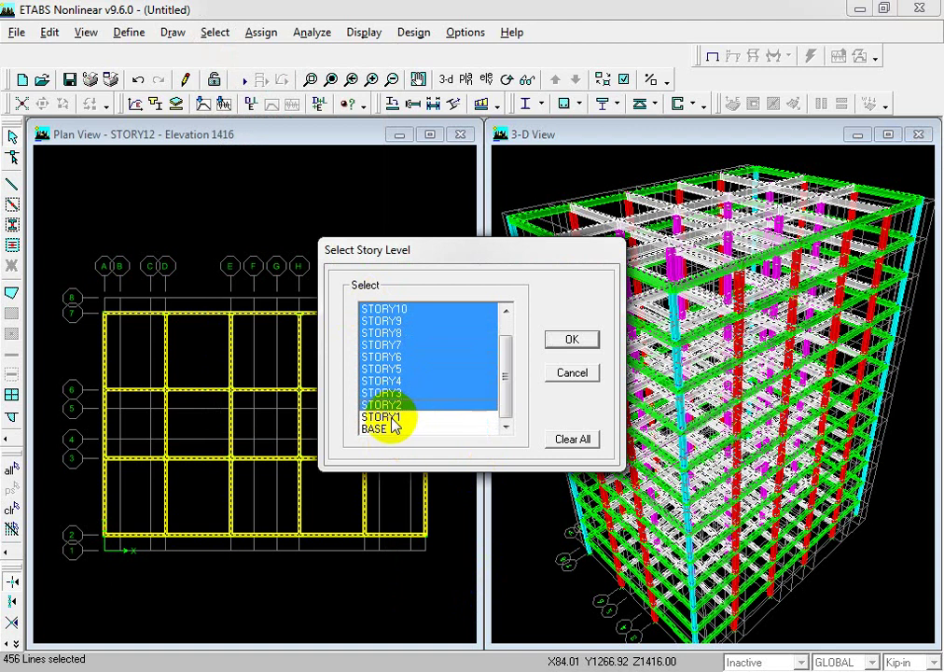
{"action": "left_click", "coordinate": [571, 339]}
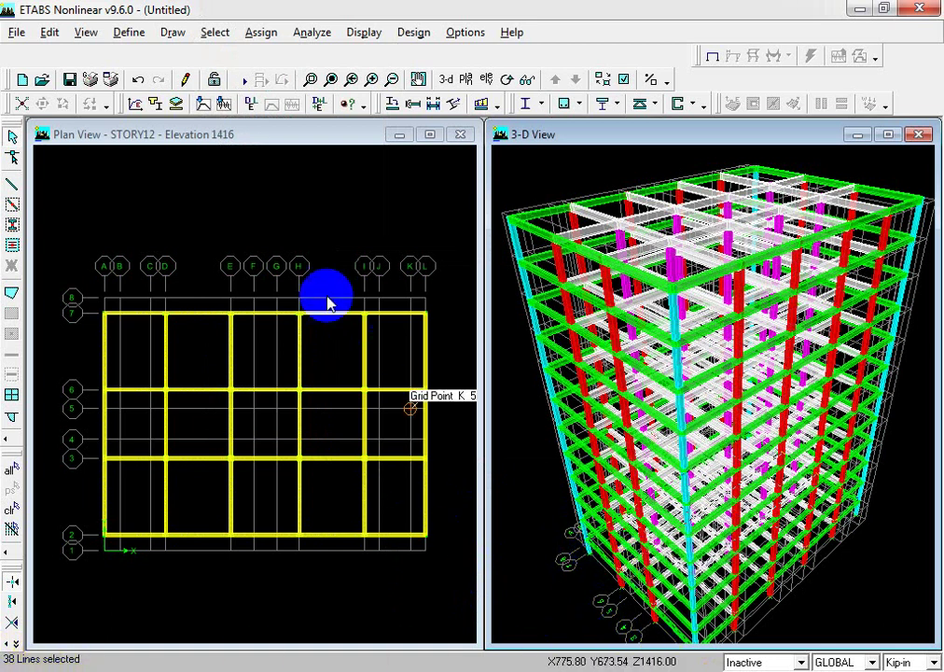
Set the plan view to the STORY1 level to inspect the selected beams
{"action": "left_click", "coordinate": [317, 266]}
{"action": "left_click", "coordinate": [467, 80]}
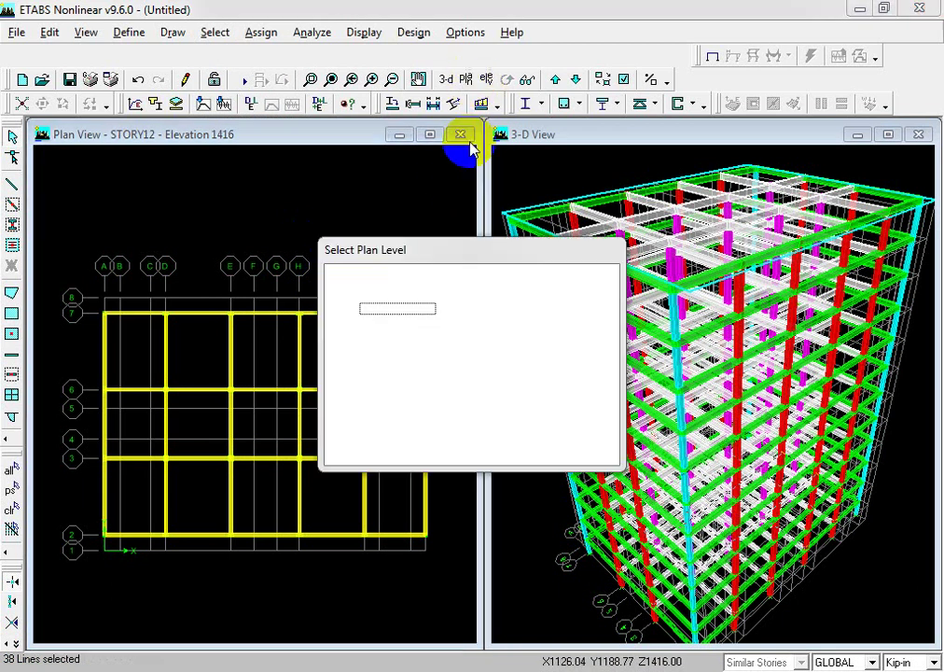
{"action": "left_click", "coordinate": [388, 417]}
{"action": "scroll", "coordinate": [392, 422], "scroll_direction": "down", "scroll_amount": 1}
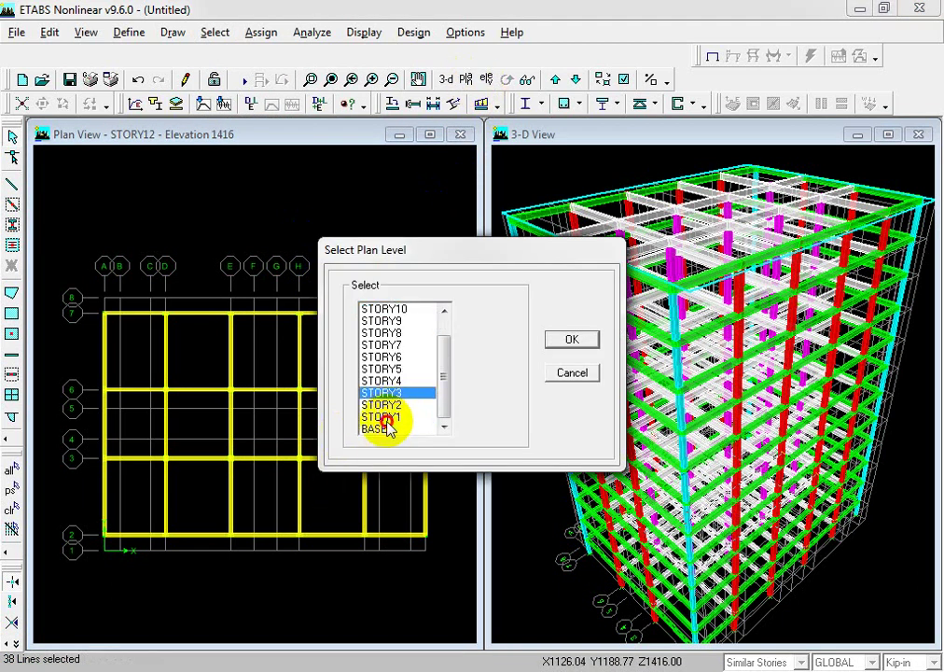
{"action": "left_click", "coordinate": [386, 421]}
{"action": "left_click", "coordinate": [572, 339]}
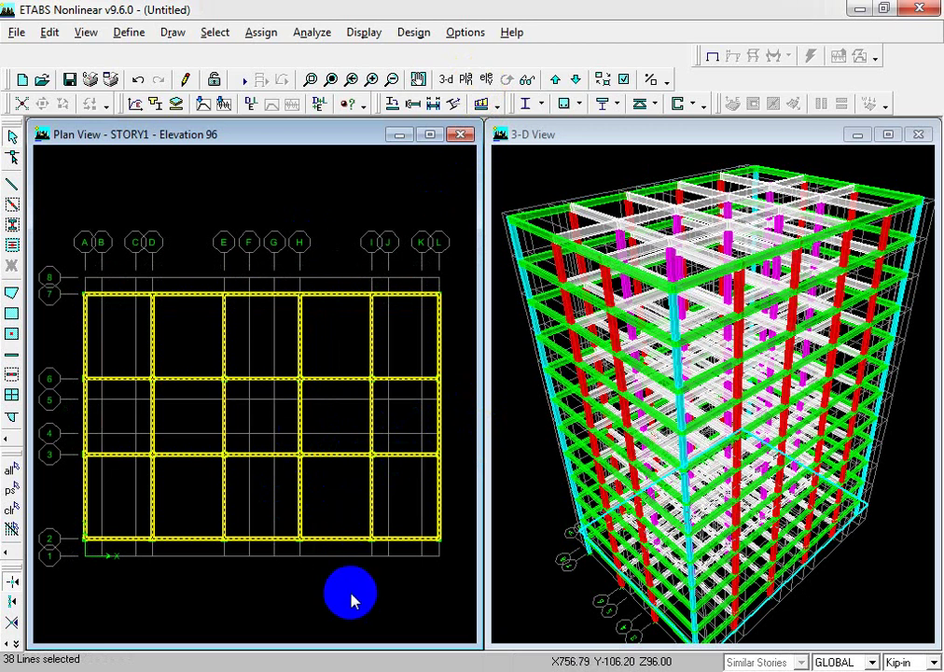
Assign the B12X16 frame section to the selected STORY1 beams
{"action": "left_click", "coordinate": [266, 39]}
{"action": "mouse_move", "coordinate": [312, 38]}
{"action": "mouse_move", "coordinate": [266, 41]}
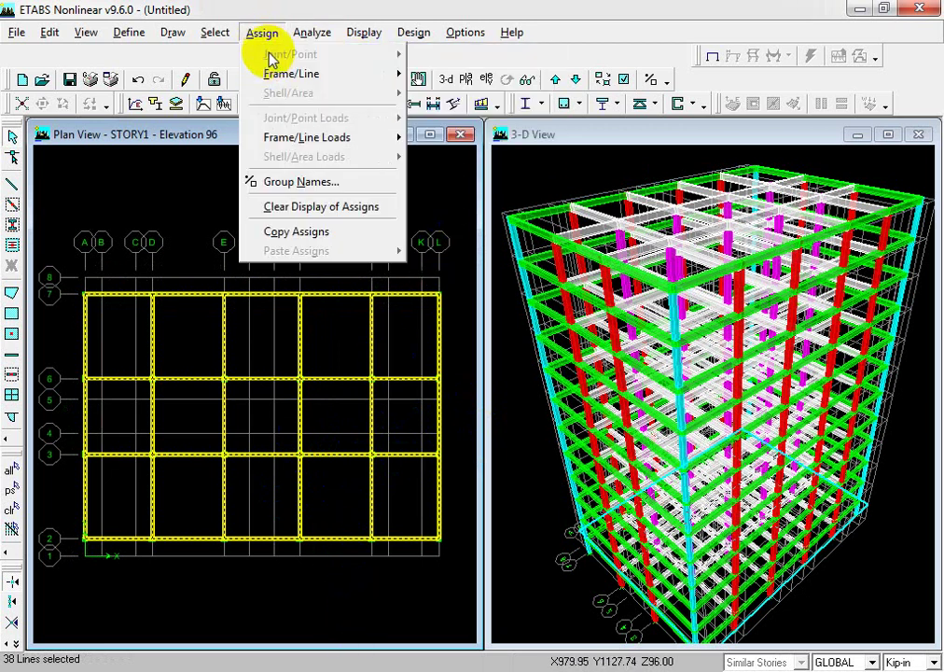
{"action": "mouse_move", "coordinate": [273, 69]}
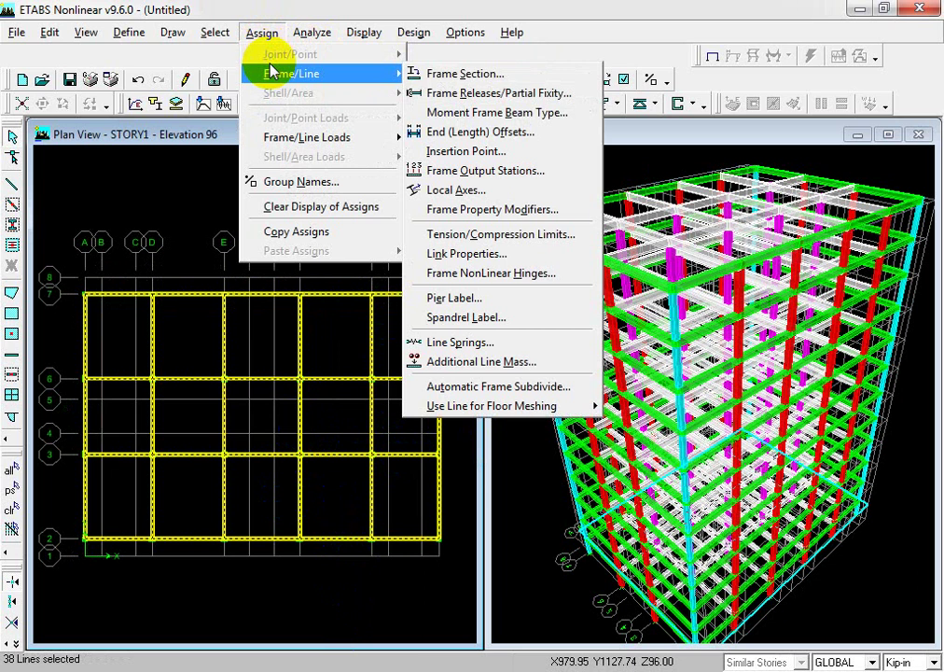
{"action": "left_click", "coordinate": [496, 82]}
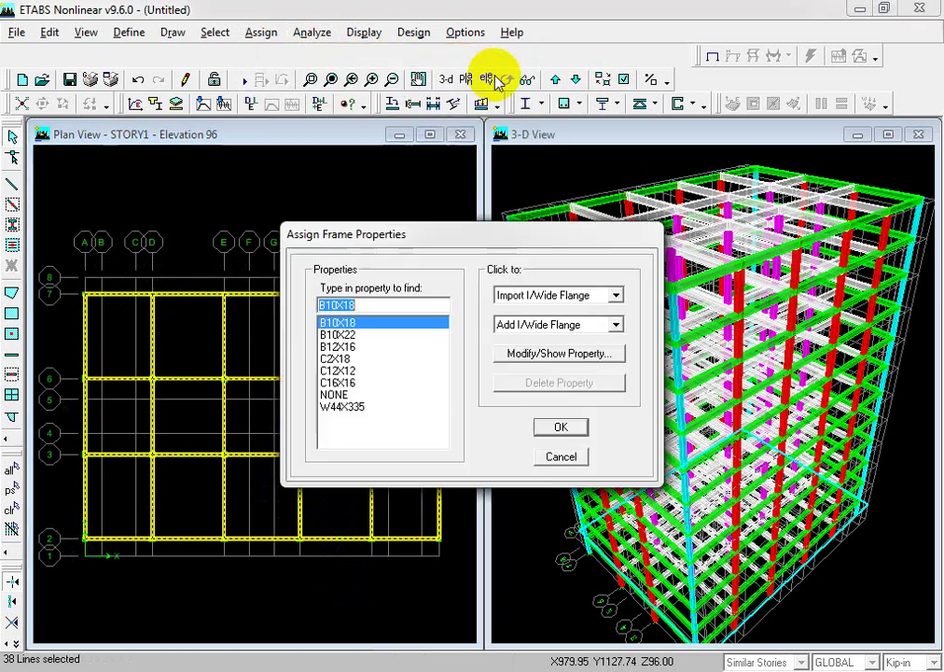
{"action": "left_click", "coordinate": [349, 347]}
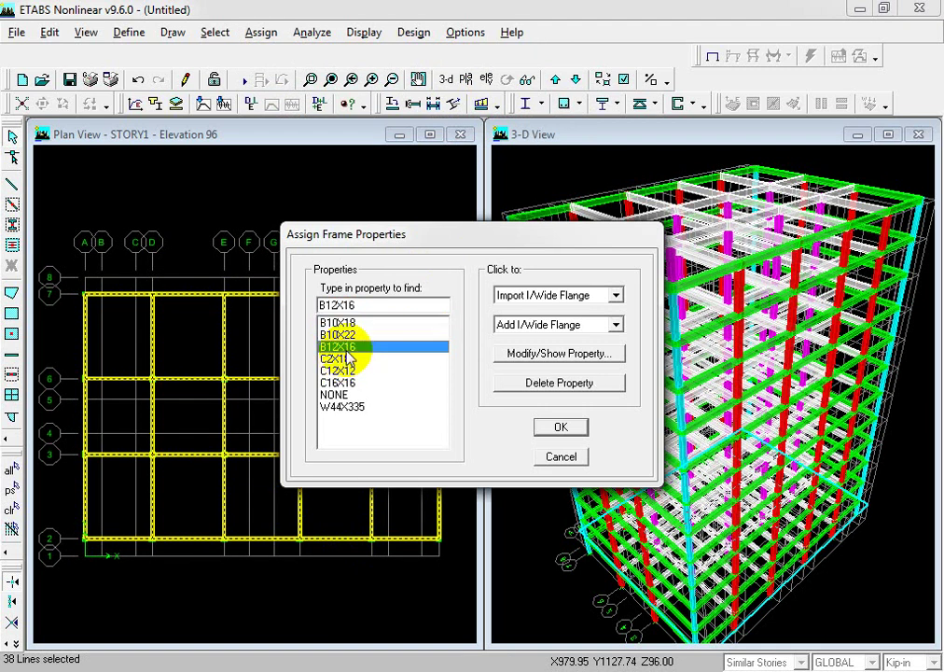
{"action": "left_click", "coordinate": [567, 426]}
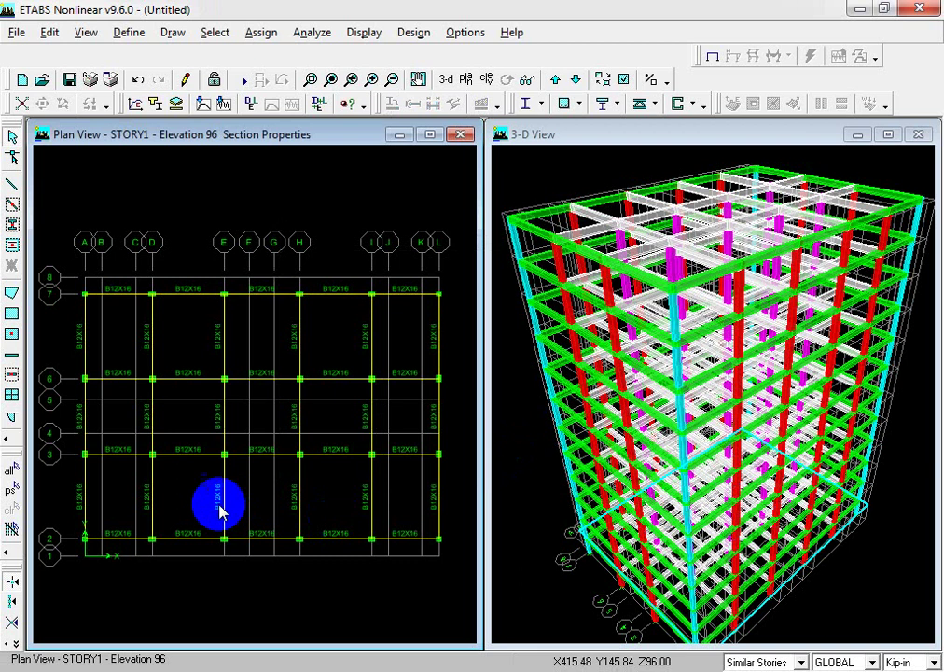
Examine the section labels on the STORY1 plan and switch the plan view to STORY12 for comparison
{"action": "scroll", "coordinate": [336, 510], "scroll_direction": "up", "scroll_amount": 1}
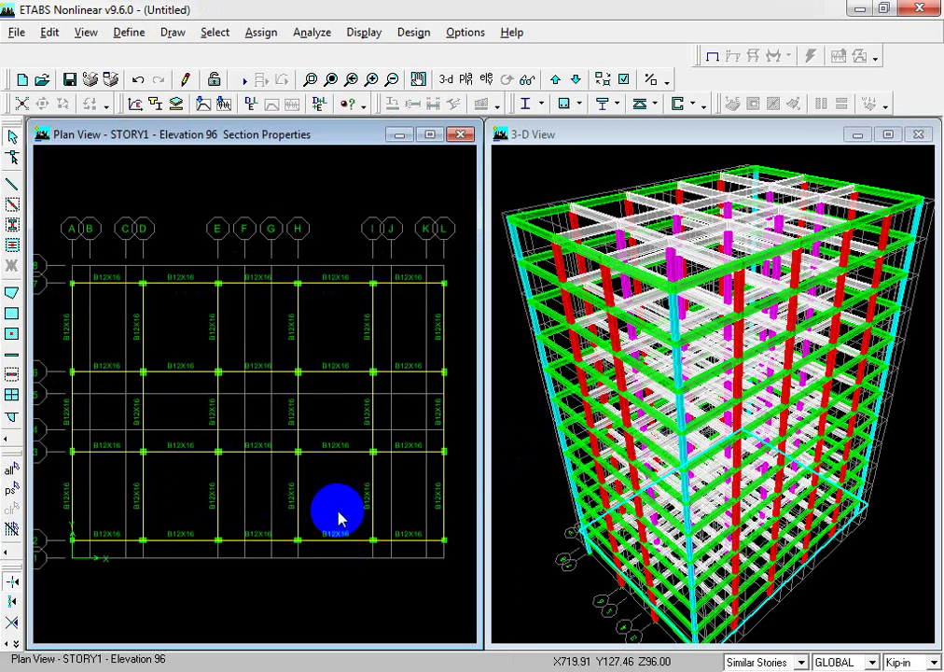
{"action": "scroll", "coordinate": [340, 519], "scroll_direction": "down", "scroll_amount": 1}
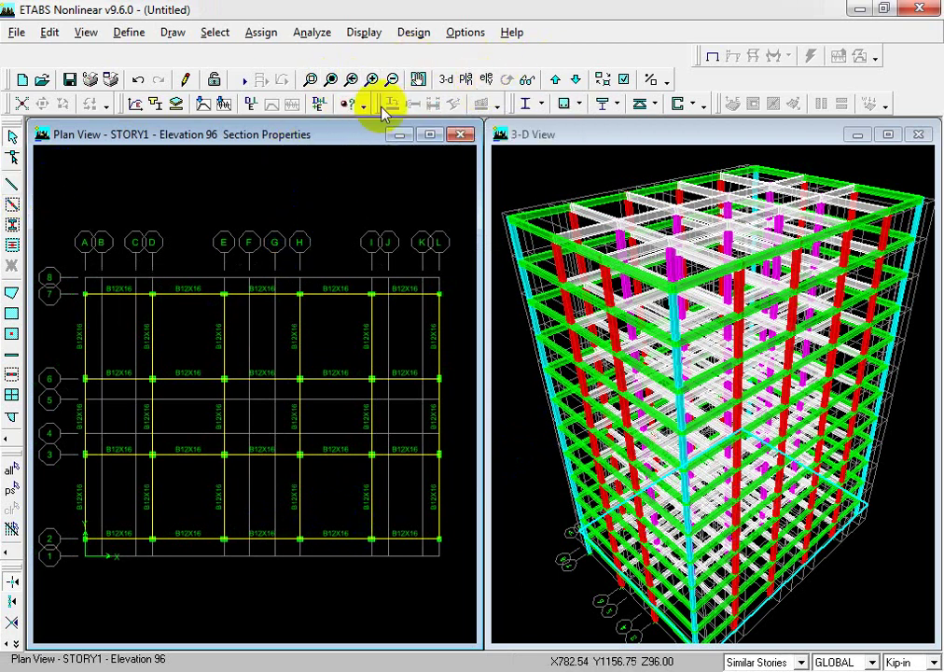
{"action": "left_click", "coordinate": [464, 80]}
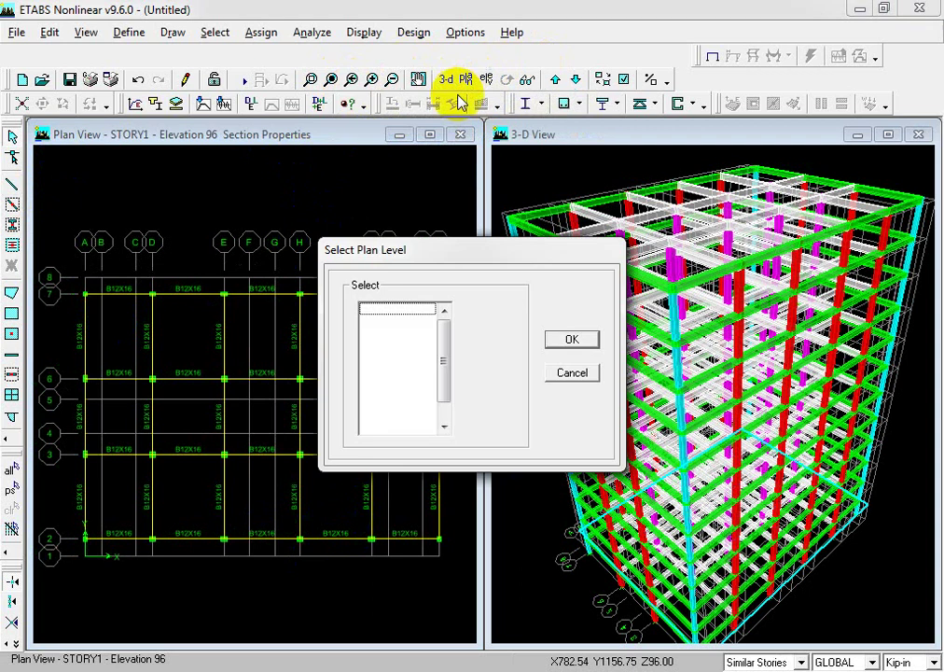
{"action": "left_click", "coordinate": [594, 337]}
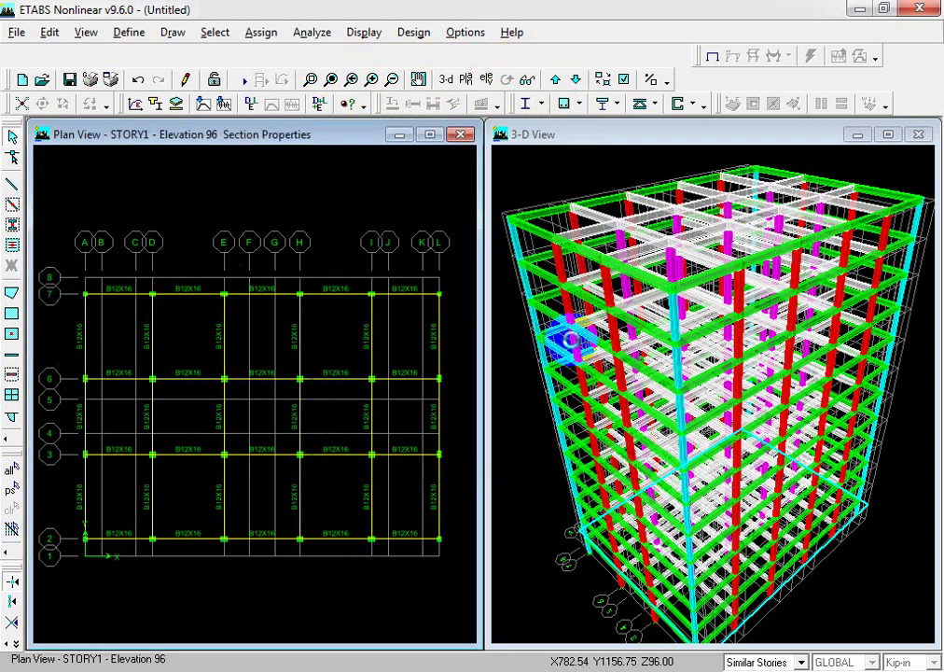
Edit the story data and relabel STORY1 as GB and STORY2 as GF
{"action": "left_click", "coordinate": [50, 33]}
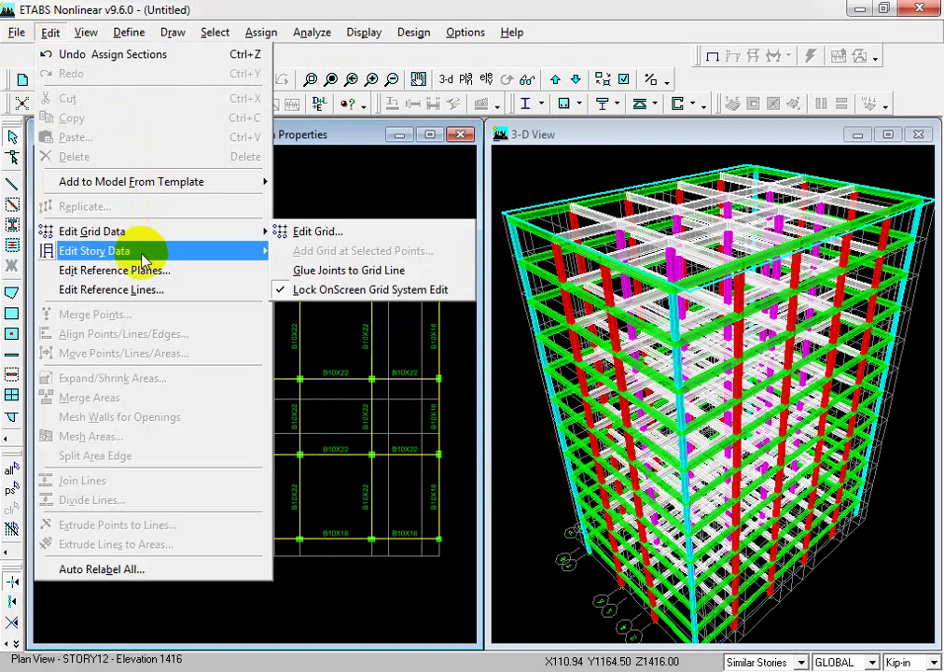
{"action": "mouse_move", "coordinate": [226, 254]}
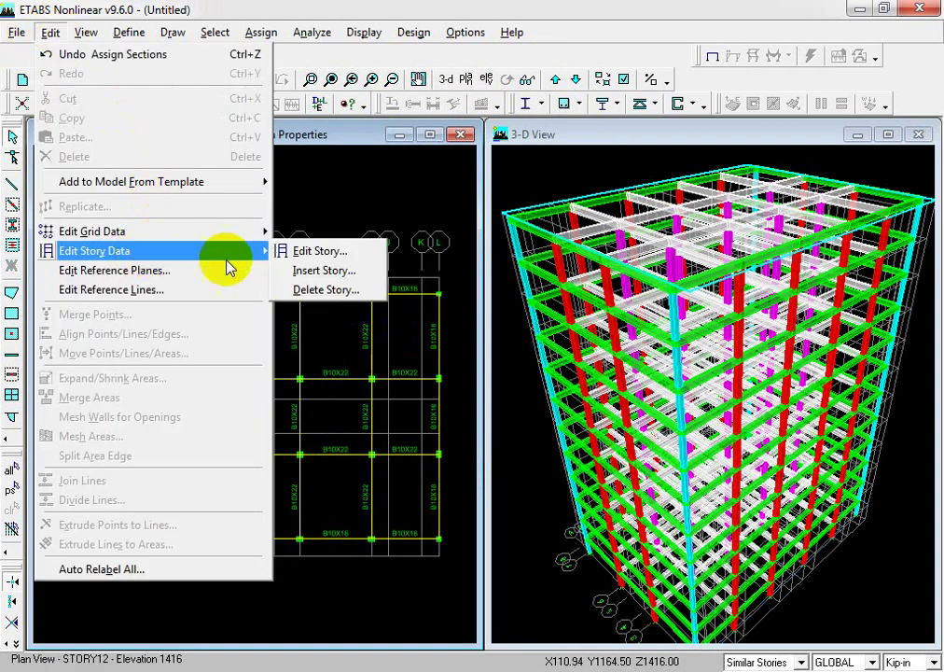
{"action": "left_click", "coordinate": [326, 256]}
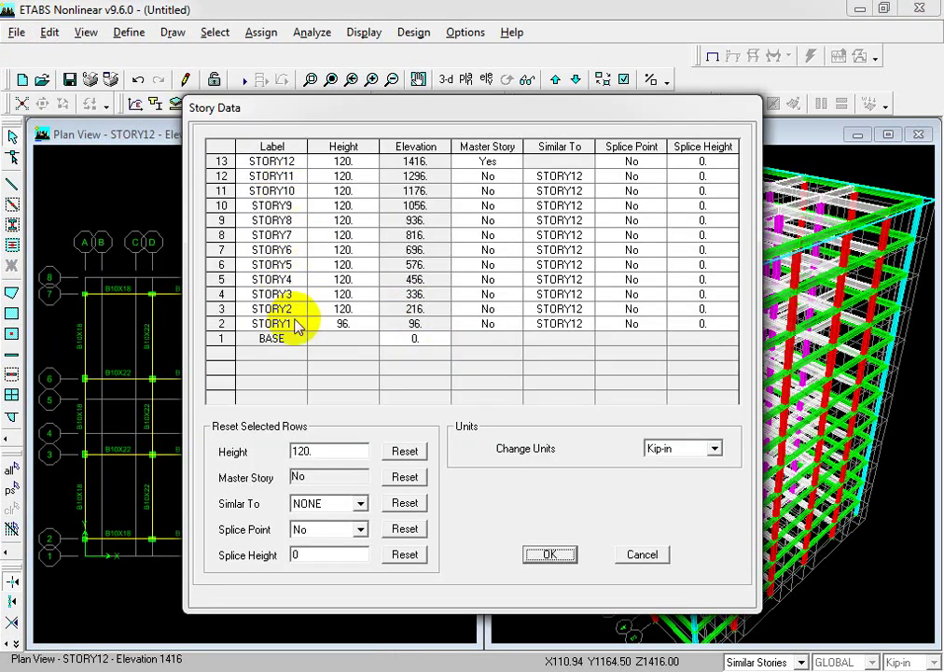
{"action": "double_click", "coordinate": [294, 323]}
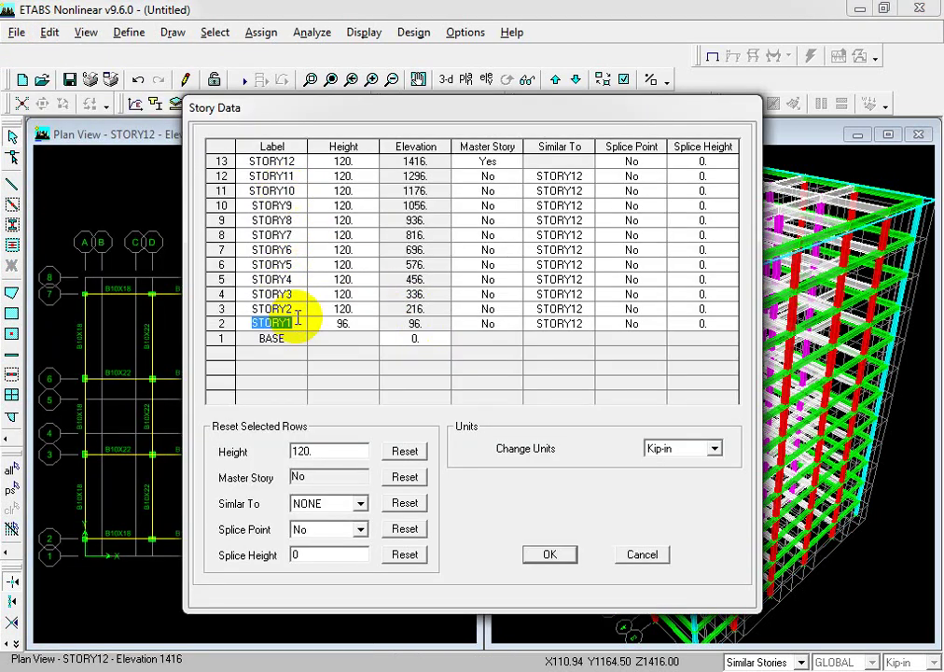
{"action": "type", "text": "GB"}
{"action": "key", "text": "Return"}
{"action": "key", "text": "Up"}
{"action": "type", "text": "GF"}
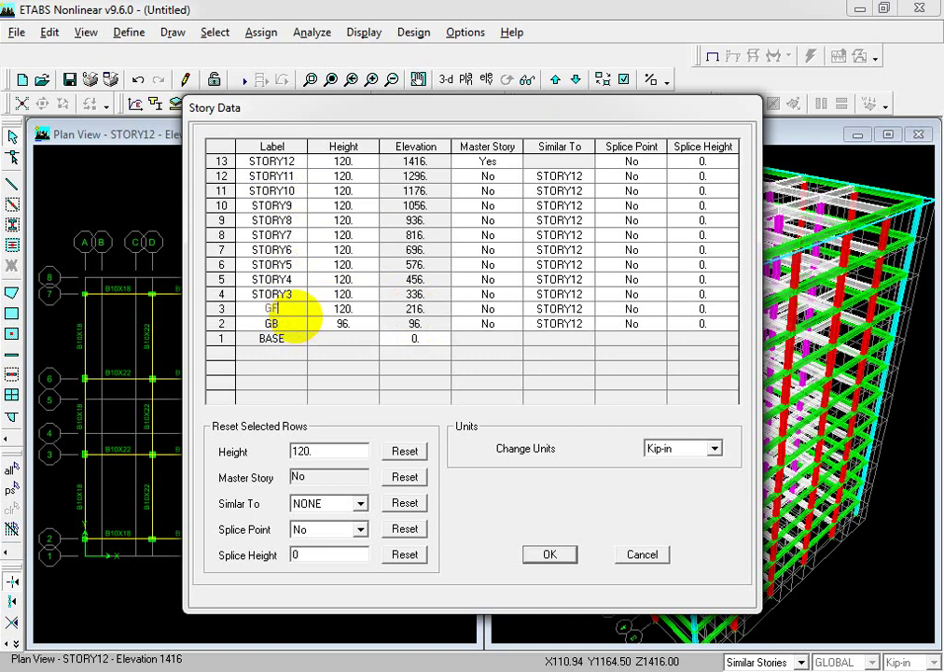
{"action": "key", "text": "Return"}
Relabel STORY3 as 1ST F, STORY4 as 2ND F, and STORY5 as 3RD F in the story data
{"action": "key", "text": "Up"}
{"action": "type", "text": "1"}
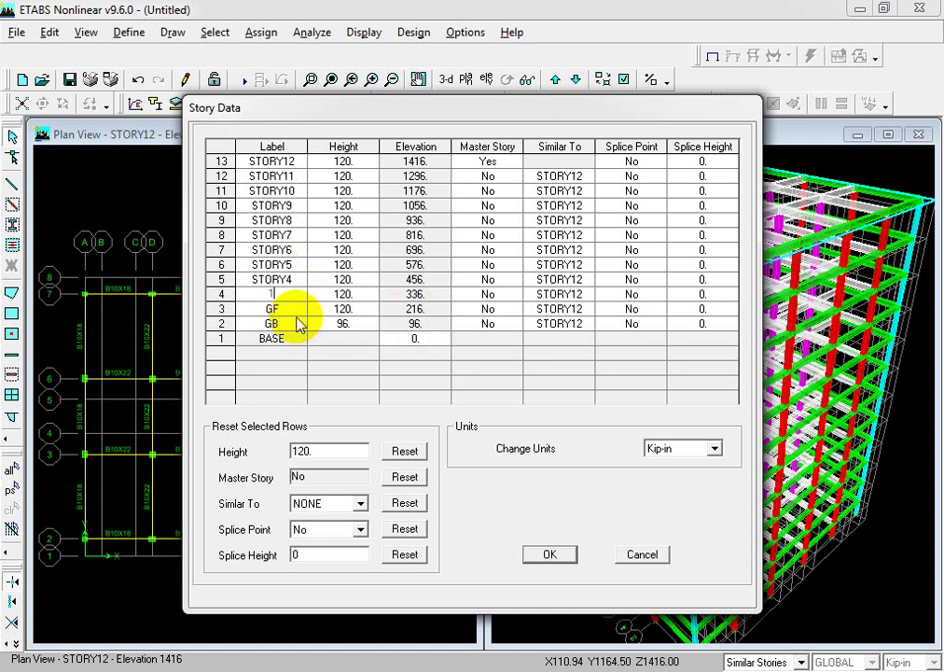
{"action": "type", "text": "ST F"}
{"action": "key", "text": "Return"}
{"action": "key", "text": "Up"}
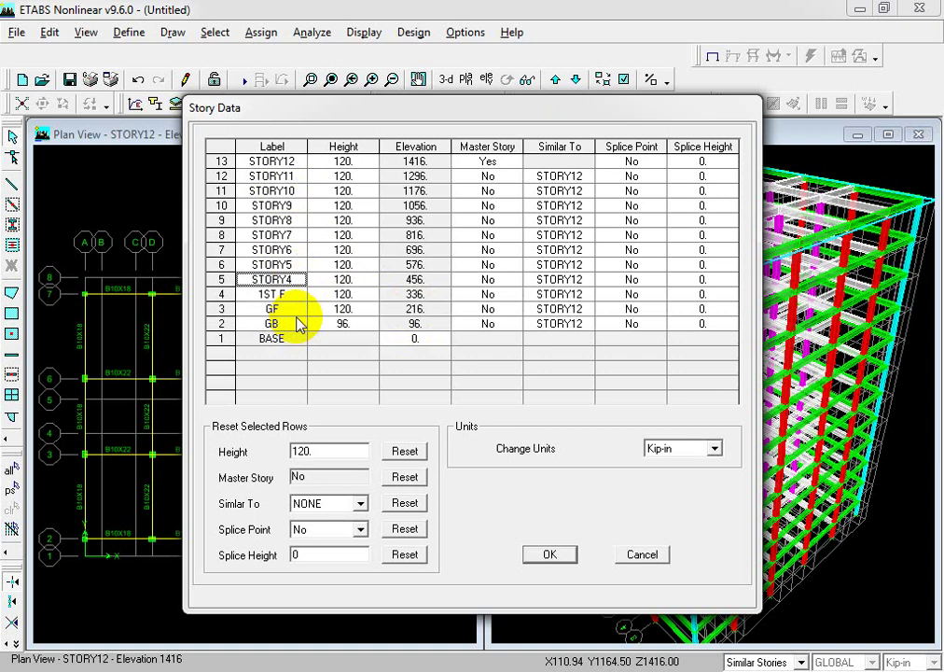
{"action": "type", "text": "2"}
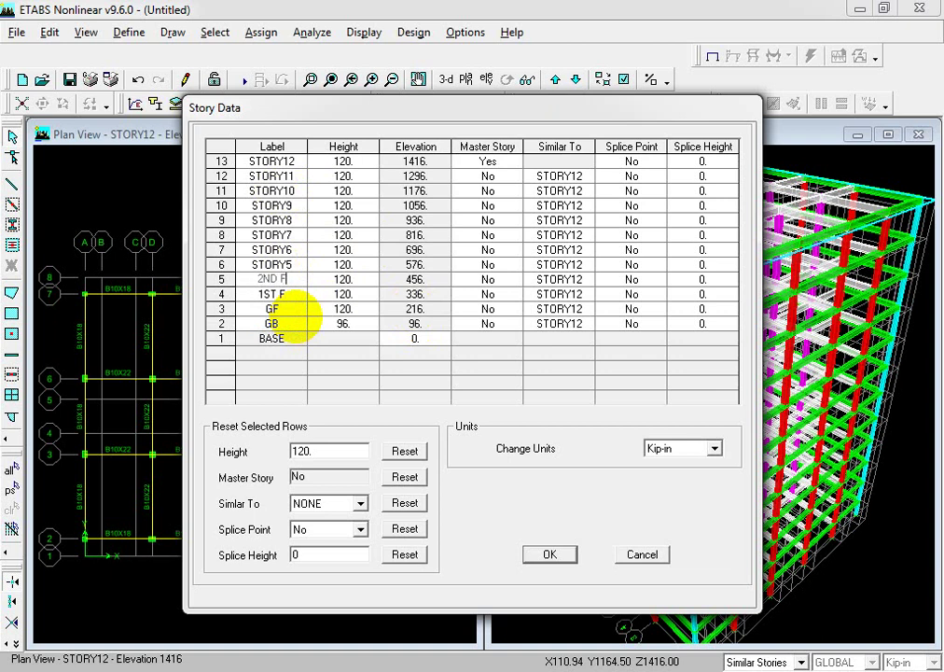
{"action": "type", "text": "ND F"}
{"action": "key", "text": "Return"}
{"action": "key", "text": "Up"}
{"action": "type", "text": "3RD F"}
{"action": "key", "text": "Return"}
{"action": "key", "text": "Up"}
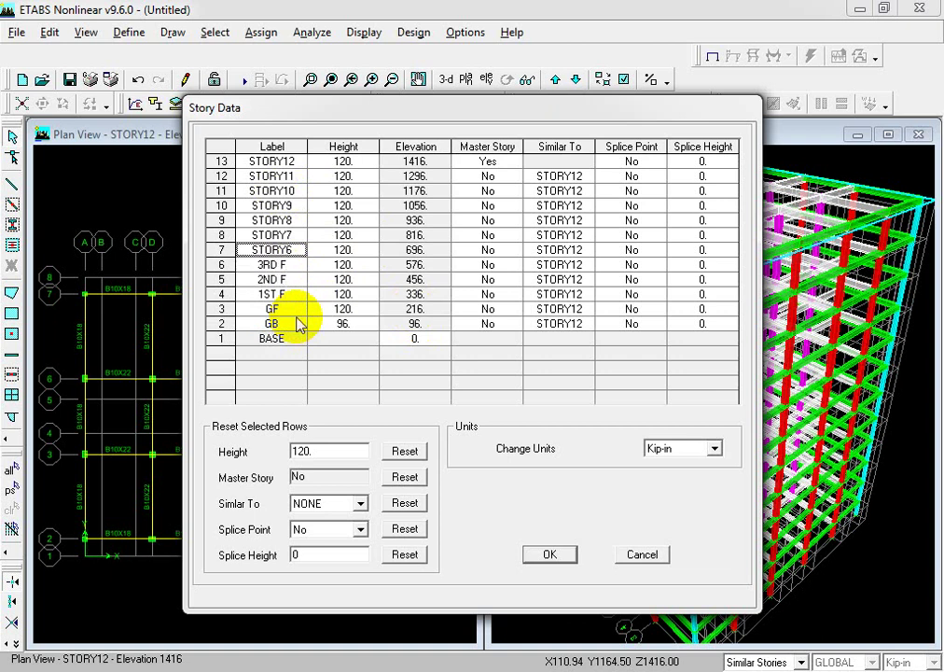
Relabel STORY6 as 4TH F, STORY7 as 5TH F, and STORY8 as 6TH F in the story data
{"action": "type", "text": "4T"}
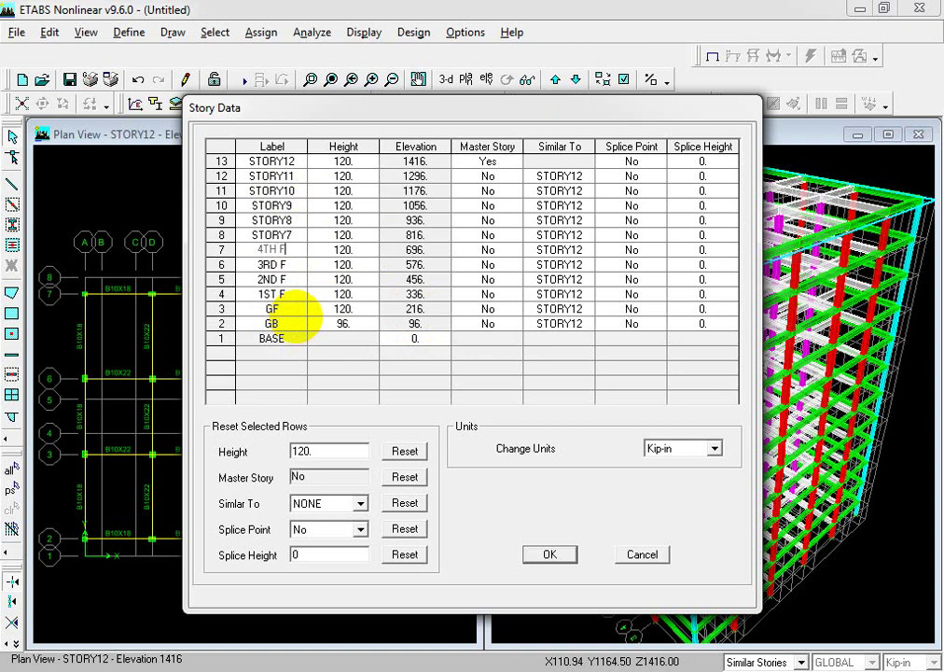
{"action": "type", "text": "H F"}
{"action": "key", "text": "Return"}
{"action": "key", "text": "Up"}
{"action": "type", "text": "5TH F"}
{"action": "key", "text": "Return"}
{"action": "key", "text": "Up"}
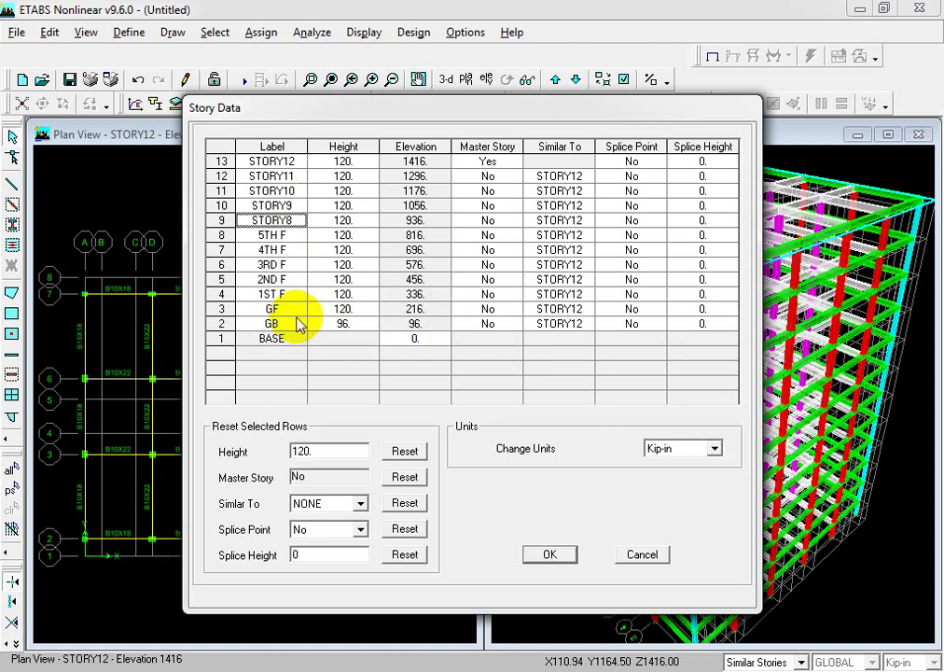
{"action": "type", "text": "6TH F"}
{"action": "key", "text": "Return"}
{"action": "key", "text": "Up"}
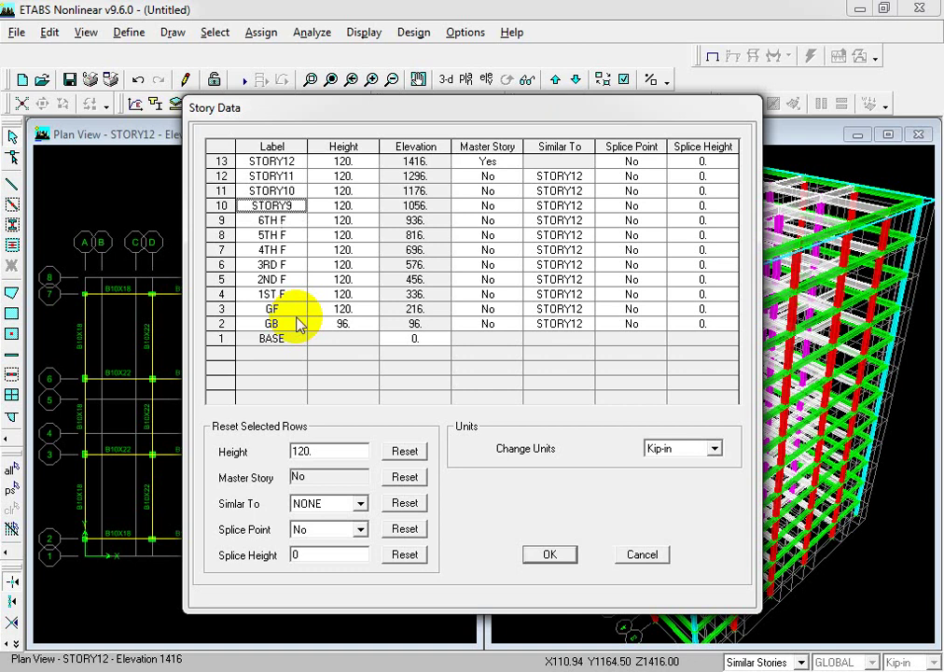
Relabel STORY9 through STORY12 as 7TH F, 8TH F, 9TH F and 10TH F, and accept the story data
{"action": "type", "text": "7T"}
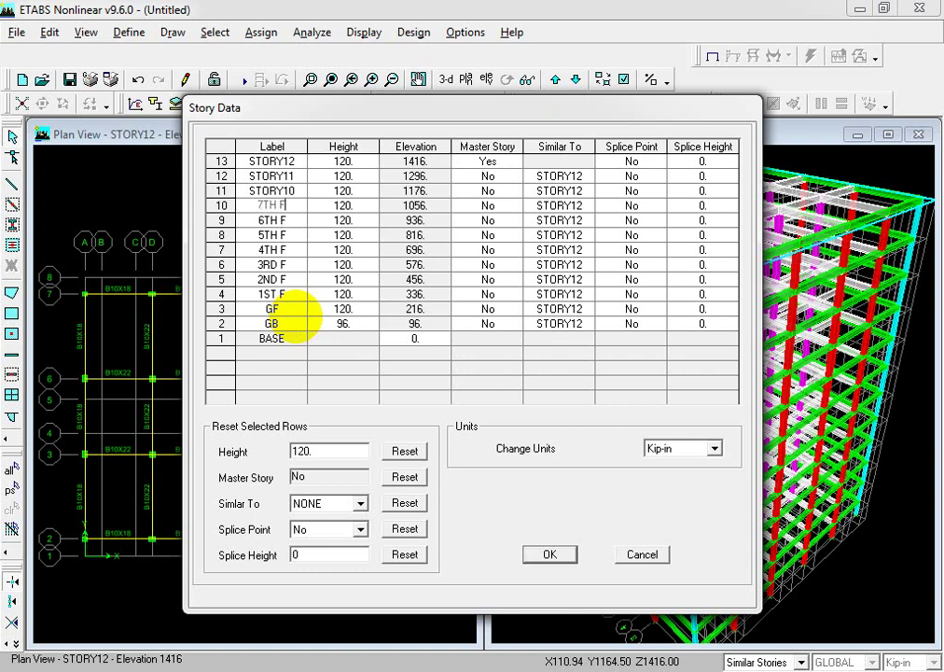
{"action": "type", "text": "H F"}
{"action": "key", "text": "Return"}
{"action": "key", "text": "Up"}
{"action": "type", "text": "8TH F"}
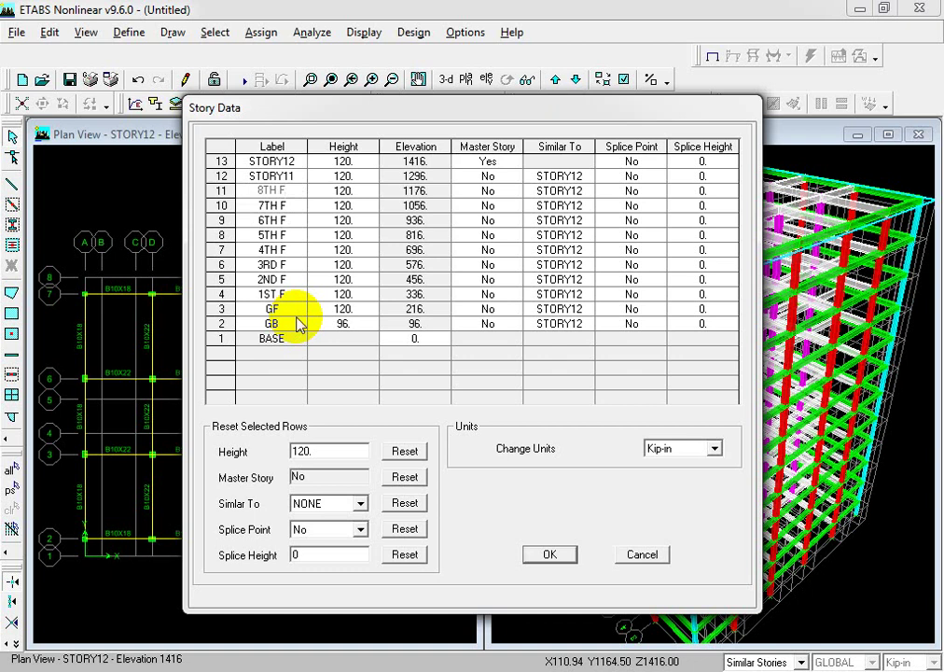
{"action": "key", "text": "Return"}
{"action": "key", "text": "Up"}
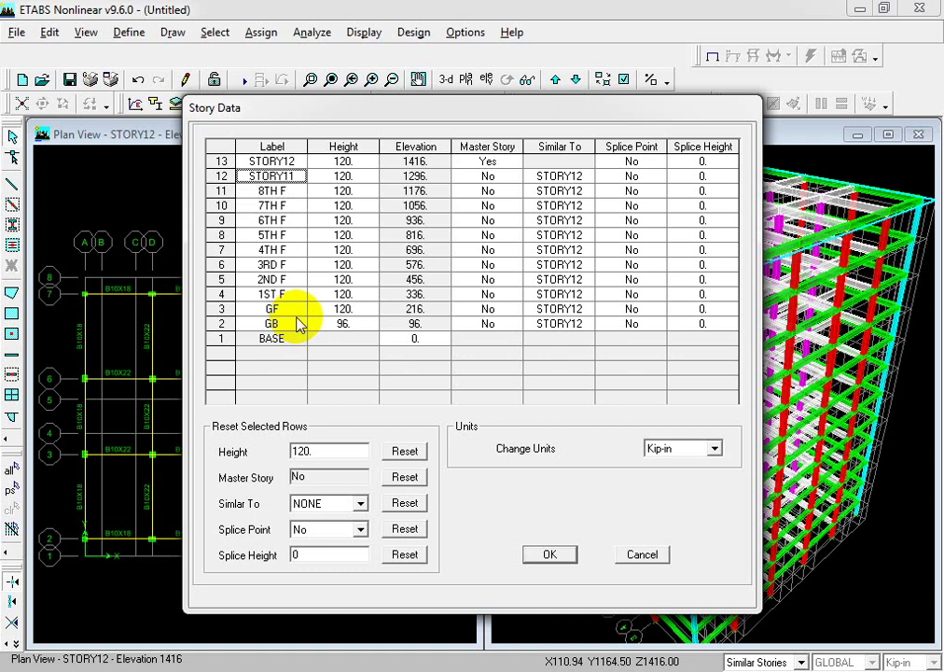
{"action": "type", "text": "9TH F"}
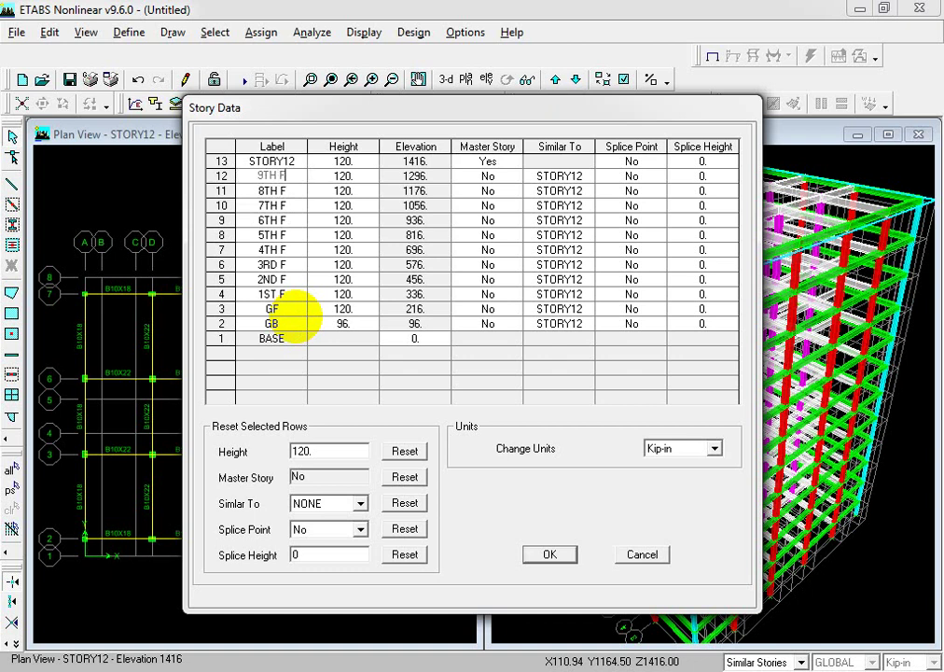
{"action": "key", "text": "Return"}
{"action": "key", "text": "Up"}
{"action": "type", "text": "10"}
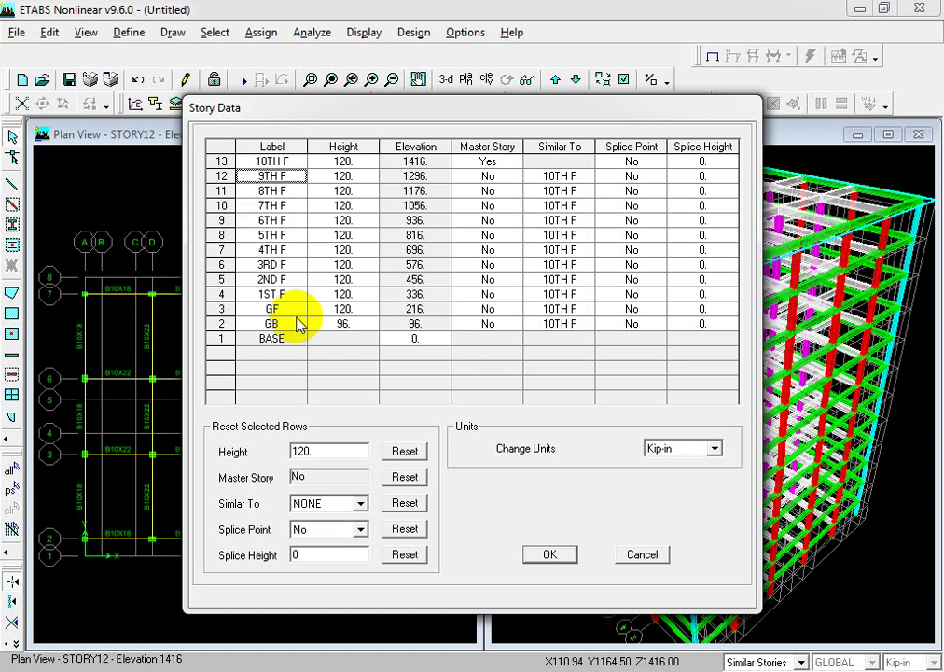
{"action": "left_click", "coordinate": [550, 558]}
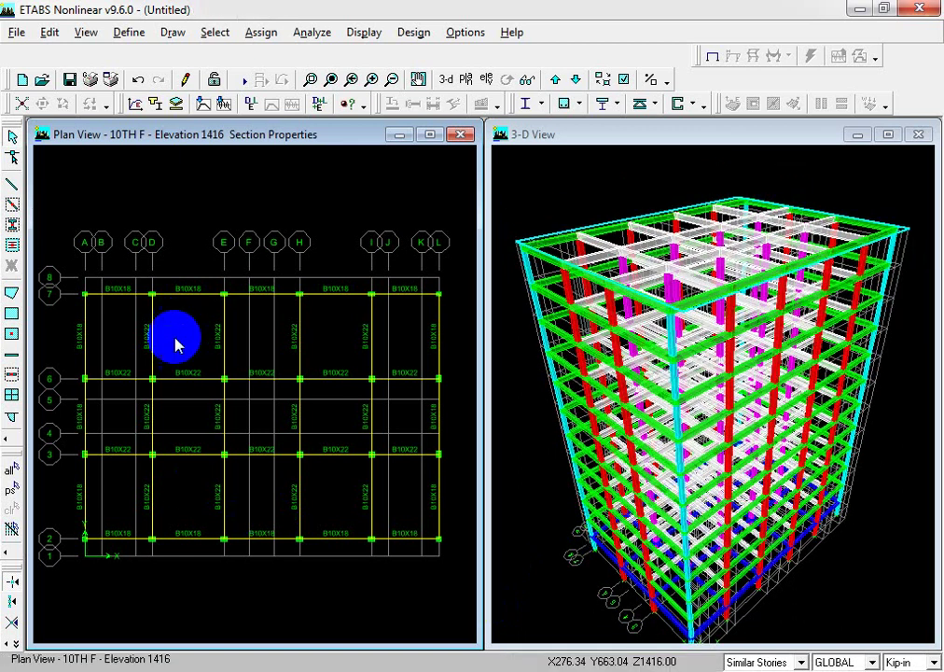
Modify the S55 slab section so that its type is Membrane
{"action": "left_click", "coordinate": [130, 32]}
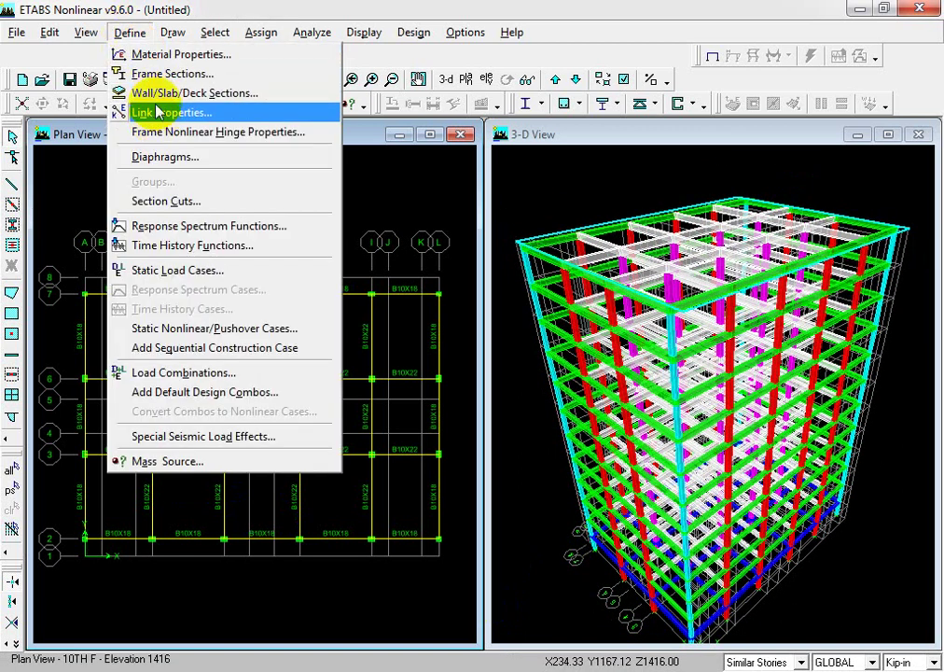
{"action": "left_click", "coordinate": [157, 91]}
{"action": "left_click", "coordinate": [341, 319]}
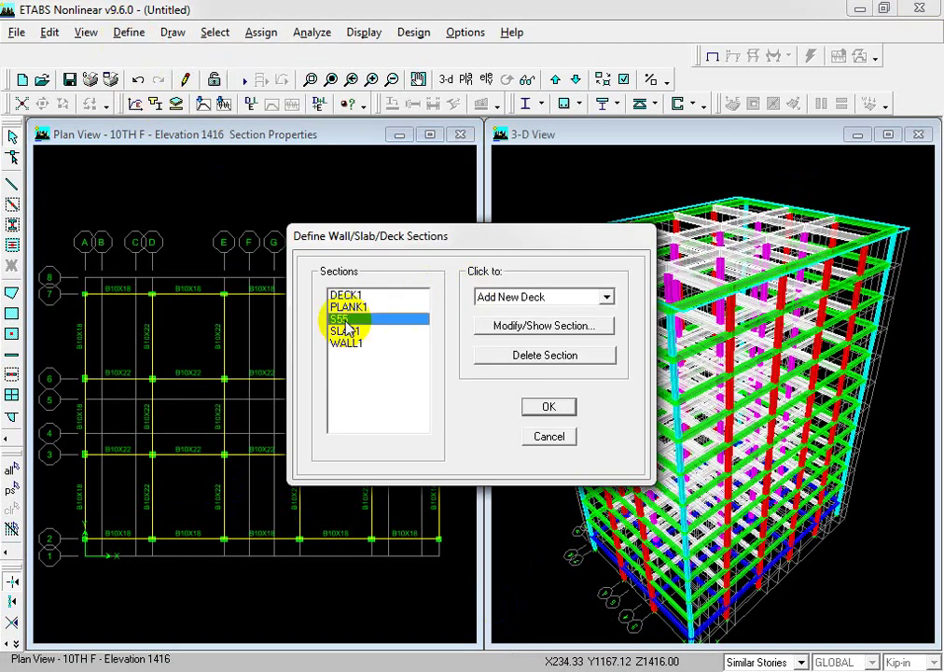
{"action": "left_click", "coordinate": [576, 328]}
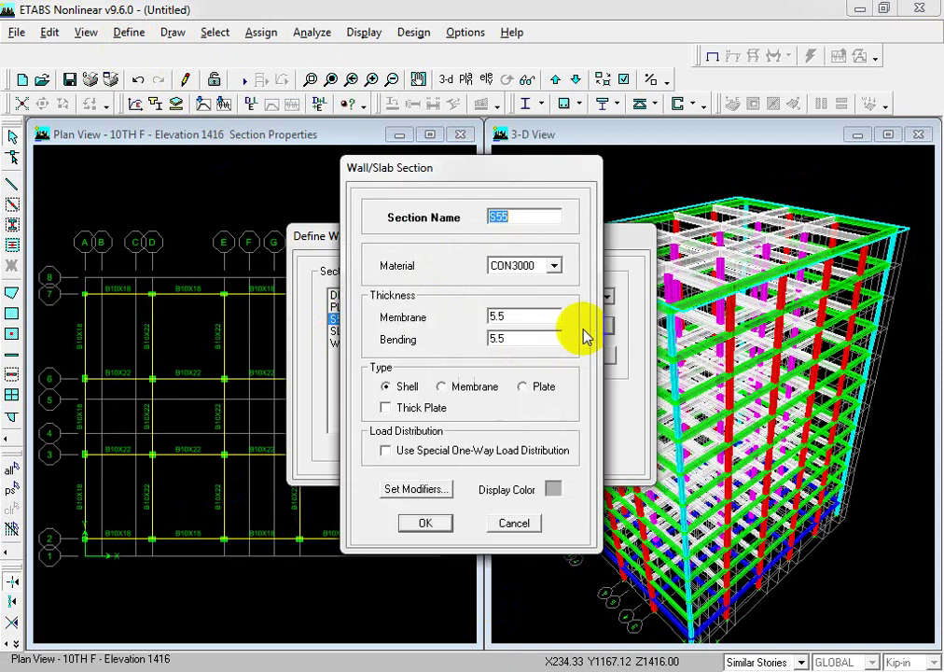
{"action": "left_click", "coordinate": [459, 393]}
{"action": "left_click", "coordinate": [408, 388]}
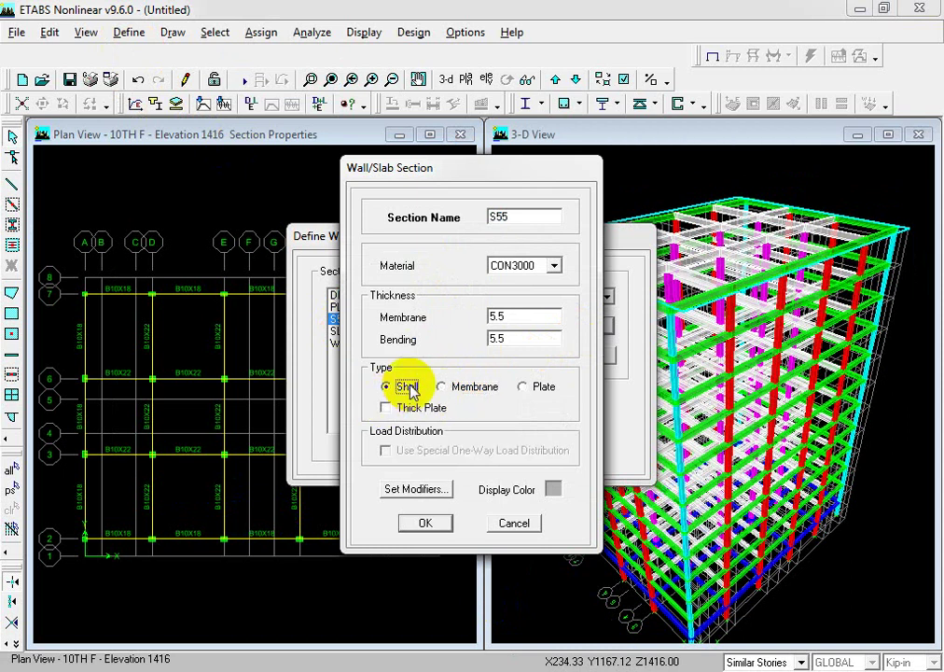
{"action": "left_click", "coordinate": [468, 387]}
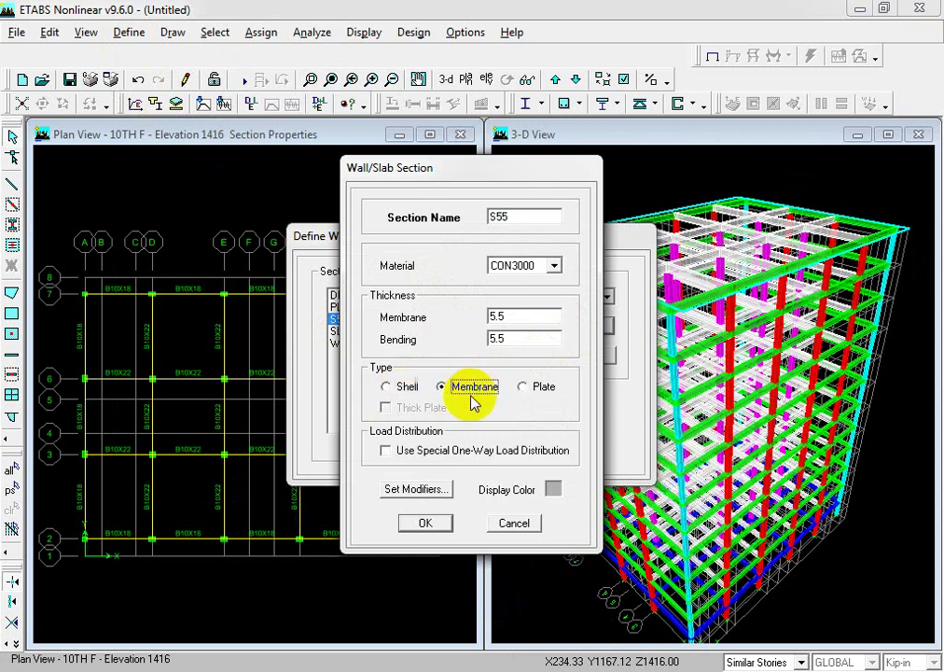
{"action": "left_click", "coordinate": [421, 525]}
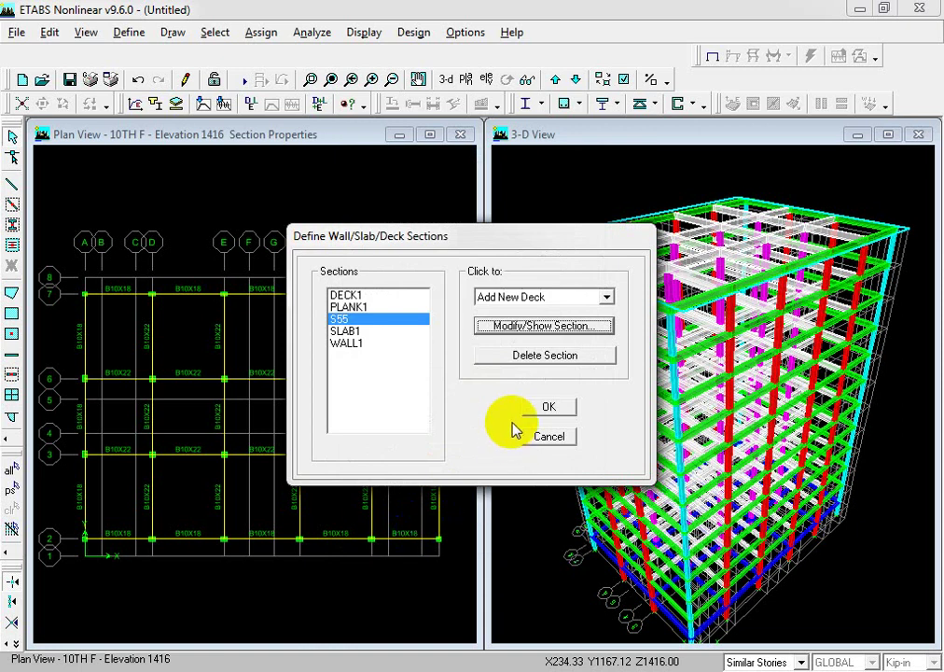
Review the type options of the S55 section, keep Membrane, and accept the wall/slab/deck section definitions
{"action": "left_click", "coordinate": [541, 327]}
{"action": "left_click", "coordinate": [478, 388]}
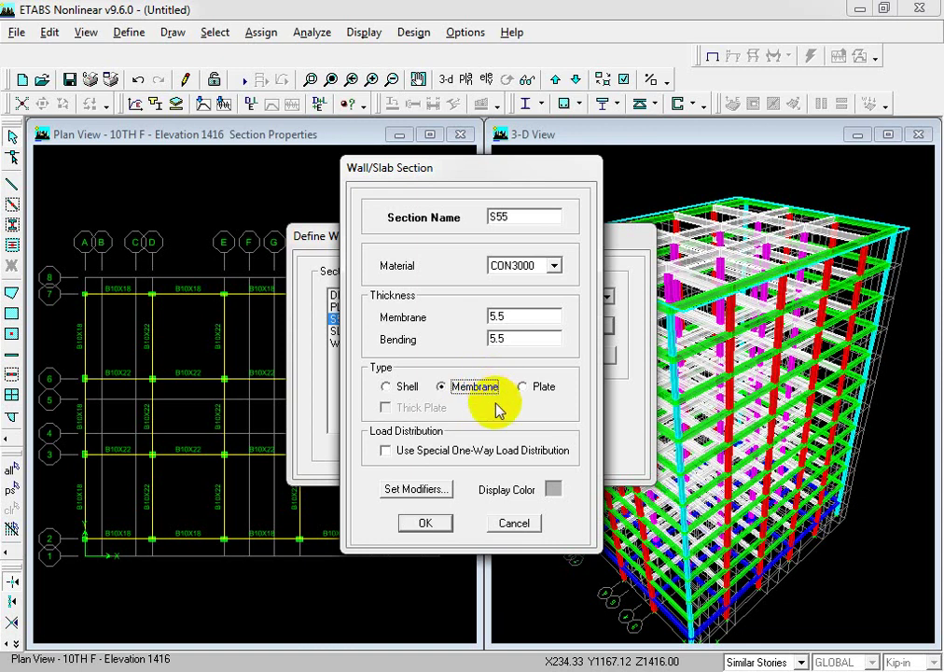
{"action": "left_click", "coordinate": [541, 390]}
{"action": "left_click", "coordinate": [489, 394]}
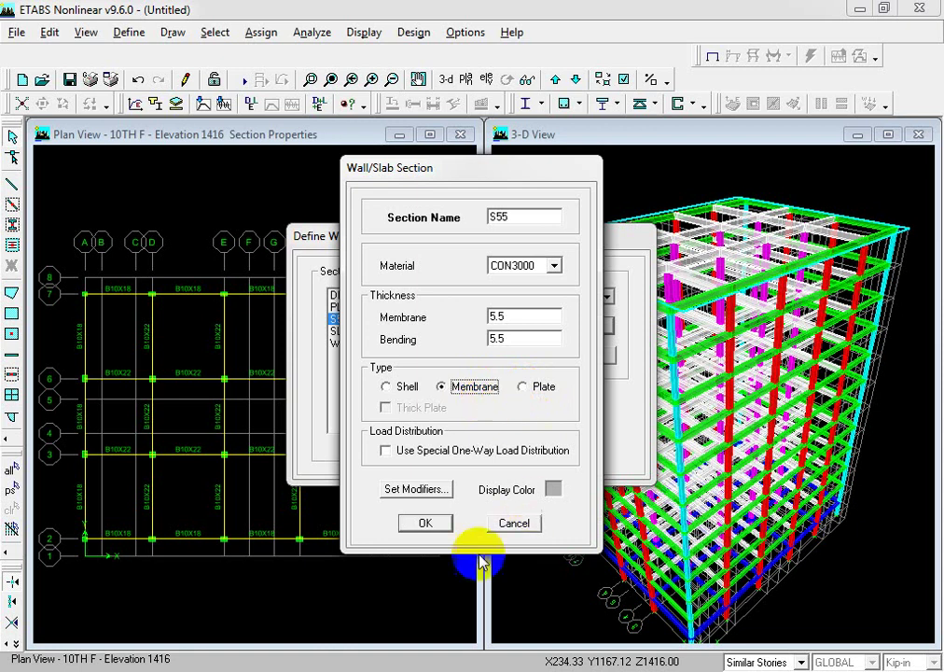
{"action": "left_click", "coordinate": [437, 530]}
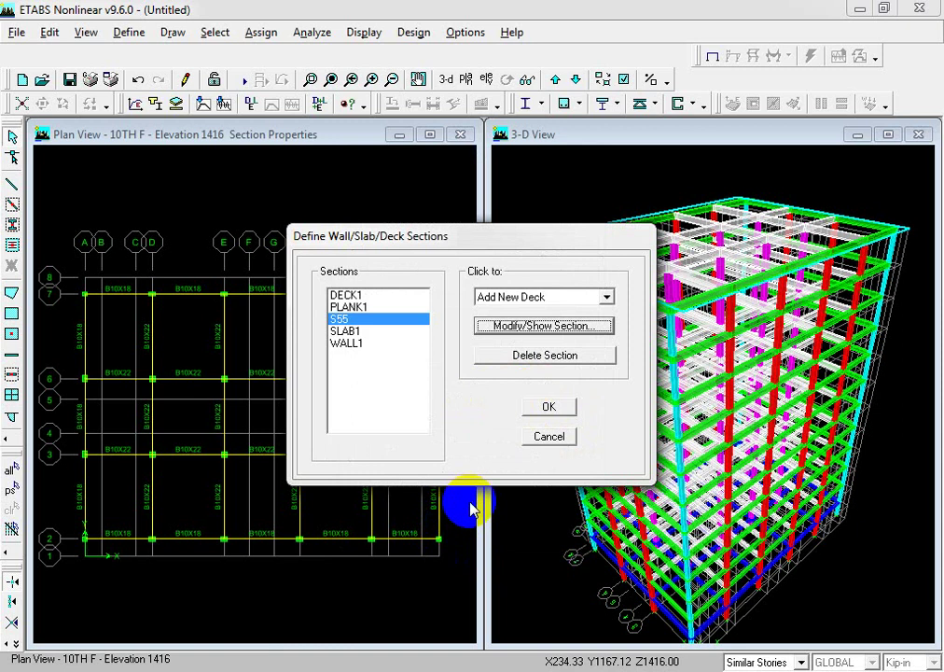
{"action": "left_click", "coordinate": [553, 326]}
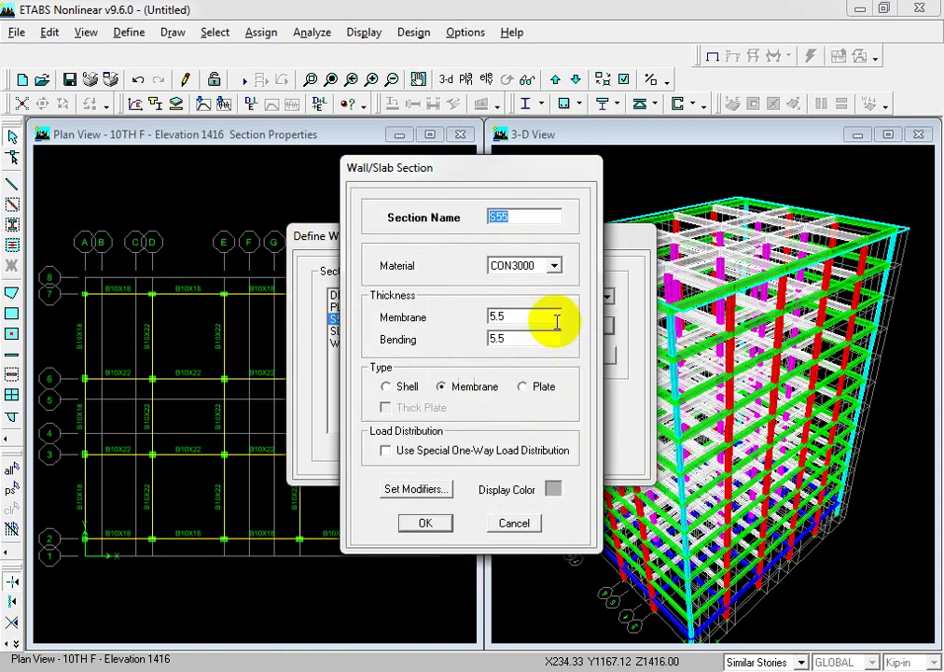
{"action": "left_click", "coordinate": [427, 523]}
{"action": "left_click", "coordinate": [545, 406]}
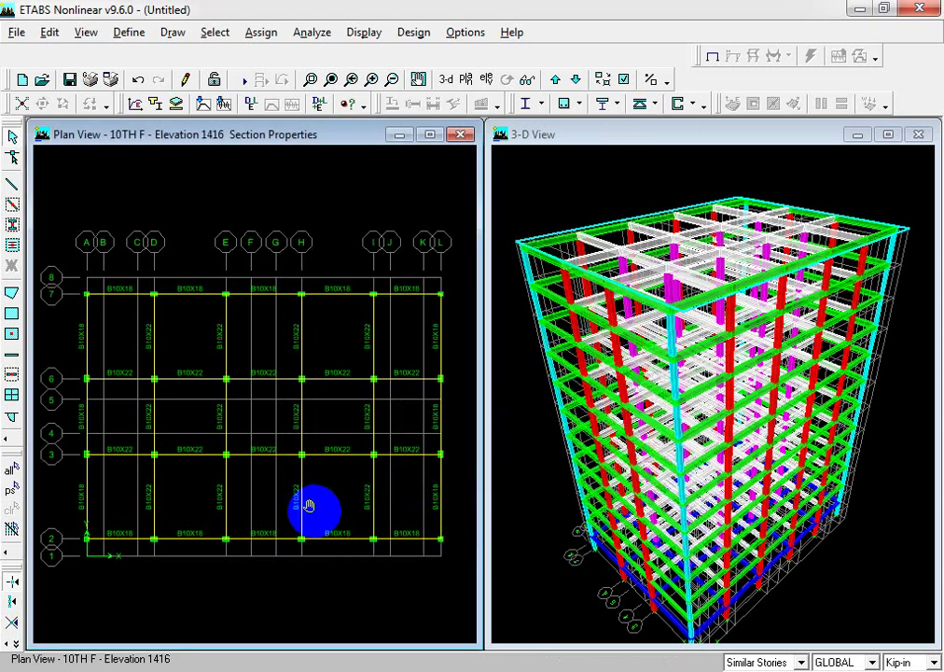
Set up area creation at click in the 10TH F plan view with the S55 slab property
{"action": "scroll", "coordinate": [319, 510], "scroll_direction": "down", "scroll_amount": 1}
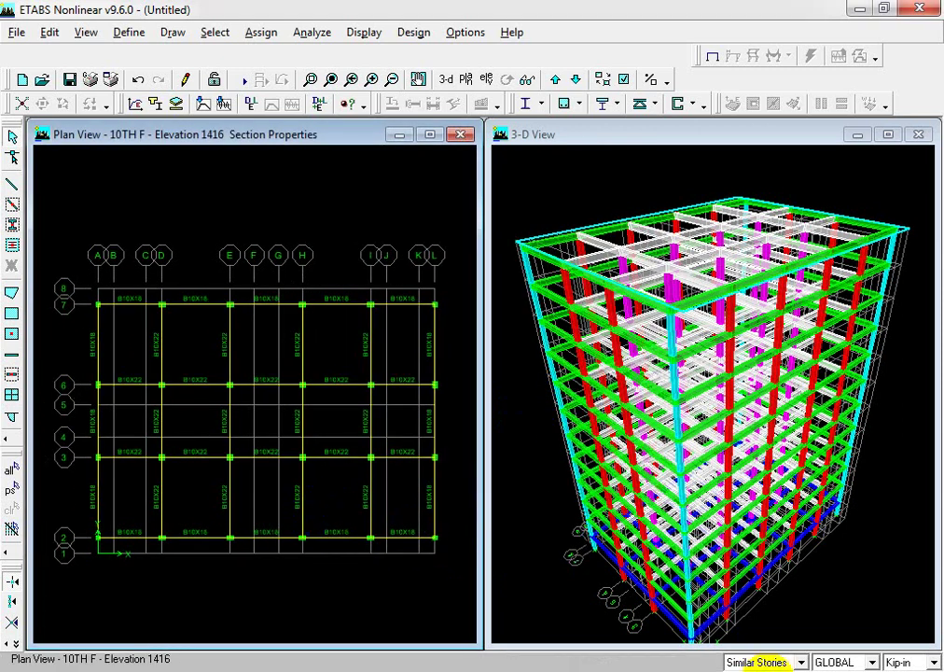
{"action": "left_click", "coordinate": [525, 586]}
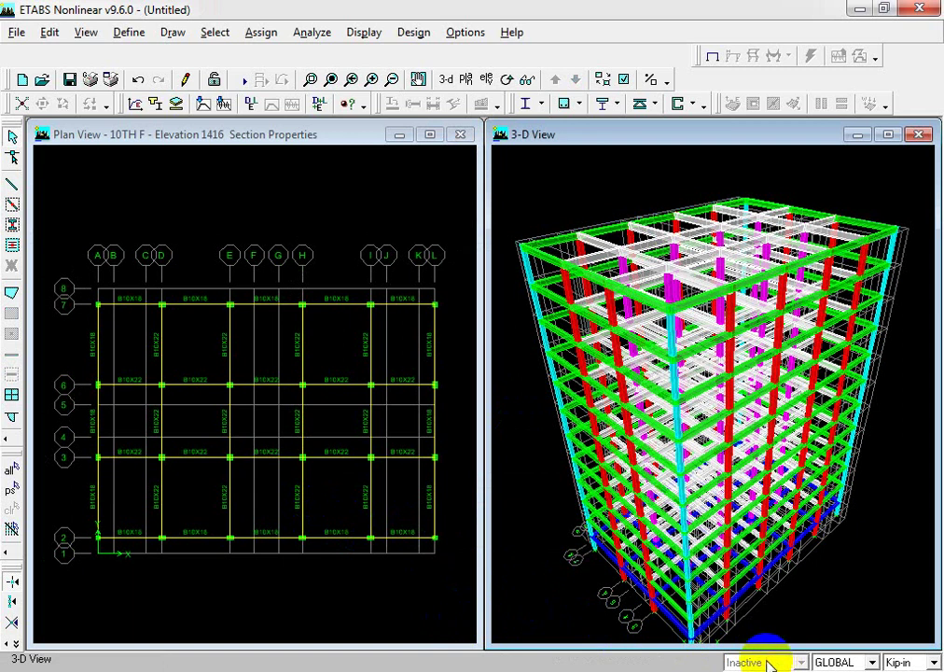
{"action": "left_click", "coordinate": [285, 146]}
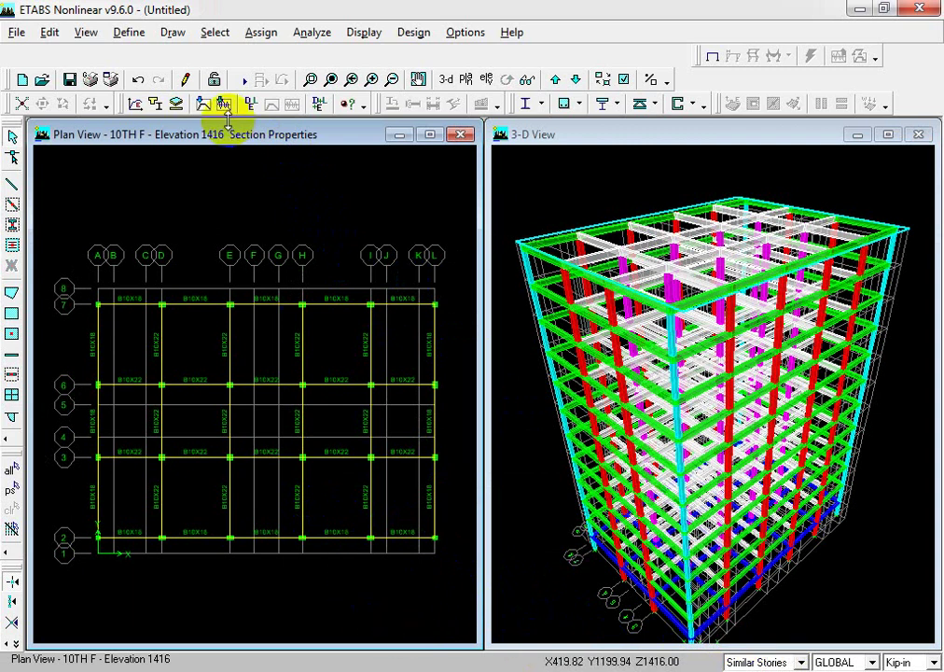
{"action": "left_click", "coordinate": [174, 32]}
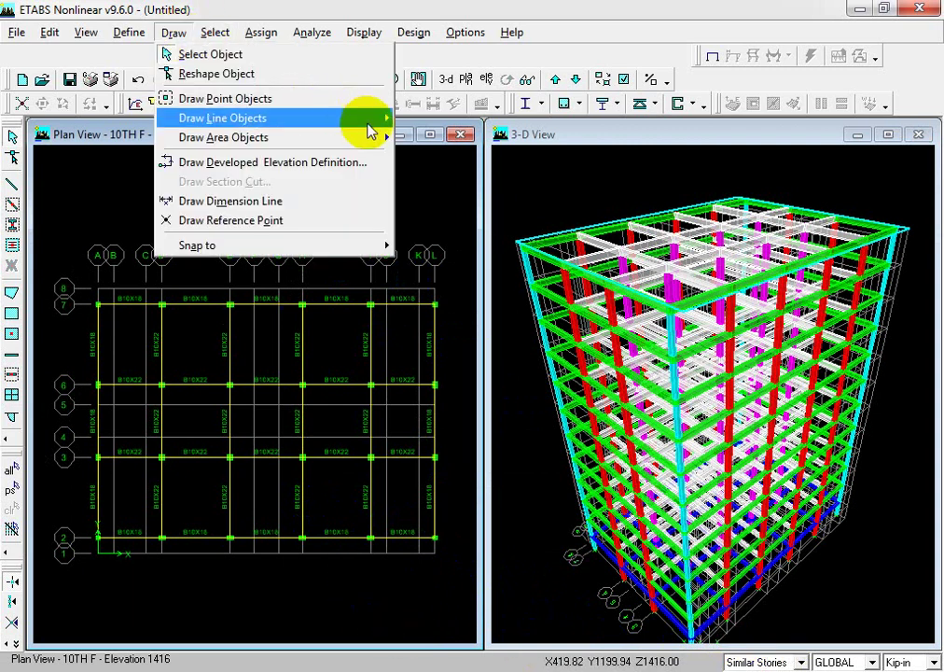
{"action": "mouse_move", "coordinate": [375, 140]}
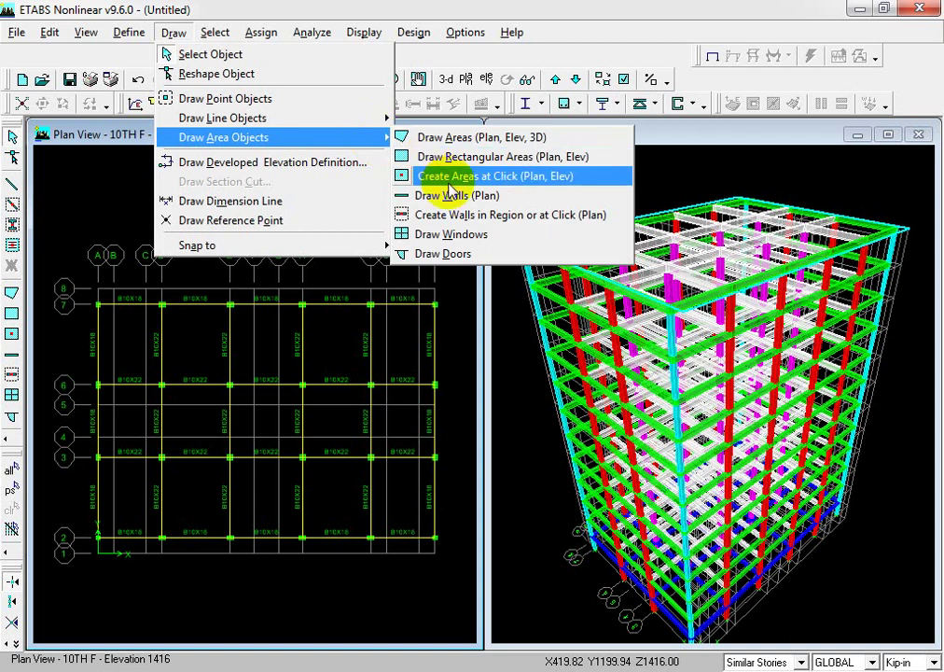
{"action": "left_click", "coordinate": [452, 186]}
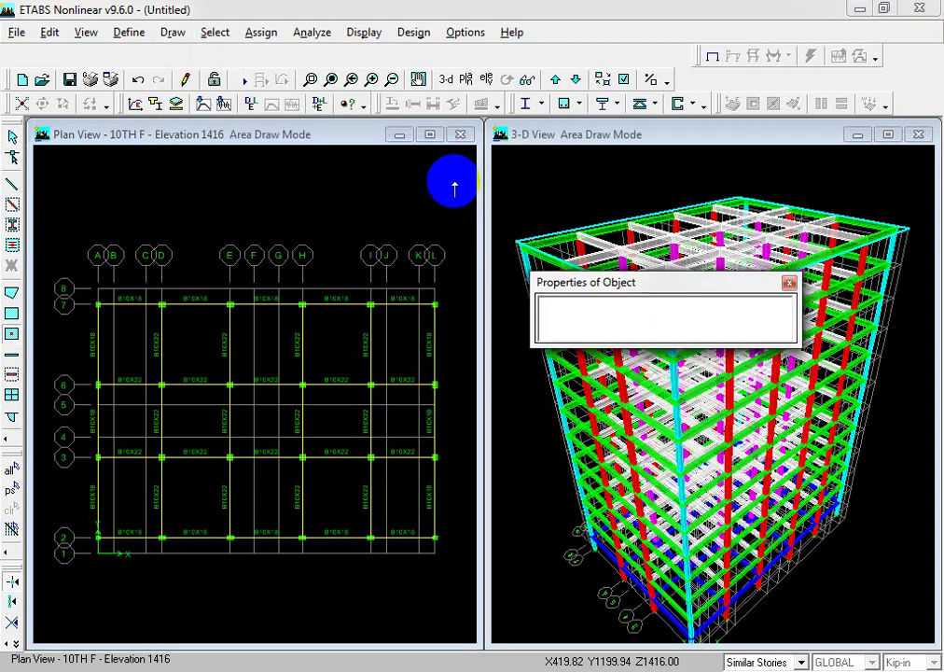
{"action": "left_click", "coordinate": [749, 310]}
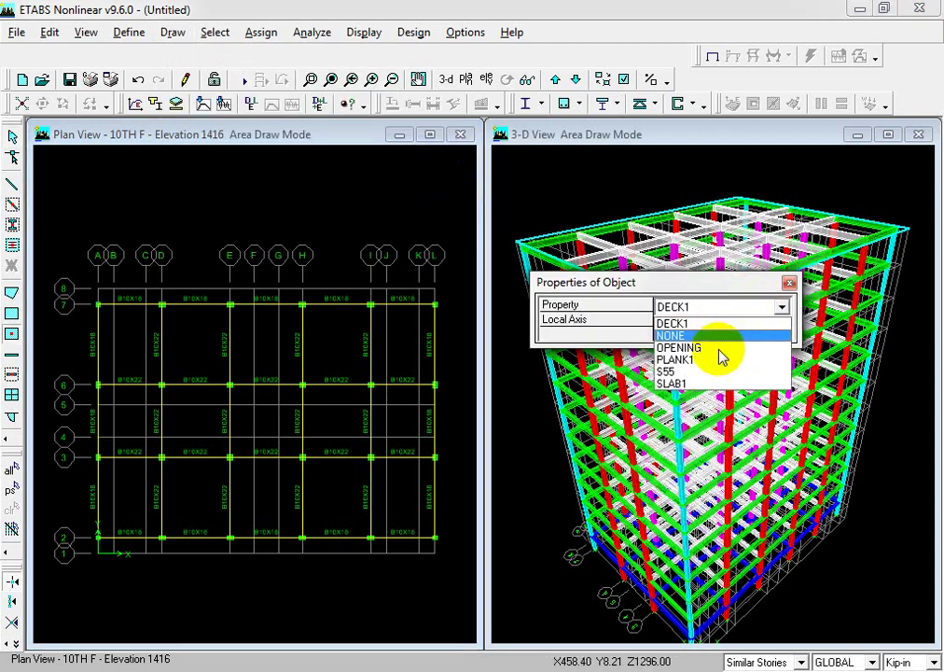
{"action": "left_click", "coordinate": [701, 372]}
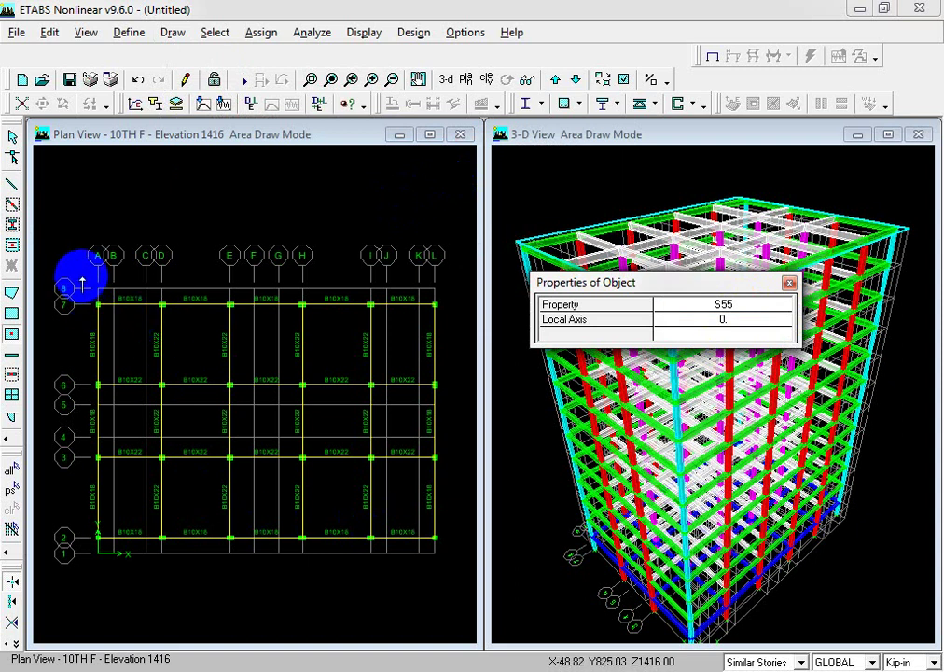
Try to create S55 slab areas across the whole plan grid on similar stories, and undo them
{"action": "left_click_drag", "start_coordinate": [81, 275], "coordinate": [447, 564]}
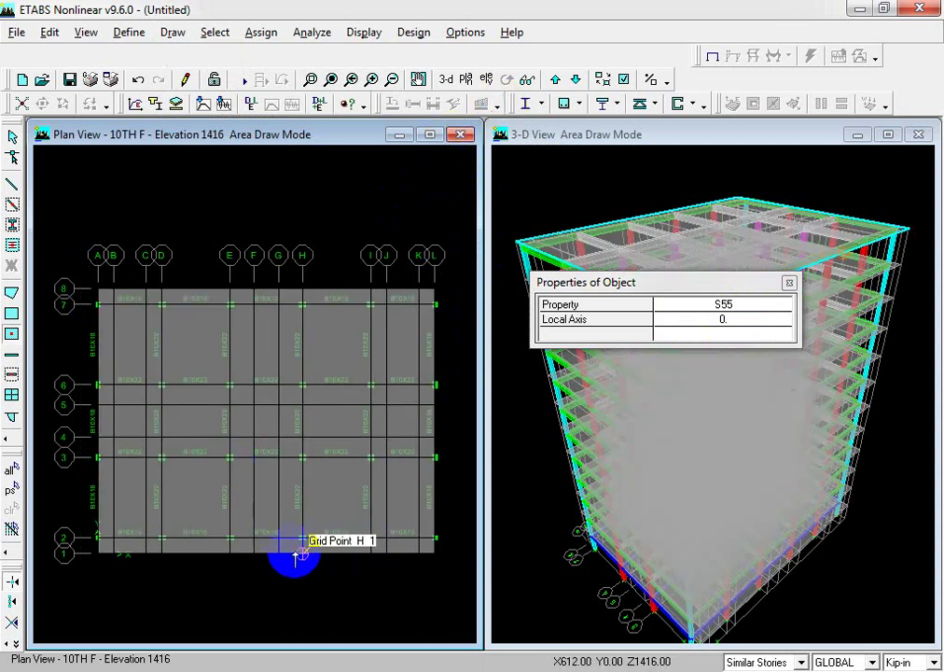
{"action": "left_click", "coordinate": [292, 530]}
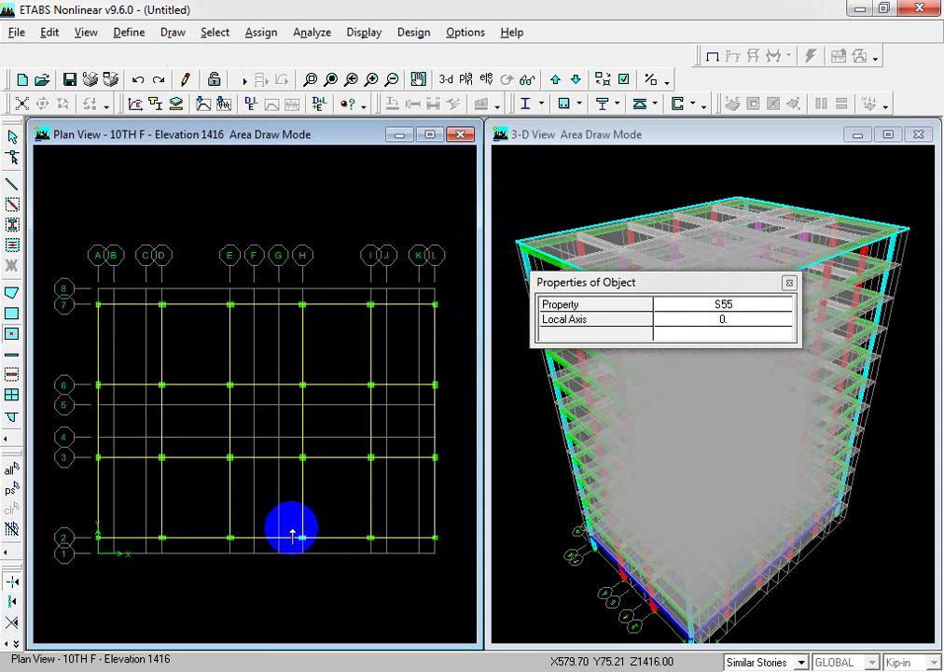
{"action": "mouse_move", "coordinate": [81, 270]}
{"action": "left_mouse_down"}
{"action": "mouse_move", "coordinate": [339, 456]}
{"action": "mouse_move", "coordinate": [467, 582]}
{"action": "mouse_move", "coordinate": [71, 241]}
{"action": "left_mouse_up"}
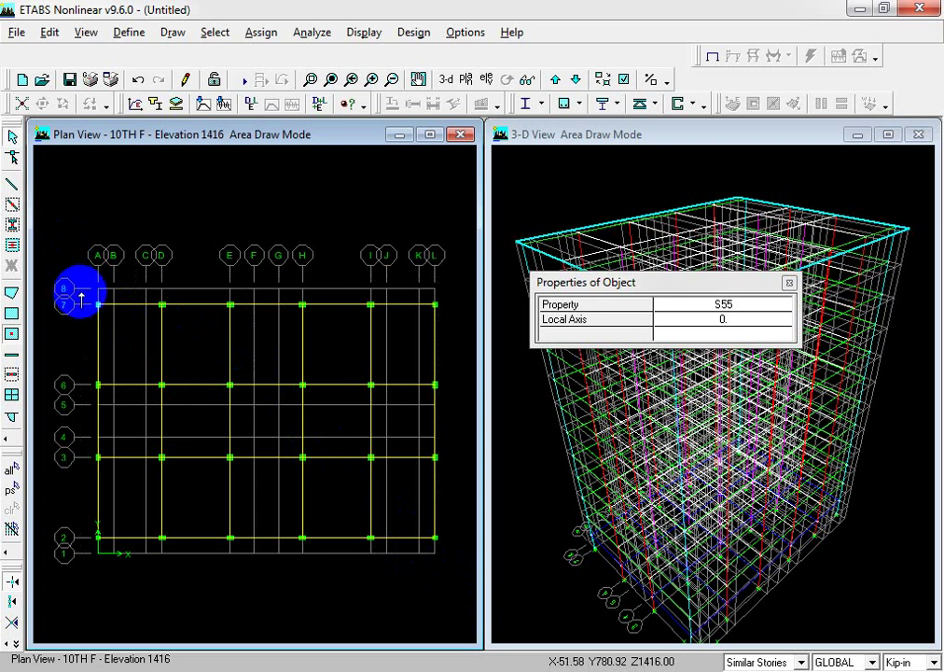
Create S55 slabs over the 10TH F plan between grids 2 and 7, plus the B–C and J–K panels at grids 1–2 and 7–8
{"action": "left_click_drag", "start_coordinate": [81, 292], "coordinate": [466, 550]}
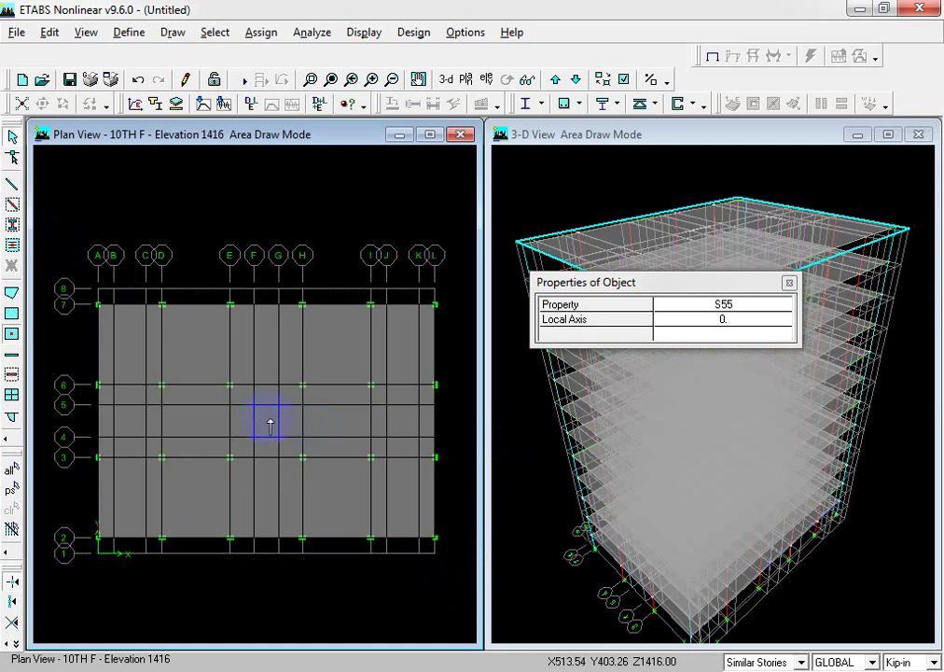
{"action": "left_click", "coordinate": [401, 297]}
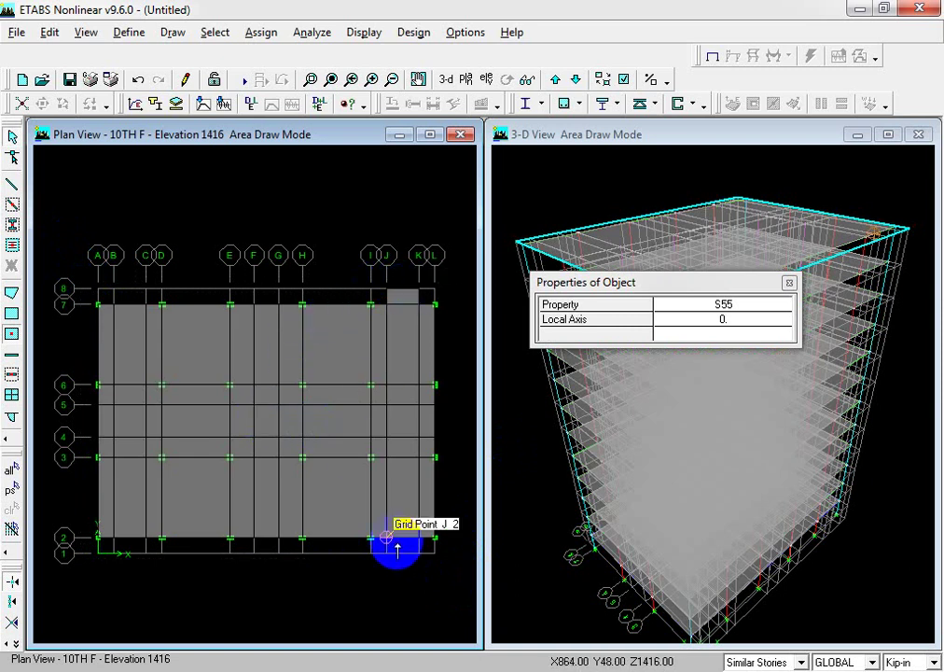
{"action": "left_click", "coordinate": [399, 543]}
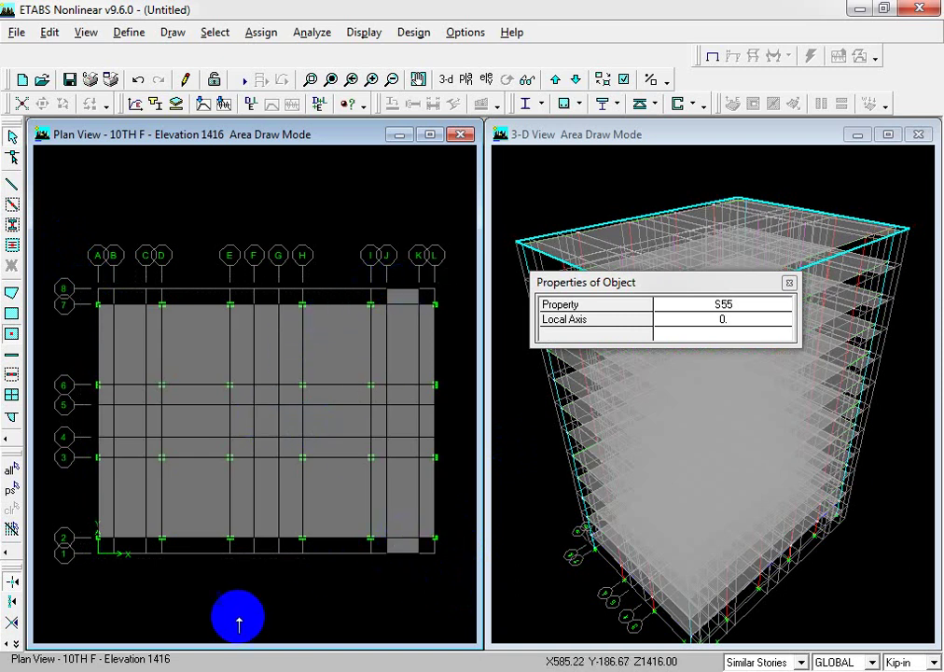
{"action": "left_click", "coordinate": [128, 544]}
{"action": "left_click", "coordinate": [131, 293]}
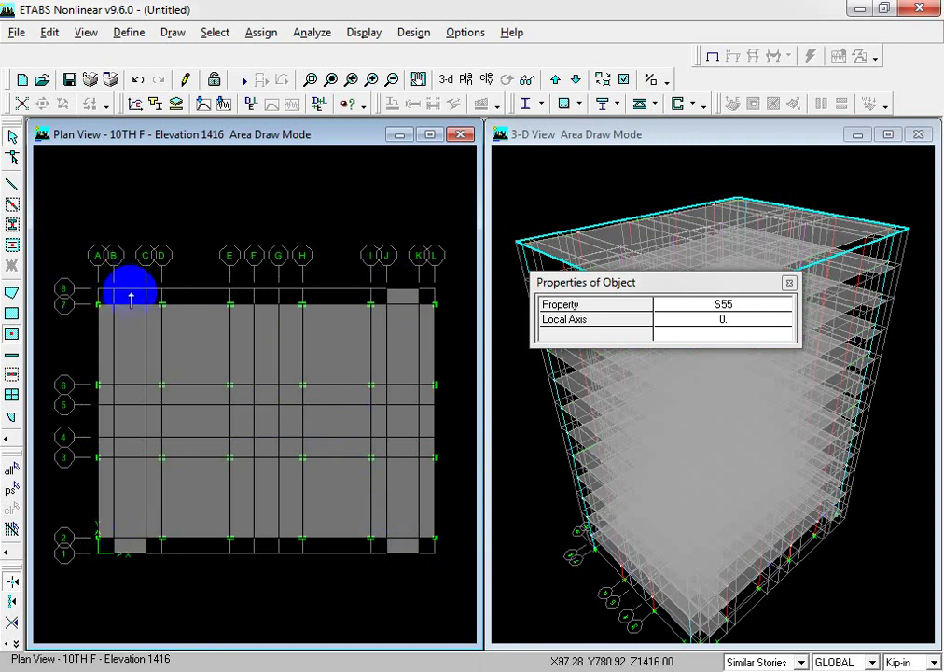
{"action": "left_click", "coordinate": [12, 137]}
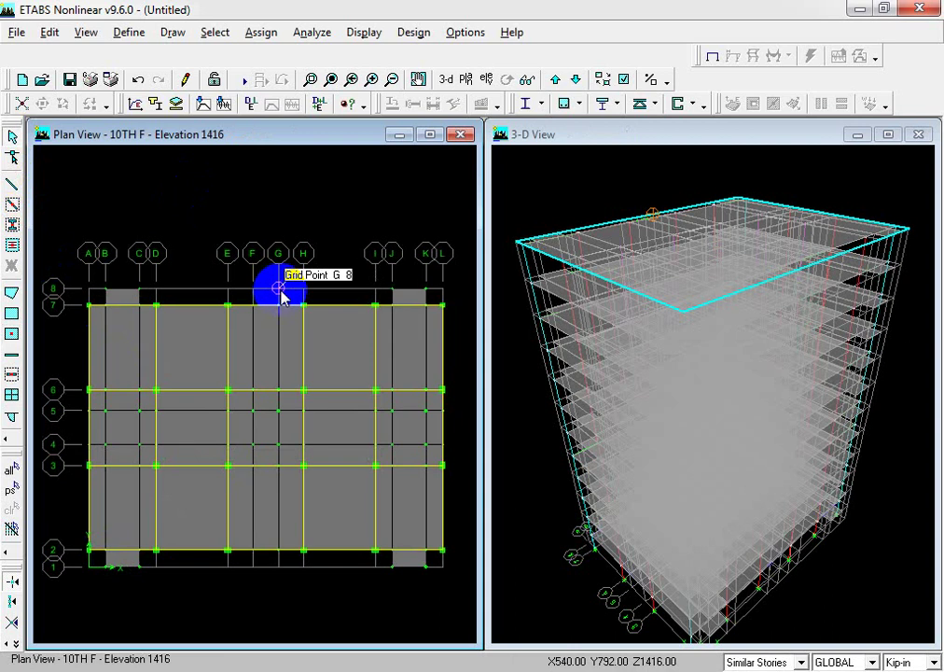
Show the members extruded in the 3-D view and select all slab areas with section S55
{"action": "left_click", "coordinate": [558, 472]}
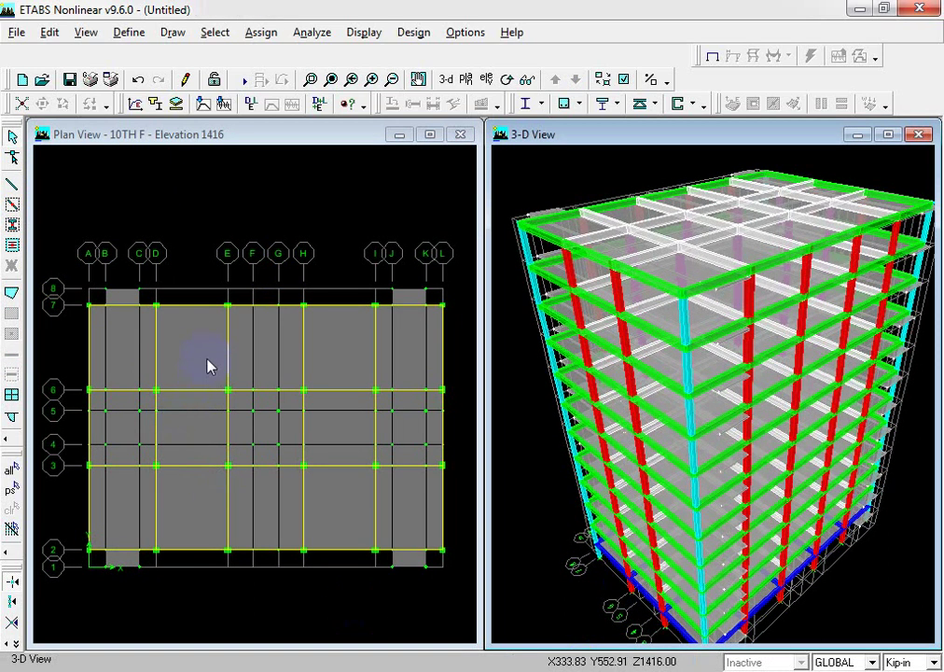
{"action": "left_click", "coordinate": [184, 233]}
{"action": "left_click", "coordinate": [215, 32]}
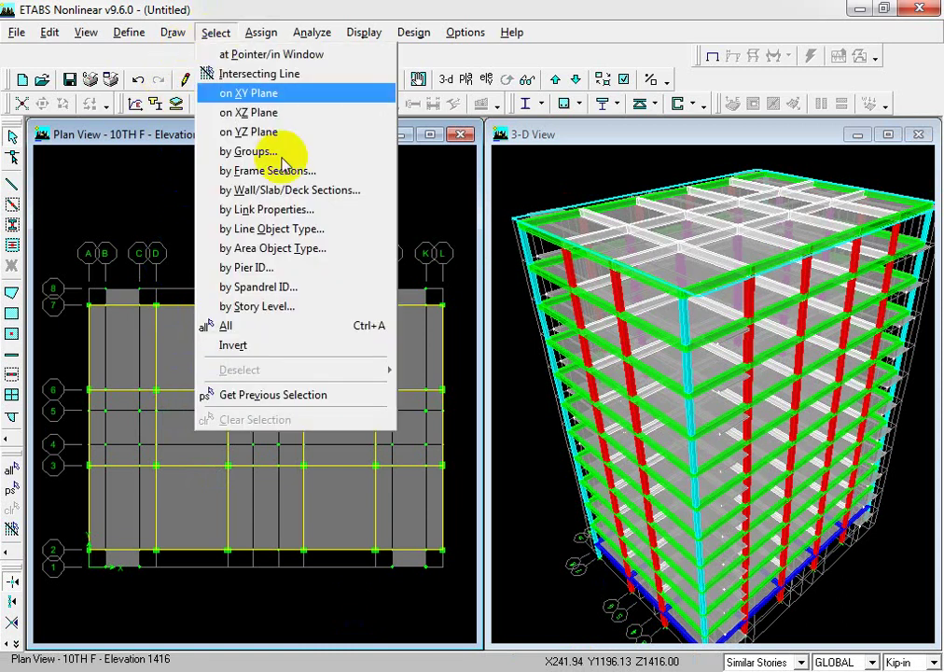
{"action": "left_click", "coordinate": [294, 189]}
{"action": "left_click", "coordinate": [401, 334]}
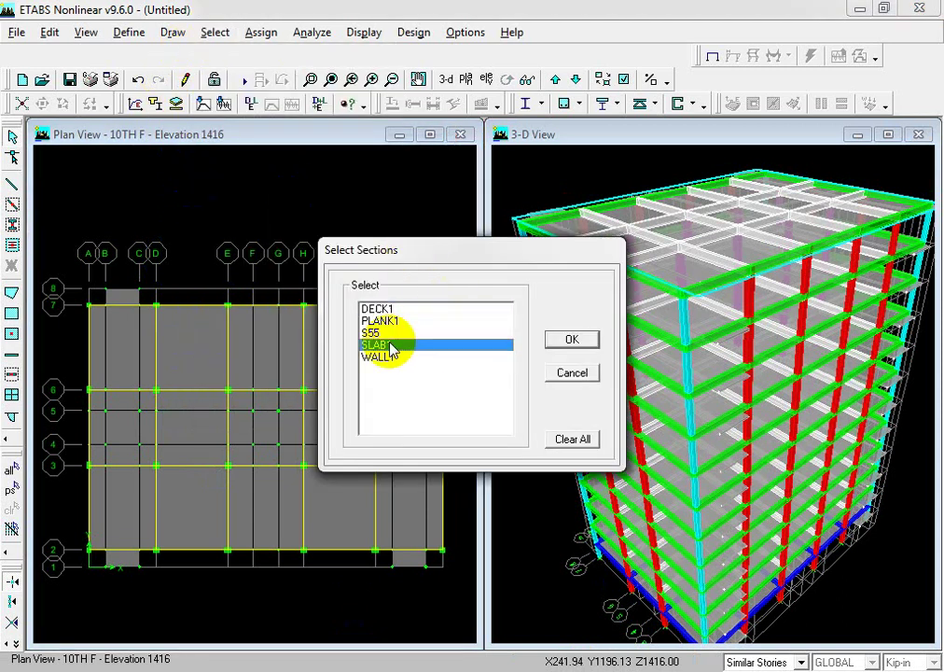
{"action": "left_click", "coordinate": [571, 338]}
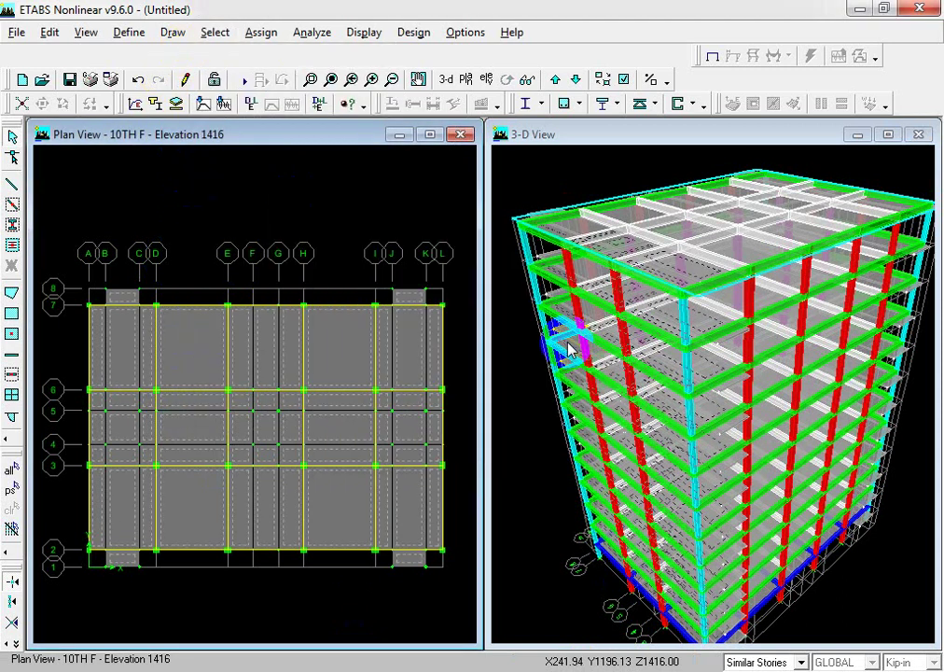
Deselect the slabs on stories 10TH F through 1ST F and delete the slabs still selected below them
{"action": "left_click", "coordinate": [245, 32]}
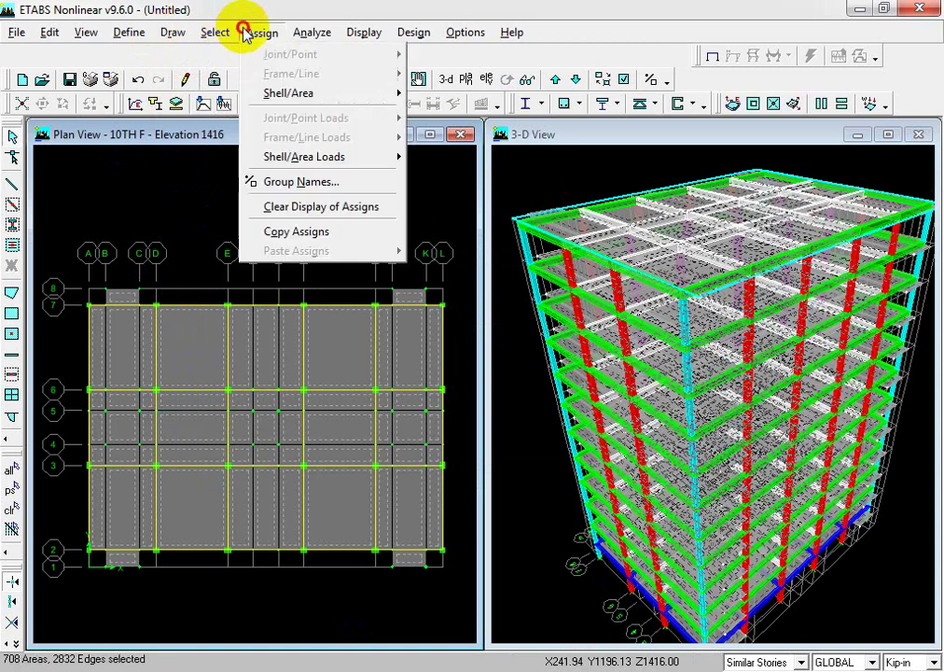
{"action": "mouse_move", "coordinate": [216, 34]}
{"action": "mouse_move", "coordinate": [377, 371]}
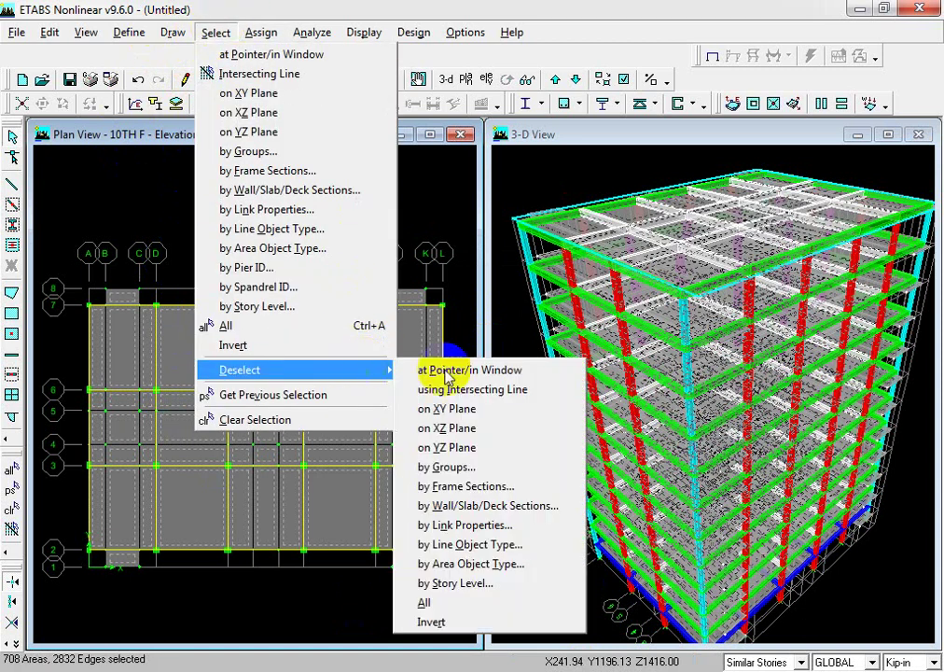
{"action": "left_click", "coordinate": [457, 583]}
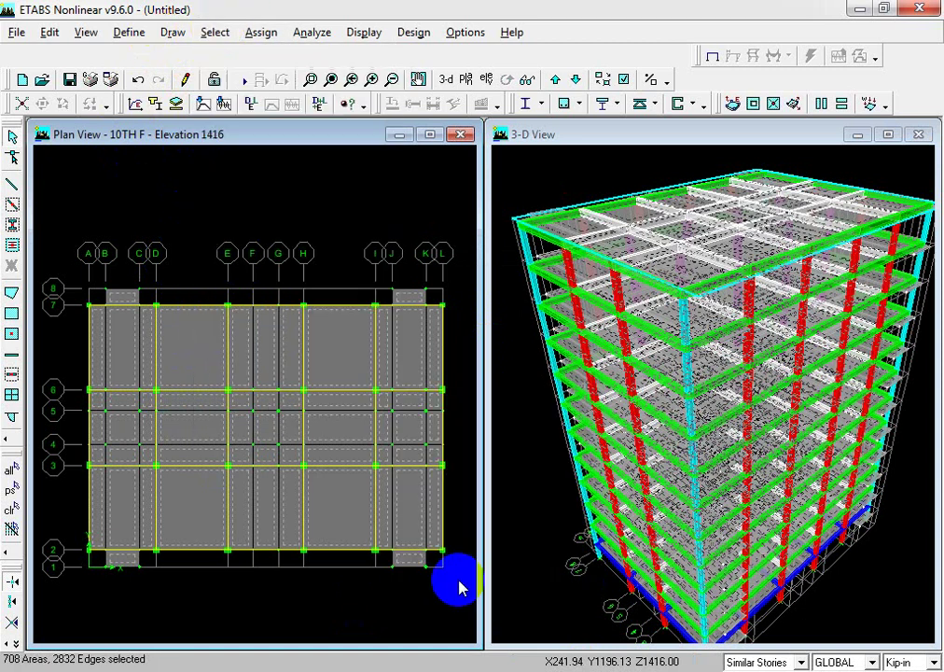
{"action": "left_click_drag", "start_coordinate": [371, 330], "coordinate": [385, 420]}
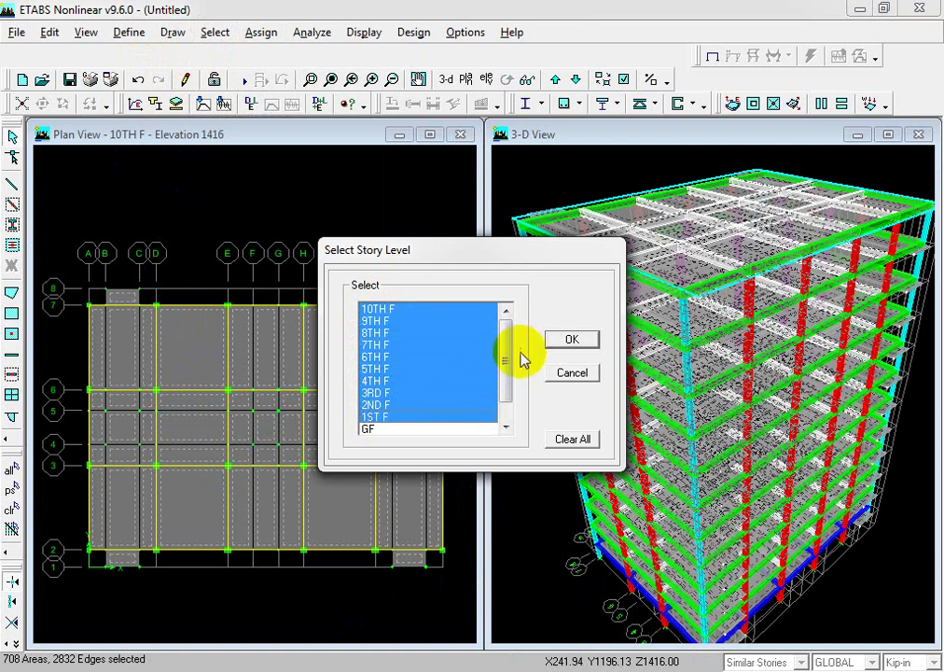
{"action": "left_click_drag", "start_coordinate": [509, 382], "coordinate": [424, 423]}
{"action": "left_click", "coordinate": [570, 338]}
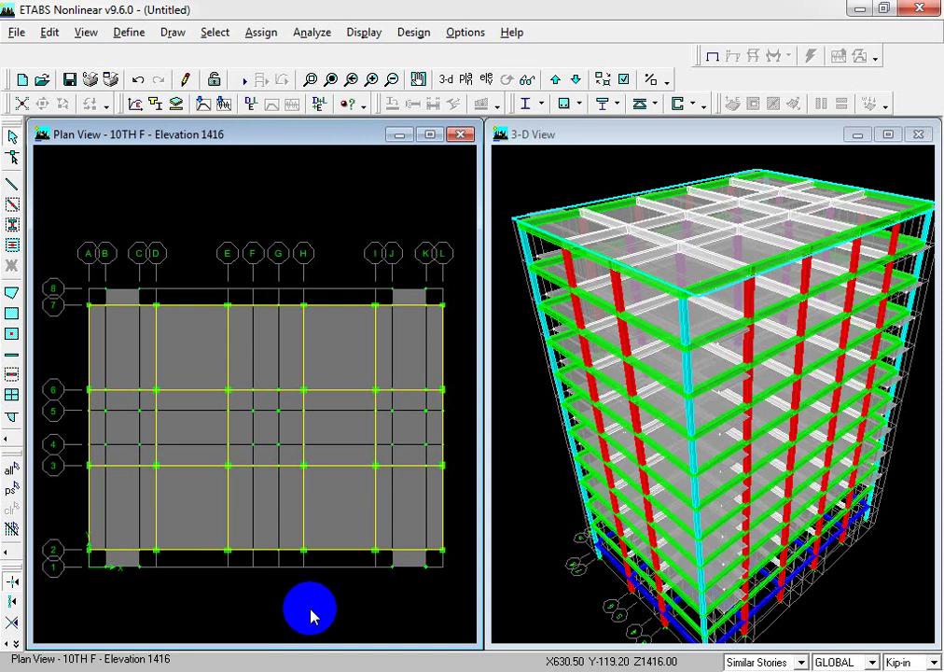
Switch to the Word document 03_CC students.docx and read the slab deletion instructions and the shear wall definition section
{"action": "left_click", "coordinate": [546, 671]}
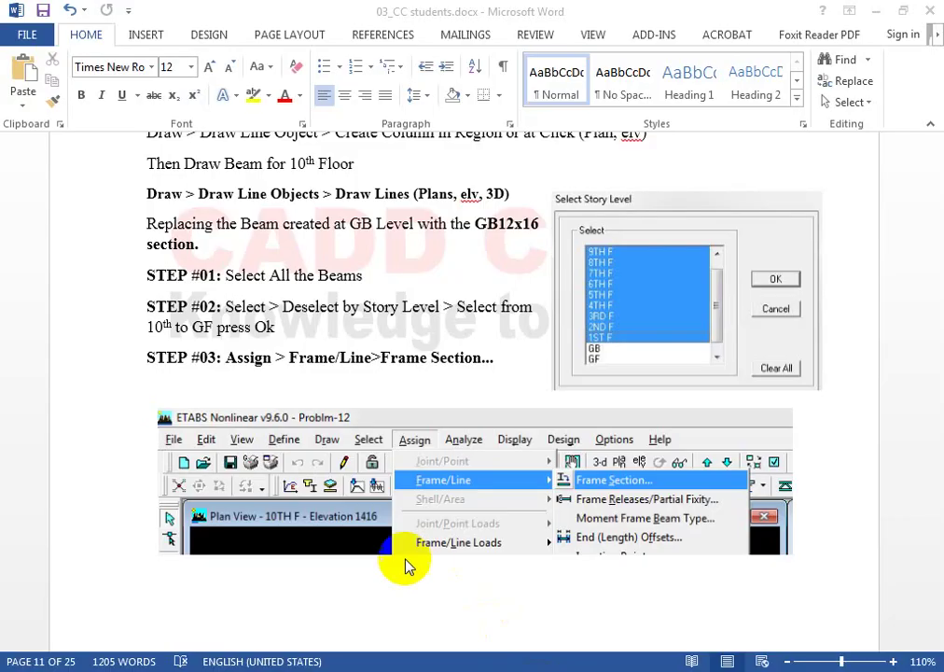
{"action": "scroll", "coordinate": [392, 377], "scroll_direction": "down", "scroll_amount": 10}
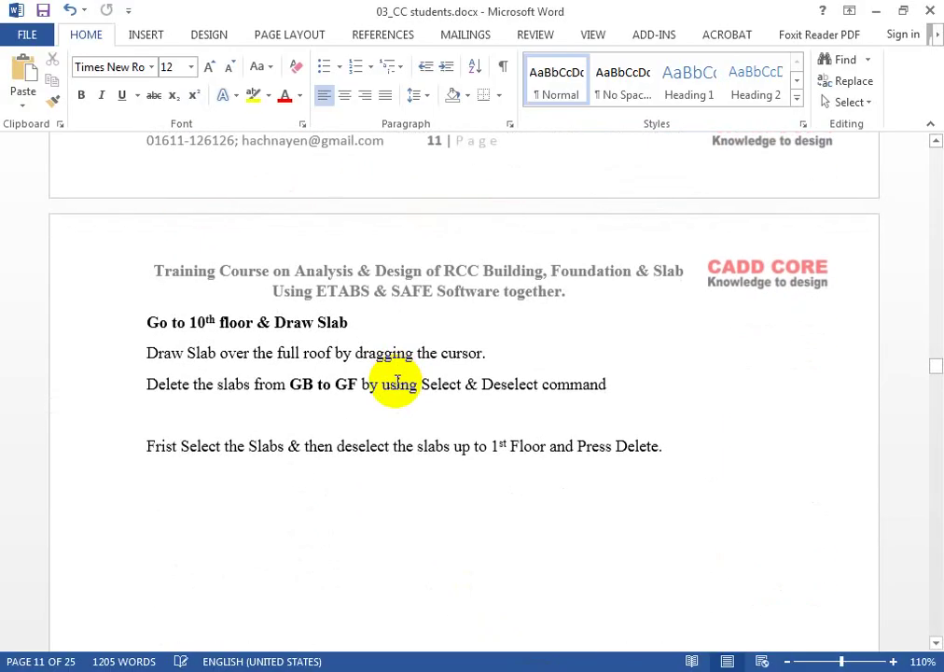
{"action": "scroll", "coordinate": [397, 386], "scroll_direction": "down", "scroll_amount": 5}
{"action": "scroll", "coordinate": [397, 384], "scroll_direction": "up", "scroll_amount": 3}
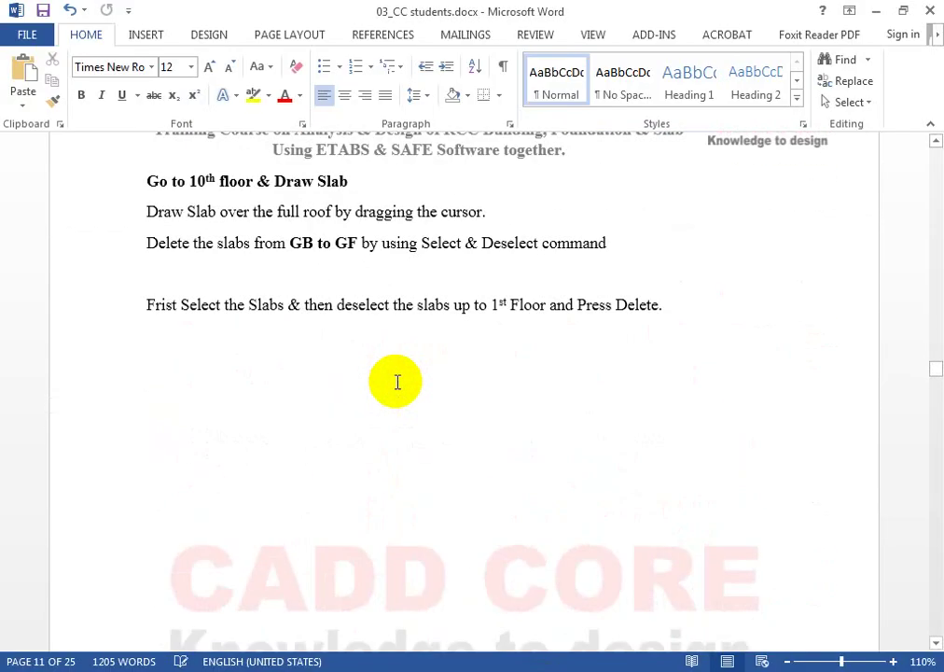
{"action": "left_click", "coordinate": [588, 307]}
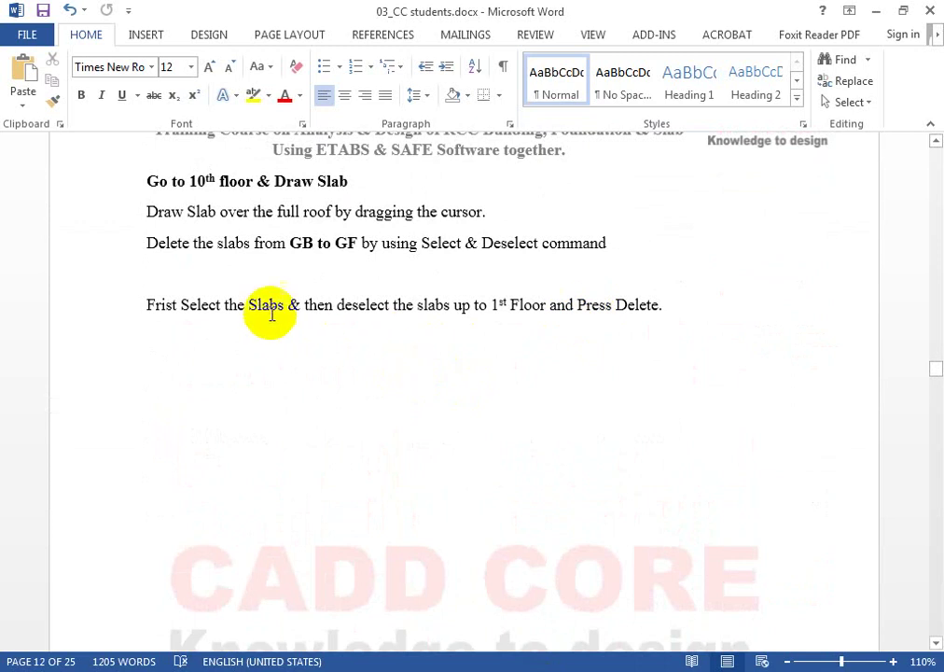
{"action": "left_click_drag", "start_coordinate": [182, 306], "coordinate": [658, 308]}
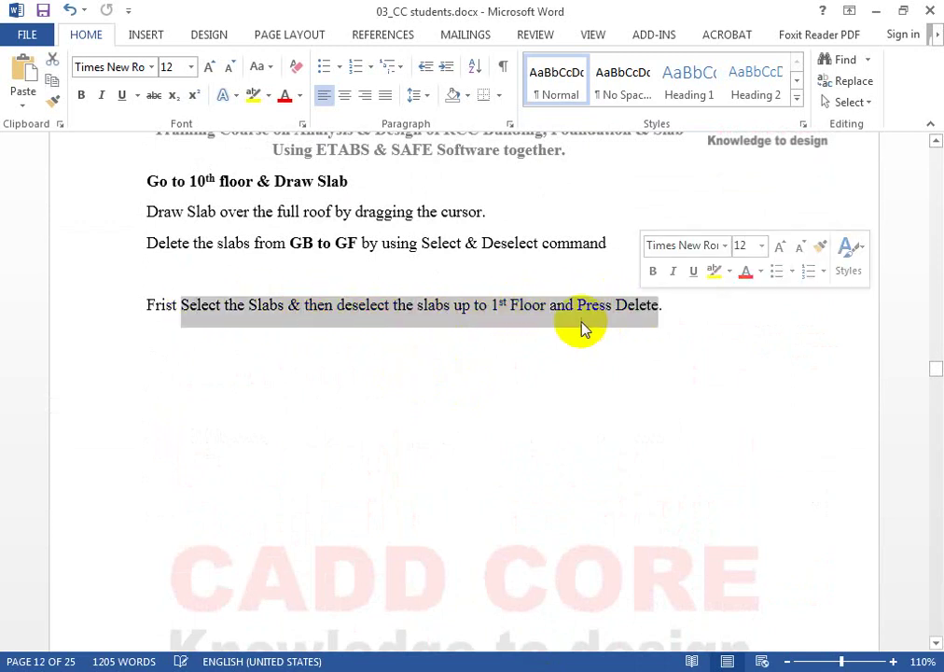
{"action": "scroll", "coordinate": [430, 453], "scroll_direction": "down", "scroll_amount": 12}
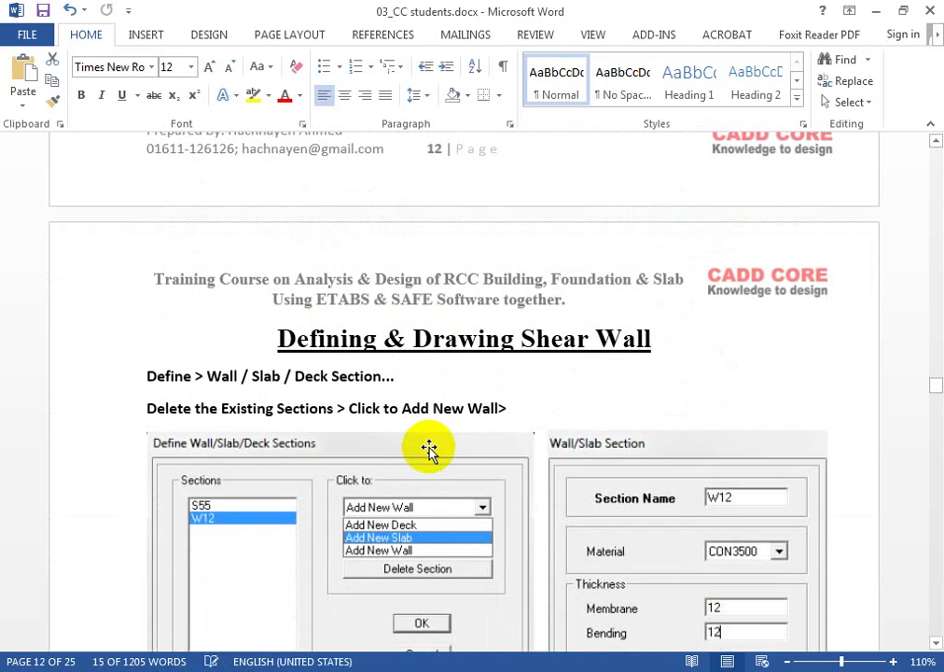
{"action": "scroll", "coordinate": [428, 450], "scroll_direction": "down", "scroll_amount": 3}
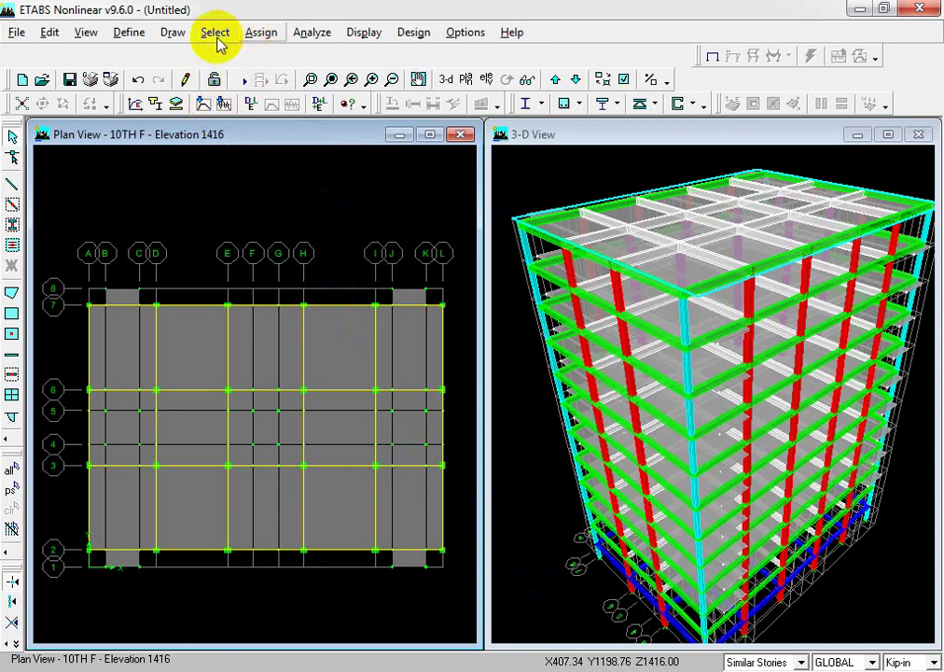
Switch back to ETABS and add a new wall section named W12 with material CON3500
{"action": "left_click", "coordinate": [131, 33]}
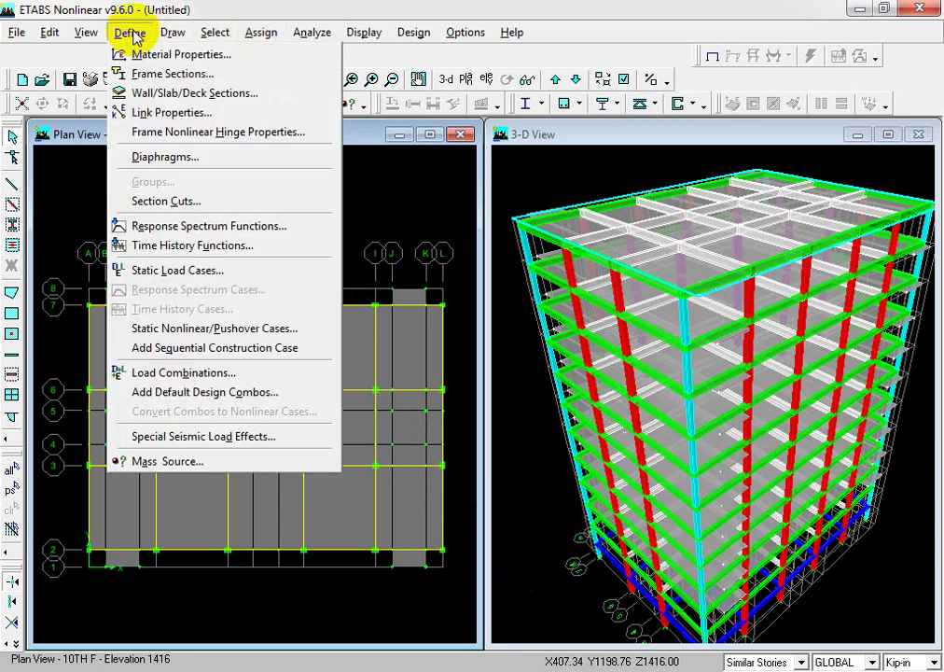
{"action": "left_click", "coordinate": [200, 97]}
{"action": "left_click", "coordinate": [528, 296]}
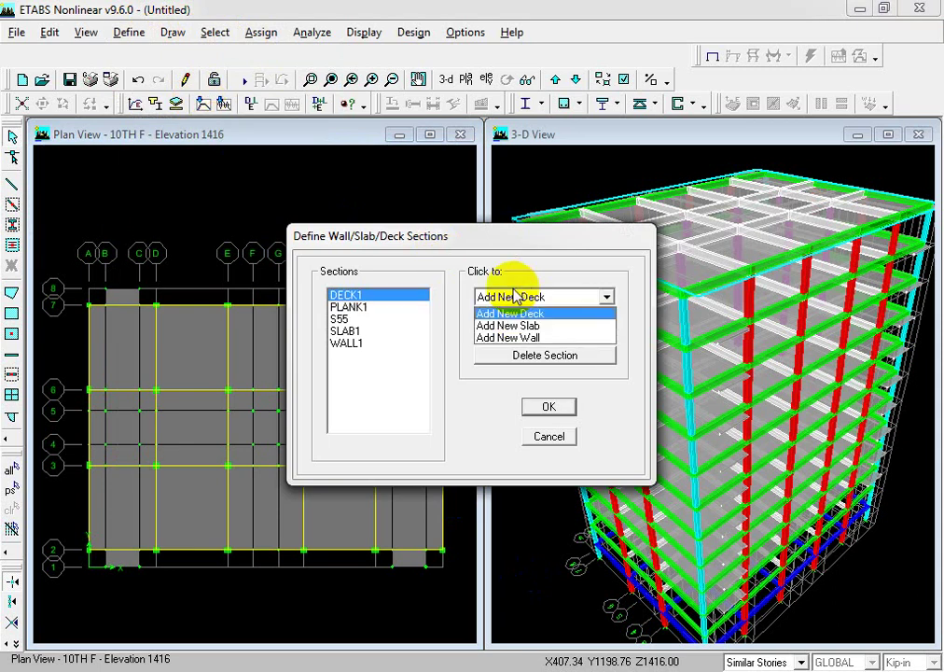
{"action": "left_click", "coordinate": [511, 338]}
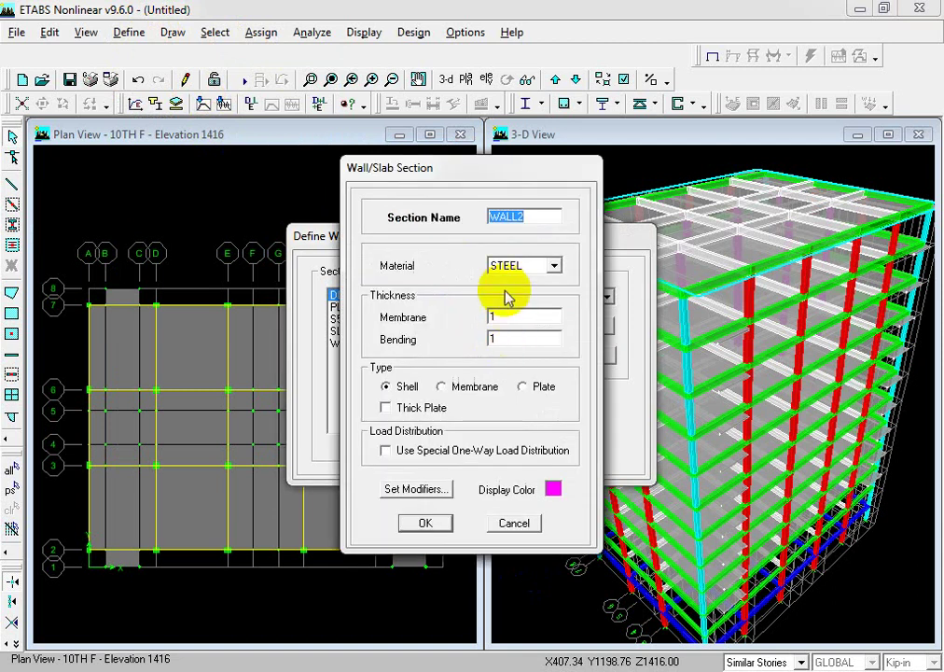
{"action": "type", "text": "W12"}
{"action": "left_click", "coordinate": [512, 273]}
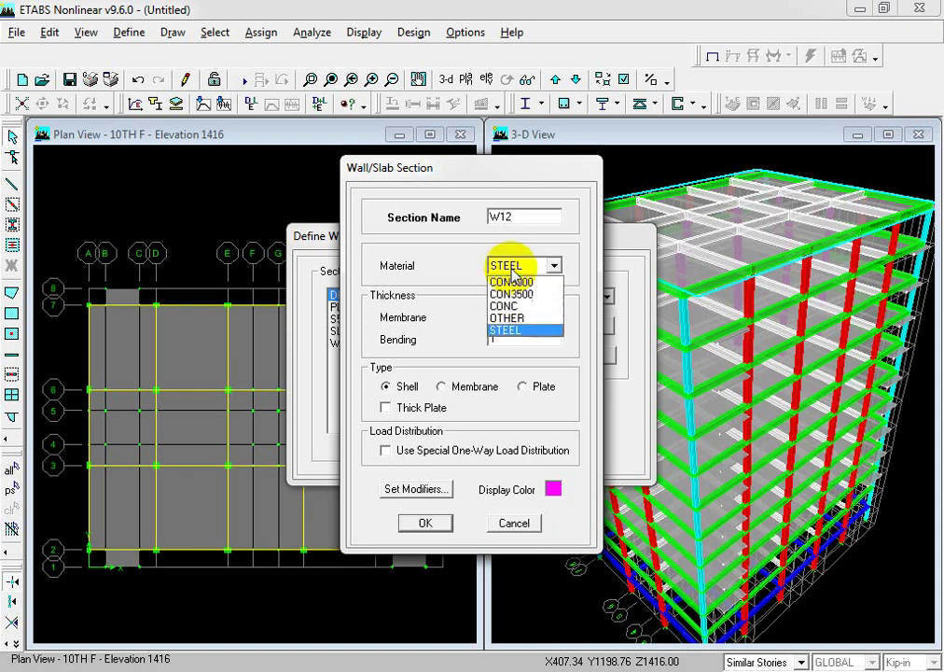
{"action": "left_click", "coordinate": [539, 296]}
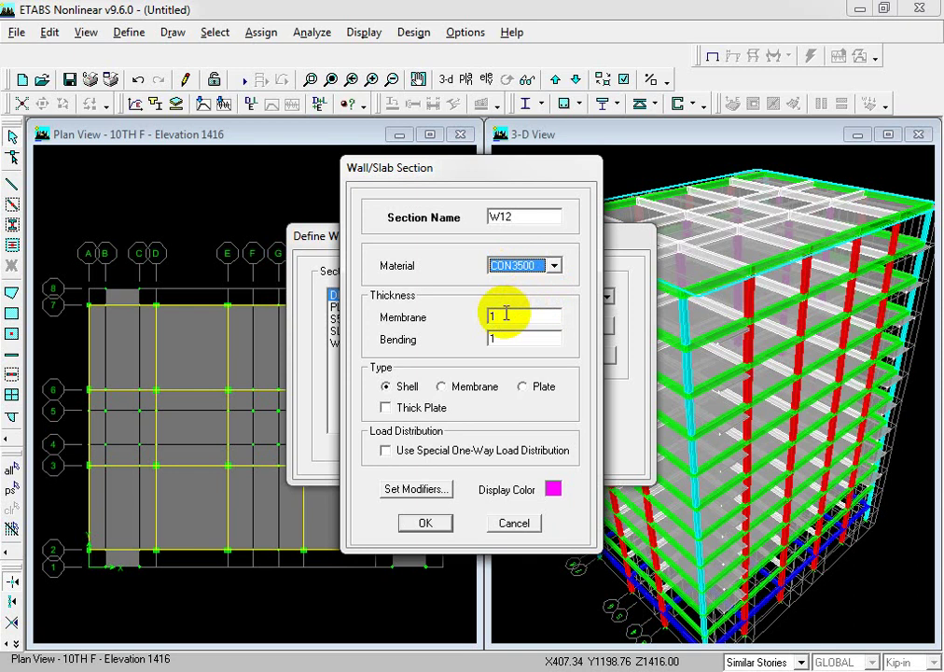
Set the W12 section's membrane and bending thicknesses to 12 and its type to Membrane
{"action": "double_click", "coordinate": [499, 317]}
{"action": "type", "text": "12"}
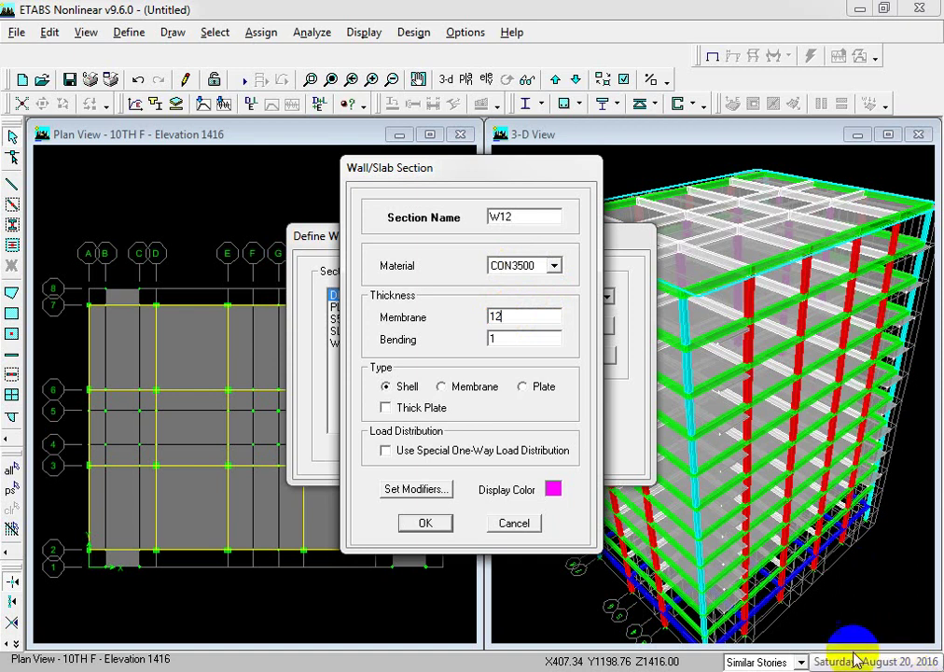
{"action": "left_click", "coordinate": [550, 338]}
{"action": "type", "text": "2"}
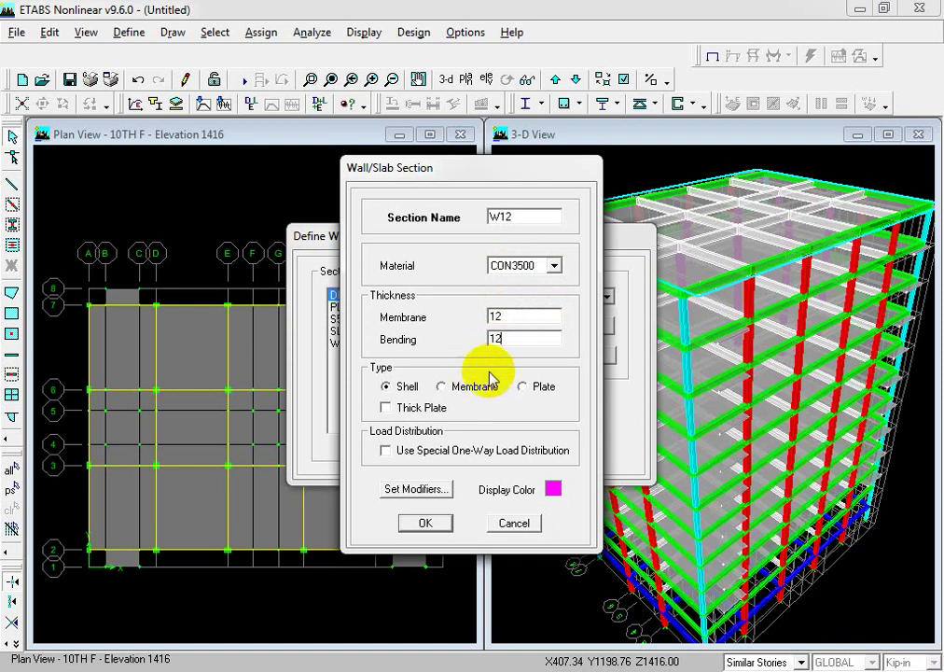
{"action": "left_click", "coordinate": [474, 388]}
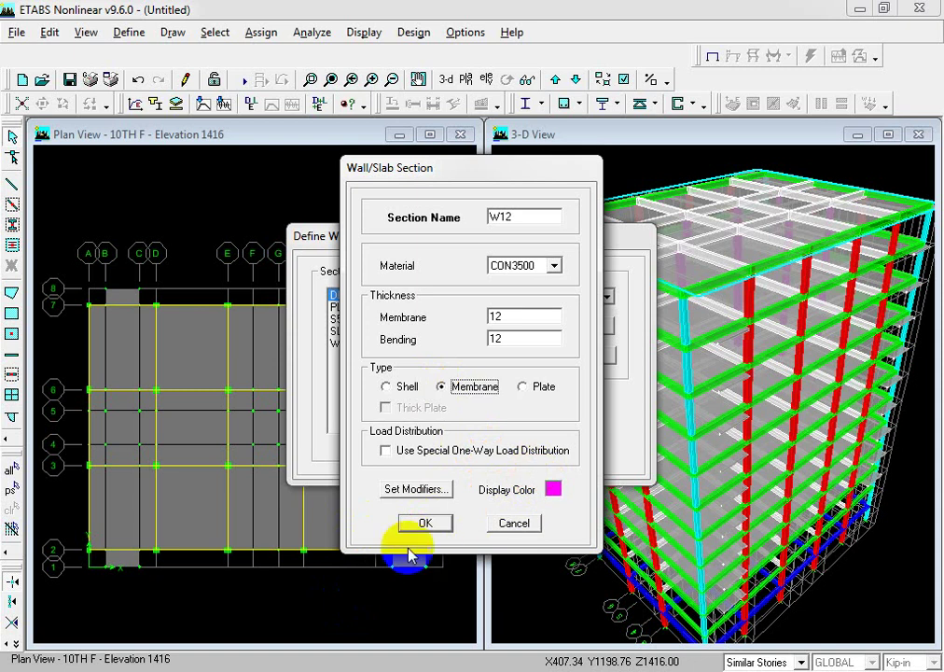
Give the W12 wall section an orange display color and accept the wall/slab/deck section definitions
{"action": "left_click", "coordinate": [553, 488]}
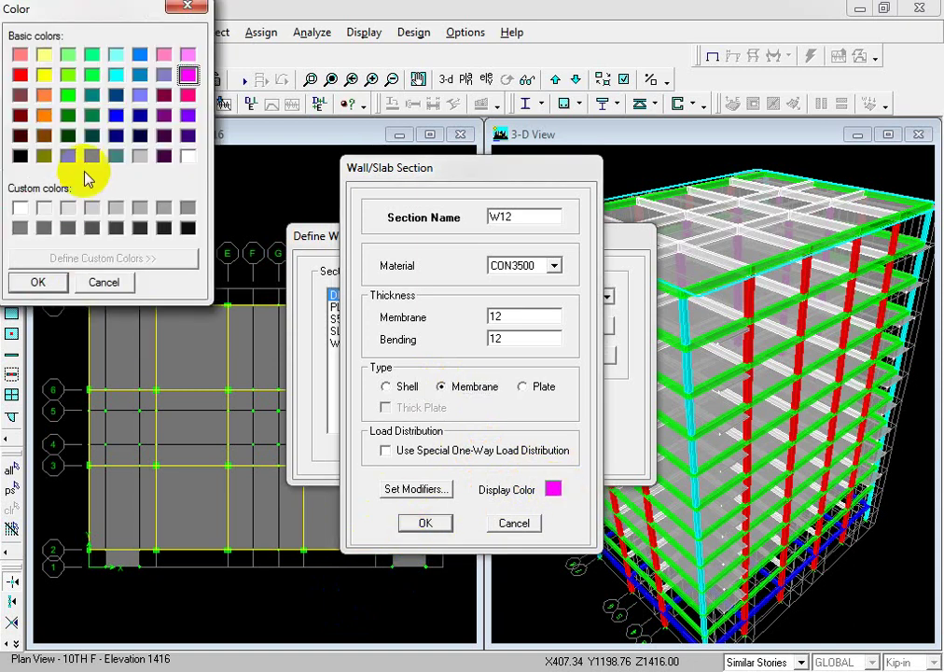
{"action": "left_click", "coordinate": [43, 95]}
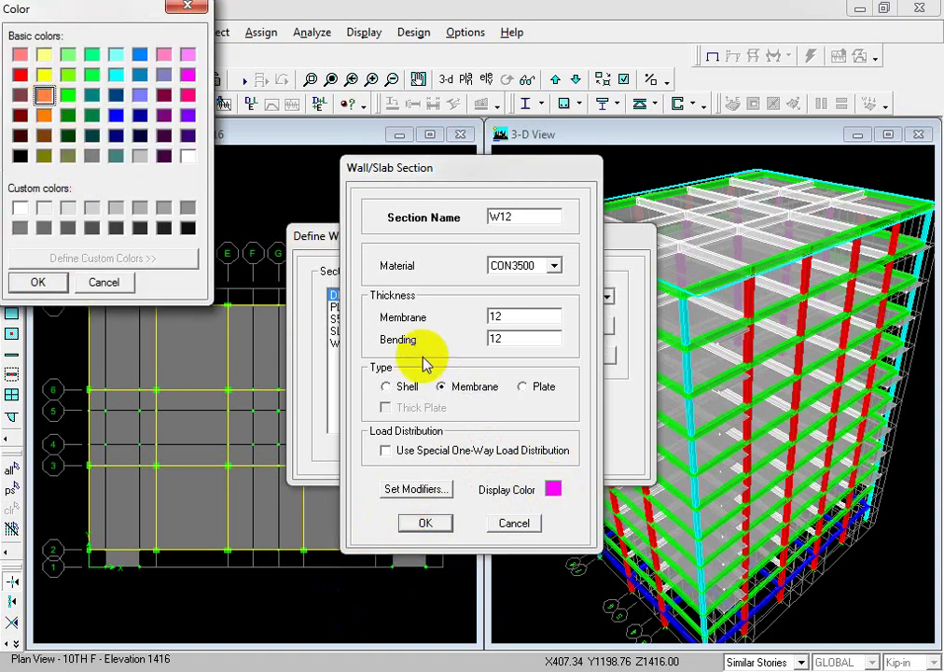
{"action": "left_click", "coordinate": [37, 281]}
{"action": "left_click", "coordinate": [419, 523]}
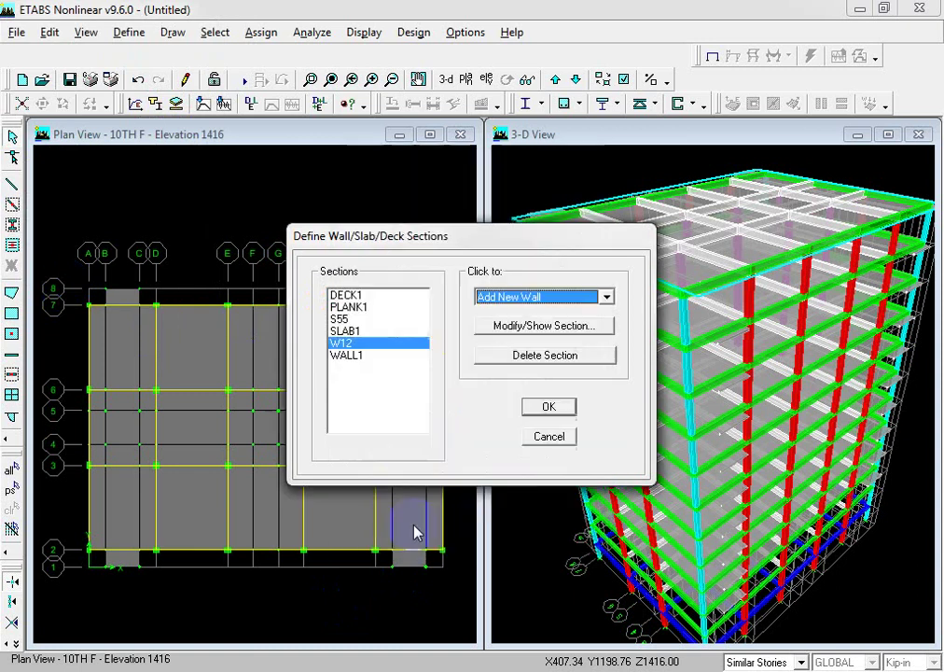
{"action": "left_click", "coordinate": [549, 406]}
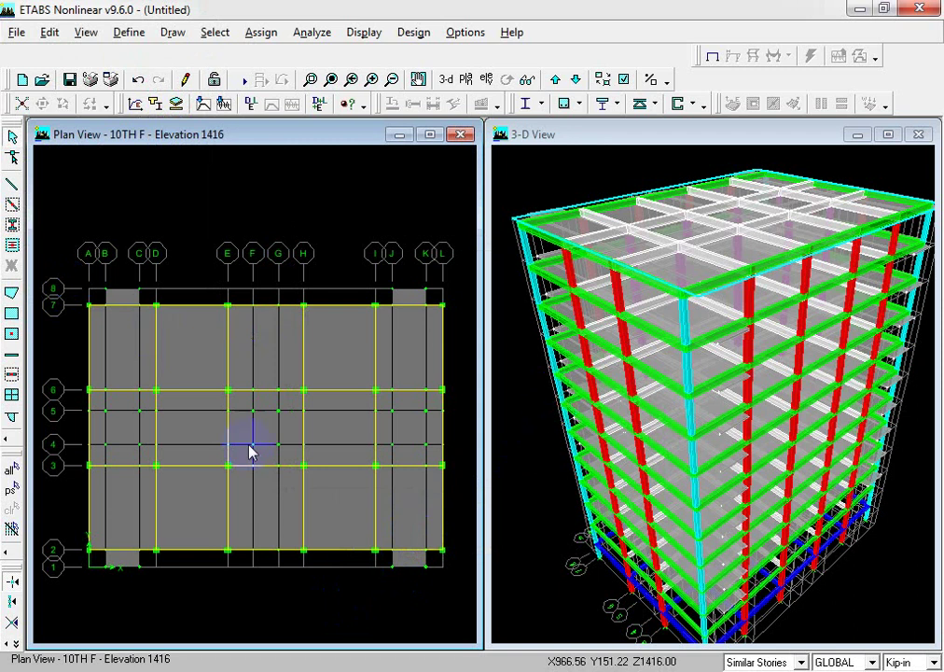
Start drawing plan walls as piers with property W12 and automatic pier/spandrel IDs set to Yes
{"action": "left_click", "coordinate": [187, 33]}
{"action": "mouse_move", "coordinate": [299, 136]}
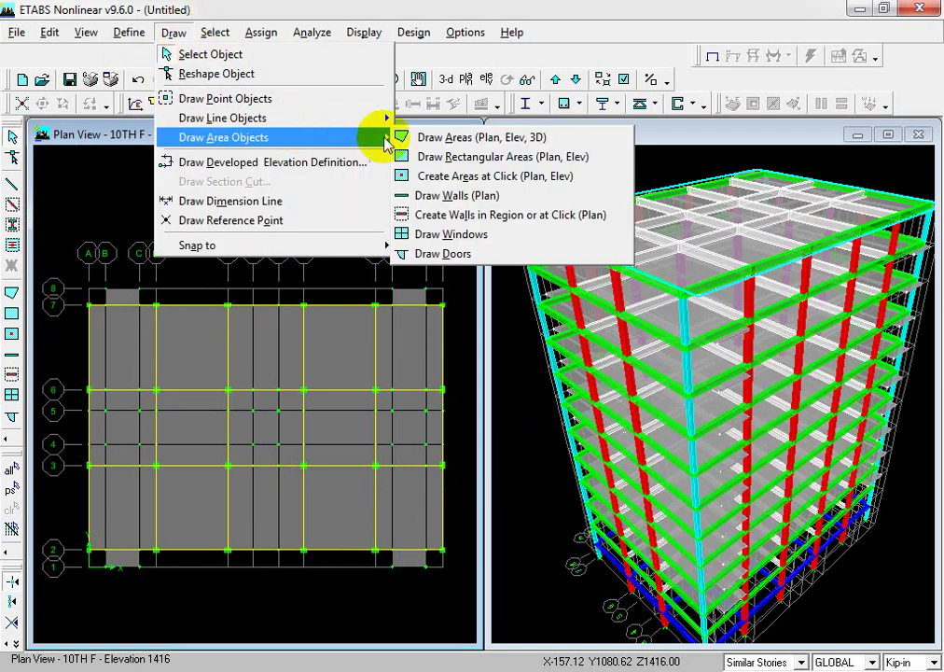
{"action": "left_click", "coordinate": [416, 194]}
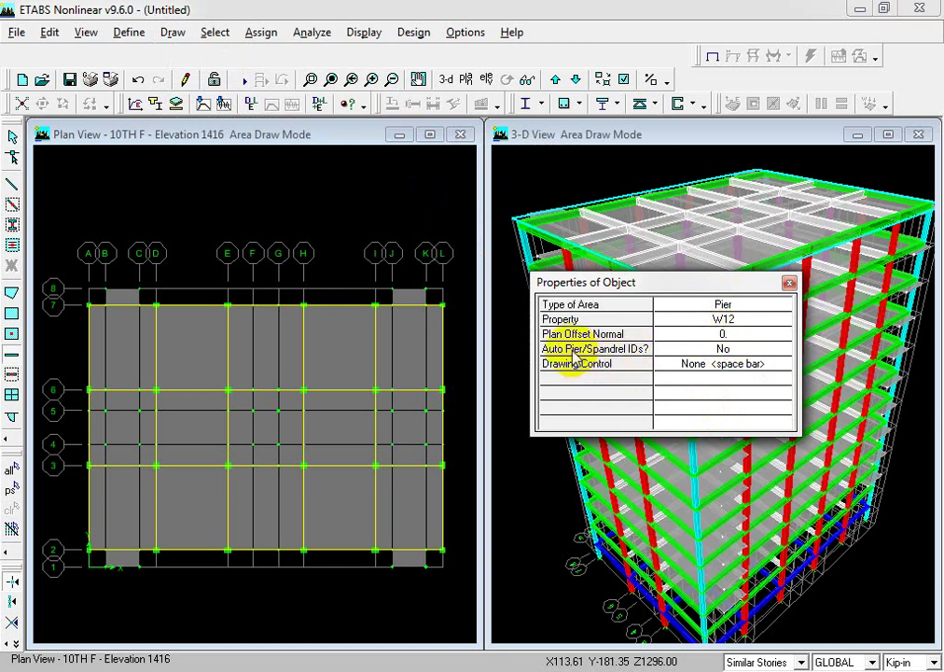
{"action": "left_click", "coordinate": [664, 351]}
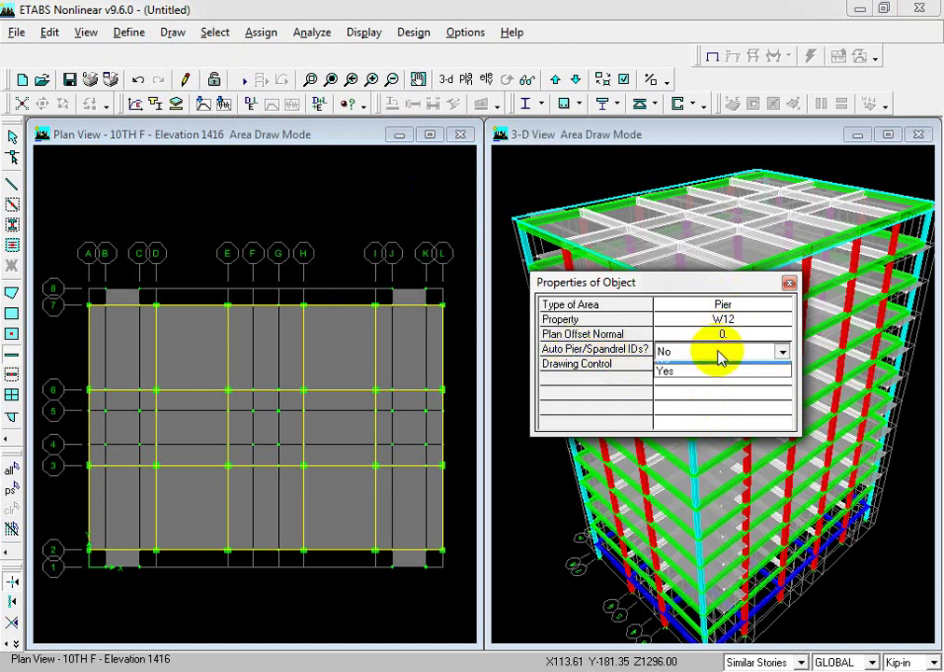
{"action": "left_click", "coordinate": [667, 380]}
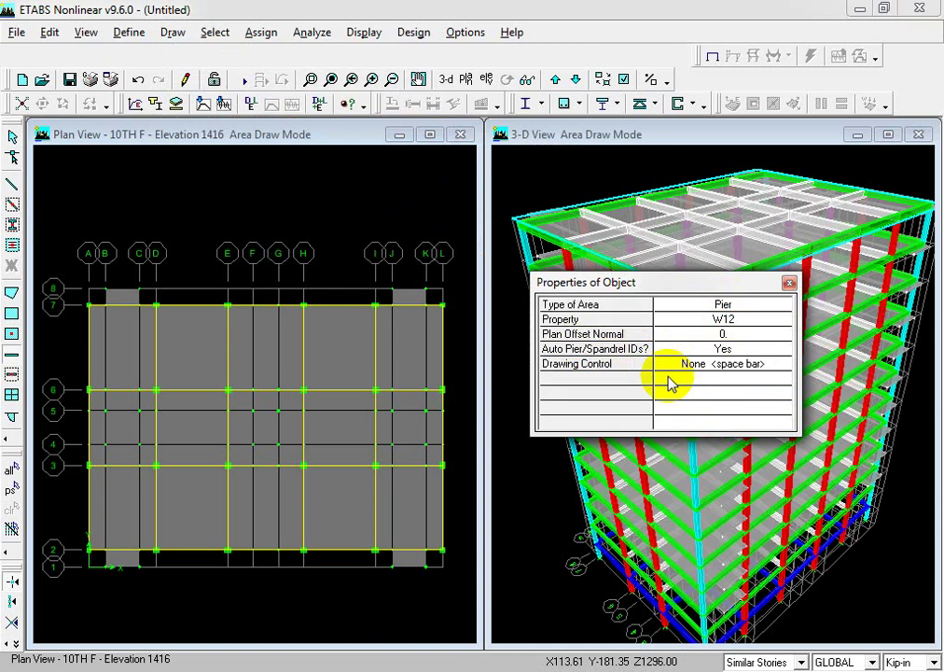
{"action": "left_click", "coordinate": [698, 351]}
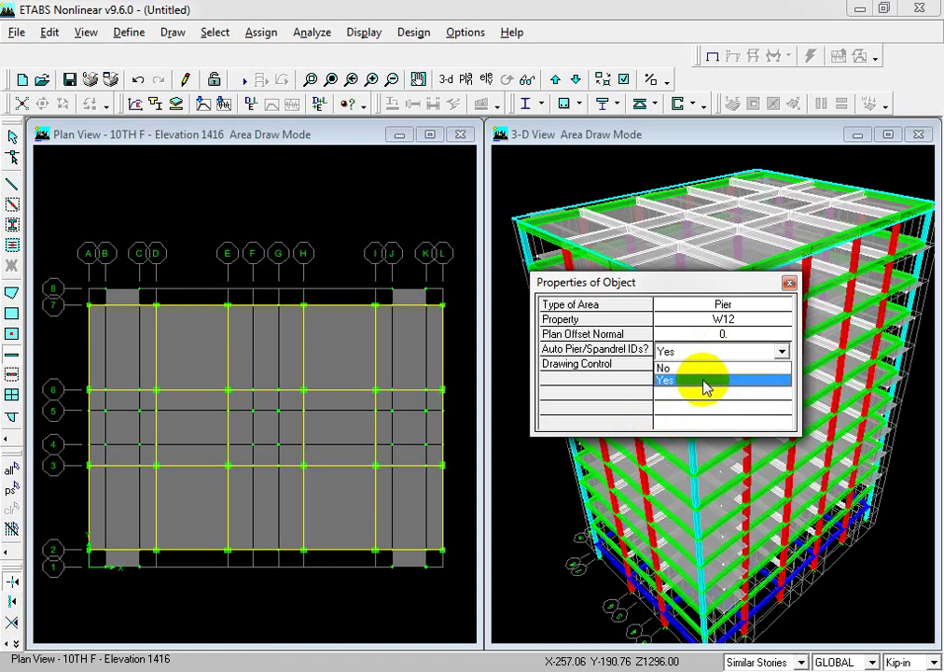
{"action": "left_click", "coordinate": [707, 381]}
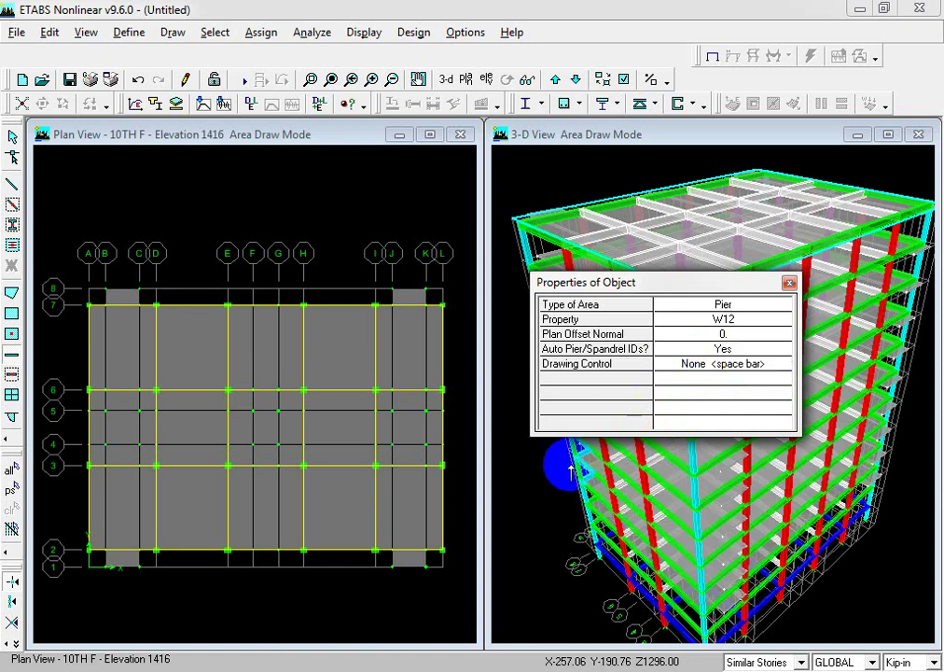
Draw a U-shaped W12 shear wall in plan through grid points F-4, F-5, G-5 and G-4
{"action": "left_click", "coordinate": [253, 445]}
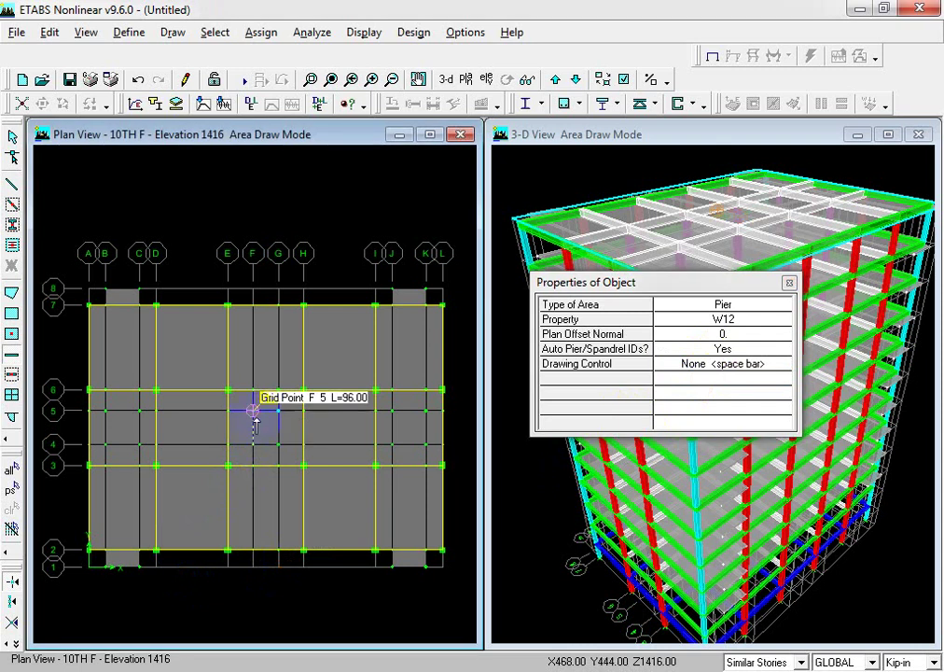
{"action": "left_click", "coordinate": [253, 410]}
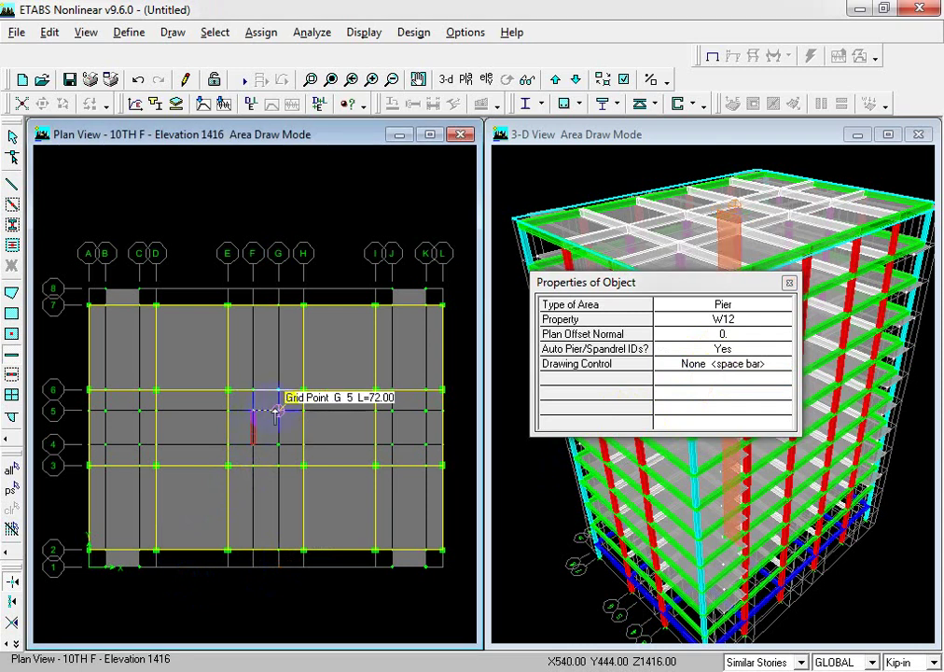
{"action": "left_click", "coordinate": [278, 411]}
{"action": "left_click", "coordinate": [278, 445]}
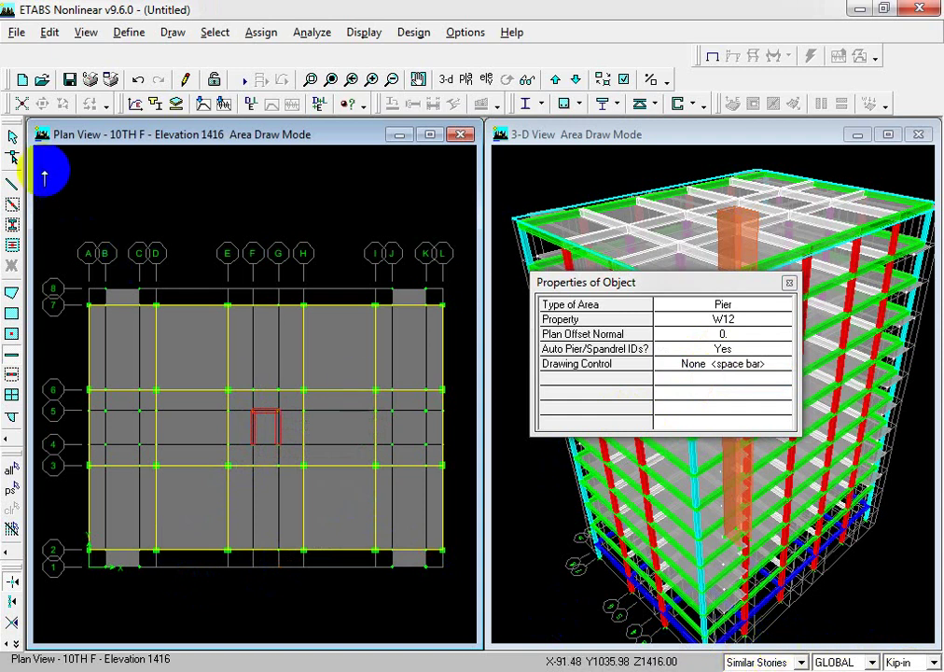
{"action": "left_click", "coordinate": [12, 137]}
{"action": "left_click", "coordinate": [769, 442]}
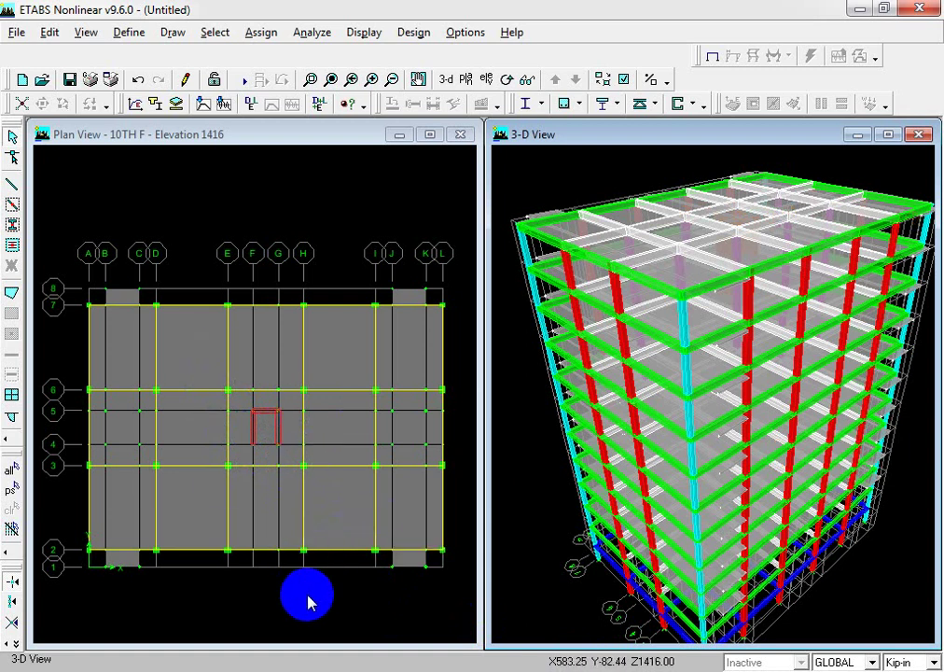
Switch to the Word document 03_CC students.docx and read the Inserting New Story section
{"action": "left_click", "coordinate": [534, 669]}
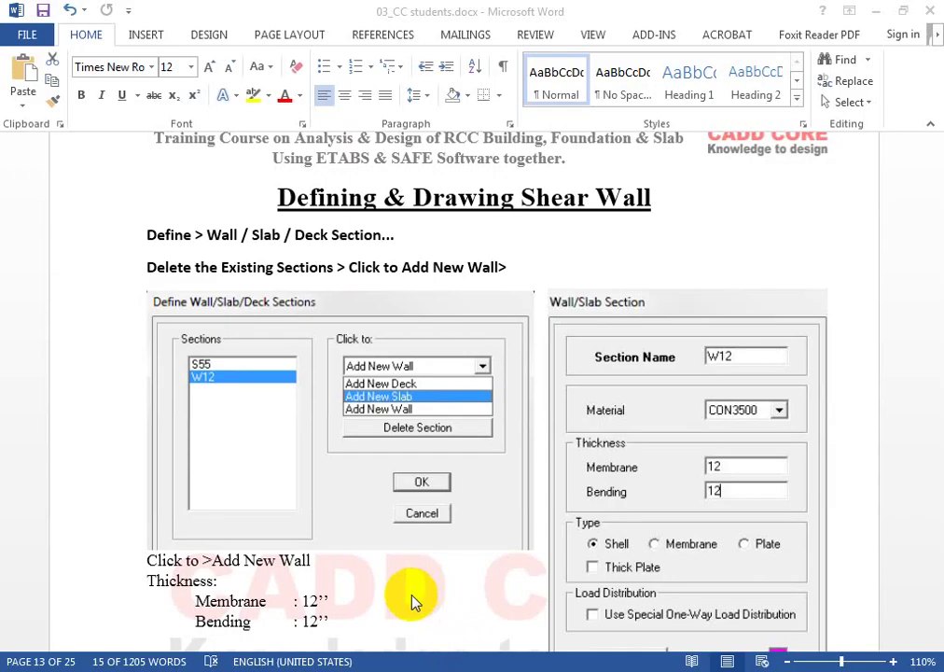
{"action": "scroll", "coordinate": [413, 598], "scroll_direction": "down", "scroll_amount": 3}
{"action": "scroll", "coordinate": [413, 598], "scroll_direction": "down", "scroll_amount": 15}
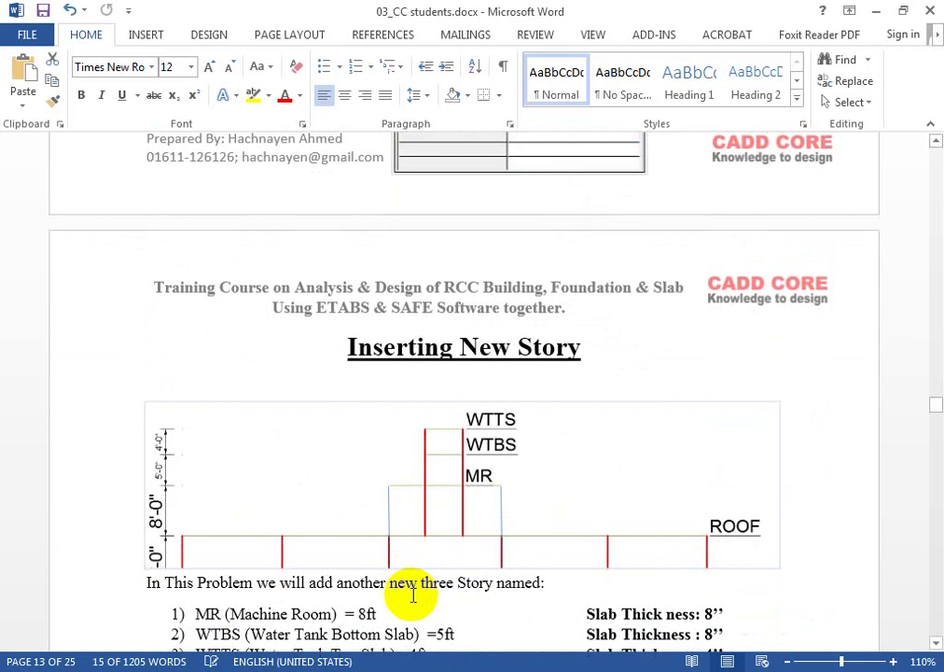
{"action": "scroll", "coordinate": [449, 558], "scroll_direction": "down", "scroll_amount": 4}
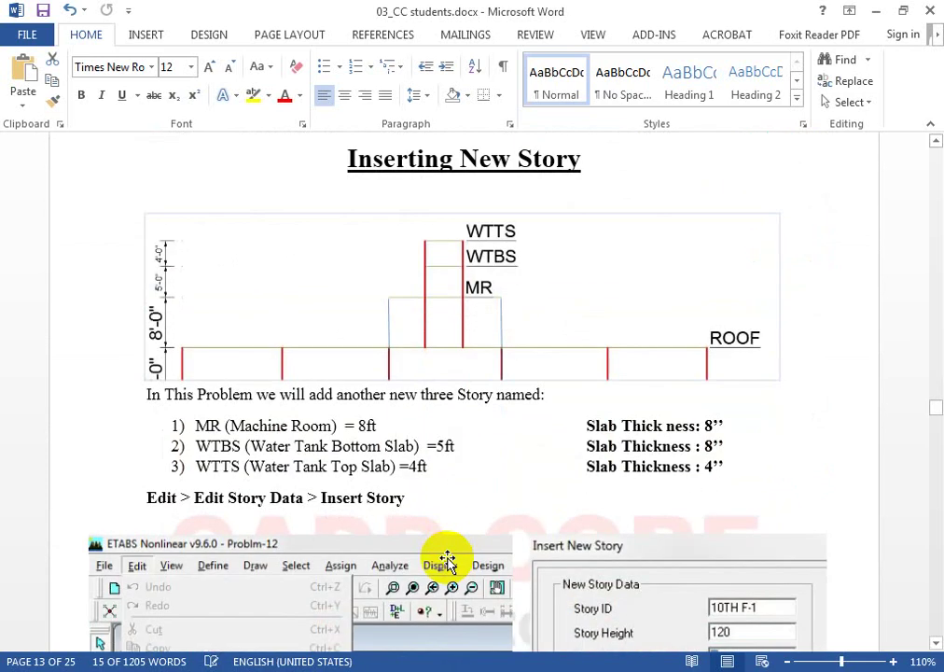
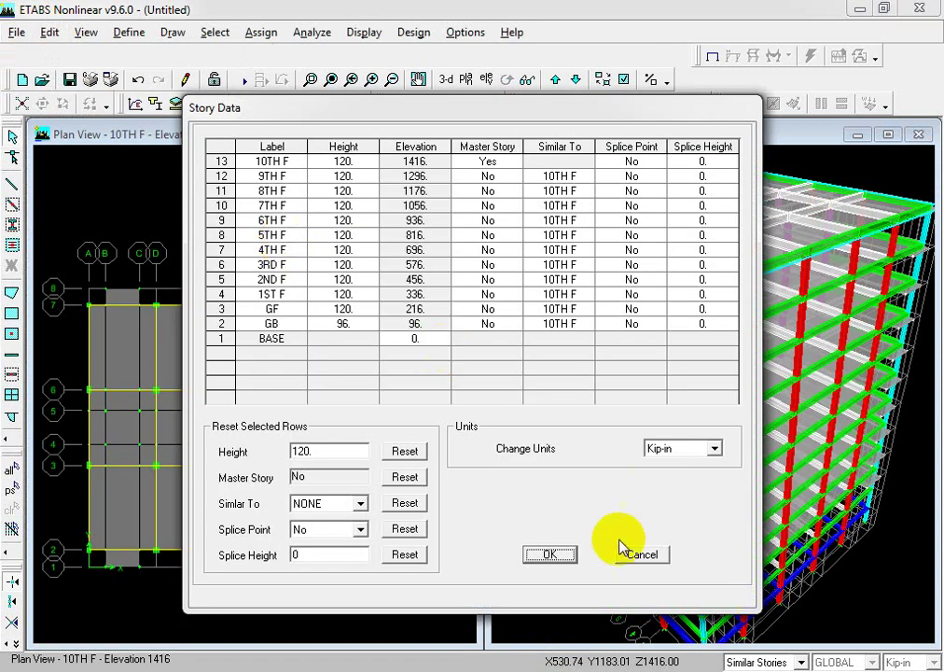
Discard the open story data dialog and insert 3 new stories of height 120 above 10TH F, replicated from 10TH F
{"action": "left_click", "coordinate": [621, 552]}
{"action": "left_click", "coordinate": [62, 35]}
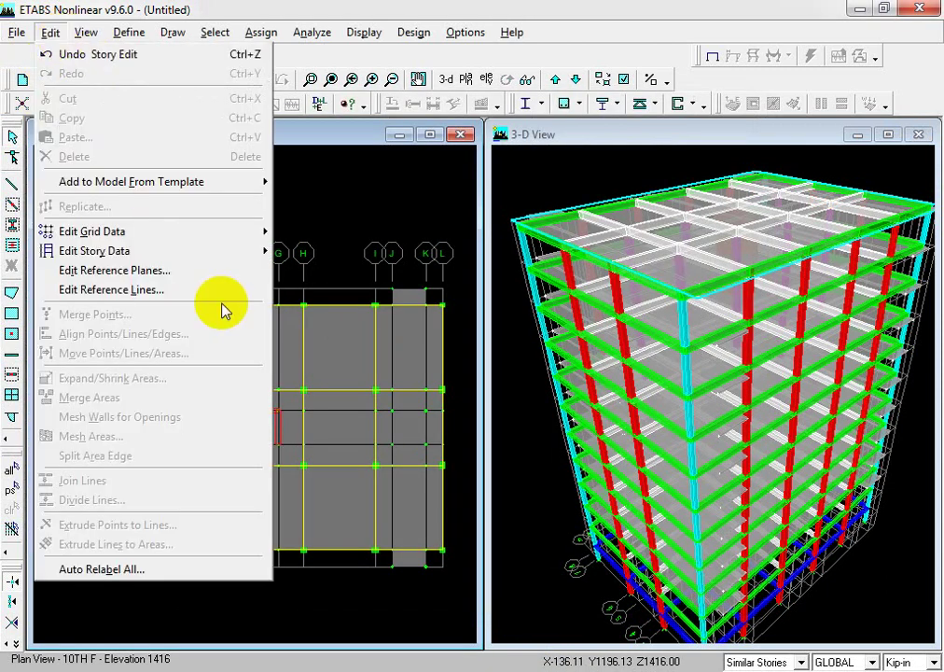
{"action": "mouse_move", "coordinate": [262, 260]}
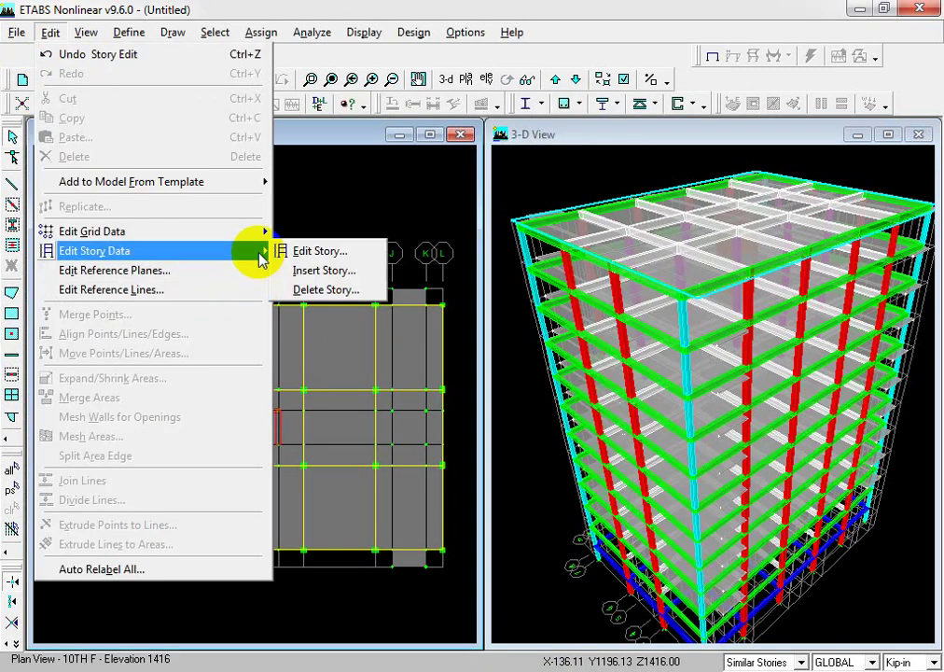
{"action": "left_click", "coordinate": [331, 269]}
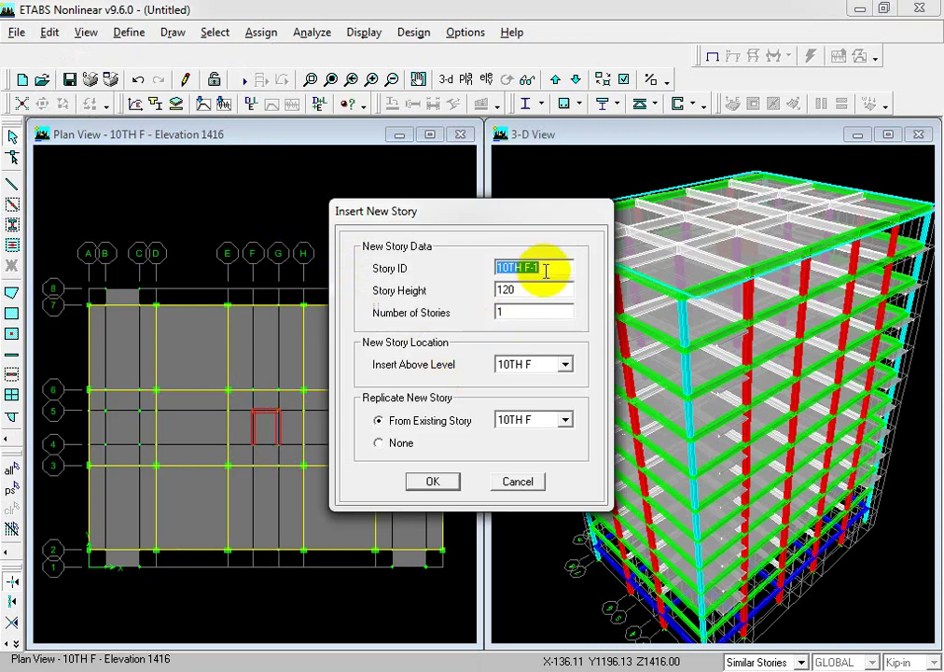
{"action": "double_click", "coordinate": [526, 292]}
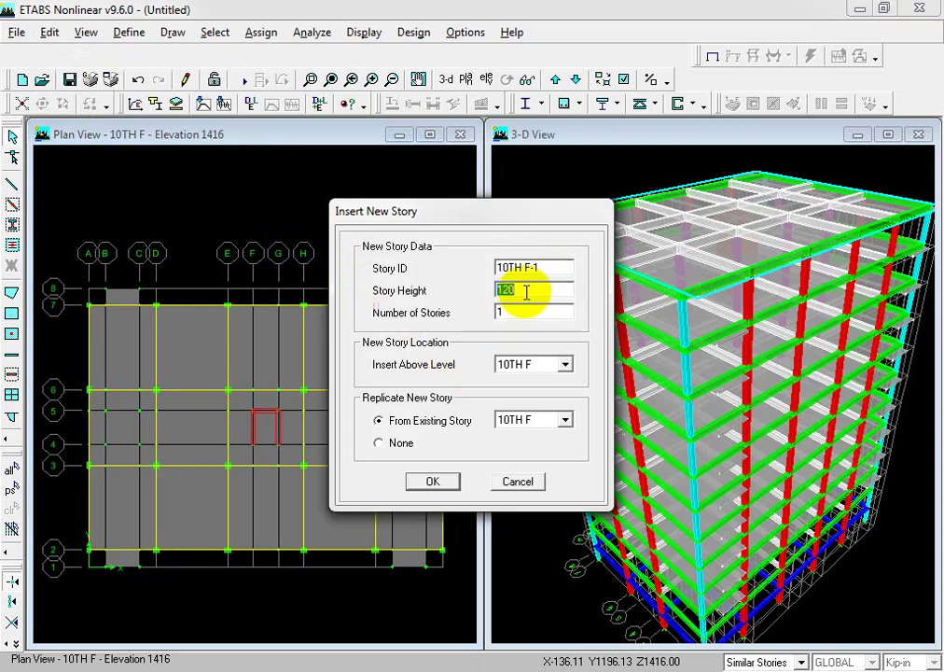
{"action": "double_click", "coordinate": [515, 313]}
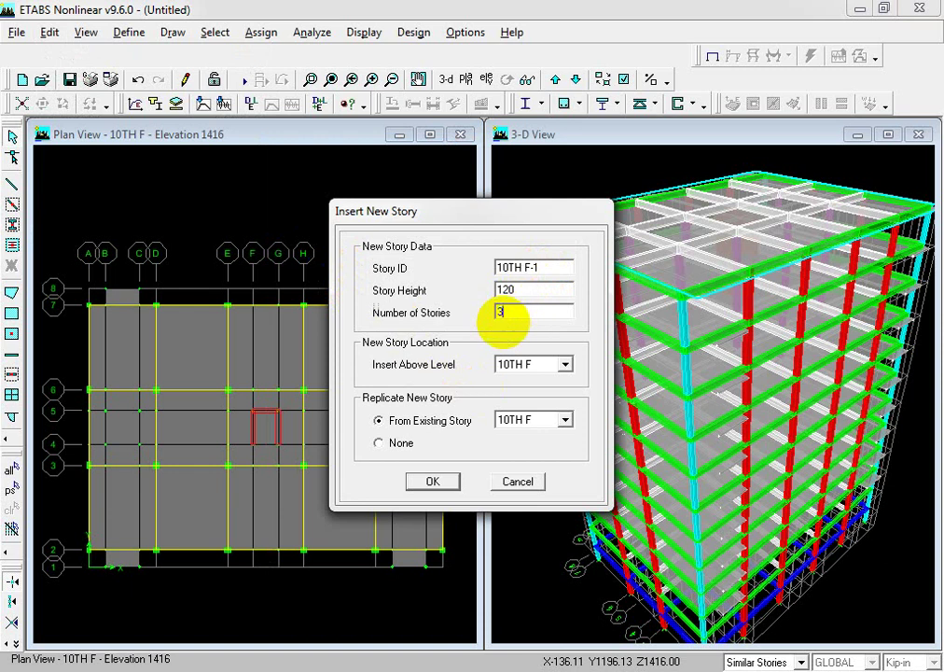
{"action": "double_click", "coordinate": [486, 314]}
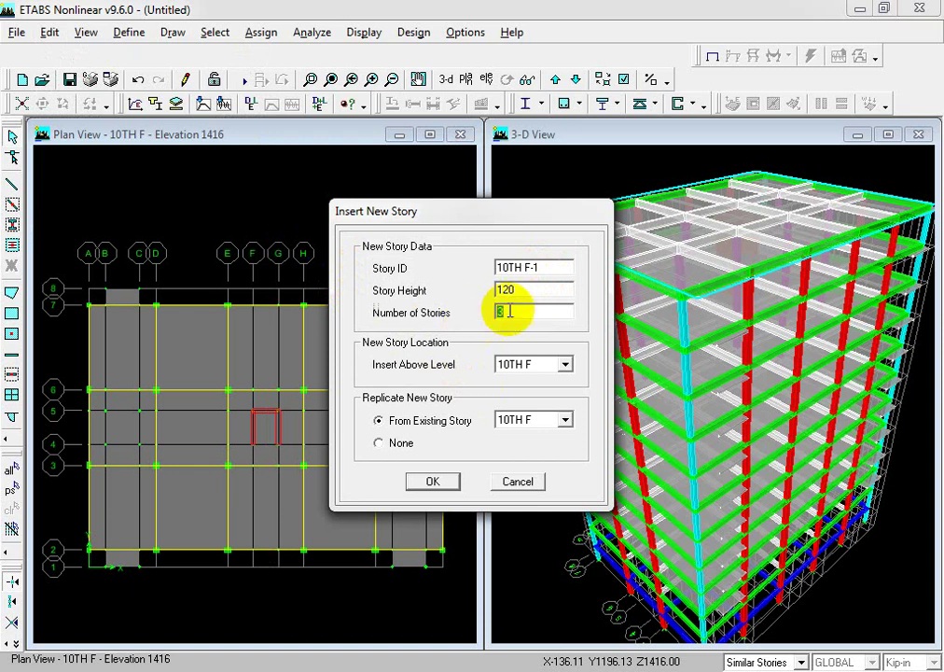
{"action": "double_click", "coordinate": [520, 310]}
{"action": "type", "text": "3"}
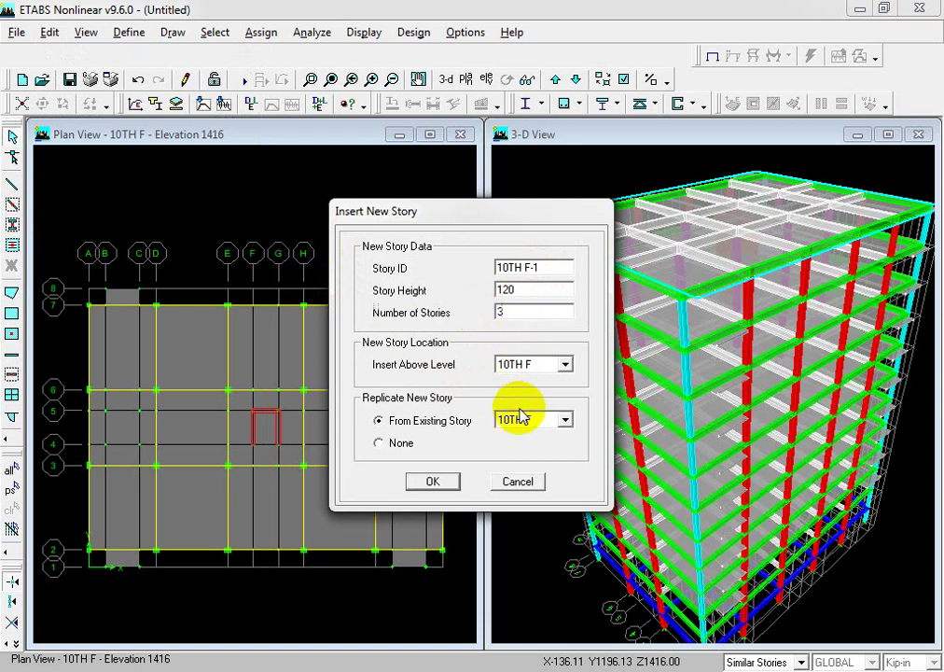
{"action": "left_click", "coordinate": [434, 481]}
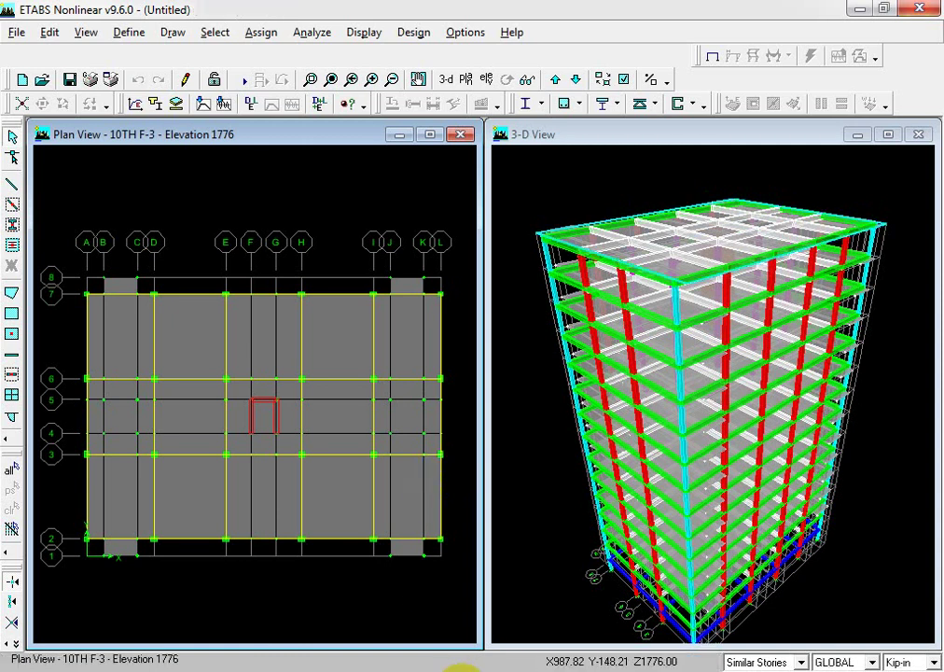
Open the story data for editing and rename story 10TH F-1 as MR
{"action": "left_click", "coordinate": [538, 532]}
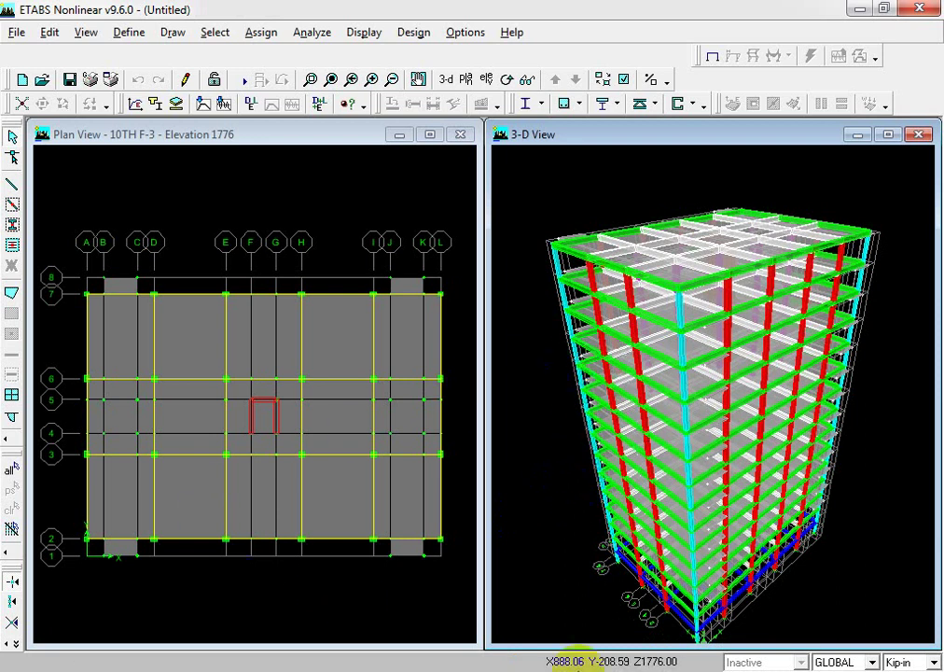
{"action": "left_click", "coordinate": [361, 592]}
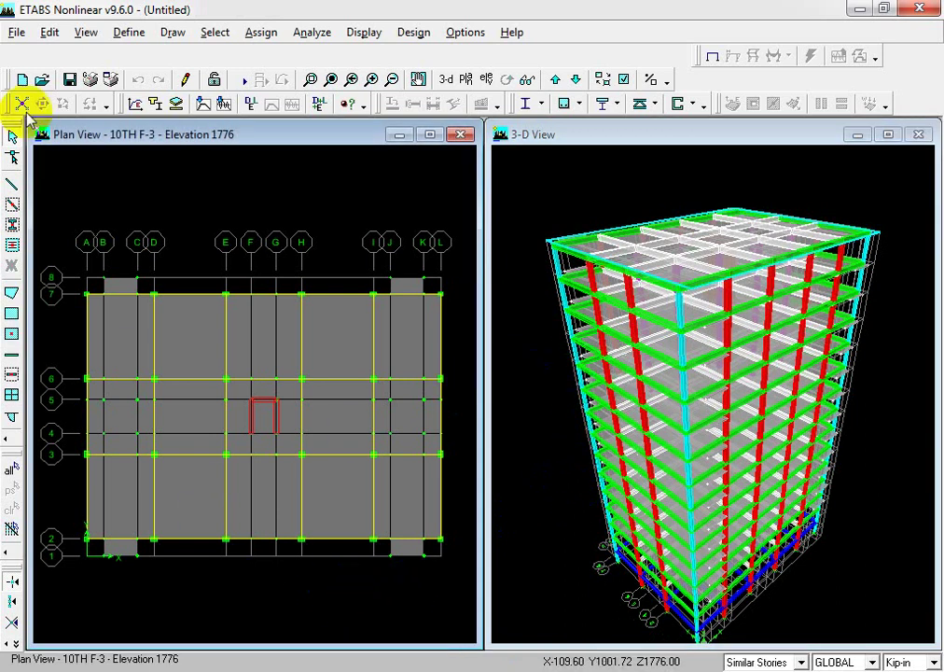
{"action": "left_click", "coordinate": [17, 34]}
{"action": "mouse_move", "coordinate": [48, 32]}
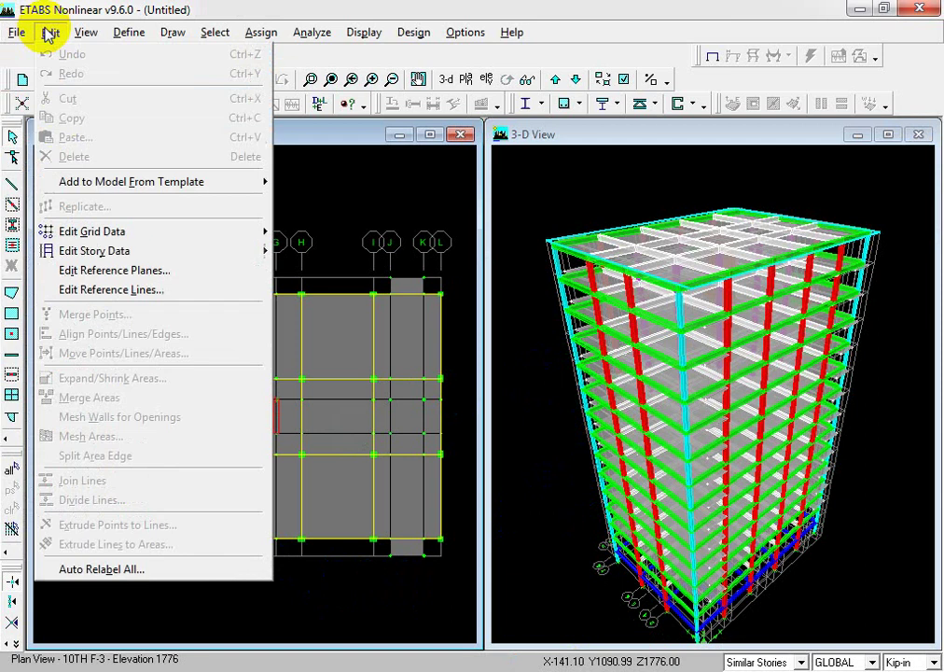
{"action": "mouse_move", "coordinate": [164, 254]}
{"action": "left_click", "coordinate": [279, 252]}
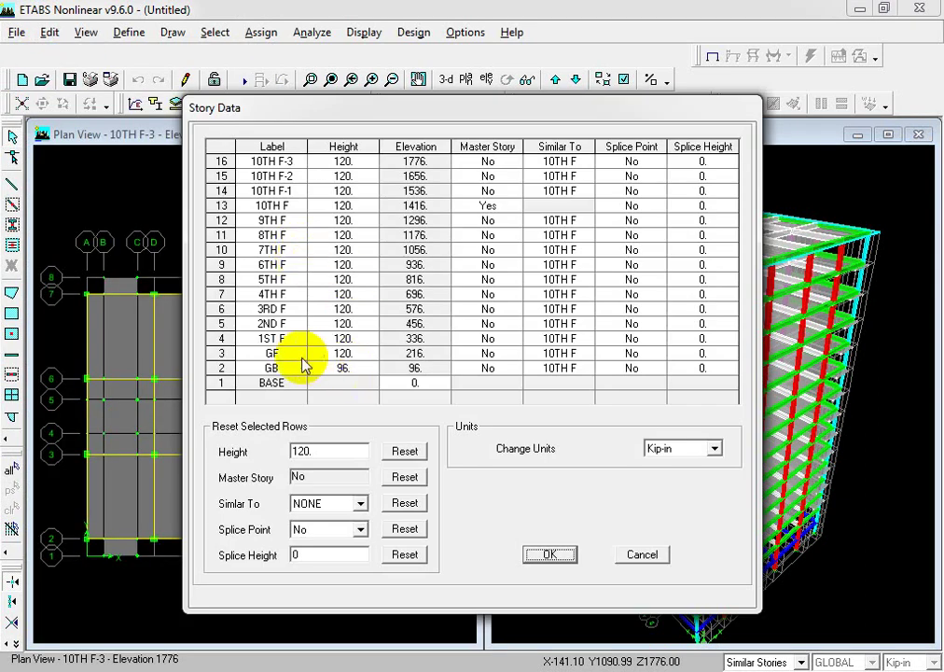
{"action": "double_click", "coordinate": [299, 191]}
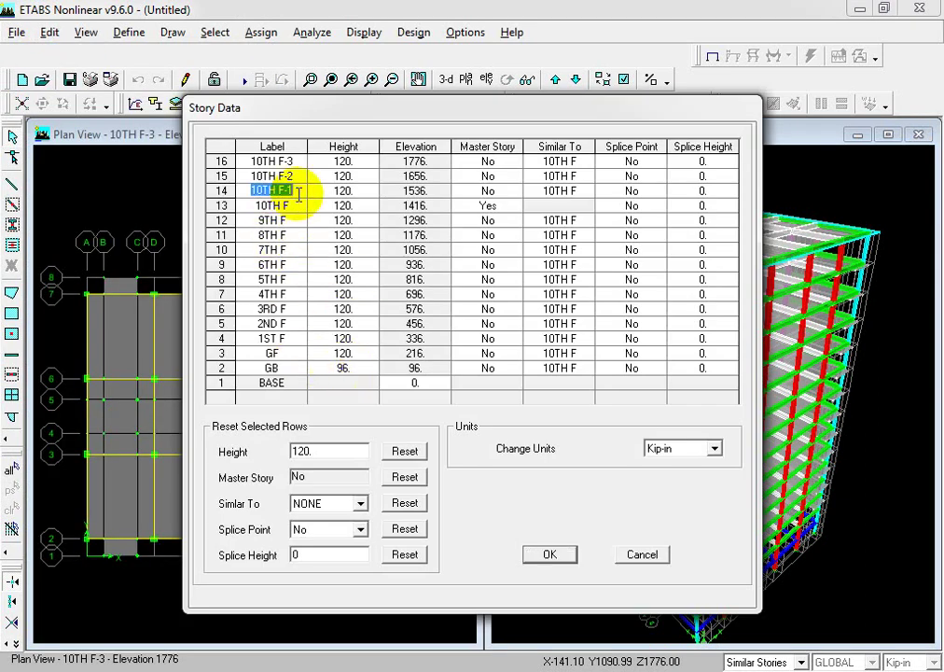
{"action": "type", "text": "MF"}
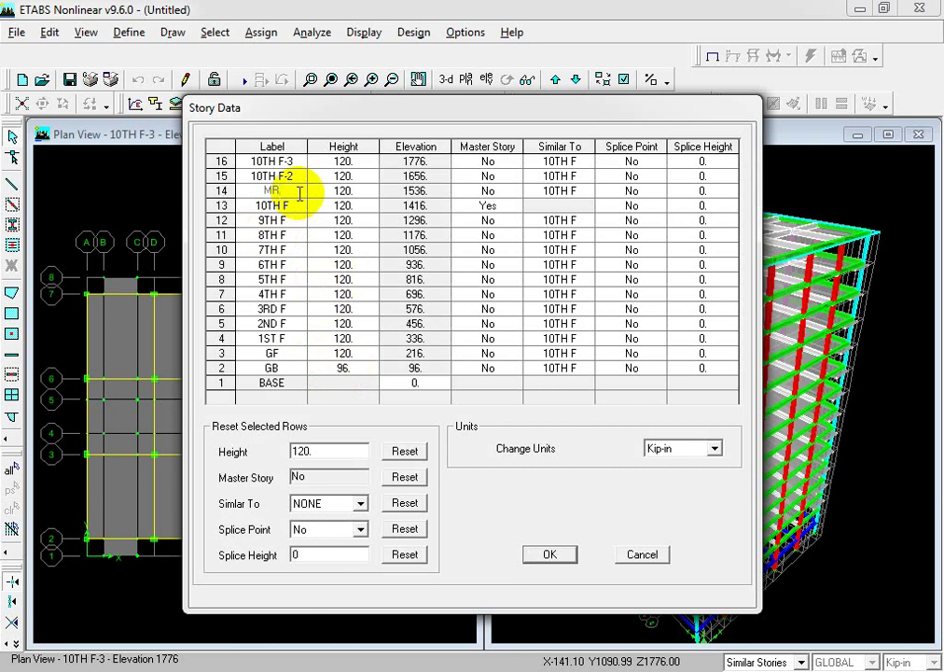
Change the story data units to Kip-ft and set the MR story height to 8
{"action": "left_click", "coordinate": [362, 192]}
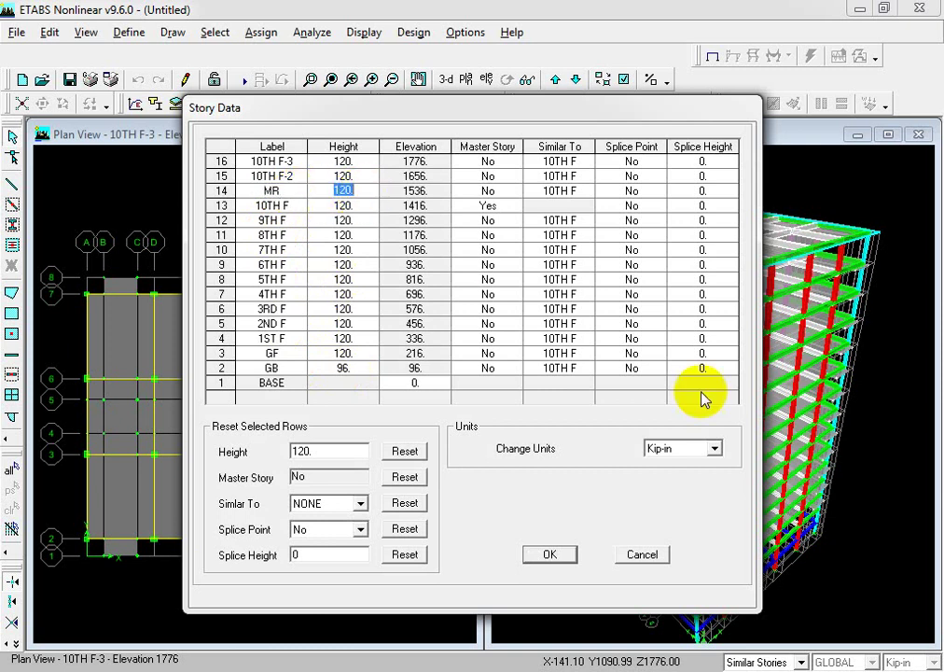
{"action": "left_click", "coordinate": [702, 450]}
{"action": "left_click", "coordinate": [623, 476]}
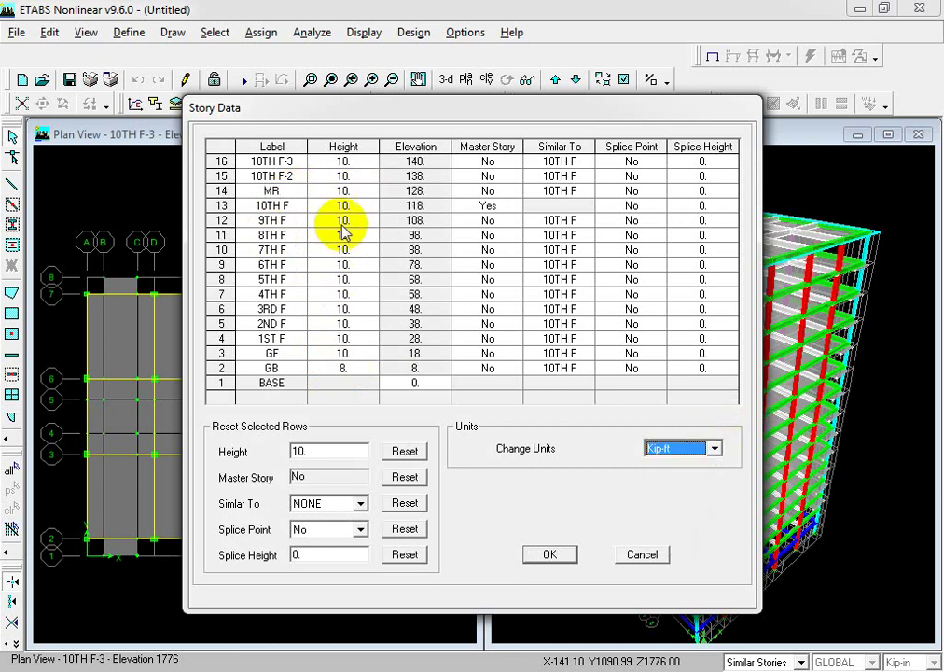
{"action": "left_click", "coordinate": [359, 195]}
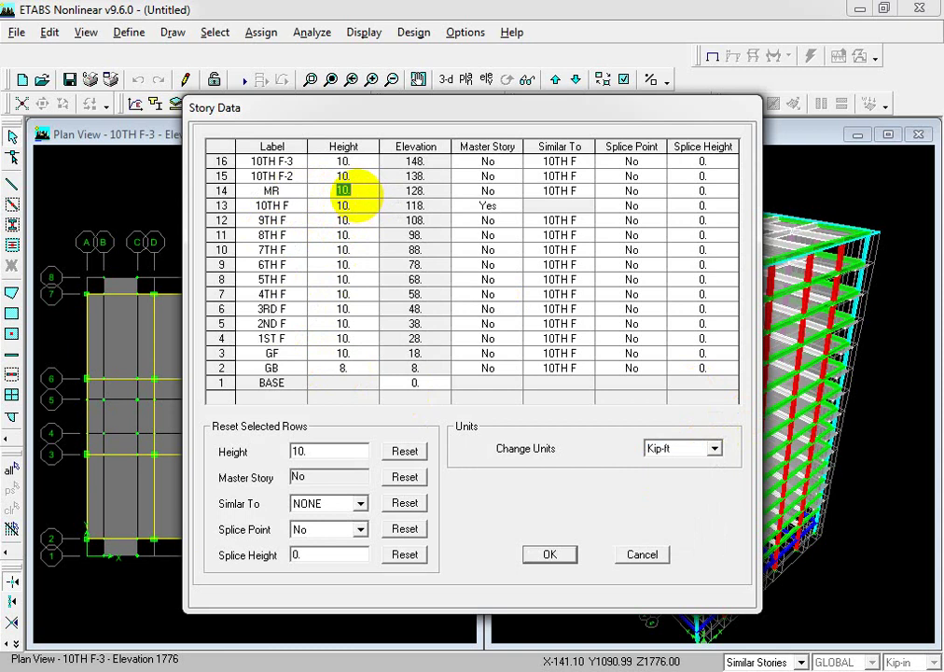
{"action": "type", "text": "8"}
{"action": "key", "text": "Return"}
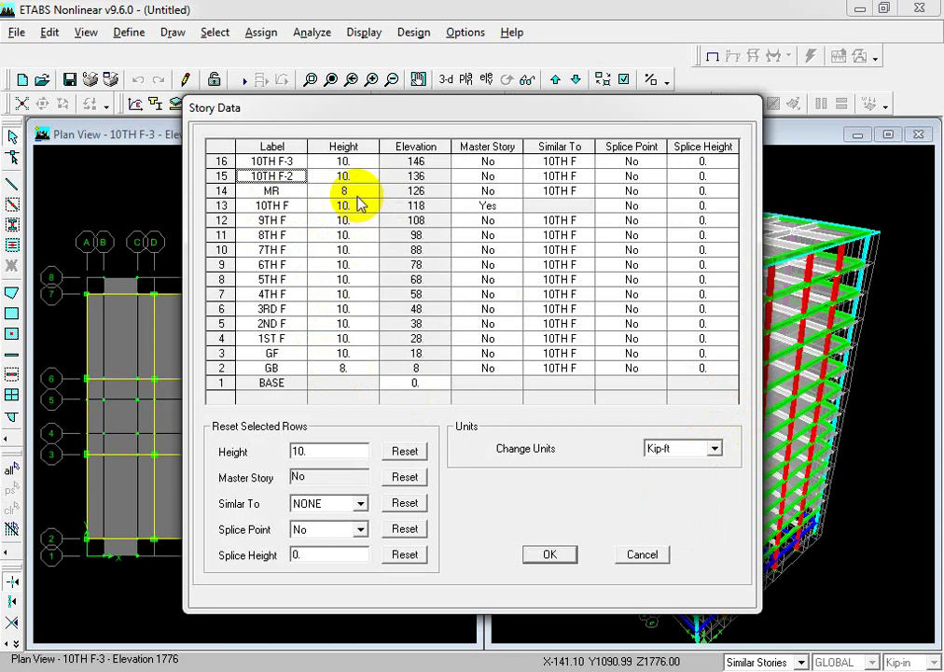
Rename story 10TH F-2 as WTBS and set its height to 5
{"action": "type", "text": "W"}
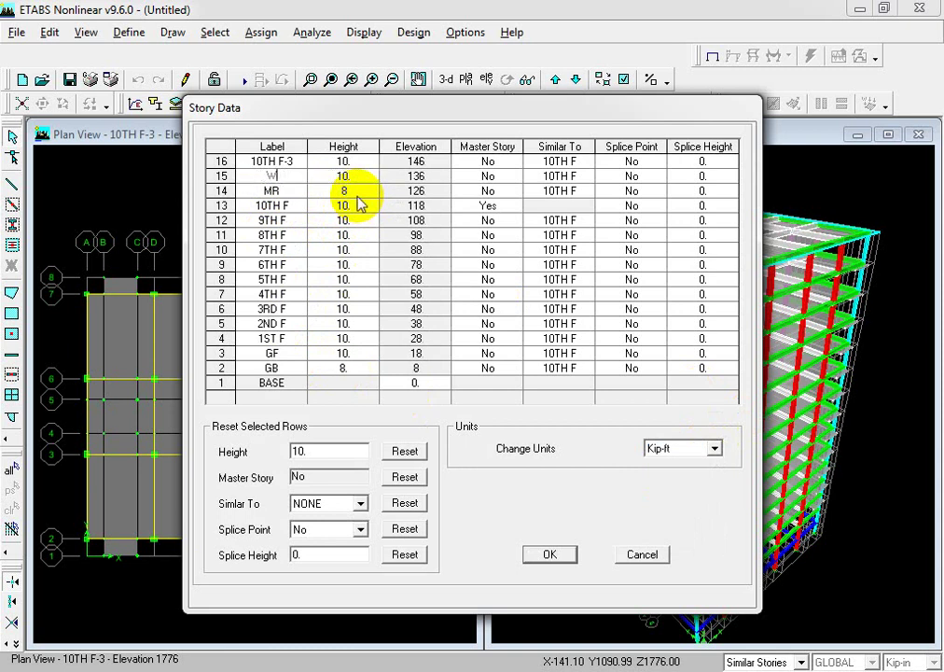
{"action": "type", "text": "TBS"}
{"action": "key", "text": "Tab"}
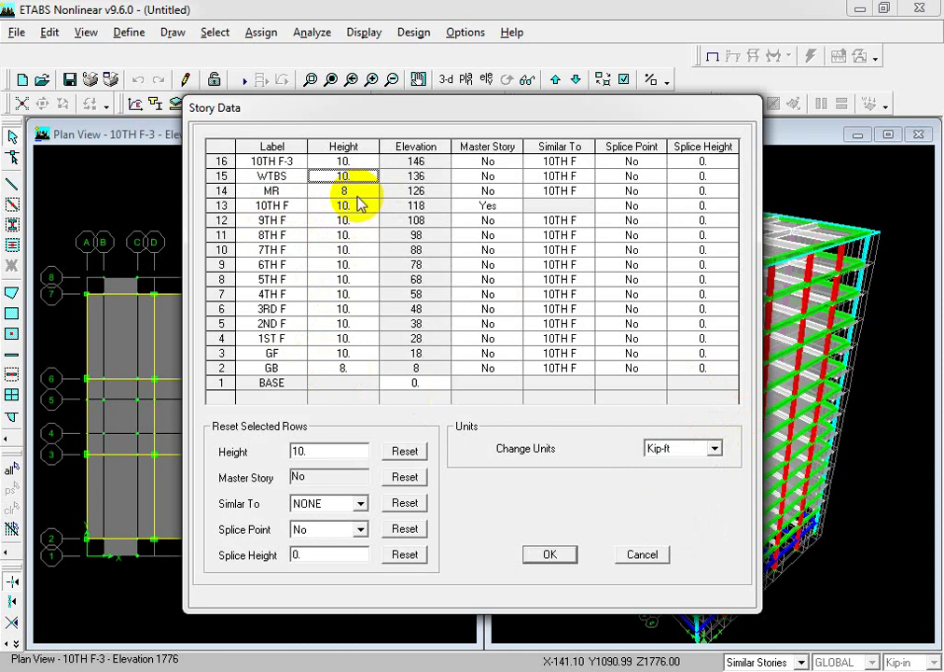
{"action": "type", "text": "5"}
{"action": "key", "text": "Return"}
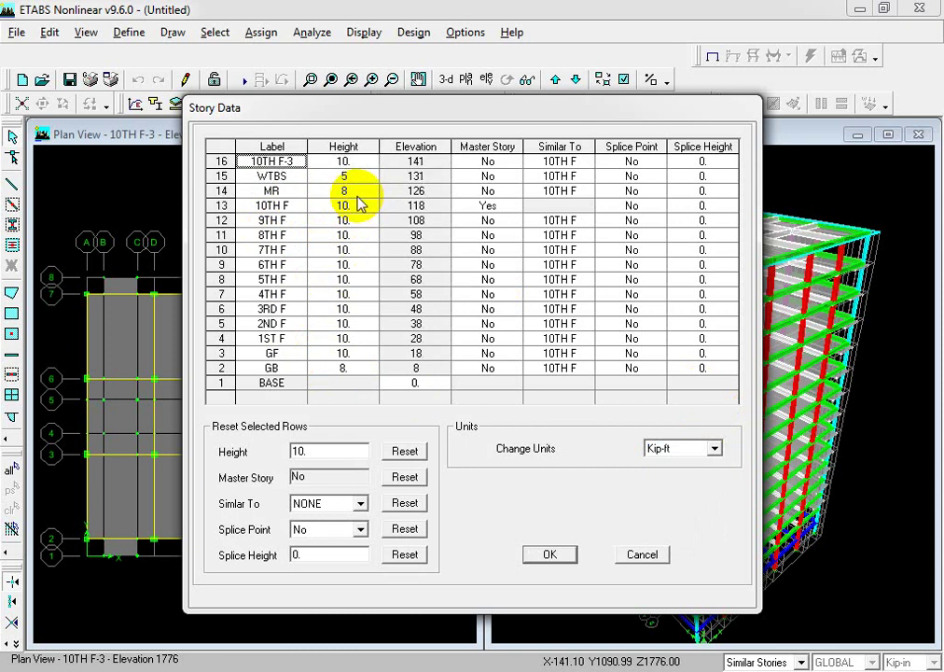
Rename story 10TH F-3 as WTTS, set its height to 4, and apply the story data
{"action": "type", "text": "WTTS"}
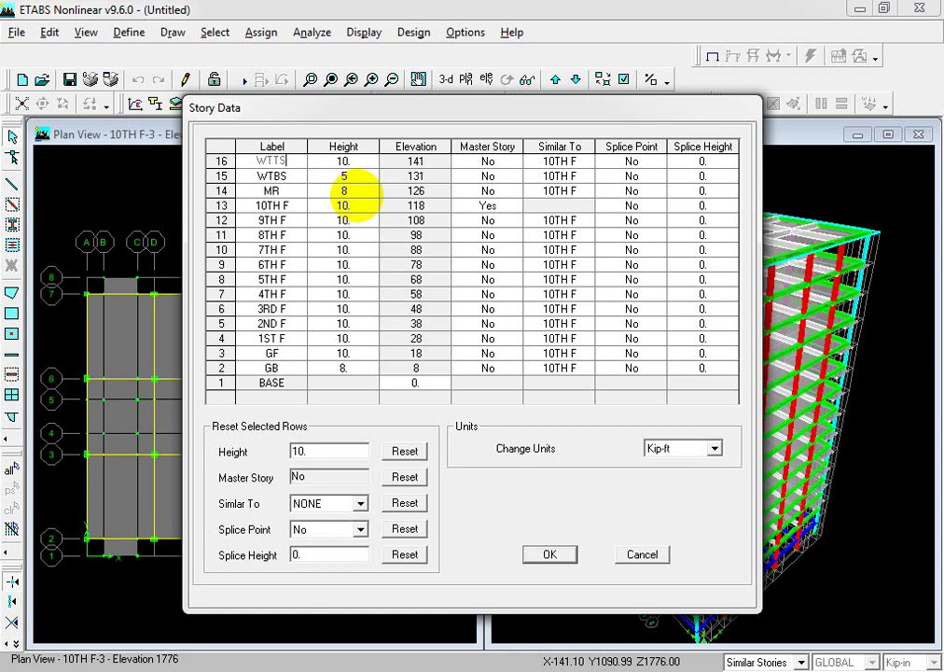
{"action": "key", "text": "Tab"}
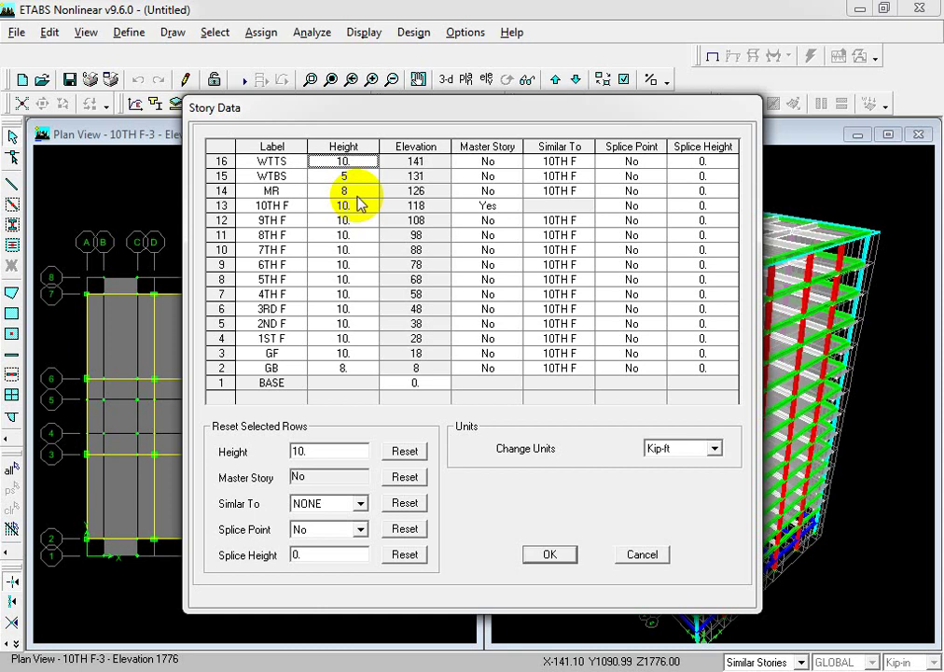
{"action": "type", "text": "4"}
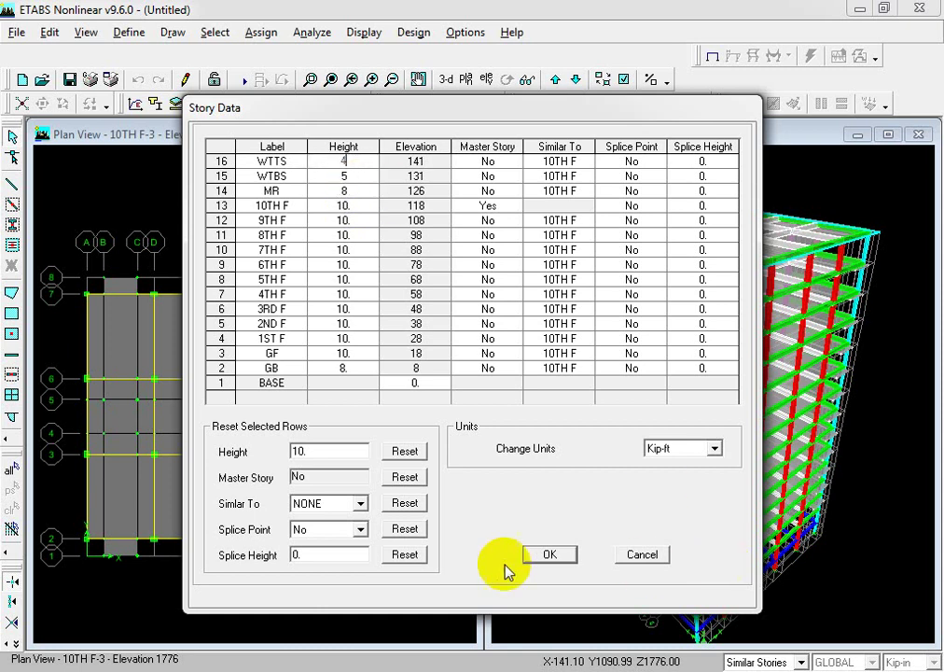
{"action": "left_click", "coordinate": [541, 556]}
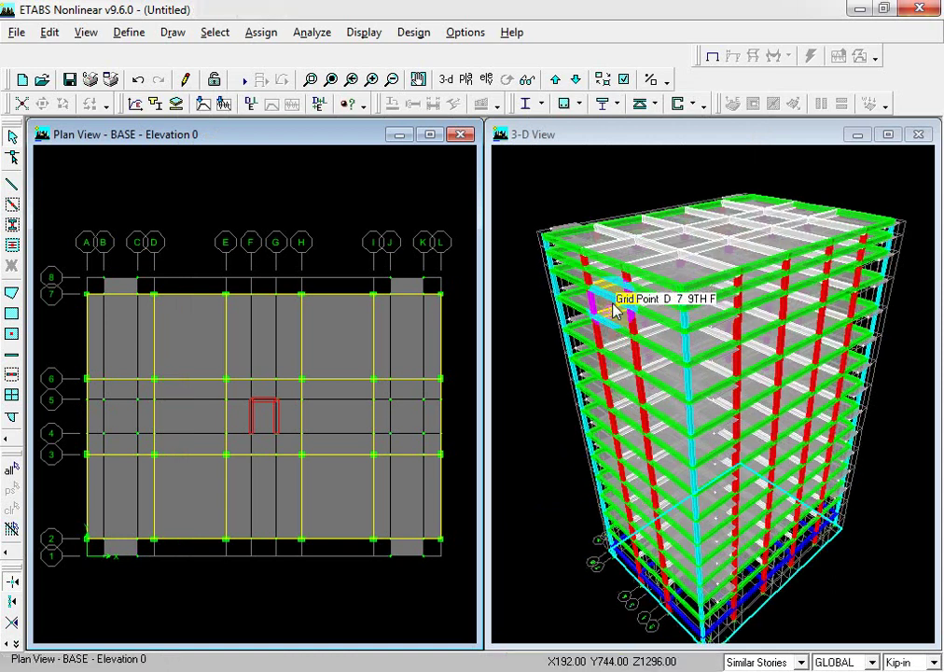
Show the MR story in the plan view and restrict the editing scope to One Story
{"action": "left_click", "coordinate": [547, 305]}
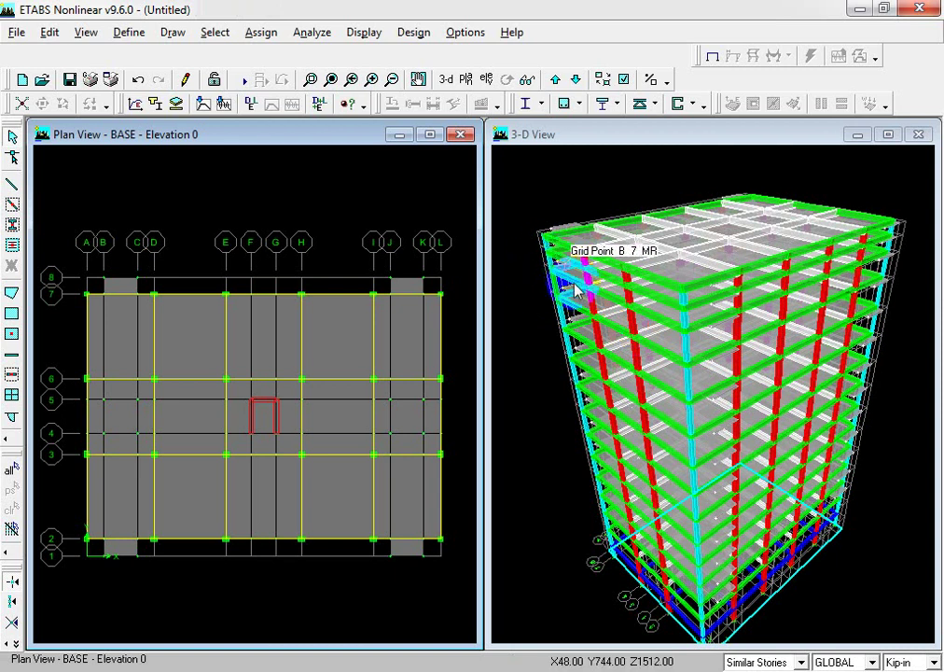
{"action": "left_click", "coordinate": [198, 295]}
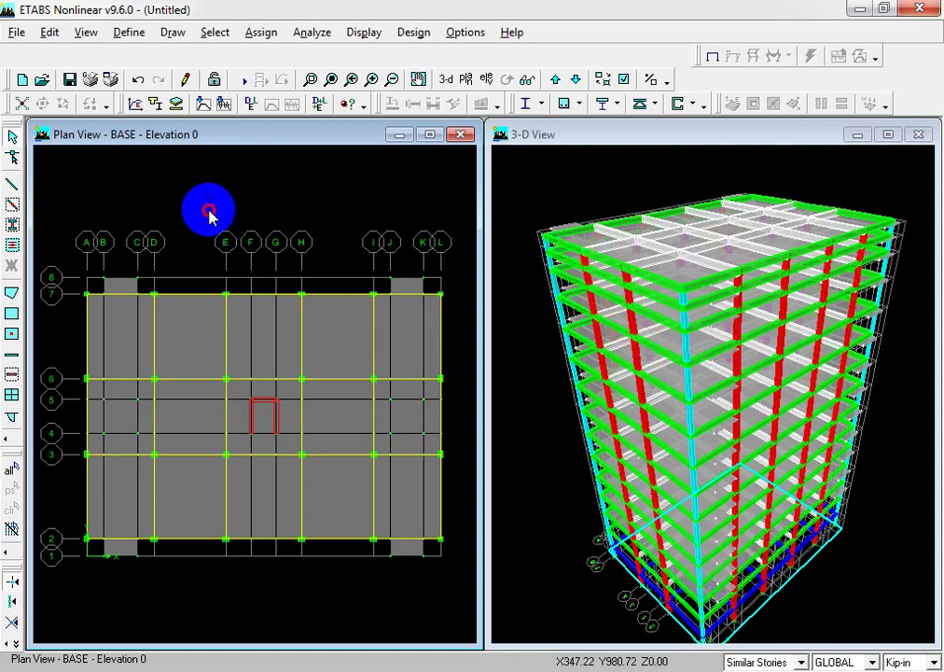
{"action": "left_click", "coordinate": [463, 78]}
{"action": "left_click", "coordinate": [373, 332]}
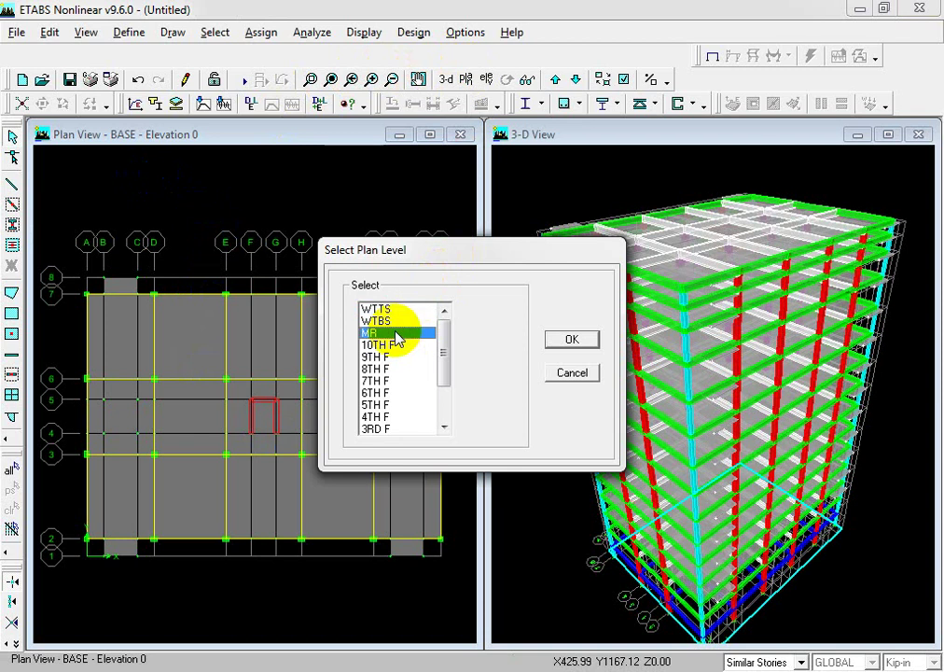
{"action": "left_click", "coordinate": [572, 338]}
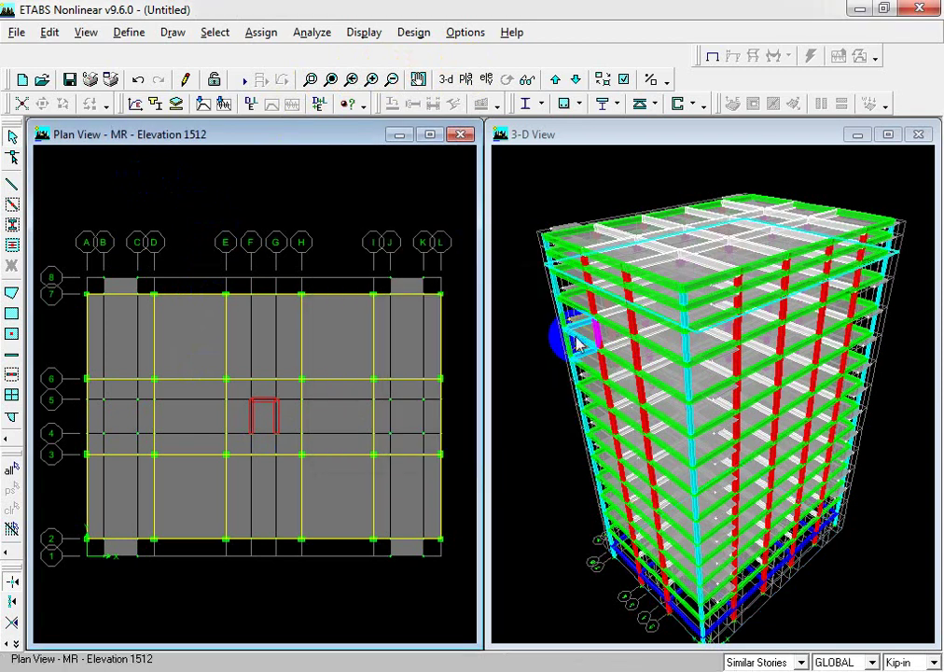
{"action": "left_click", "coordinate": [755, 661]}
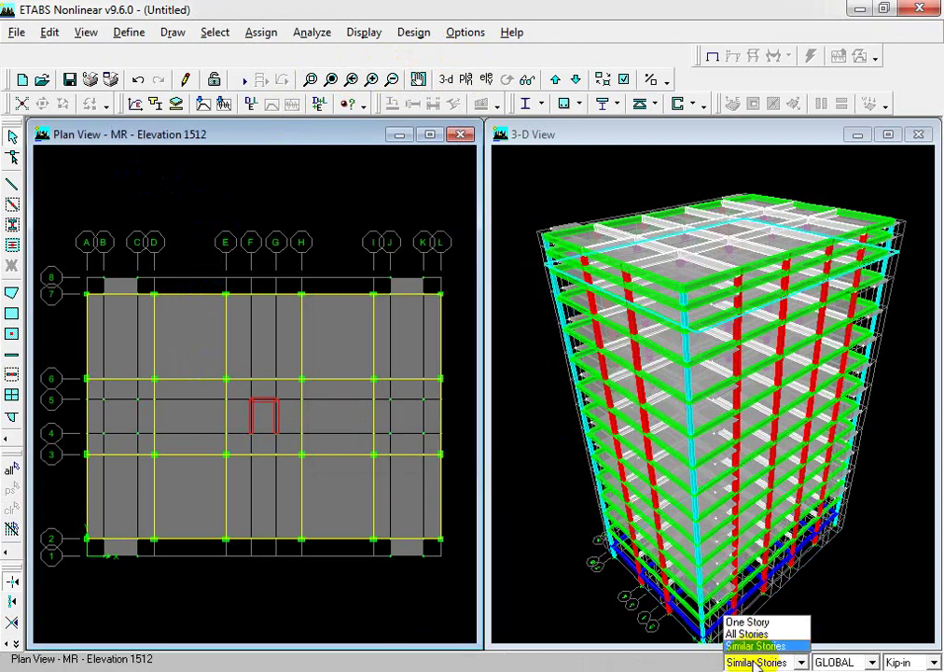
{"action": "left_click", "coordinate": [749, 622]}
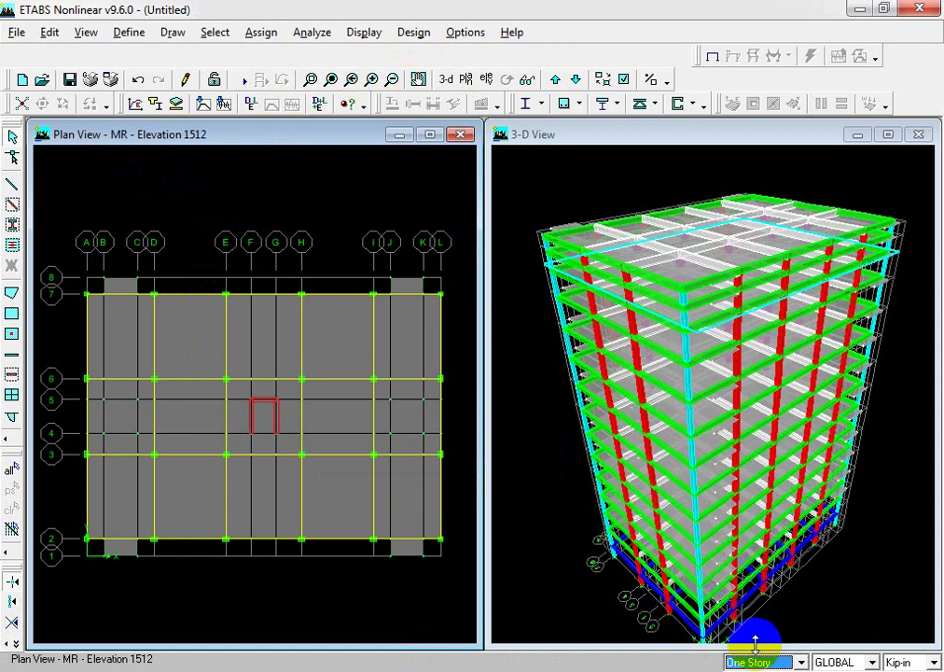
{"action": "left_click", "coordinate": [765, 662]}
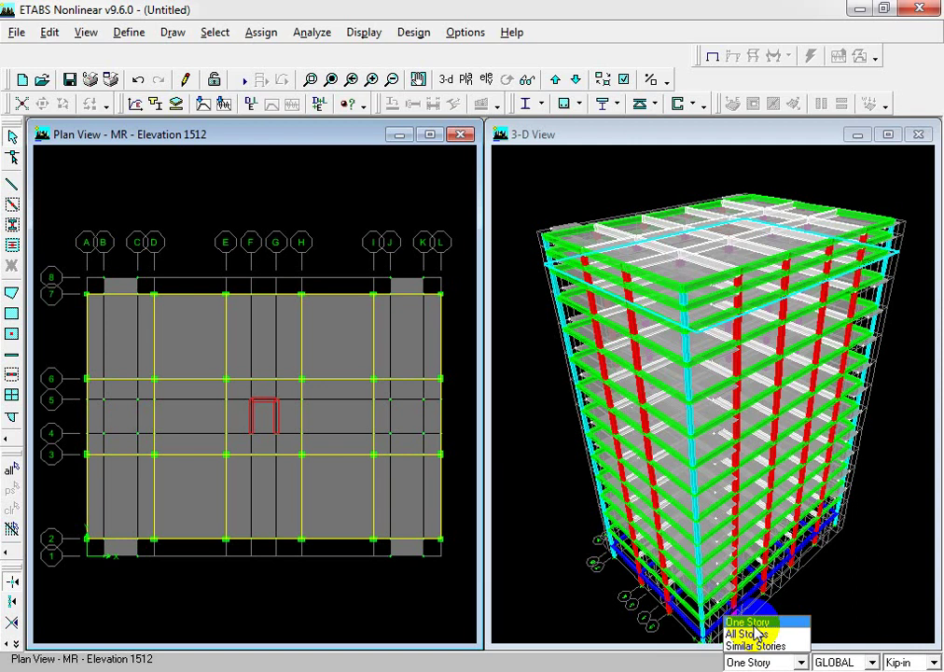
{"action": "left_click", "coordinate": [752, 622]}
{"action": "left_click", "coordinate": [310, 248]}
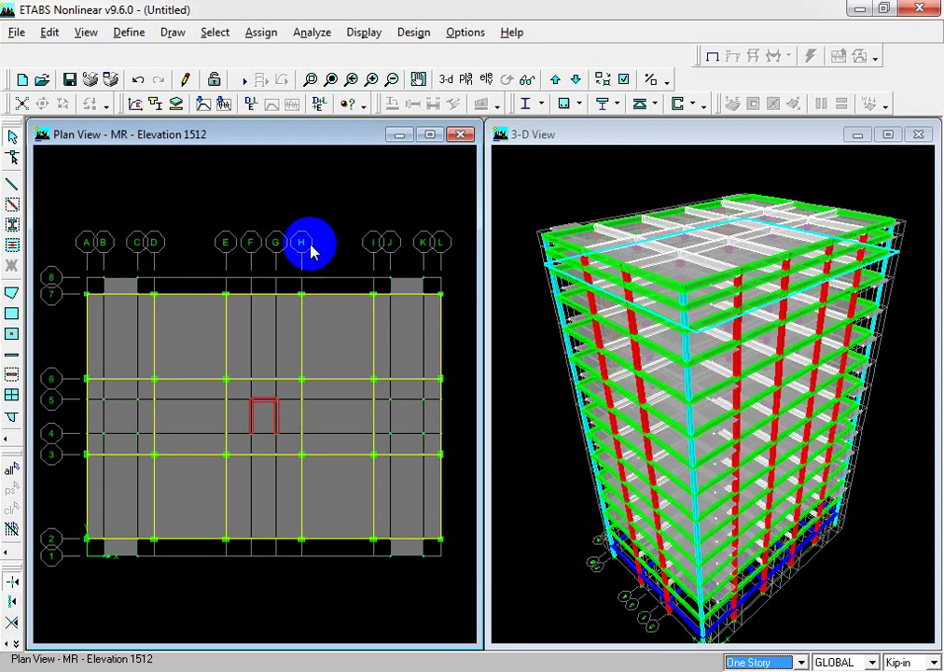
{"action": "left_click", "coordinate": [467, 79]}
{"action": "left_click", "coordinate": [370, 333]}
{"action": "left_click", "coordinate": [572, 339]}
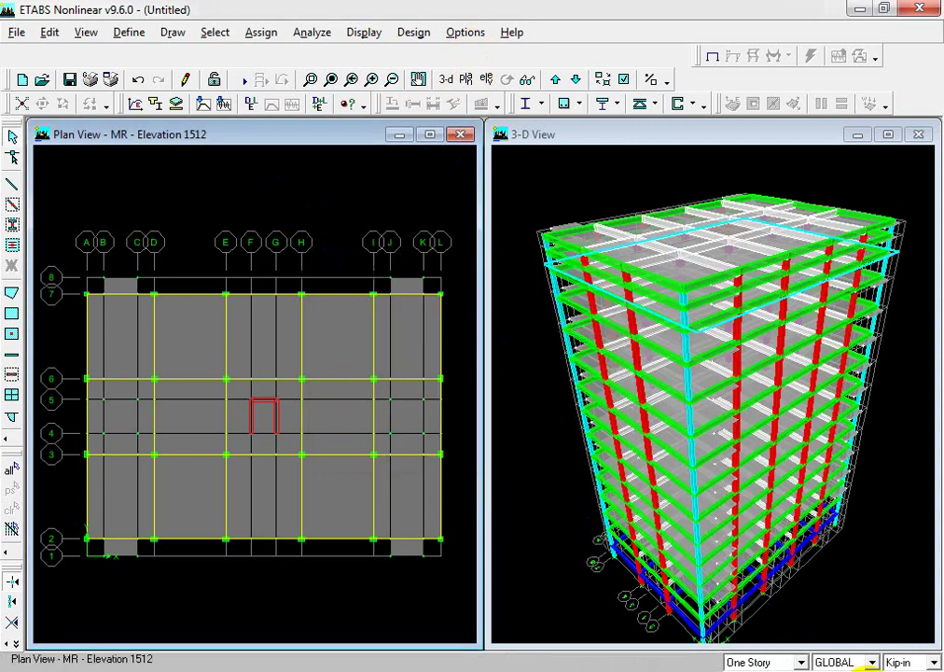
{"action": "left_click", "coordinate": [795, 662]}
{"action": "left_click", "coordinate": [779, 625]}
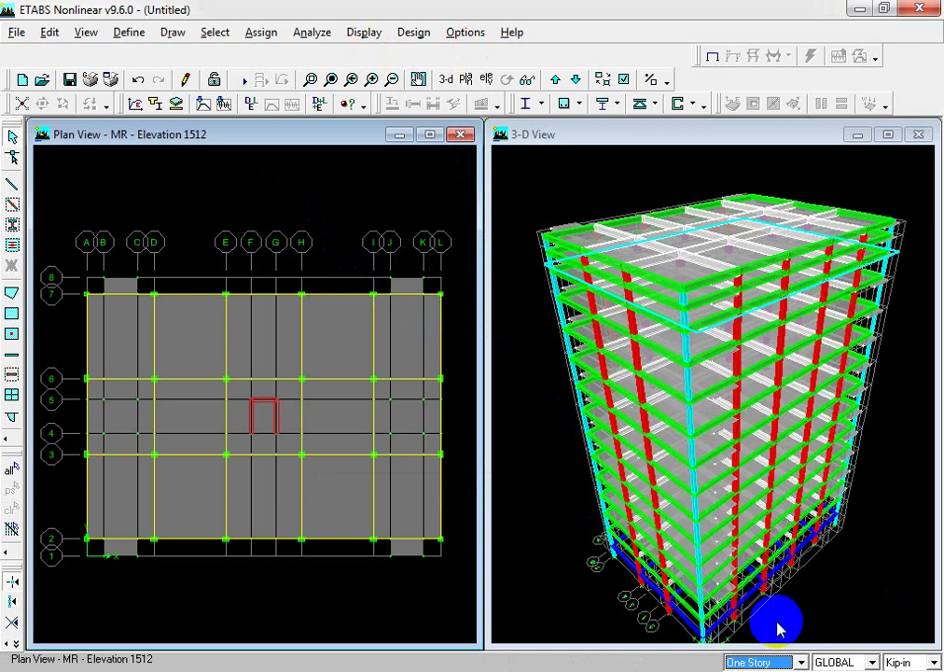
{"action": "left_click", "coordinate": [775, 660]}
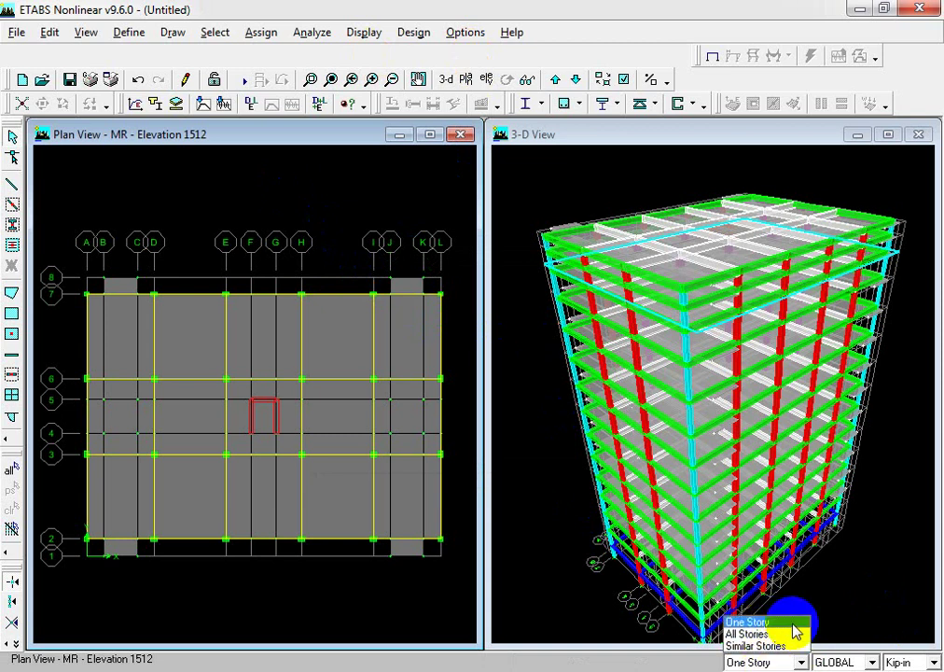
{"action": "left_click", "coordinate": [793, 623]}
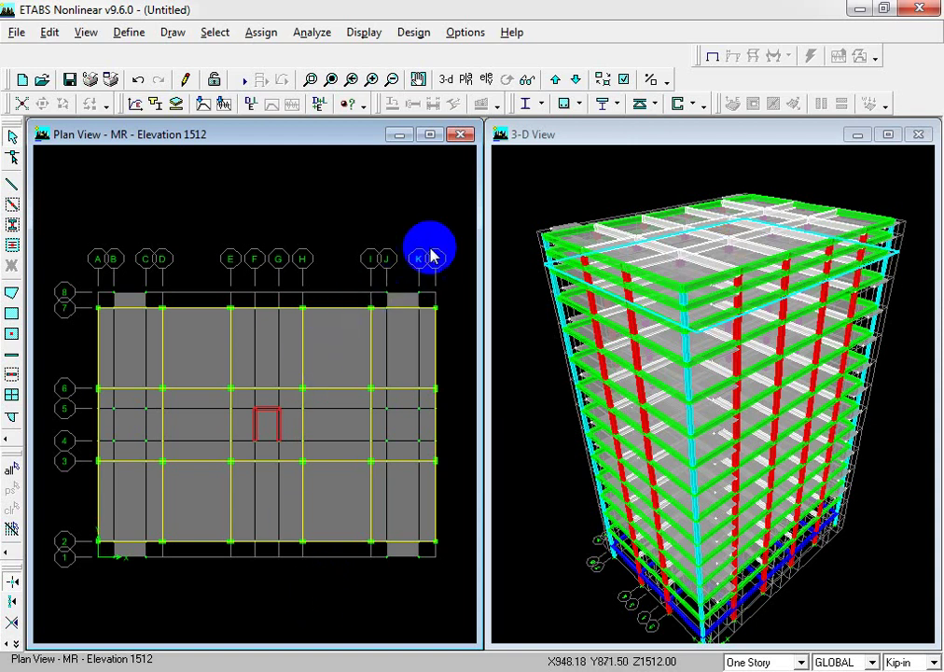
Delete all MR story objects outside the central bay between grids E–H and 3–6 around the lift core
{"action": "left_click_drag", "start_coordinate": [445, 238], "coordinate": [314, 589]}
{"action": "left_click_drag", "start_coordinate": [458, 259], "coordinate": [70, 340]}
{"action": "left_click_drag", "start_coordinate": [453, 588], "coordinate": [72, 482]}
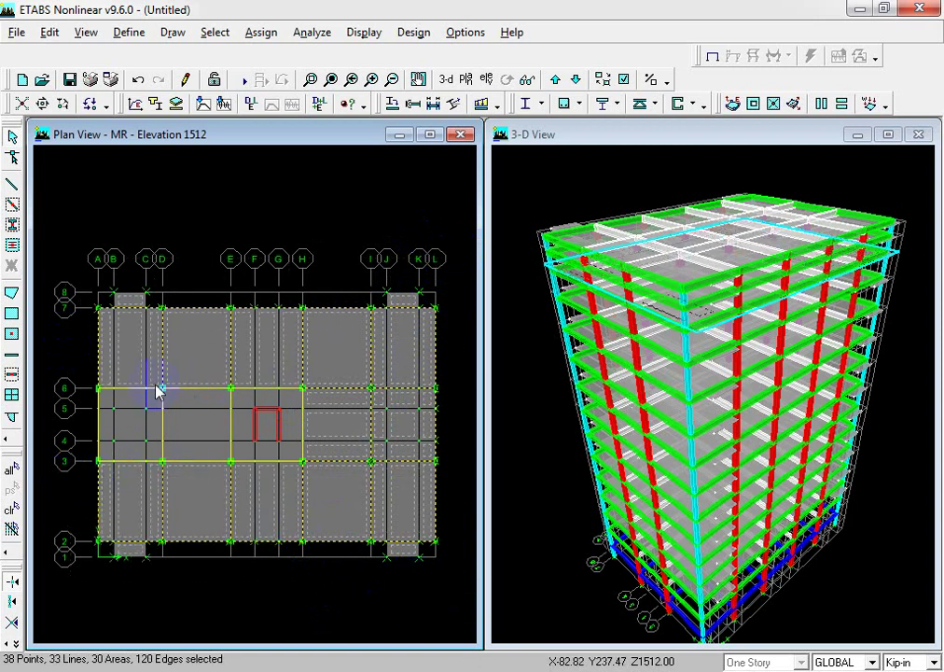
{"action": "left_click", "coordinate": [180, 242]}
{"action": "left_click_drag", "start_coordinate": [182, 242], "coordinate": [63, 607]}
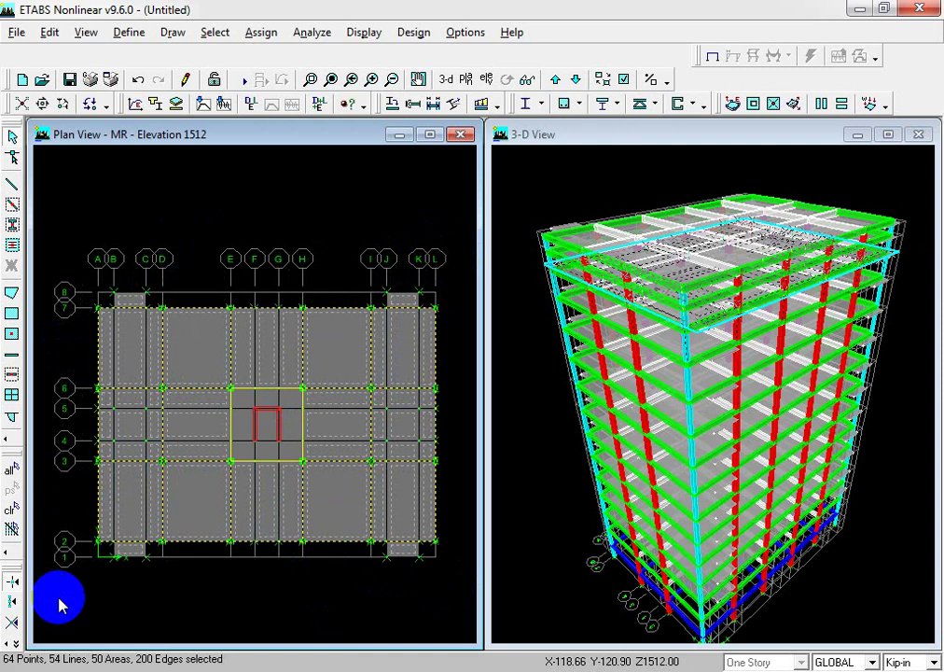
{"action": "key", "text": "Delete"}
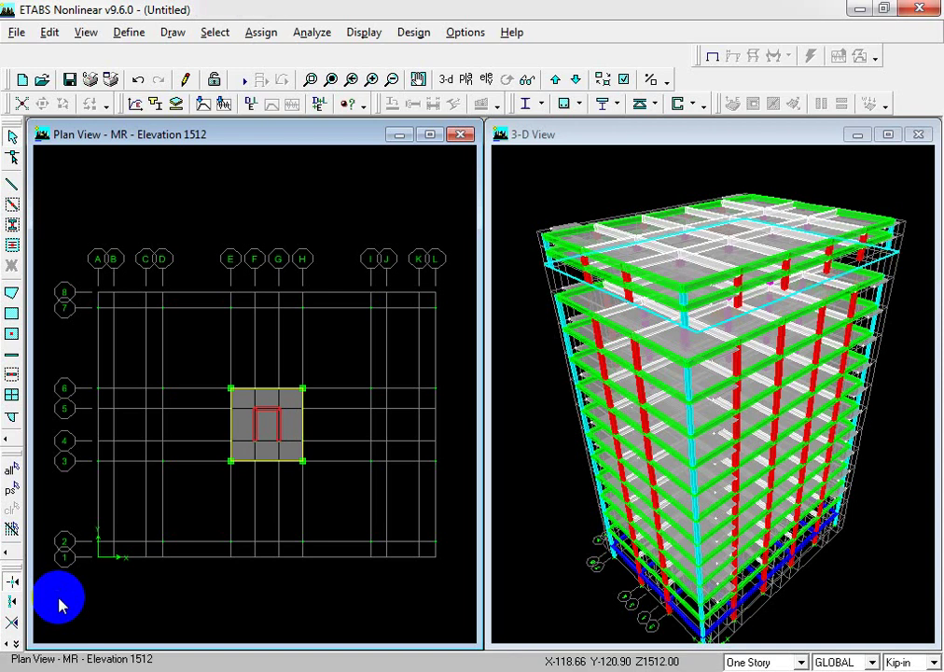
Switch to the Word document 03_CC students.docx and read the Go to MR Level instructions about deleting and drawing slabs
{"action": "left_click", "coordinate": [373, 554]}
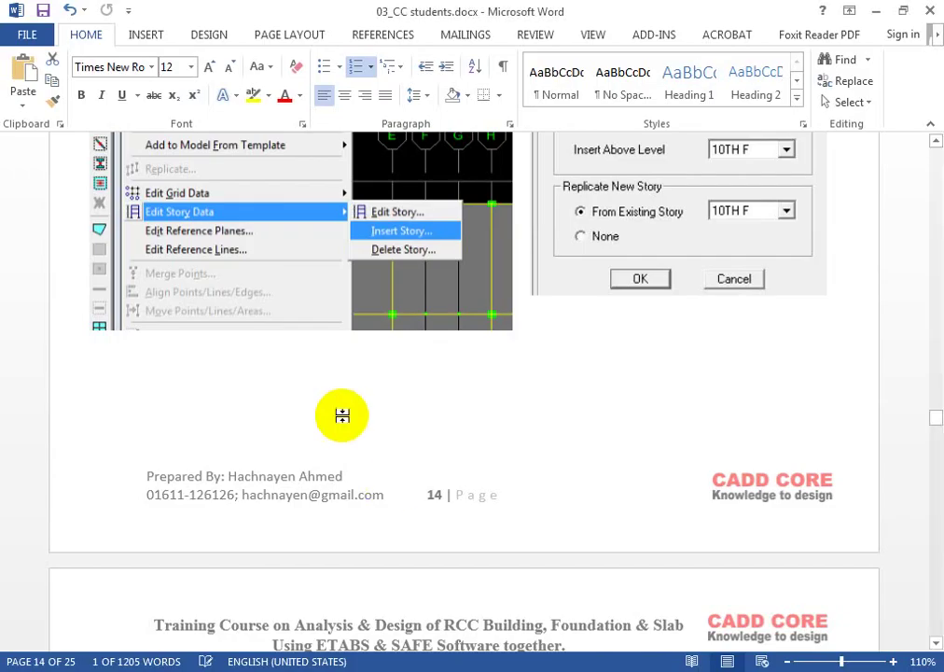
{"action": "scroll", "coordinate": [344, 413], "scroll_direction": "down", "scroll_amount": 3}
{"action": "scroll", "coordinate": [347, 415], "scroll_direction": "down", "scroll_amount": 5}
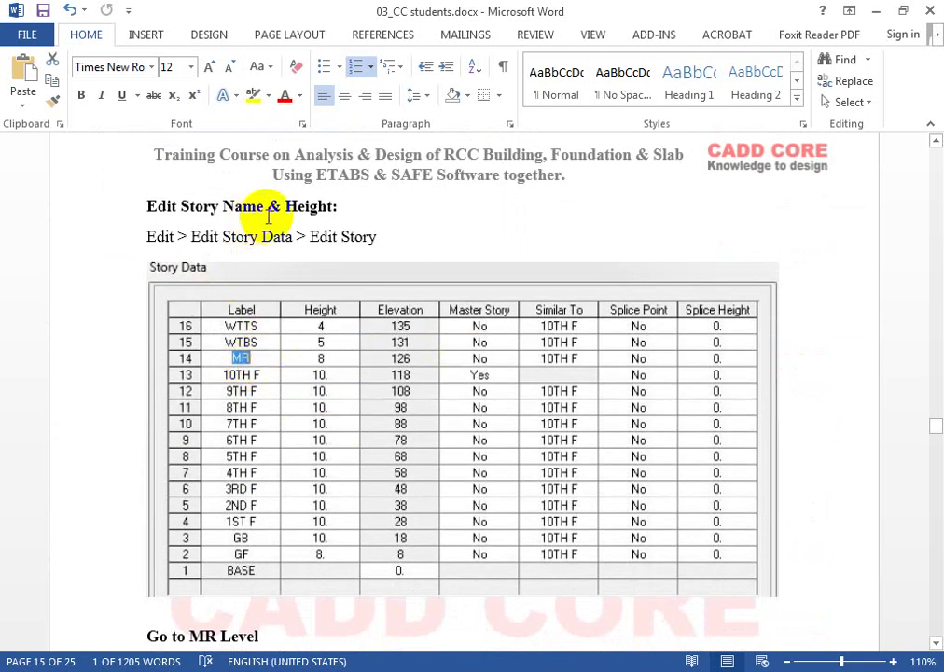
{"action": "scroll", "coordinate": [418, 379], "scroll_direction": "down", "scroll_amount": 1}
{"action": "scroll", "coordinate": [285, 427], "scroll_direction": "down", "scroll_amount": 6}
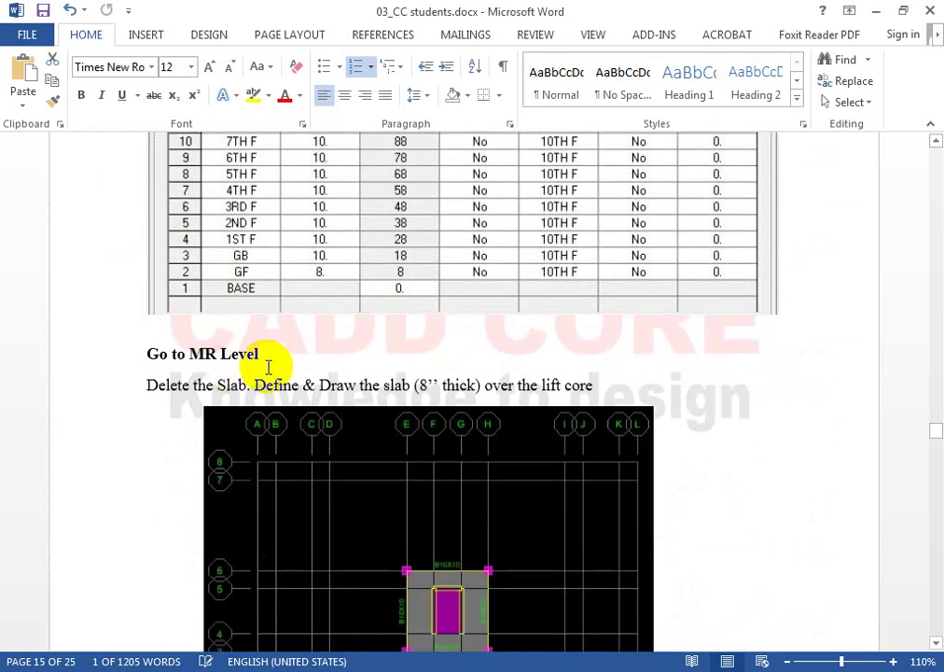
{"action": "scroll", "coordinate": [266, 368], "scroll_direction": "down", "scroll_amount": 2}
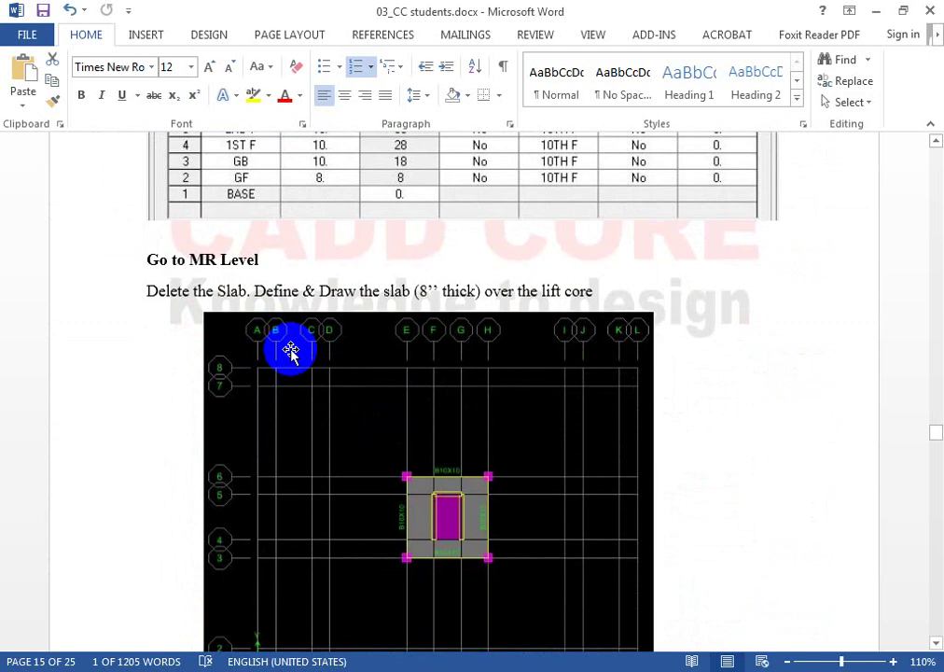
{"action": "scroll", "coordinate": [311, 365], "scroll_direction": "down", "scroll_amount": 1}
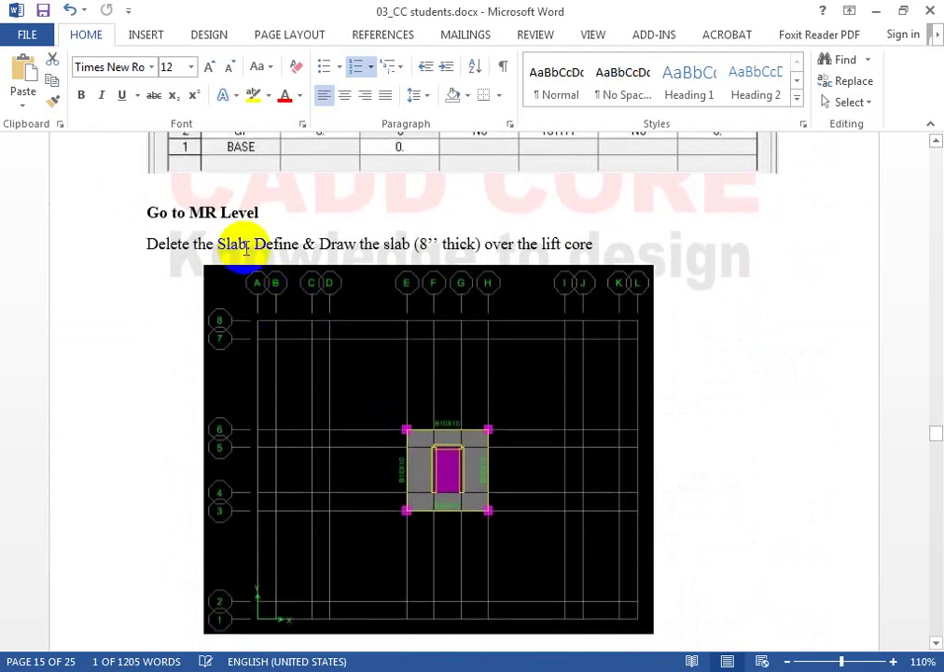
{"action": "left_click", "coordinate": [247, 244]}
{"action": "type", "text": "."}
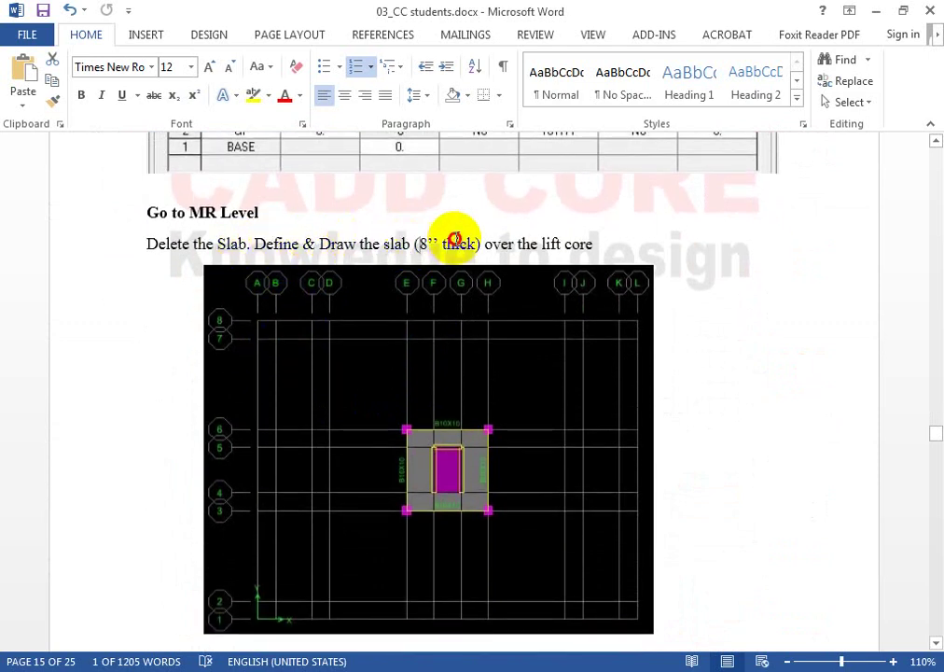
{"action": "left_click_drag", "start_coordinate": [455, 239], "coordinate": [580, 241]}
{"action": "left_click", "coordinate": [562, 247]}
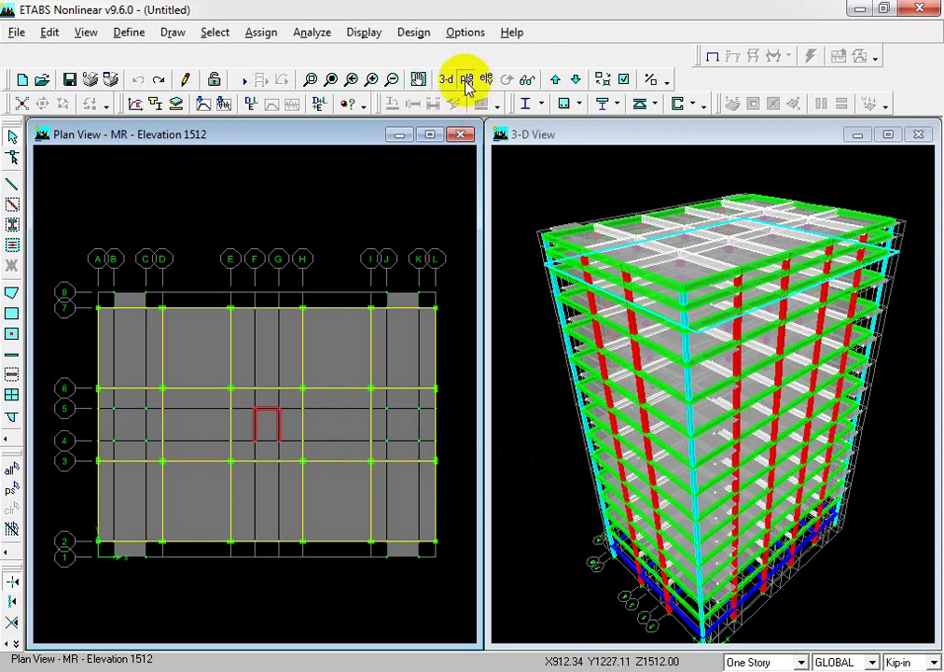
With the MR plan shown and the scope set to Similar Stories, delete the slabs, beams and columns between grids H and L
{"action": "left_click", "coordinate": [466, 80]}
{"action": "left_click", "coordinate": [387, 333]}
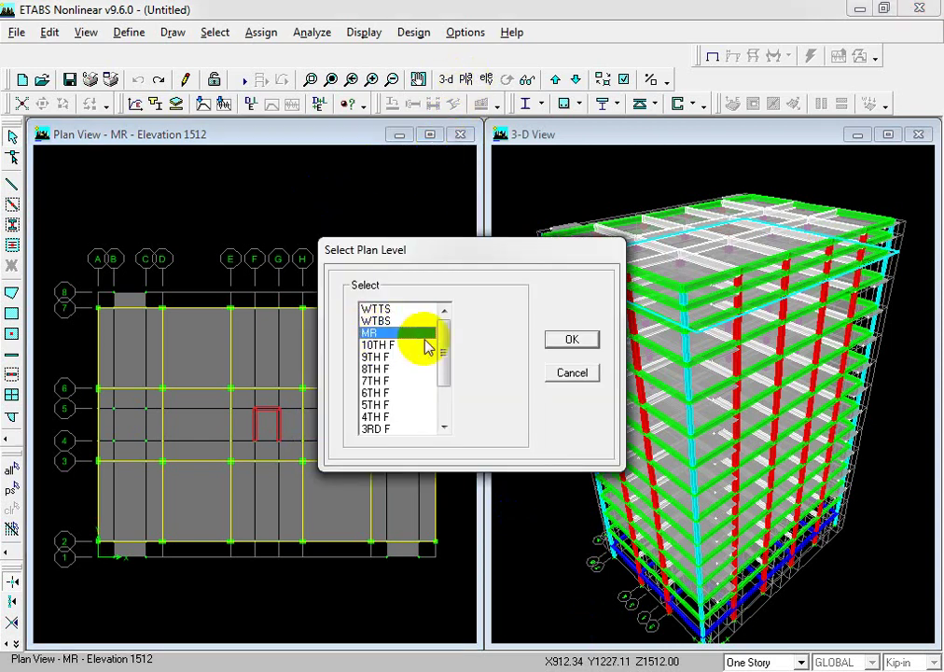
{"action": "left_click", "coordinate": [558, 343]}
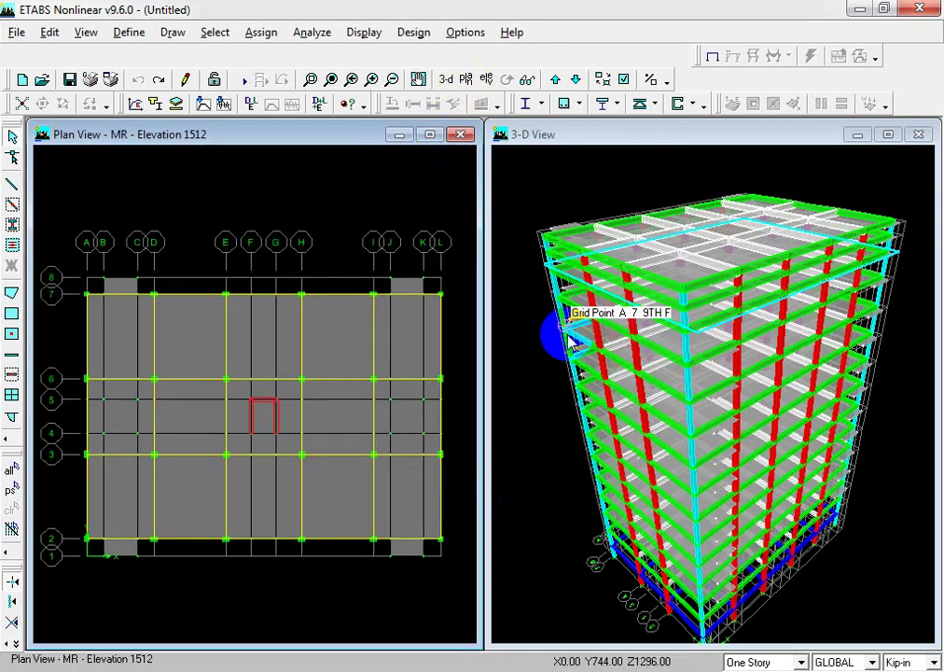
{"action": "left_click", "coordinate": [753, 661]}
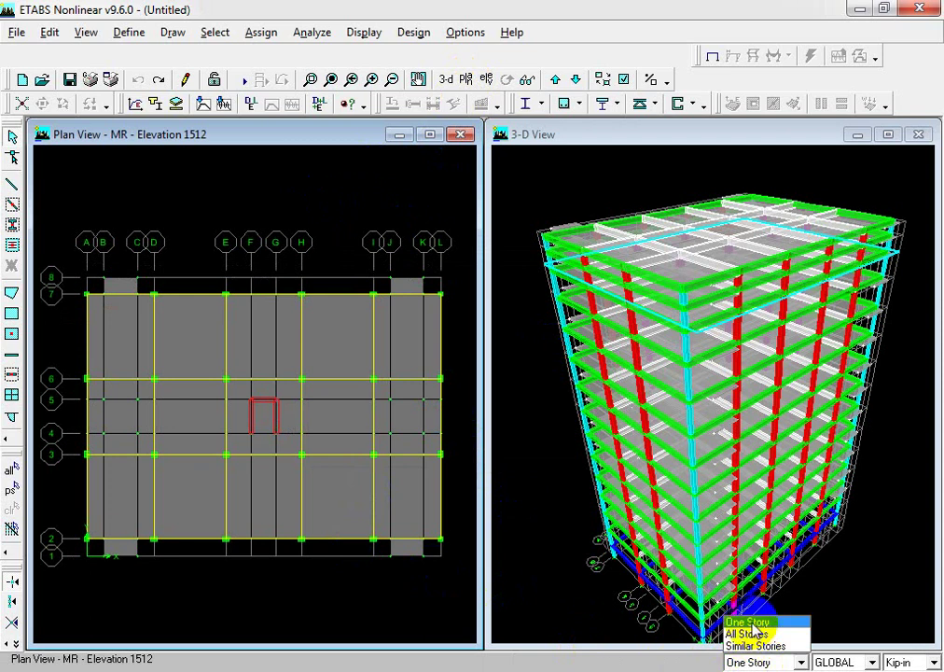
{"action": "left_click", "coordinate": [757, 645]}
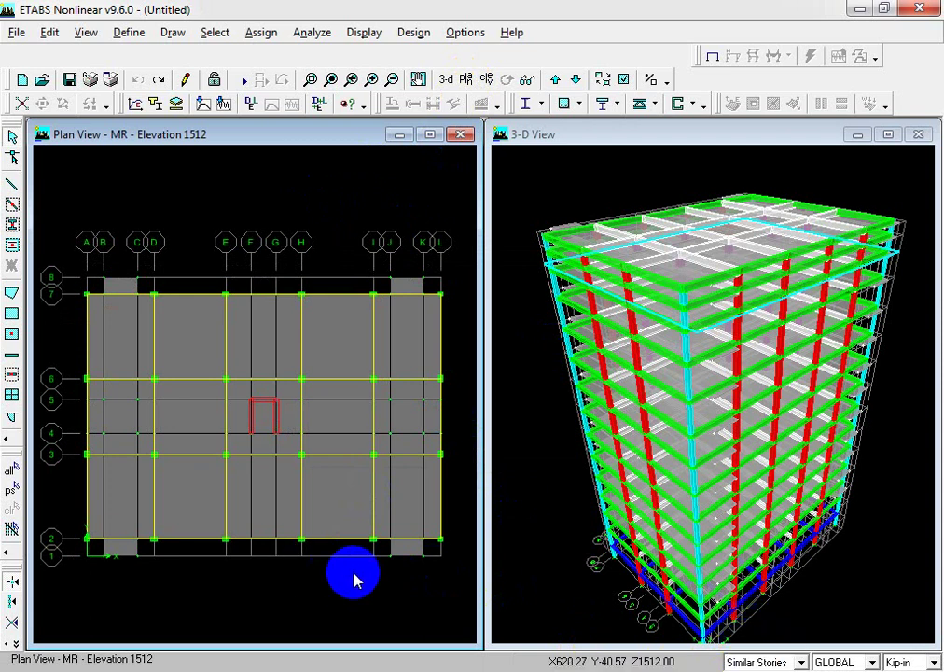
{"action": "left_click_drag", "start_coordinate": [465, 215], "coordinate": [334, 565]}
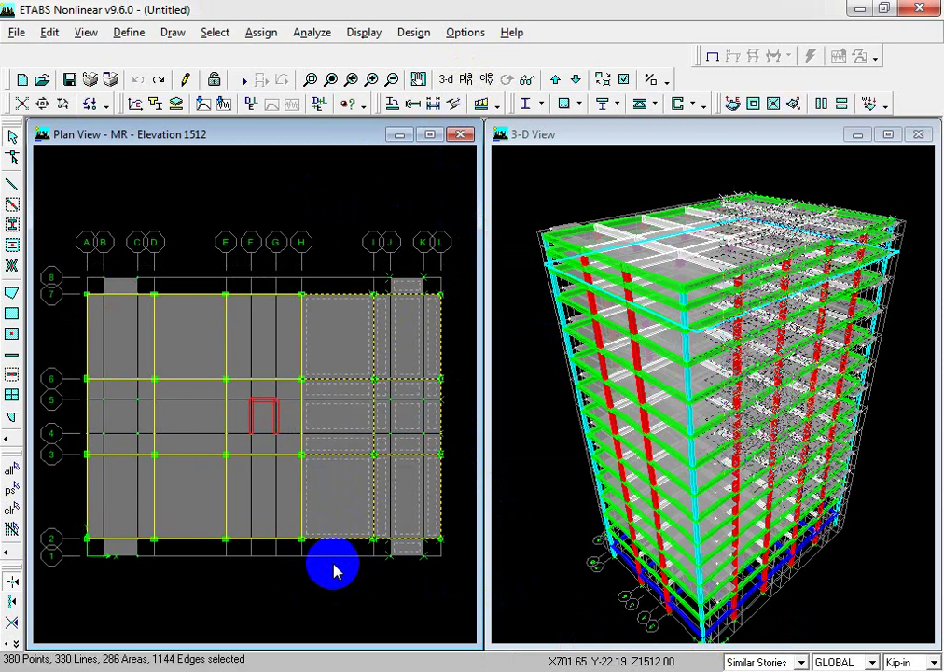
{"action": "key", "text": "Delete"}
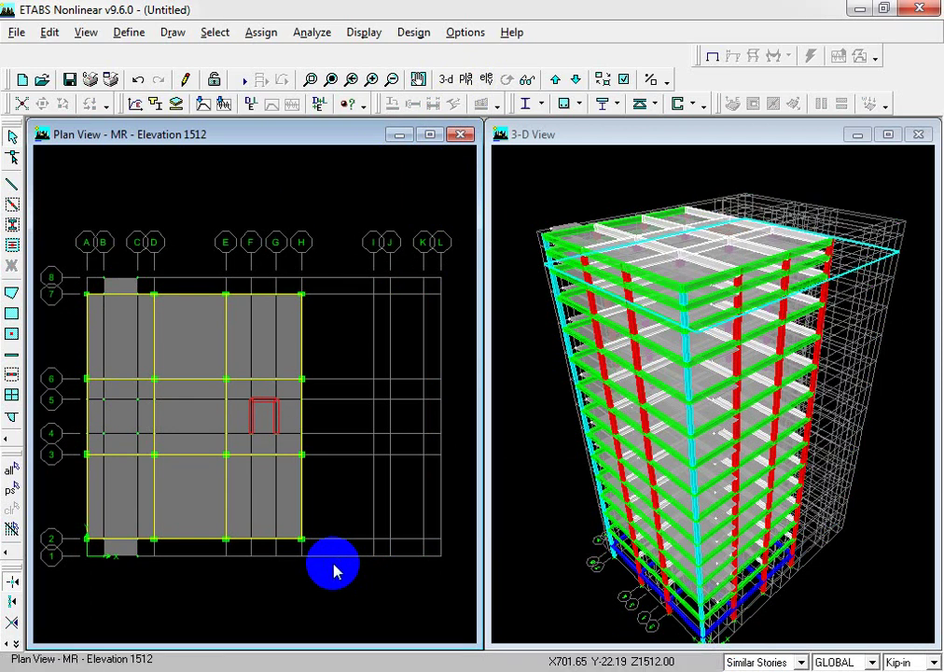
Undo the deletion across similar stories and set the editing scope to One Story
{"action": "key", "text": "ctrl+z"}
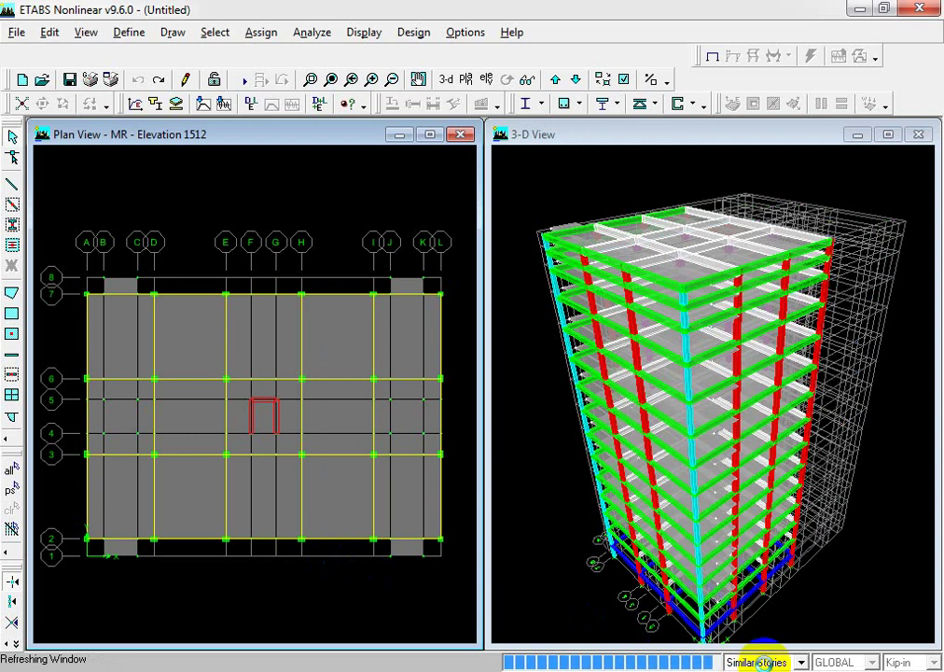
{"action": "left_click", "coordinate": [770, 661]}
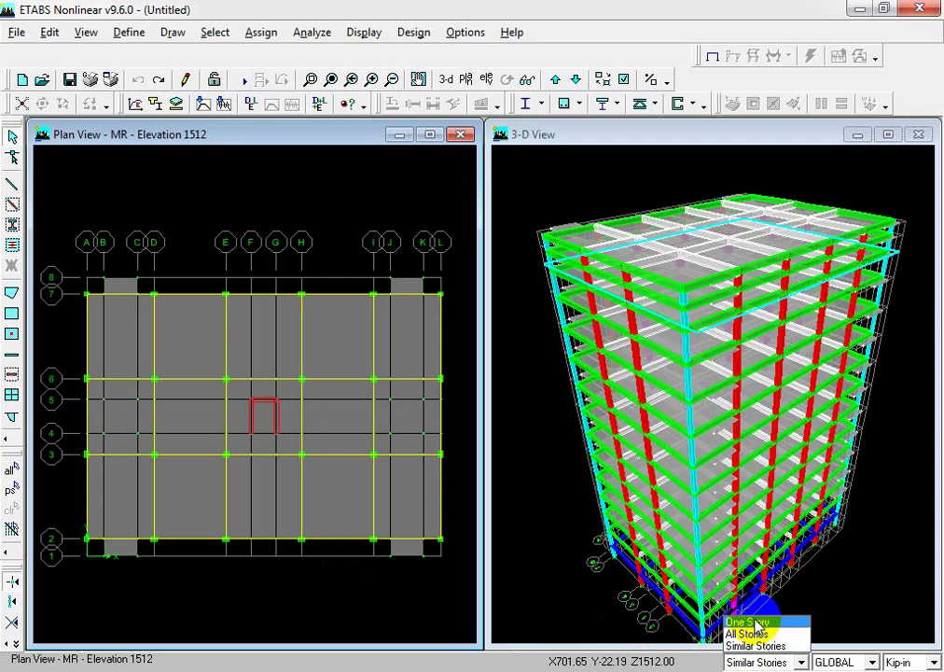
{"action": "left_click", "coordinate": [746, 618]}
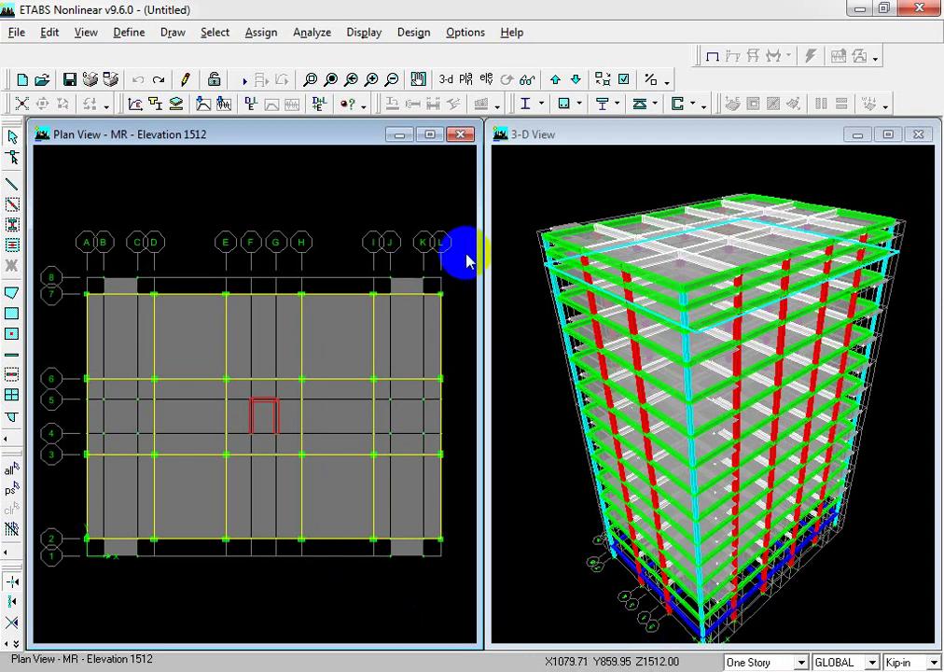
With the scope at One Story, delete all MR level objects outside the central bay between grids E–H and 3–6
{"action": "left_click_drag", "start_coordinate": [452, 304], "coordinate": [332, 564]}
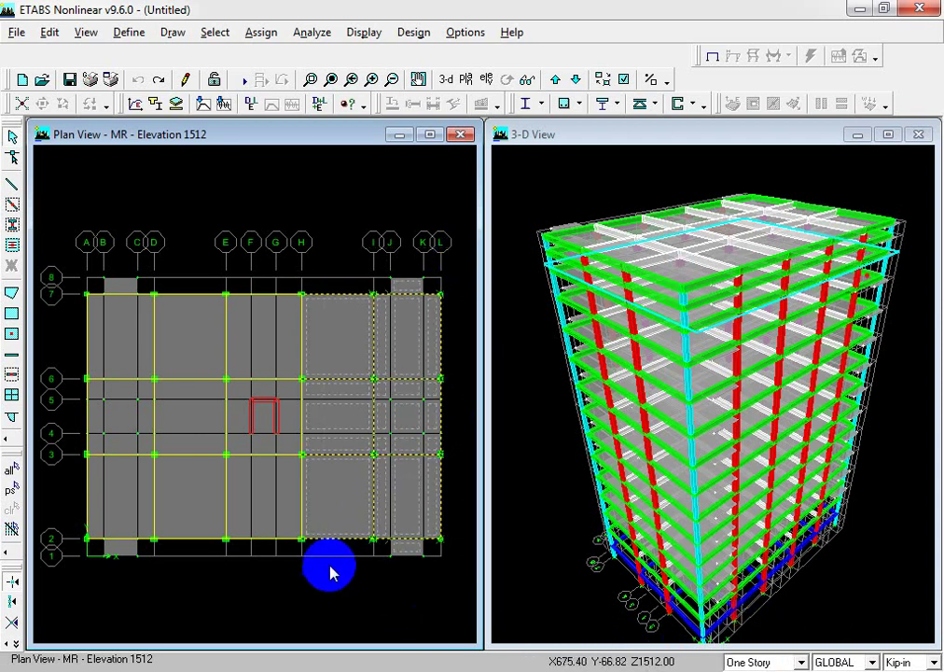
{"action": "left_click_drag", "start_coordinate": [450, 204], "coordinate": [63, 347]}
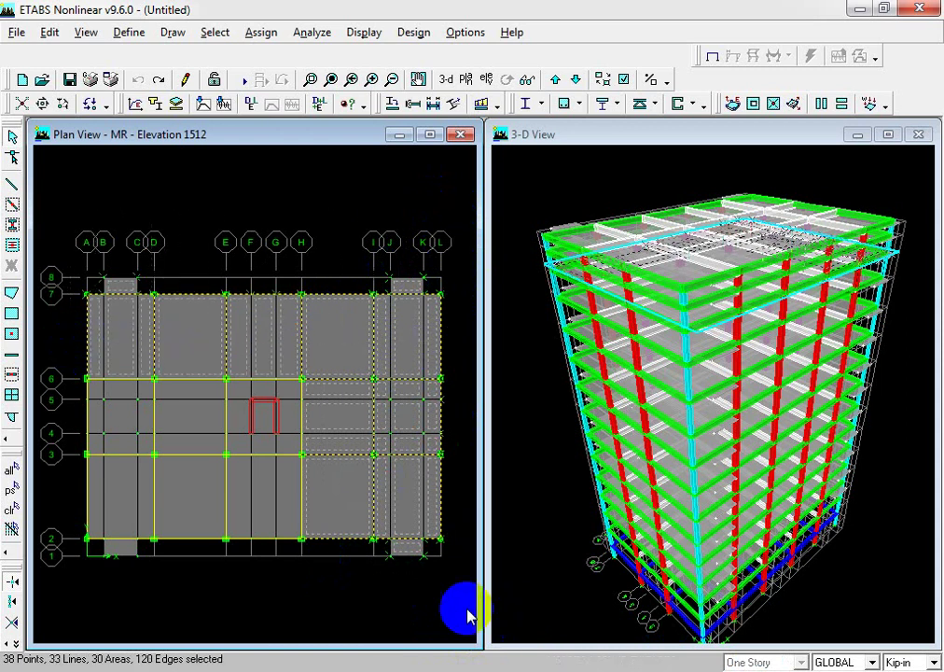
{"action": "left_click_drag", "start_coordinate": [468, 594], "coordinate": [60, 489]}
{"action": "left_click_drag", "start_coordinate": [170, 219], "coordinate": [50, 612]}
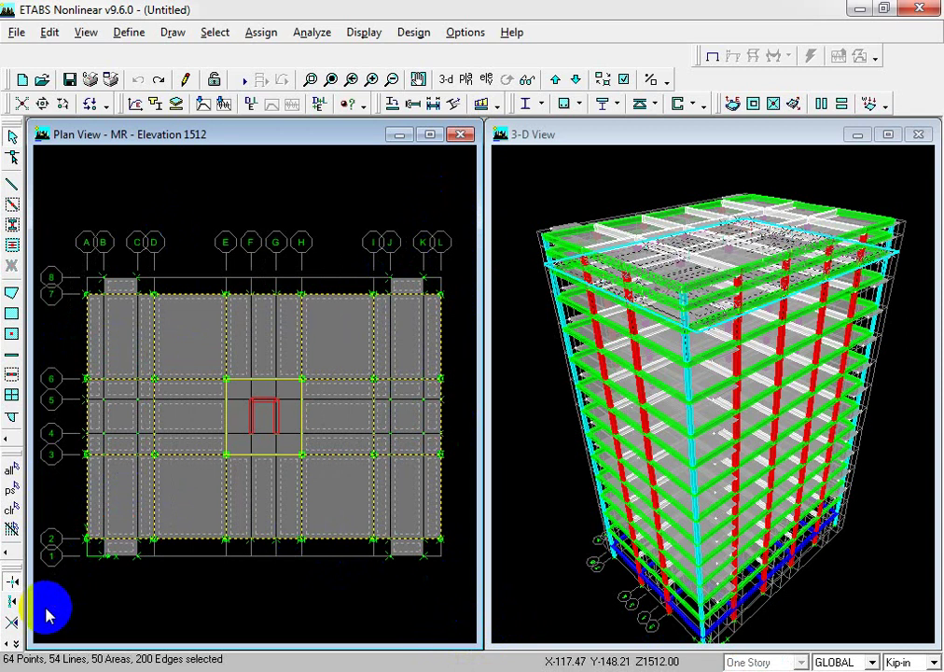
{"action": "key", "text": "Delete"}
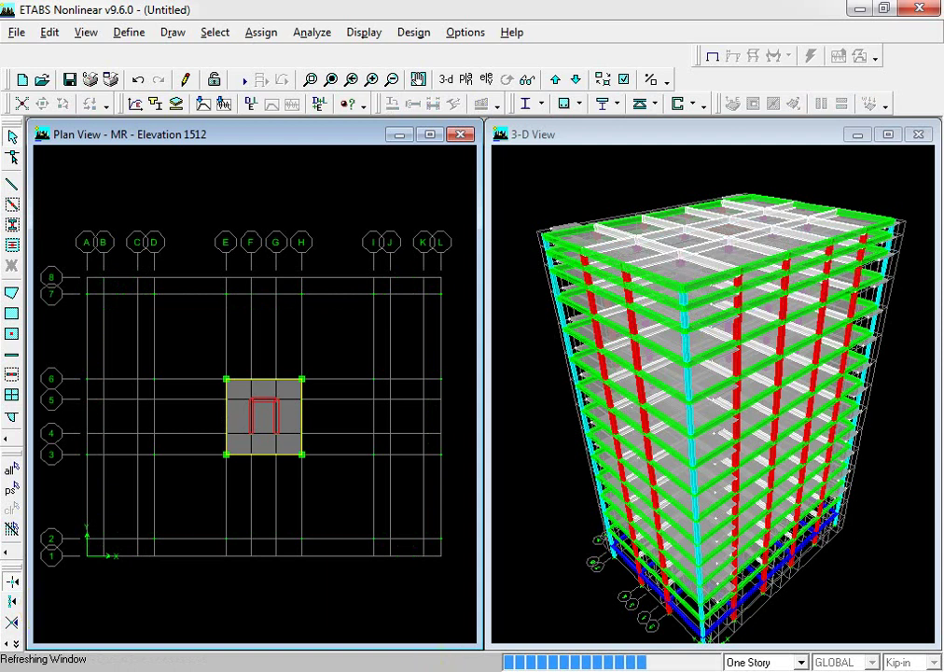
Check the lift core slab note in 03_CC students.docx, and add slab section S8 in CON3000 with membrane and bending thickness 8
{"action": "left_click", "coordinate": [469, 607]}
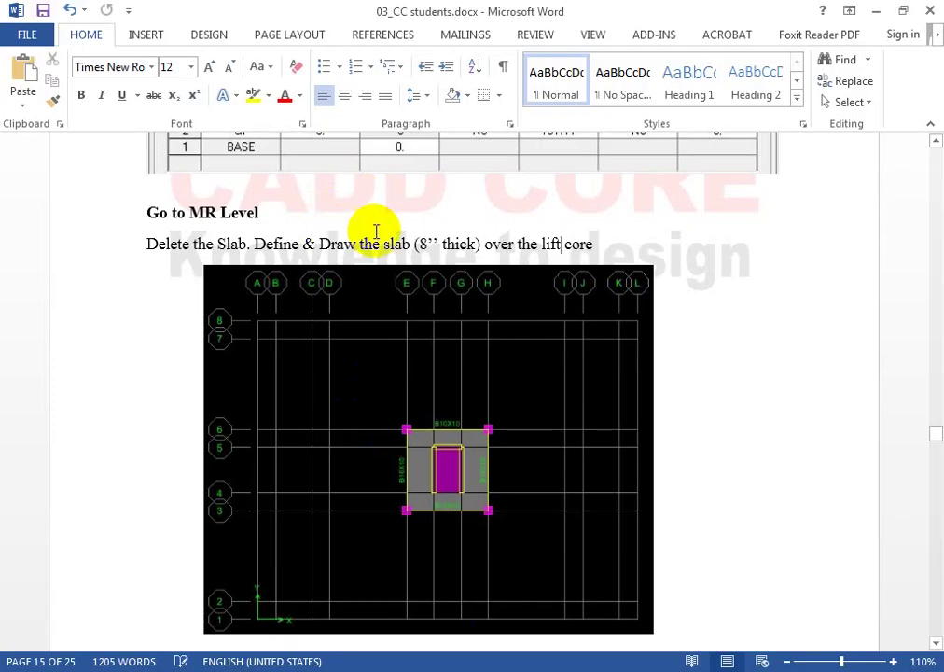
{"action": "left_click", "coordinate": [429, 244]}
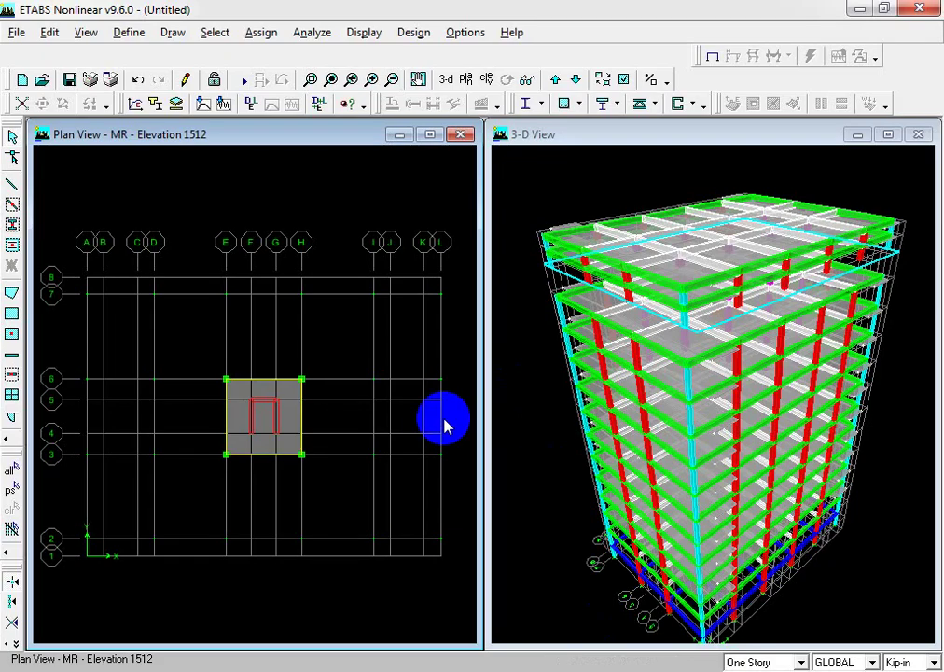
{"action": "left_click", "coordinate": [173, 32]}
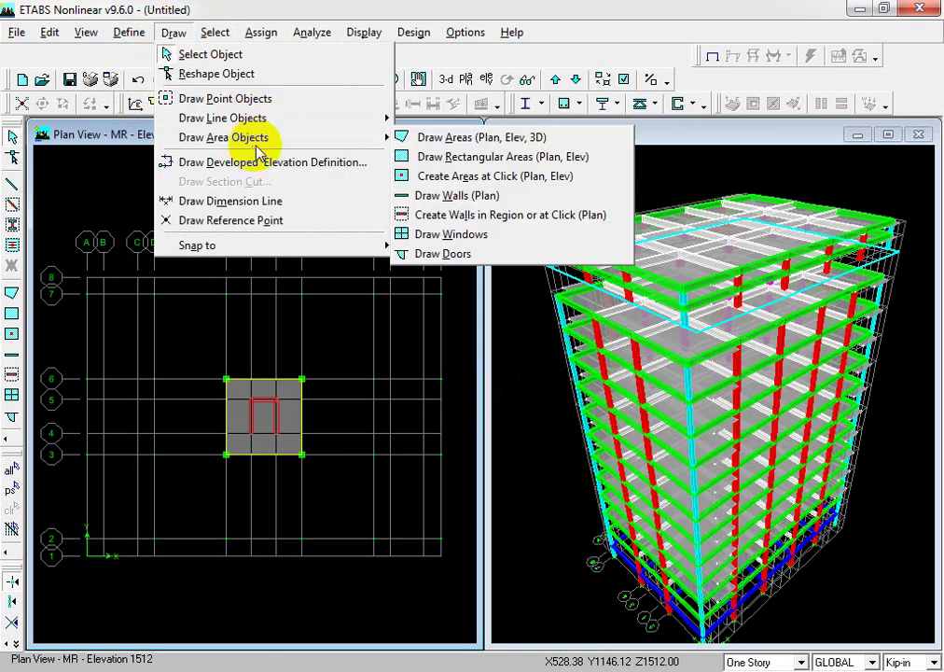
{"action": "mouse_move", "coordinate": [132, 31]}
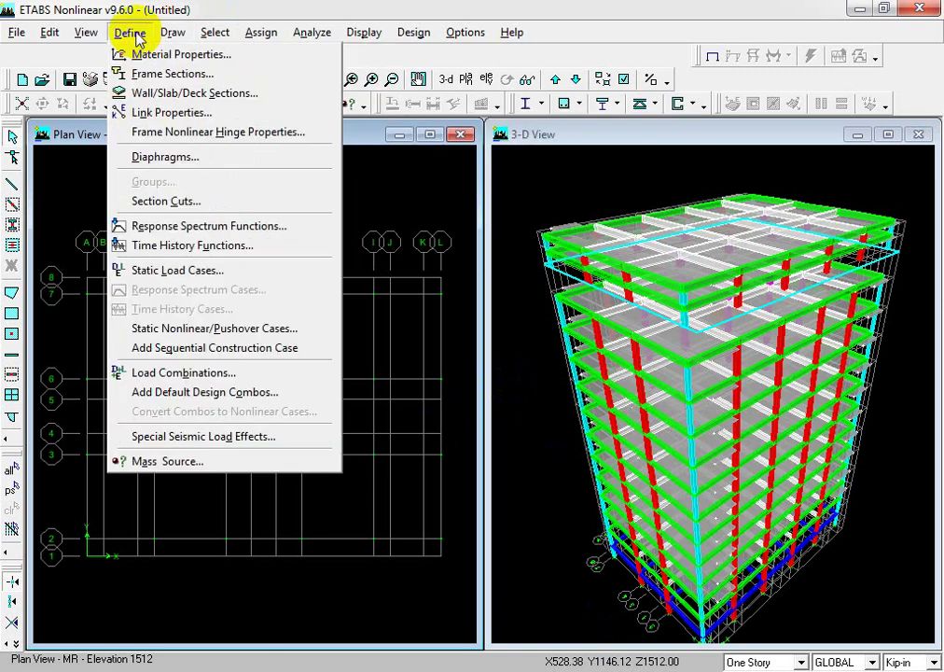
{"action": "left_click", "coordinate": [205, 93]}
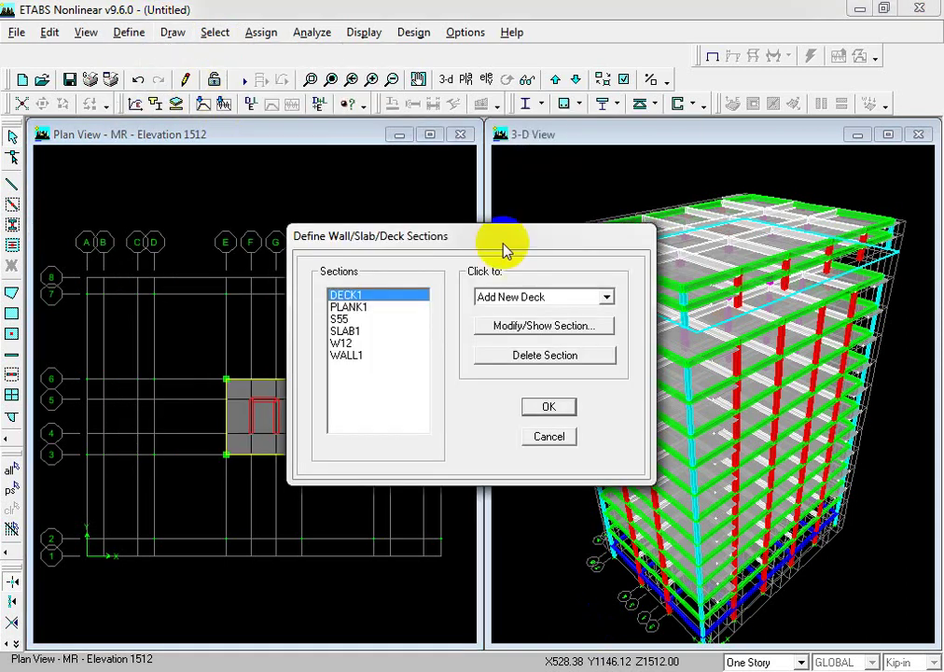
{"action": "left_click", "coordinate": [482, 297]}
{"action": "left_click", "coordinate": [531, 328]}
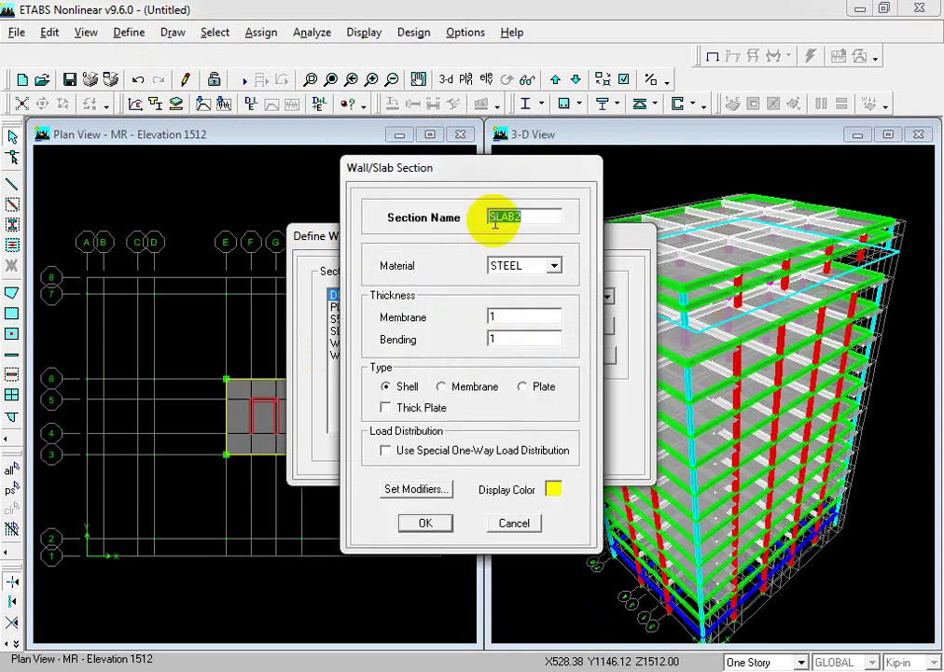
{"action": "type", "text": "S8"}
{"action": "key", "text": "Tab"}
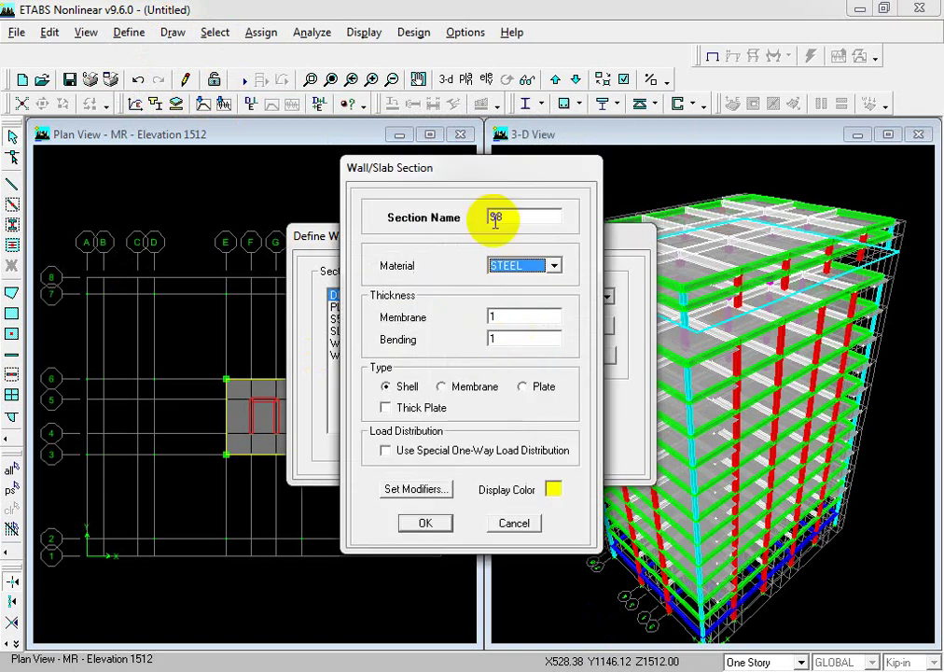
{"action": "left_click", "coordinate": [534, 265]}
{"action": "left_click", "coordinate": [524, 282]}
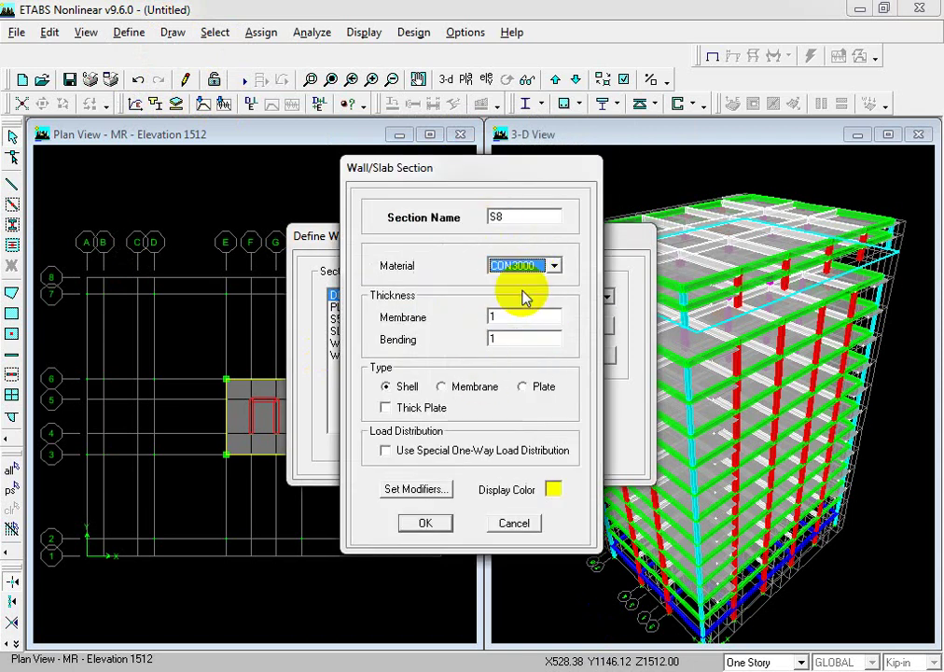
{"action": "double_click", "coordinate": [503, 318]}
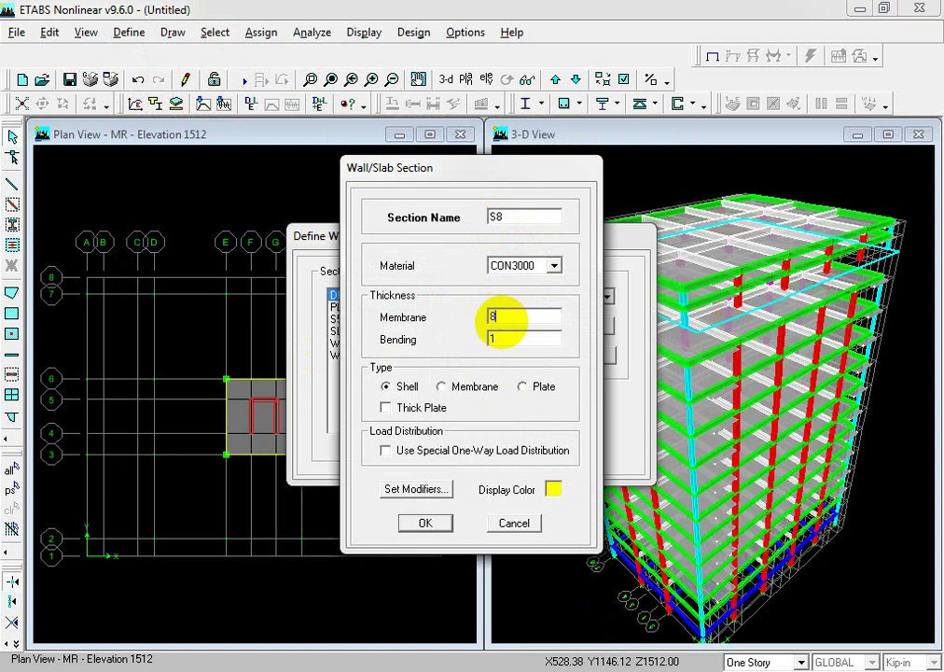
Set the S8 section's type to Membrane with Thick Plate off, and accept the section definitions
{"action": "left_click", "coordinate": [476, 388]}
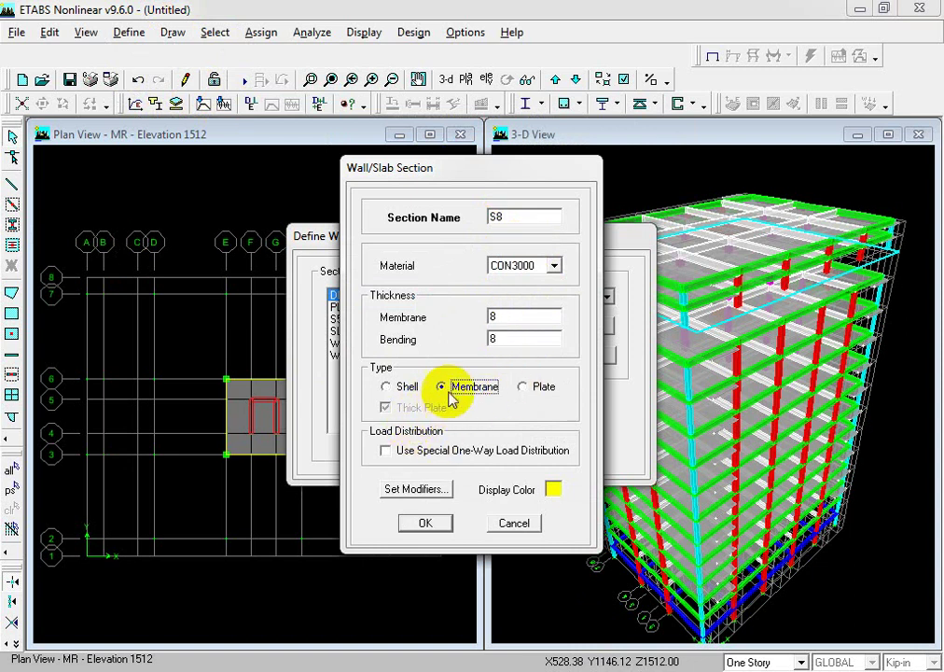
{"action": "left_click", "coordinate": [403, 387]}
{"action": "left_click", "coordinate": [406, 410]}
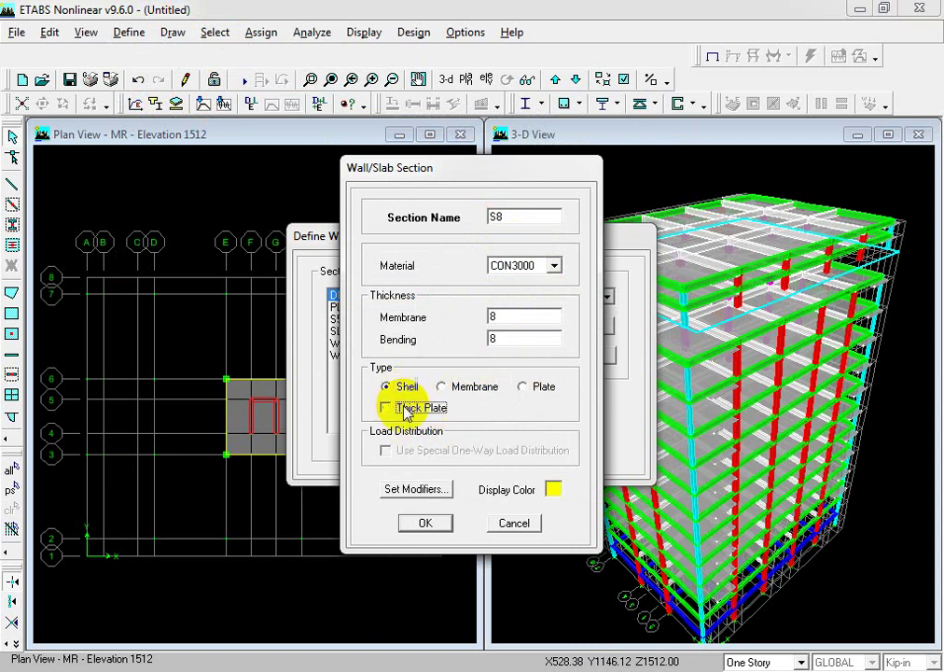
{"action": "left_click", "coordinate": [469, 387]}
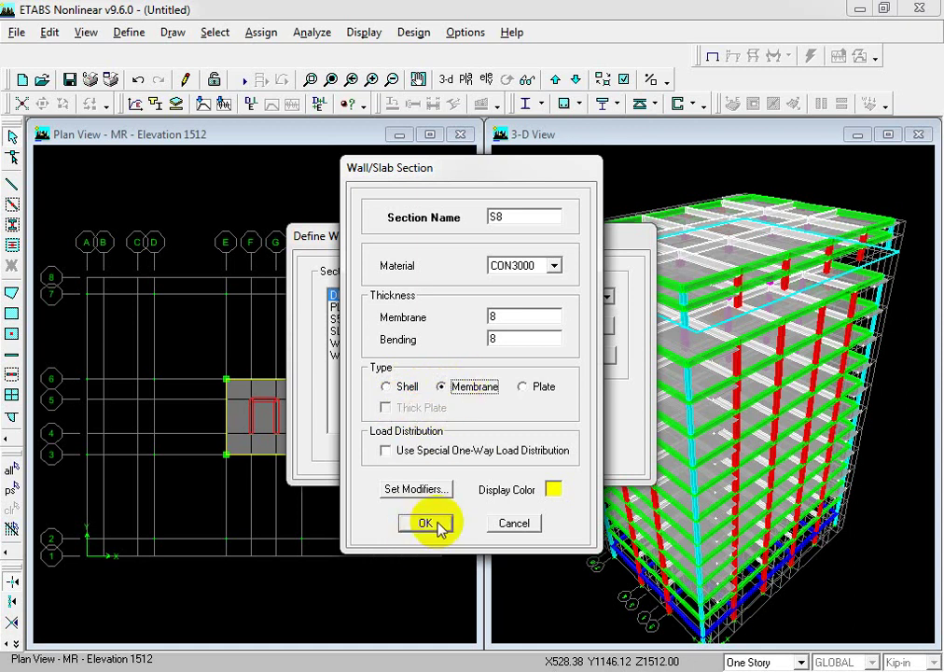
{"action": "left_click", "coordinate": [429, 524]}
{"action": "left_click", "coordinate": [543, 405]}
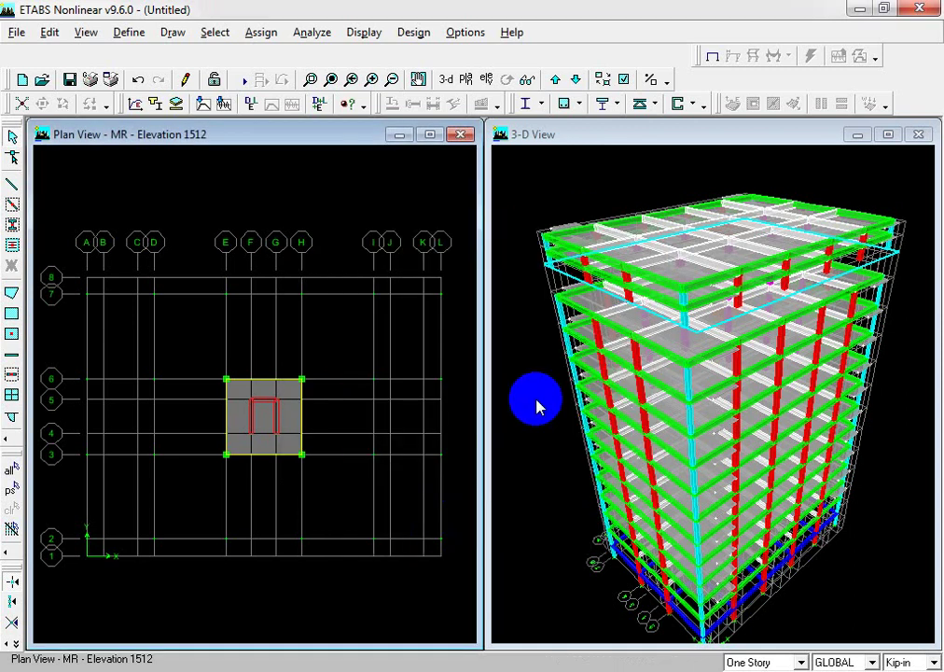
Select the MR slab panel inside the lift core, between grids F–G and 4–5, and begin assigning it a slab section
{"action": "left_click", "coordinate": [264, 420]}
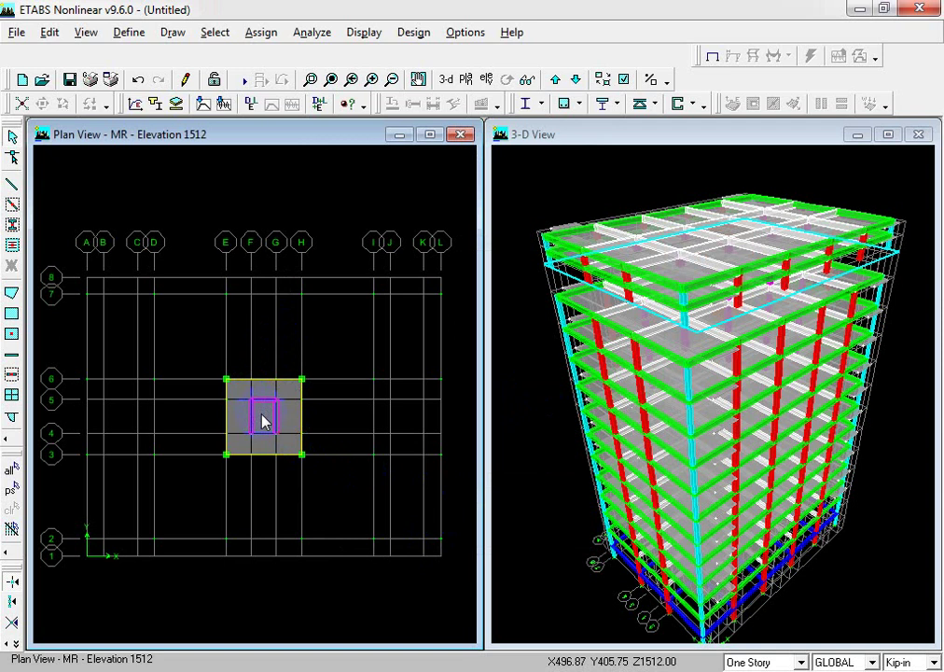
{"action": "left_click", "coordinate": [310, 80]}
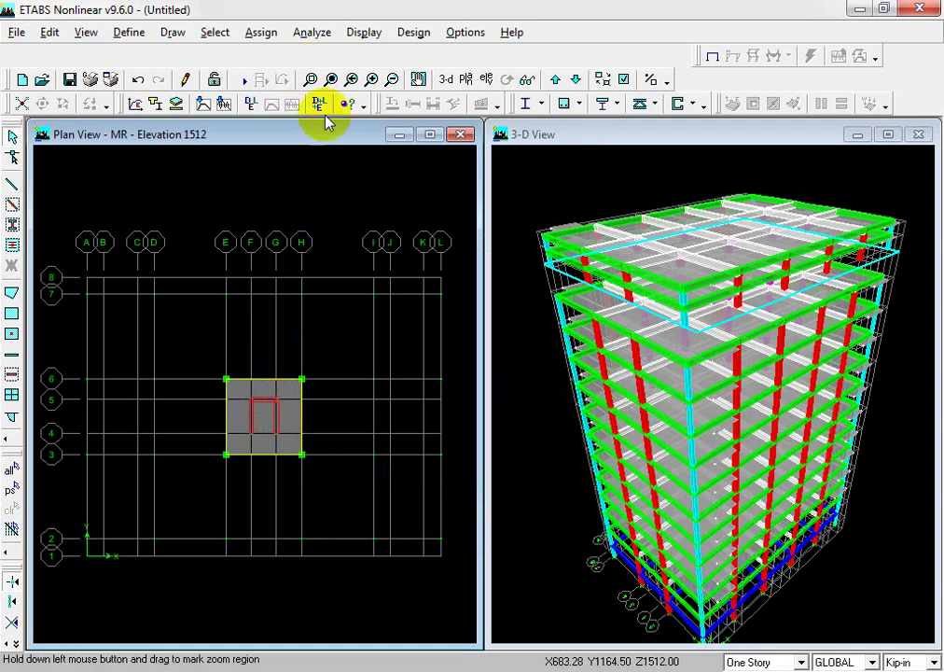
{"action": "left_click_drag", "start_coordinate": [241, 378], "coordinate": [278, 462]}
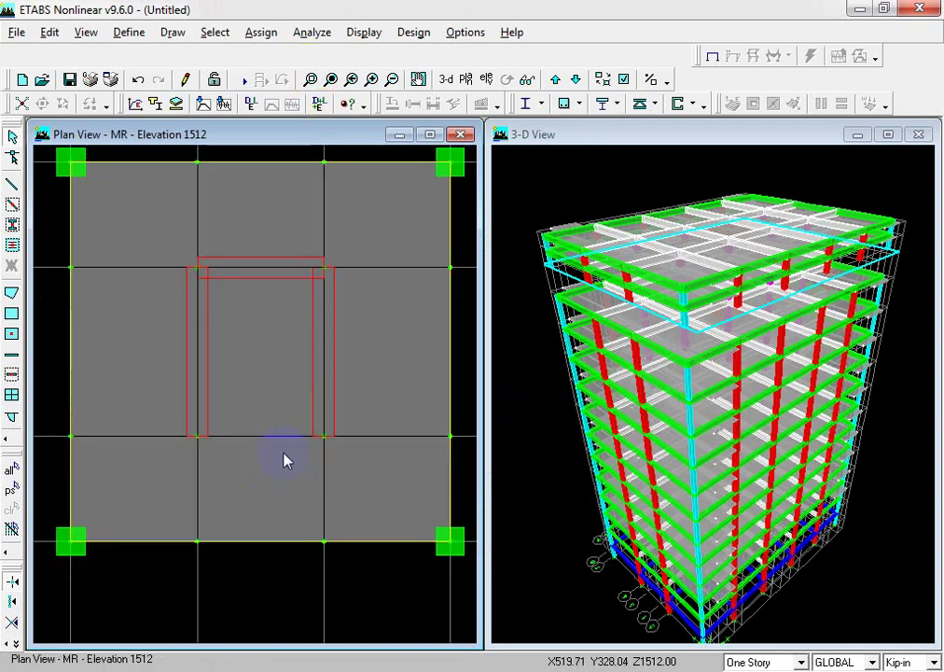
{"action": "left_click", "coordinate": [278, 371]}
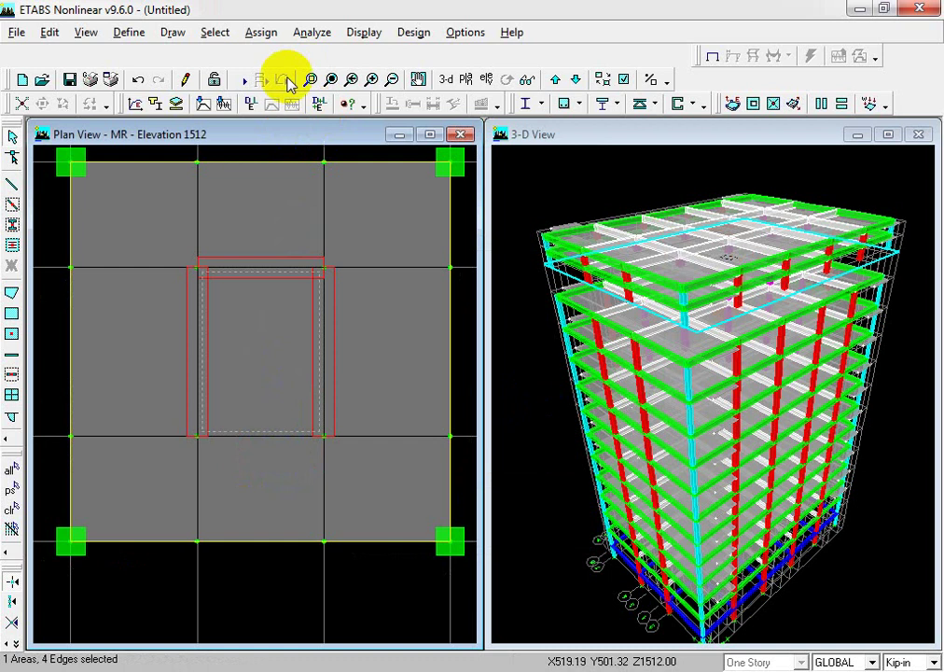
{"action": "left_click", "coordinate": [262, 36]}
{"action": "mouse_move", "coordinate": [315, 91]}
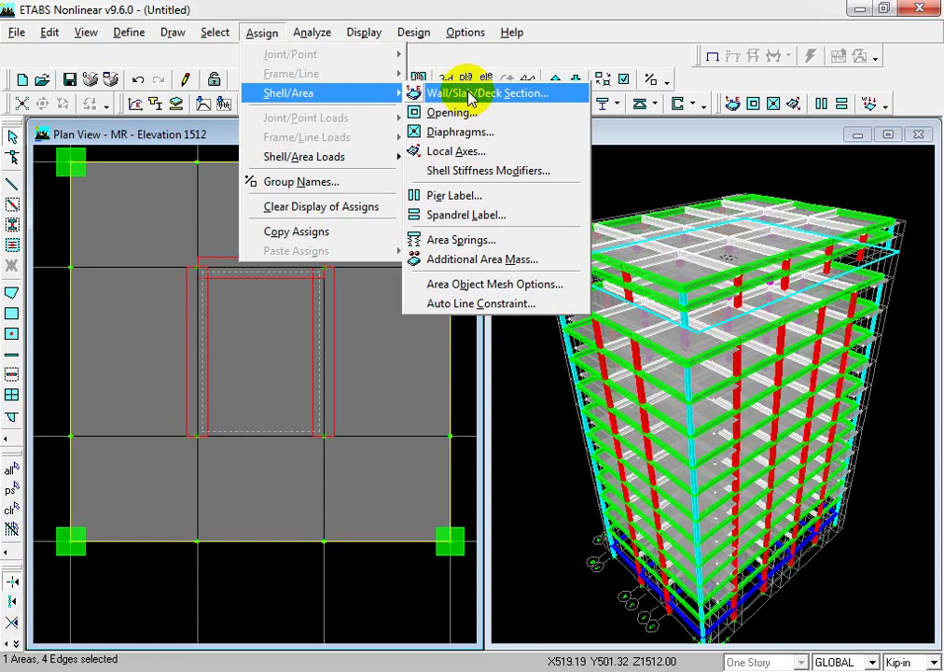
{"action": "left_click", "coordinate": [291, 367]}
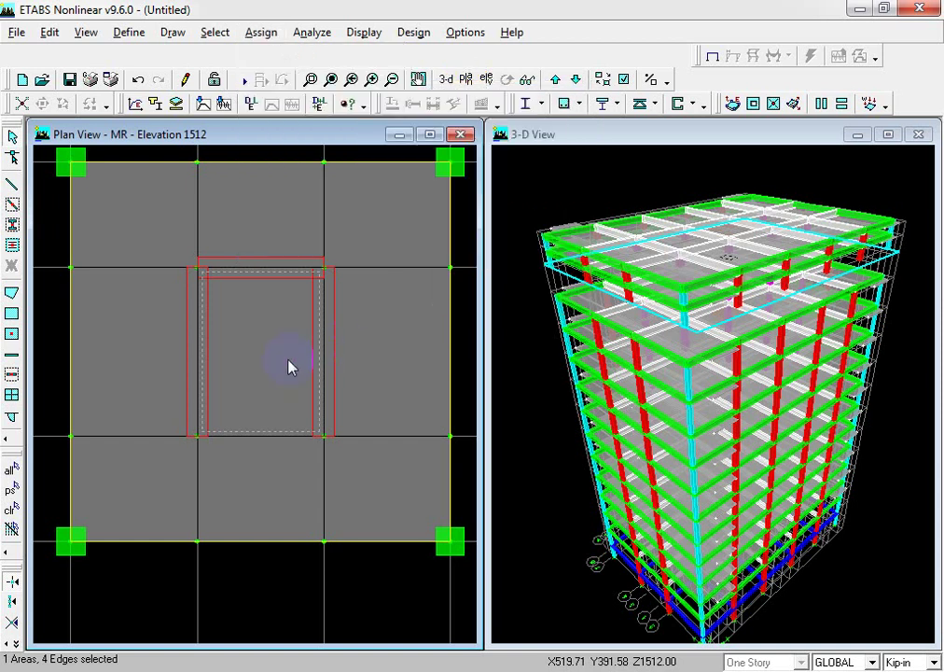
{"action": "left_click", "coordinate": [261, 34]}
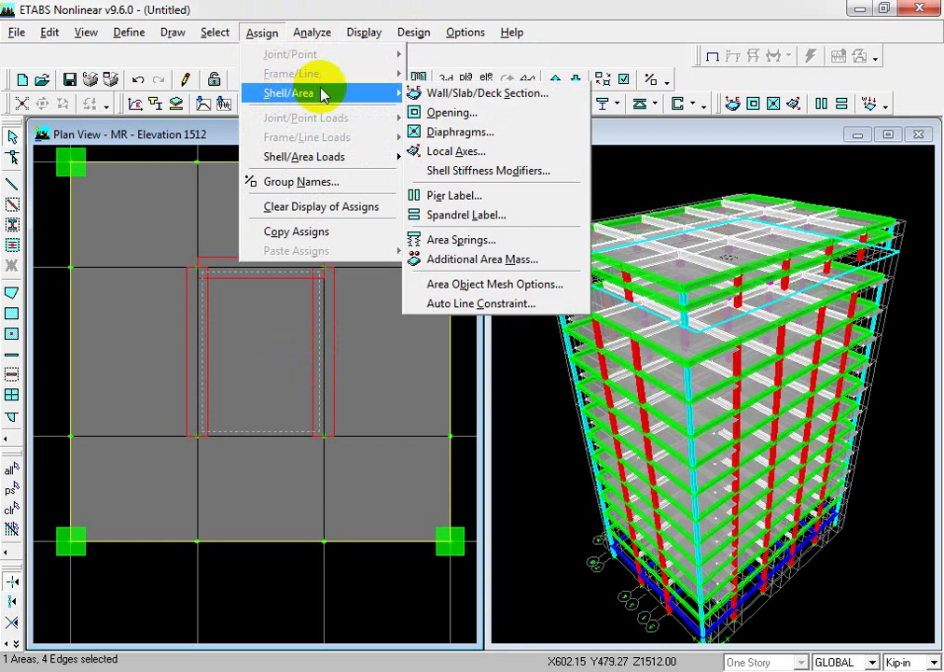
Assign slab section S8 to the selected panel inside the core walls on the MR plan
{"action": "left_click", "coordinate": [480, 96]}
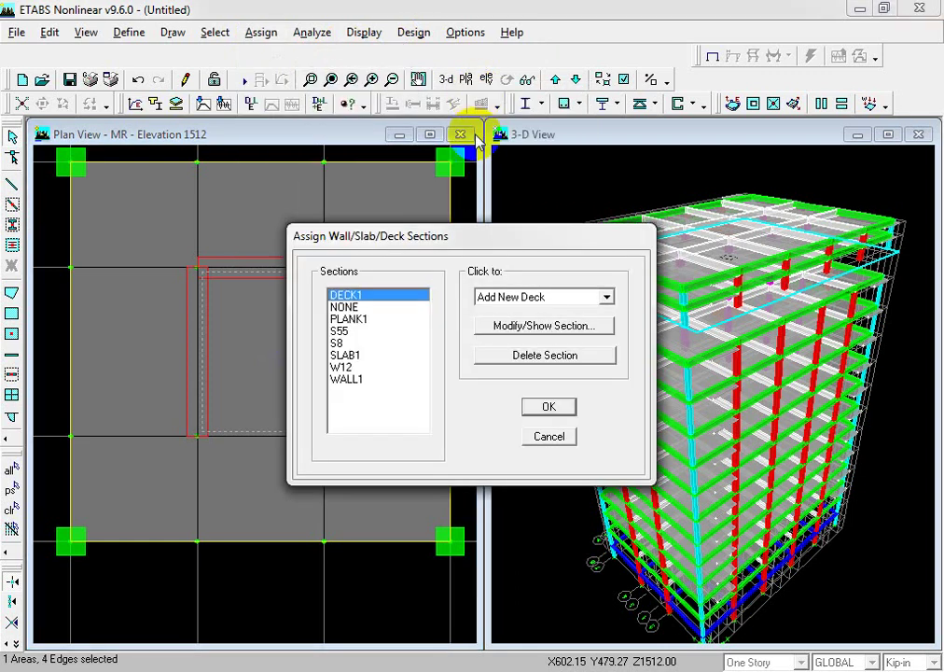
{"action": "left_click", "coordinate": [351, 344]}
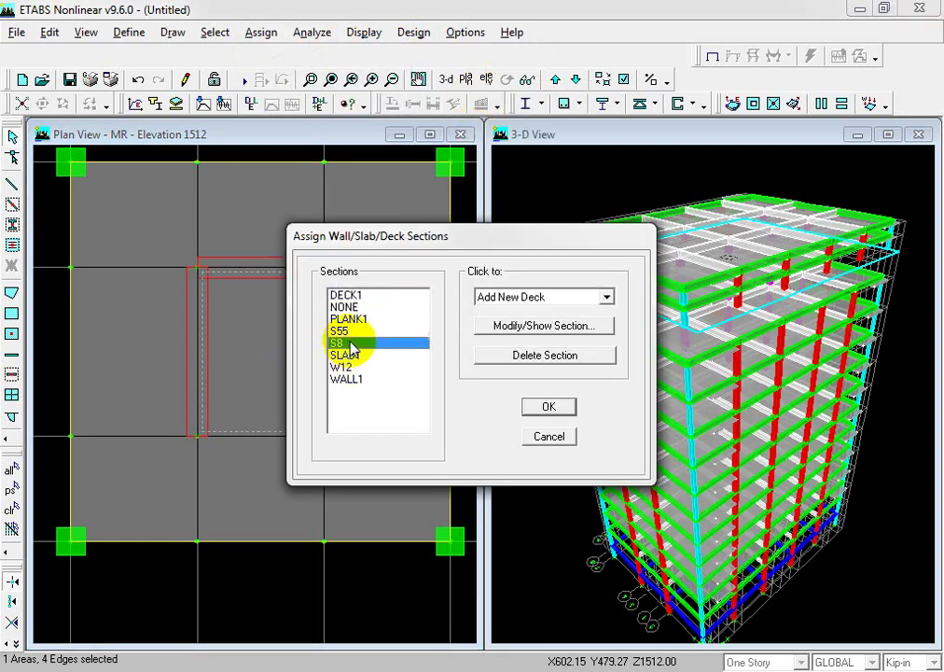
{"action": "left_click", "coordinate": [550, 408]}
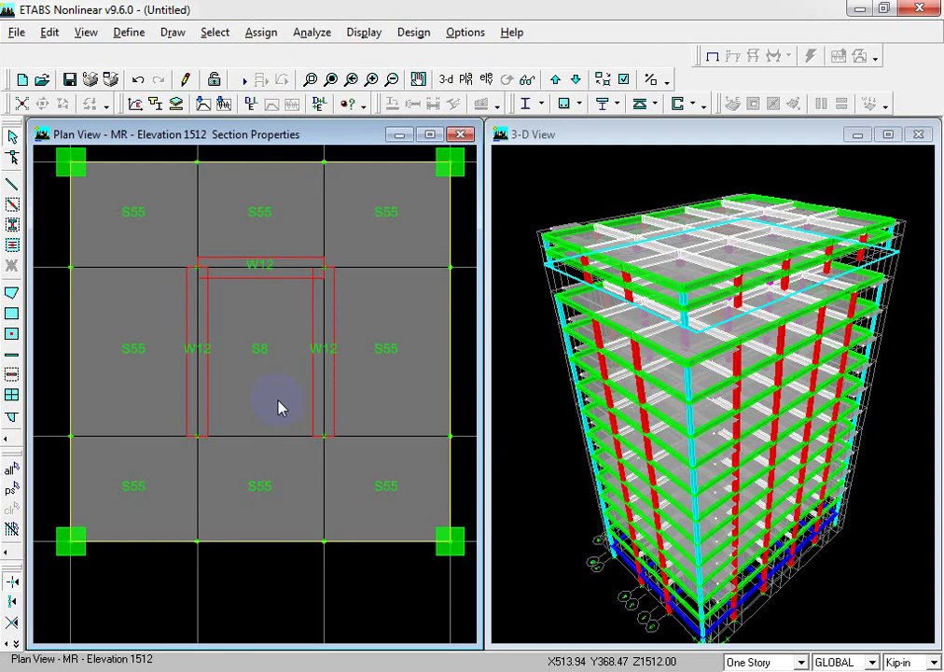
Show the full floor grid and switch the plan view to the WTBS level
{"action": "middle_click_drag", "start_coordinate": [257, 367], "coordinate": [260, 431]}
{"action": "scroll", "coordinate": [260, 429], "scroll_direction": "down", "scroll_amount": 1}
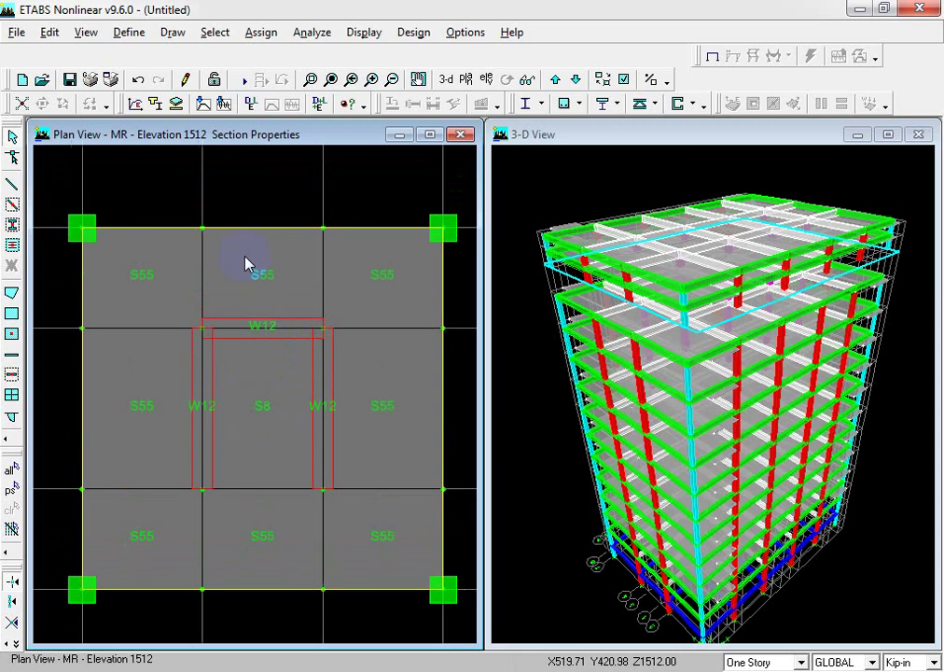
{"action": "left_click", "coordinate": [331, 80]}
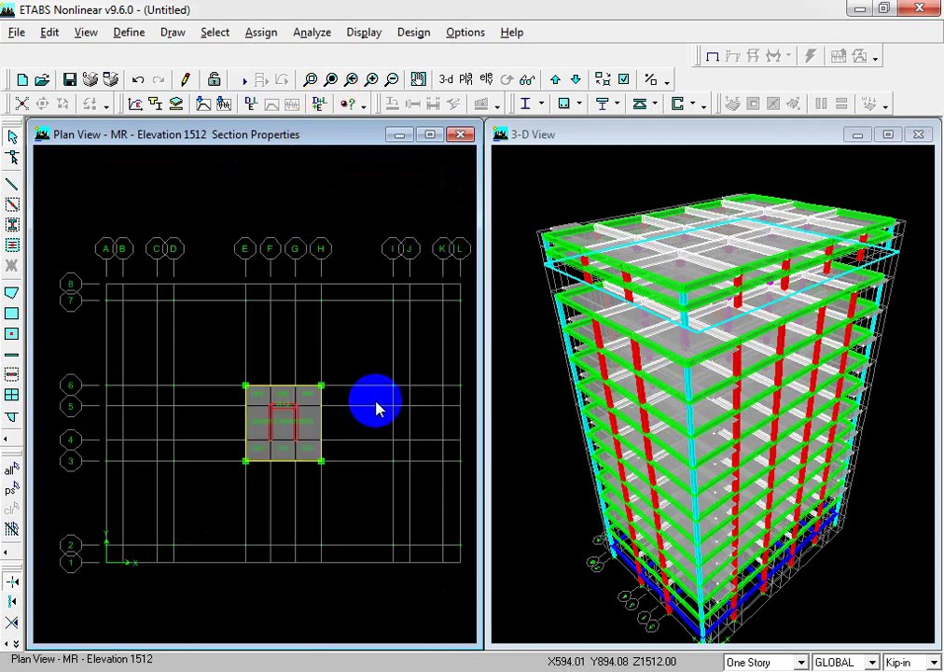
{"action": "left_click", "coordinate": [466, 78]}
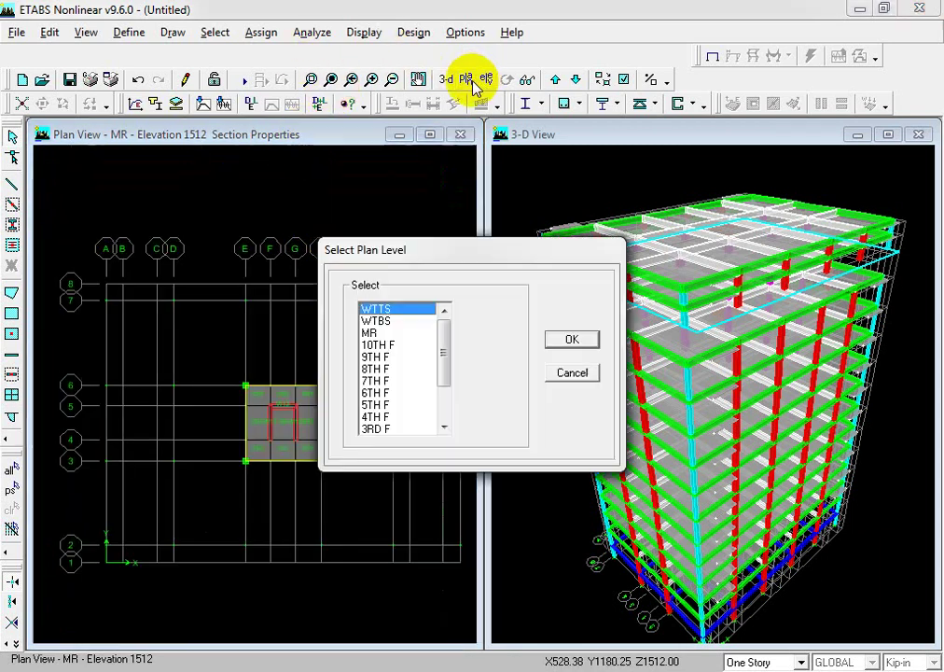
{"action": "left_click", "coordinate": [383, 321]}
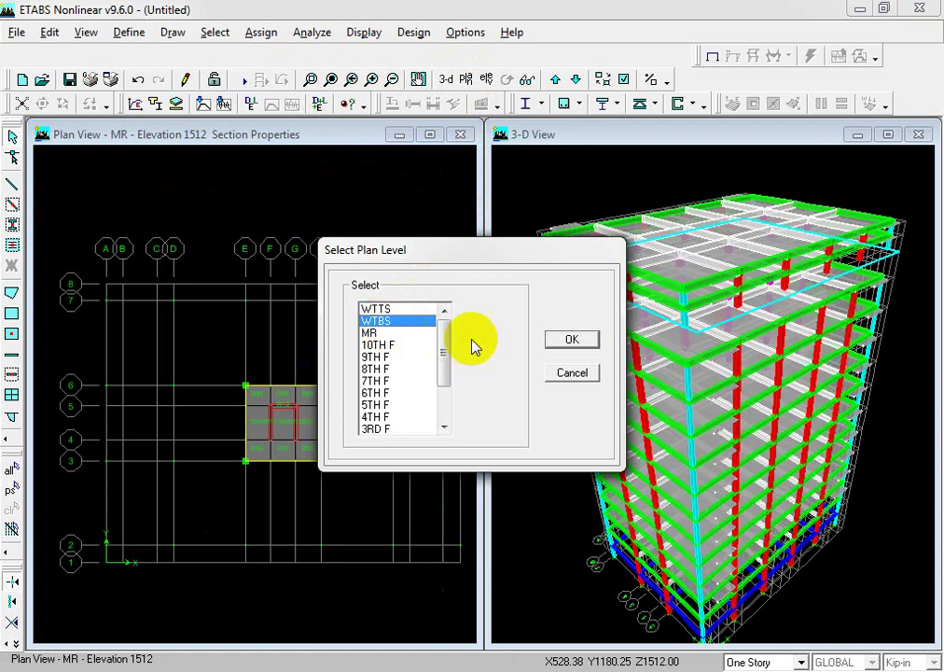
{"action": "left_click", "coordinate": [566, 339]}
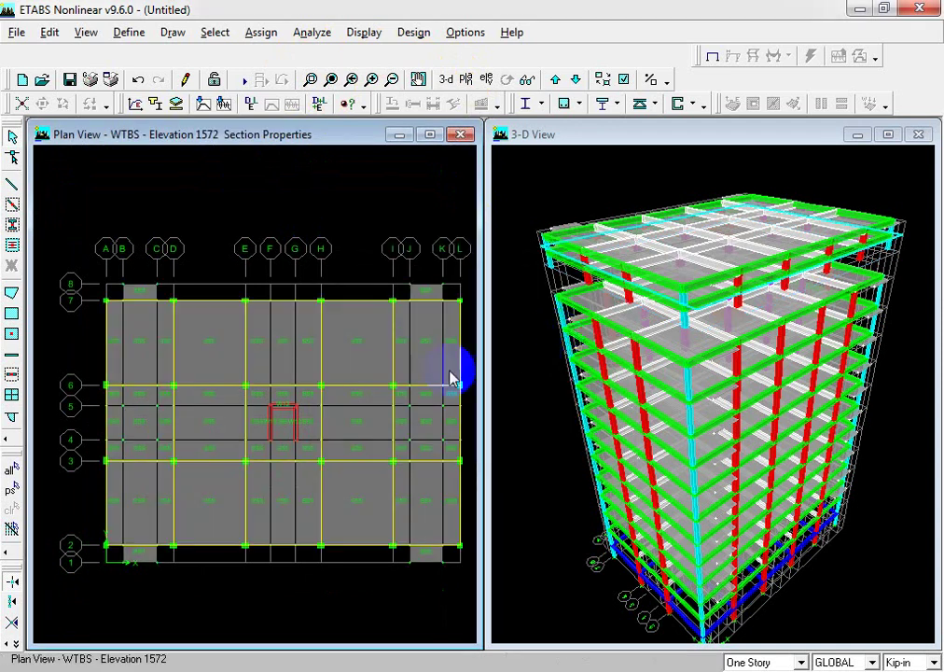
{"action": "left_click", "coordinate": [779, 661]}
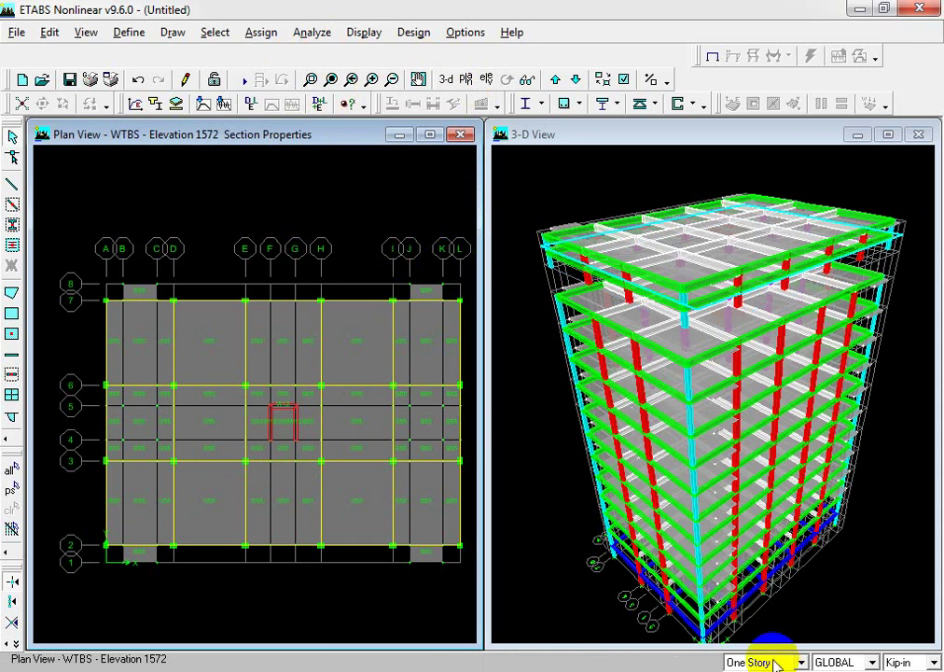
{"action": "left_click", "coordinate": [551, 597]}
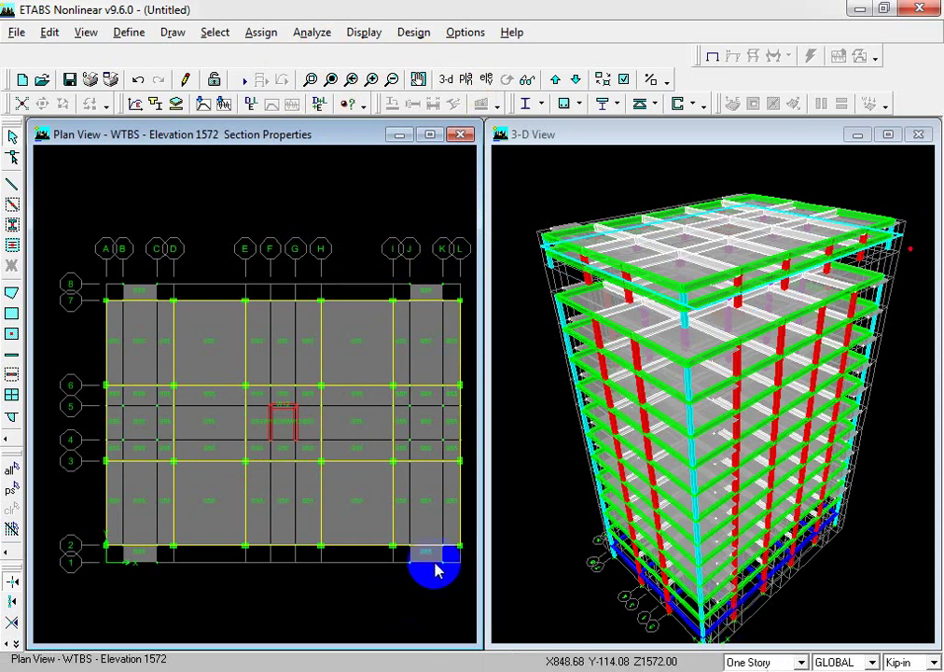
{"action": "left_click", "coordinate": [340, 610]}
{"action": "left_click_drag", "start_coordinate": [339, 610], "coordinate": [310, 616]}
{"action": "left_click_drag", "start_coordinate": [461, 229], "coordinate": [94, 393]}
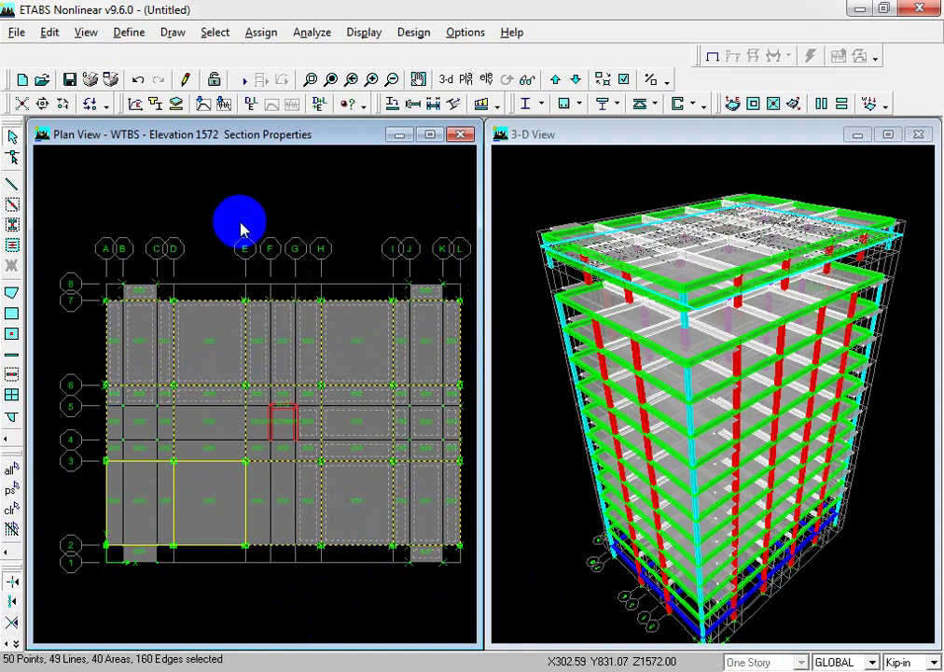
{"action": "left_click_drag", "start_coordinate": [258, 224], "coordinate": [42, 573]}
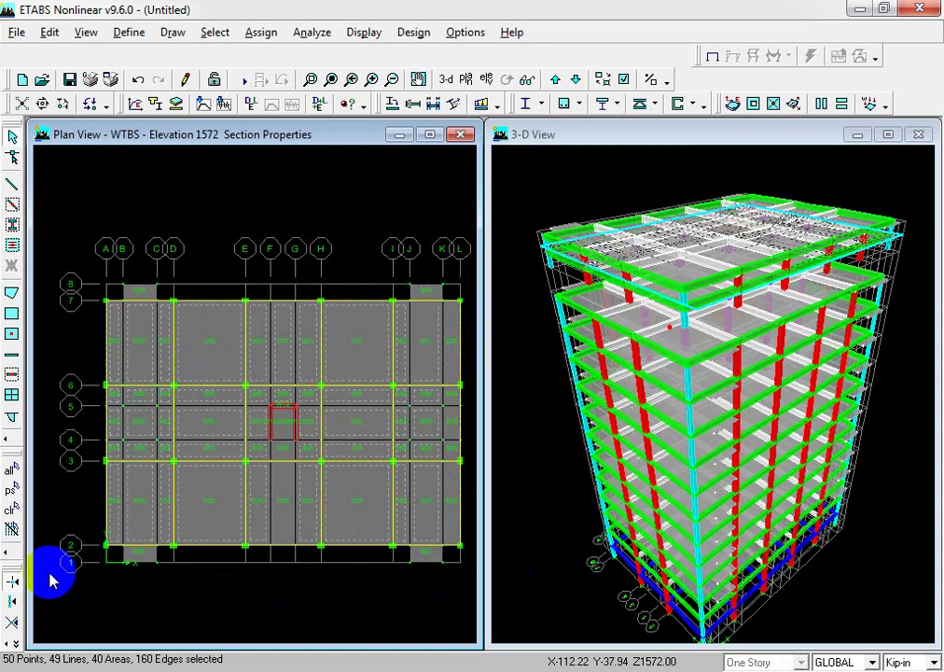
{"action": "left_click_drag", "start_coordinate": [487, 594], "coordinate": [539, 568]}
{"action": "left_click_drag", "start_coordinate": [467, 583], "coordinate": [84, 459]}
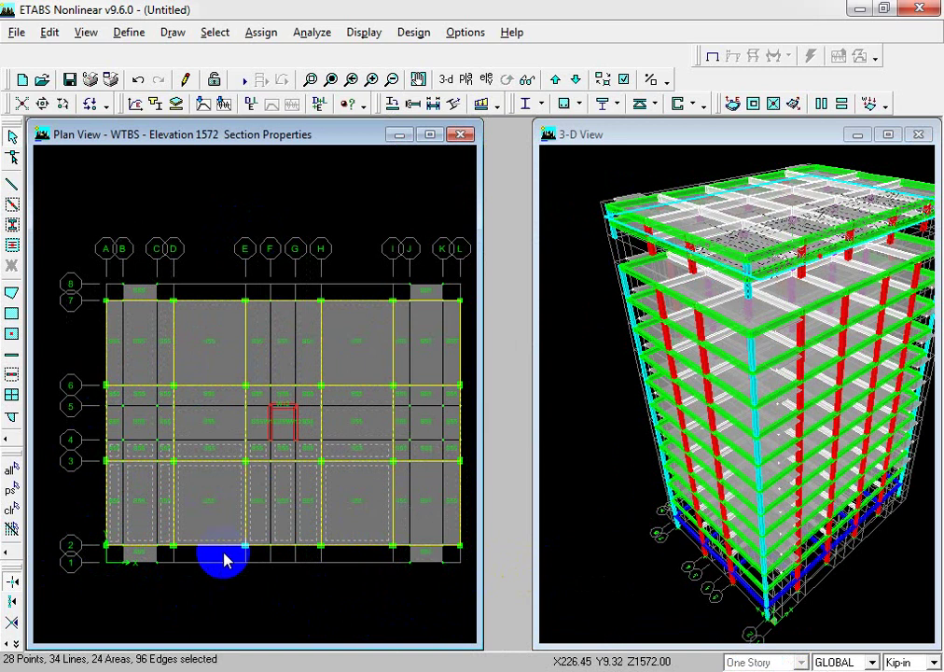
Tile the plan and 3-D view windows vertically side by side
{"action": "left_click", "coordinate": [560, 169]}
{"action": "left_click", "coordinate": [464, 33]}
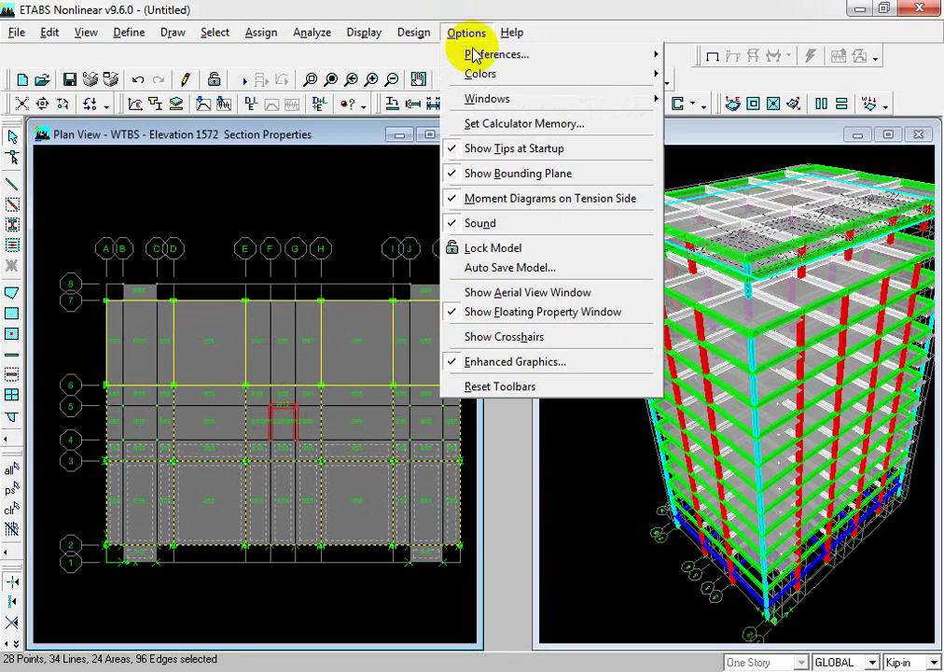
{"action": "mouse_move", "coordinate": [649, 104]}
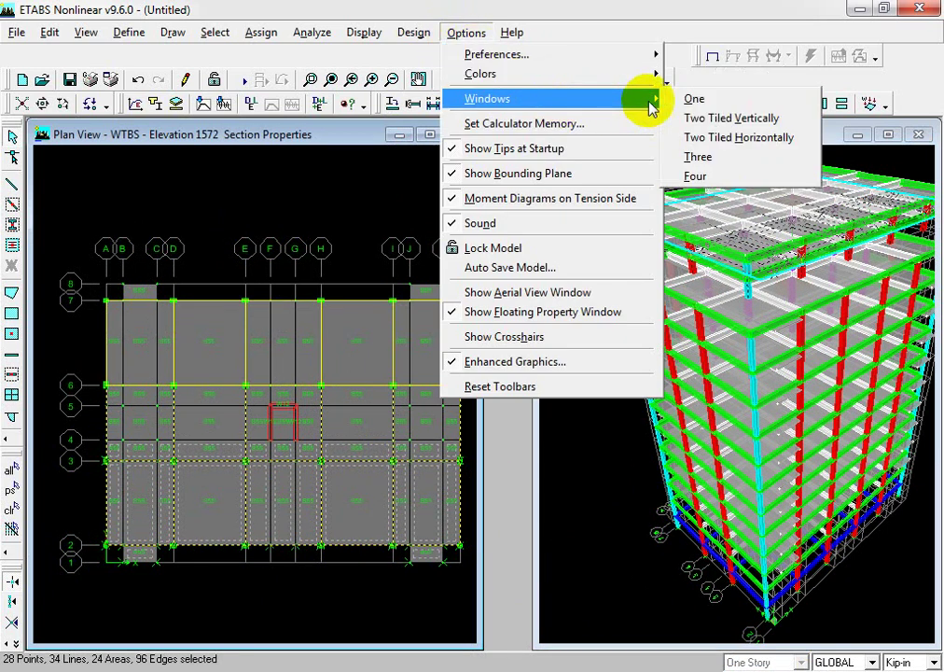
{"action": "left_click", "coordinate": [697, 116]}
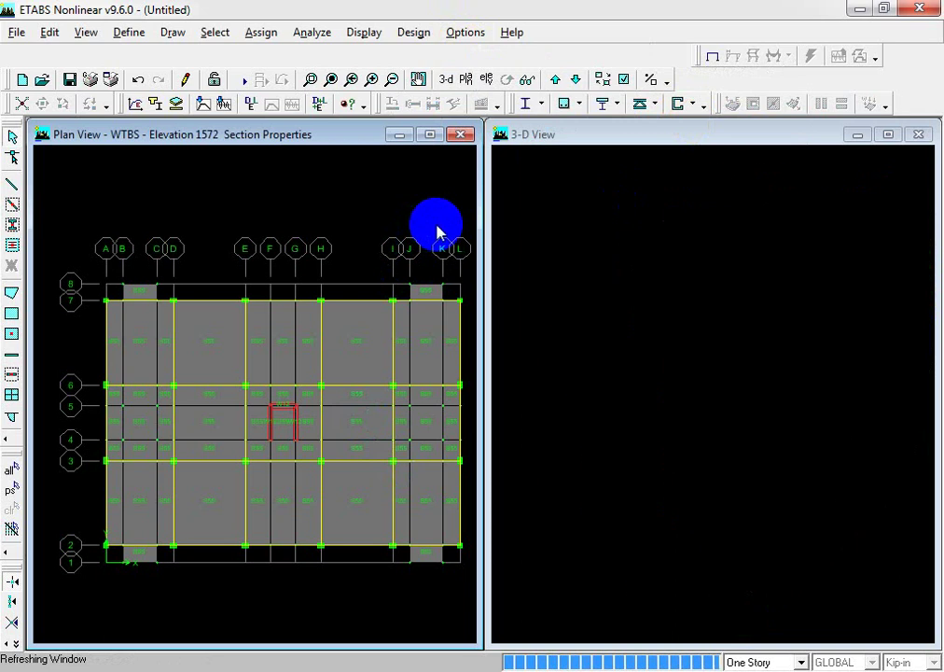
Delete the WTBS beams, columns and slab panels around the core, keeping the core walls and the F–G panels between grids 4 and 6
{"action": "left_click_drag", "start_coordinate": [463, 209], "coordinate": [303, 564]}
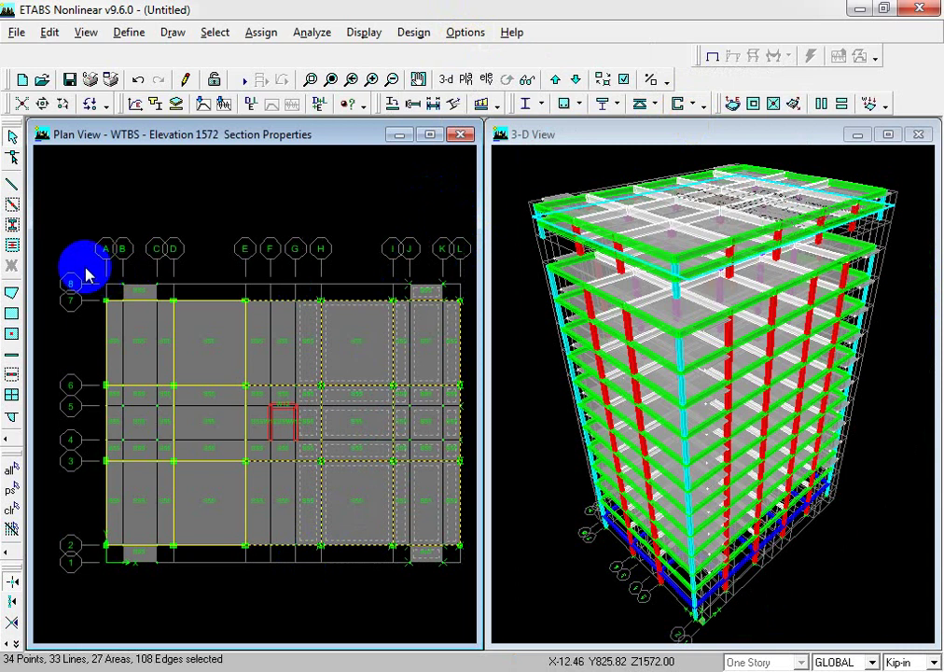
{"action": "left_click_drag", "start_coordinate": [83, 266], "coordinate": [525, 389]}
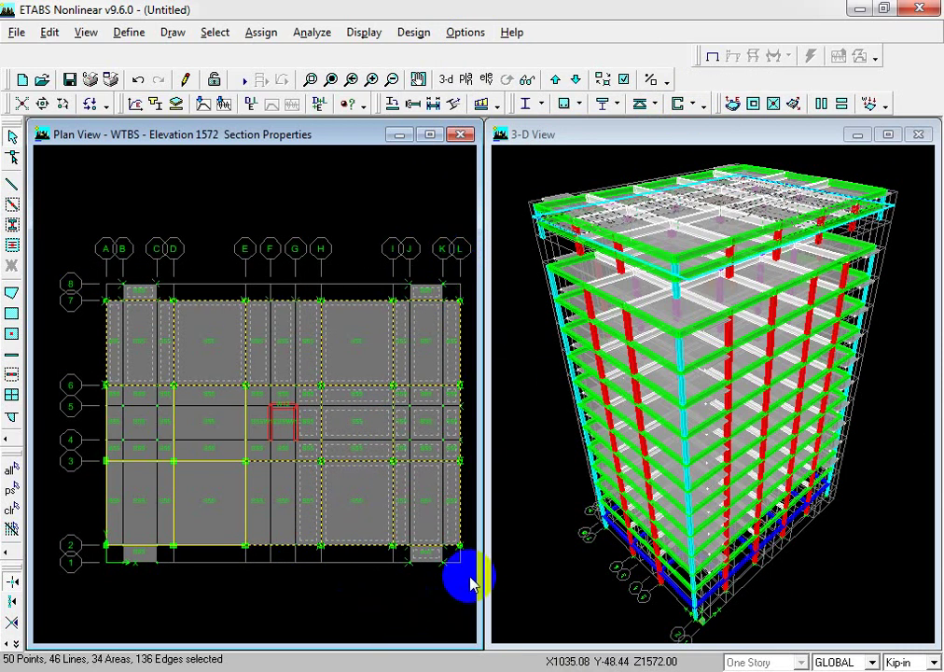
{"action": "left_click_drag", "start_coordinate": [469, 571], "coordinate": [29, 233]}
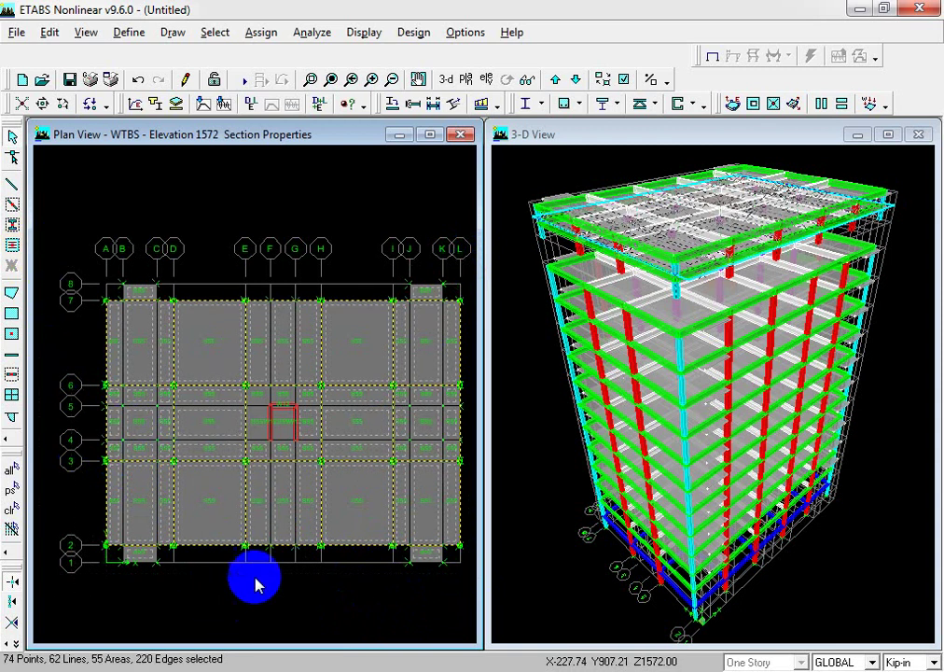
{"action": "left_click_drag", "start_coordinate": [255, 602], "coordinate": [46, 252]}
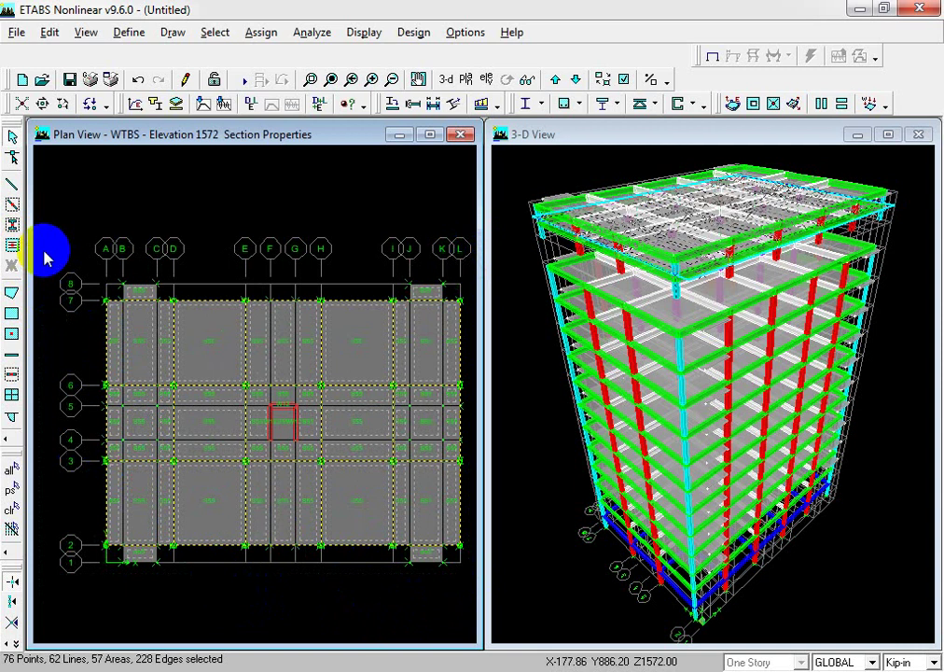
{"action": "key", "text": "Delete"}
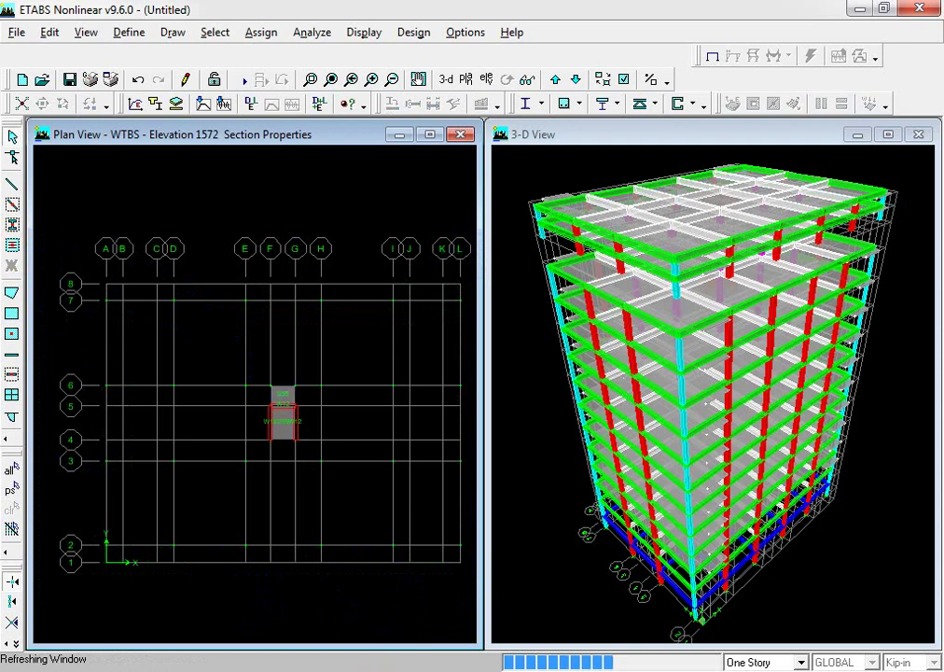
Consult the Inserting New Story section of the Word document 03_CC students.docx for the water tank story layout, and return to ETABS
{"action": "key", "text": "alt+Tab"}
{"action": "scroll", "coordinate": [447, 355], "scroll_direction": "up", "scroll_amount": 20}
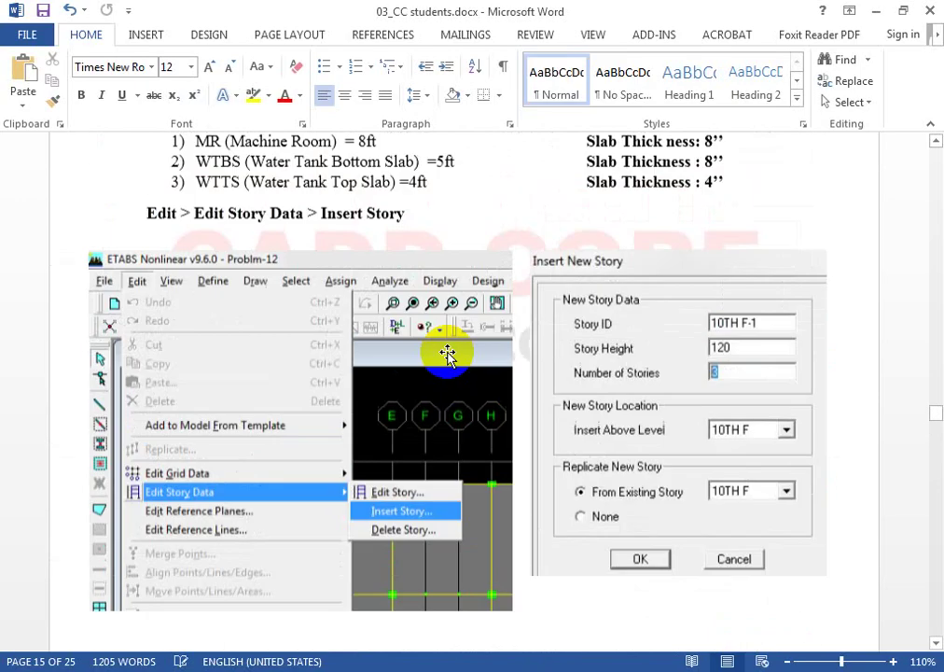
{"action": "scroll", "coordinate": [447, 356], "scroll_direction": "up", "scroll_amount": 12}
{"action": "scroll", "coordinate": [483, 401], "scroll_direction": "down", "scroll_amount": 4}
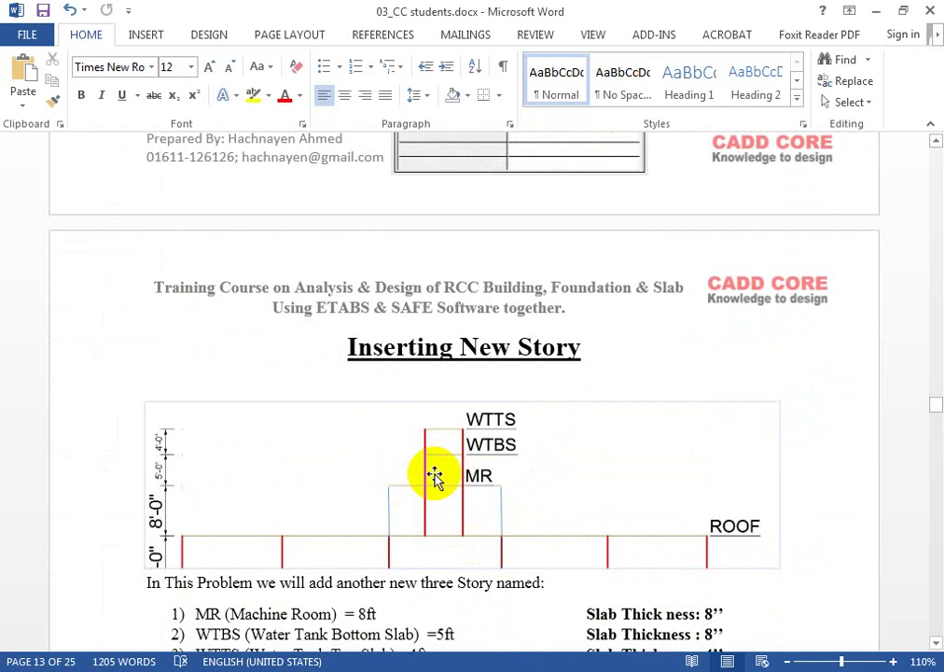
{"action": "key", "text": "alt+Tab"}
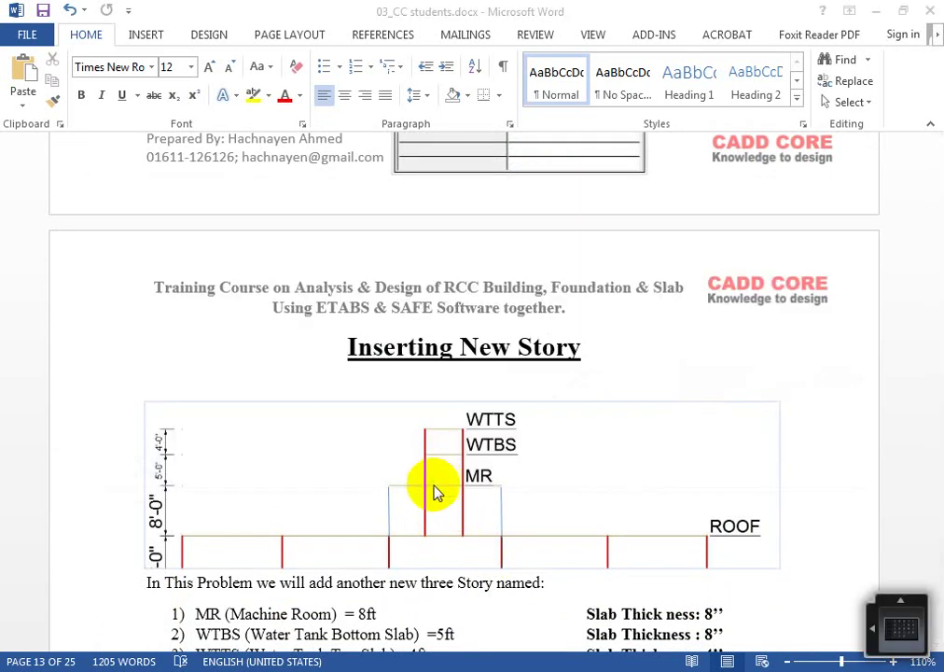
{"action": "key", "text": "alt+Tab"}
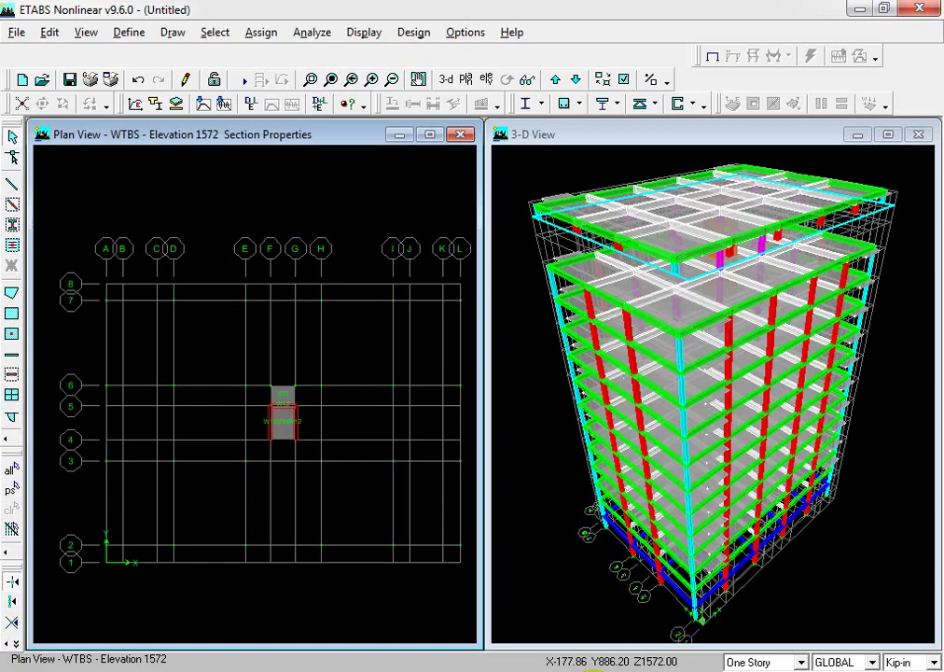
Delete the leftover S55 slab panel between grids F–G and 5–6 on the WTBS plan
{"action": "left_click", "coordinate": [310, 80]}
{"action": "left_click_drag", "start_coordinate": [256, 365], "coordinate": [282, 411]}
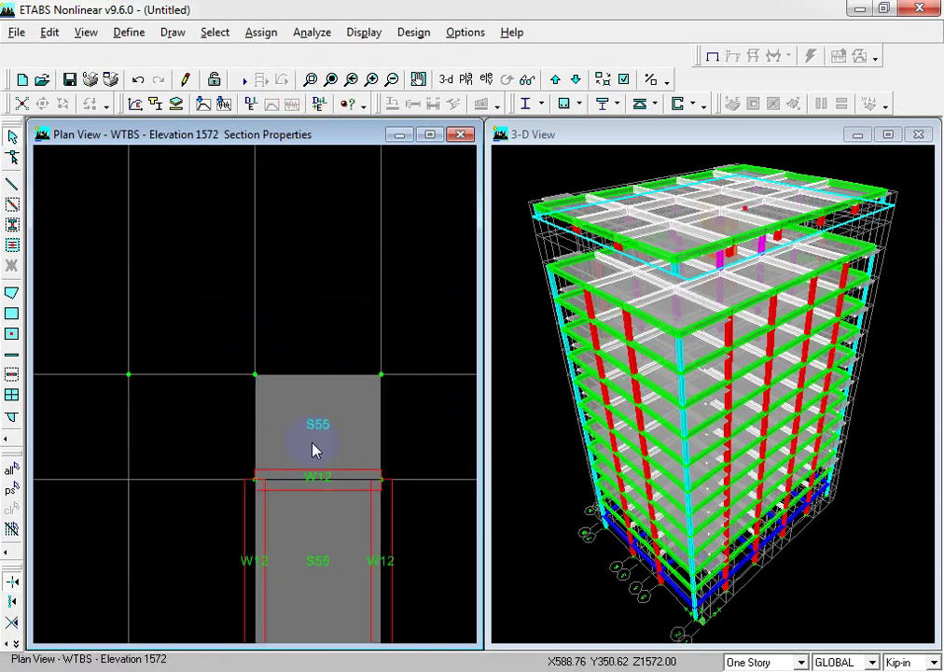
{"action": "left_click", "coordinate": [320, 438]}
{"action": "key", "text": "Delete"}
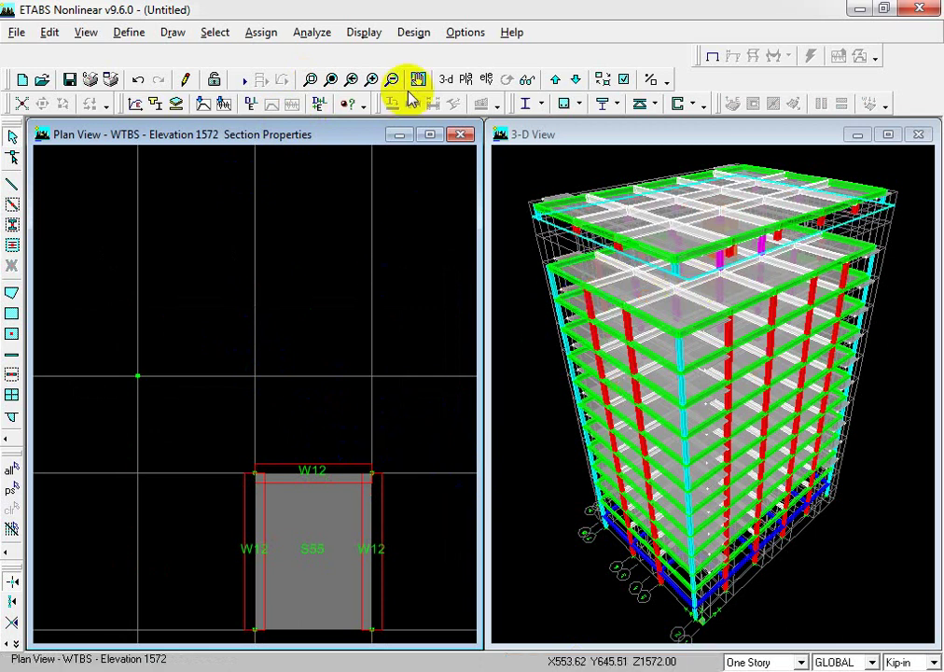
Assign slab section S8 to the remaining panel inside the W12 core walls on the WTBS plan
{"action": "middle_click_drag", "start_coordinate": [362, 445], "coordinate": [352, 368]}
{"action": "left_click", "coordinate": [297, 465]}
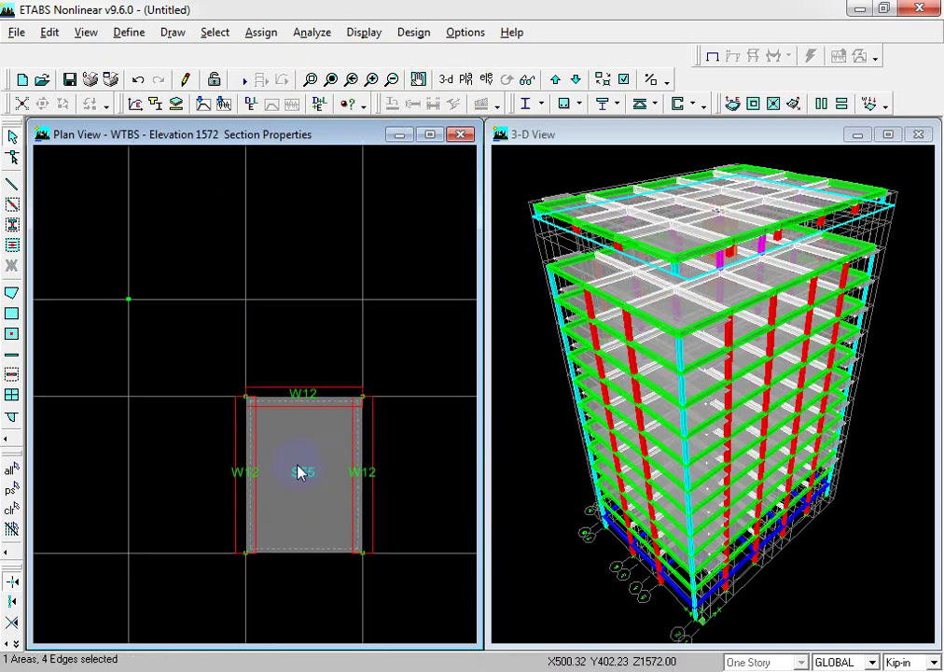
{"action": "left_click", "coordinate": [261, 32]}
{"action": "mouse_move", "coordinate": [327, 93]}
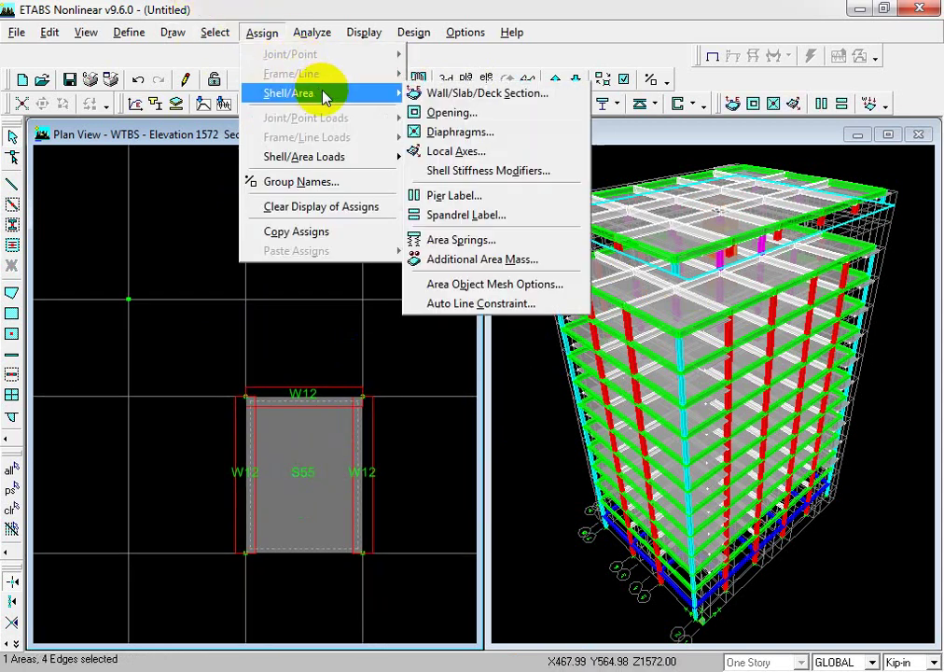
{"action": "left_click", "coordinate": [457, 94]}
{"action": "left_click", "coordinate": [345, 342]}
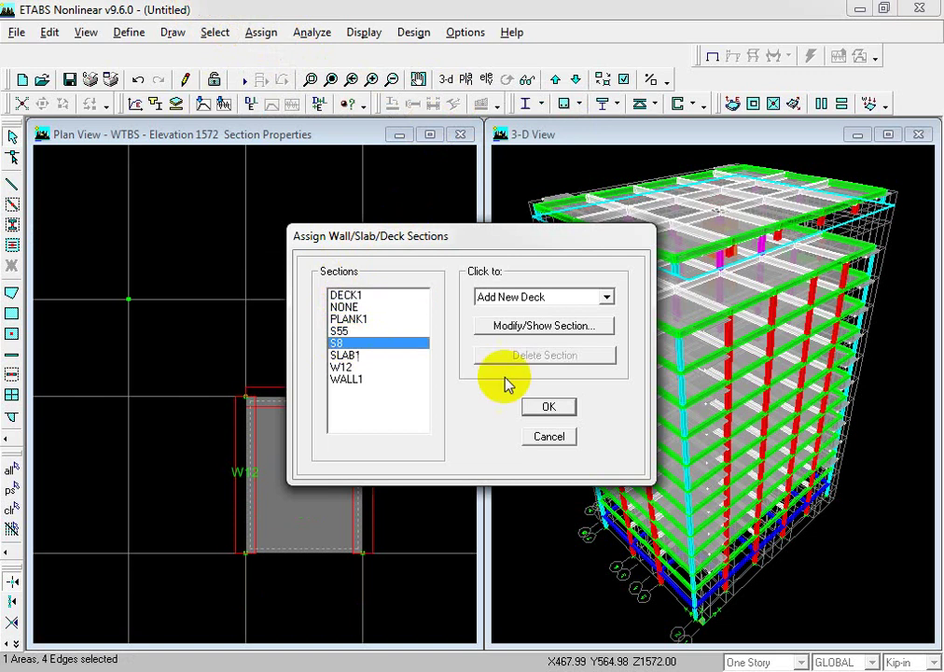
{"action": "left_click", "coordinate": [546, 408]}
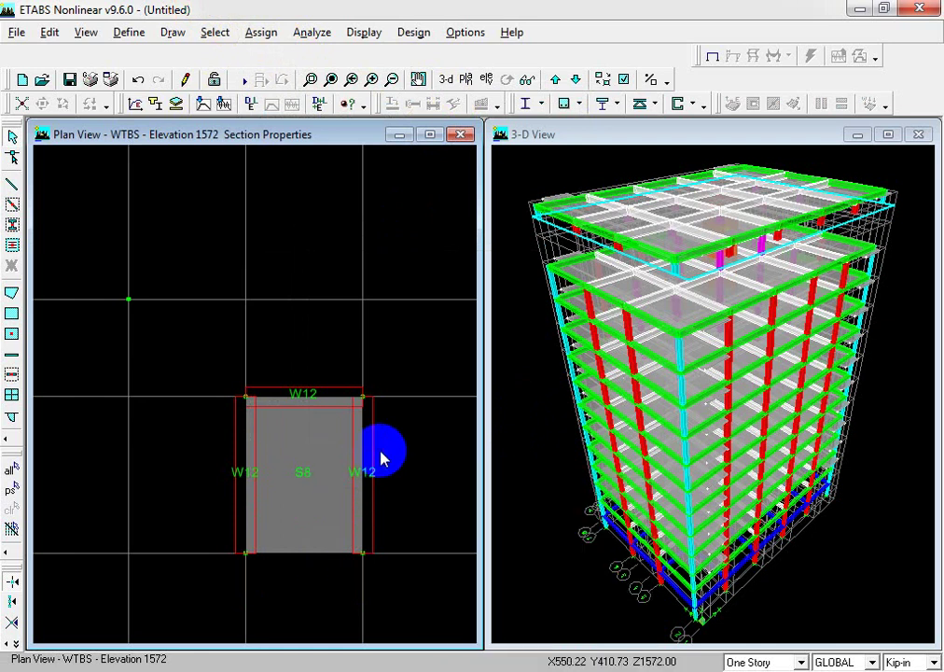
Reapply slab section S8 to the same core panel on the WTBS plan
{"action": "left_click", "coordinate": [311, 469]}
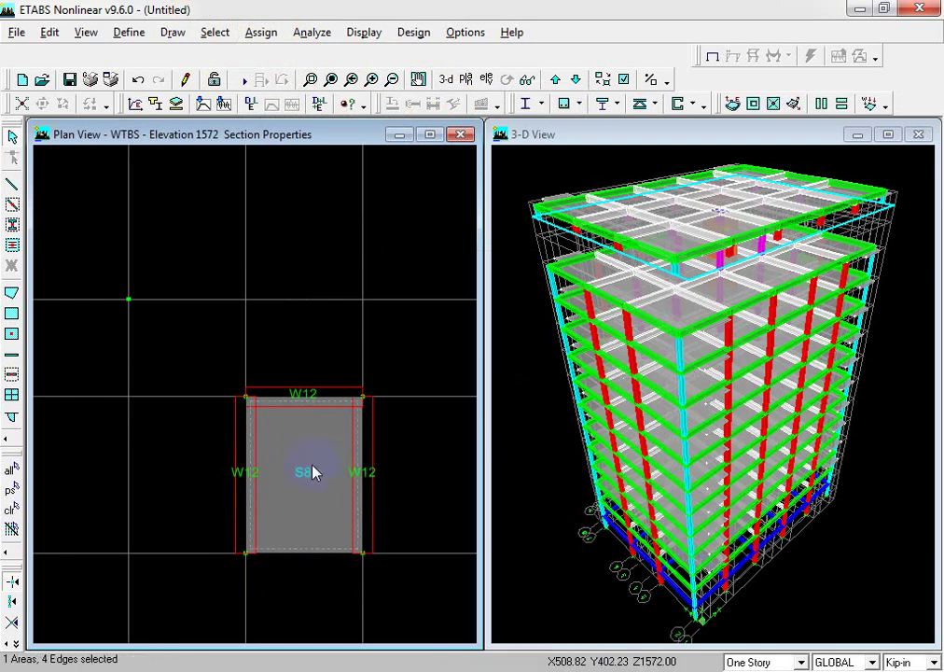
{"action": "left_click", "coordinate": [259, 33]}
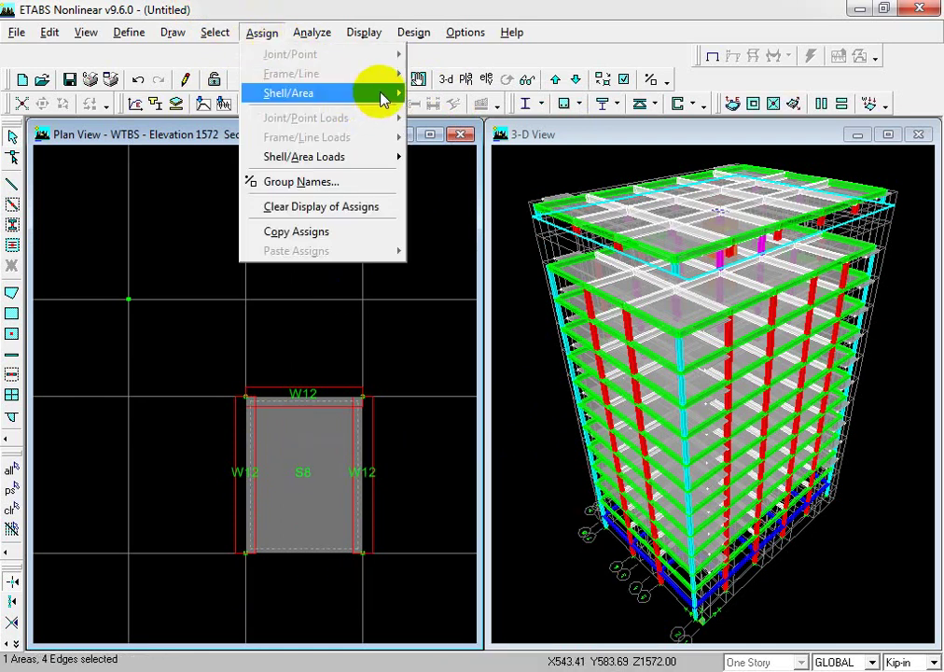
{"action": "mouse_move", "coordinate": [383, 96]}
{"action": "left_click", "coordinate": [484, 94]}
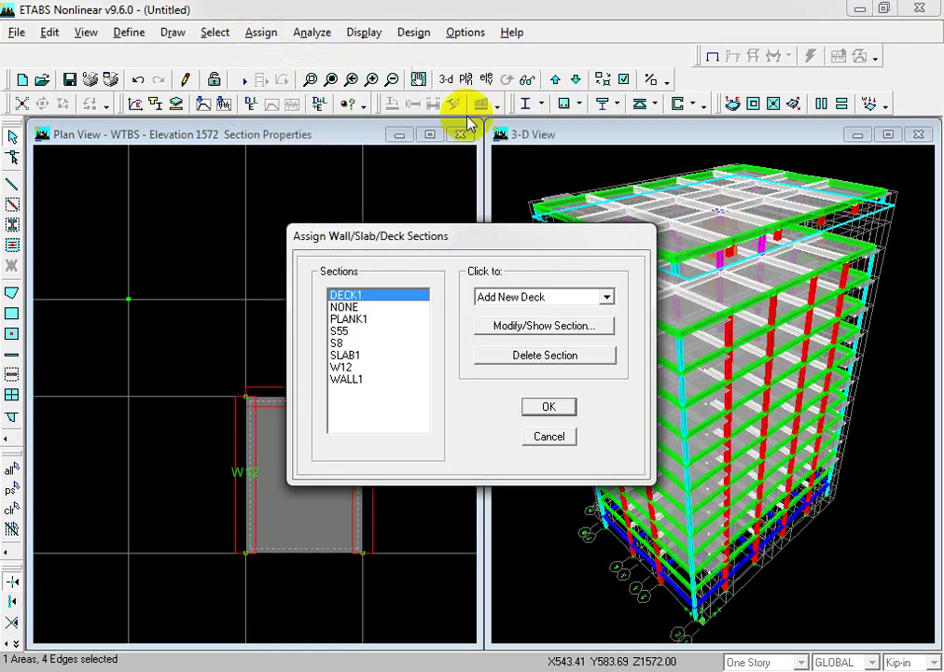
{"action": "left_click", "coordinate": [345, 356]}
{"action": "left_click", "coordinate": [343, 343]}
{"action": "left_click", "coordinate": [549, 407]}
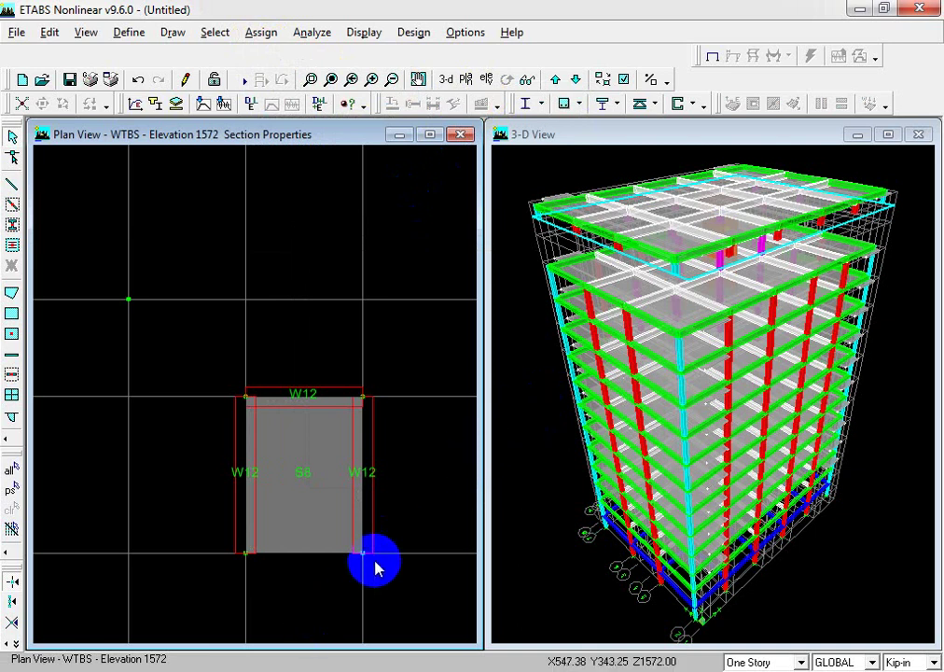
Show the WTTS story in plan and delete all its members and slab panels from grid G to grid L
{"action": "middle_click_drag", "start_coordinate": [405, 527], "coordinate": [388, 468]}
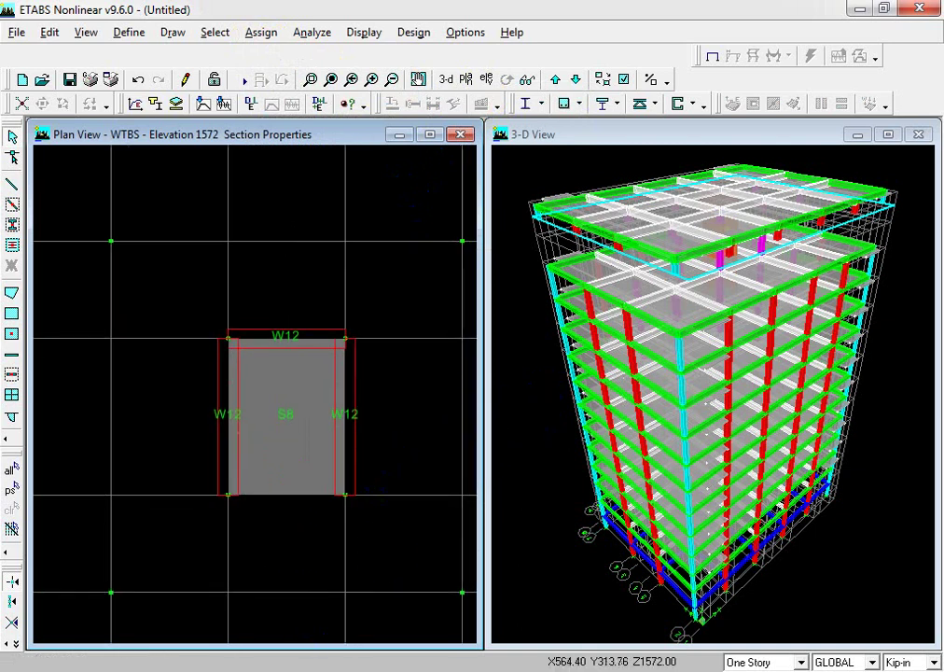
{"action": "key", "text": "alt+Tab"}
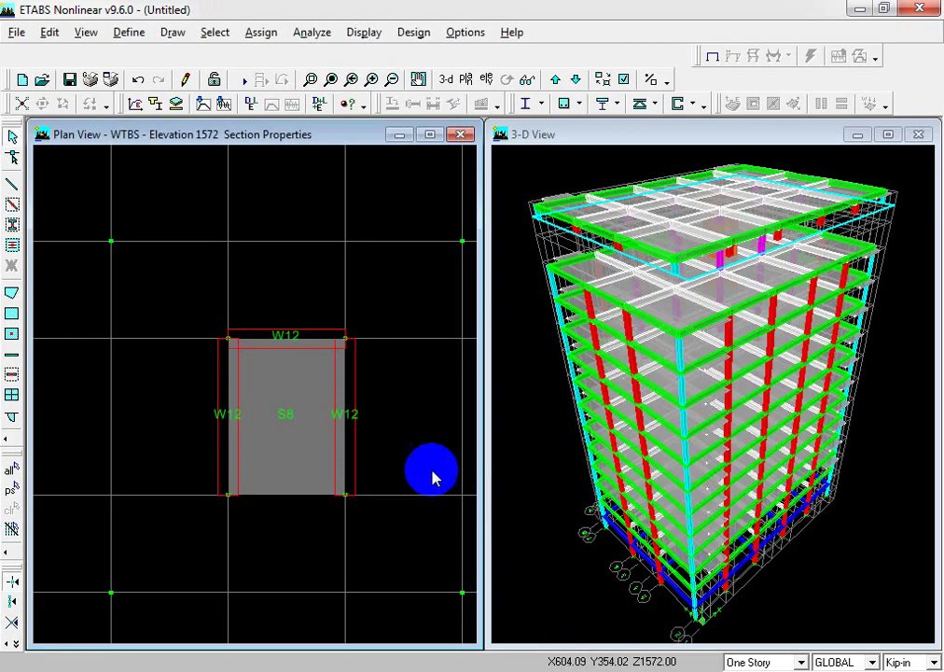
{"action": "left_click", "coordinate": [466, 80]}
{"action": "left_click", "coordinate": [348, 310]}
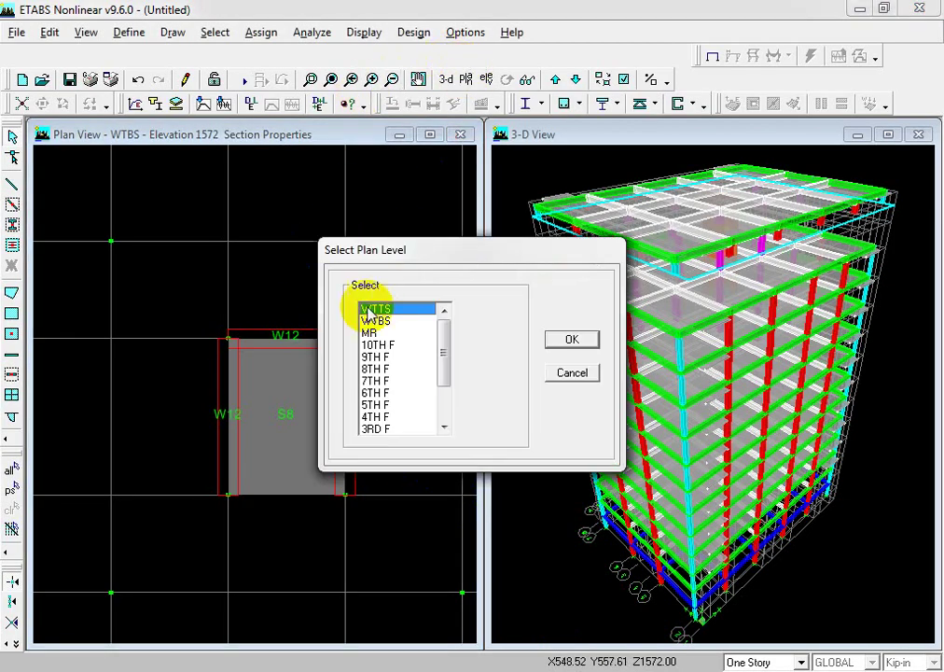
{"action": "left_click", "coordinate": [563, 335]}
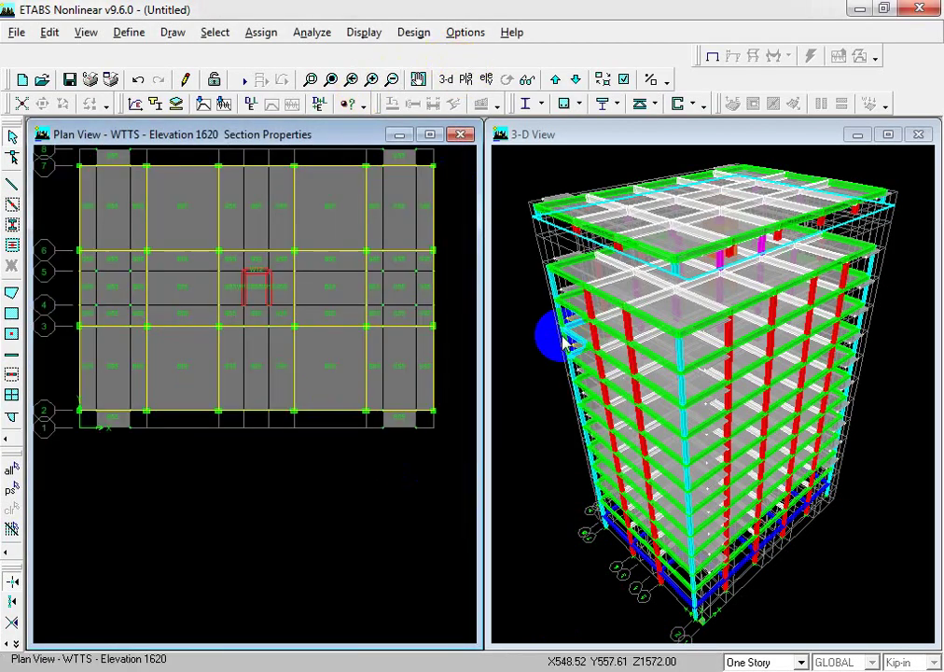
{"action": "middle_click_drag", "start_coordinate": [331, 395], "coordinate": [327, 487]}
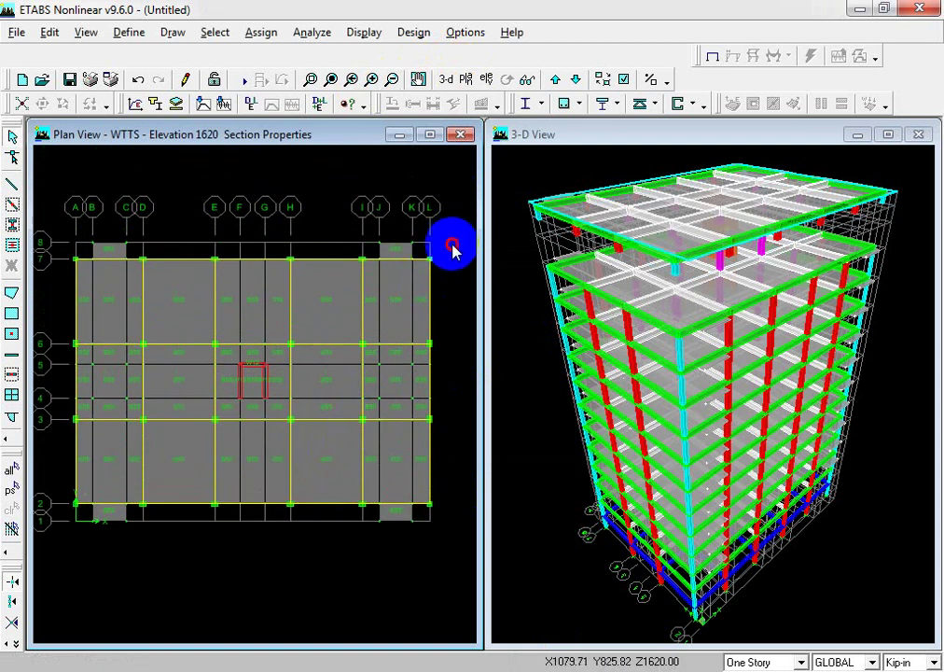
{"action": "left_click_drag", "start_coordinate": [457, 231], "coordinate": [275, 536]}
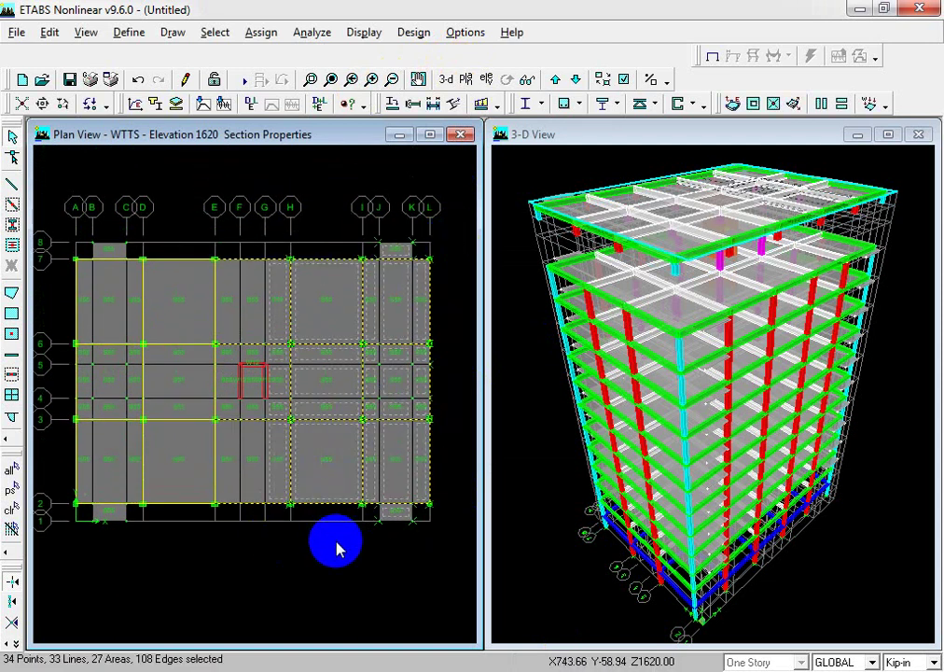
{"action": "key", "text": "Delete"}
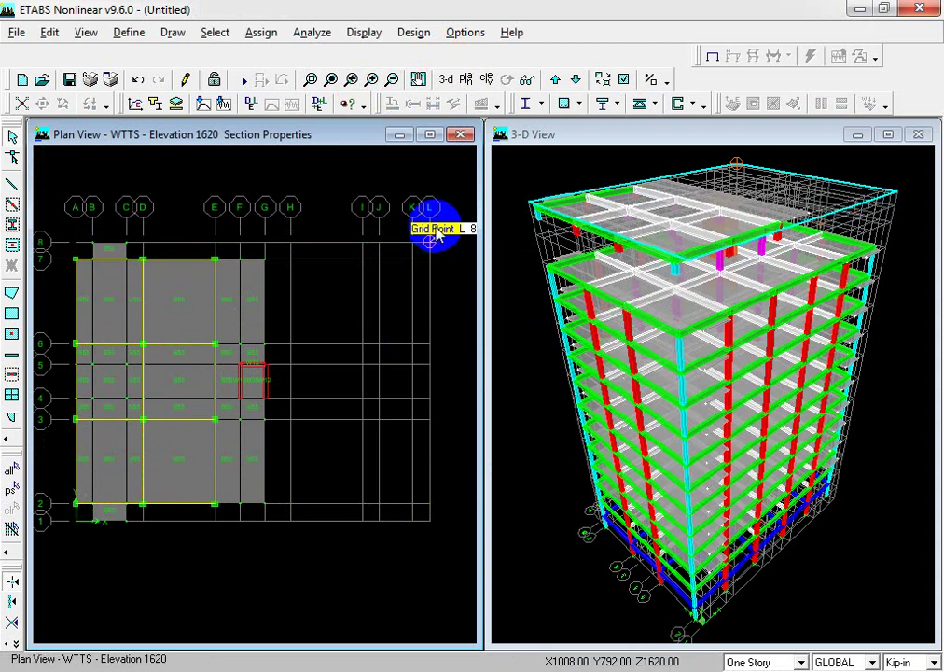
Delete all remaining WTTS members and slab panels outside the core between grids F–G and 4–5
{"action": "left_click_drag", "start_coordinate": [454, 242], "coordinate": [17, 333]}
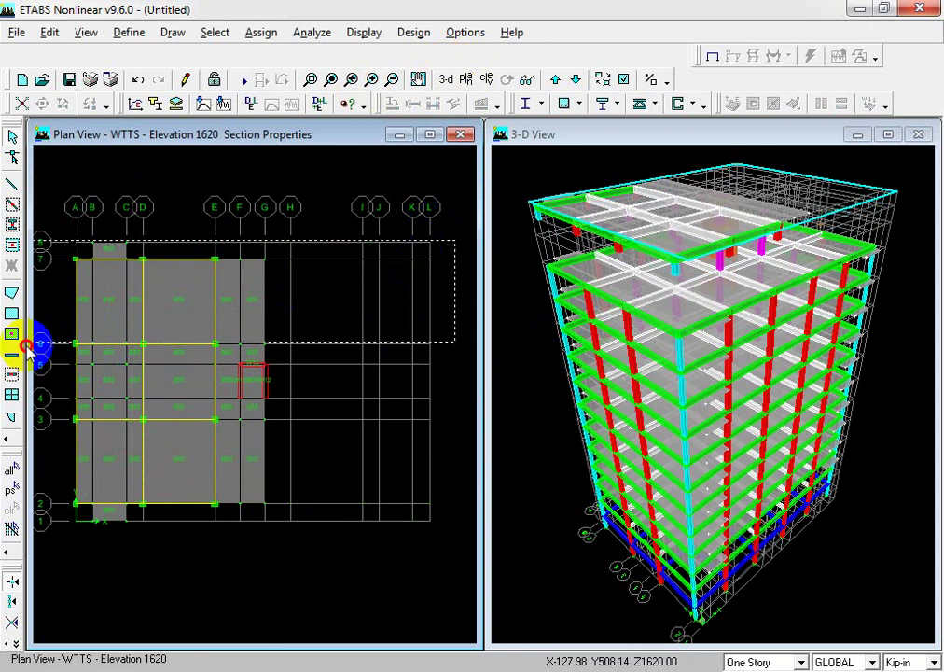
{"action": "key", "text": "Delete"}
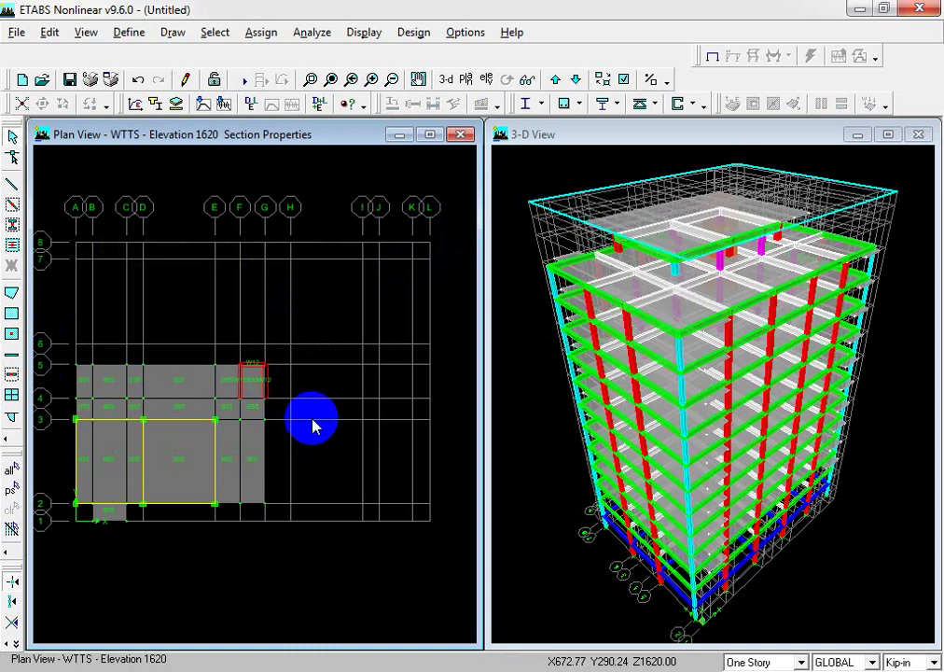
{"action": "left_click_drag", "start_coordinate": [319, 410], "coordinate": [1, 560]}
{"action": "key", "text": "Delete"}
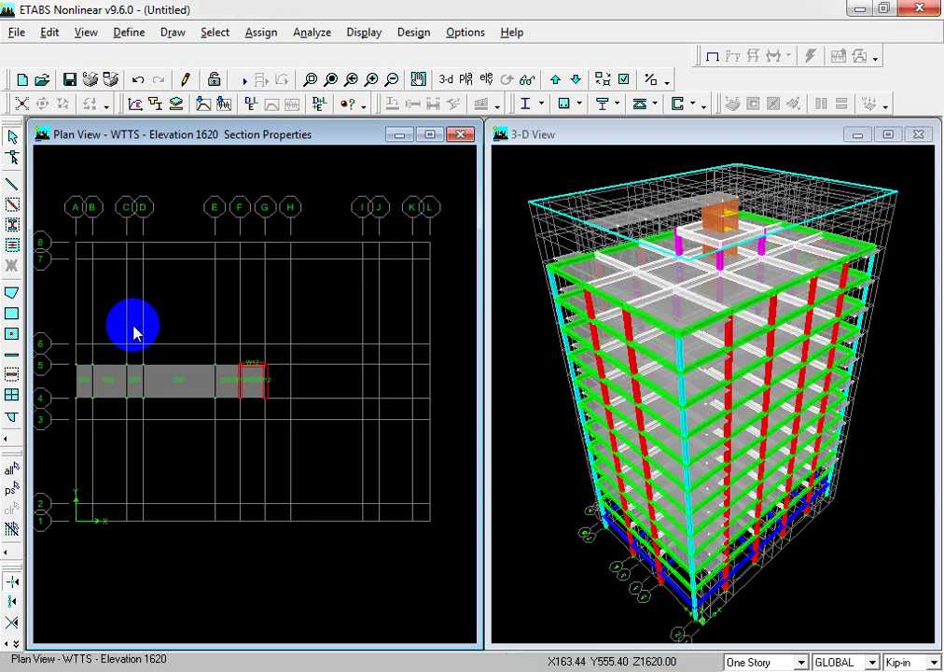
{"action": "left_click", "coordinate": [11, 469]}
{"action": "key", "text": "Delete"}
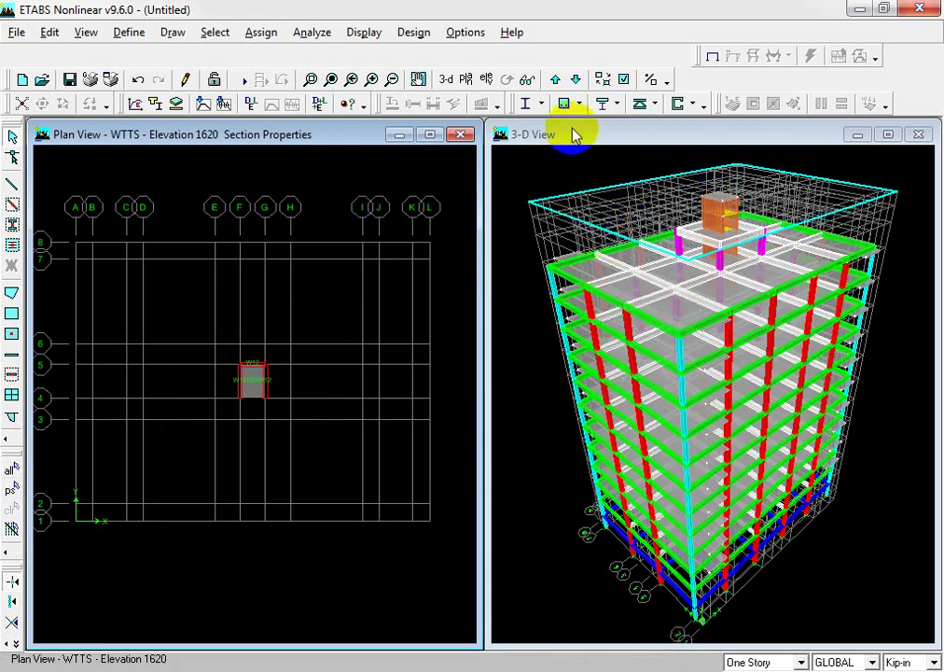
{"action": "left_click", "coordinate": [625, 79]}
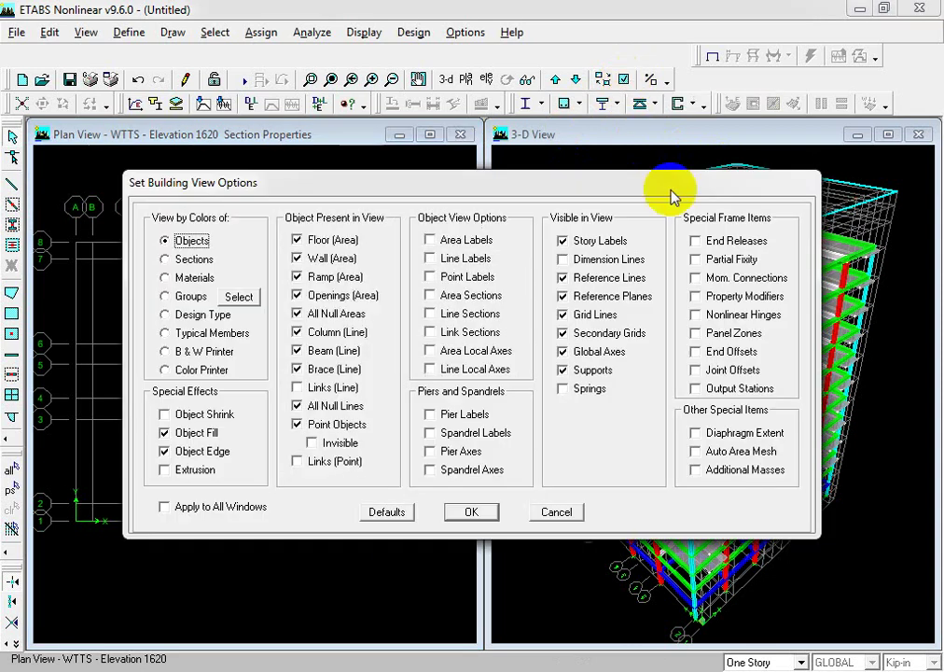
{"action": "left_click", "coordinate": [563, 314]}
{"action": "left_click", "coordinate": [462, 511]}
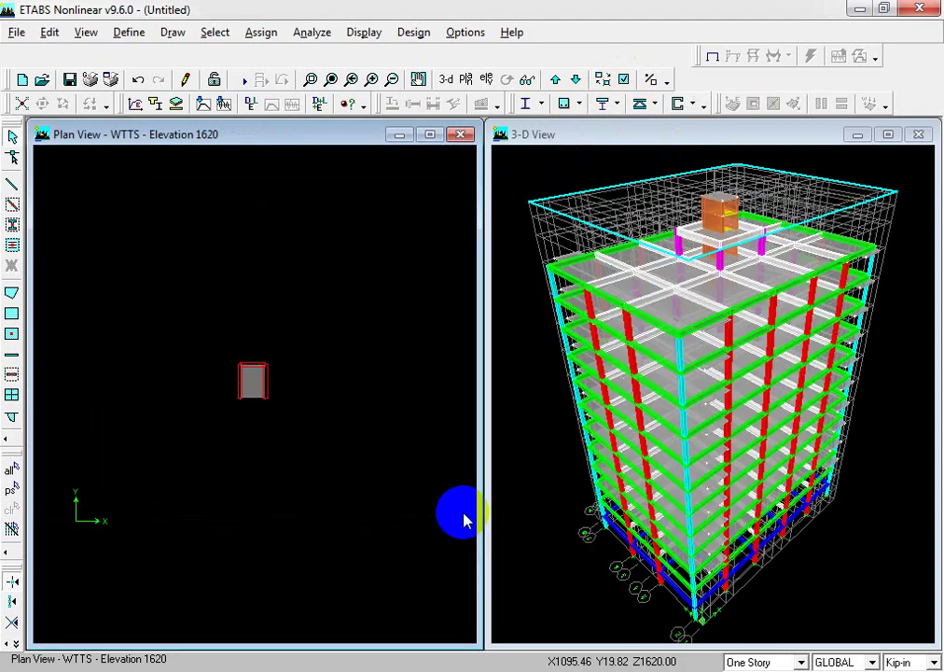
{"action": "left_click", "coordinate": [624, 80]}
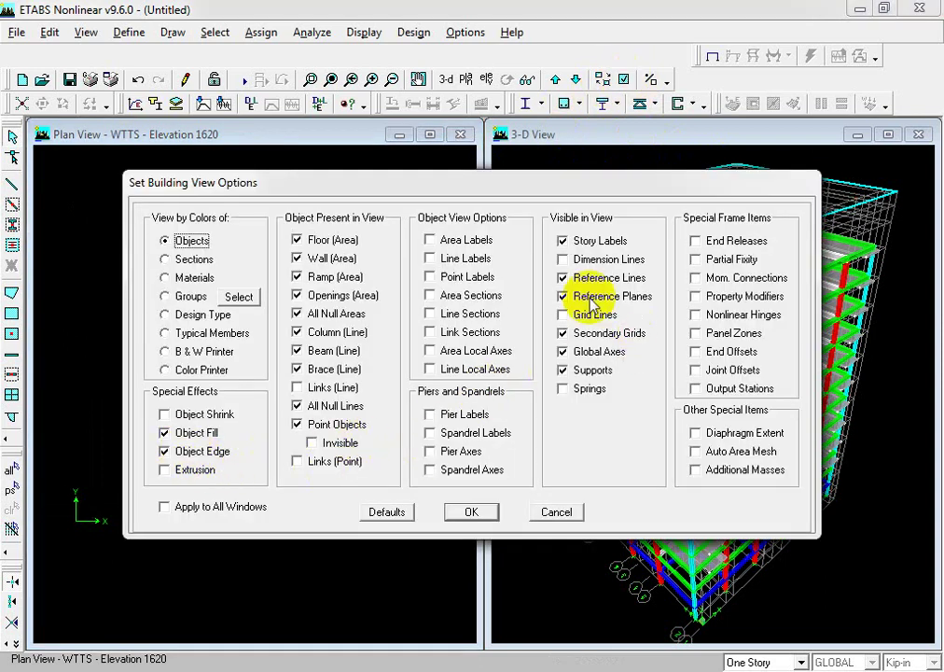
{"action": "left_click", "coordinate": [562, 314]}
{"action": "left_click", "coordinate": [471, 509]}
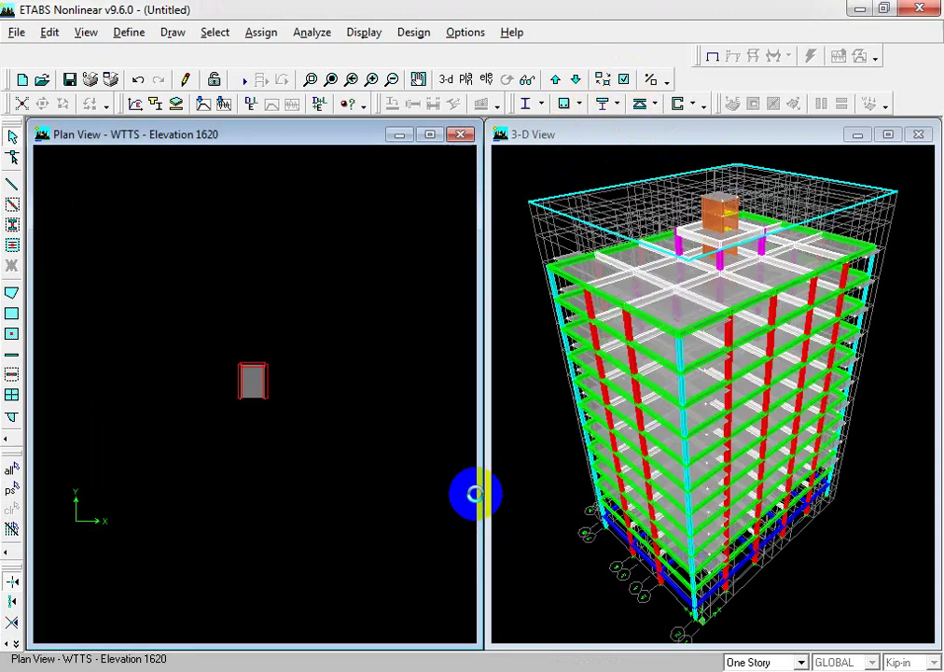
Hide the grid lines and reference planes in the 3-D view
{"action": "left_click", "coordinate": [544, 510]}
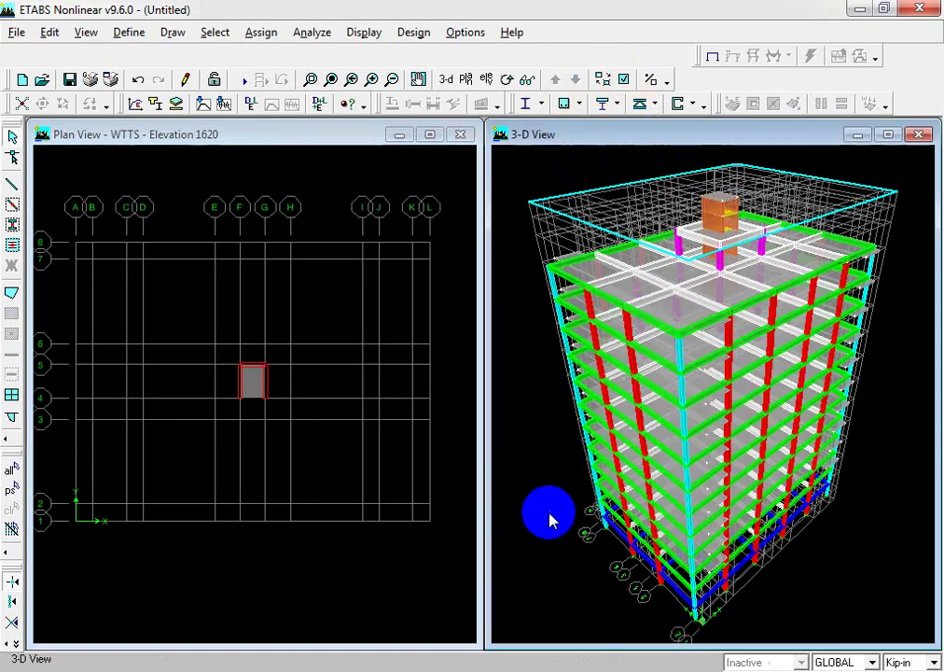
{"action": "left_click", "coordinate": [624, 80]}
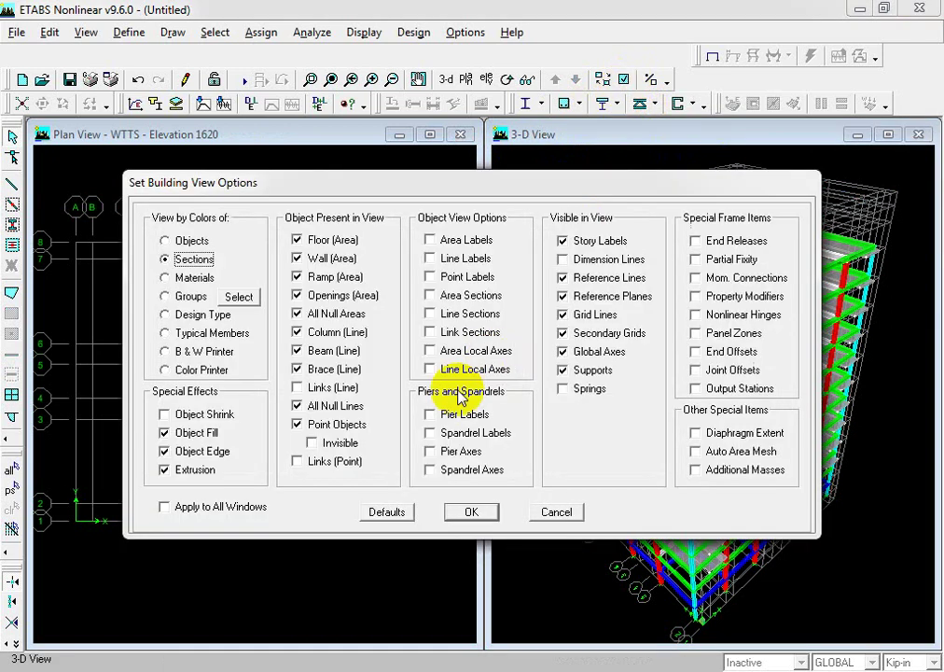
{"action": "left_click", "coordinate": [596, 314]}
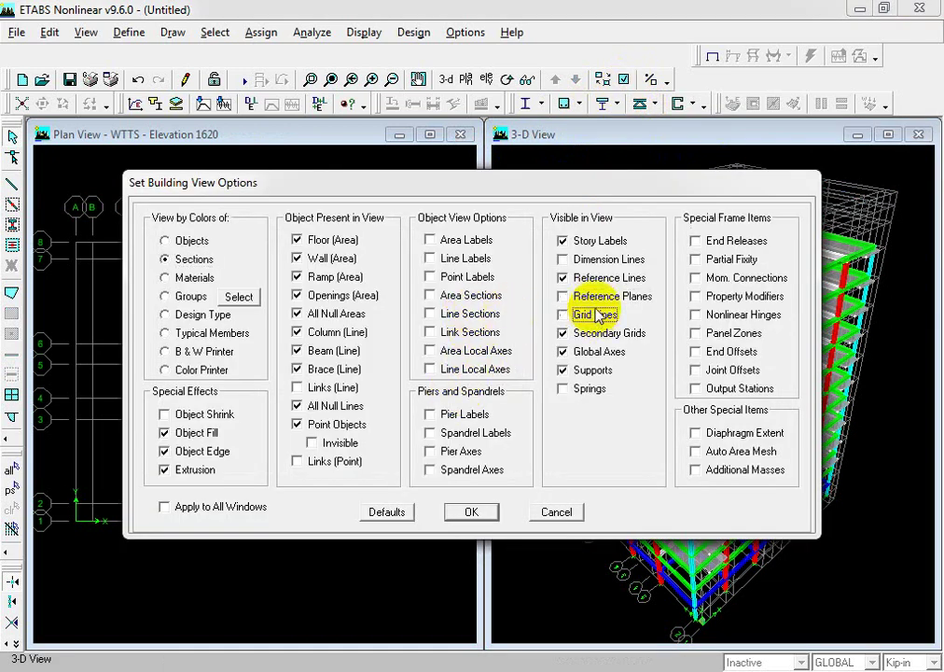
{"action": "left_click", "coordinate": [472, 513]}
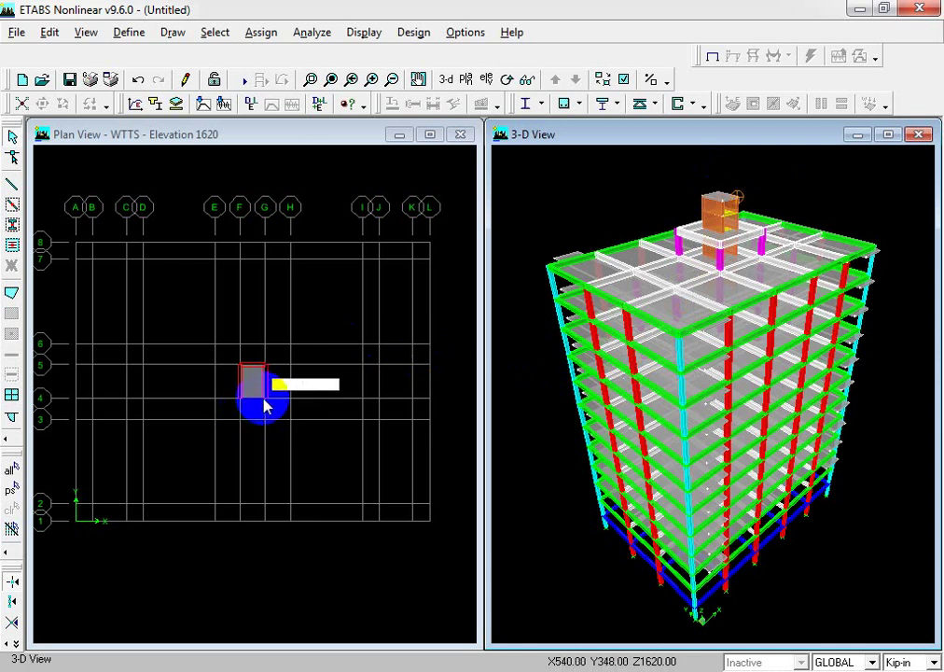
Draw a W12 pier wall along grid 4 between grids G and F on the WTTS plan to close the core
{"action": "left_click", "coordinate": [174, 35]}
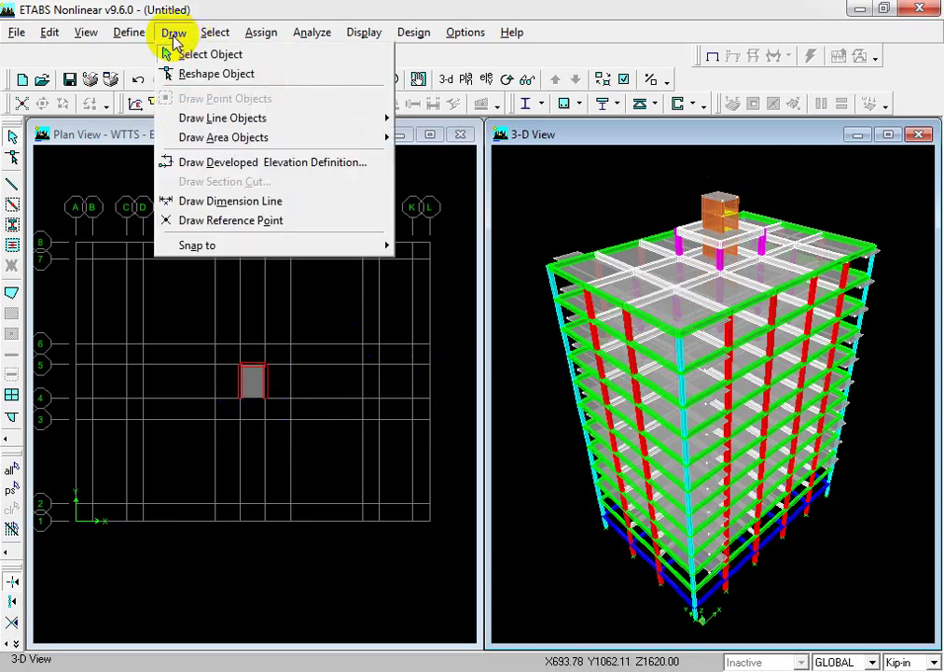
{"action": "mouse_move", "coordinate": [276, 138]}
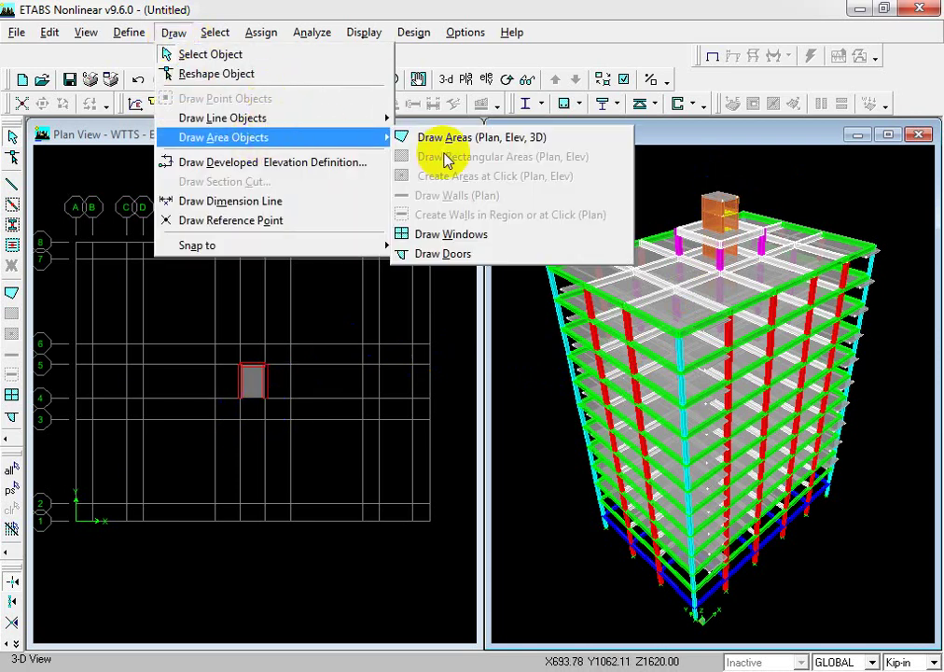
{"action": "left_click", "coordinate": [274, 301]}
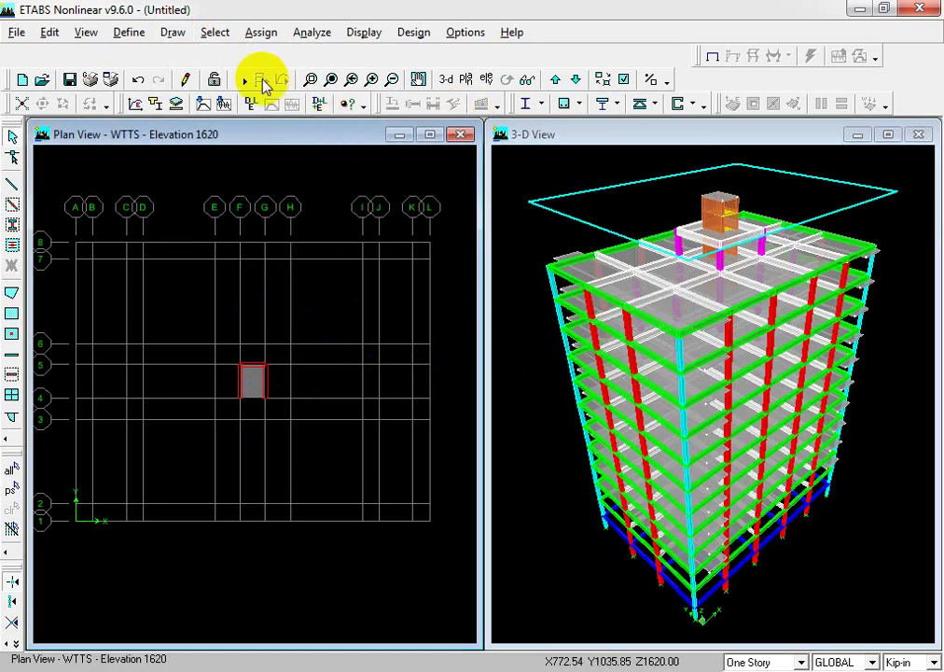
{"action": "left_click", "coordinate": [173, 32]}
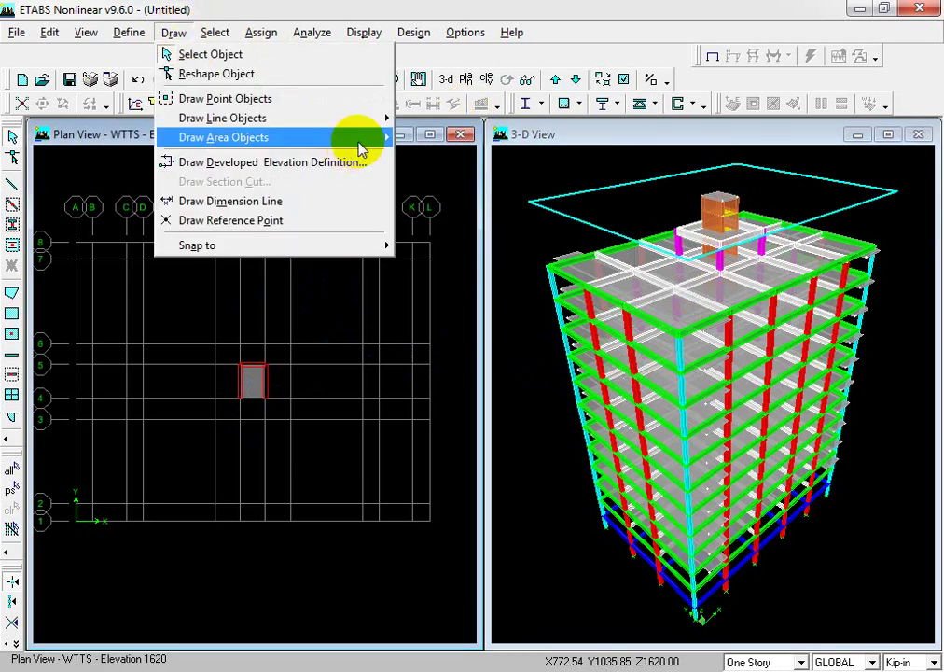
{"action": "mouse_move", "coordinate": [360, 138]}
{"action": "left_click", "coordinate": [504, 197]}
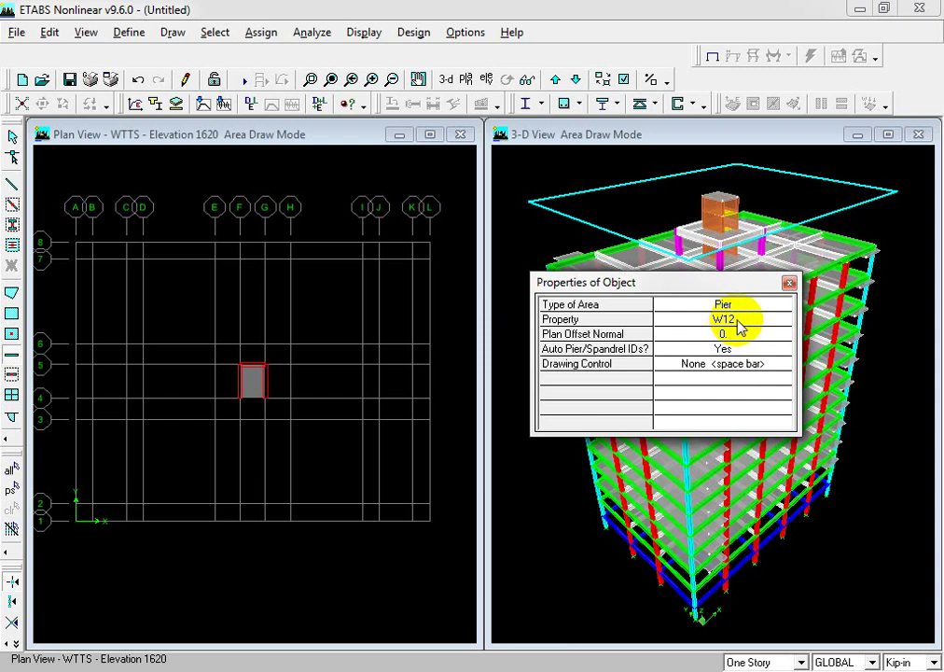
{"action": "left_click", "coordinate": [267, 400]}
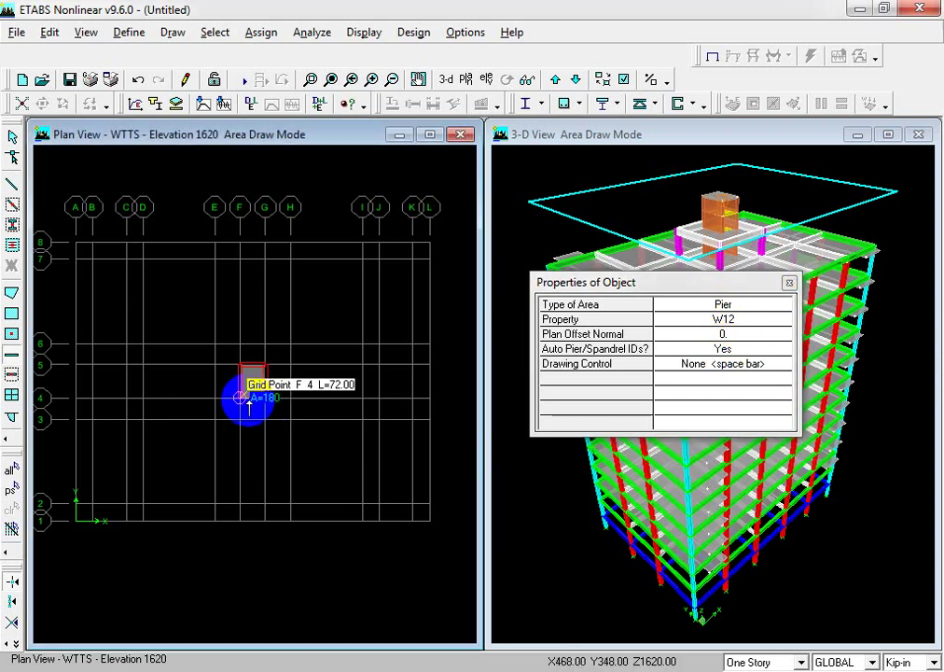
{"action": "left_click", "coordinate": [13, 137]}
{"action": "left_click", "coordinate": [179, 289]}
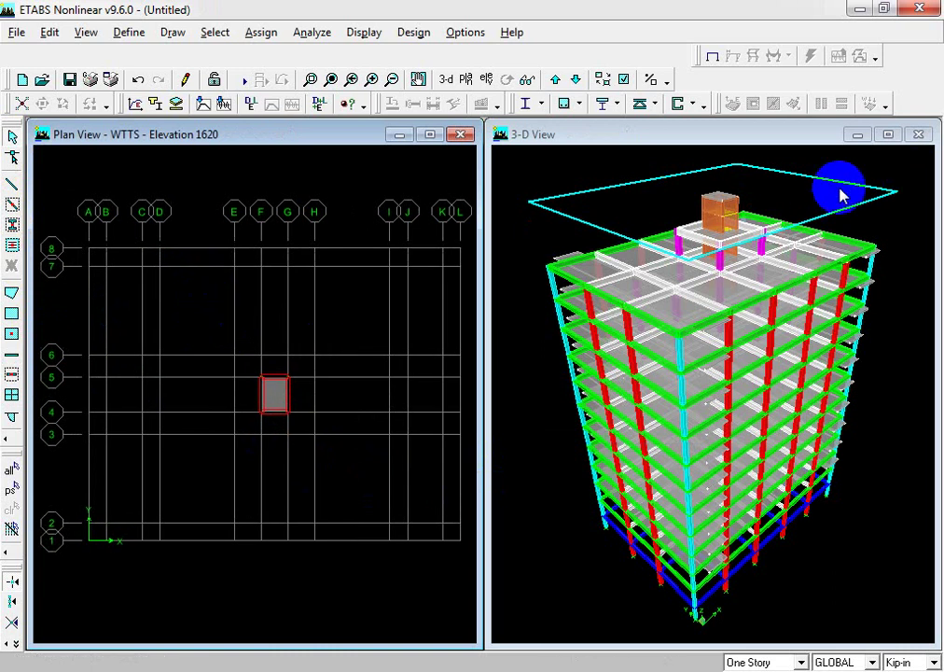
Inspect the rooftop water tank's walls and slabs up close in the 3-D view, and restore the full view
{"action": "left_click", "coordinate": [755, 205]}
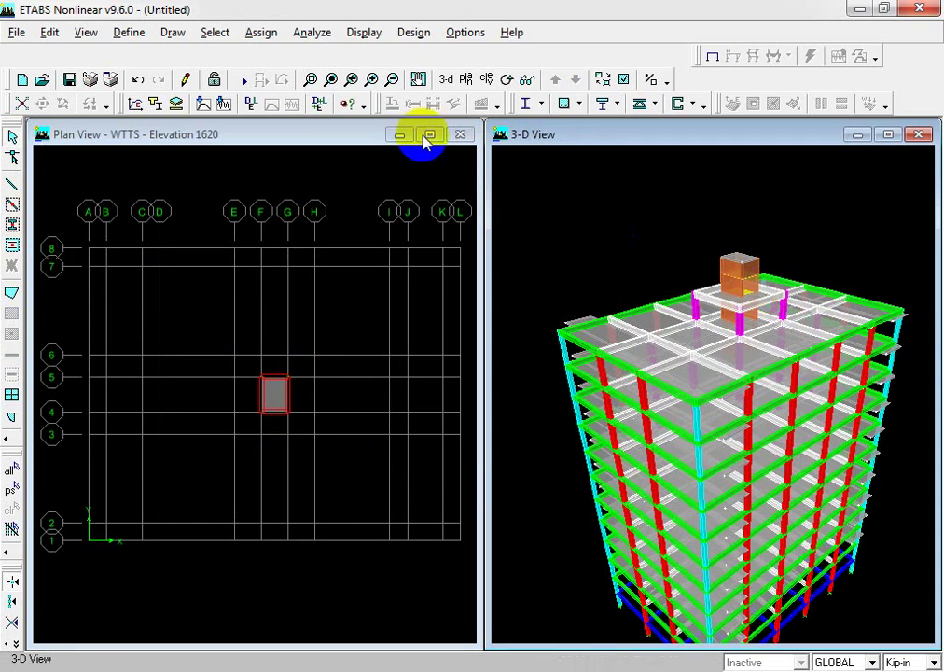
{"action": "left_click", "coordinate": [315, 83]}
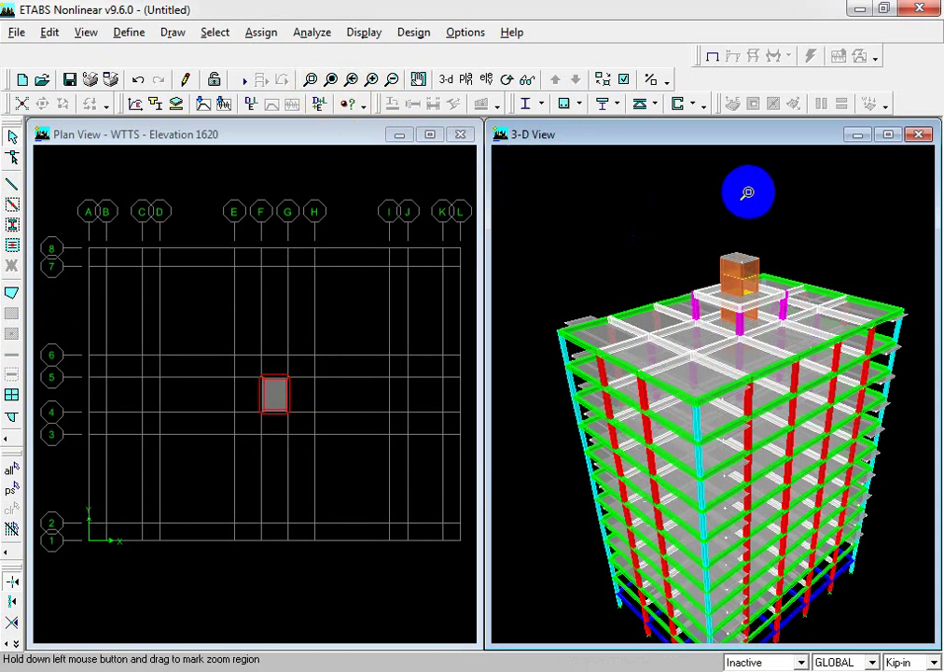
{"action": "left_click_drag", "start_coordinate": [637, 217], "coordinate": [770, 315]}
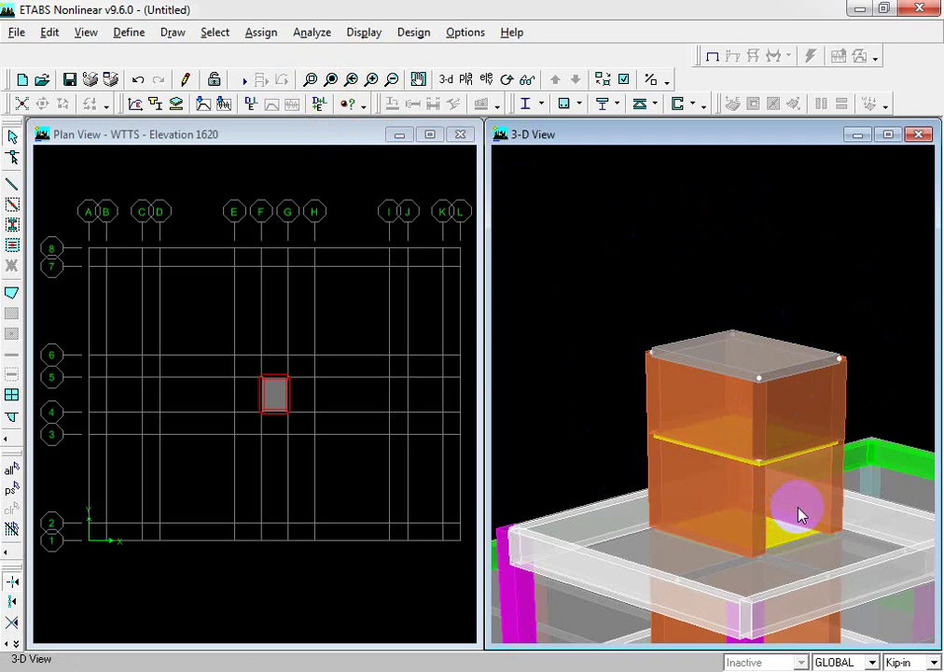
{"action": "middle_click_drag", "start_coordinate": [832, 596], "coordinate": [797, 260]}
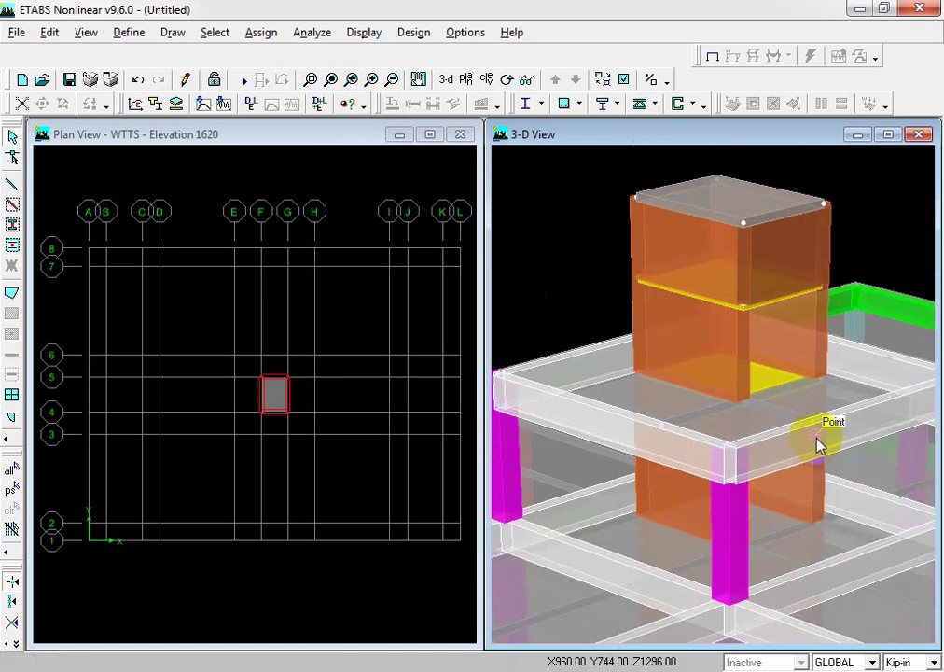
{"action": "middle_click_drag", "start_coordinate": [773, 371], "coordinate": [780, 456]}
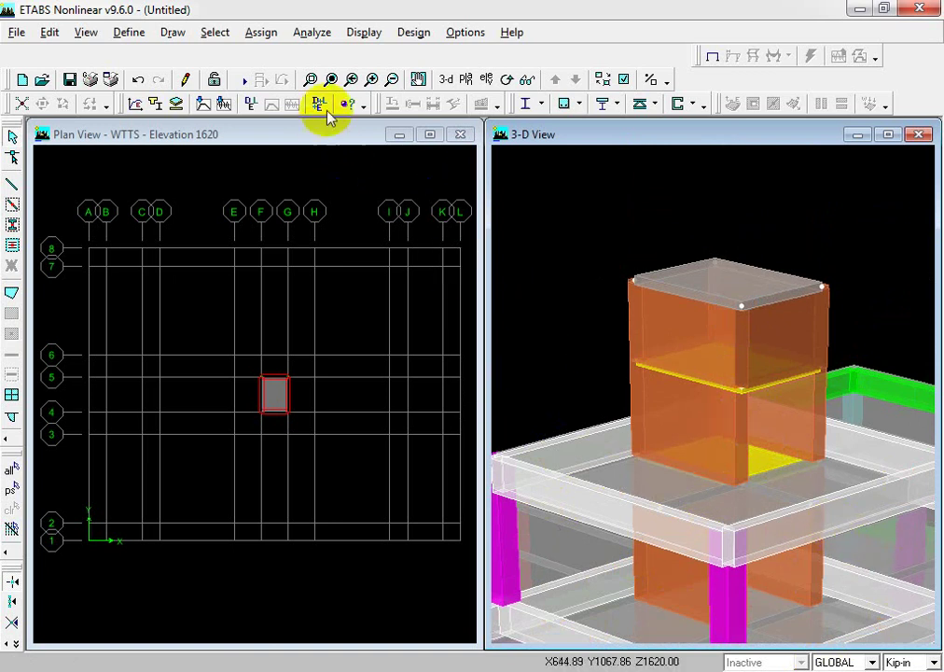
{"action": "left_click", "coordinate": [335, 79]}
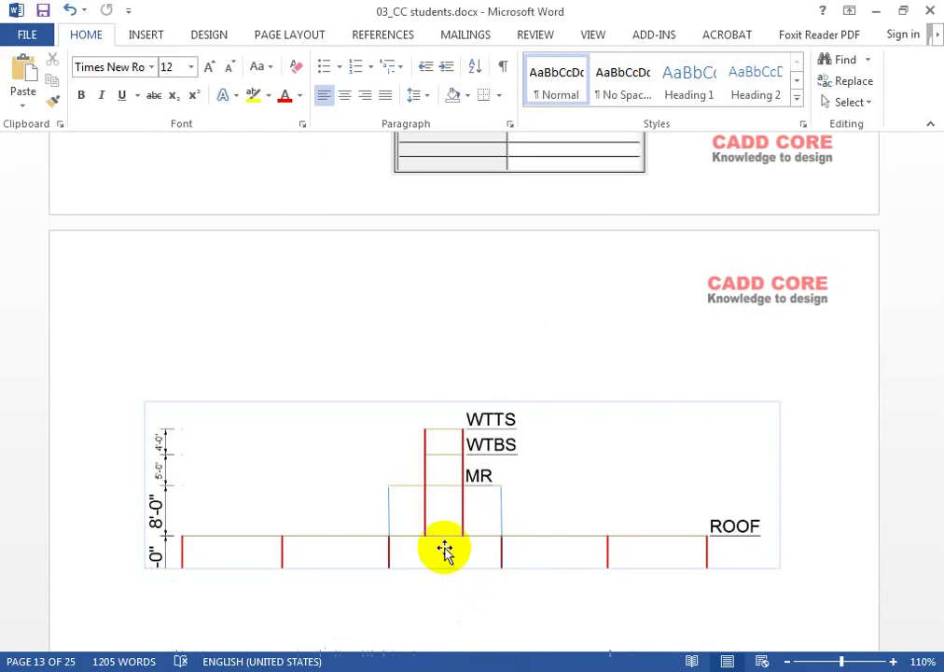
Look through the Word document 03_CC students.docx beyond the Inserting New Story section for the meshing and load case instructions
{"action": "scroll", "coordinate": [444, 550], "scroll_direction": "down", "scroll_amount": 8}
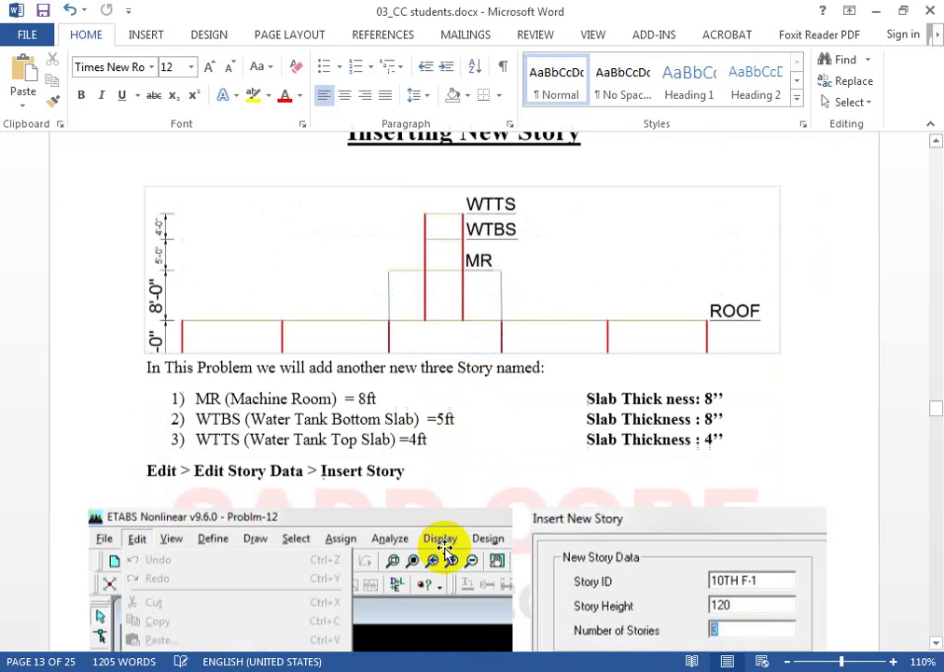
{"action": "scroll", "coordinate": [444, 550], "scroll_direction": "down", "scroll_amount": 15}
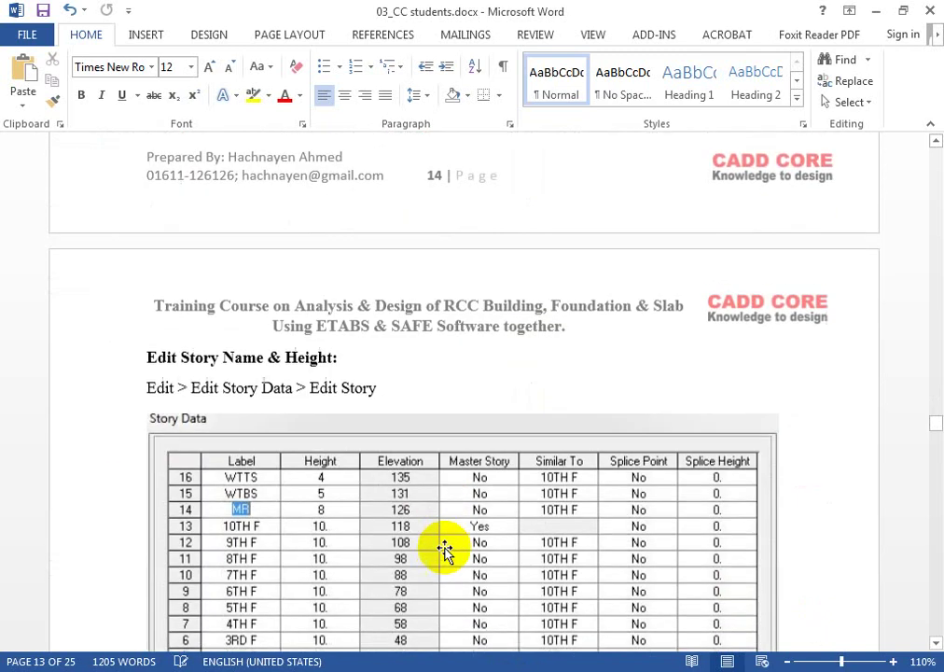
{"action": "scroll", "coordinate": [444, 554], "scroll_direction": "down", "scroll_amount": 15}
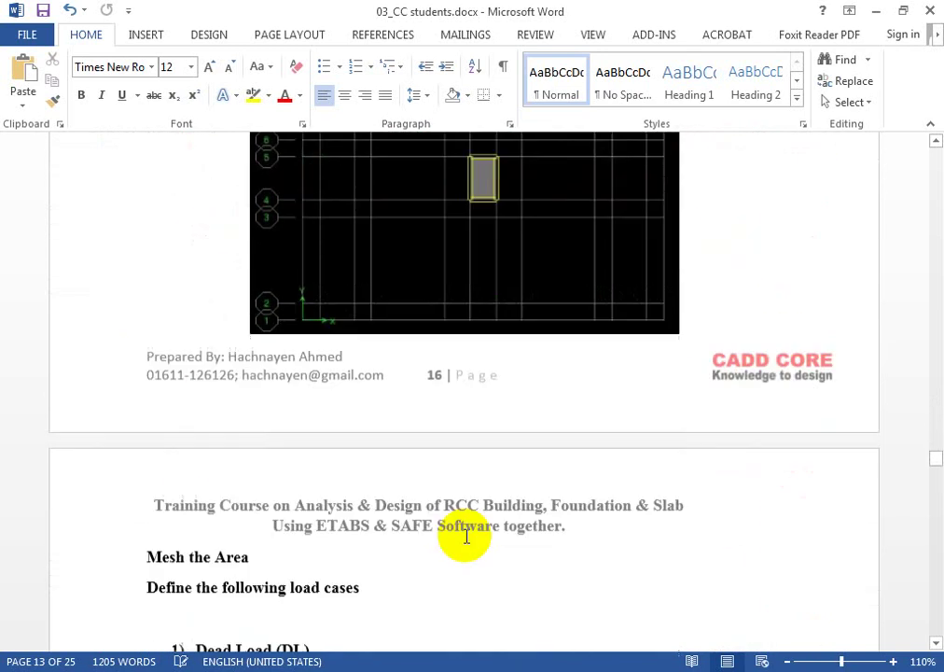
Read the load case list with its load values on page 17 of the Word document, and switch back to ETABS
{"action": "scroll", "coordinate": [457, 546], "scroll_direction": "down", "scroll_amount": 5}
{"action": "scroll", "coordinate": [457, 546], "scroll_direction": "up", "scroll_amount": 5}
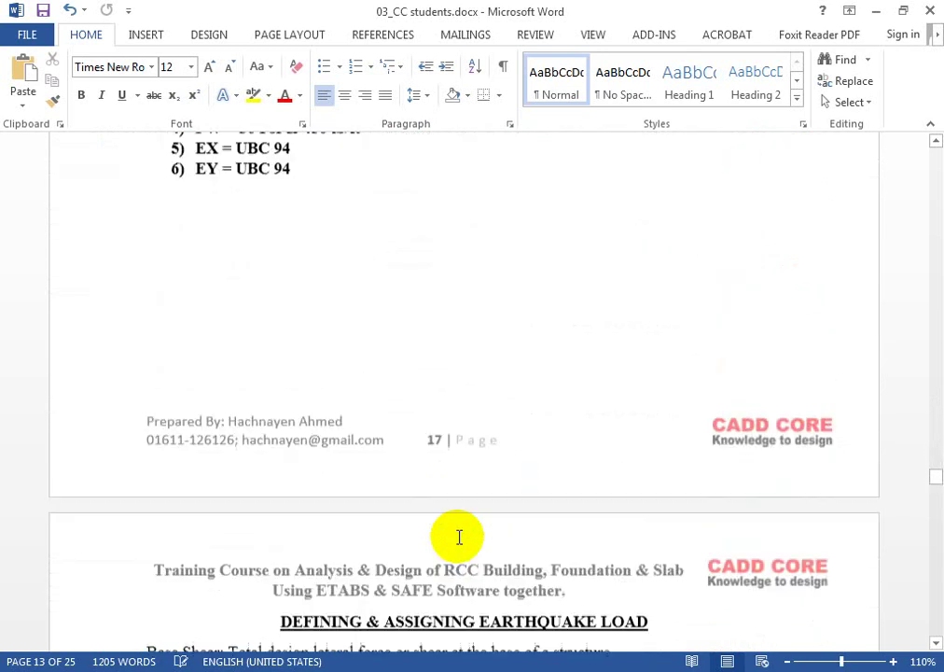
{"action": "scroll", "coordinate": [457, 546], "scroll_direction": "down", "scroll_amount": 5}
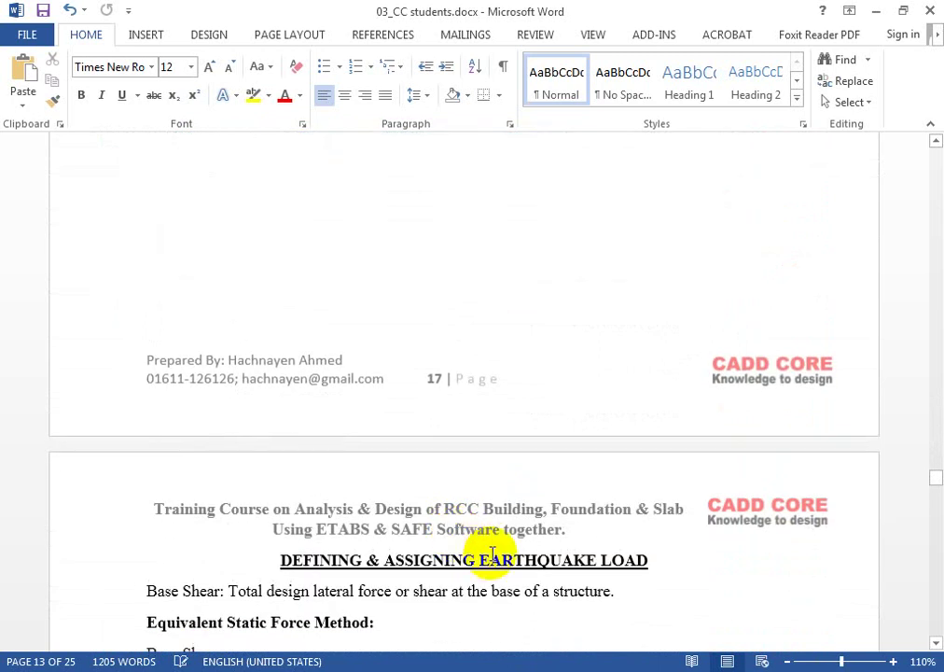
{"action": "scroll", "coordinate": [492, 554], "scroll_direction": "up", "scroll_amount": 5}
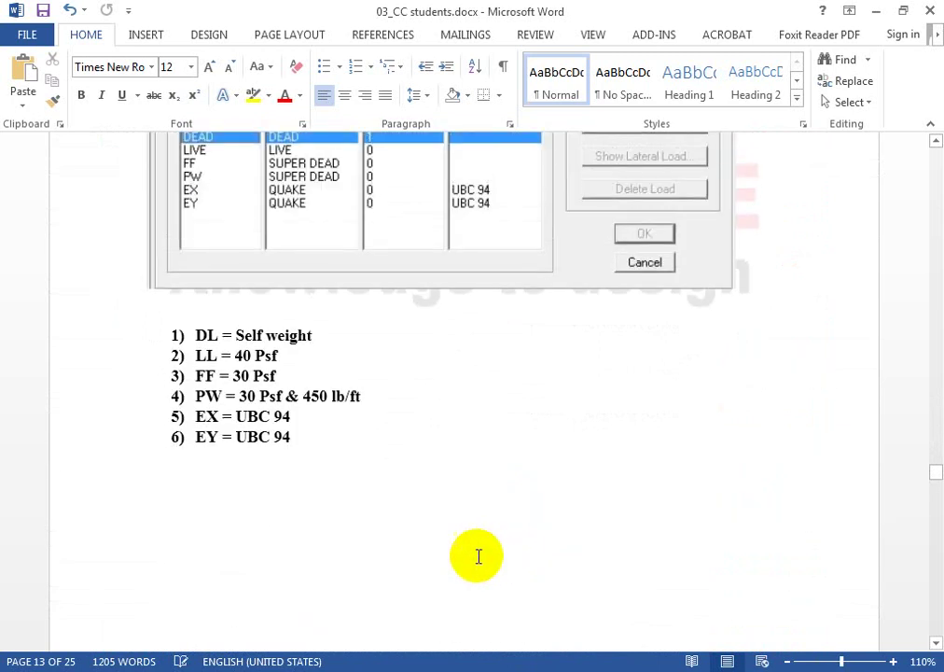
{"action": "left_click", "coordinate": [241, 396]}
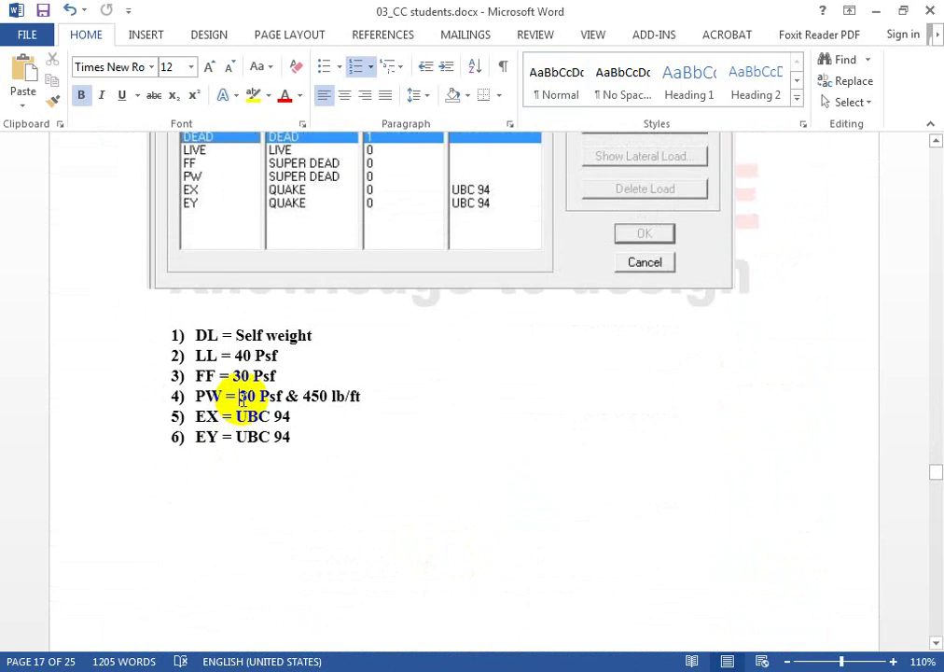
{"action": "left_click", "coordinate": [601, 671]}
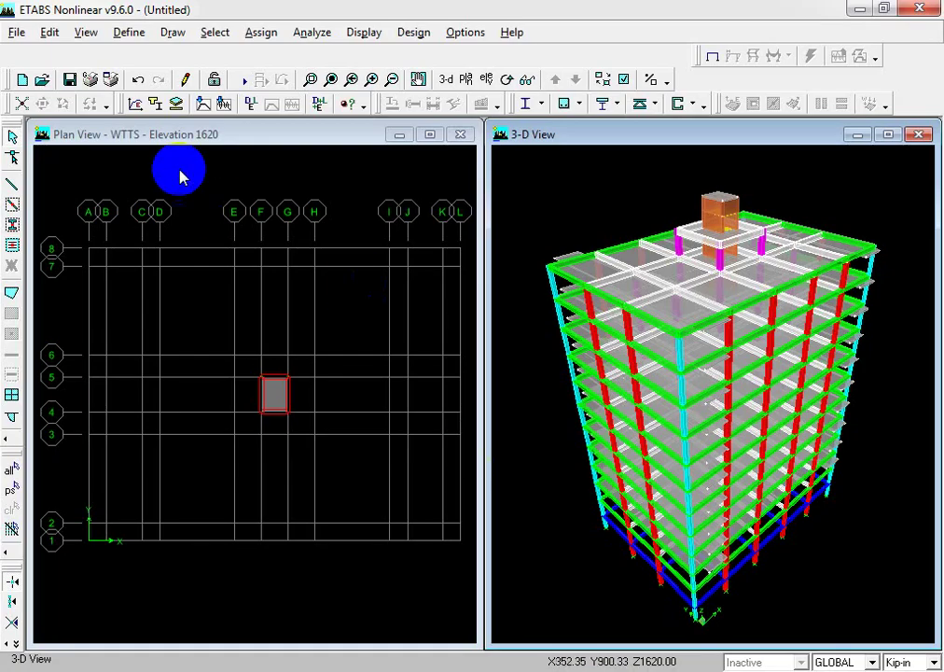
Open the static load case definitions and review the existing DEAD and LIVE cases
{"action": "left_click", "coordinate": [131, 36]}
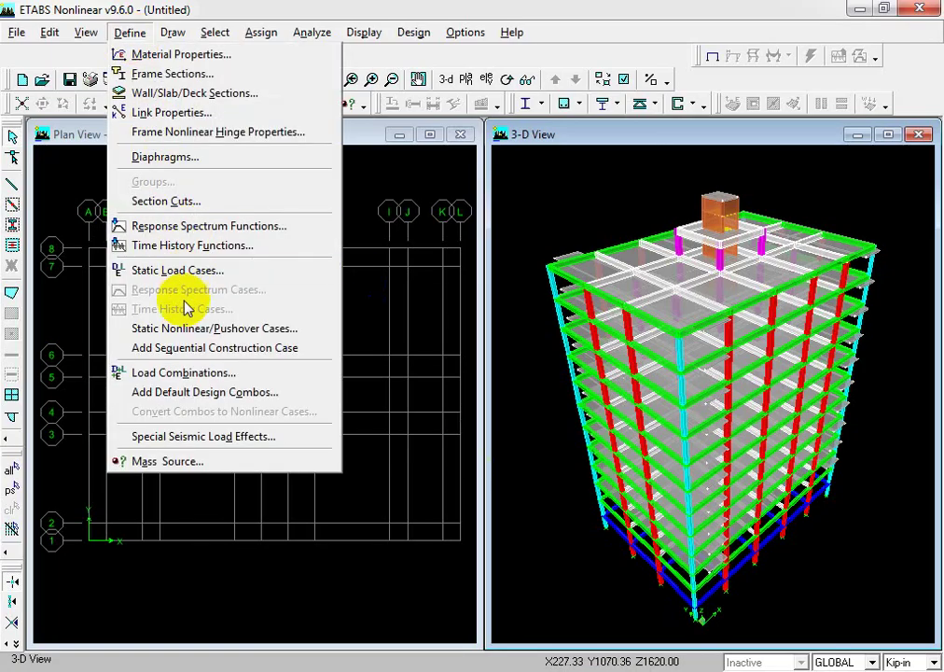
{"action": "left_click", "coordinate": [190, 271]}
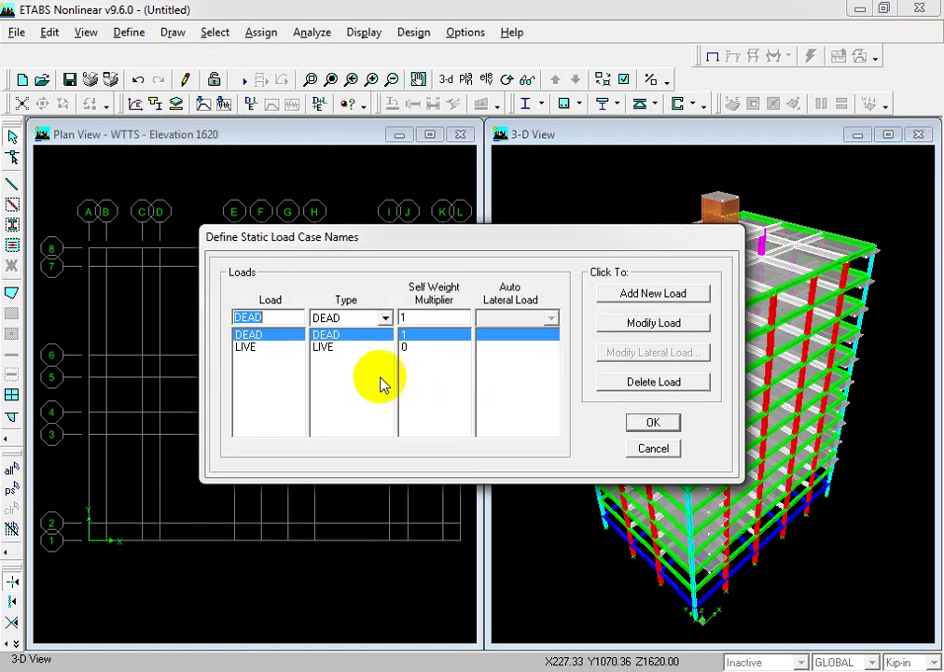
{"action": "left_click", "coordinate": [328, 347]}
{"action": "left_click", "coordinate": [328, 335]}
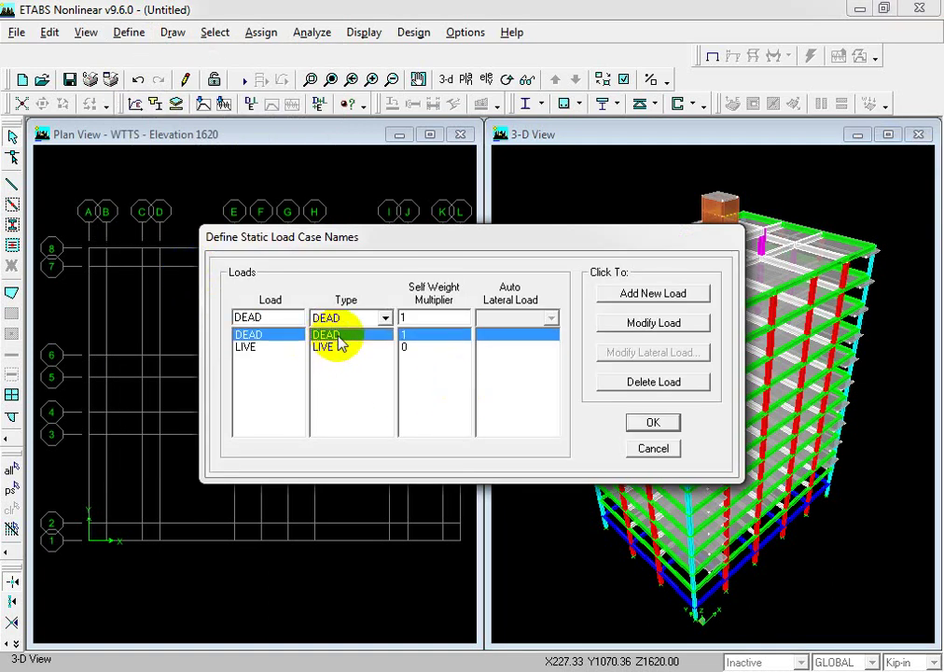
{"action": "left_click", "coordinate": [347, 347]}
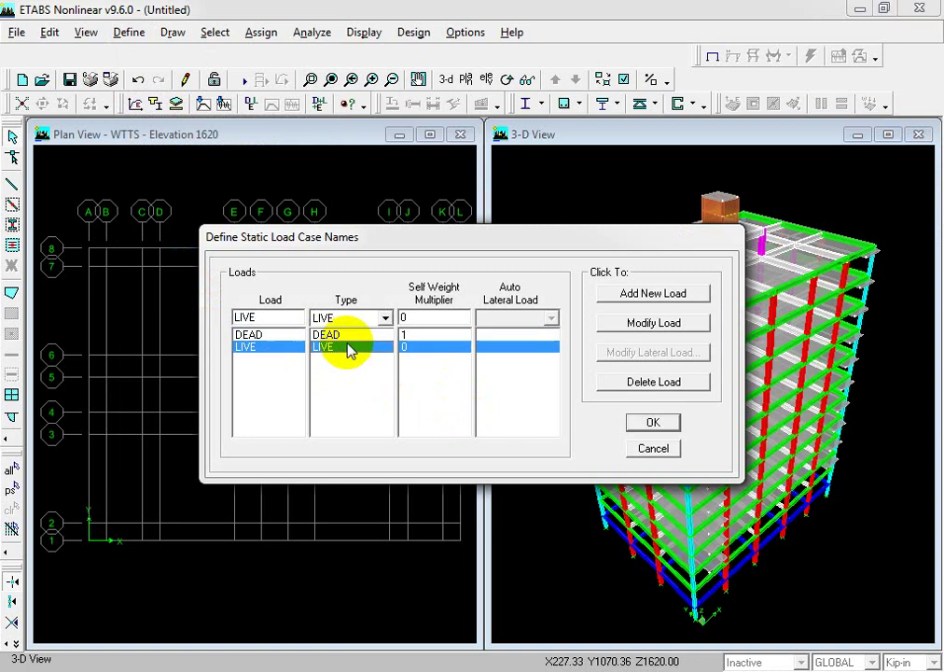
{"action": "left_click", "coordinate": [653, 295]}
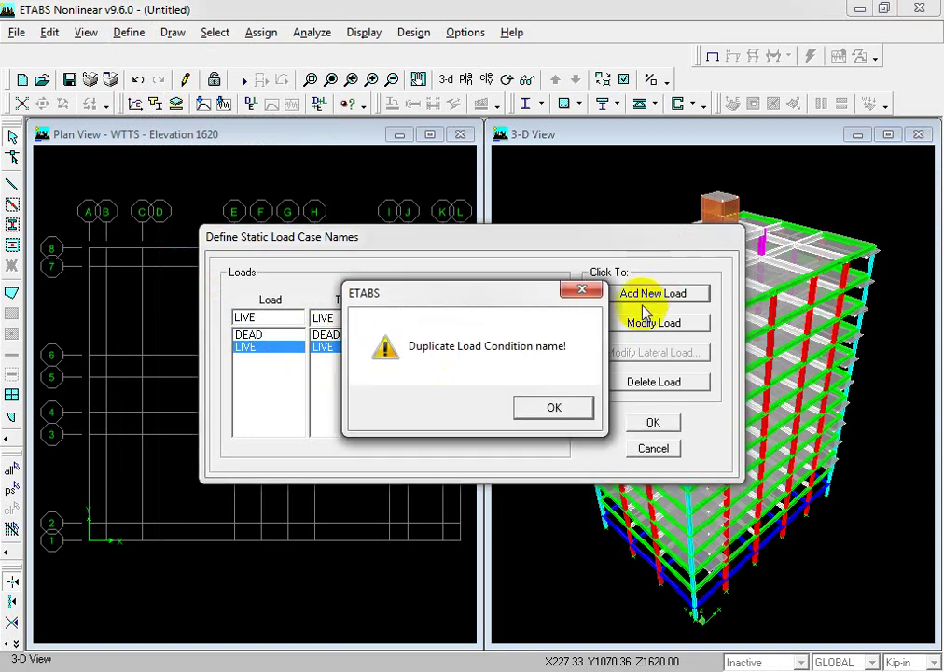
{"action": "left_click", "coordinate": [549, 408]}
Add a static load case FF of type SUPER DEAD with self weight multiplier 0, checking the load list in the Word document
{"action": "double_click", "coordinate": [248, 317]}
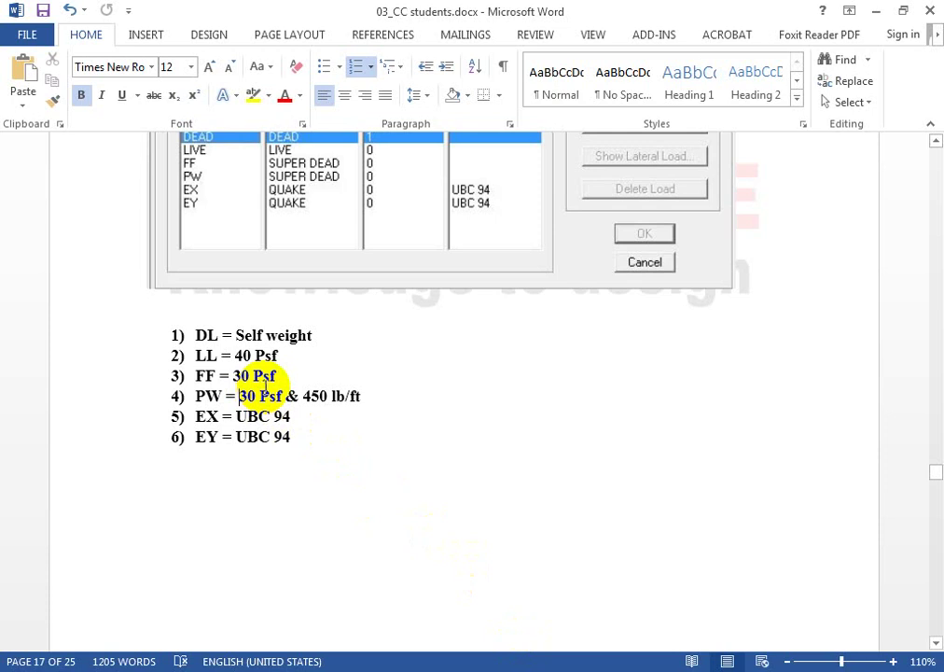
{"action": "left_click_drag", "start_coordinate": [331, 396], "coordinate": [355, 397]}
{"action": "key", "text": "alt+Tab"}
{"action": "key", "text": "alt+Tab"}
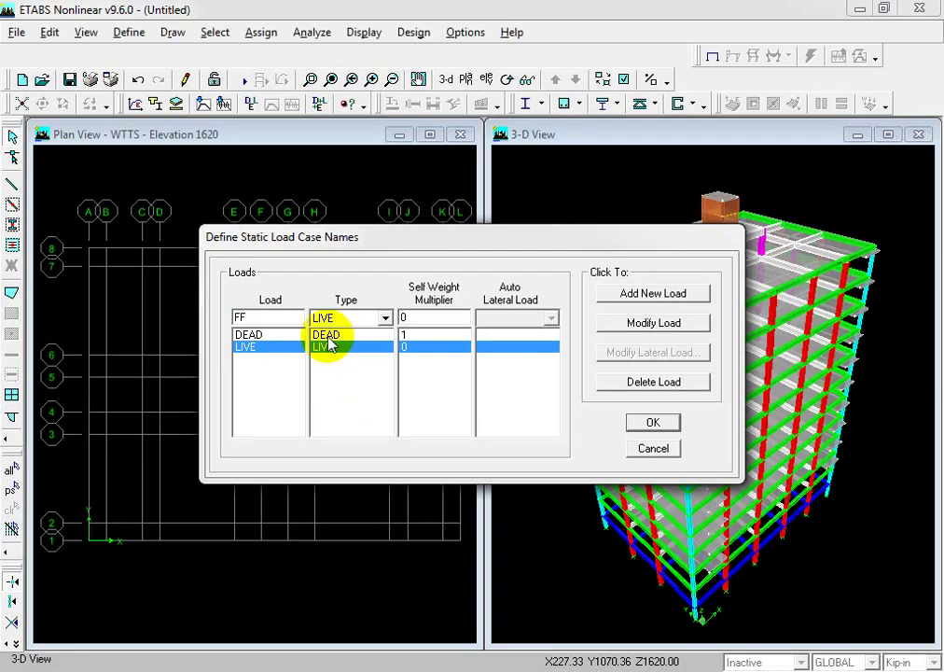
{"action": "left_click", "coordinate": [334, 318]}
{"action": "left_click", "coordinate": [348, 335]}
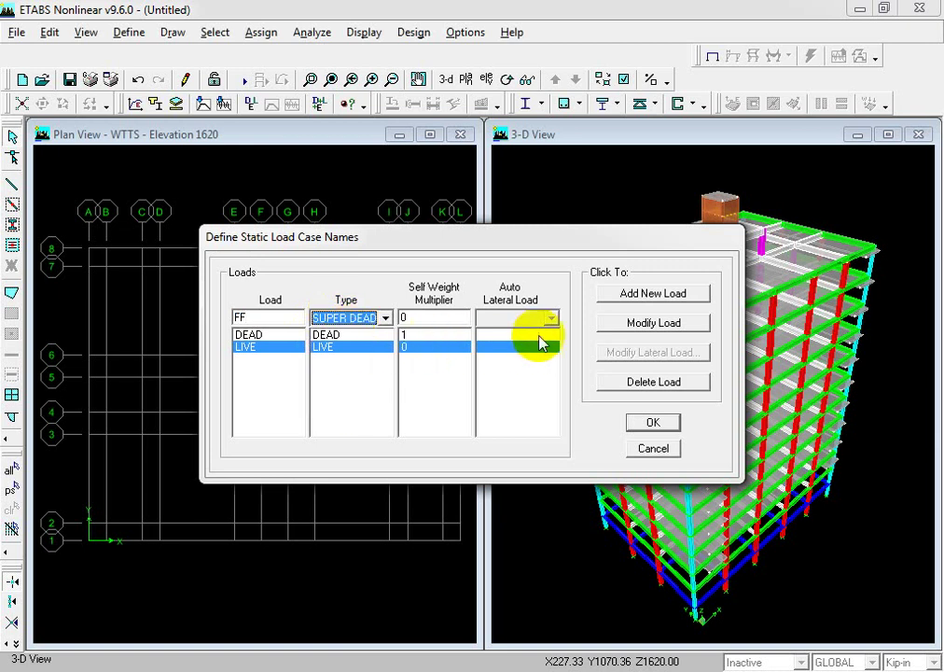
{"action": "left_click", "coordinate": [611, 293]}
Add a static load case PW of type SUPER DEAD with self weight multiplier 0
{"action": "double_click", "coordinate": [292, 318]}
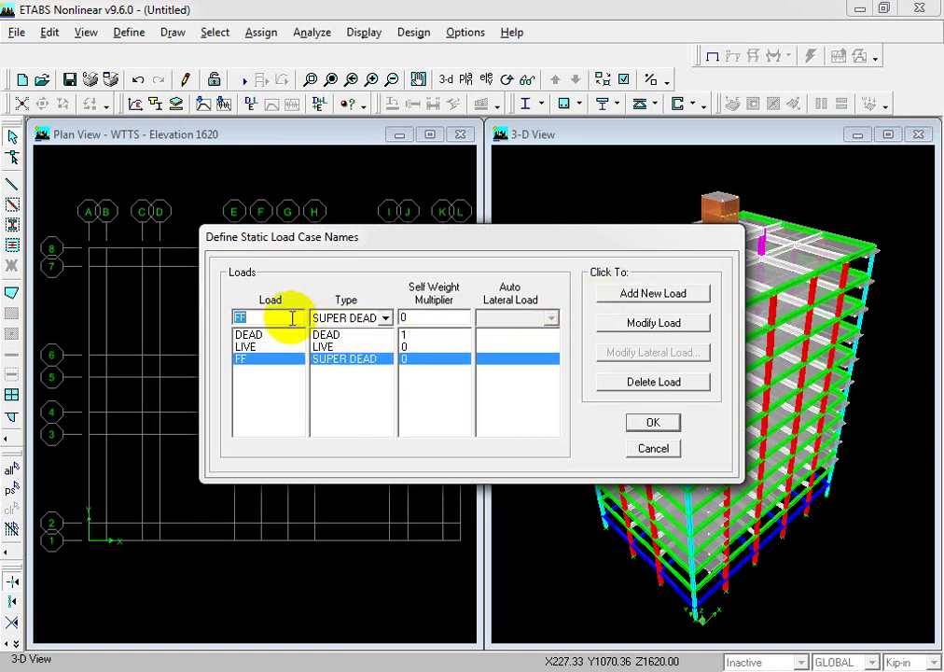
{"action": "type", "text": "PW"}
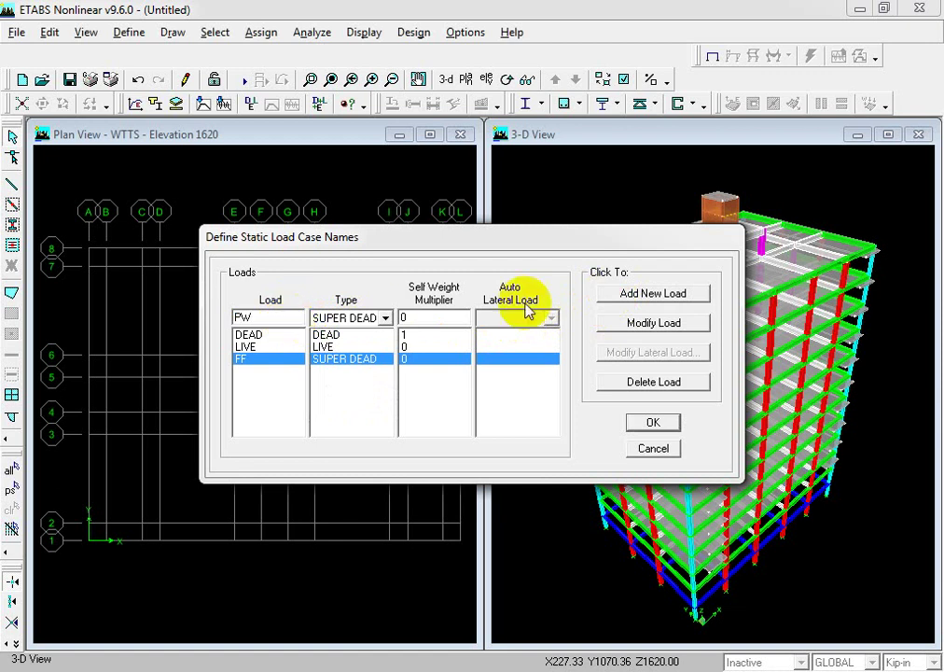
{"action": "left_click", "coordinate": [612, 296]}
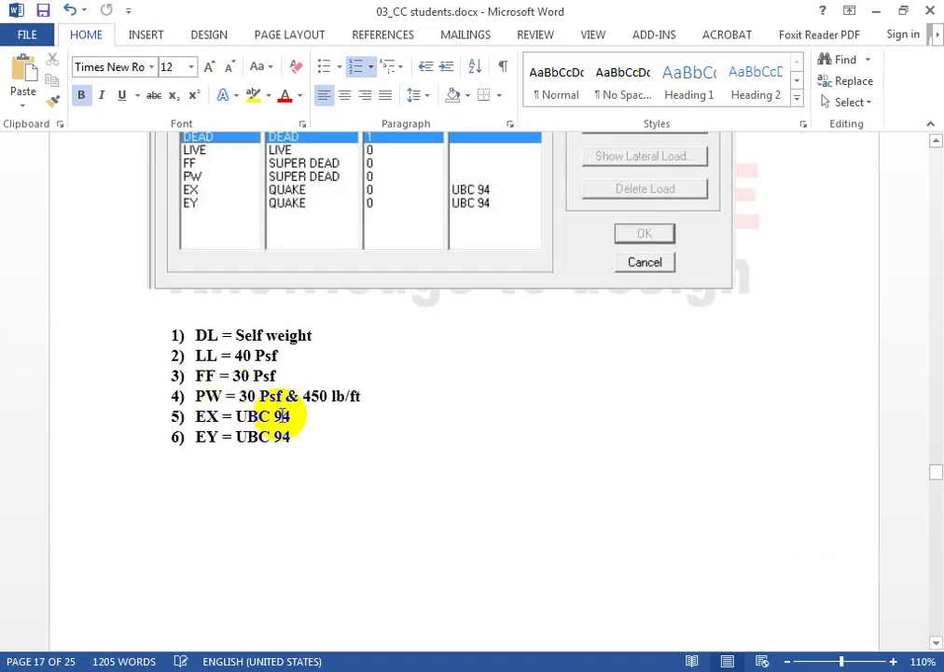
Go over the DL to EY load values in the Word document, and accept the static load case definitions in ETABS
{"action": "double_click", "coordinate": [285, 434]}
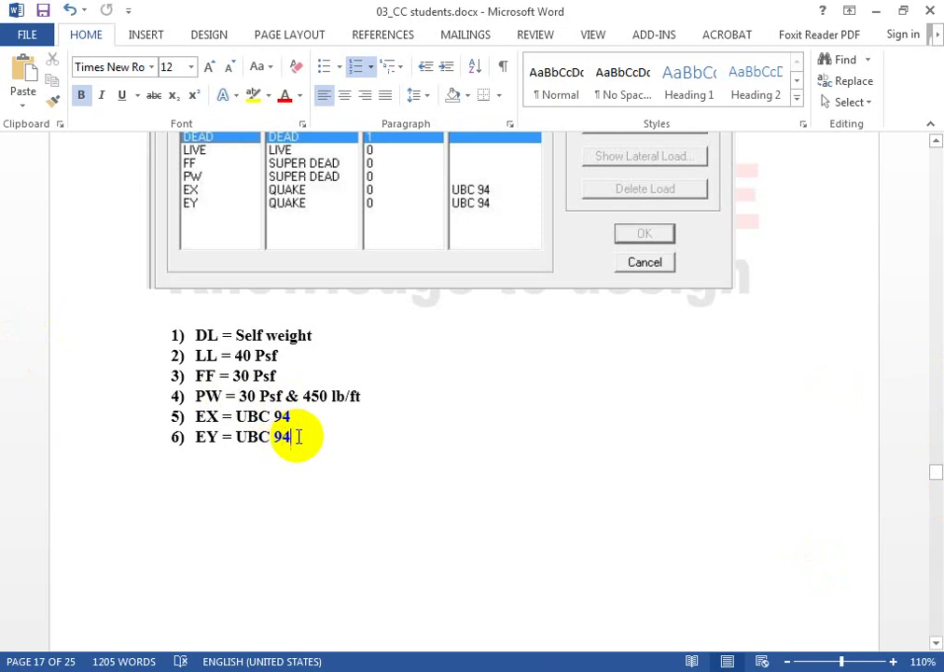
{"action": "left_click_drag", "start_coordinate": [301, 439], "coordinate": [194, 337]}
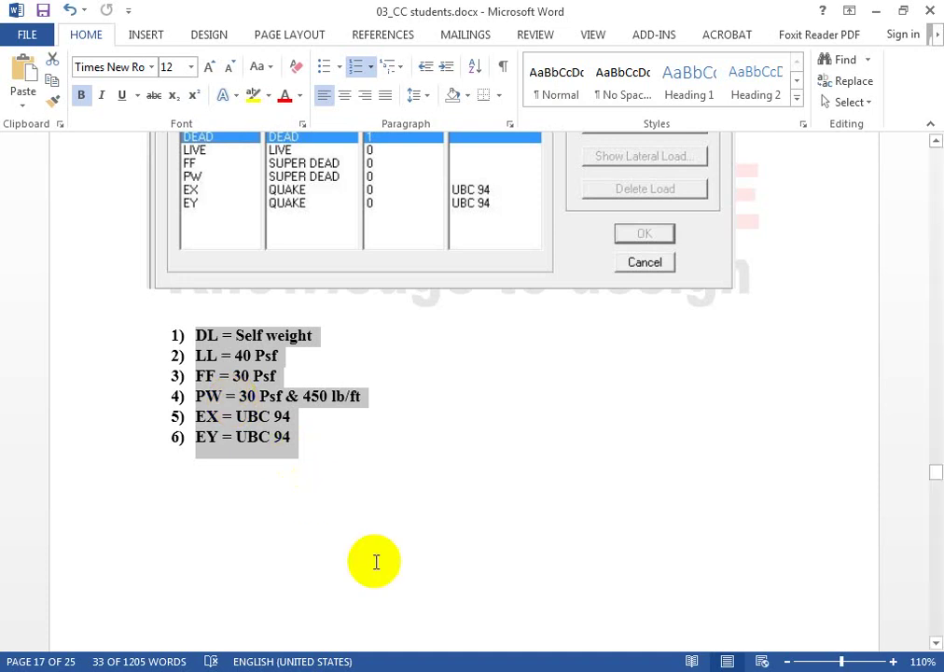
{"action": "left_click", "coordinate": [261, 369]}
{"action": "left_click_drag", "start_coordinate": [239, 395], "coordinate": [377, 411]}
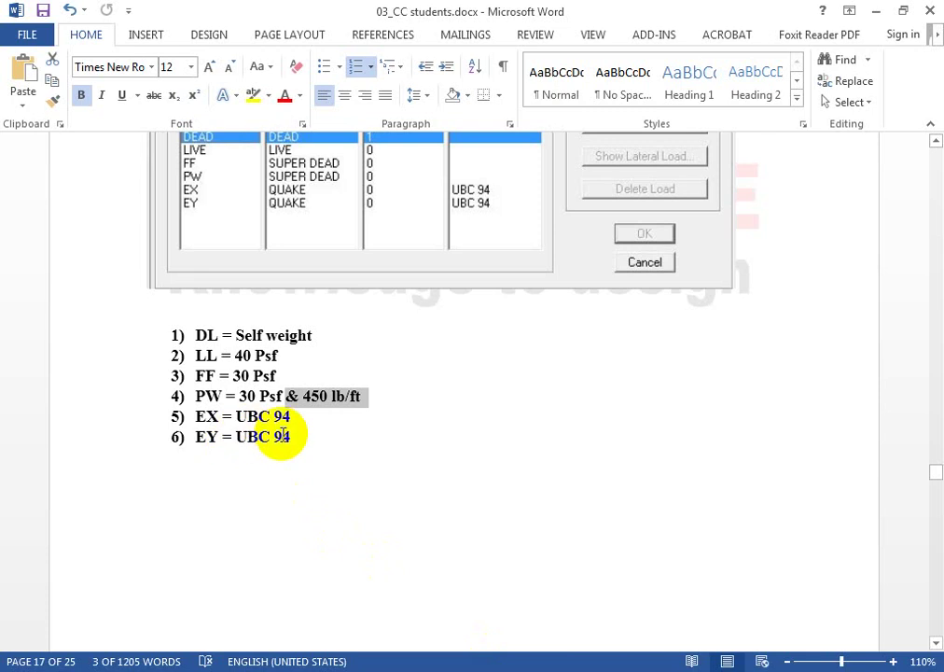
{"action": "left_click_drag", "start_coordinate": [296, 439], "coordinate": [194, 320]}
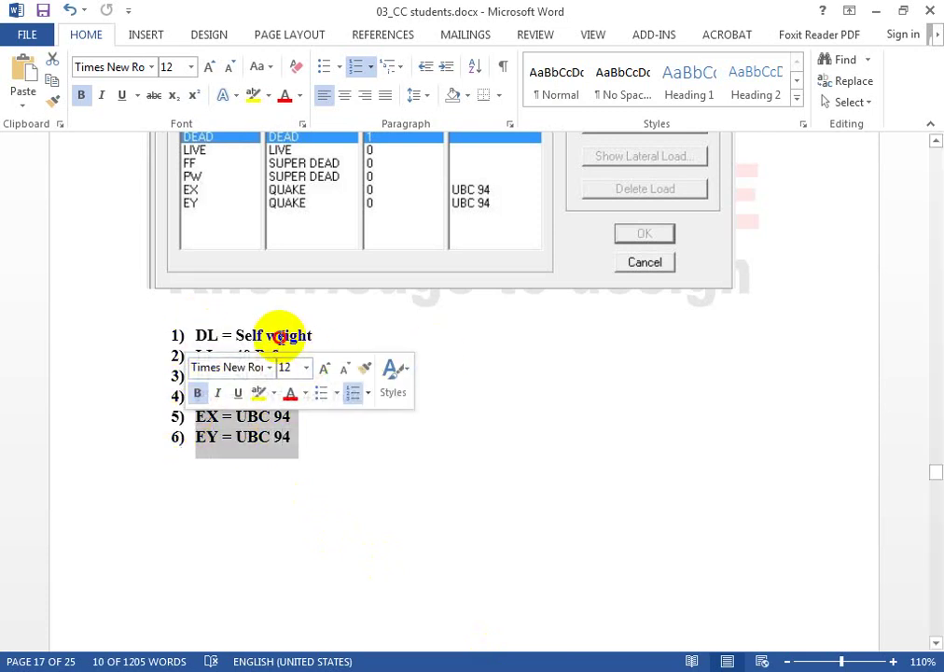
{"action": "left_click", "coordinate": [278, 334]}
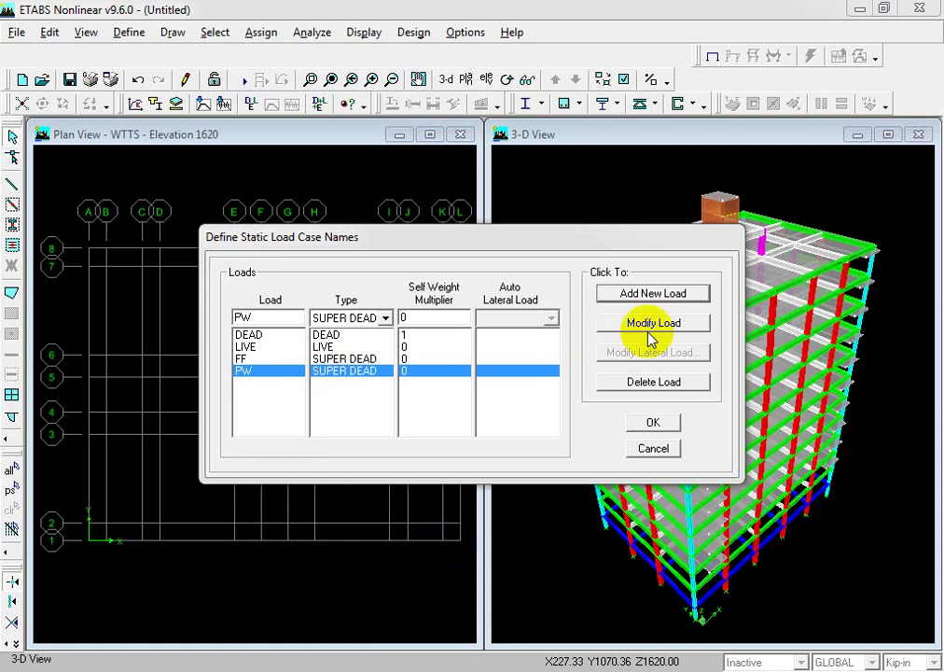
{"action": "left_click", "coordinate": [652, 422]}
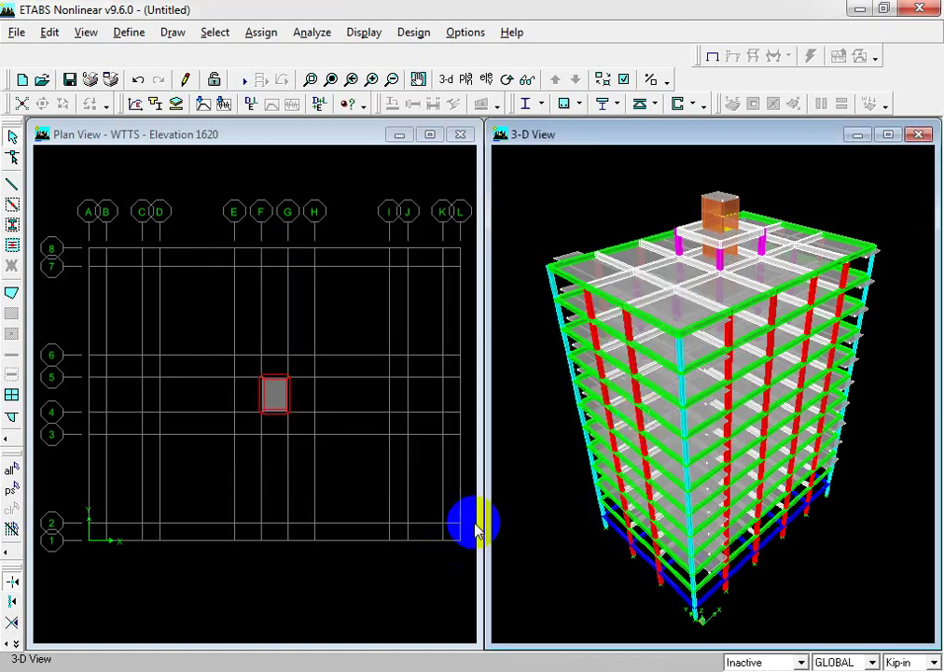
Select all areas that use the slab section S8
{"action": "left_click", "coordinate": [213, 33]}
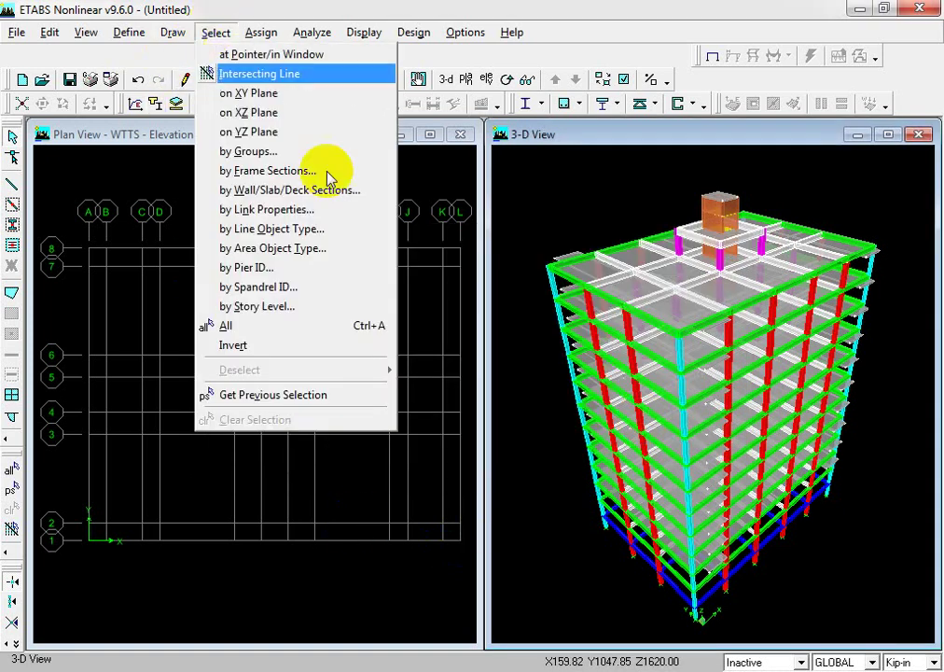
{"action": "left_click", "coordinate": [324, 200]}
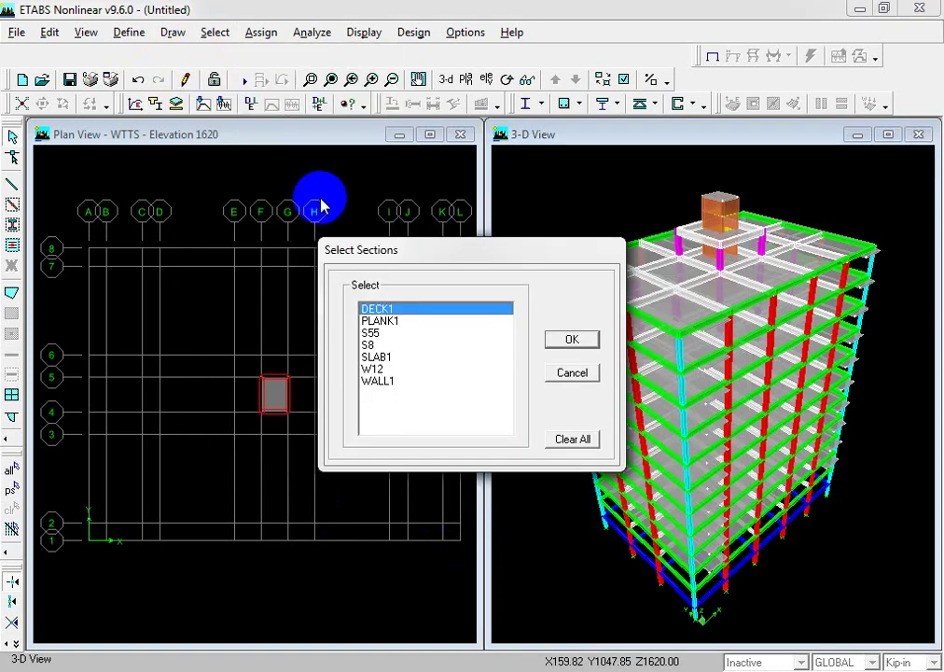
{"action": "left_click", "coordinate": [383, 346]}
{"action": "left_click", "coordinate": [574, 342]}
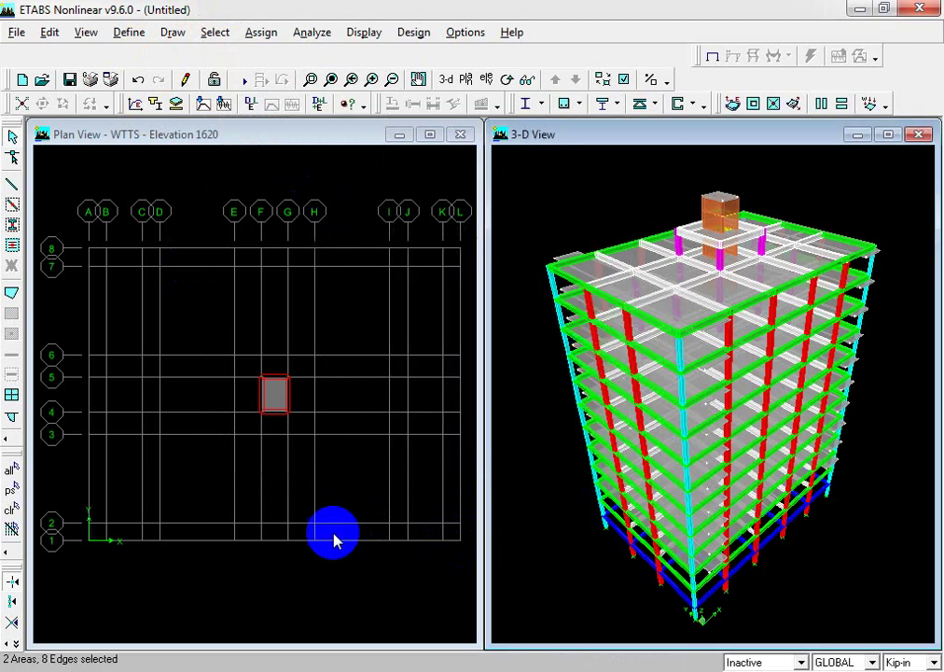
Switch the plan view to the 10TH F story level
{"action": "left_click", "coordinate": [353, 303]}
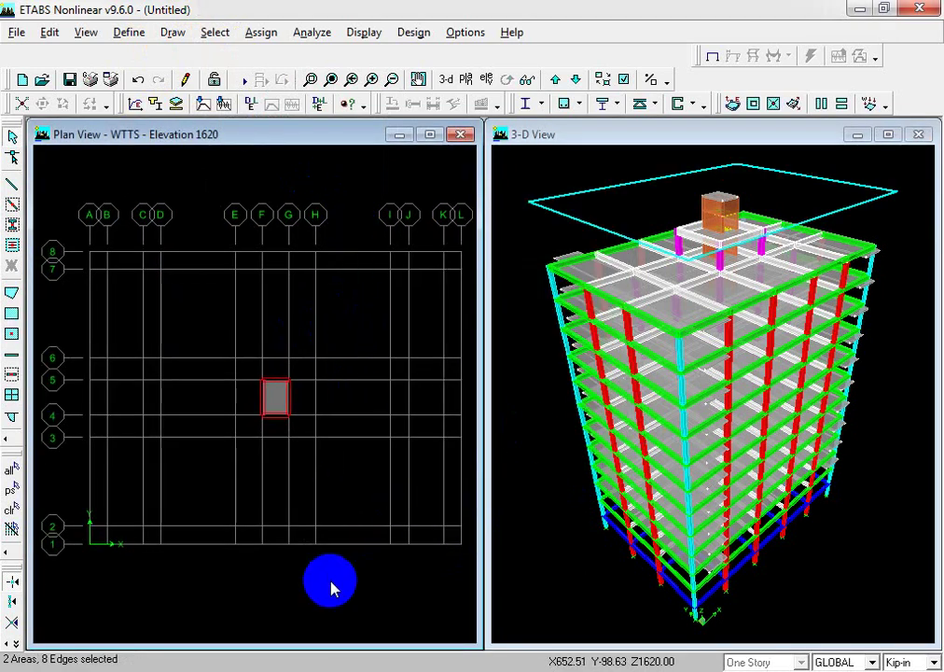
{"action": "left_click", "coordinate": [467, 79]}
{"action": "left_click", "coordinate": [378, 334]}
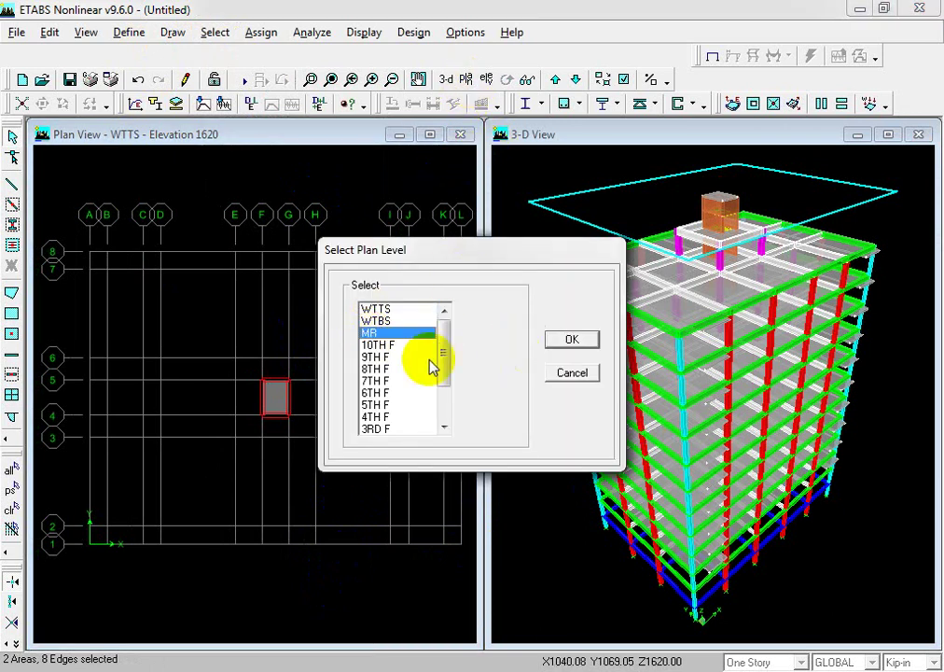
{"action": "left_click", "coordinate": [407, 350]}
{"action": "left_click", "coordinate": [572, 339]}
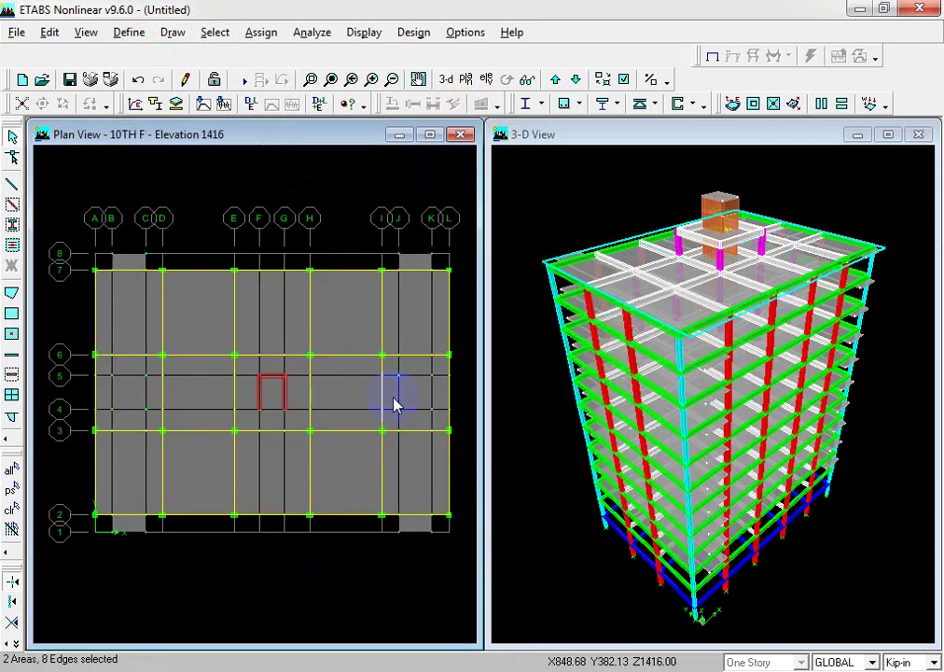
Select all floor slabs in the building by the sections S8 and S55
{"action": "left_click", "coordinate": [175, 31]}
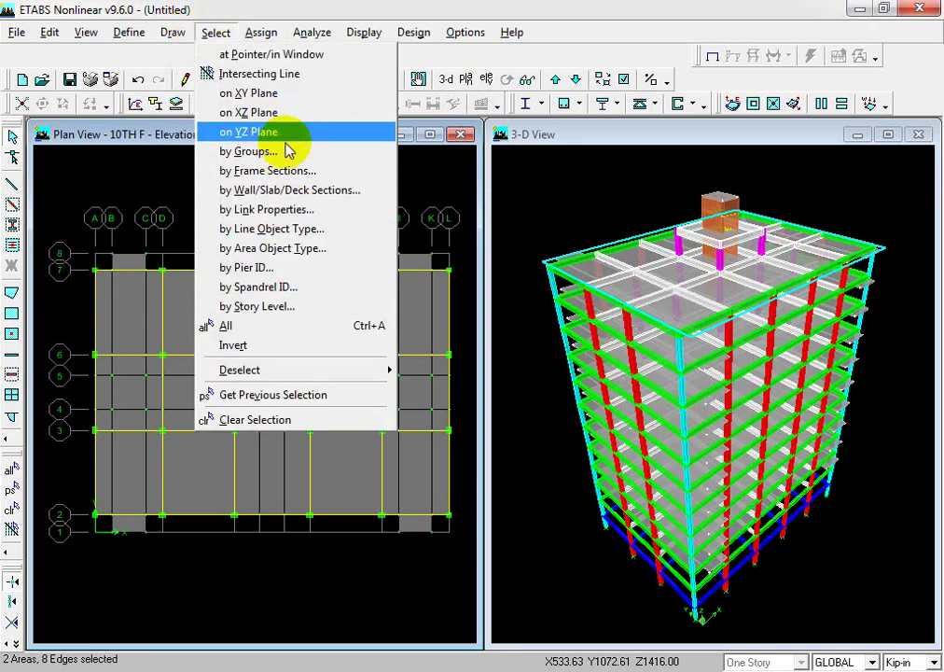
{"action": "left_click", "coordinate": [298, 190]}
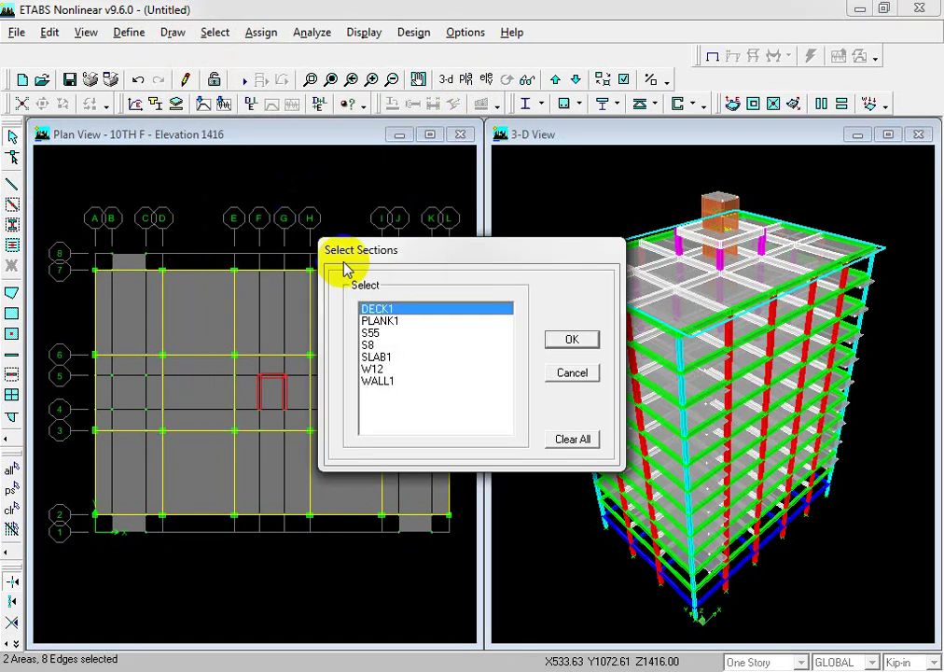
{"action": "left_click", "coordinate": [377, 346]}
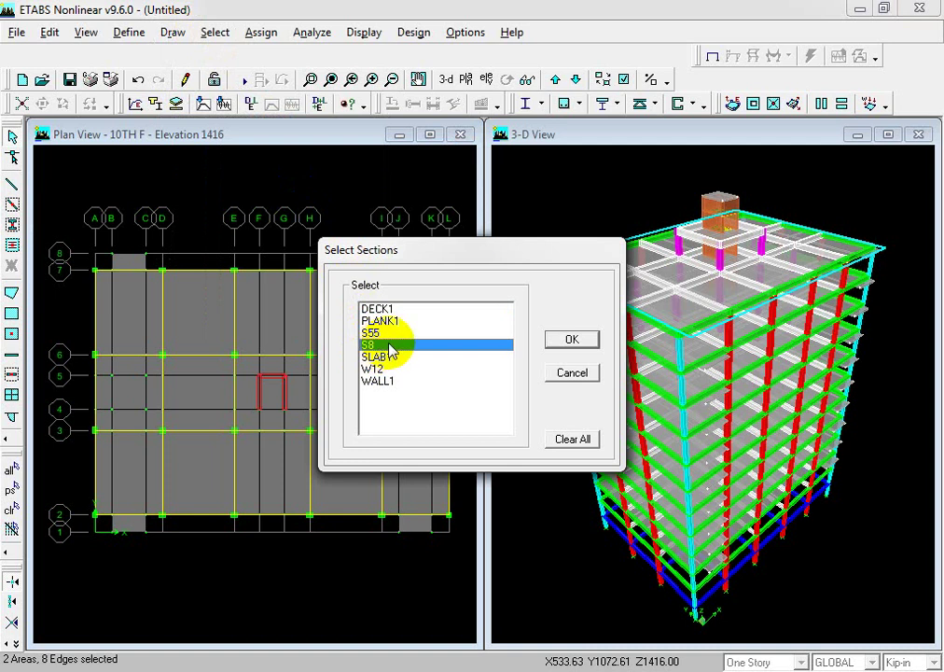
{"action": "left_click", "coordinate": [388, 334]}
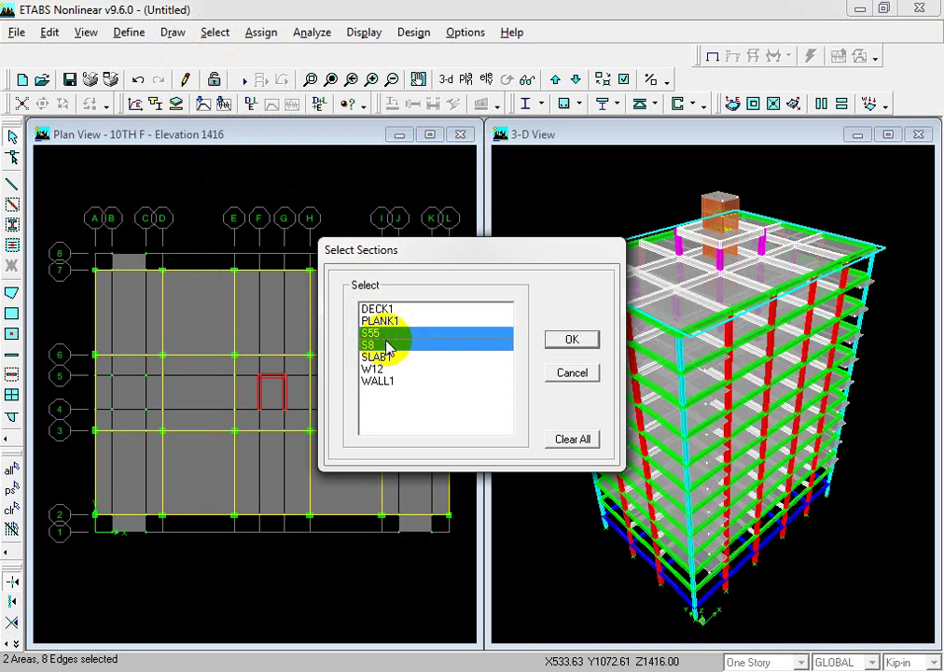
{"action": "left_click", "coordinate": [570, 339]}
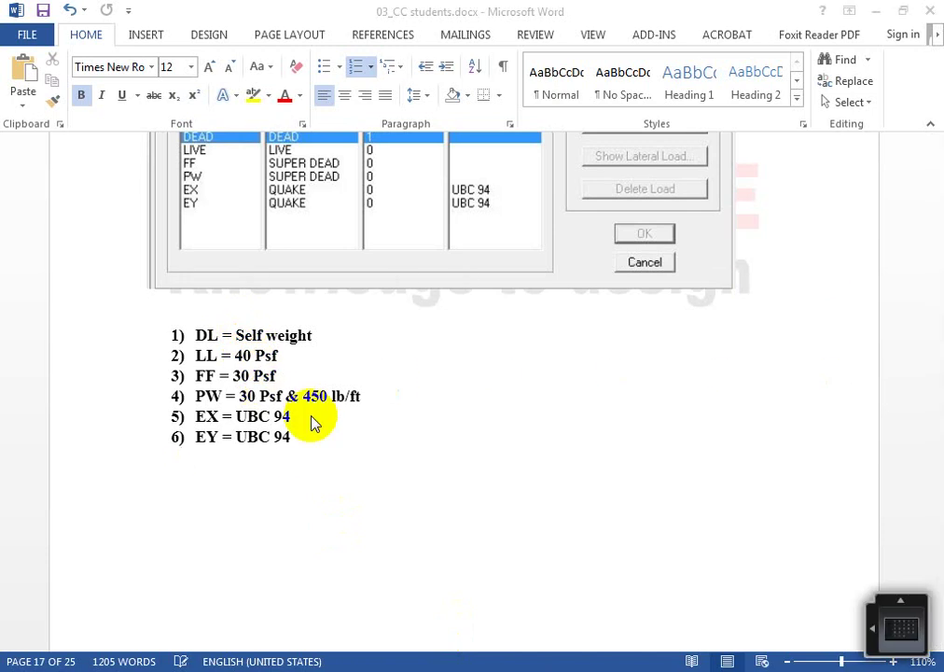
Switch to ETABS and assign the selected slabs a uniform gravity load of 40 in lb-ft units for the LIVE load case
{"action": "key", "text": "alt+Tab"}
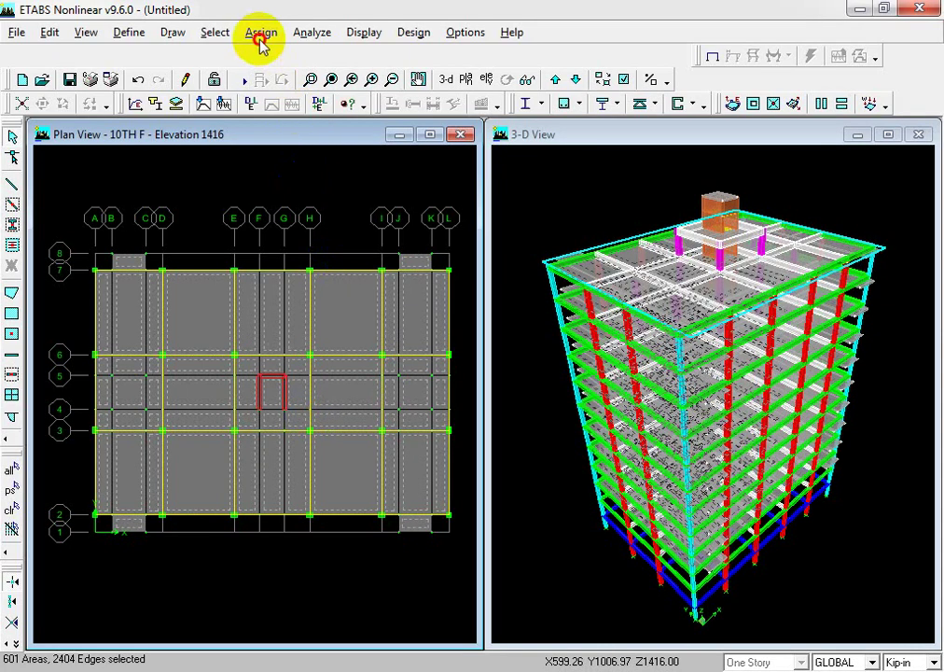
{"action": "left_click", "coordinate": [262, 34]}
{"action": "mouse_move", "coordinate": [354, 104]}
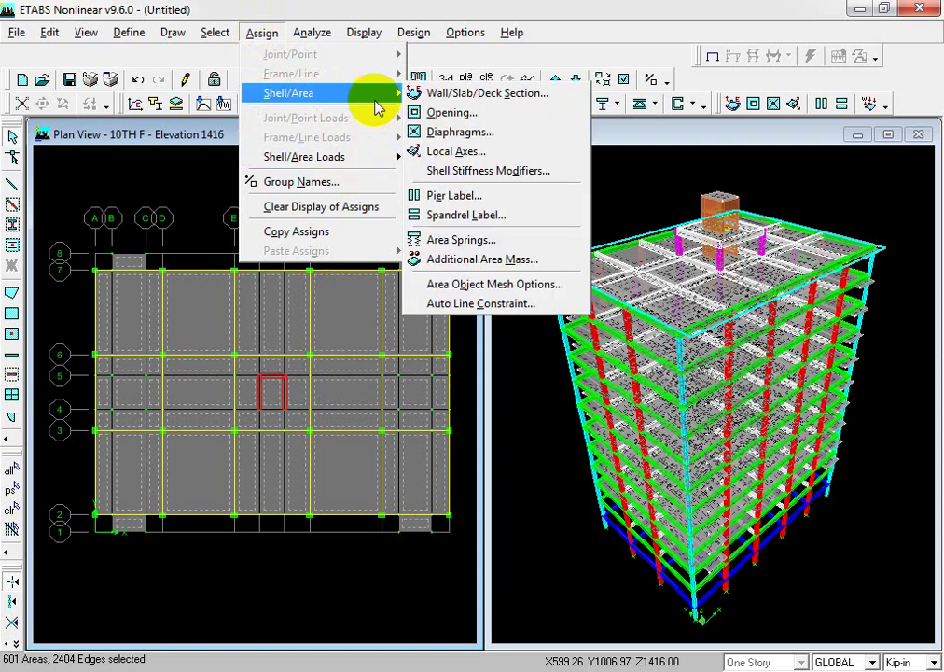
{"action": "mouse_move", "coordinate": [373, 160]}
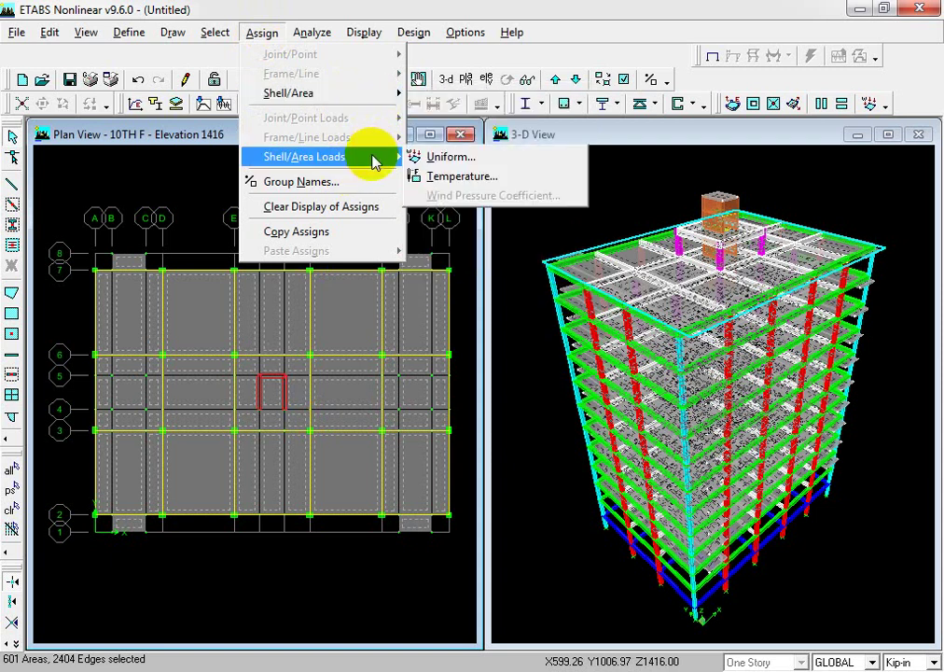
{"action": "left_click", "coordinate": [460, 165]}
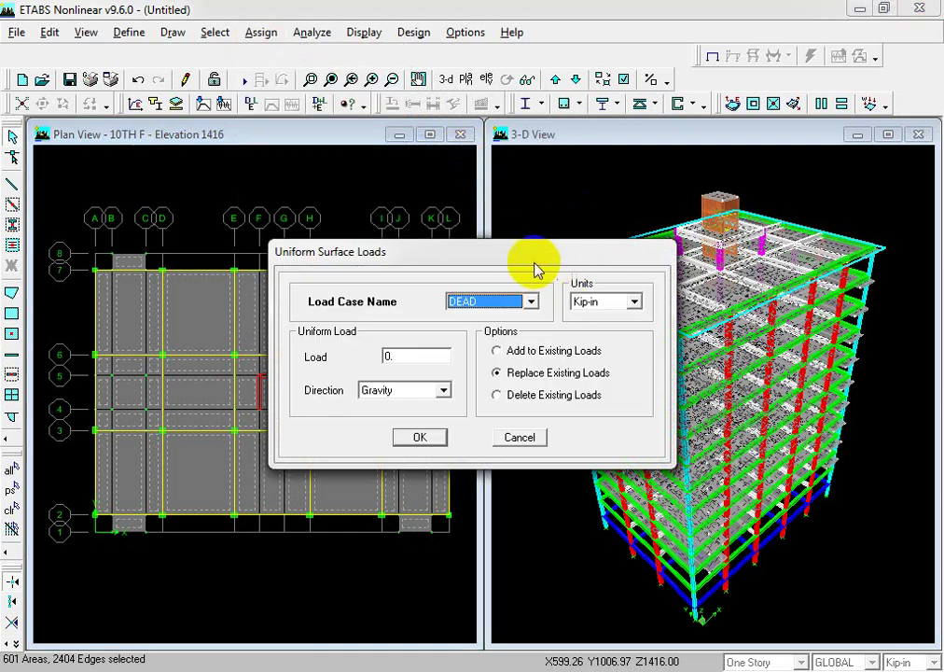
{"action": "left_click", "coordinate": [528, 301]}
{"action": "left_click", "coordinate": [478, 331]}
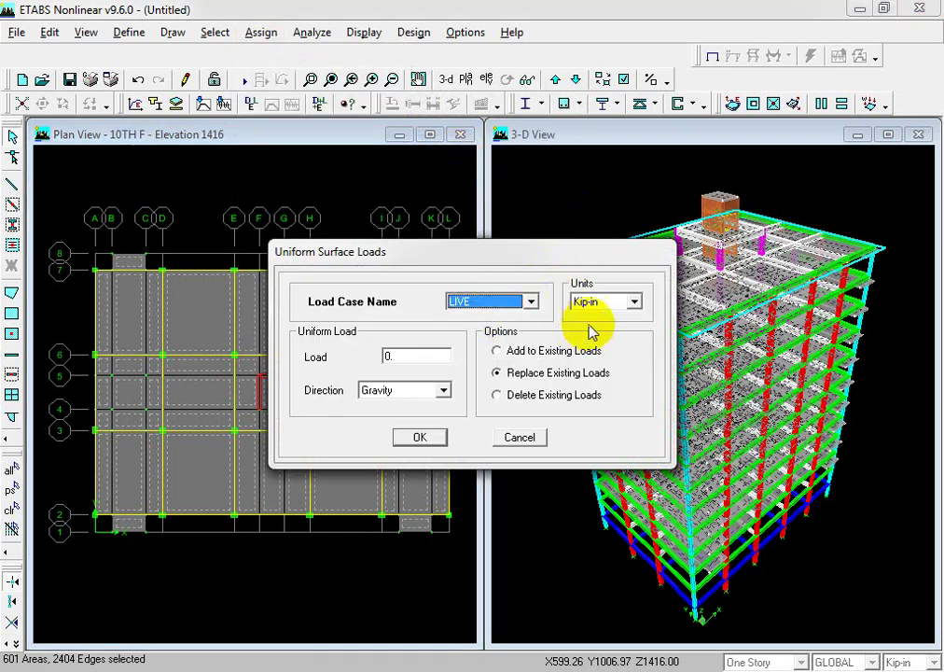
{"action": "left_click", "coordinate": [633, 301]}
{"action": "scroll", "coordinate": [600, 360], "scroll_direction": "up", "scroll_amount": 1}
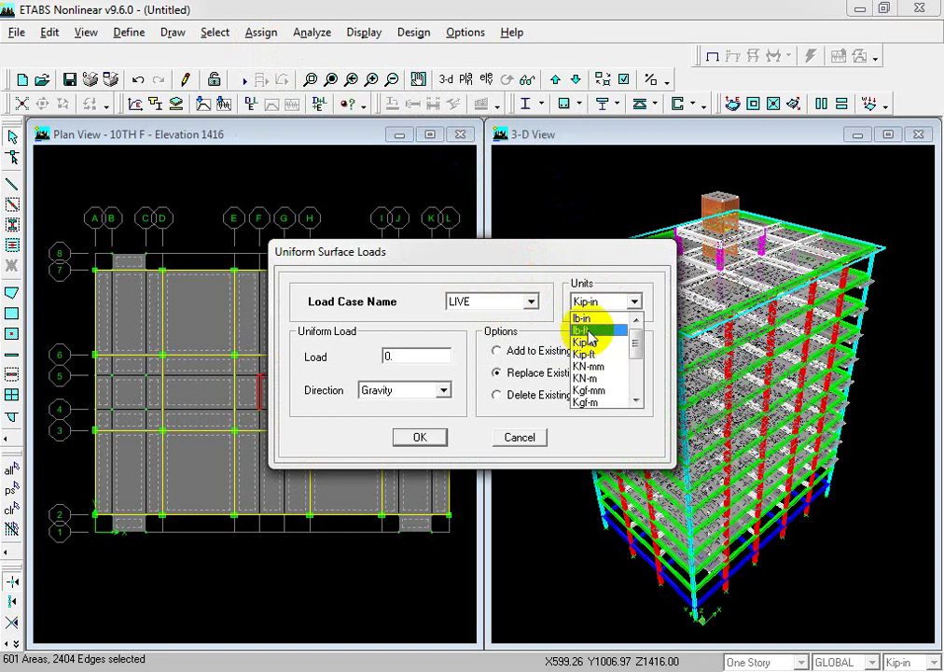
{"action": "left_click", "coordinate": [594, 330]}
{"action": "double_click", "coordinate": [424, 356]}
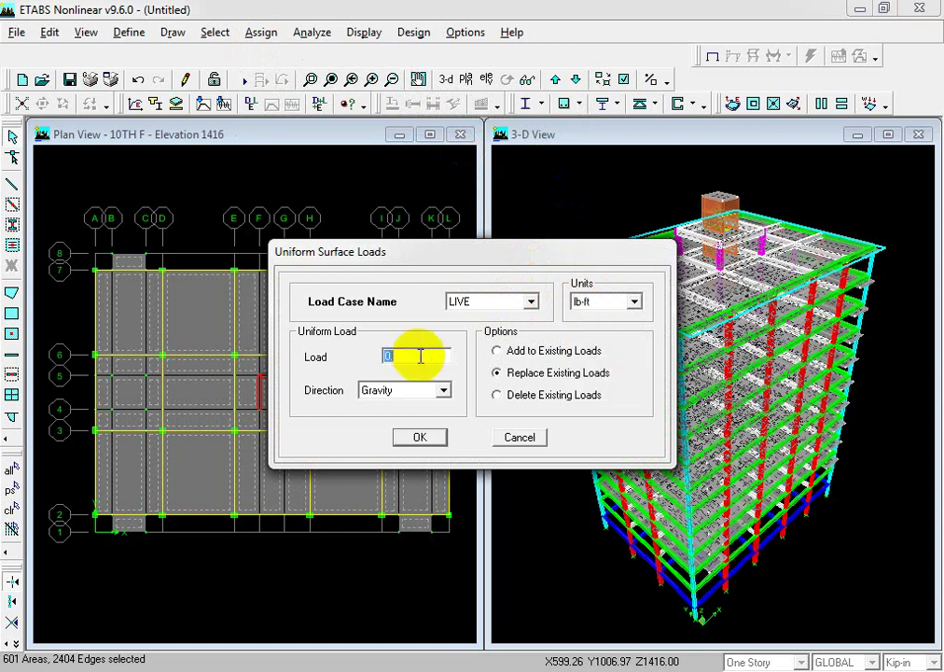
{"action": "type", "text": "40"}
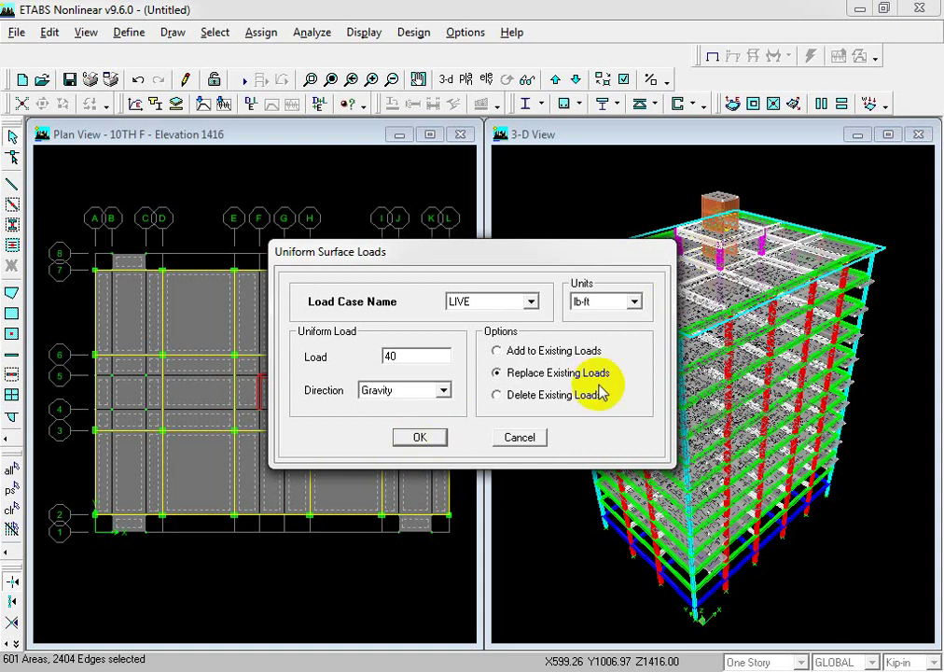
{"action": "left_click", "coordinate": [421, 436]}
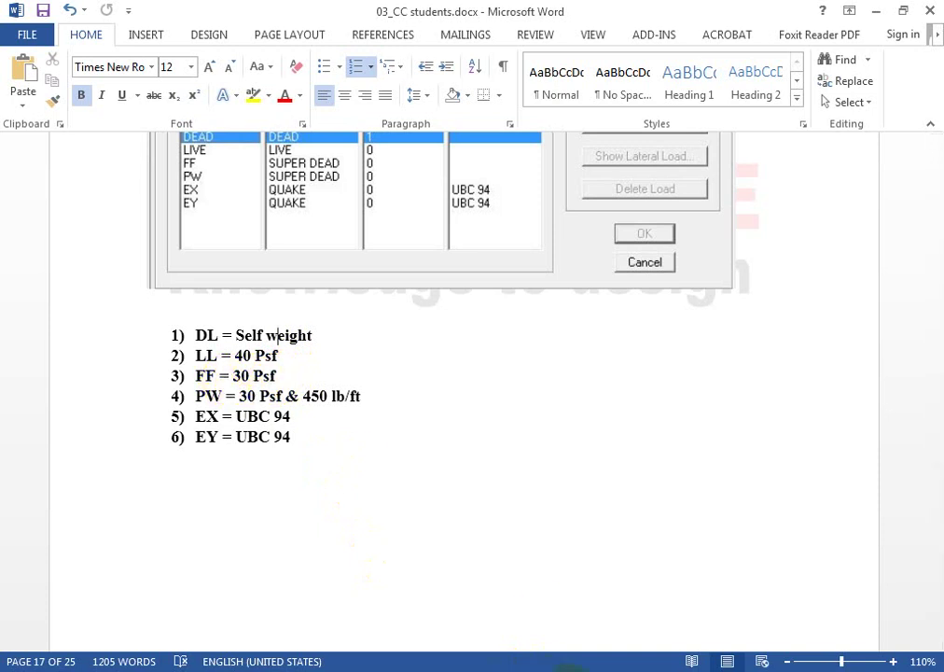
Return to ETABS from the Word document and set the model's units to lb-ft
{"action": "left_click", "coordinate": [549, 671]}
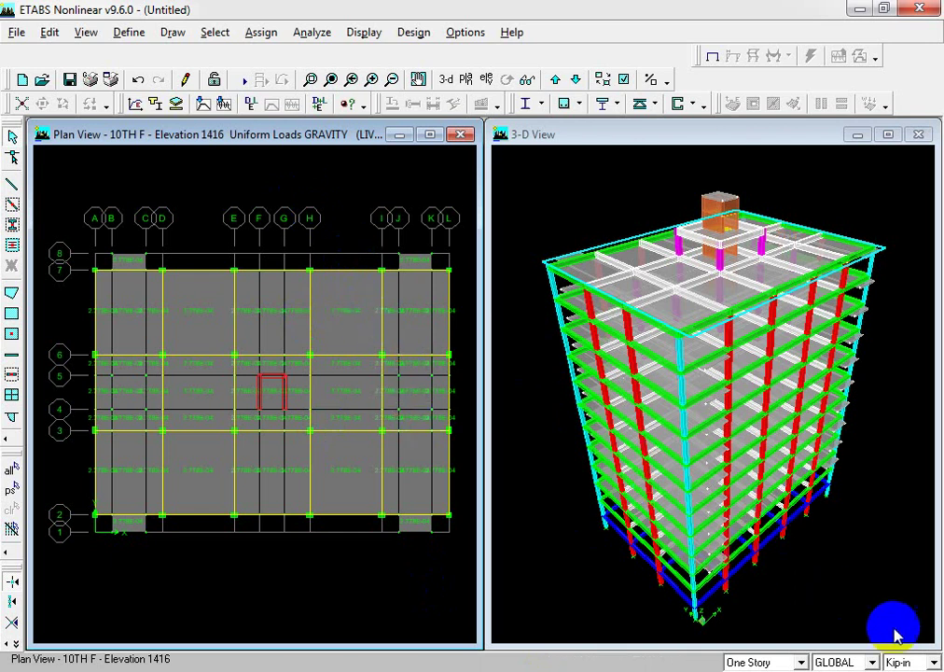
{"action": "left_click", "coordinate": [909, 661]}
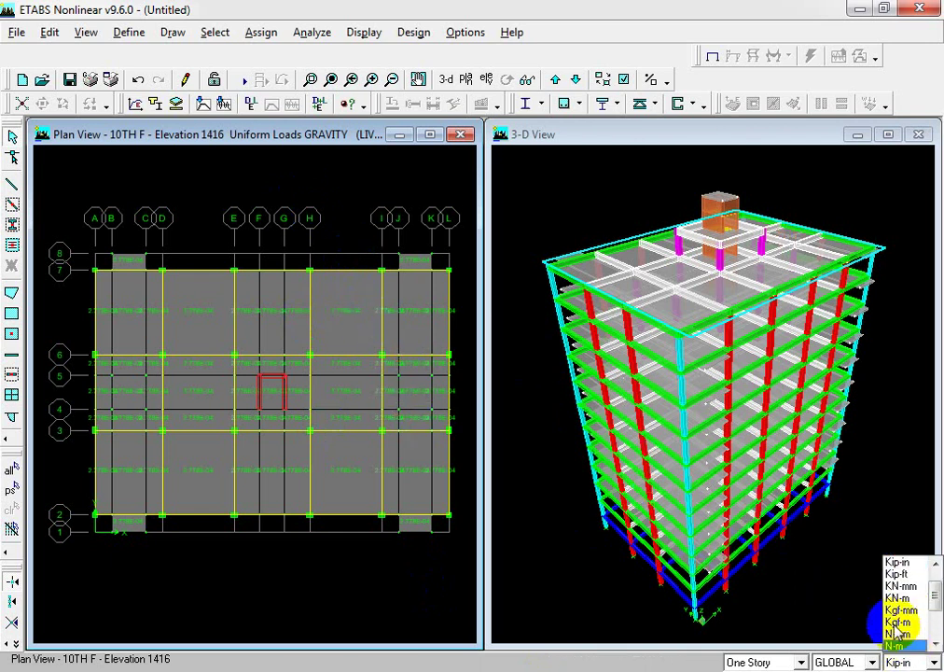
{"action": "scroll", "coordinate": [880, 590], "scroll_direction": "up", "scroll_amount": 1}
{"action": "left_click", "coordinate": [892, 573]}
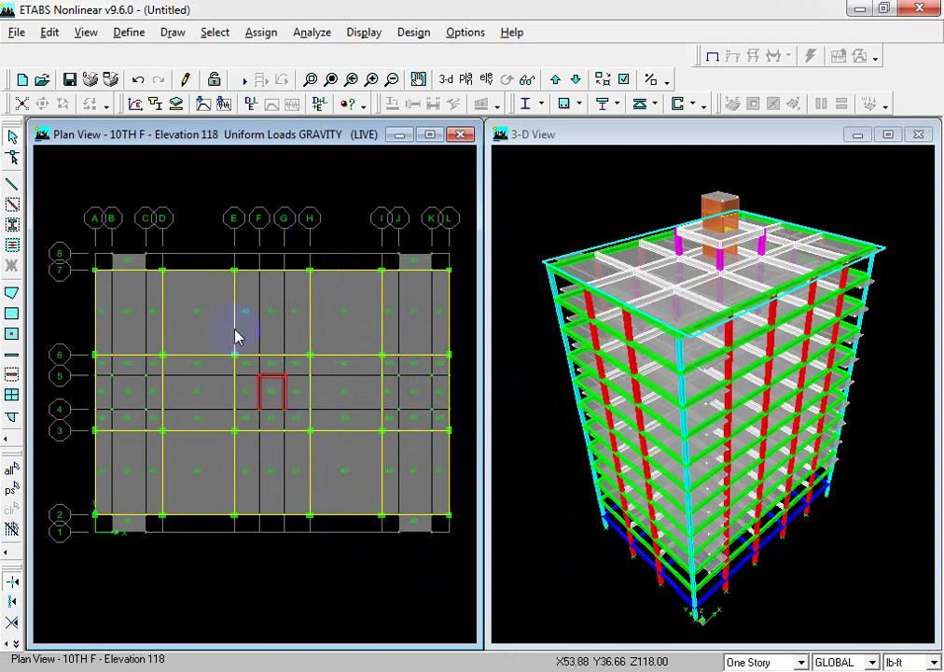
Restore the previous slab selection and assign it a uniform gravity load of 30 in lb-ft units for the FF load case
{"action": "left_click", "coordinate": [206, 31]}
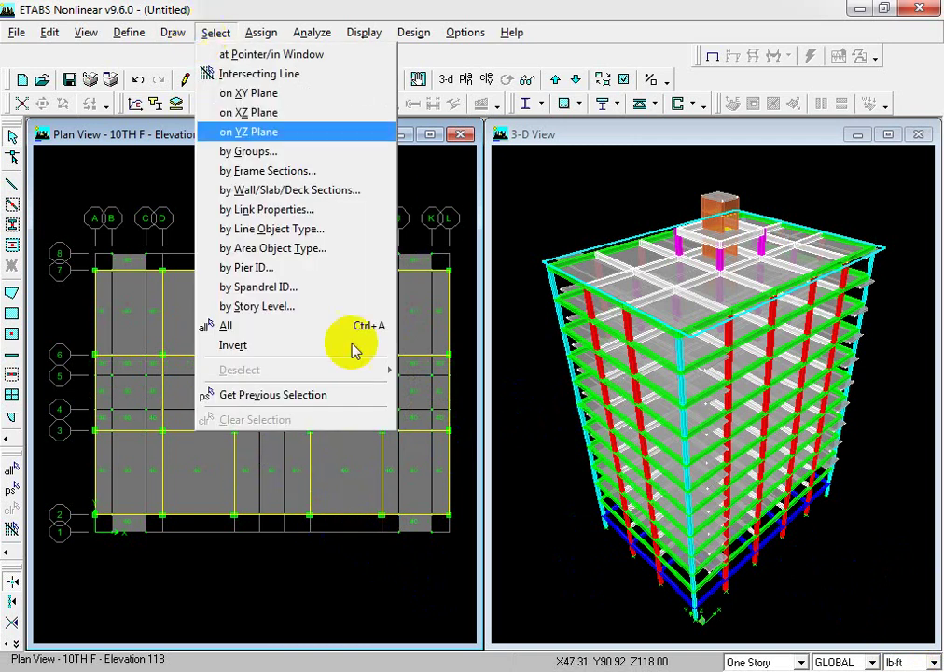
{"action": "left_click", "coordinate": [303, 395]}
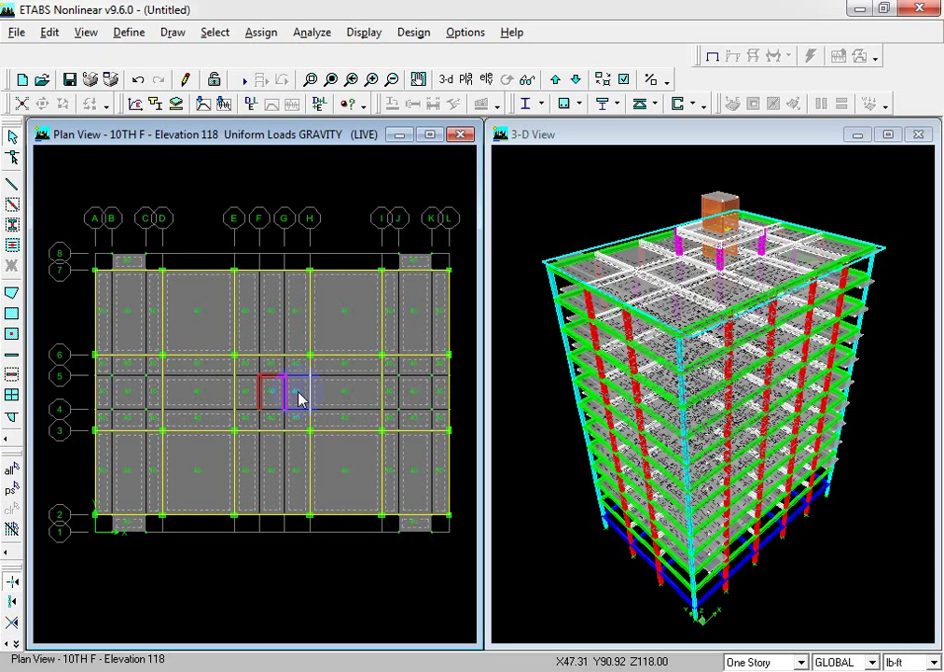
{"action": "left_click", "coordinate": [185, 227]}
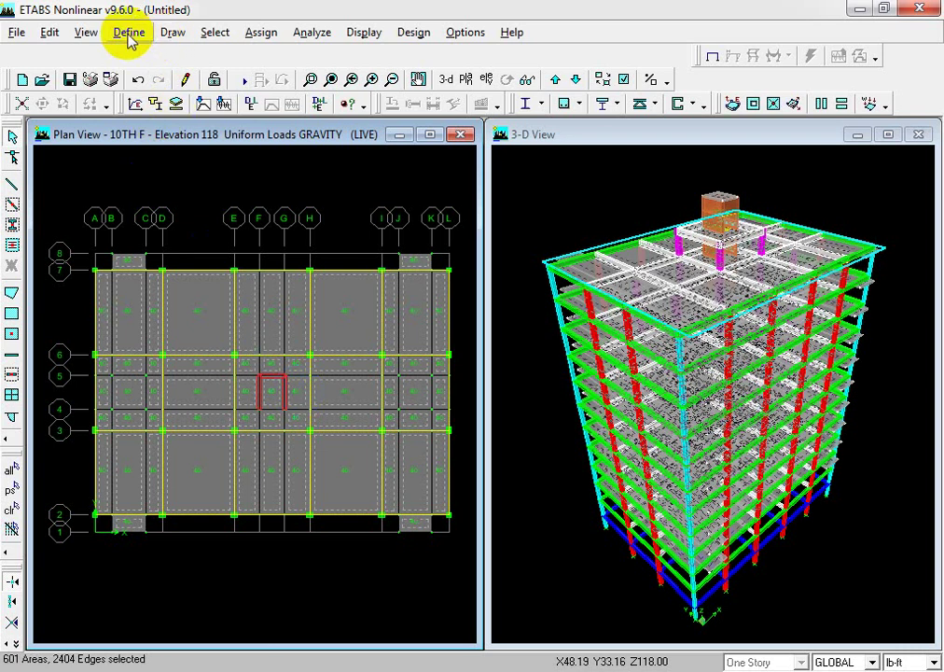
{"action": "left_click", "coordinate": [261, 34]}
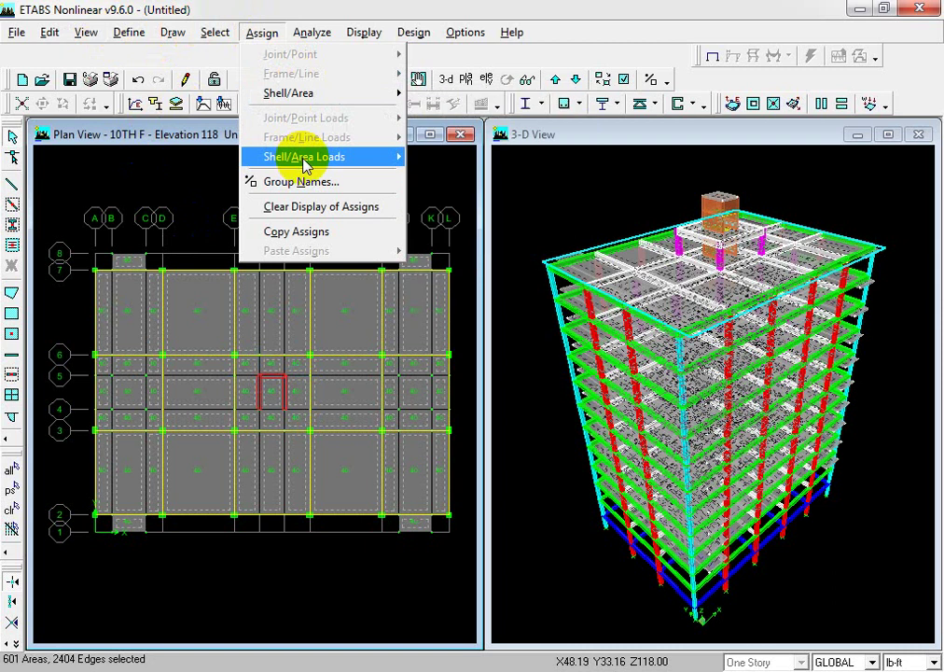
{"action": "mouse_move", "coordinate": [306, 158]}
{"action": "left_click", "coordinate": [442, 164]}
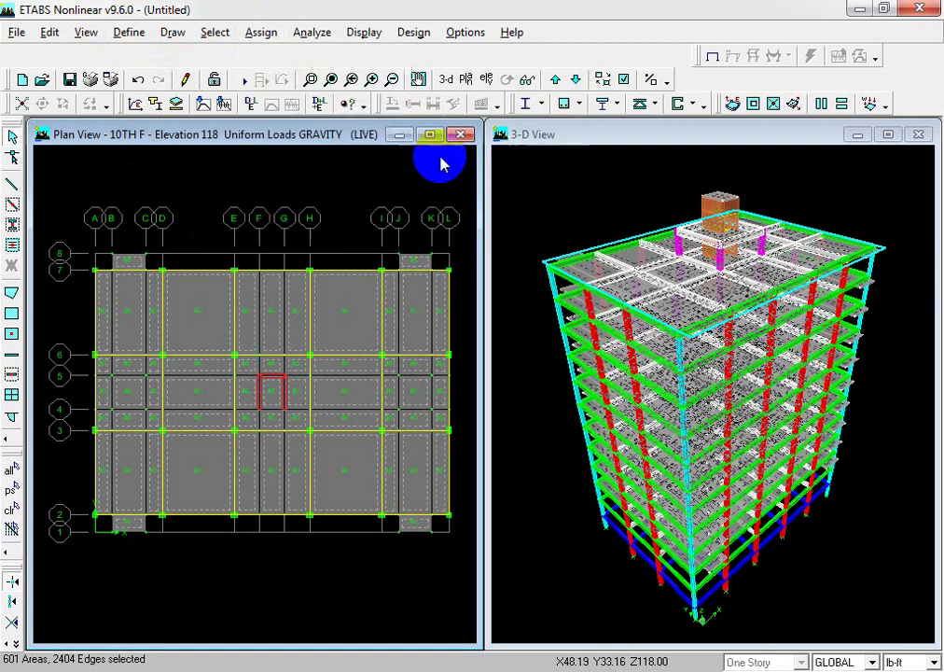
{"action": "left_click", "coordinate": [494, 308]}
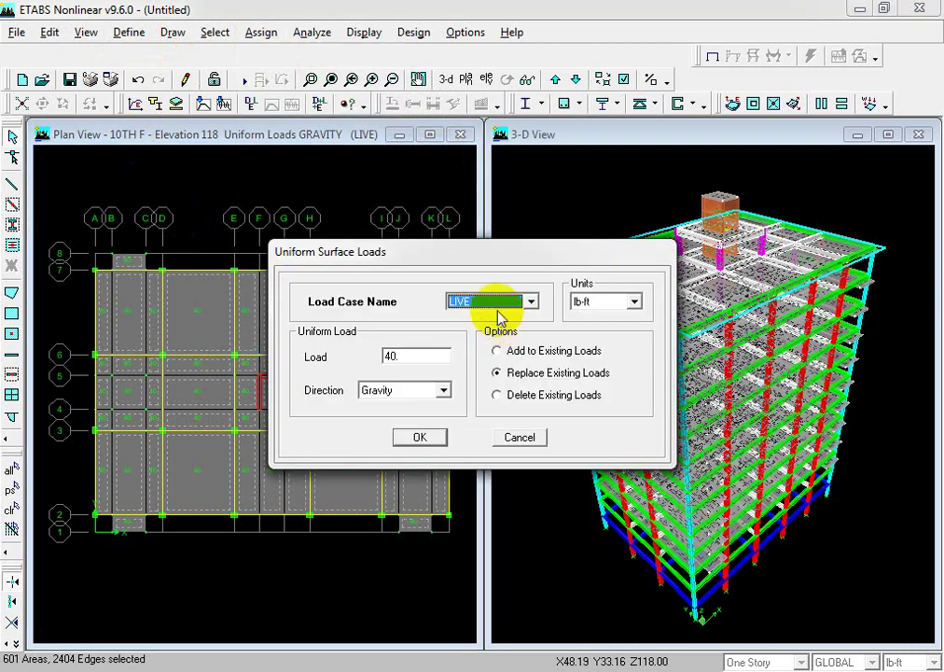
{"action": "left_click", "coordinate": [460, 345]}
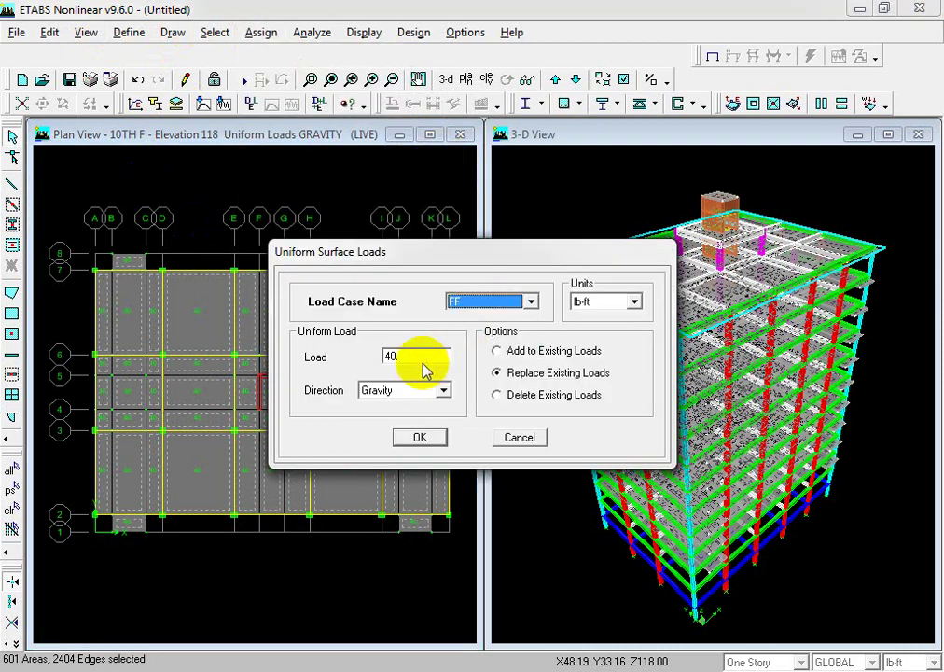
{"action": "left_click_drag", "start_coordinate": [388, 357], "coordinate": [401, 356]}
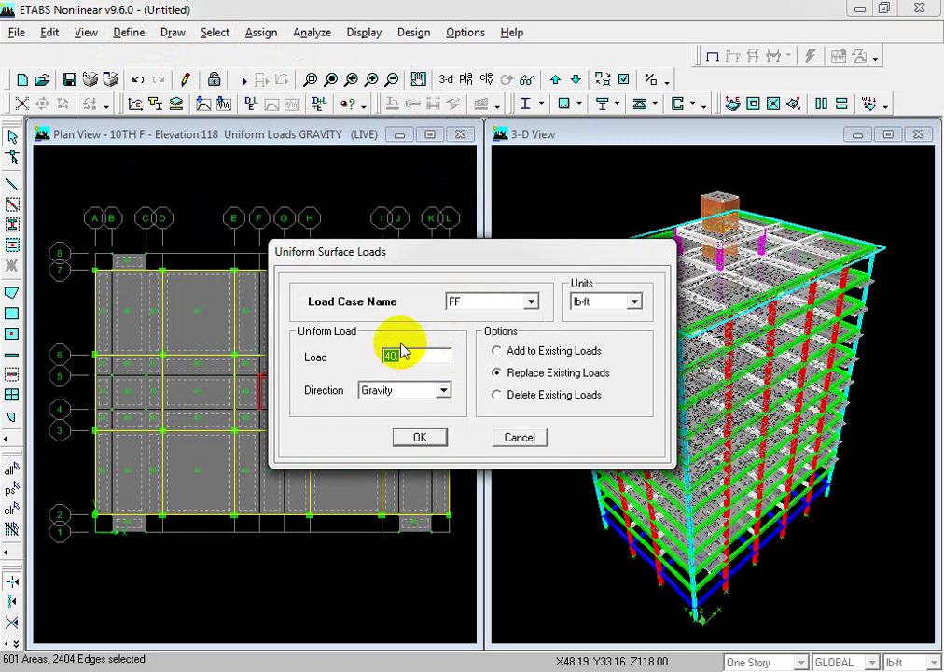
{"action": "type", "text": "30"}
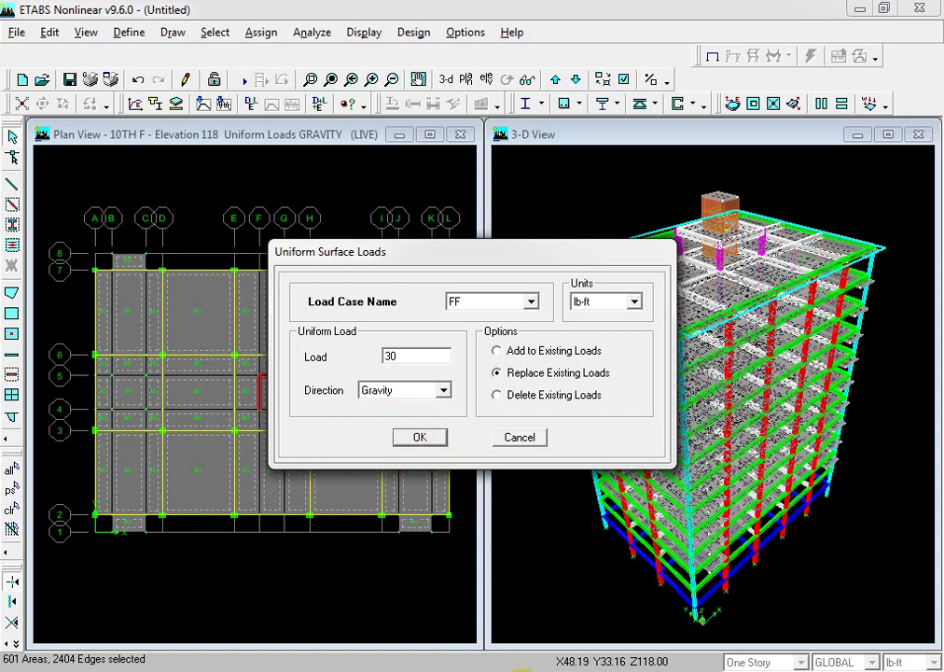
{"action": "mouse_move", "coordinate": [485, 668]}
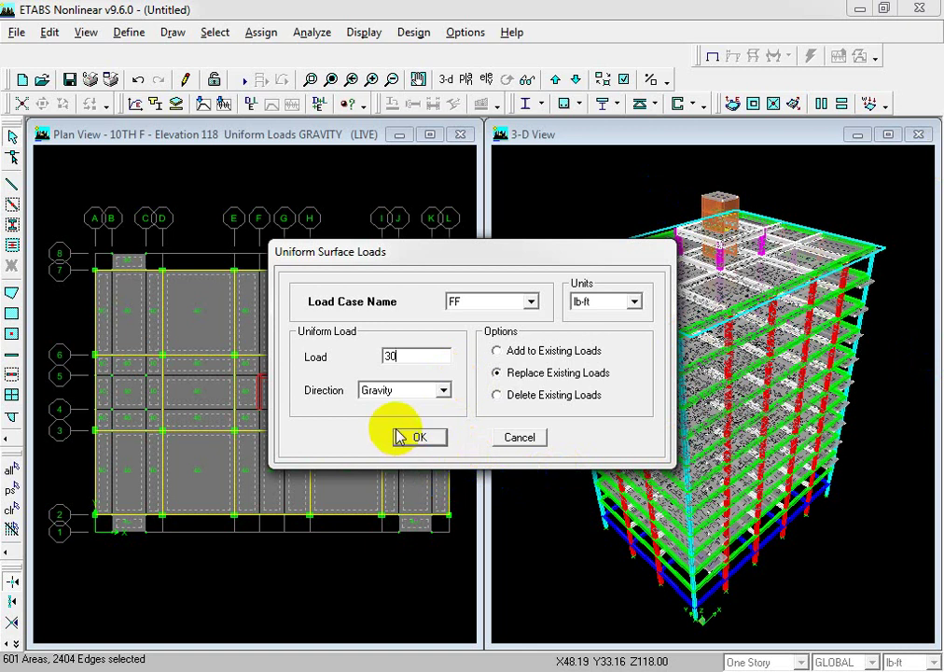
{"action": "left_click", "coordinate": [442, 440]}
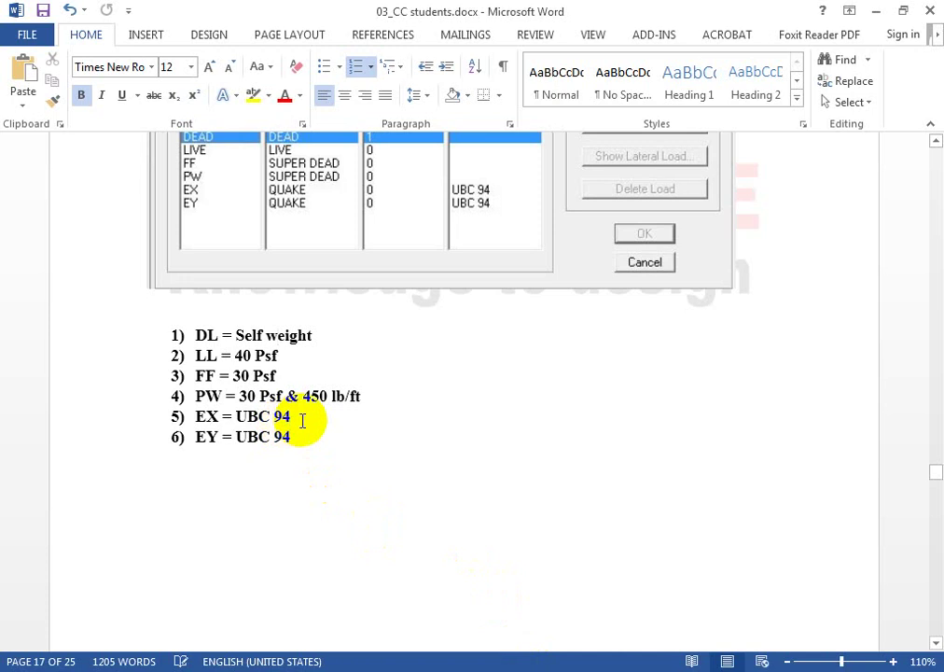
Highlight the 30 Psf value of the PW load in the Word document, and return to ETABS
{"action": "left_click_drag", "start_coordinate": [278, 398], "coordinate": [241, 397]}
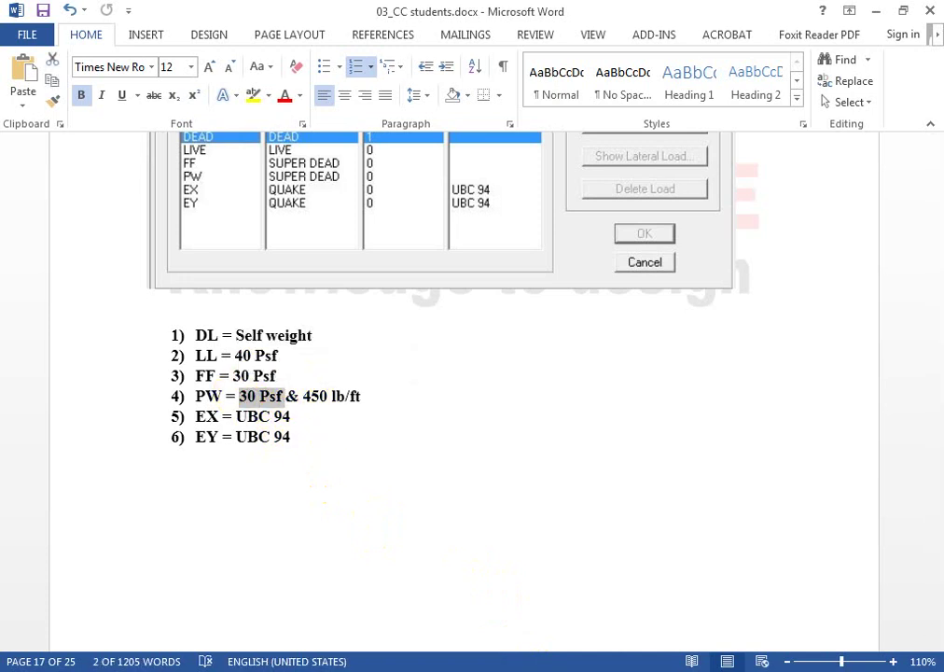
{"action": "left_click", "coordinate": [522, 670]}
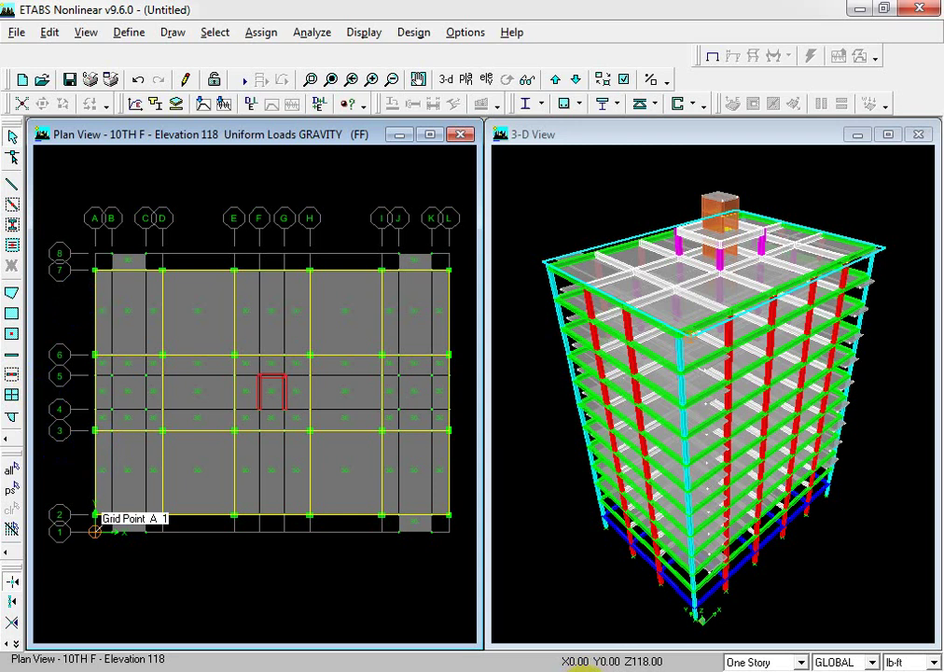
{"action": "left_click", "coordinate": [584, 670]}
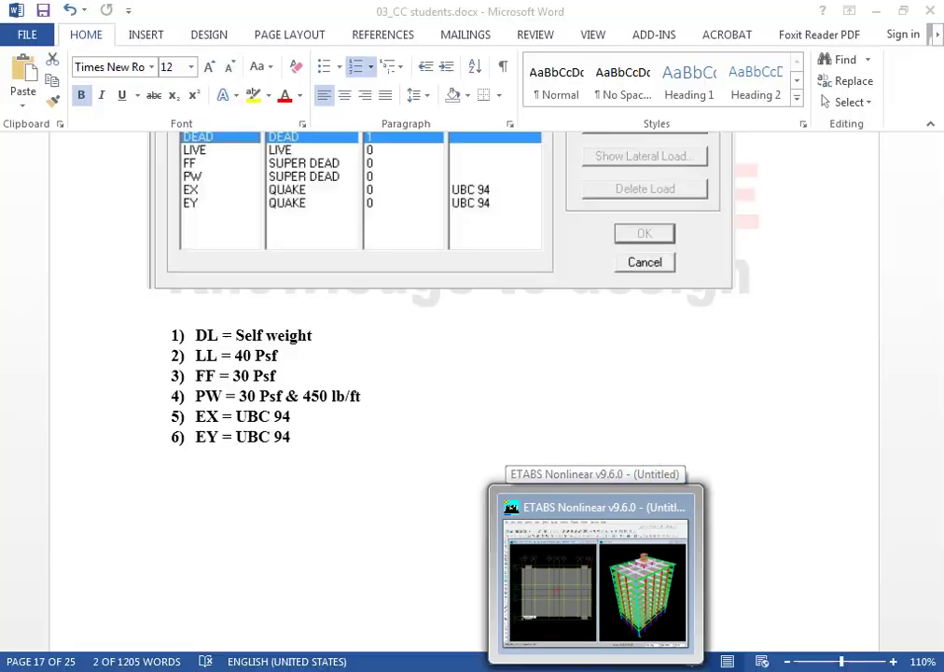
{"action": "left_click_drag", "start_coordinate": [239, 395], "coordinate": [283, 395]}
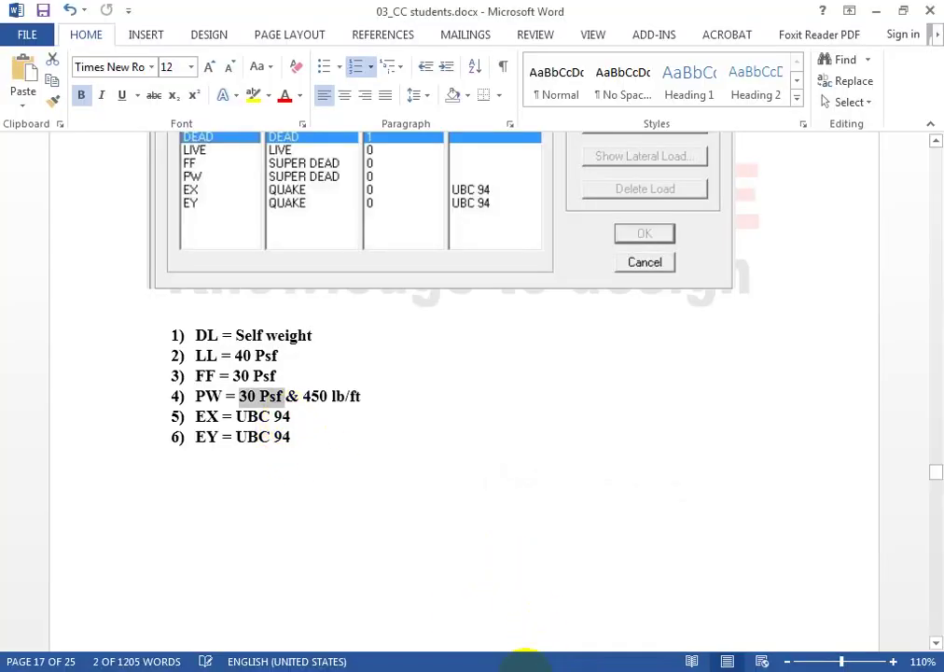
{"action": "left_click", "coordinate": [584, 671]}
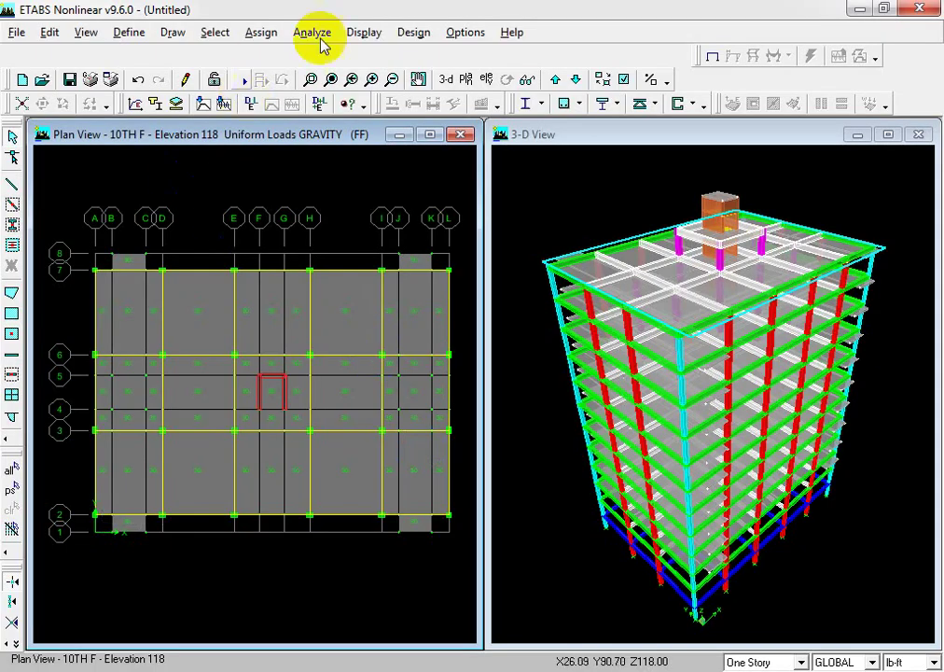
Reselect the previously selected slabs and assign them a uniform gravity load of 30 in lb-ft units for the PW load case
{"action": "left_click", "coordinate": [263, 40]}
{"action": "mouse_move", "coordinate": [313, 32]}
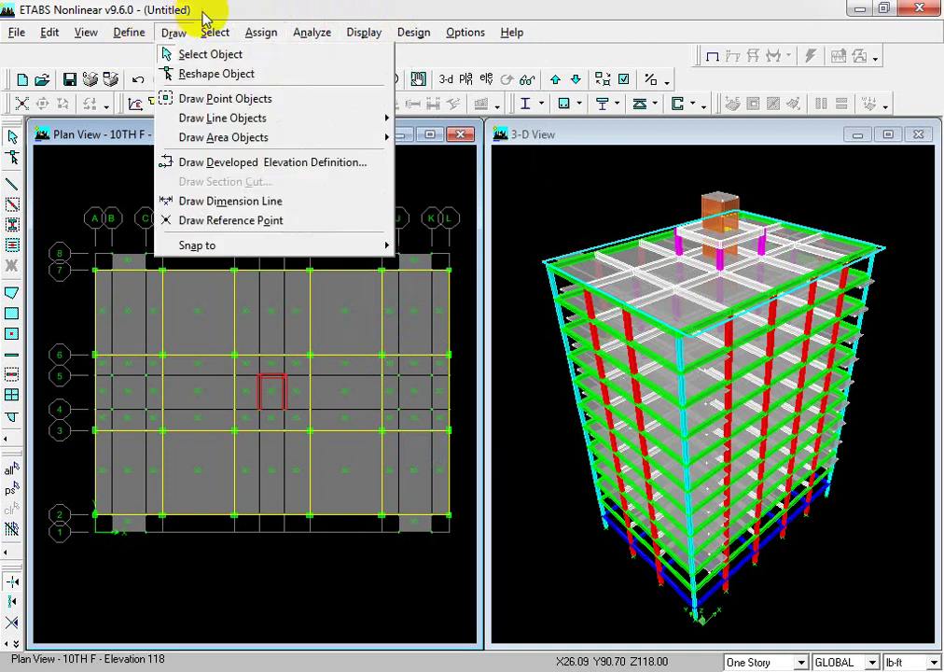
{"action": "mouse_move", "coordinate": [216, 33]}
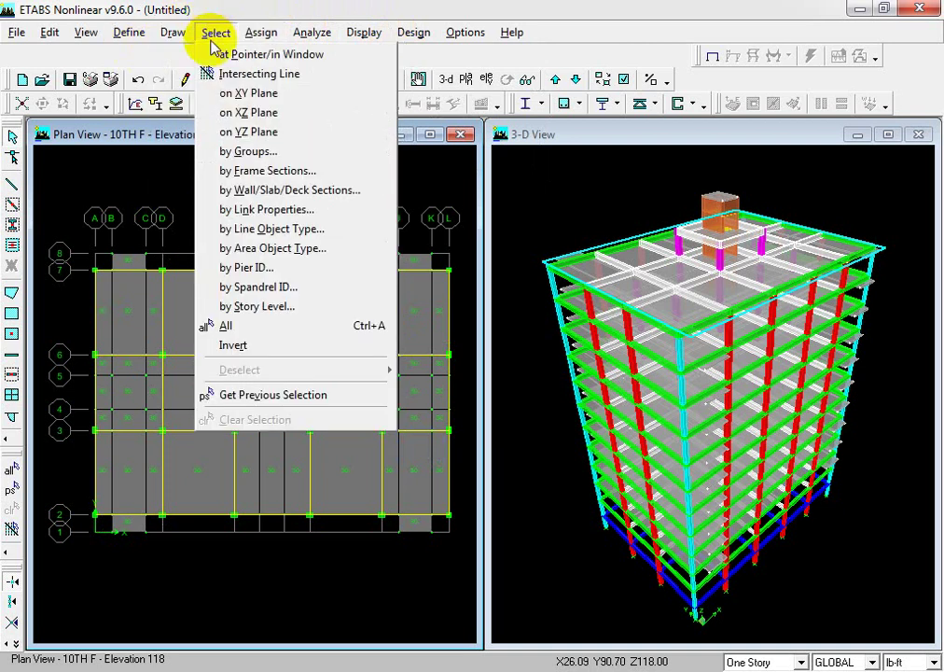
{"action": "left_click", "coordinate": [238, 393]}
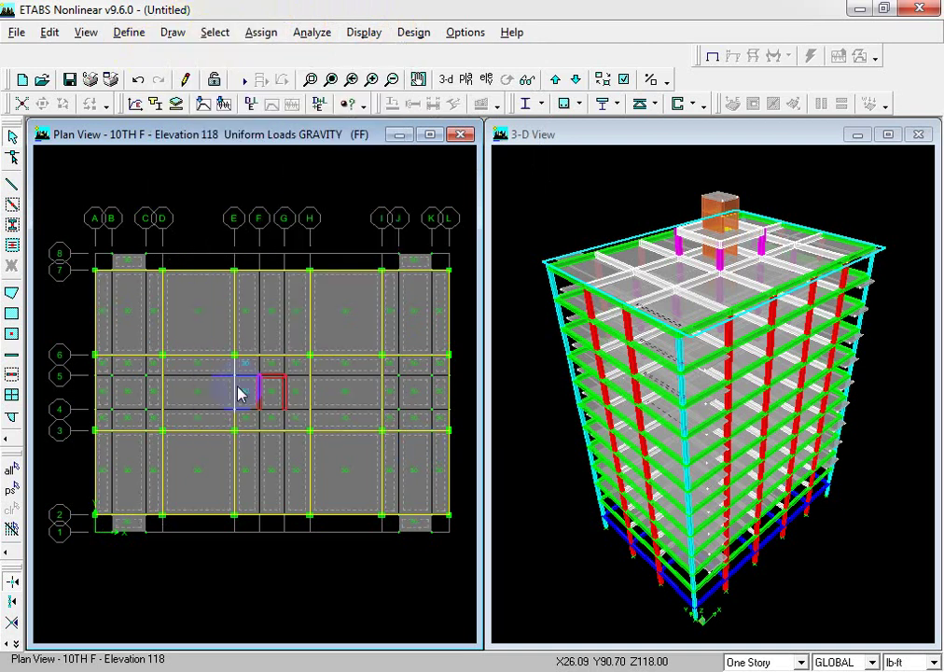
{"action": "left_click", "coordinate": [262, 33]}
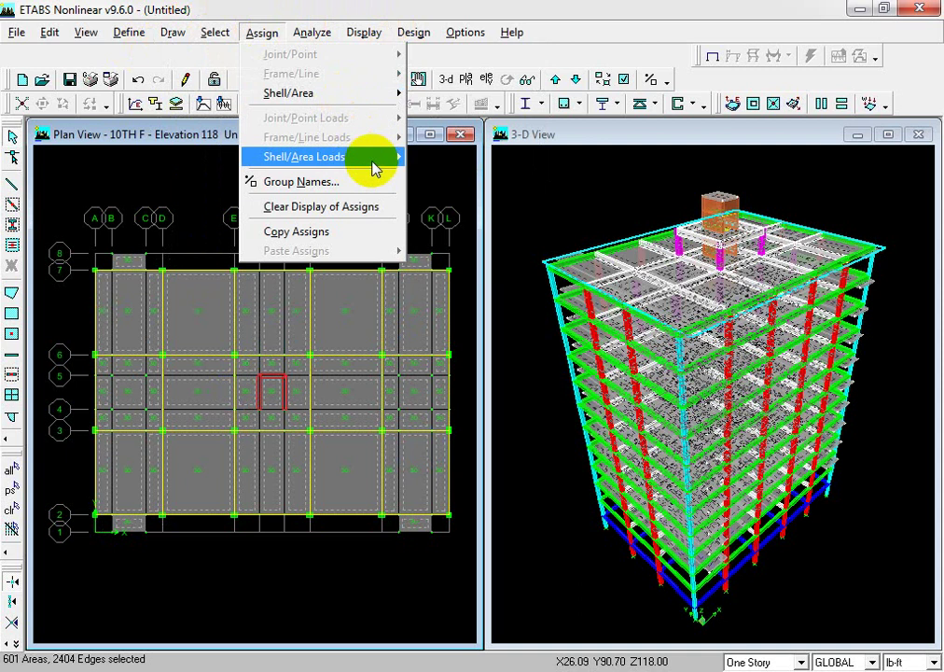
{"action": "mouse_move", "coordinate": [373, 158]}
{"action": "left_click", "coordinate": [430, 160]}
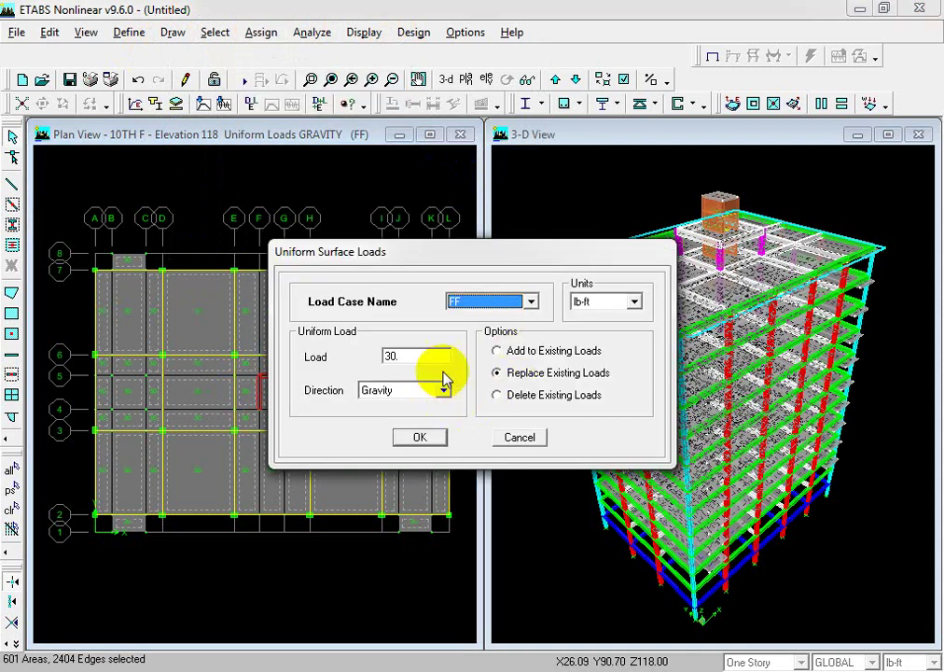
{"action": "left_click", "coordinate": [475, 302]}
{"action": "left_click", "coordinate": [455, 356]}
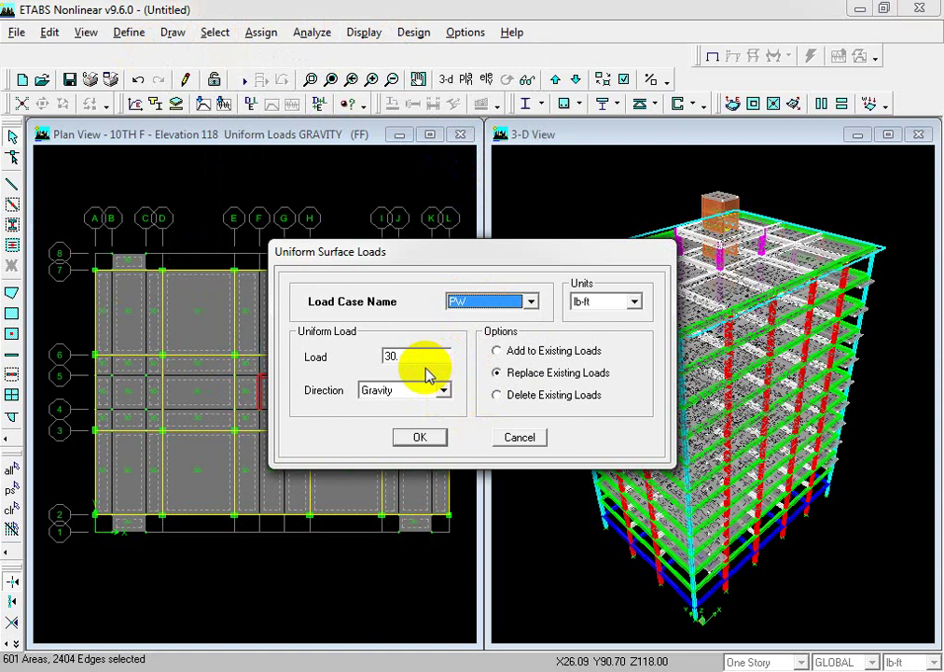
{"action": "left_click", "coordinate": [417, 439]}
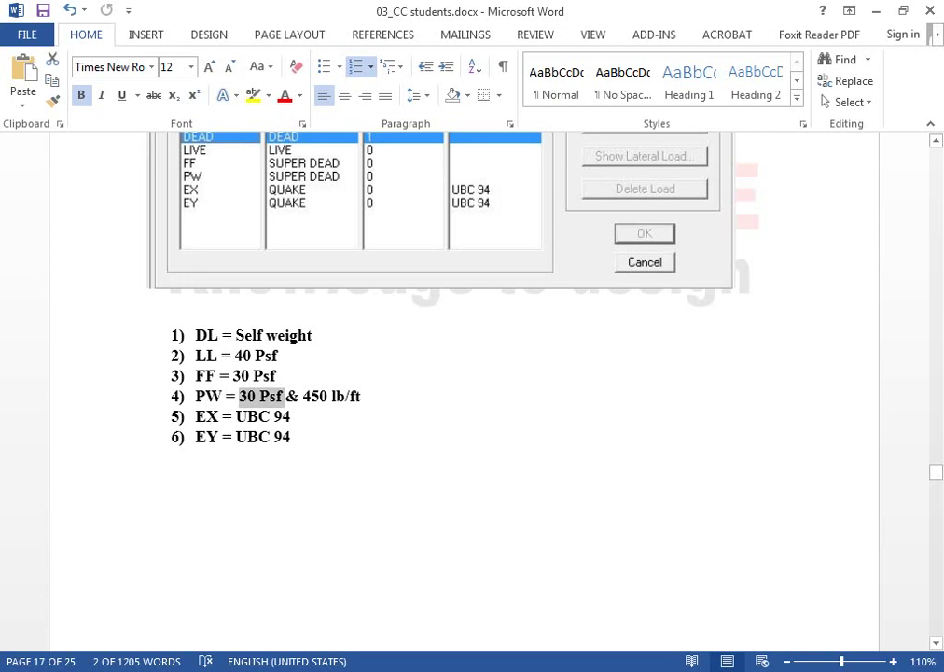
Skim the Word document's earthquake load section, then switch to ETABS and review the loads assigned to slab F55 on 10TH F
{"action": "scroll", "coordinate": [354, 491], "scroll_direction": "down", "scroll_amount": 8}
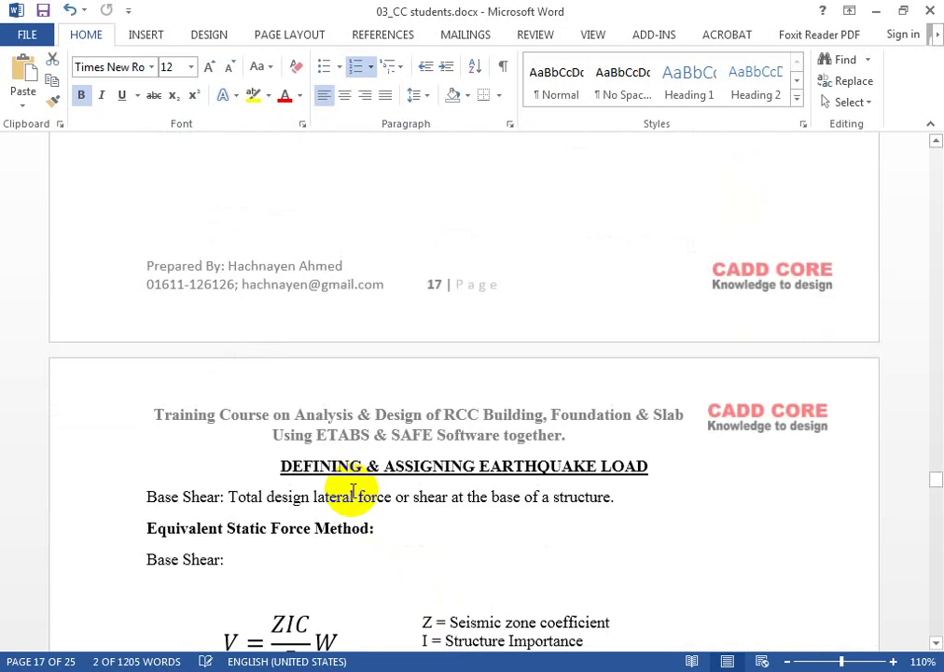
{"action": "scroll", "coordinate": [354, 491], "scroll_direction": "down", "scroll_amount": 7}
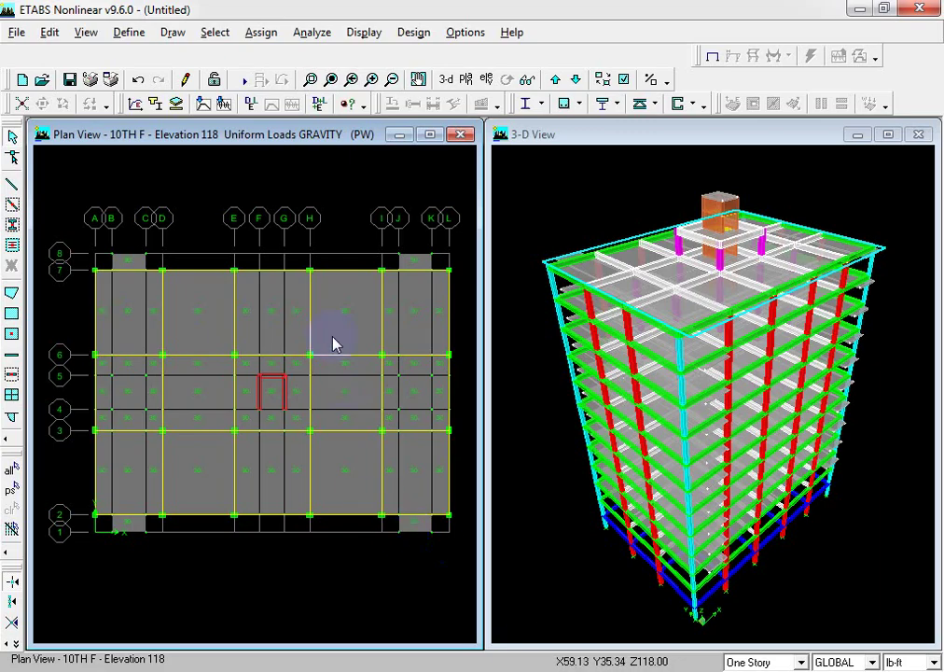
{"action": "right_click", "coordinate": [333, 343]}
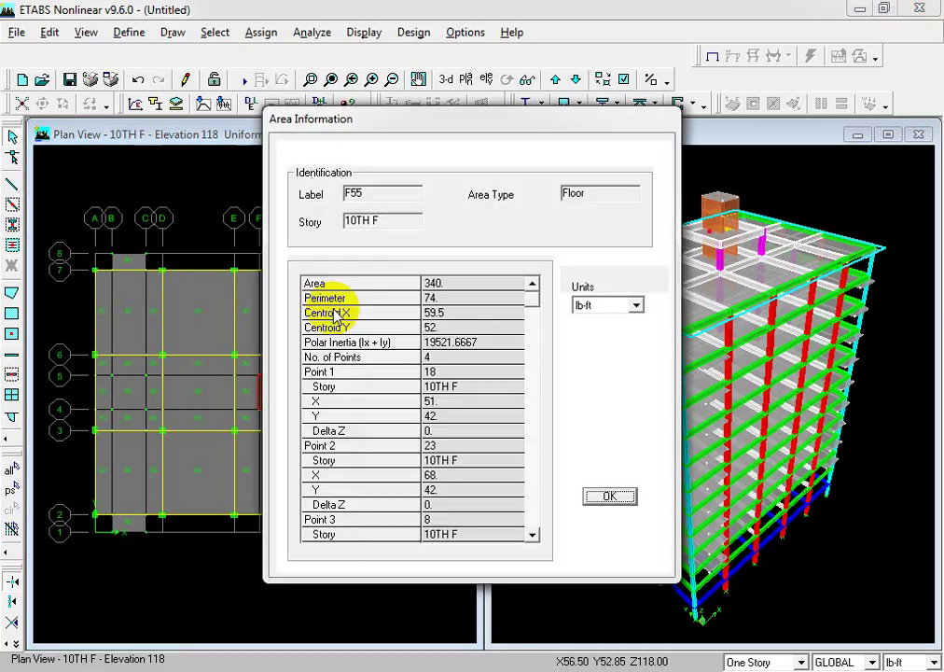
{"action": "left_click", "coordinate": [462, 150]}
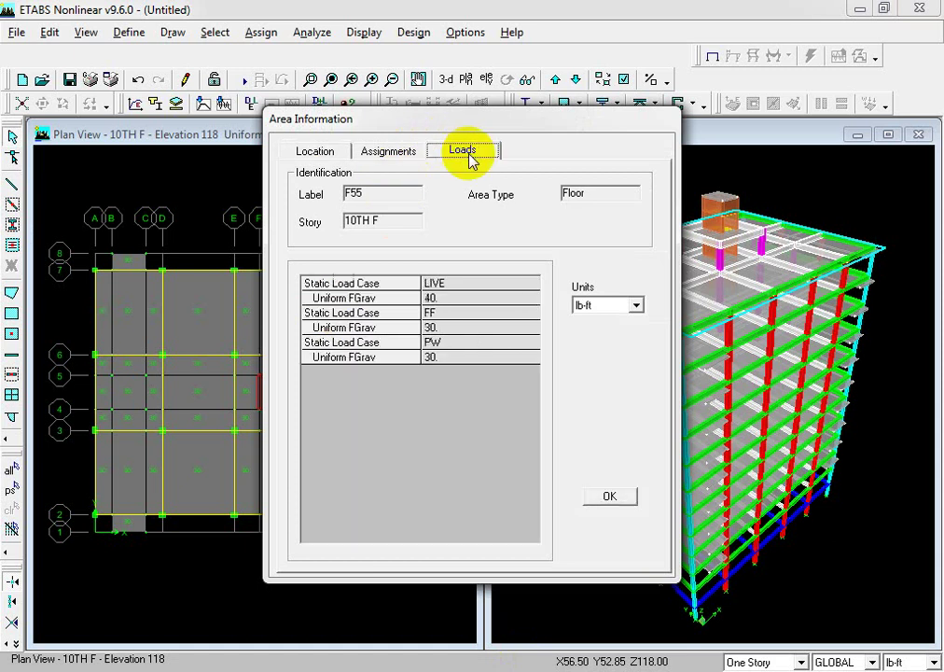
{"action": "left_click", "coordinate": [610, 495]}
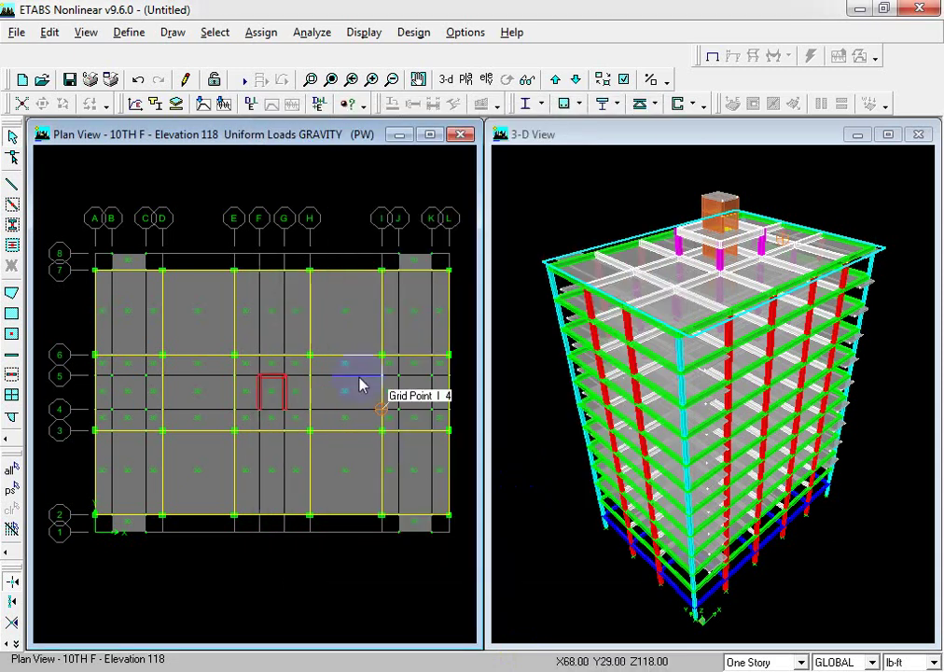
{"action": "right_click", "coordinate": [350, 331]}
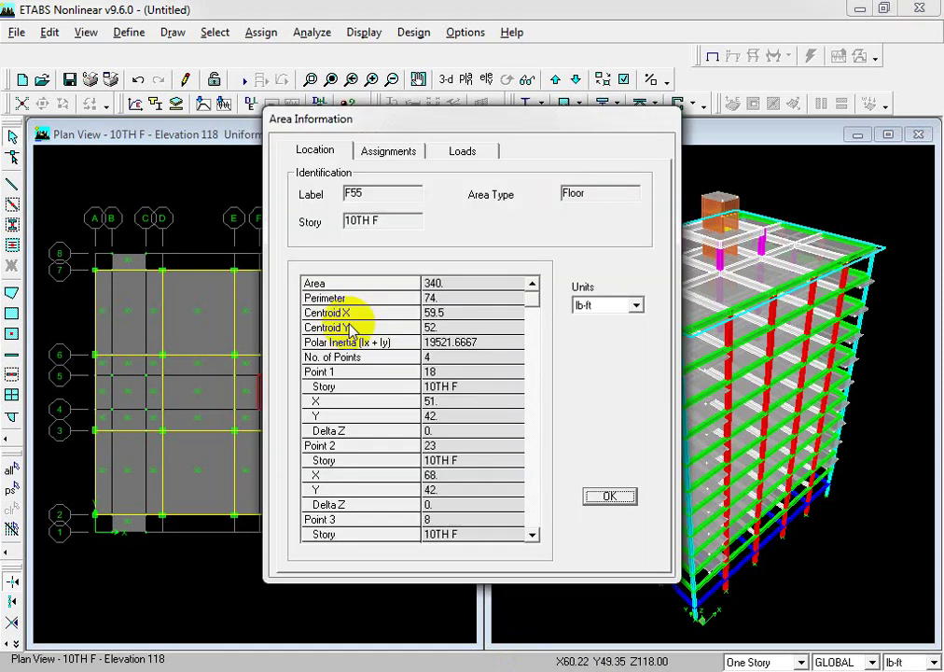
{"action": "left_click", "coordinate": [461, 151]}
{"action": "left_click", "coordinate": [444, 297]}
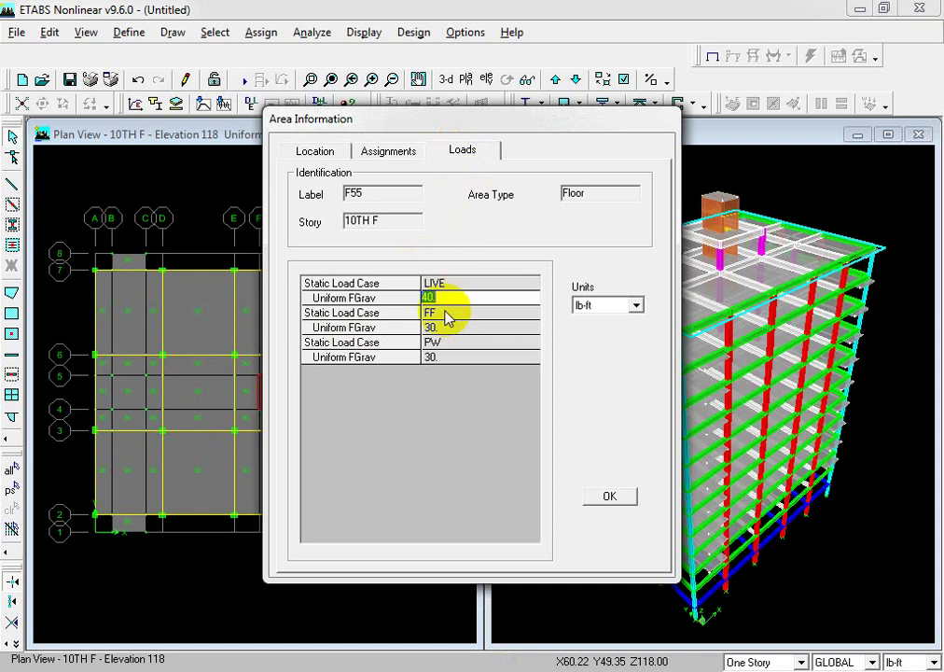
{"action": "left_click", "coordinate": [446, 329]}
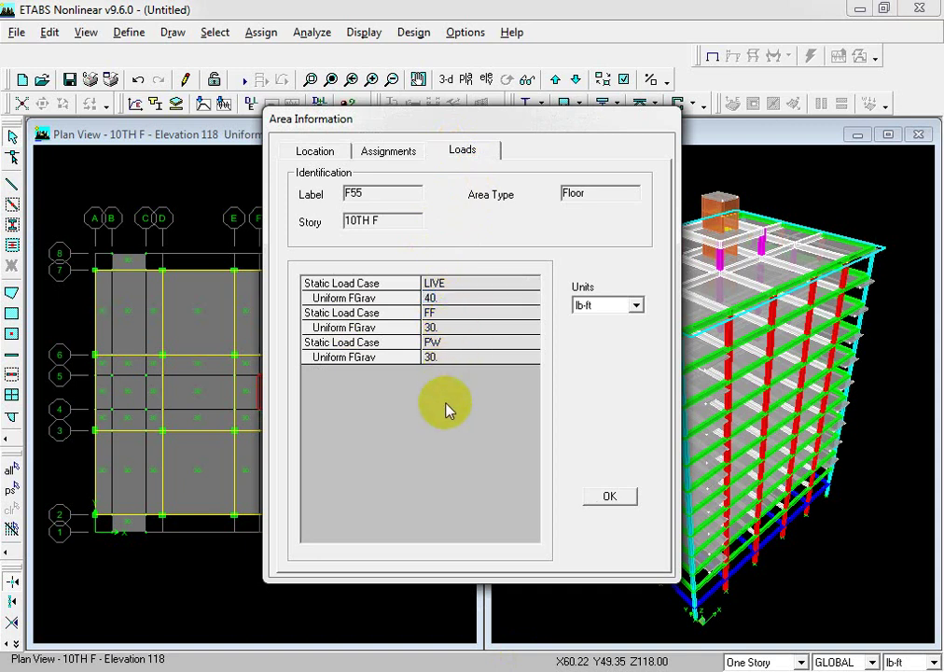
{"action": "left_click", "coordinate": [607, 496]}
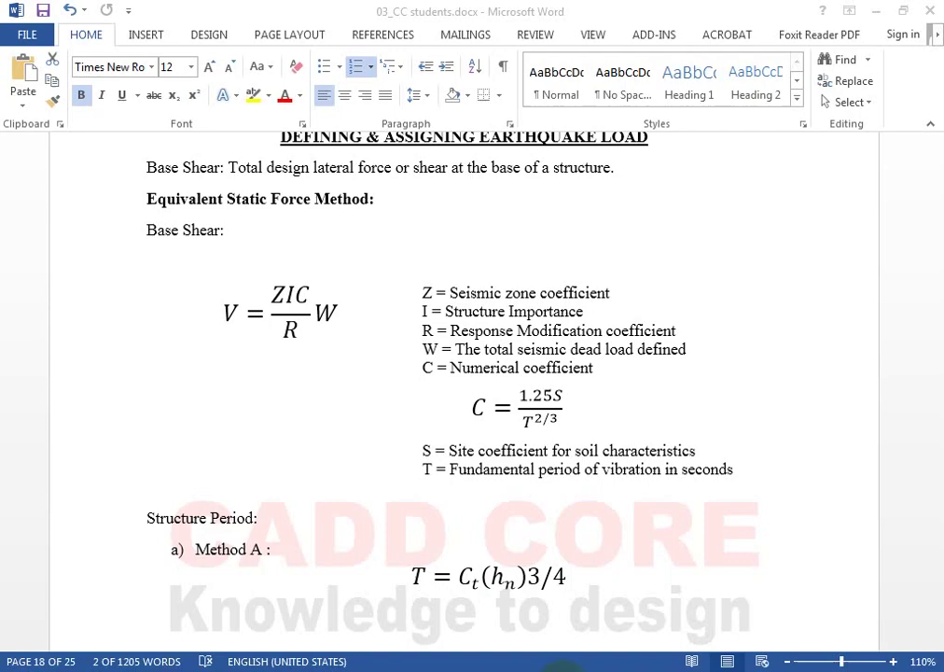
Switch back to the Word document and find the 450 lb/ft value of the PW load in the load list
{"action": "scroll", "coordinate": [505, 521], "scroll_direction": "up", "scroll_amount": 15}
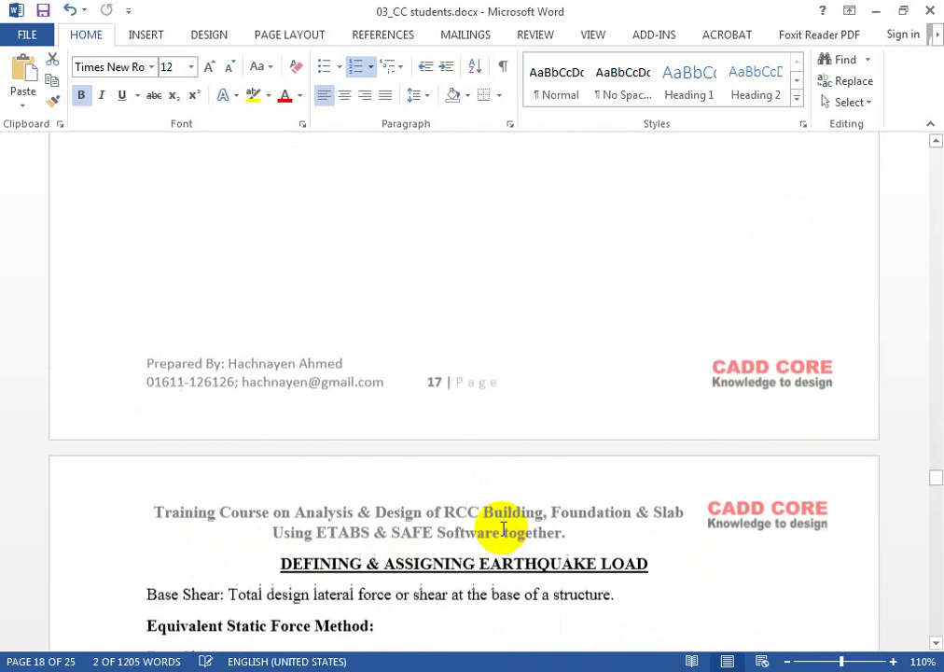
{"action": "scroll", "coordinate": [421, 582], "scroll_direction": "down", "scroll_amount": 5}
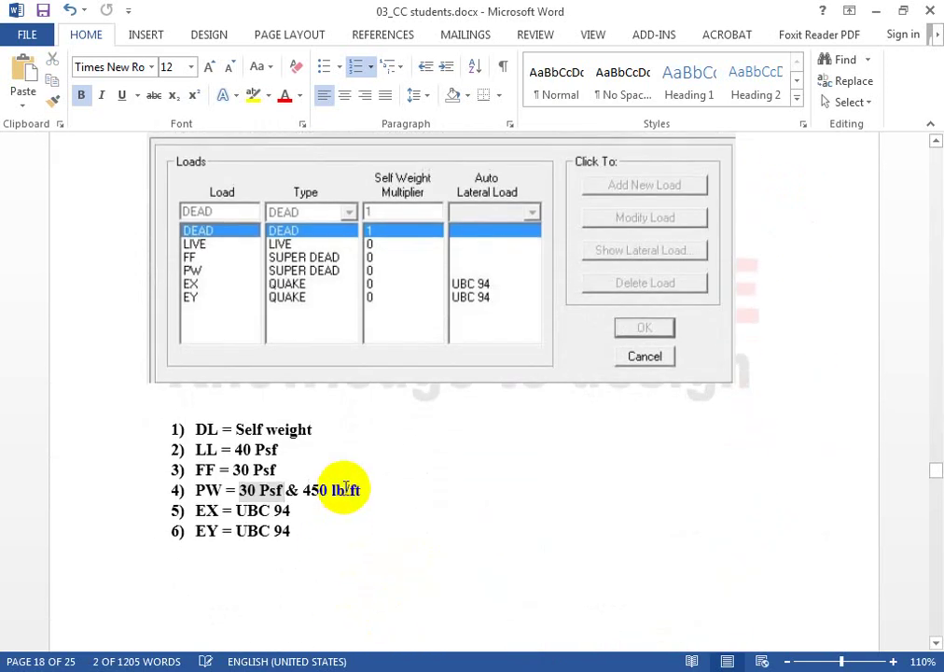
{"action": "left_click", "coordinate": [345, 488]}
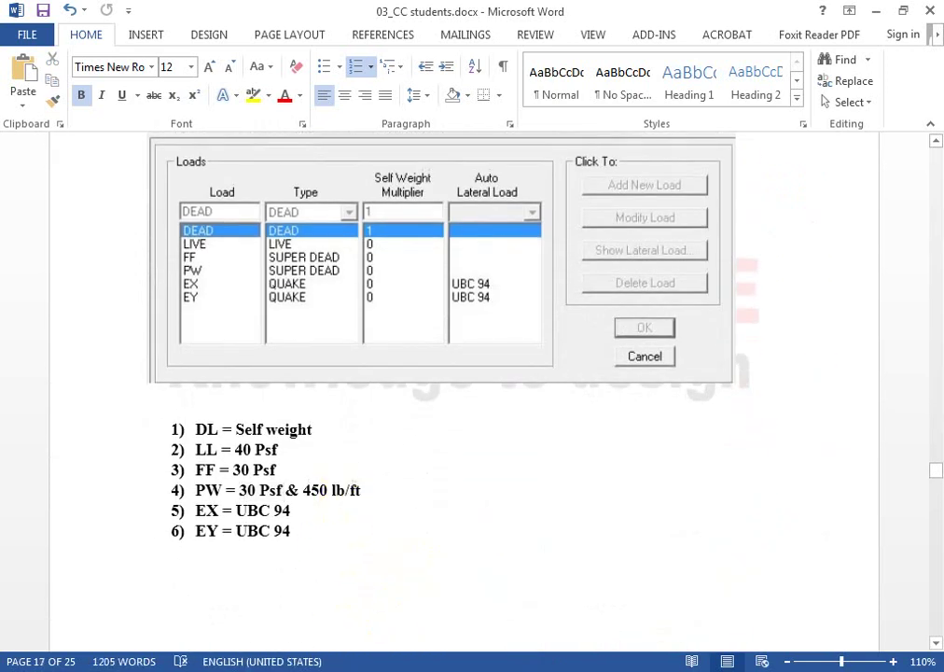
{"action": "left_click_drag", "start_coordinate": [304, 490], "coordinate": [328, 498]}
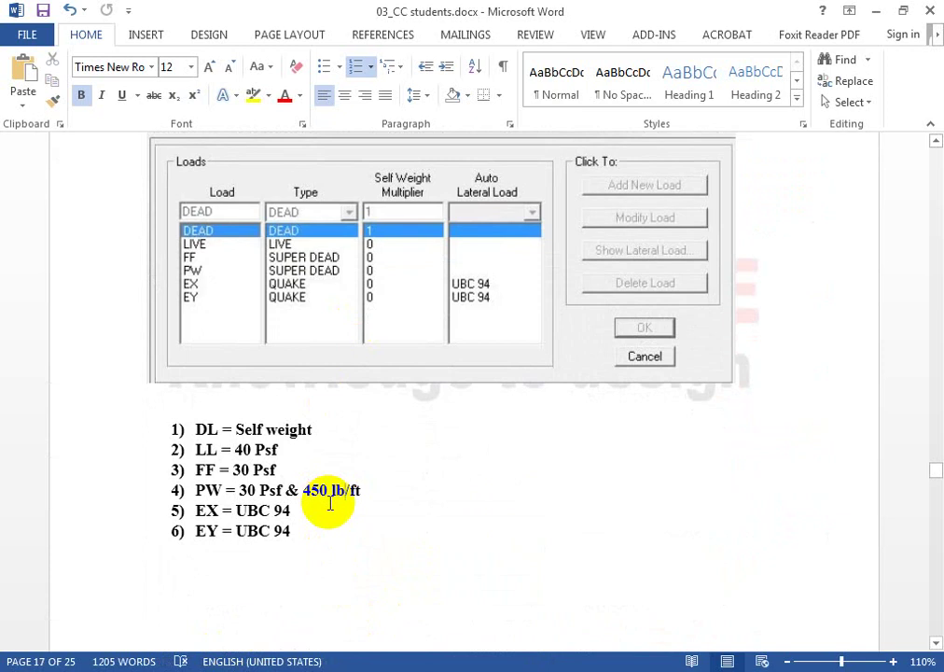
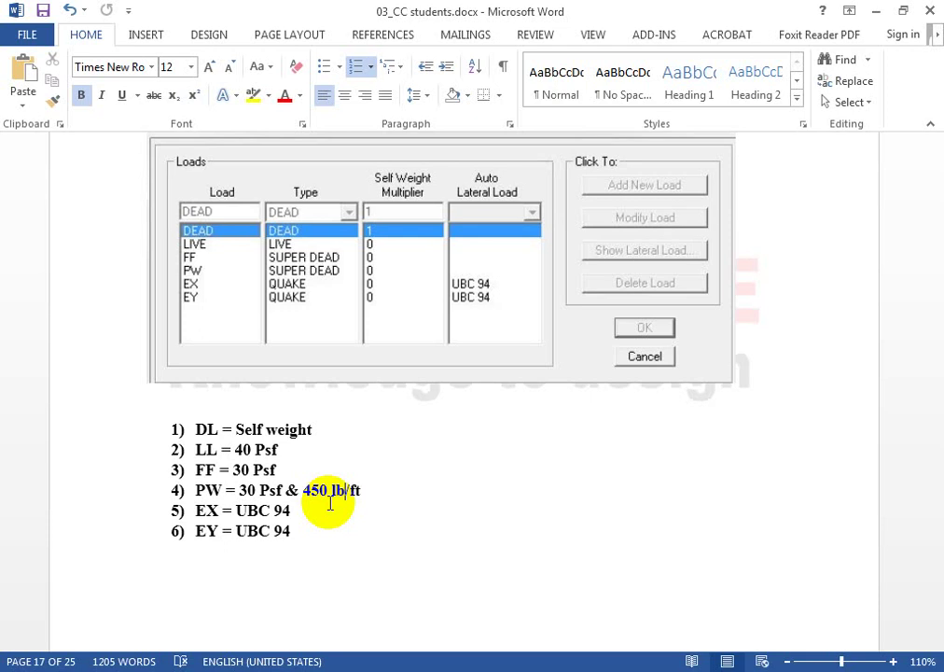
Switch to Excel, create a blank workbook and enter the label "Wall Thickness" in cell D13
{"action": "left_click", "coordinate": [329, 503]}
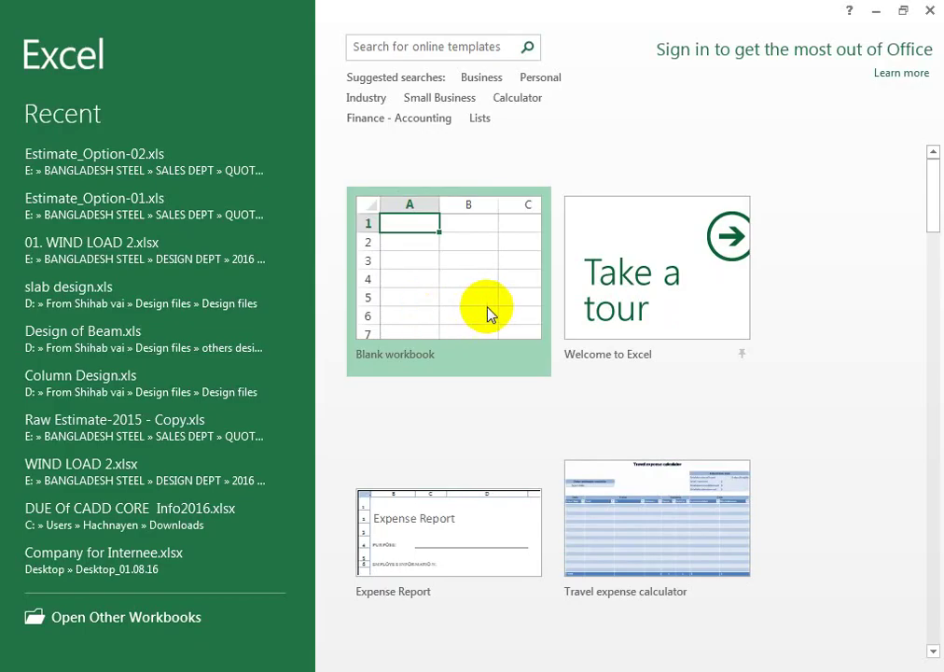
{"action": "left_click", "coordinate": [486, 308]}
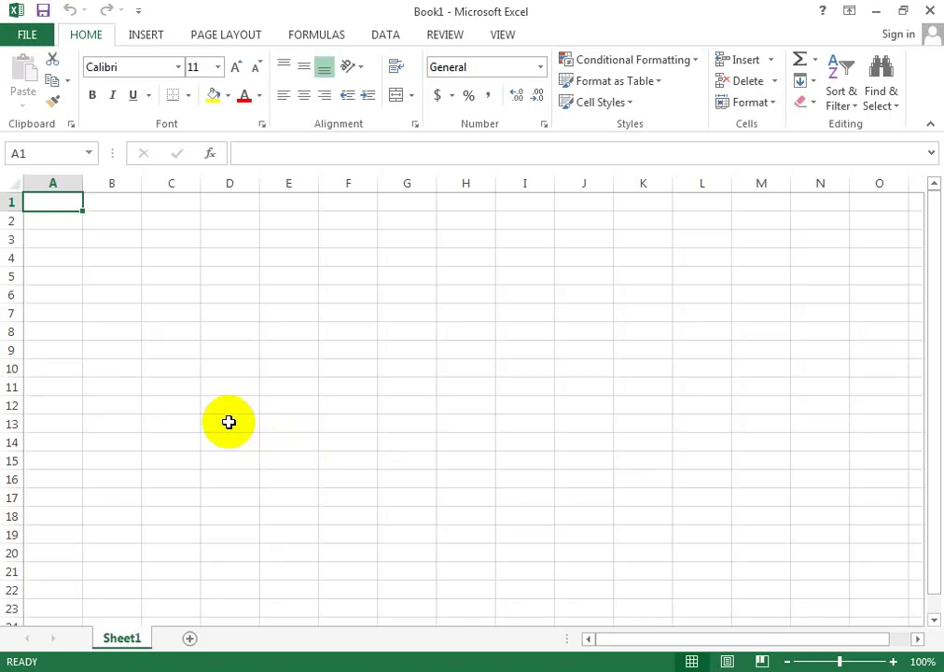
{"action": "left_click", "coordinate": [228, 421]}
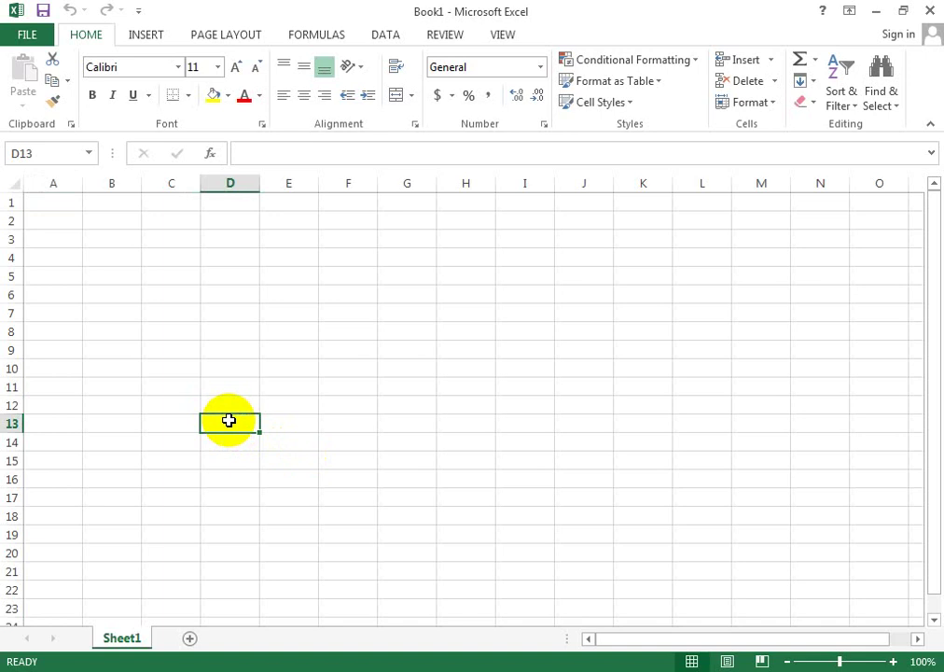
{"action": "type", "text": "wALL"}
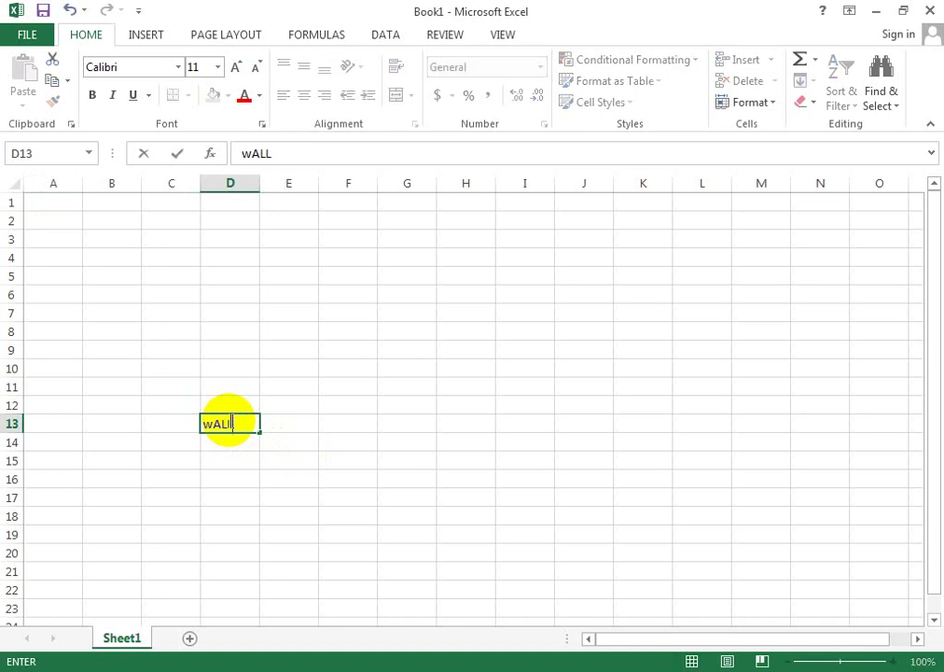
{"action": "type", "text": " Thi"}
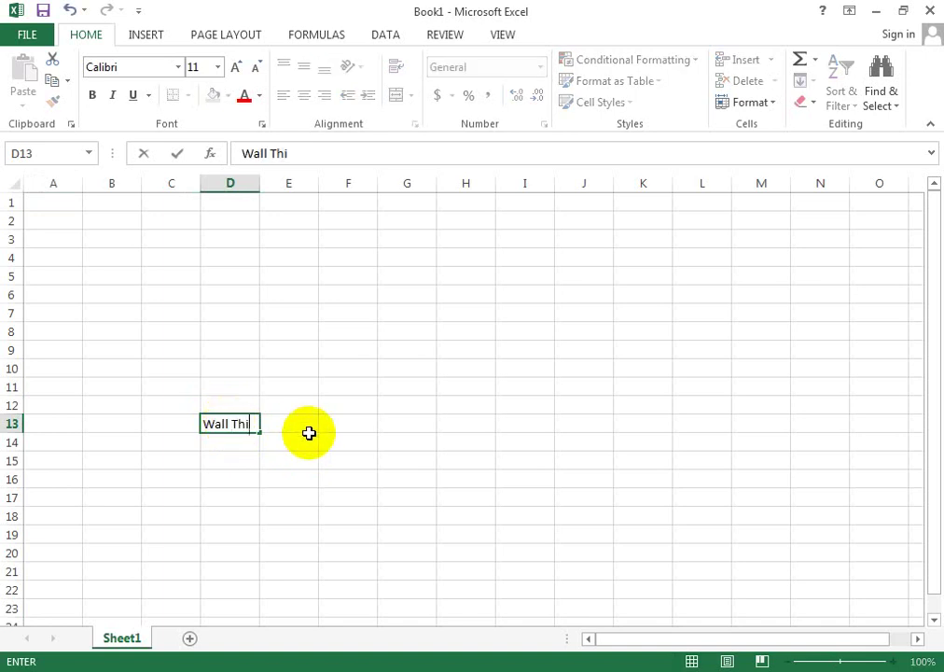
{"action": "type", "text": "ckmnes"}
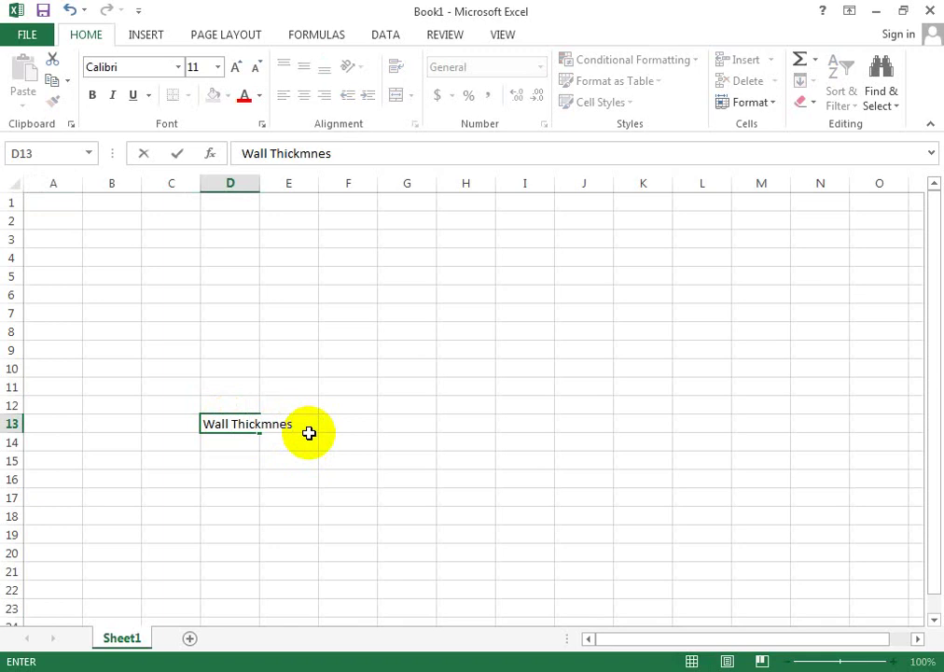
{"action": "key", "text": "BackSpace"}
{"action": "key", "text": "BackSpace"}
{"action": "key", "text": "BackSpace"}
{"action": "key", "text": "BackSpace"}
{"action": "type", "text": "ness"}
Enter the wall thickness of 5 in cell E13 with its unit "in" in F13
{"action": "left_click", "coordinate": [309, 433]}
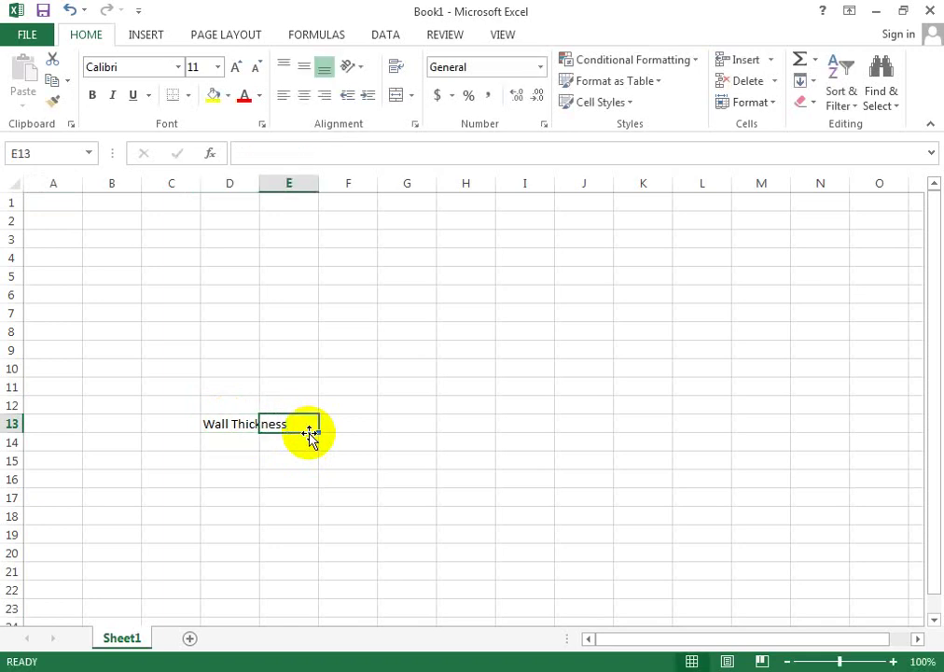
{"action": "type", "text": "5"}
{"action": "key", "text": "Tab"}
{"action": "type", "text": "in"}
{"action": "key", "text": "Return"}
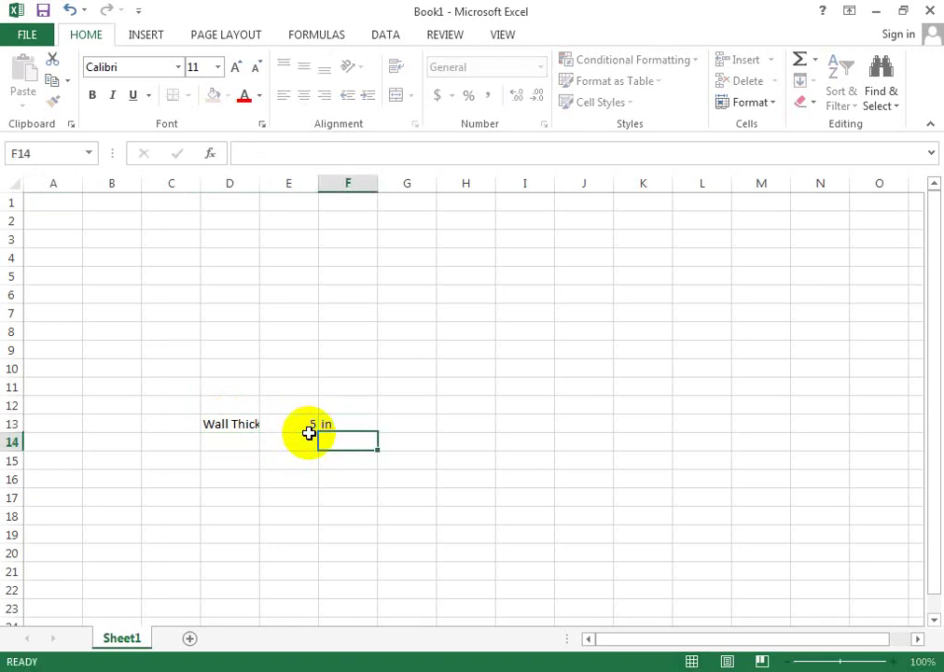
Add a "Height" row in D14 with the value 9.5 in E14 and the unit "ft" in F14
{"action": "key", "text": "Left"}
{"action": "key", "text": "Left"}
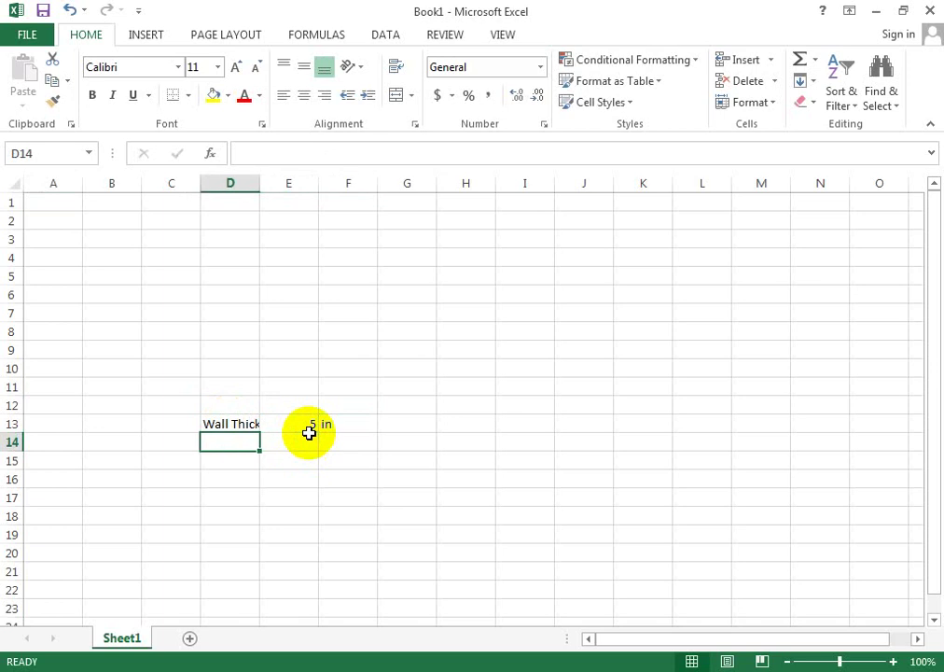
{"action": "type", "text": "Height"}
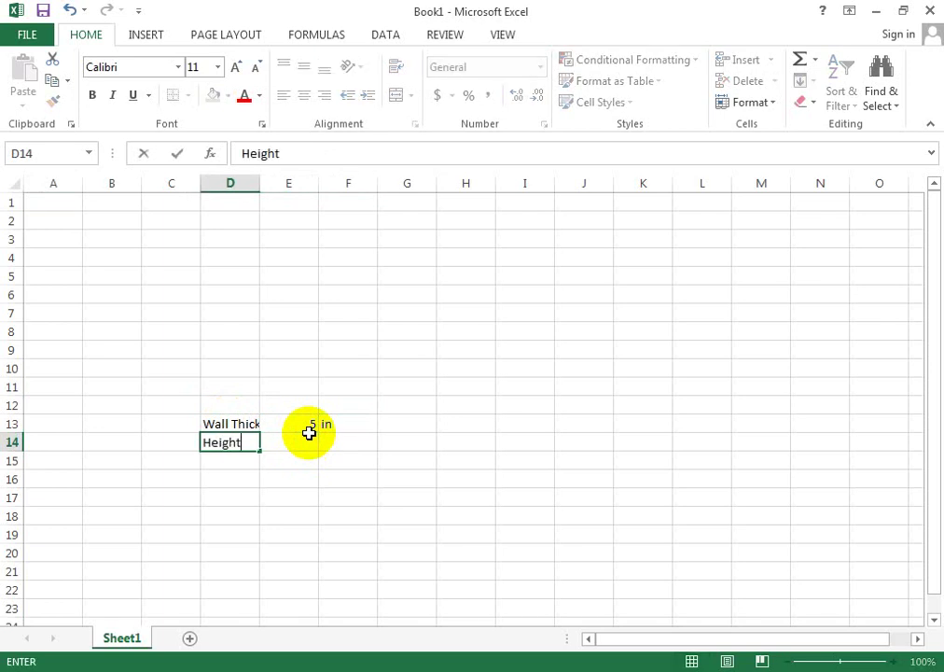
{"action": "left_click", "coordinate": [310, 439]}
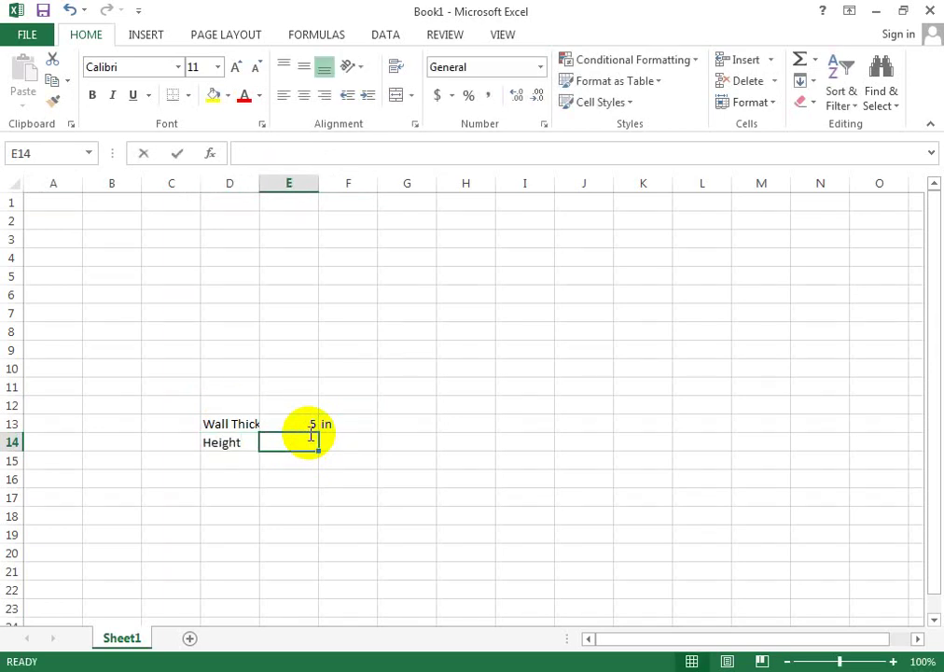
{"action": "type", "text": "9.5"}
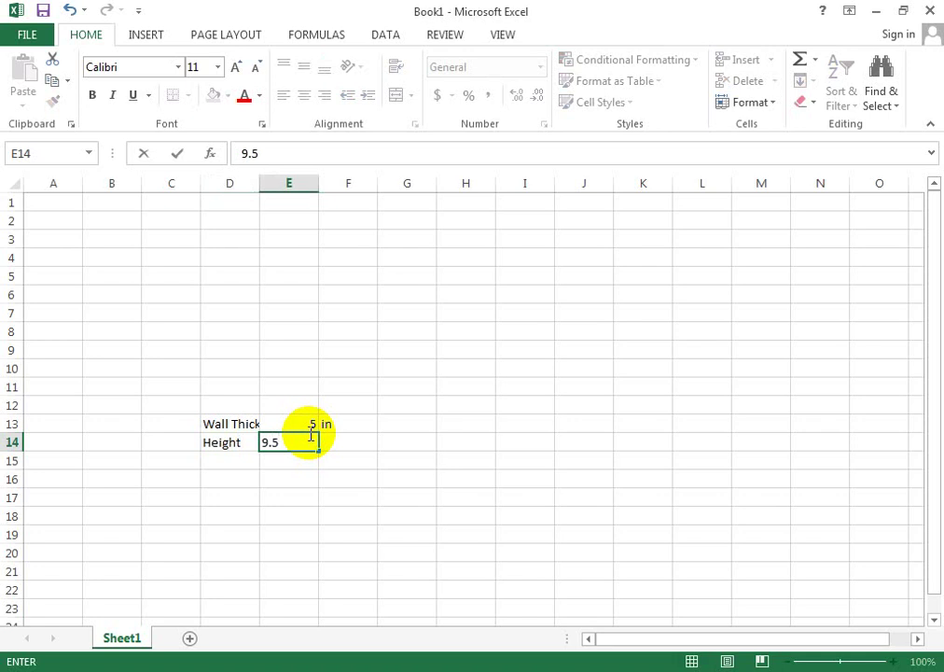
{"action": "key", "text": "Tab"}
{"action": "type", "text": "ft"}
{"action": "key", "text": "Return"}
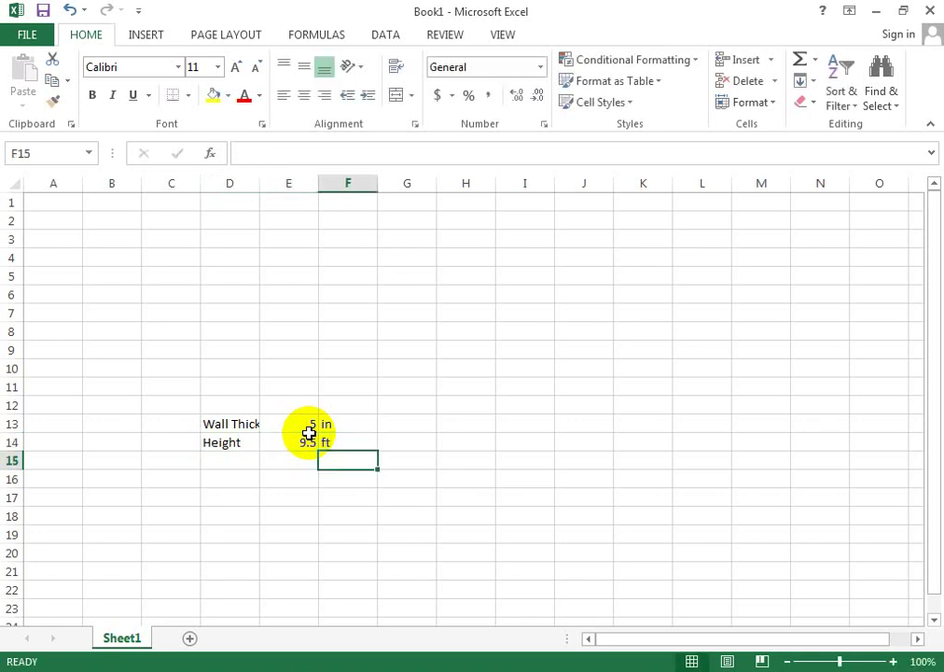
Label cell D15 "weight" and begin its formula in E15 as =-E13/12), converting the wall thickness to feet
{"action": "key", "text": "Left"}
{"action": "key", "text": "Left"}
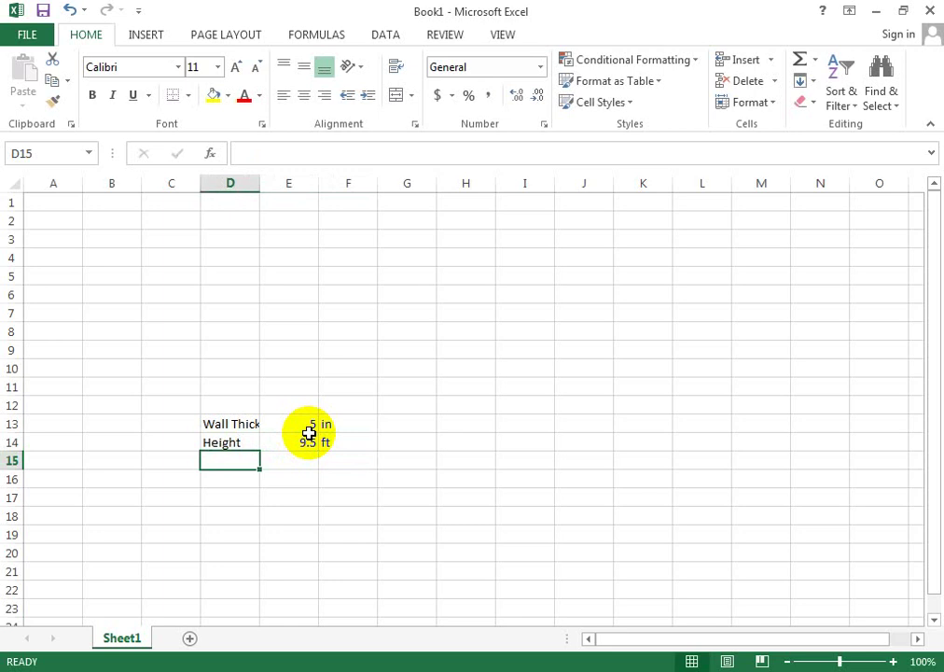
{"action": "type", "text": "weigt"}
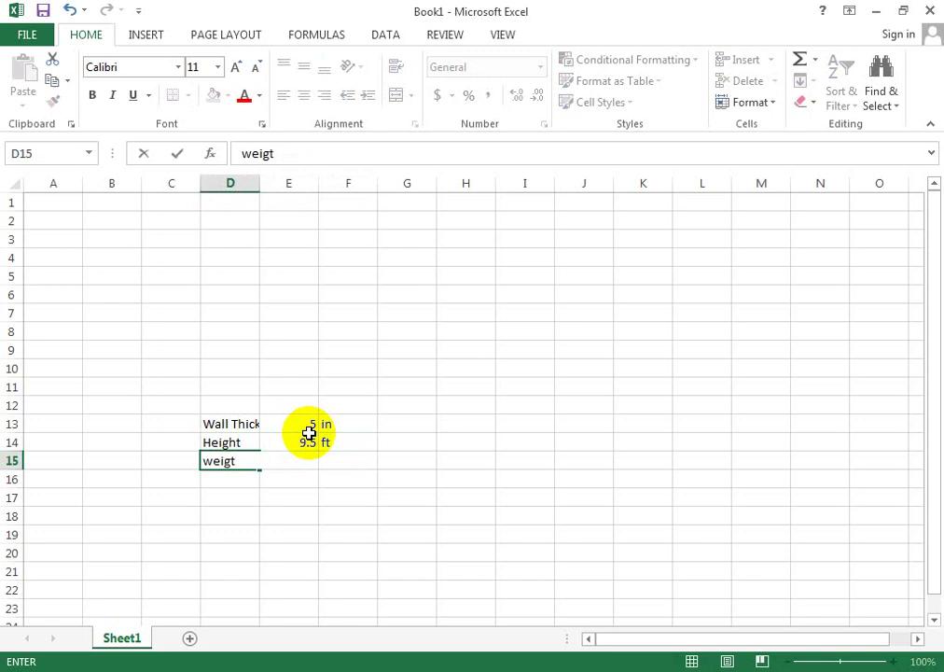
{"action": "key", "text": "BackSpace"}
{"action": "type", "text": "ht"}
{"action": "key", "text": "Tab"}
{"action": "type", "text": "=-"}
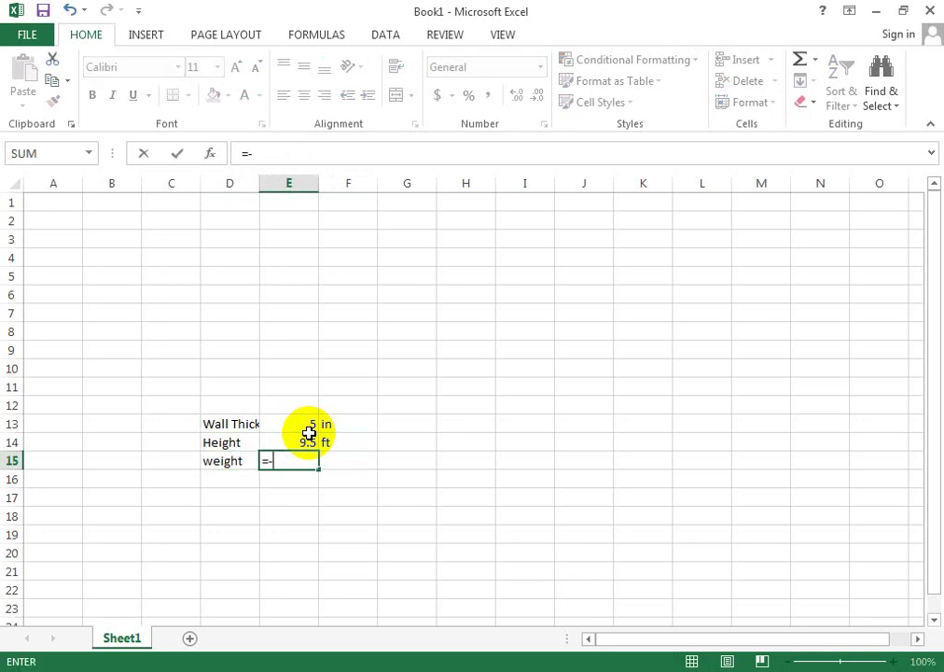
{"action": "left_click", "coordinate": [309, 430]}
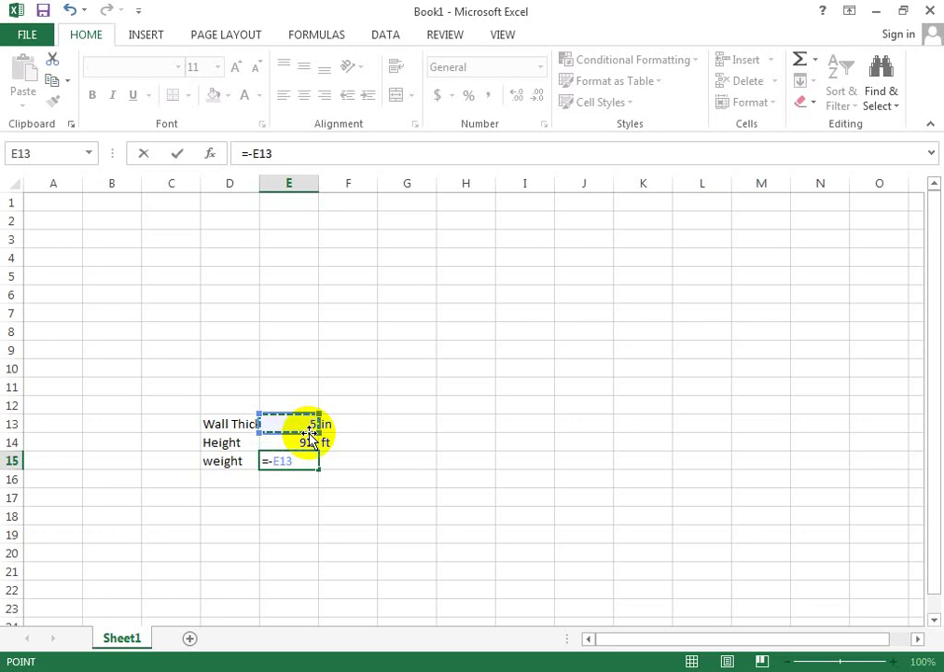
{"action": "type", "text": "/12)"}
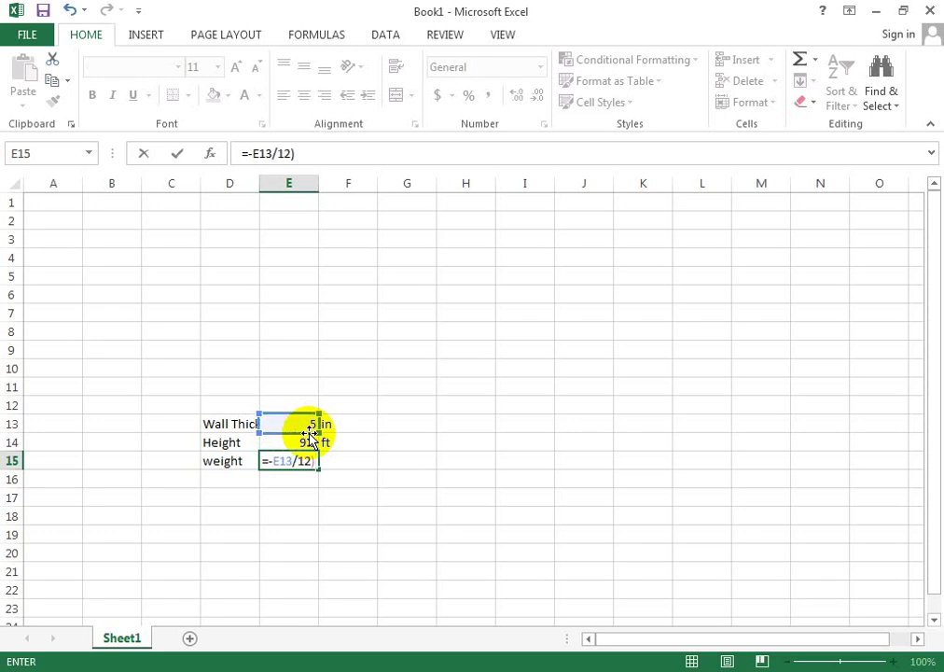
Insert the missing opening parenthesis before E13 in the E15 weight formula, making it =-(E13/12)
{"action": "key", "text": "F2"}
{"action": "key", "text": "Left"}
{"action": "key", "text": "Left"}
{"action": "key", "text": "Left"}
{"action": "key", "text": "Left"}
{"action": "key", "text": "Left"}
{"action": "key", "text": "Left"}
{"action": "key", "text": "Left"}
{"action": "type", "text": "("}
{"action": "key", "text": "Right"}
{"action": "key", "text": "Right"}
{"action": "key", "text": "Right"}
{"action": "key", "text": "Right"}
{"action": "key", "text": "Right"}
{"action": "key", "text": "Right"}
{"action": "key", "text": "Right"}
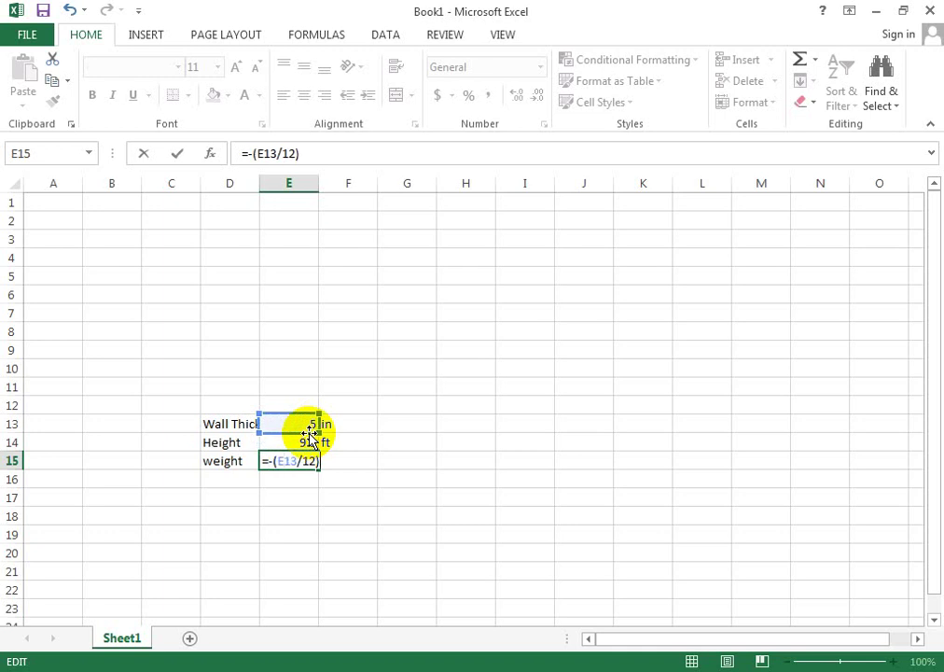
Complete the weight formula in E15 as =-(E13/12)*E14*1*120, multiplying by the height, unit length and density
{"action": "type", "text": "*"}
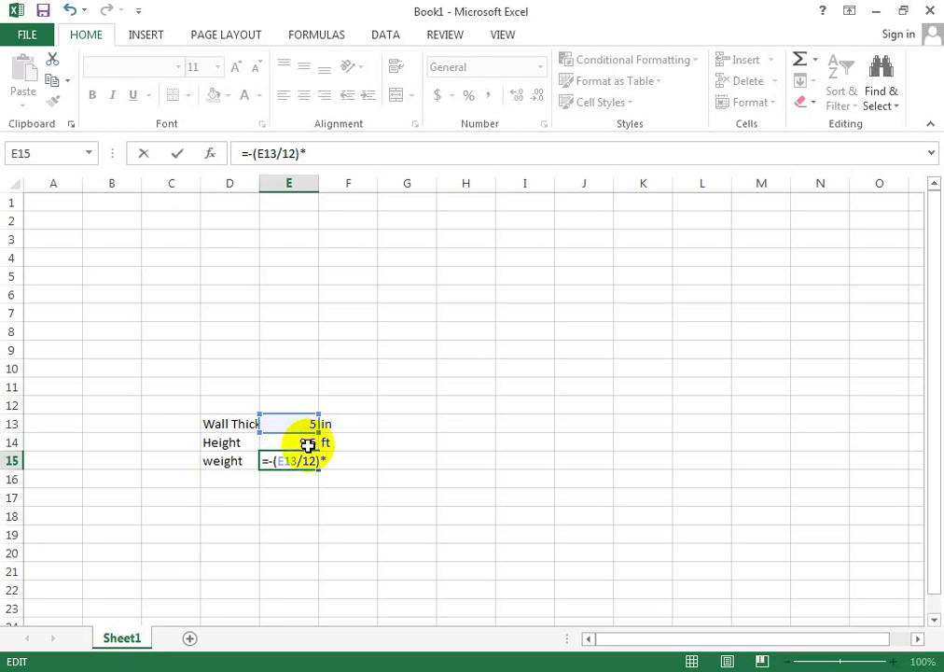
{"action": "left_click", "coordinate": [308, 444]}
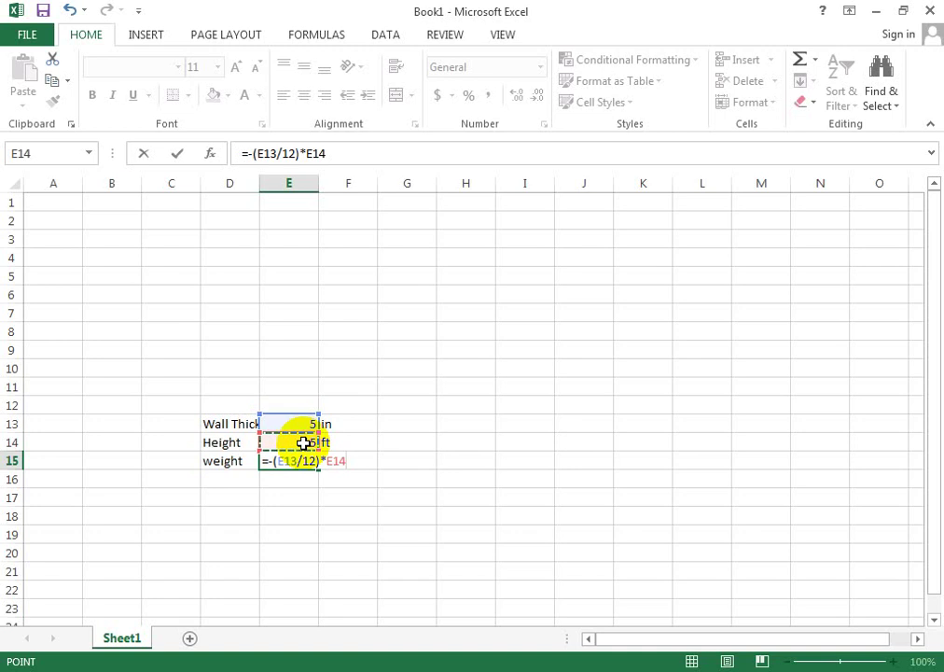
{"action": "type", "text": "*("}
{"action": "key", "text": "BackSpace"}
{"action": "type", "text": "1"}
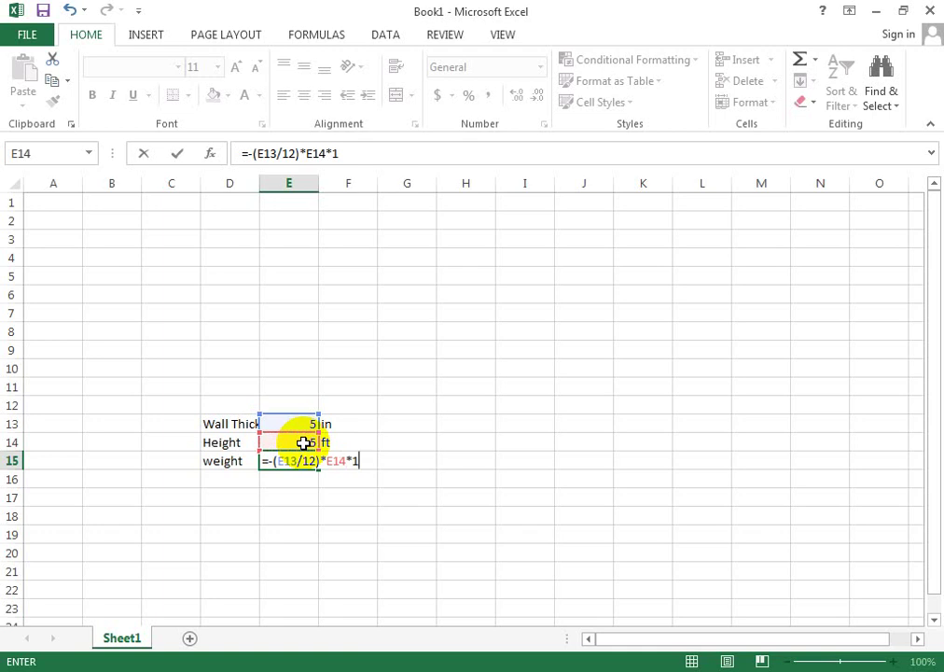
{"action": "type", "text": "*120"}
{"action": "key", "text": "Return"}
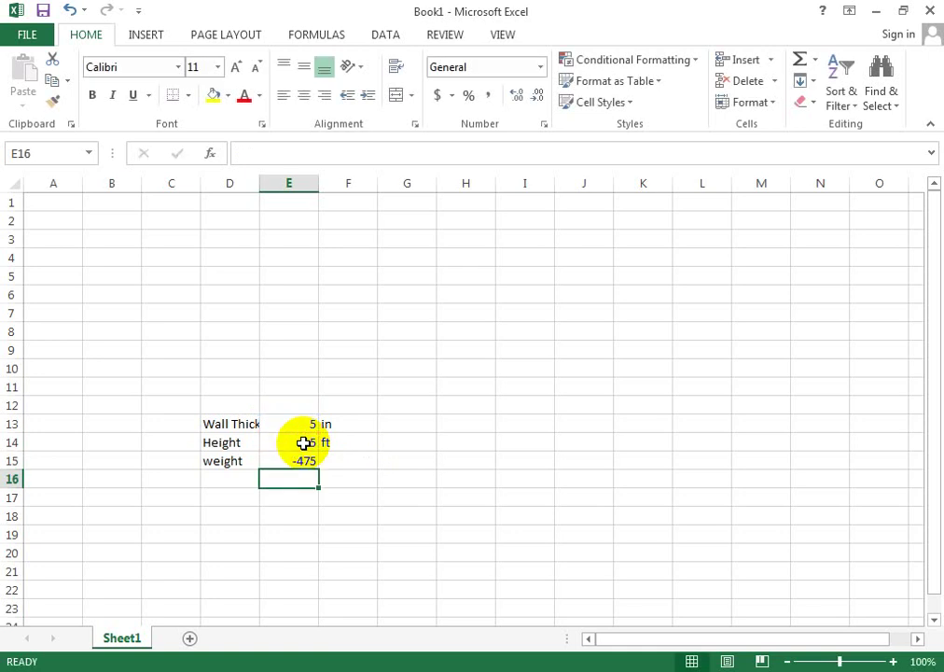
Remove the minus sign from the E15 weight formula, leaving =(E13/12)*E14*1*120
{"action": "key", "text": "Up"}
{"action": "key", "text": "F2"}
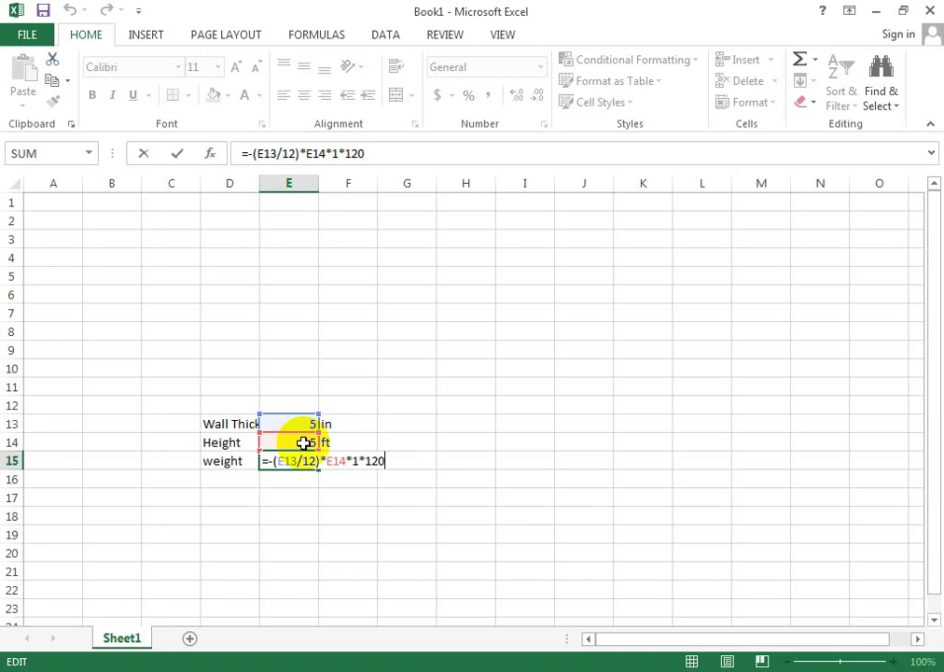
{"action": "key", "text": "Return"}
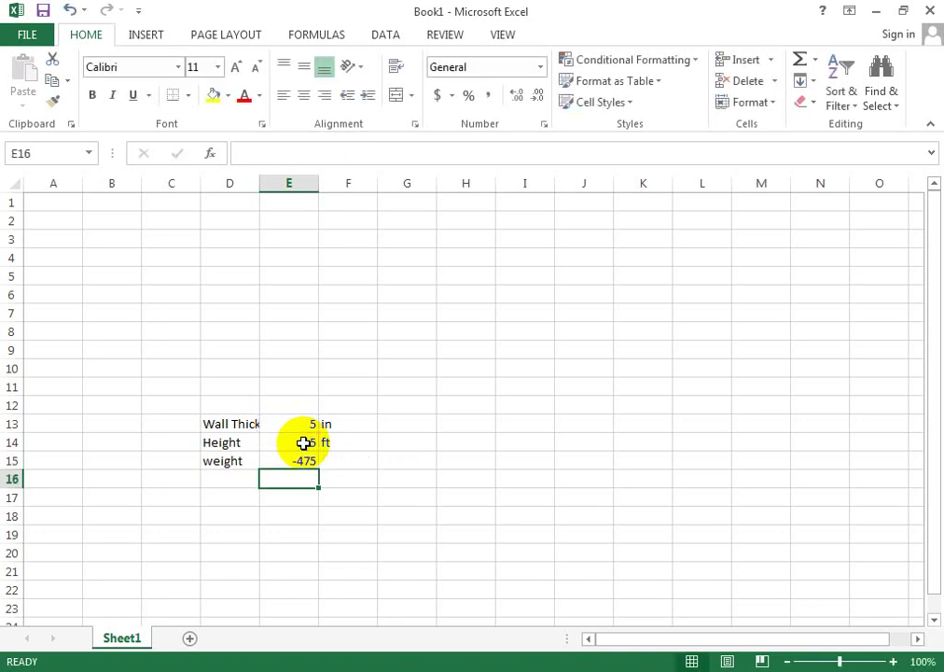
{"action": "key", "text": "Up"}
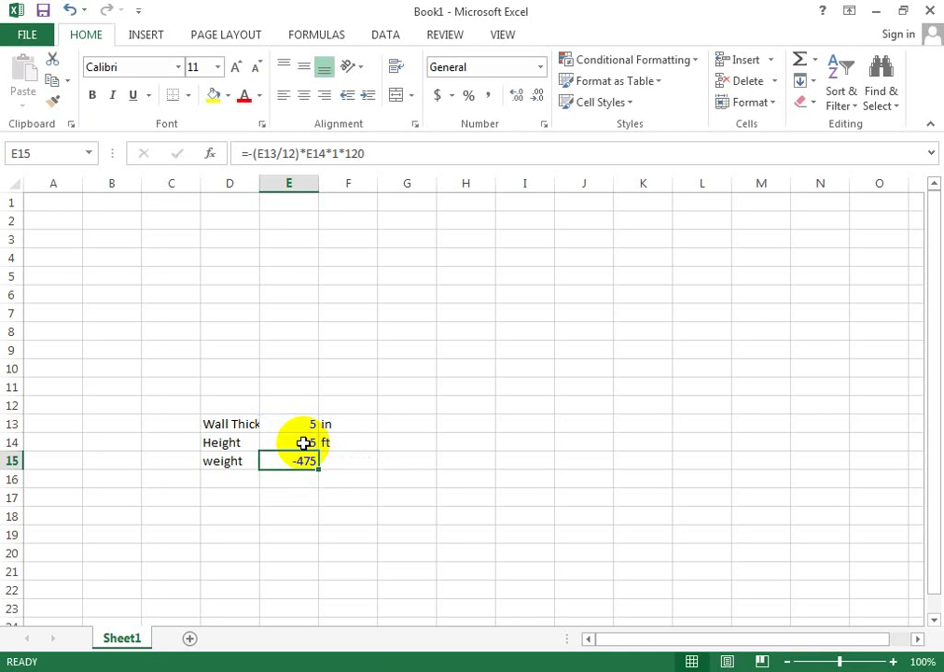
{"action": "key", "text": "F2"}
{"action": "key", "text": "Left"}
{"action": "key", "text": "Left"}
{"action": "key", "text": "Left"}
{"action": "key", "text": "Left"}
{"action": "key", "text": "Left"}
{"action": "key", "text": "Left"}
{"action": "key", "text": "Left"}
{"action": "key", "text": "Left"}
{"action": "key", "text": "Left"}
{"action": "key", "text": "Left"}
{"action": "key", "text": "Left"}
{"action": "key", "text": "Left"}
{"action": "key", "text": "Left"}
{"action": "key", "text": "Left"}
{"action": "key", "text": "Left"}
{"action": "key", "text": "Left"}
{"action": "key", "text": "Left"}
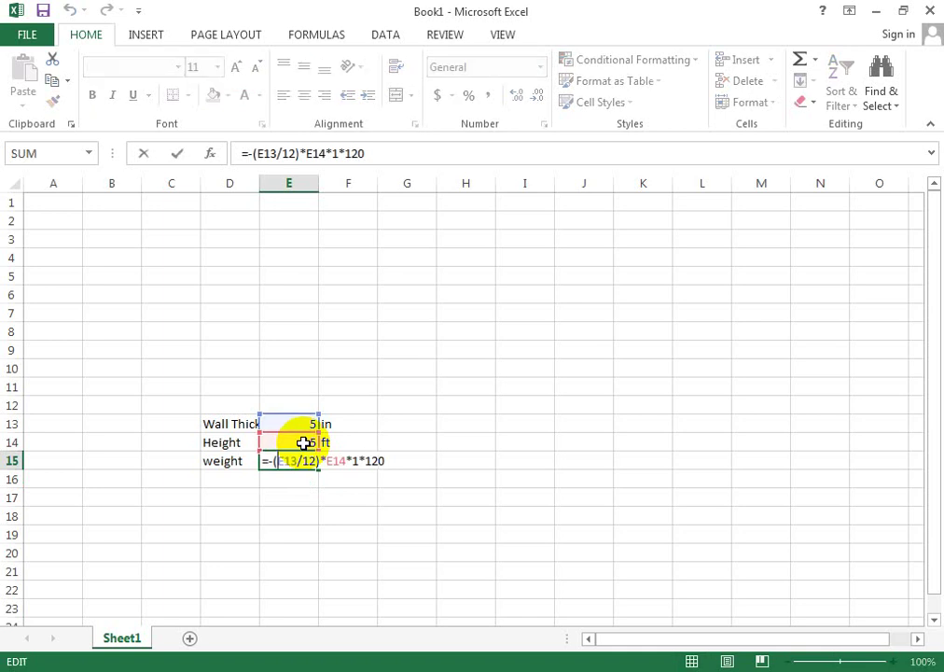
{"action": "key", "text": "Left"}
{"action": "key", "text": "BackSpace"}
{"action": "key", "text": "Return"}
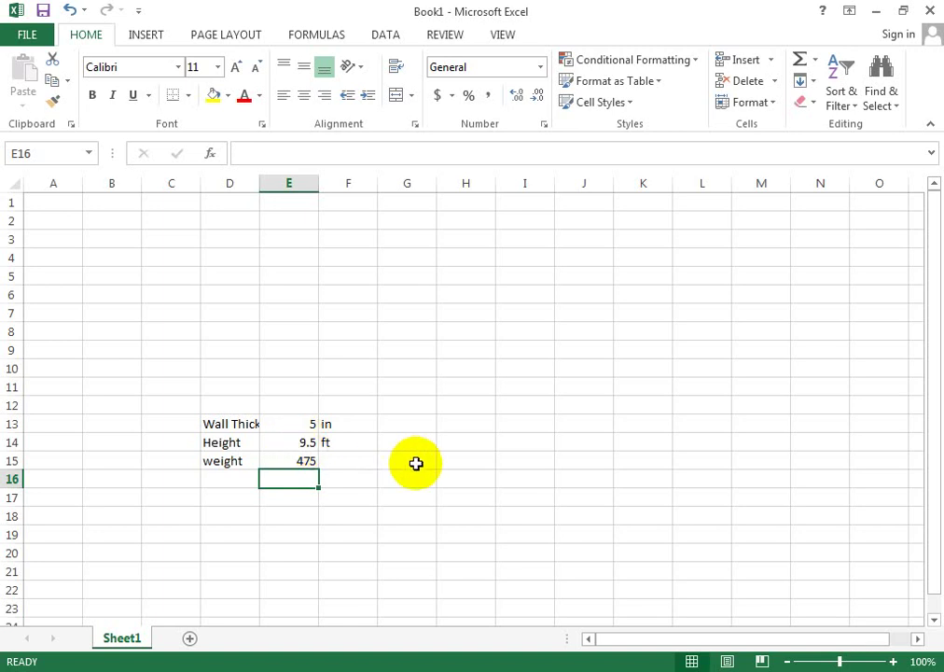
Set the wall height in E14 to 10 ft to recalculate the weight
{"action": "left_click", "coordinate": [293, 456]}
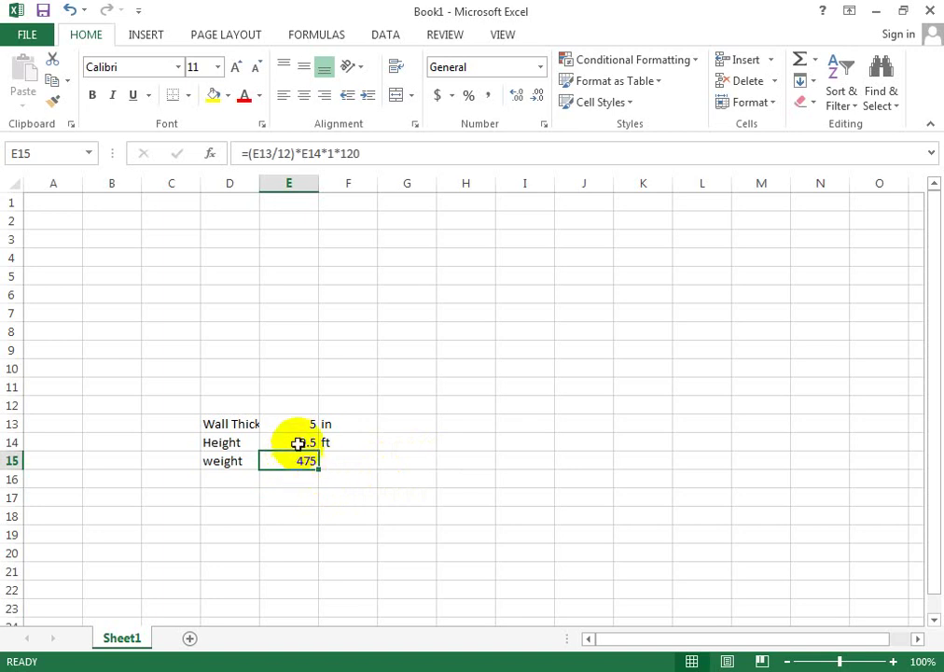
{"action": "left_click", "coordinate": [297, 439]}
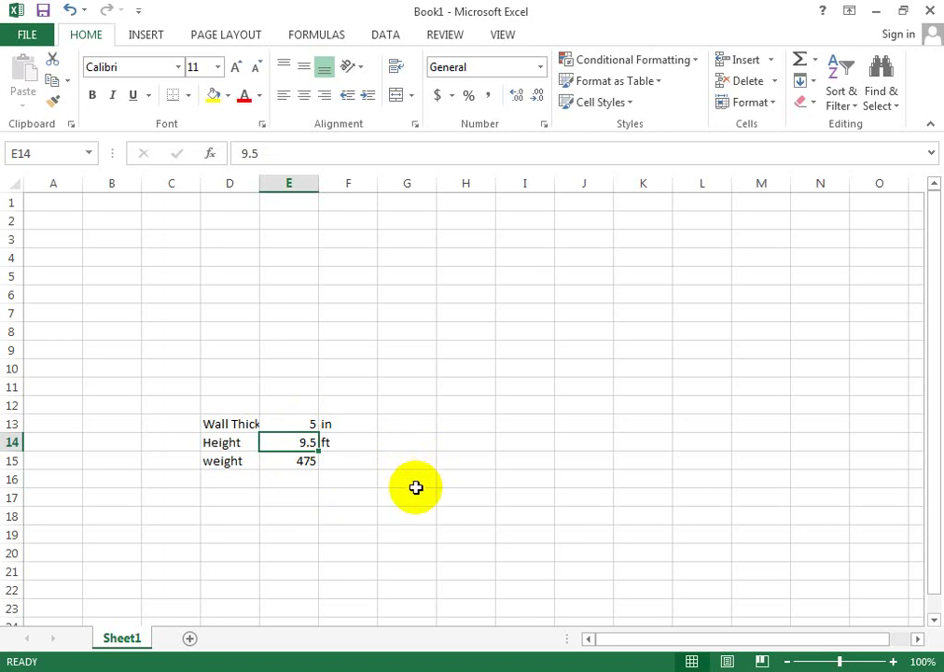
{"action": "type", "text": "10"}
{"action": "key", "text": "Return"}
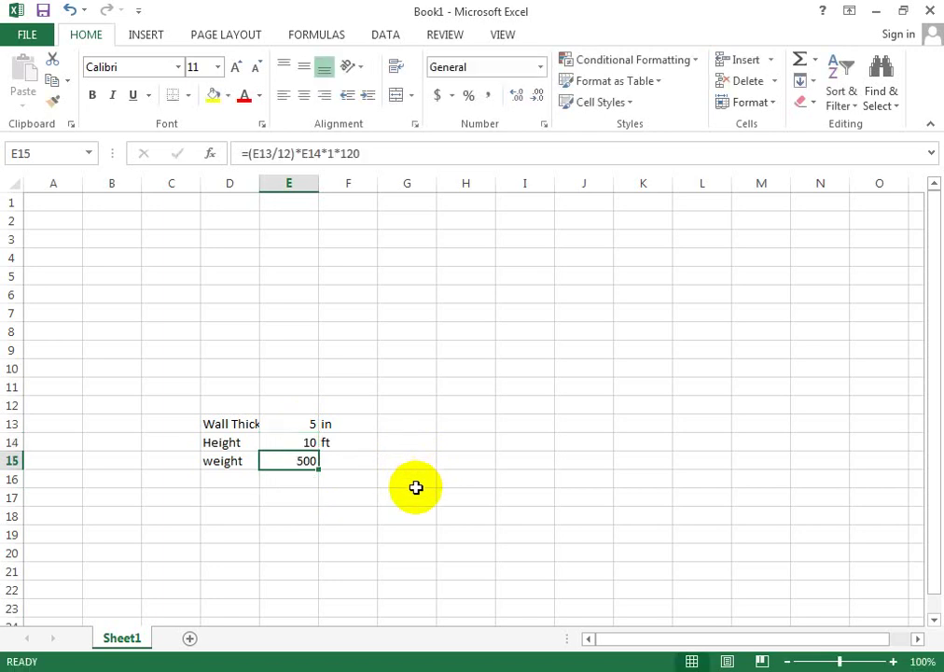
Try a wall thickness of 10 in in E13, and restore it to 5 in
{"action": "key", "text": "Up"}
{"action": "key", "text": "Up"}
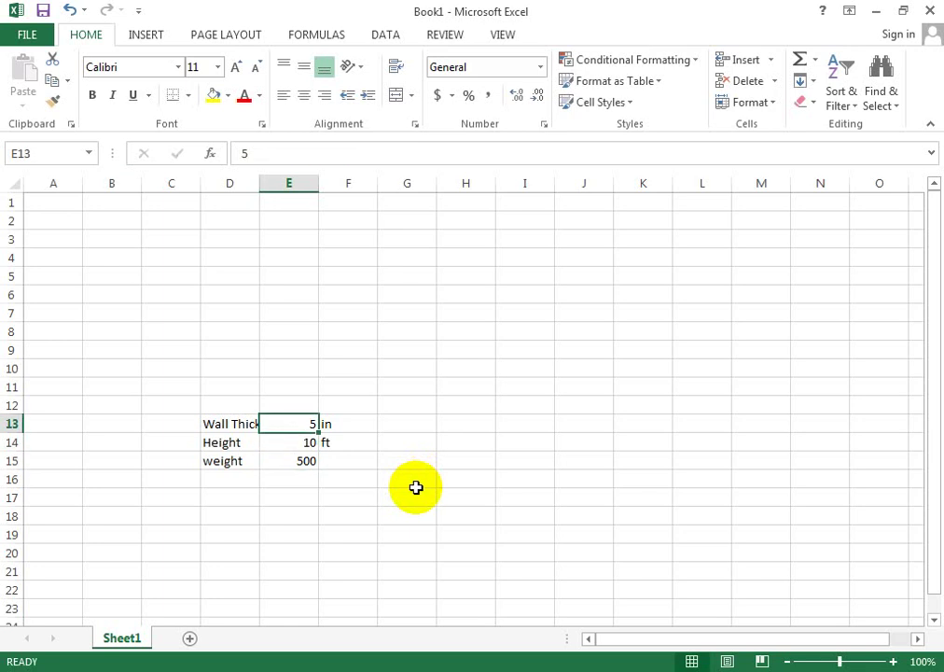
{"action": "type", "text": "10"}
{"action": "key", "text": "Return"}
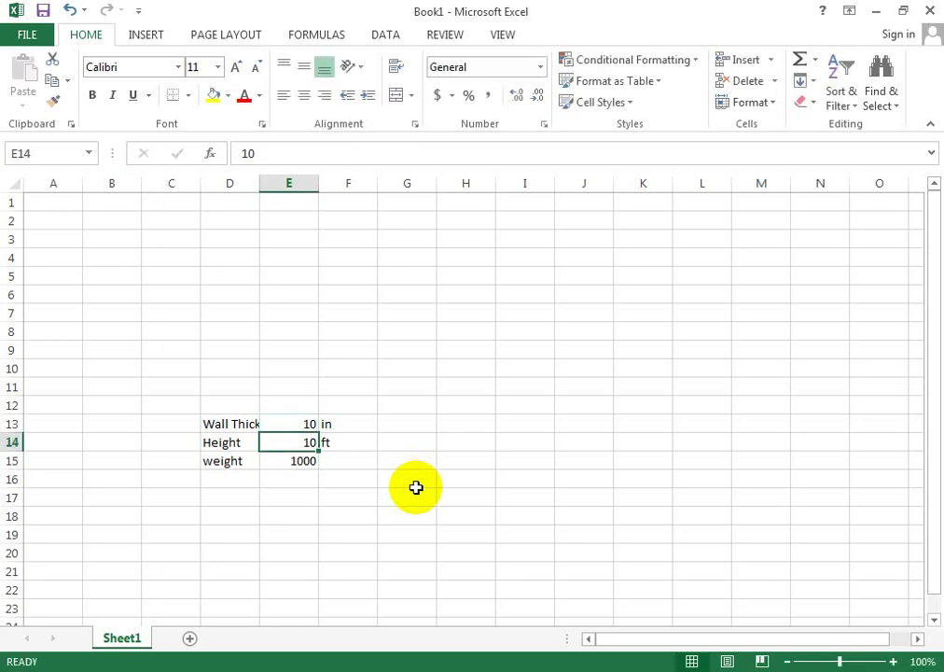
{"action": "key", "text": "Up"}
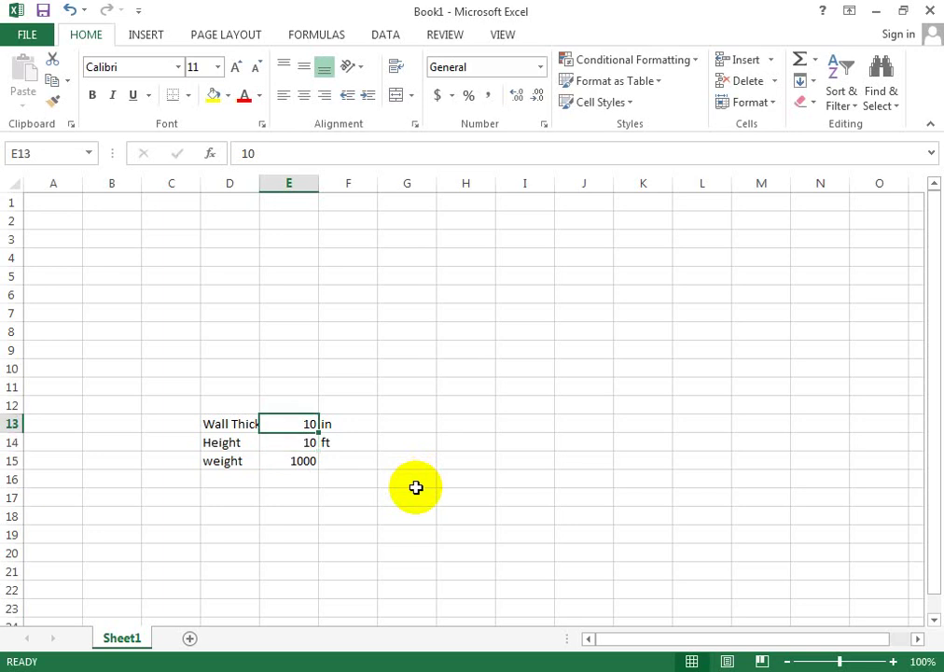
{"action": "type", "text": "5"}
{"action": "key", "text": "Return"}
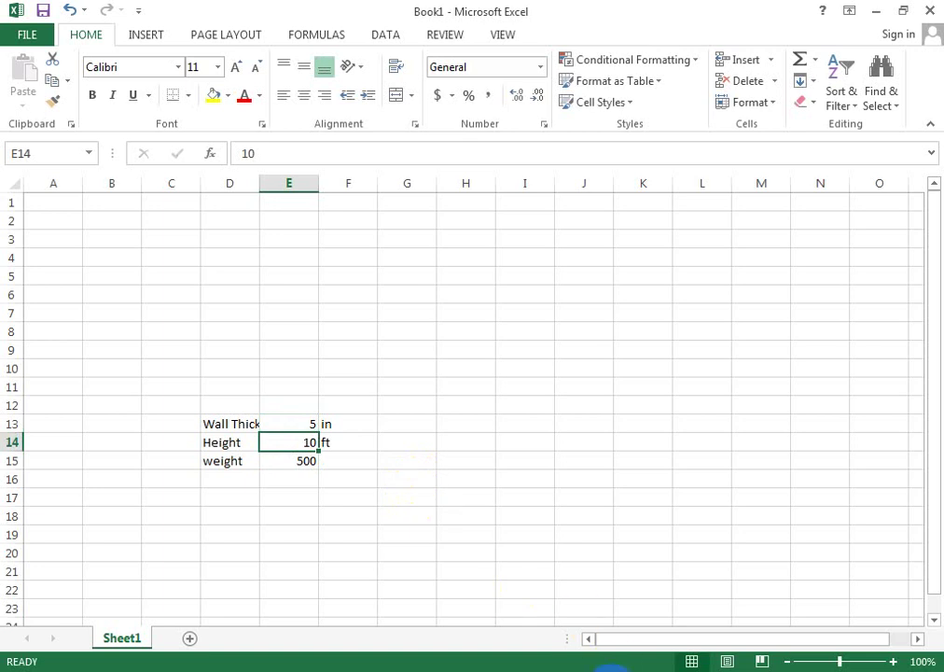
Switch to the Word course document and highlight the line load value in the PW entry for reference
{"action": "left_click", "coordinate": [576, 667]}
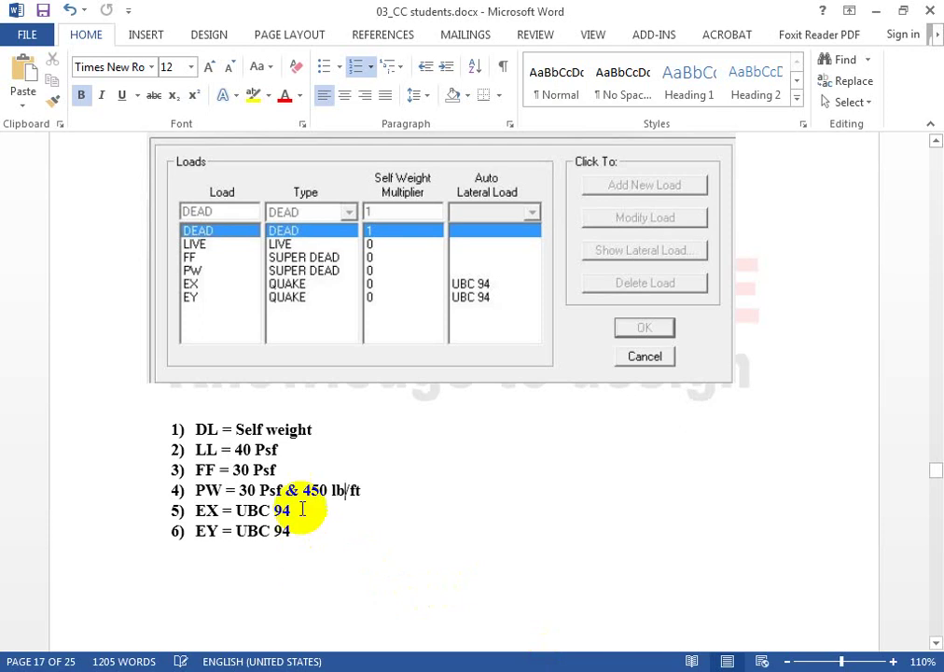
{"action": "left_click_drag", "start_coordinate": [303, 489], "coordinate": [326, 489]}
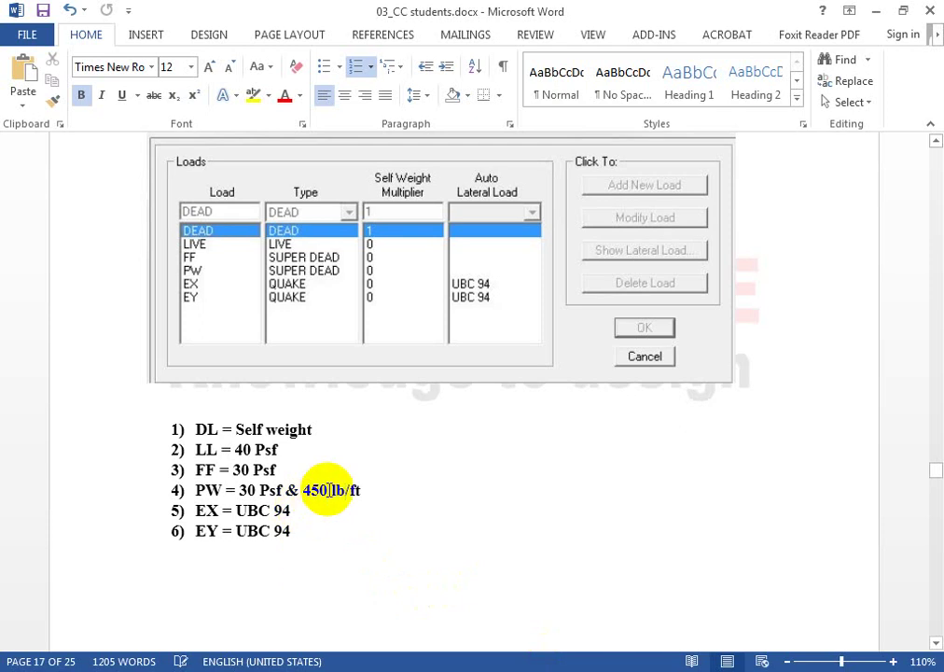
{"action": "key", "text": "alt+Tab"}
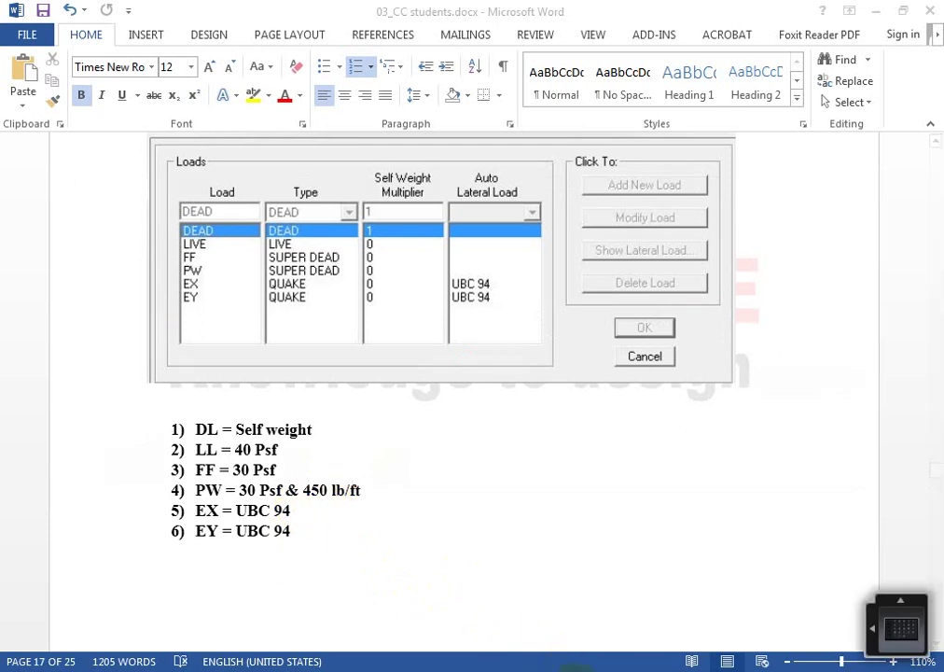
Switch to ETABS and select the frame objects that use section B10X18
{"action": "left_click", "coordinate": [578, 670]}
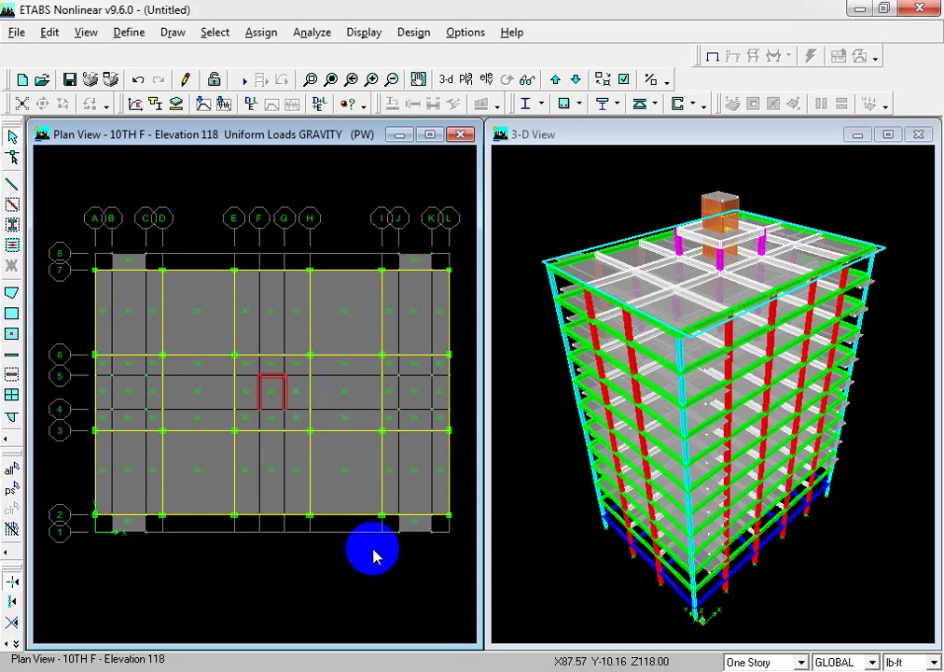
{"action": "middle_click_drag", "start_coordinate": [359, 558], "coordinate": [356, 558]}
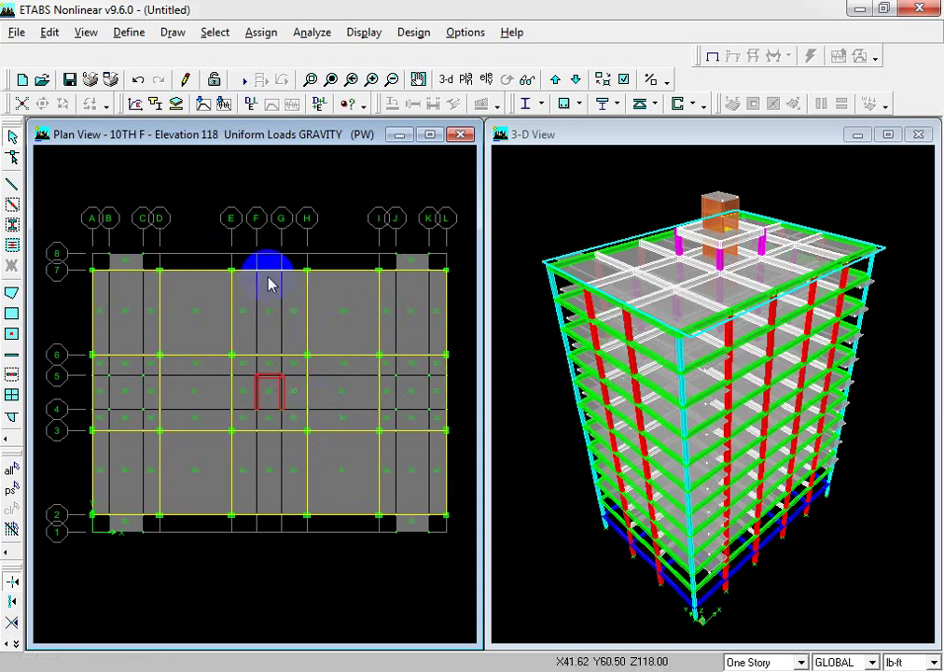
{"action": "left_click", "coordinate": [214, 33]}
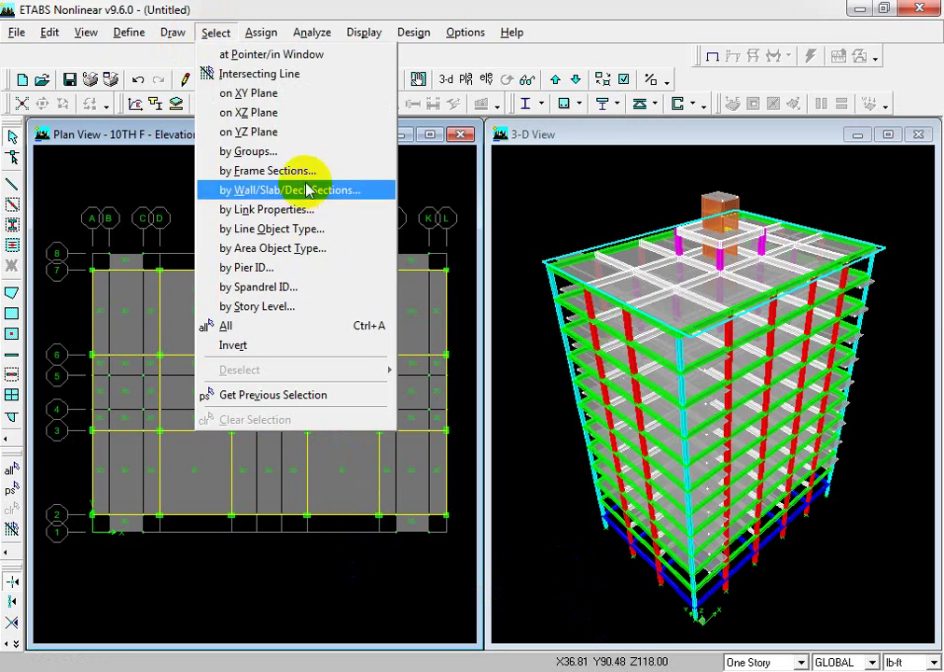
{"action": "left_click", "coordinate": [311, 169]}
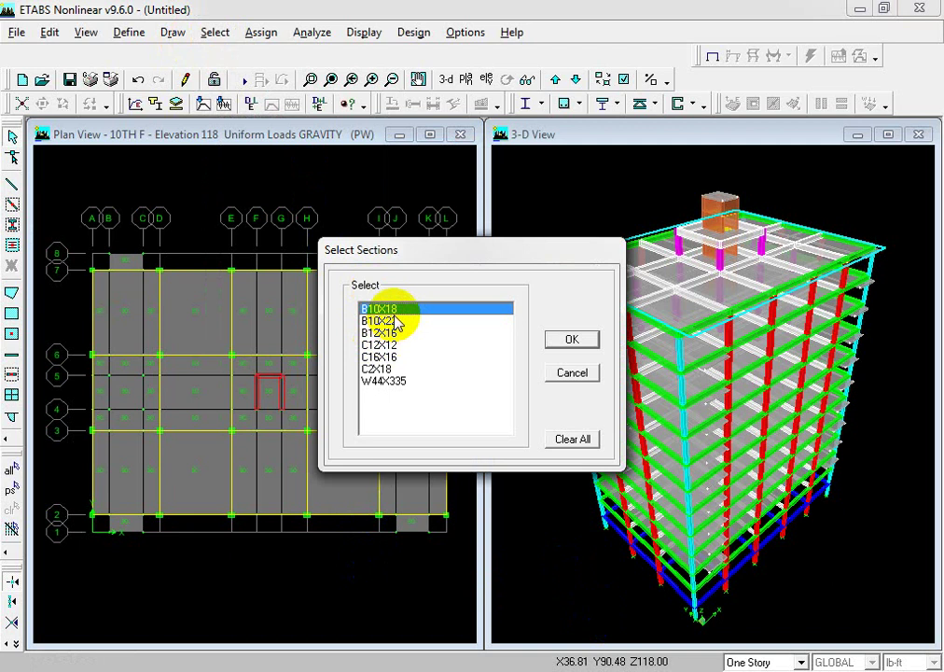
{"action": "left_click", "coordinate": [568, 338]}
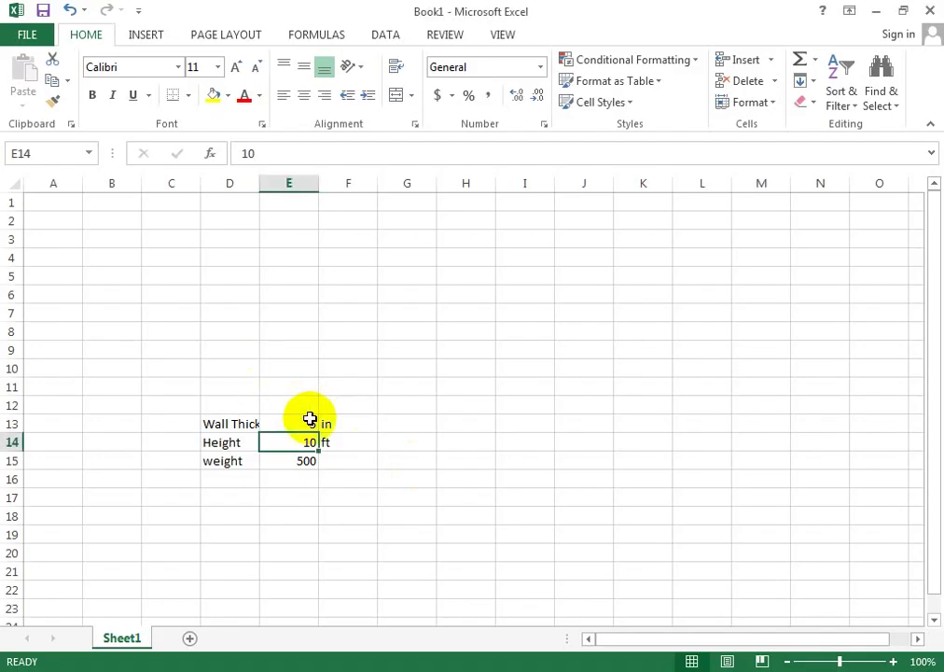
Test wall heights of 4 ft and 3 ft in E14 to recalculate the weight
{"action": "left_click", "coordinate": [308, 422]}
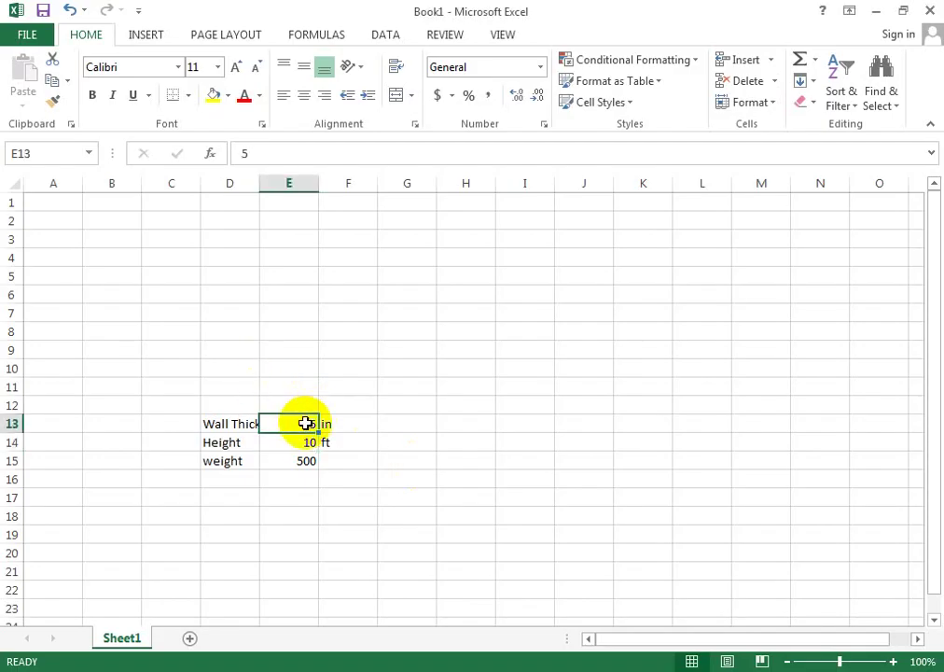
{"action": "left_click", "coordinate": [295, 439]}
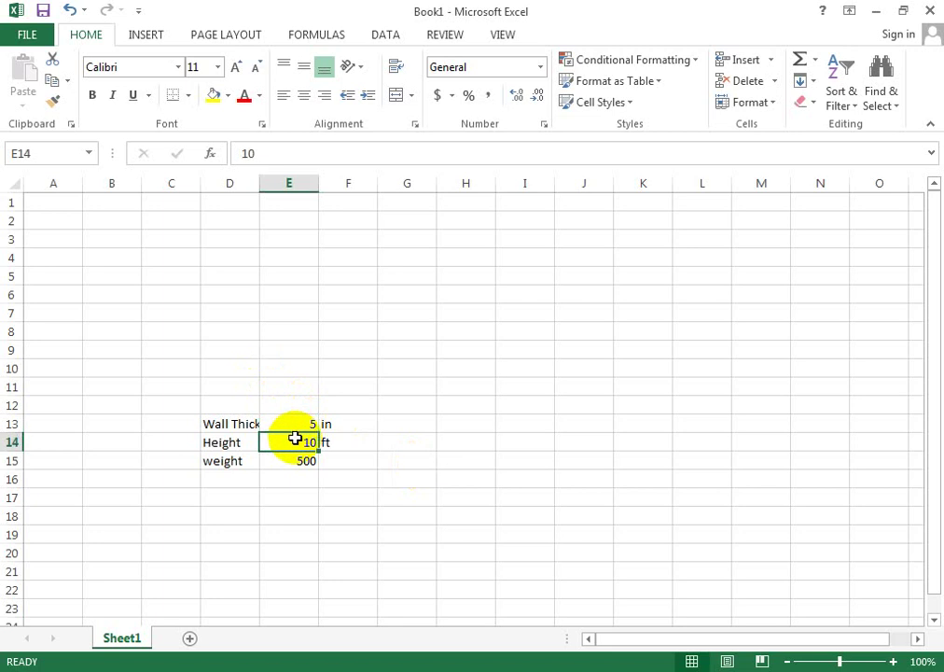
{"action": "type", "text": "4"}
{"action": "key", "text": "Return"}
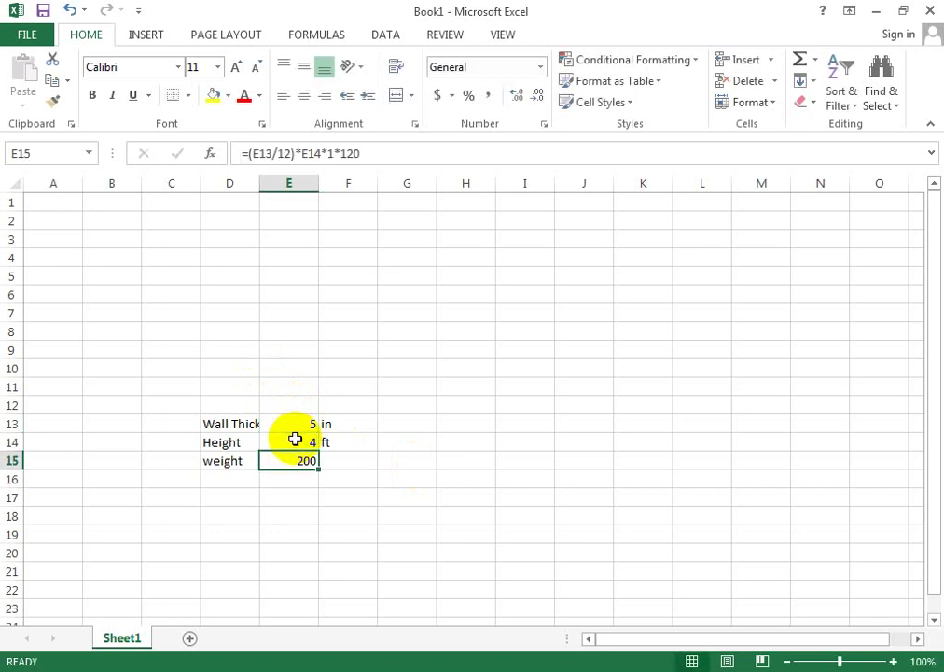
{"action": "left_click", "coordinate": [295, 440]}
{"action": "type", "text": "3"}
{"action": "key", "text": "Return"}
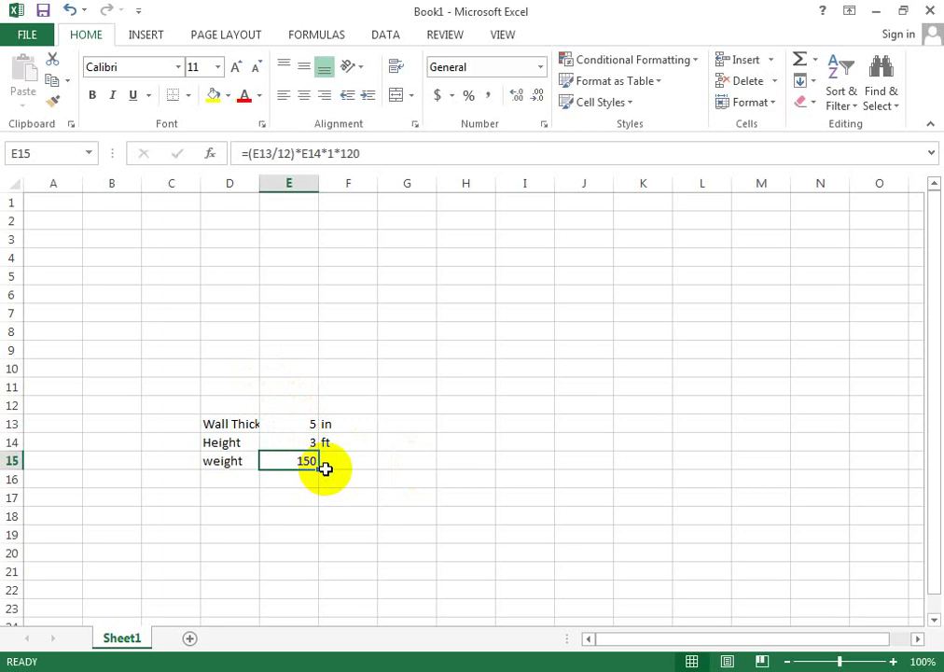
Test wall heights of 10 ft and 9.4 ft in E14 to recalculate the weight
{"action": "key", "text": "Up"}
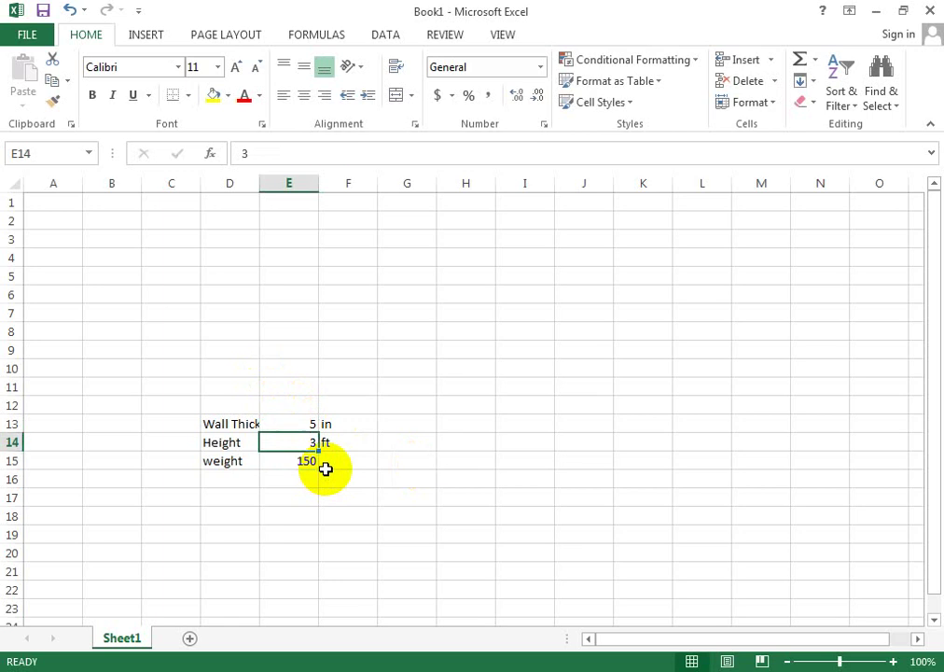
{"action": "type", "text": "10"}
{"action": "key", "text": "Return"}
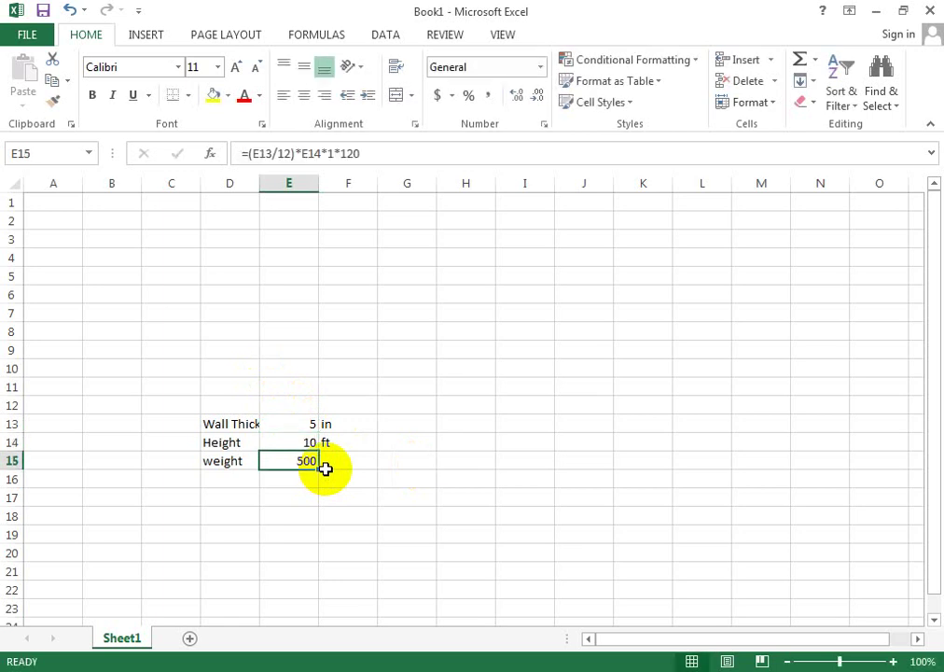
{"action": "key", "text": "Up"}
{"action": "type", "text": "9"}
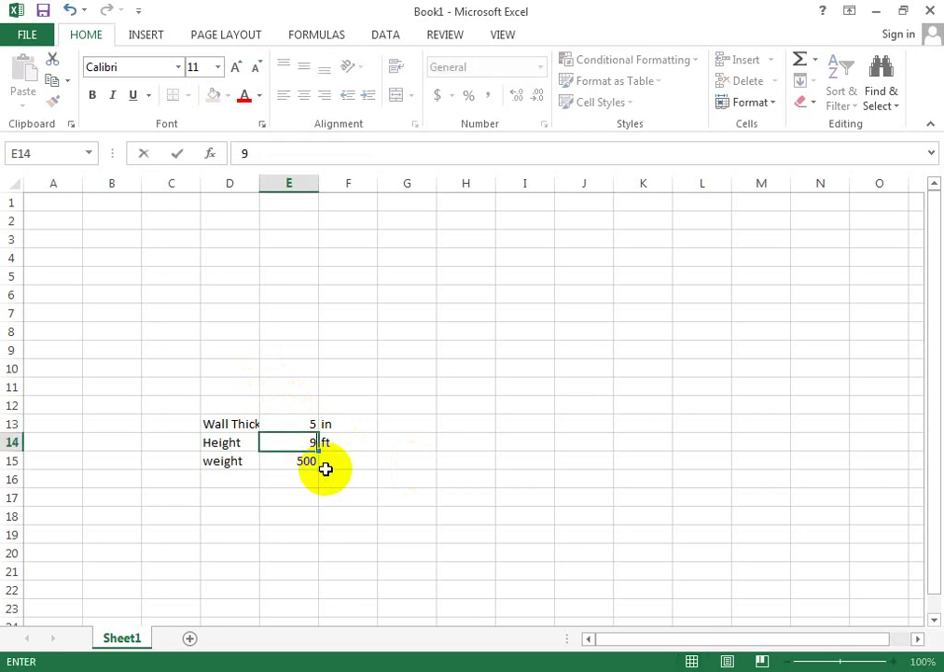
{"action": "key", "text": "Return"}
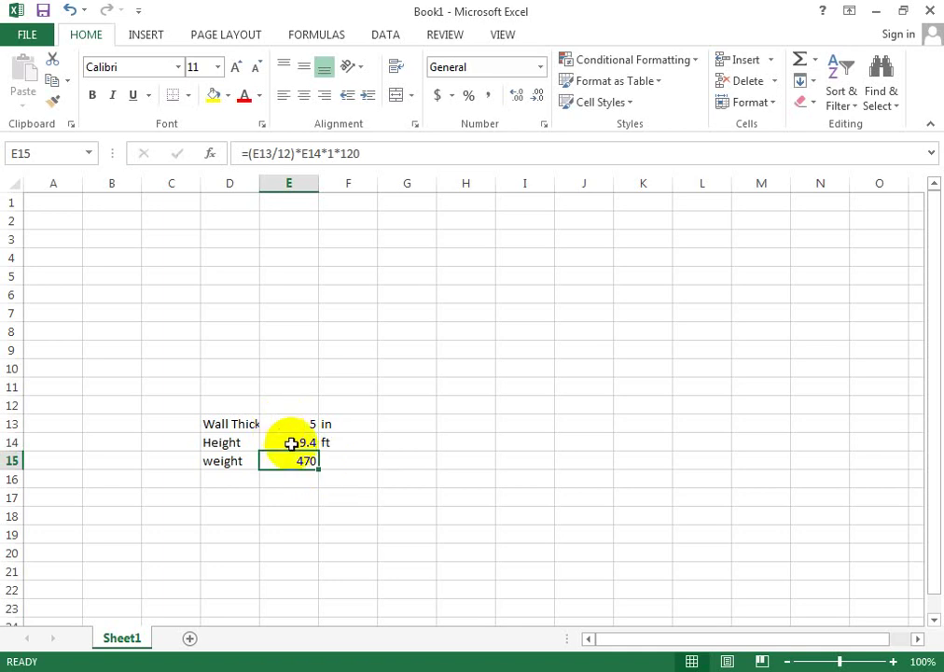
Set the wall height in E14 to 9.5 ft
{"action": "left_click", "coordinate": [296, 442]}
{"action": "type", "text": "9."}
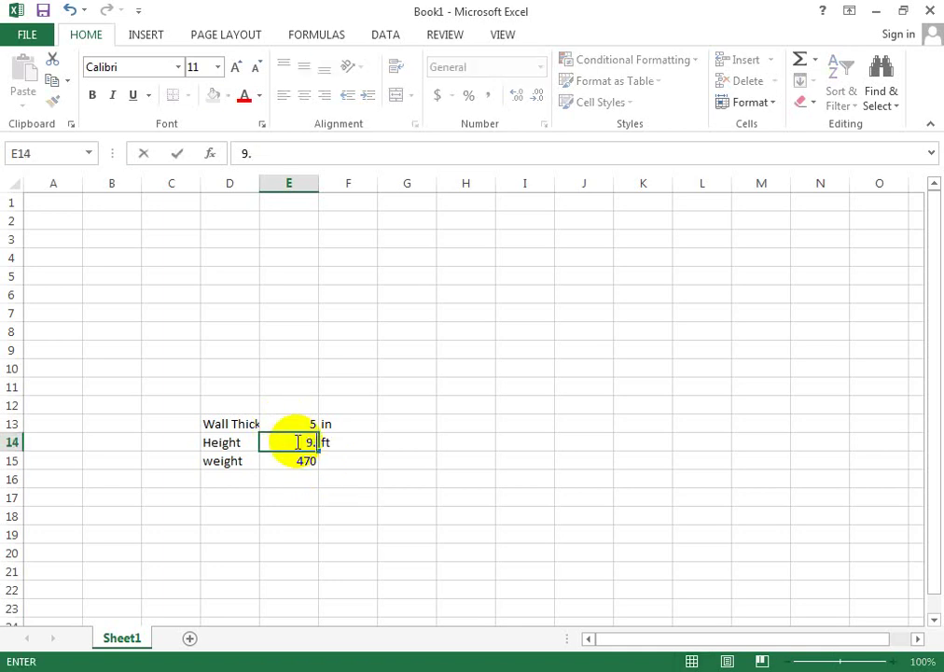
{"action": "key", "text": "Return"}
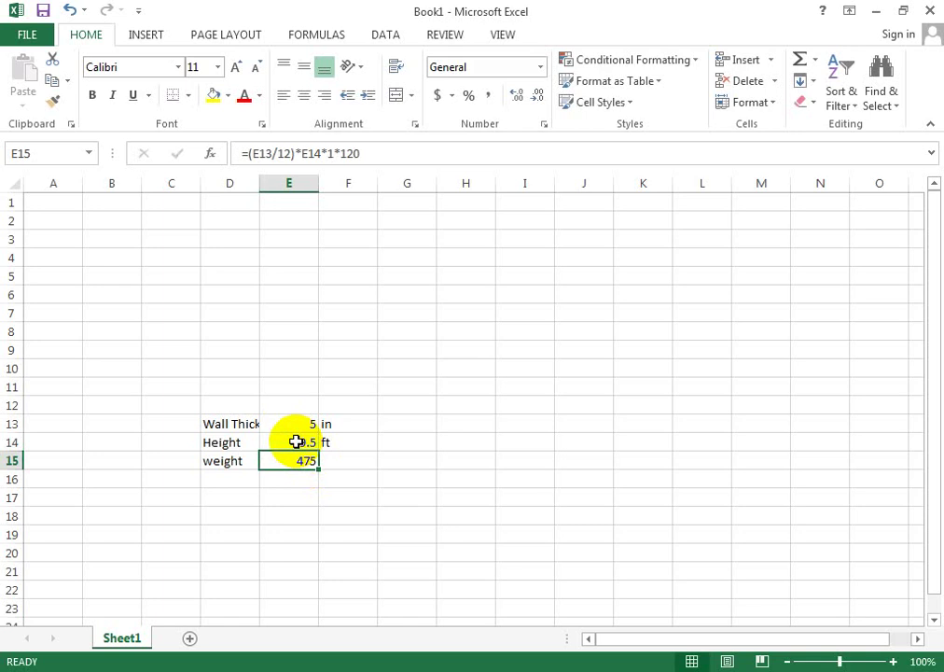
Recalculate the wall weight in Excel for heights of 9 ft and 3 ft in E14
{"action": "left_click", "coordinate": [296, 442]}
{"action": "type", "text": "9"}
{"action": "key", "text": "Return"}
{"action": "left_click", "coordinate": [295, 441]}
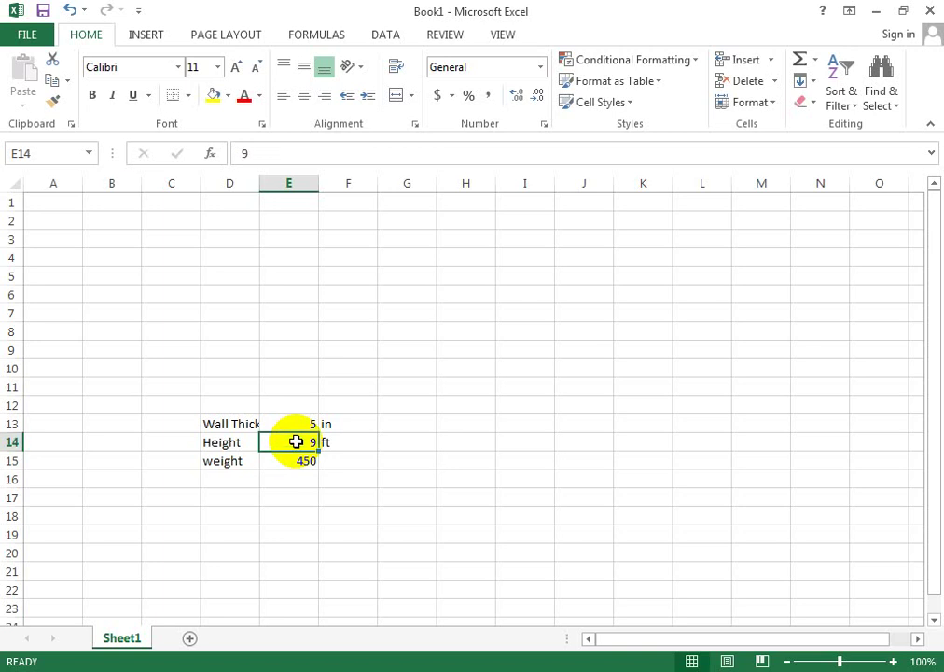
{"action": "type", "text": "3"}
{"action": "key", "text": "Return"}
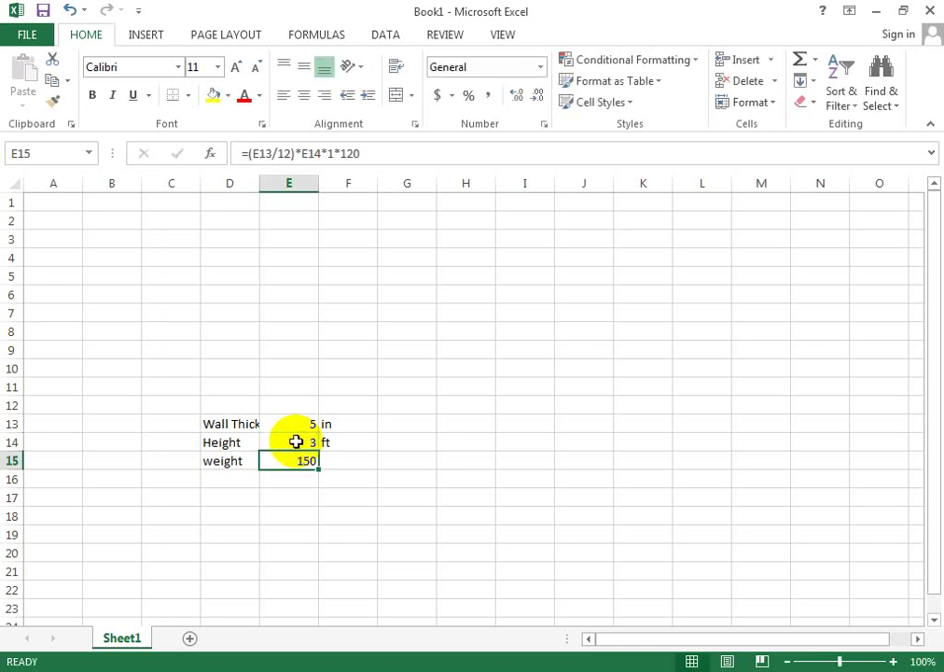
Switch to ETABS and deselect the objects on story level 10TH F from the selected beams
{"action": "left_click", "coordinate": [590, 669]}
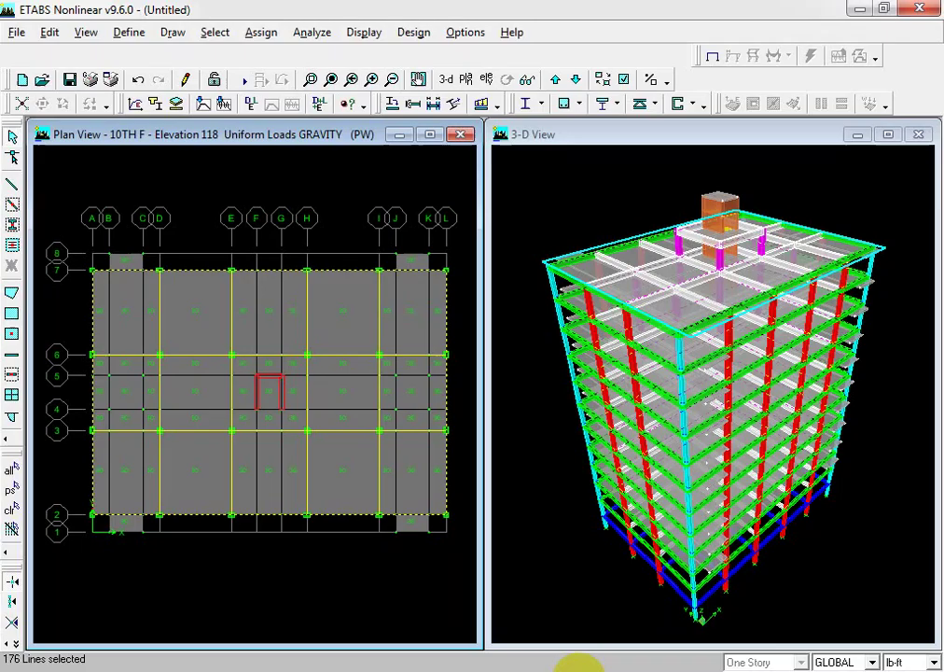
{"action": "left_click", "coordinate": [212, 32]}
{"action": "mouse_move", "coordinate": [369, 371]}
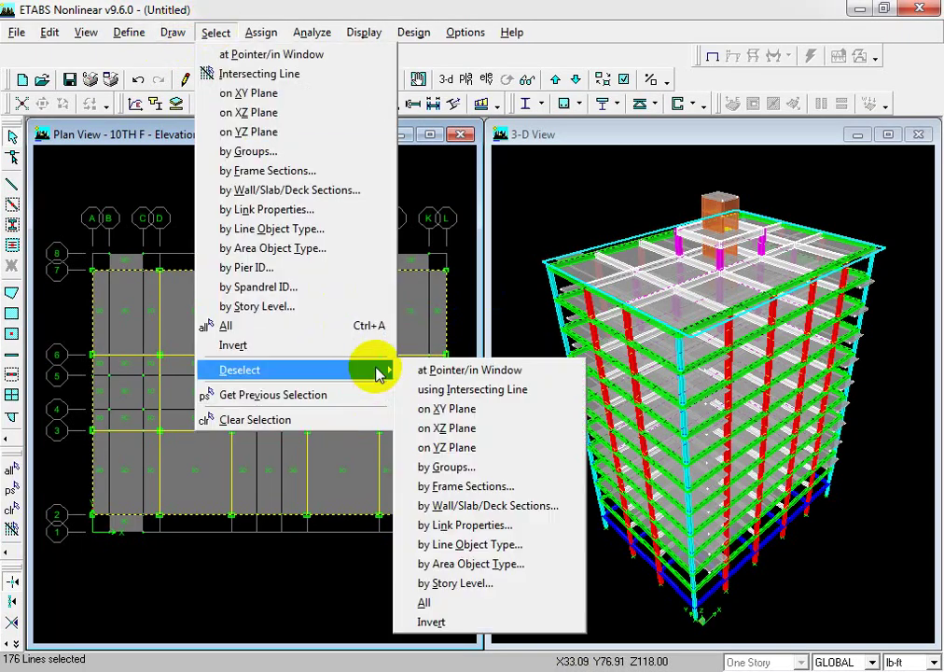
{"action": "left_click", "coordinate": [490, 584]}
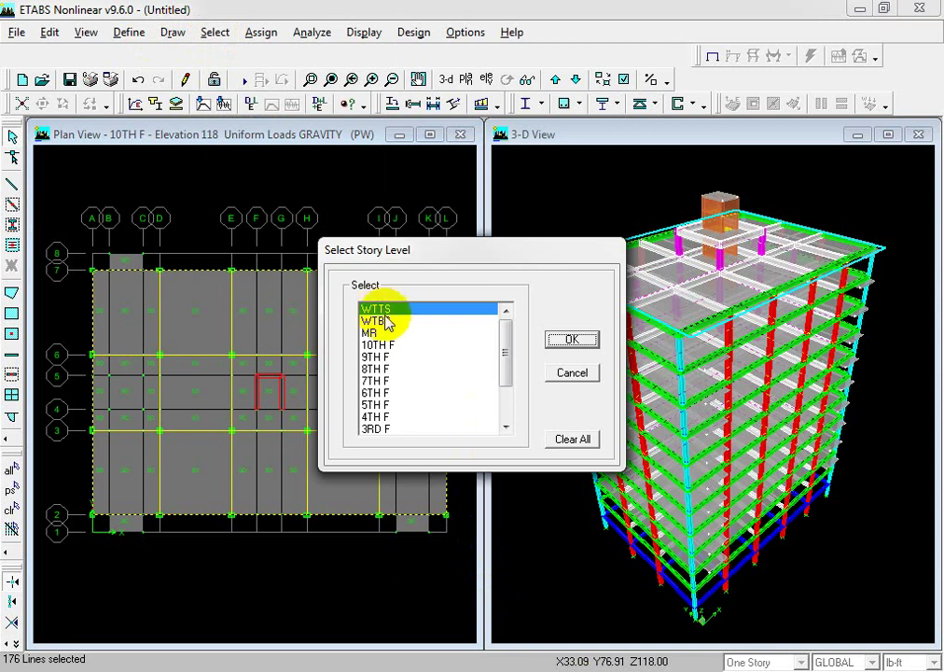
{"action": "left_click", "coordinate": [380, 344]}
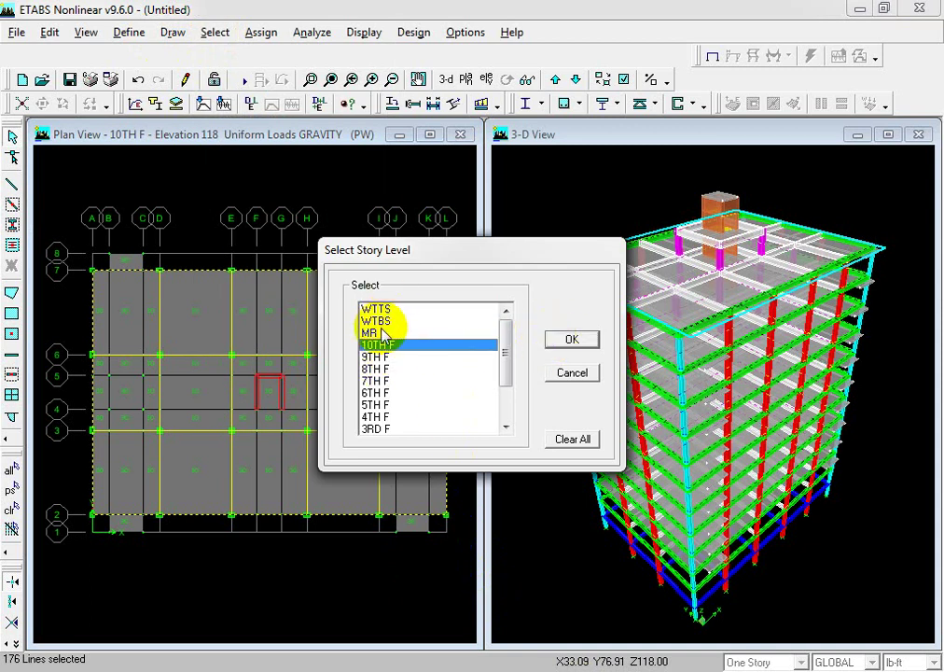
{"action": "left_click", "coordinate": [568, 341]}
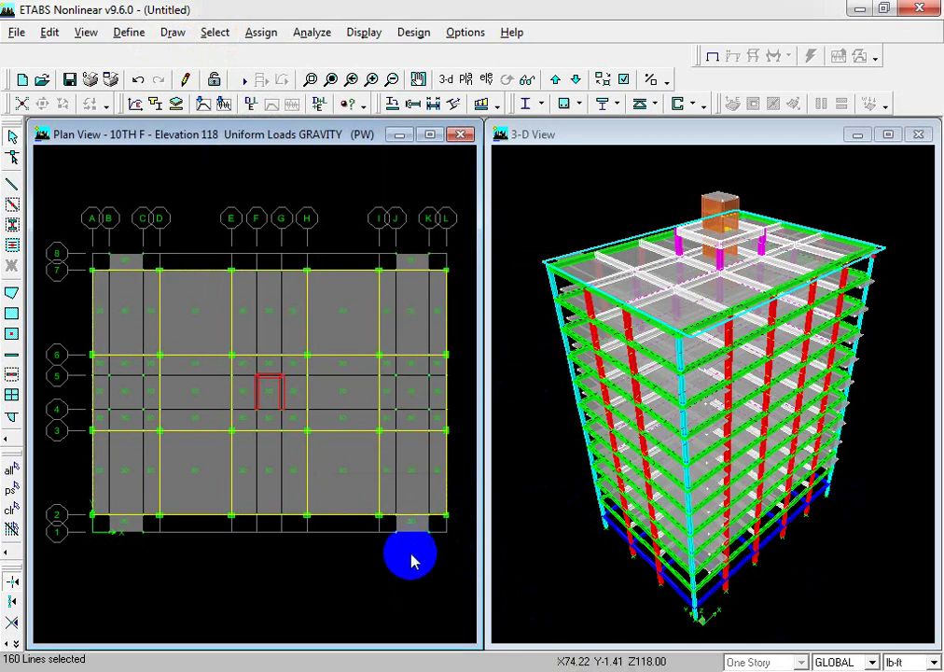
{"action": "middle_click_drag", "start_coordinate": [374, 576], "coordinate": [365, 584]}
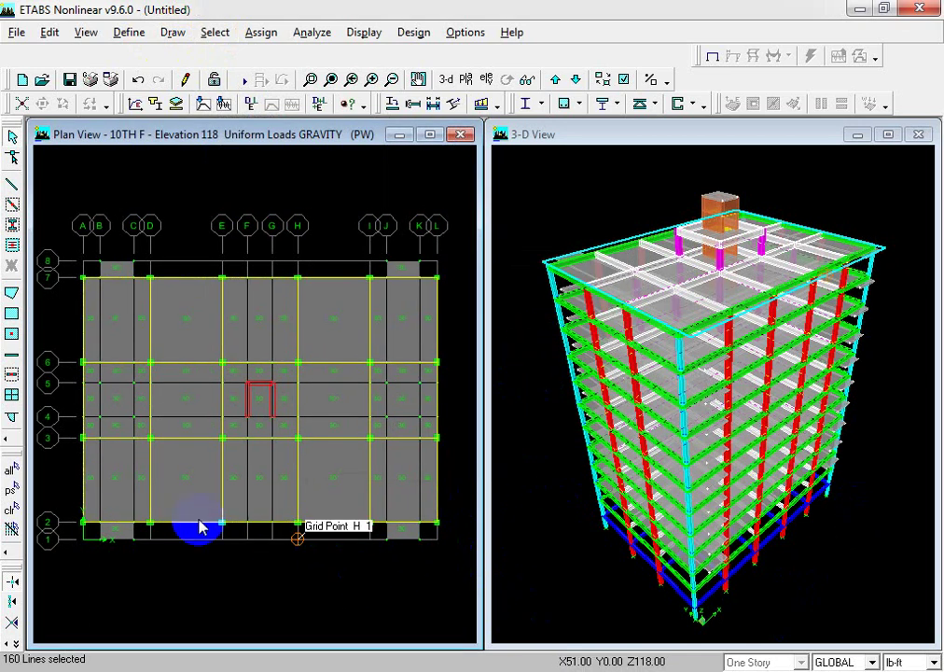
Assign a uniform distributed gravity load of 450 in lb-ft units to the selected beams for load case PW, replacing existing loads
{"action": "left_click", "coordinate": [255, 33]}
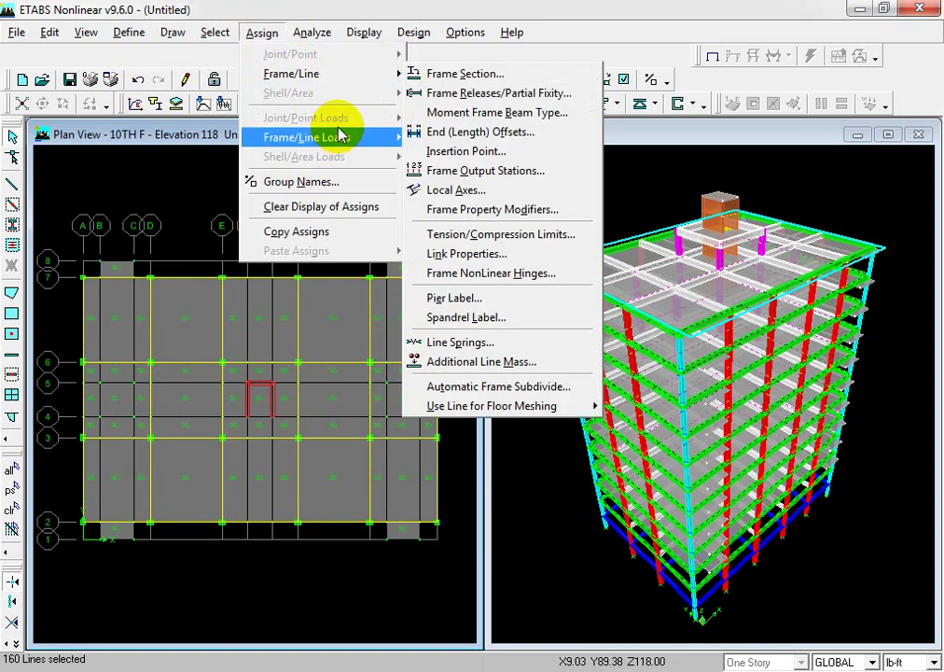
{"action": "mouse_move", "coordinate": [338, 136]}
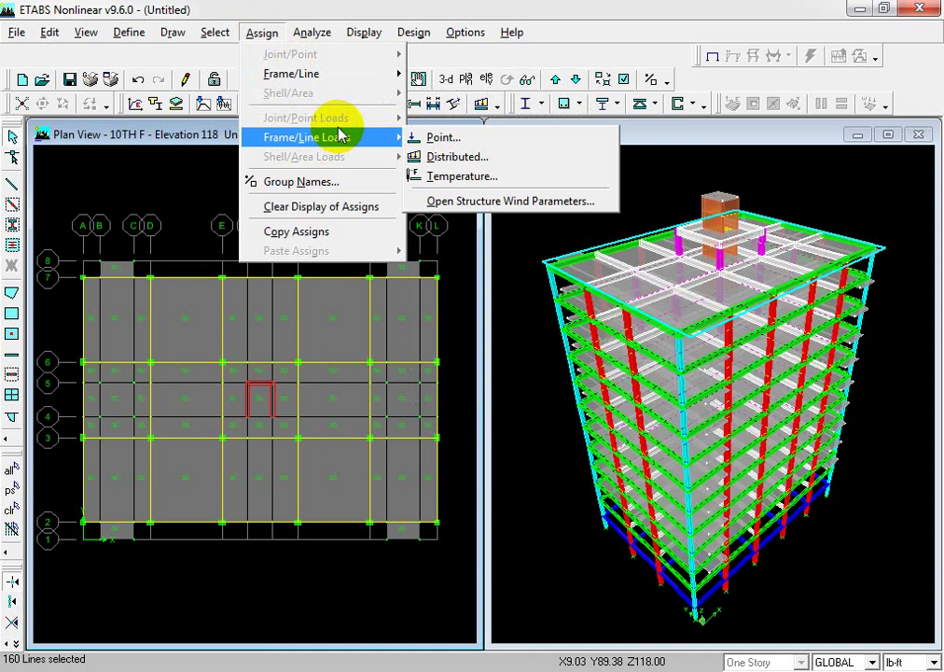
{"action": "left_click", "coordinate": [448, 162]}
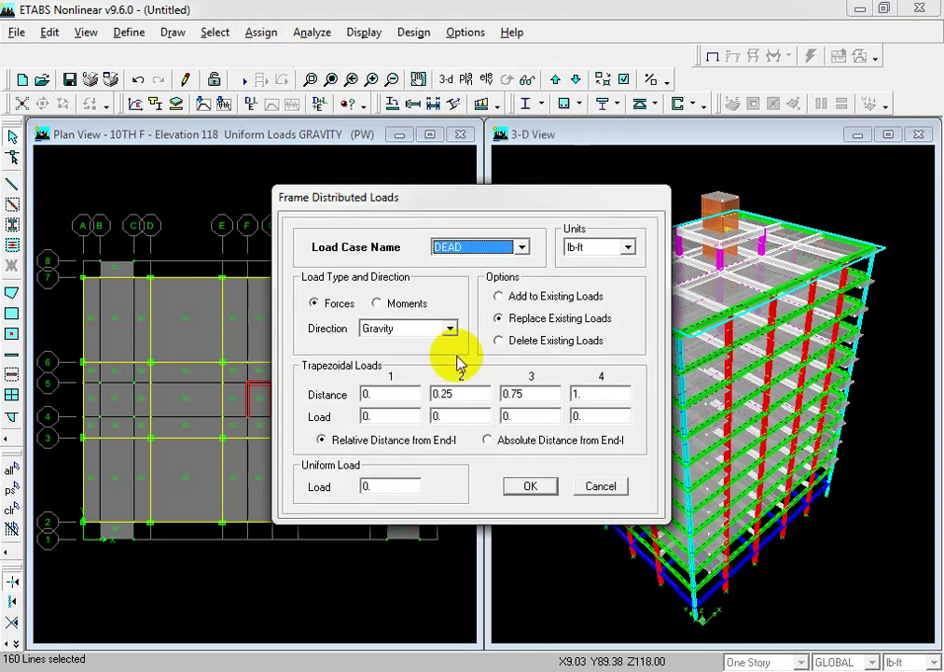
{"action": "left_click", "coordinate": [477, 248]}
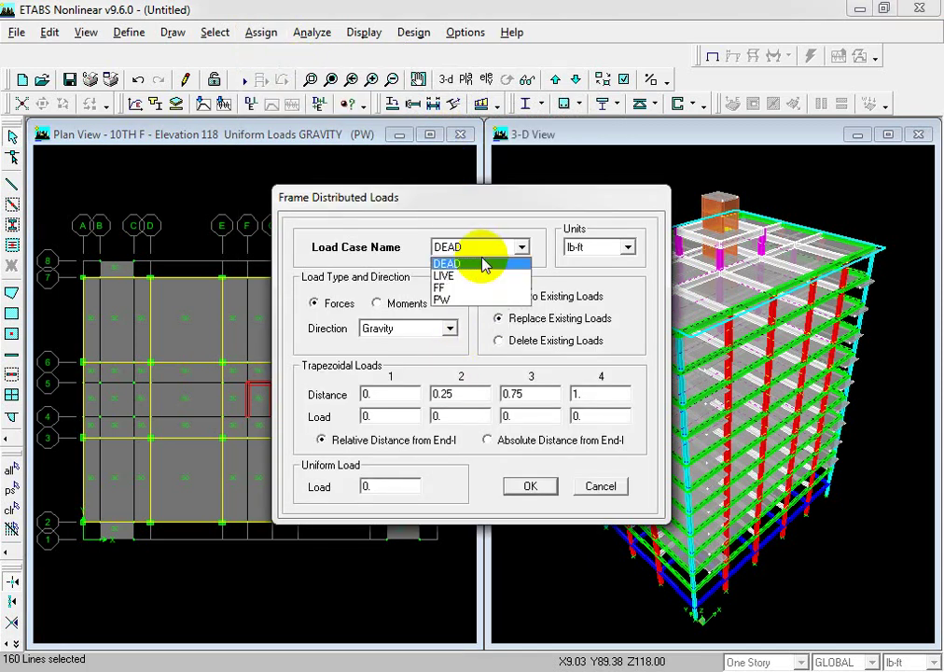
{"action": "left_click", "coordinate": [444, 300]}
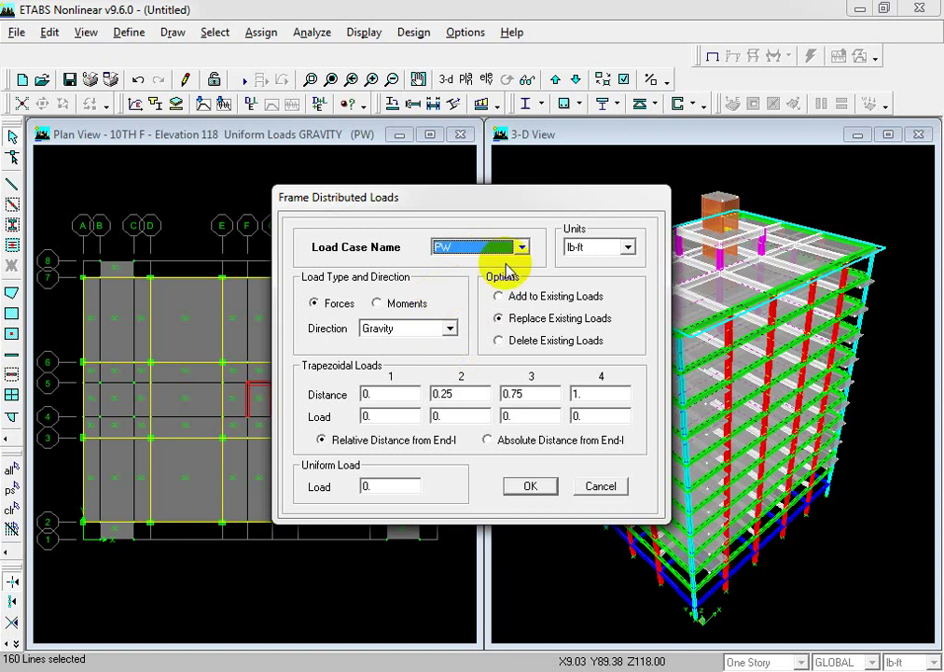
{"action": "left_click", "coordinate": [603, 247]}
{"action": "left_click", "coordinate": [578, 264]}
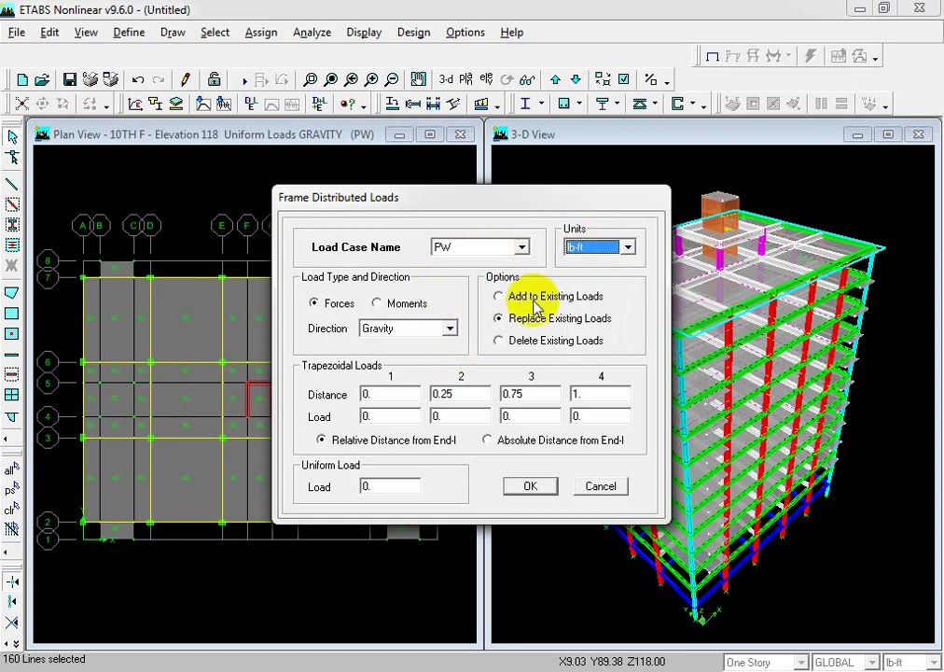
{"action": "double_click", "coordinate": [386, 486]}
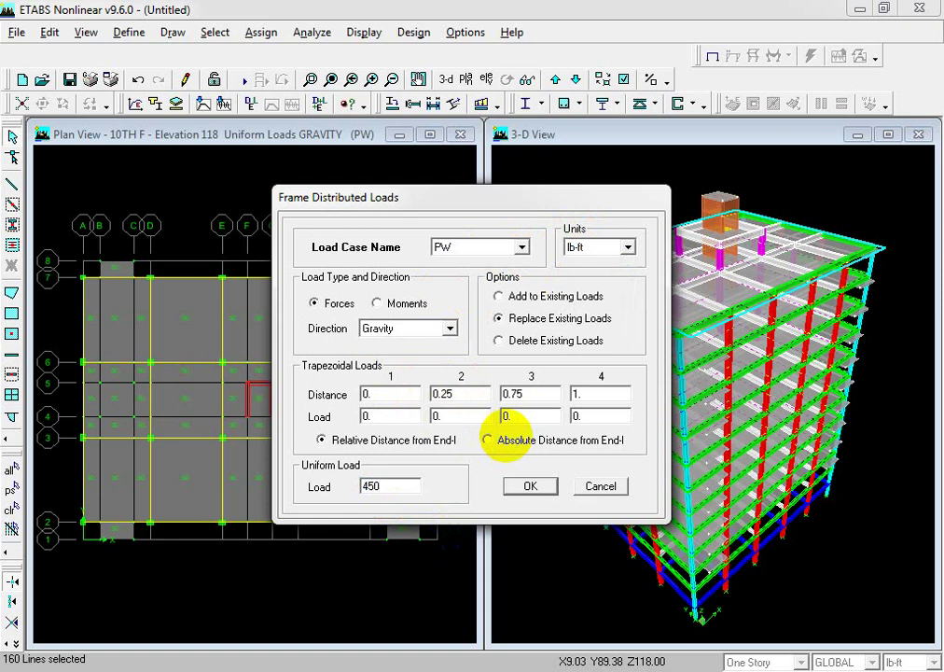
{"action": "key", "text": "Return"}
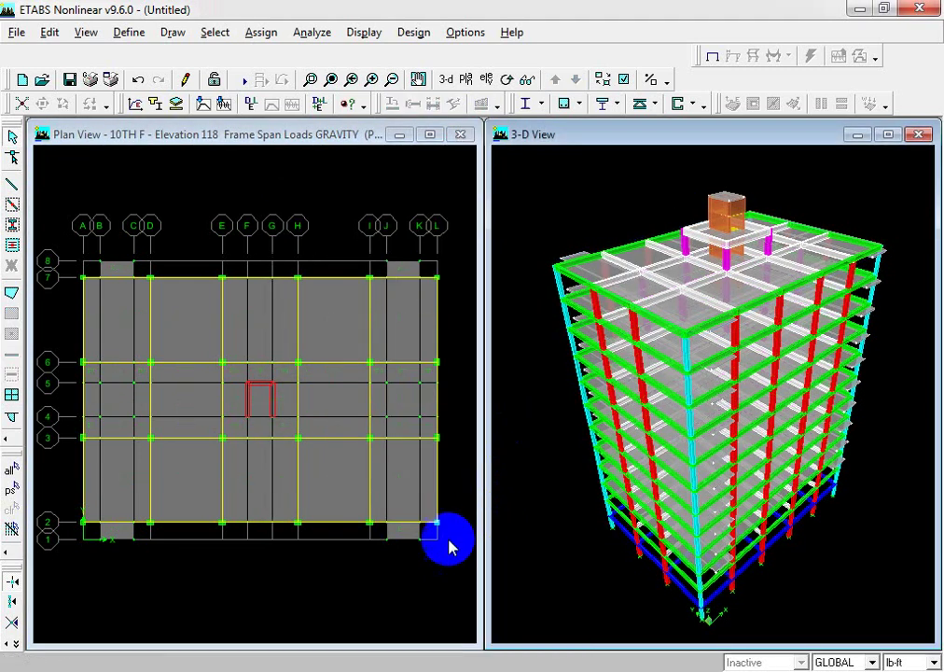
Show elevation 2 and examine the PW frame span loads along the building's height
{"action": "scroll", "coordinate": [396, 555], "scroll_direction": "up", "scroll_amount": 1}
{"action": "middle_click_drag", "start_coordinate": [390, 575], "coordinate": [393, 576]}
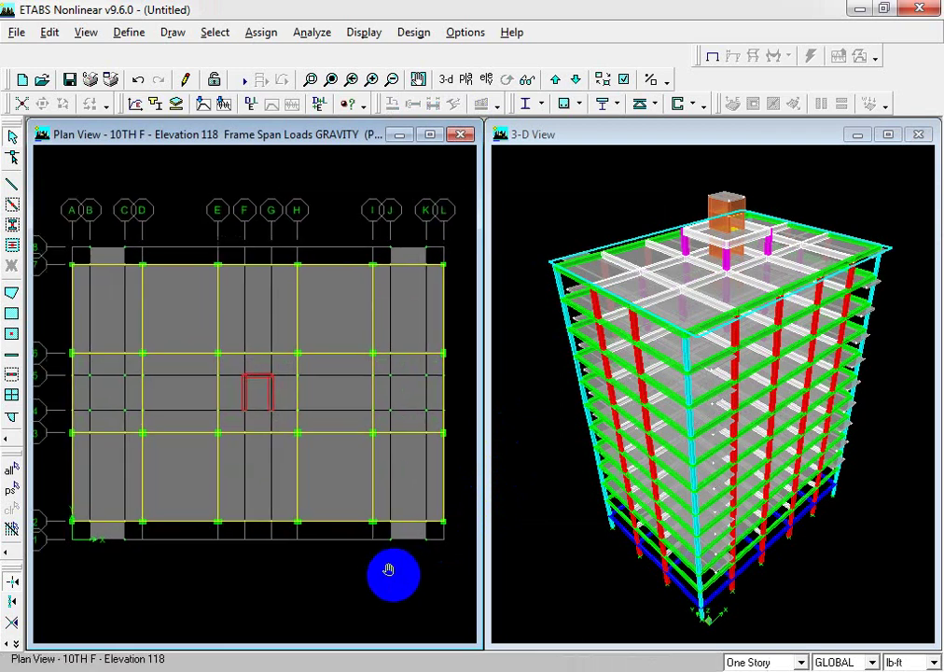
{"action": "scroll", "coordinate": [294, 574], "scroll_direction": "down", "scroll_amount": 1}
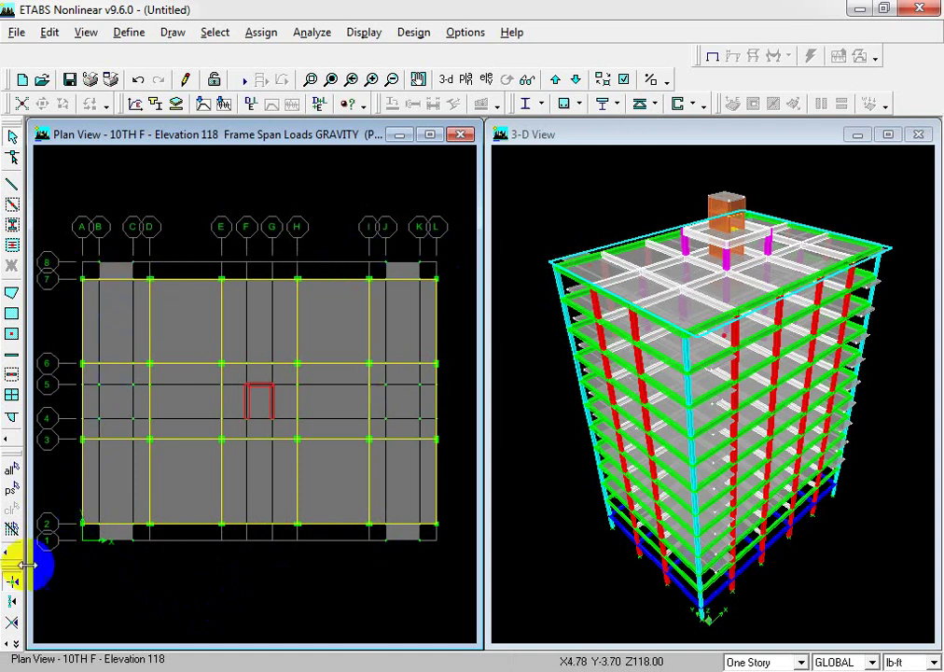
{"action": "left_click", "coordinate": [486, 80]}
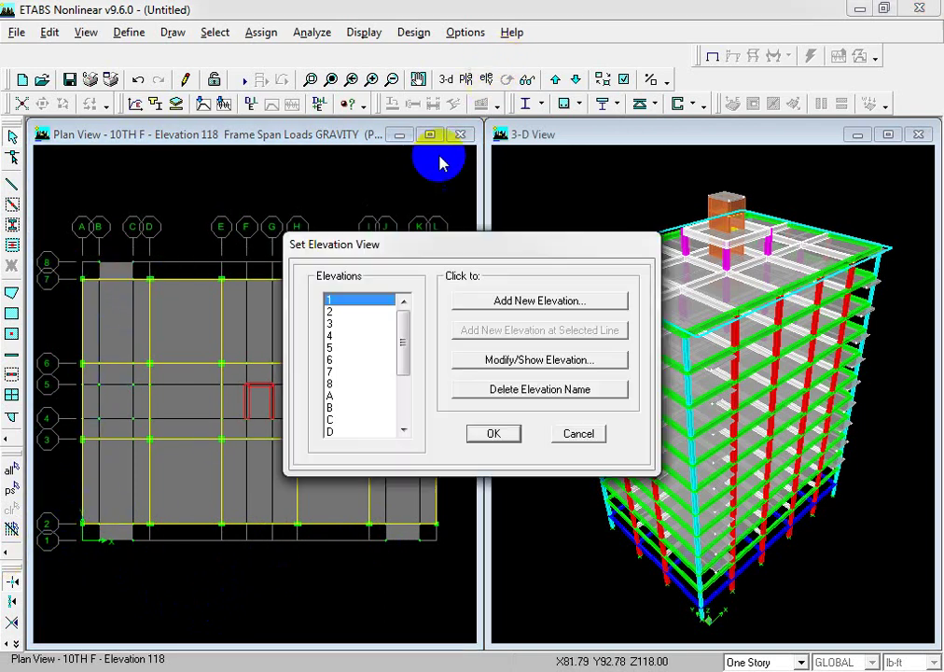
{"action": "left_click", "coordinate": [347, 311]}
{"action": "left_click", "coordinate": [492, 433]}
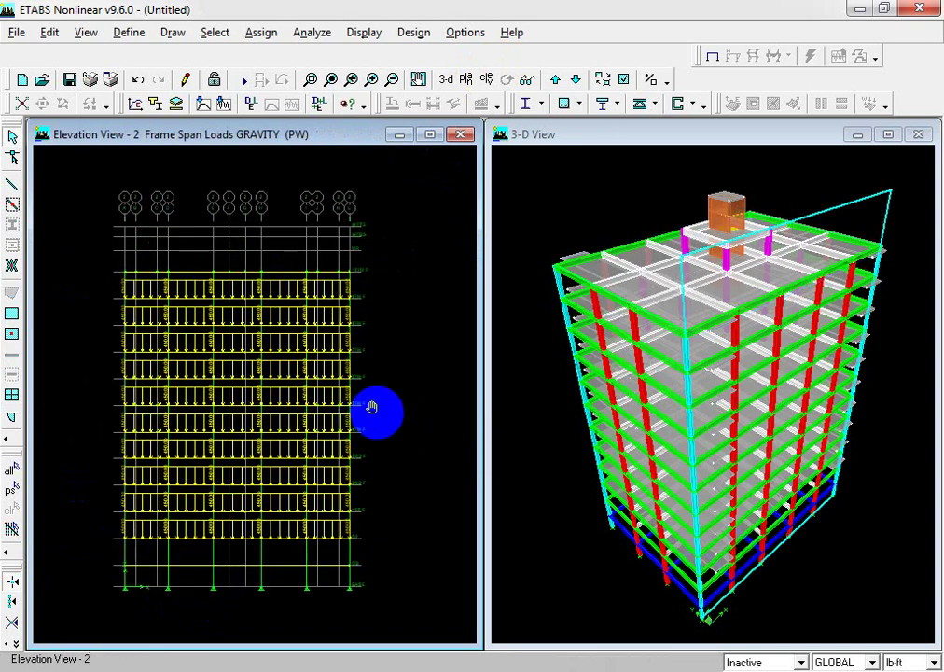
{"action": "scroll", "coordinate": [355, 414], "scroll_direction": "up", "scroll_amount": 1}
{"action": "middle_click_drag", "start_coordinate": [281, 376], "coordinate": [298, 428]}
{"action": "mouse_move", "coordinate": [430, 482]}
{"action": "middle_mouse_down"}
{"action": "mouse_move", "coordinate": [440, 464]}
{"action": "mouse_move", "coordinate": [431, 457]}
{"action": "middle_mouse_up"}
{"action": "scroll", "coordinate": [422, 439], "scroll_direction": "up", "scroll_amount": 1}
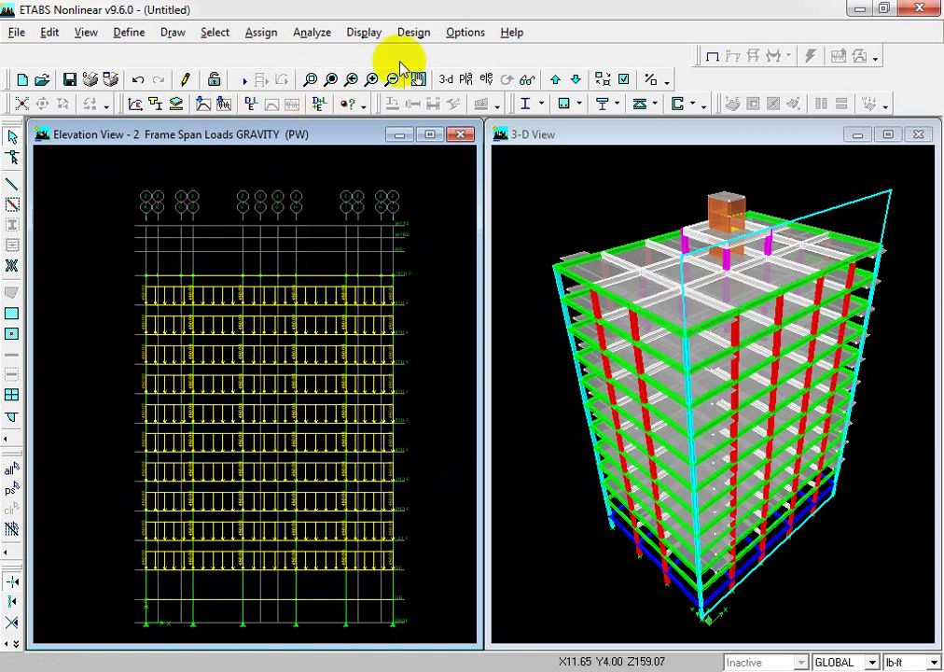
Return to the plan view of level 10TH F
{"action": "left_click", "coordinate": [465, 80]}
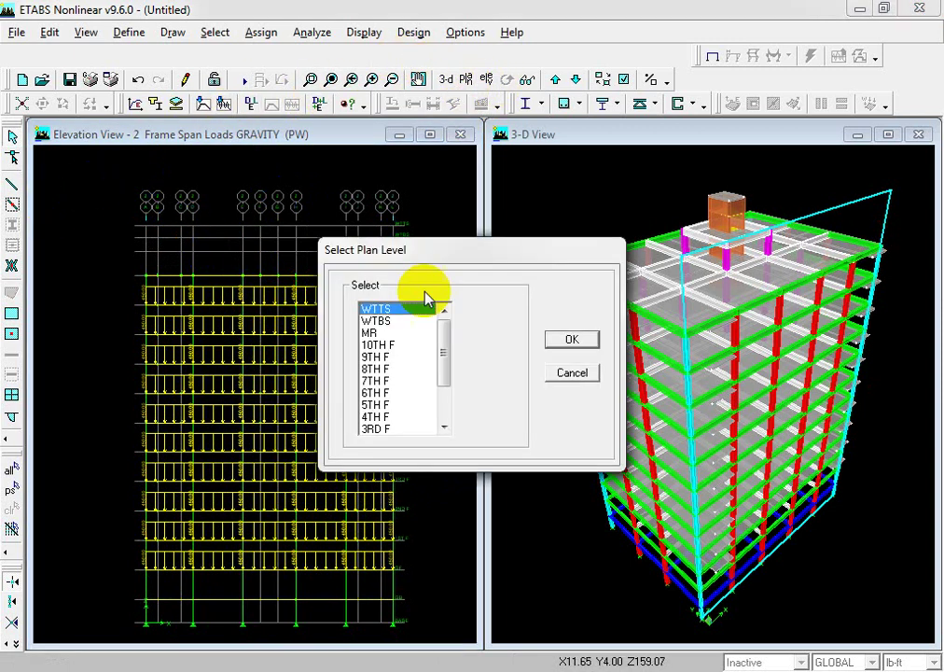
{"action": "left_click", "coordinate": [377, 345]}
{"action": "left_click", "coordinate": [571, 338]}
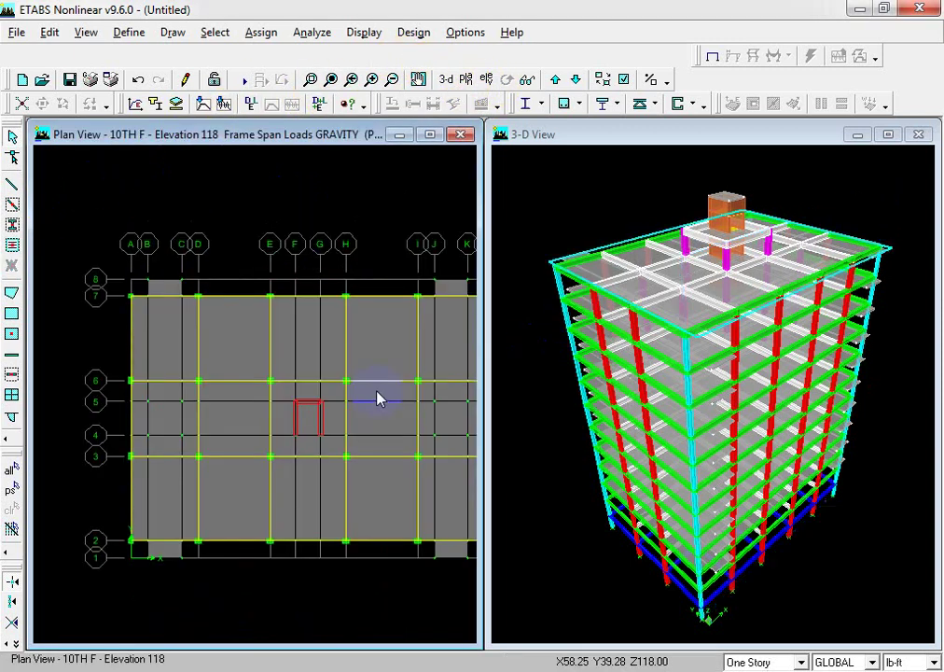
{"action": "left_click", "coordinate": [215, 34]}
{"action": "left_click", "coordinate": [300, 396]}
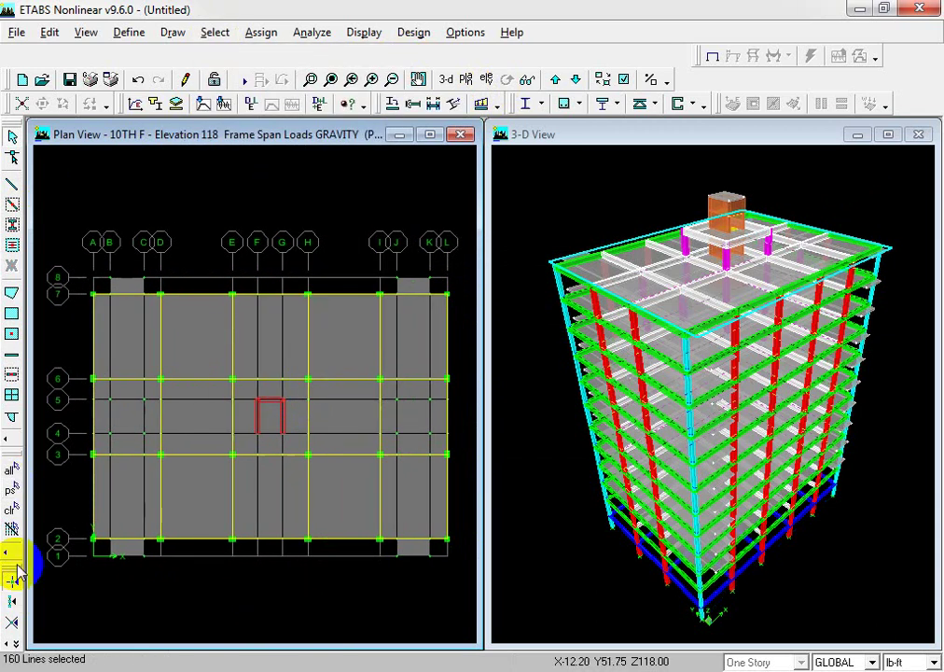
{"action": "left_click", "coordinate": [11, 508]}
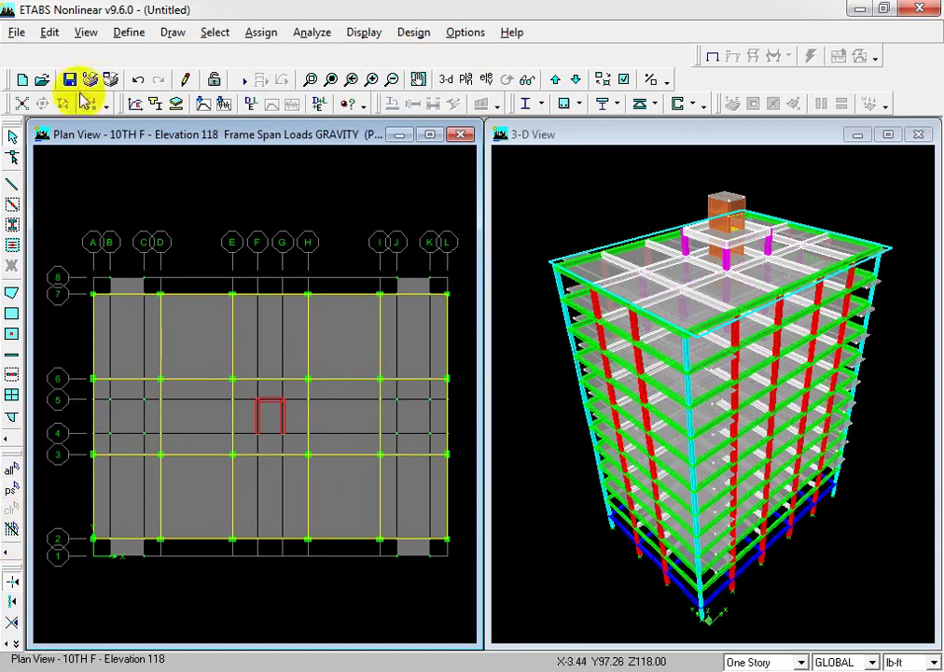
{"action": "left_click", "coordinate": [216, 33]}
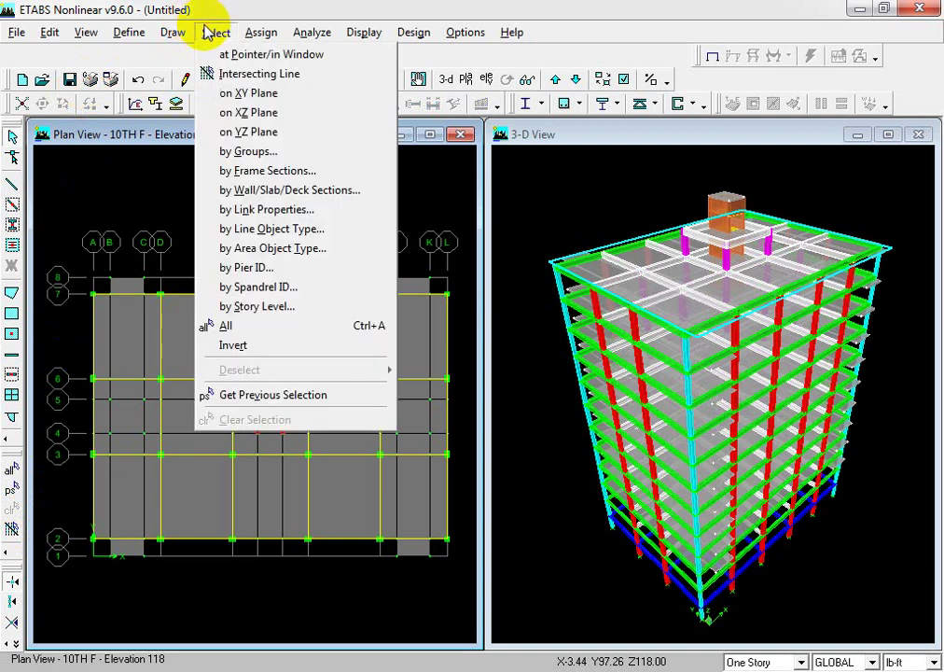
{"action": "left_click", "coordinate": [310, 172]}
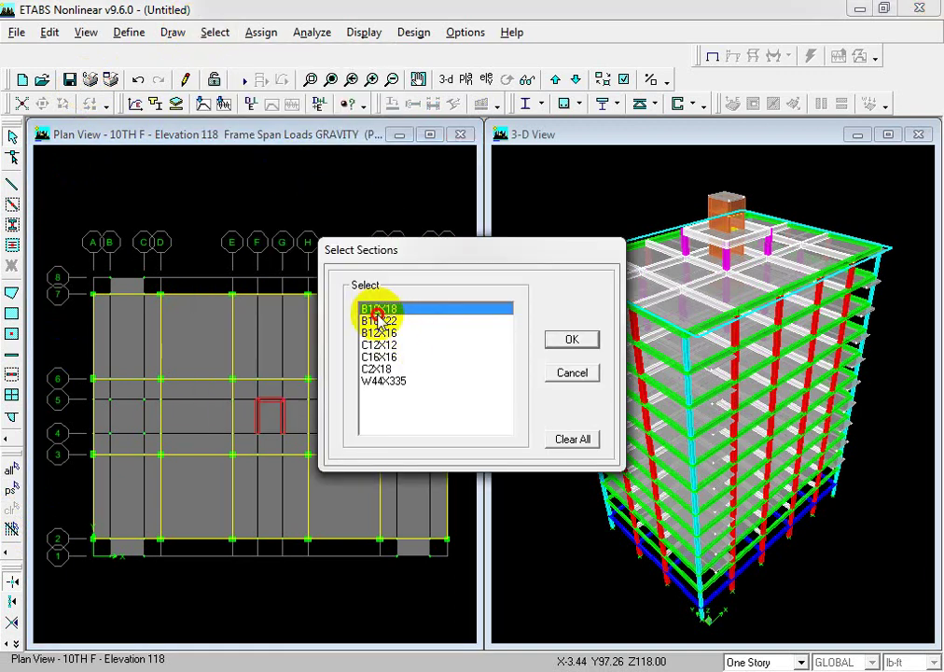
{"action": "mouse_move", "coordinate": [371, 311]}
{"action": "left_mouse_down"}
{"action": "mouse_move", "coordinate": [378, 333]}
{"action": "mouse_move", "coordinate": [371, 321]}
{"action": "left_mouse_up"}
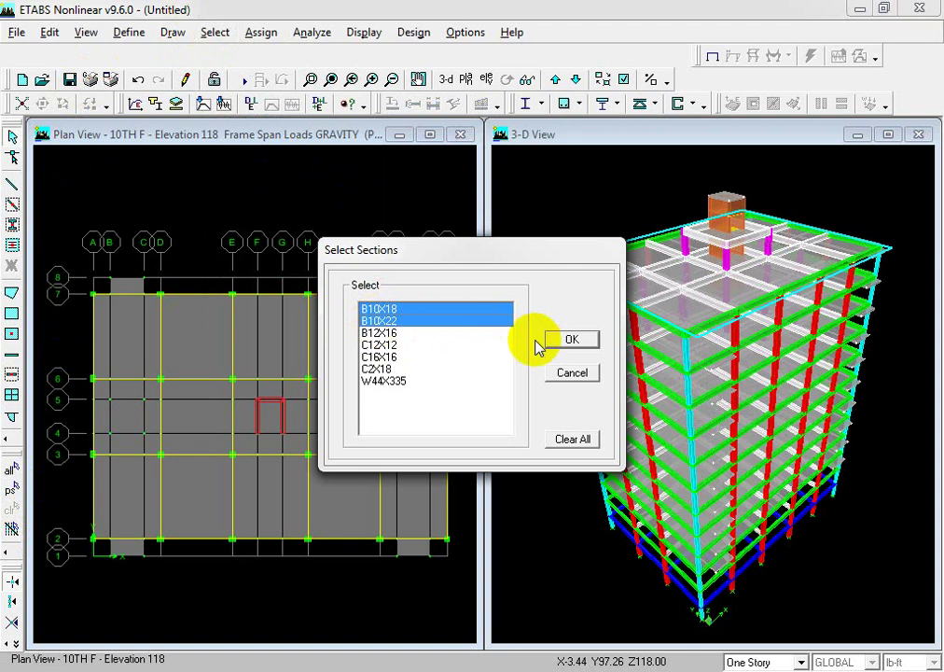
{"action": "left_click", "coordinate": [569, 338]}
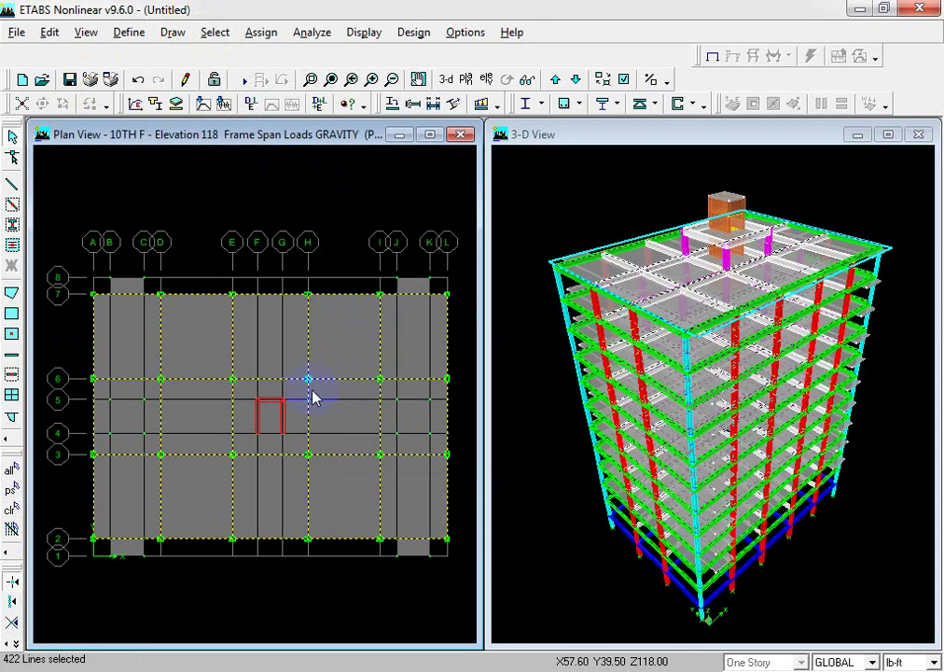
{"action": "left_click", "coordinate": [10, 508]}
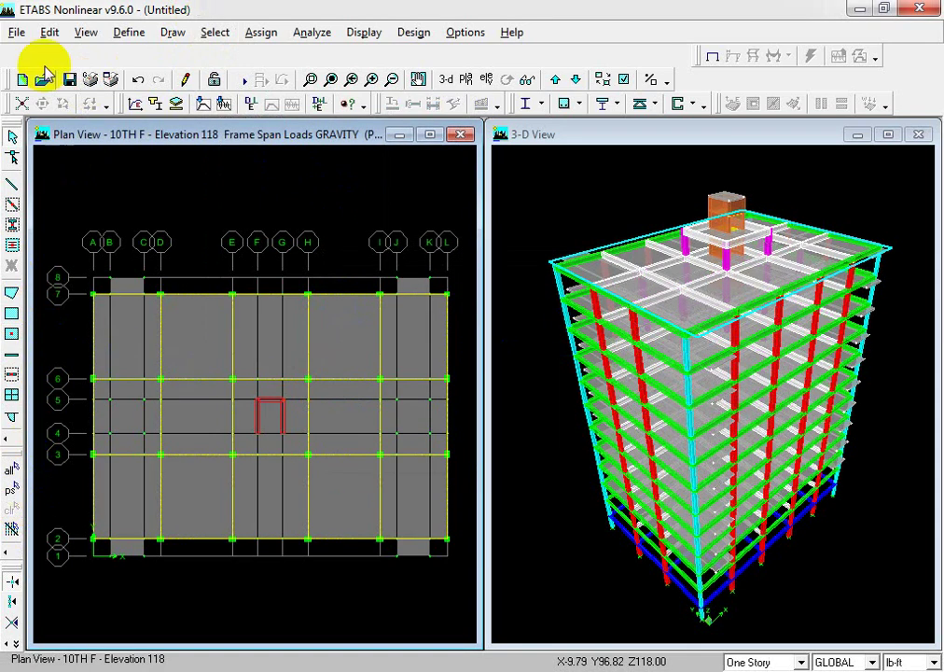
Select all B10X18 frame sections and deselect the objects on every story level from 9TH F down to BASE
{"action": "left_click", "coordinate": [222, 37]}
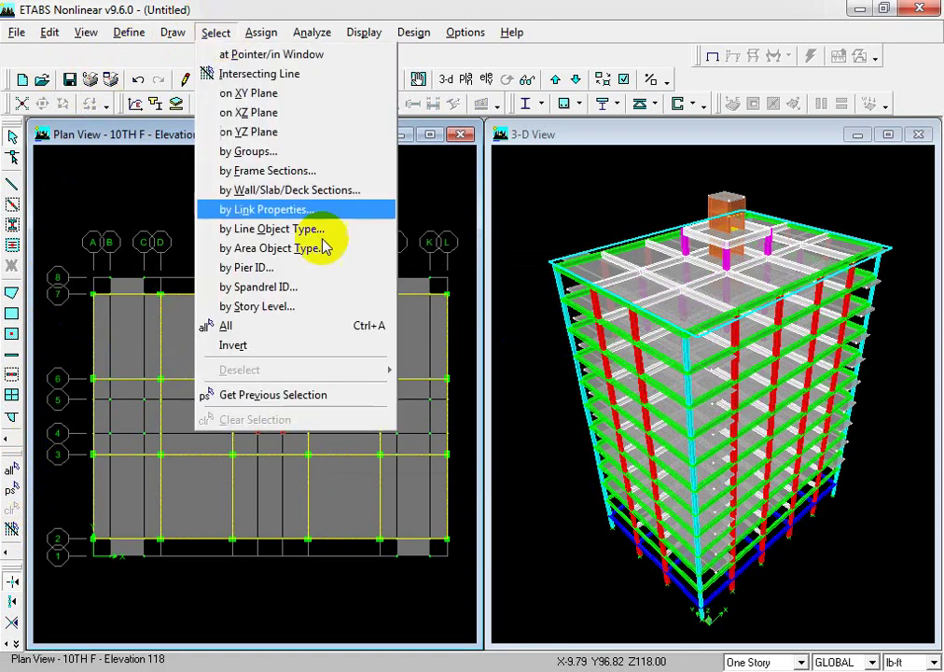
{"action": "left_click", "coordinate": [303, 170]}
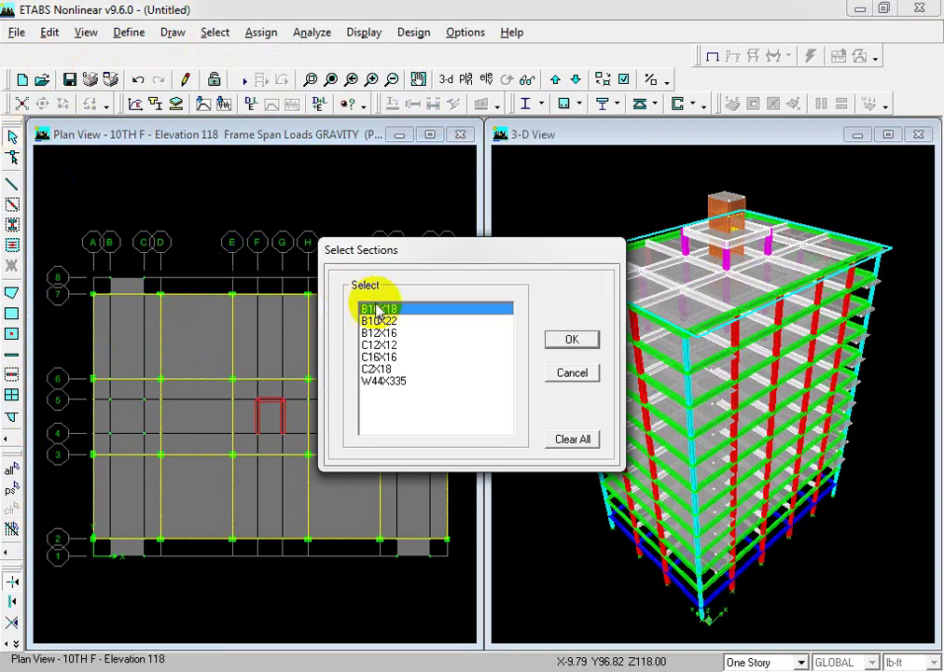
{"action": "left_click", "coordinate": [570, 339]}
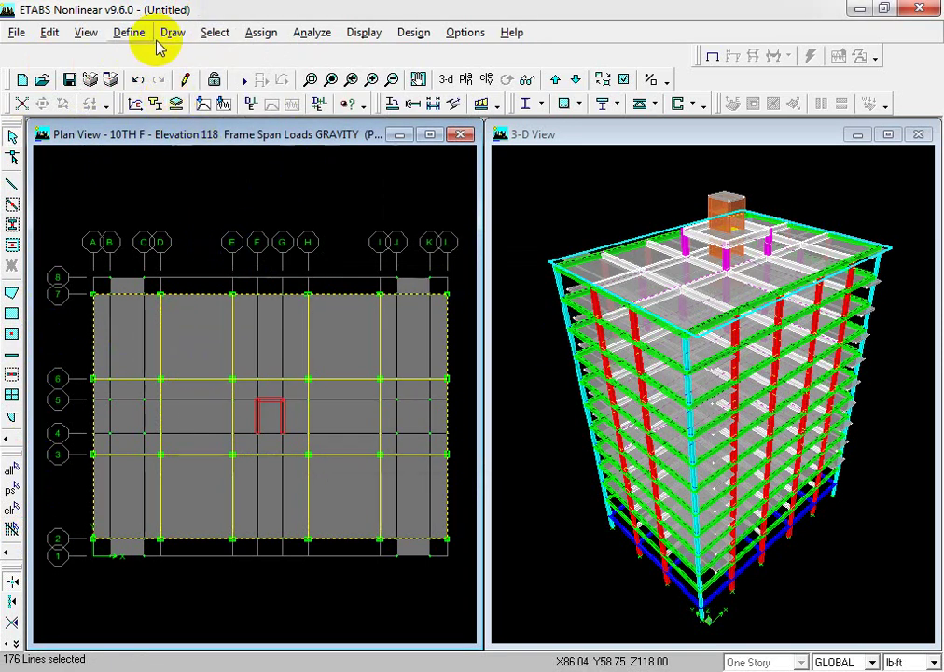
{"action": "left_click", "coordinate": [223, 44]}
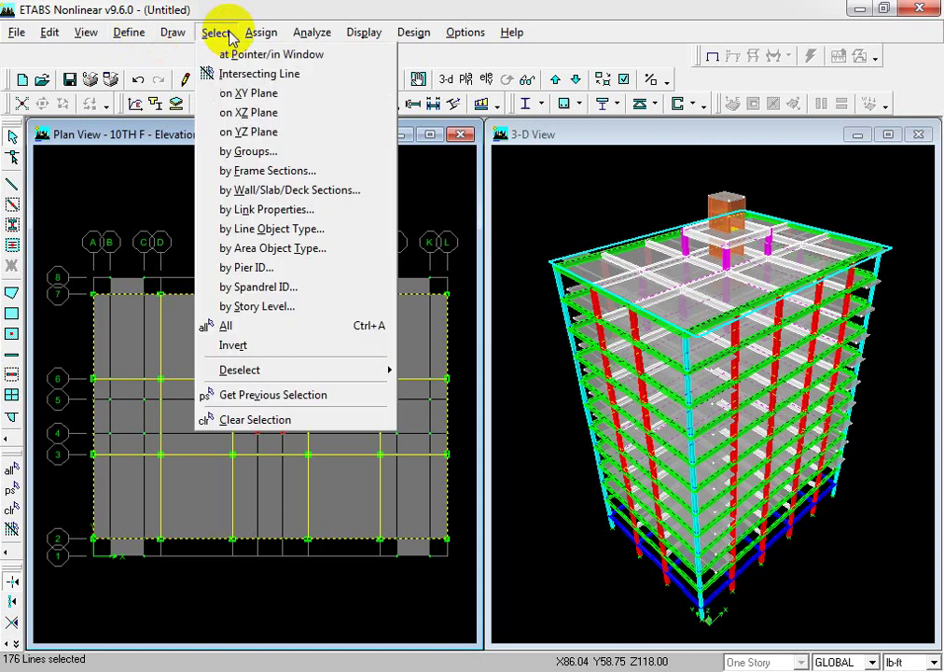
{"action": "mouse_move", "coordinate": [287, 371]}
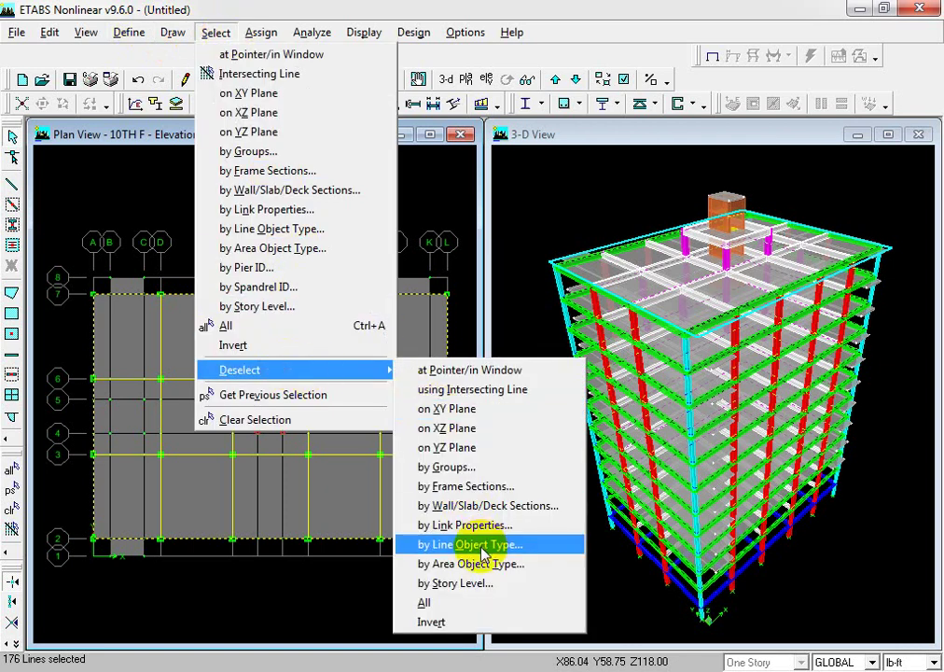
{"action": "left_click", "coordinate": [464, 585]}
{"action": "left_click_drag", "start_coordinate": [375, 358], "coordinate": [400, 528]}
{"action": "left_click", "coordinate": [571, 339]}
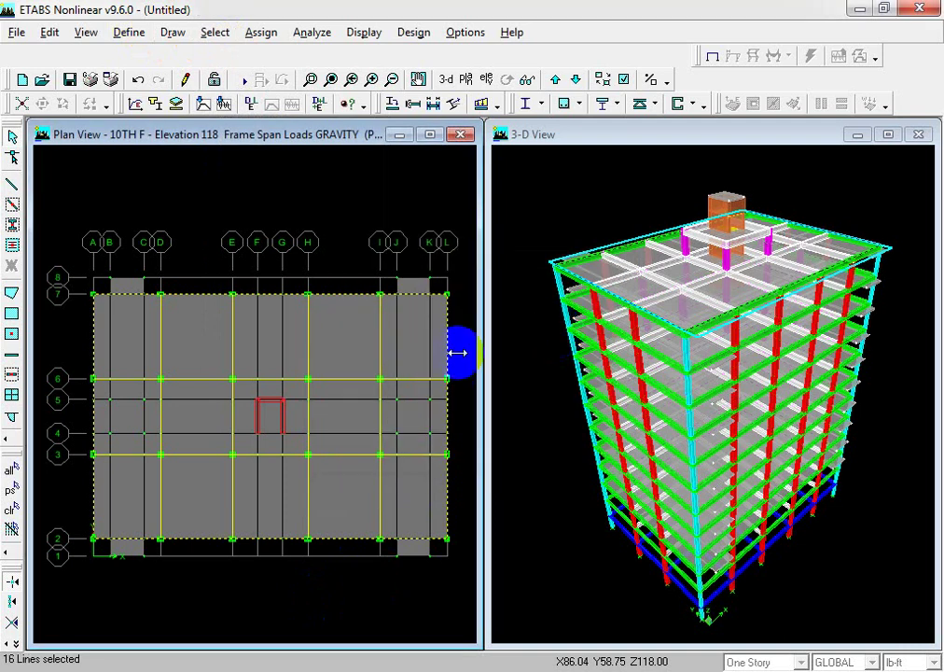
Assign a uniform distributed gravity load of 150 in lb-ft units to the selected beams for load case PW, replacing existing loads
{"action": "left_click", "coordinate": [258, 35]}
{"action": "left_click", "coordinate": [371, 144]}
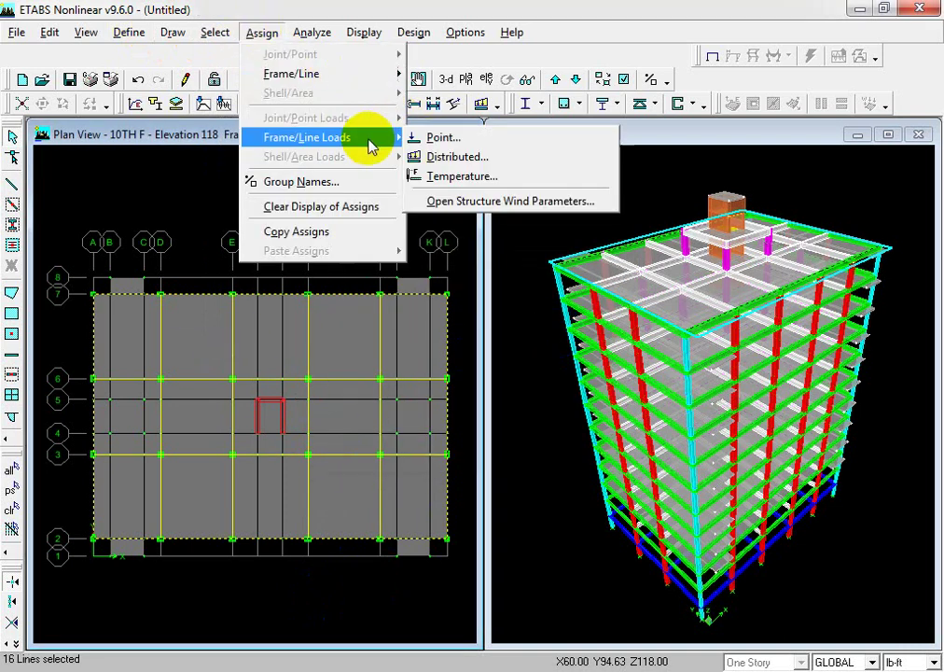
{"action": "left_click", "coordinate": [459, 158]}
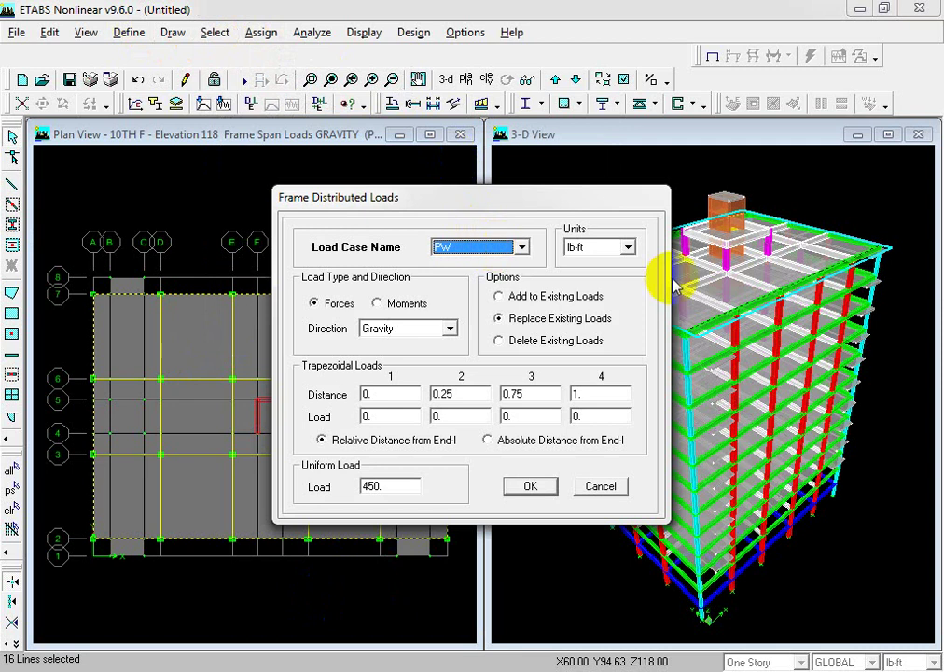
{"action": "double_click", "coordinate": [411, 486]}
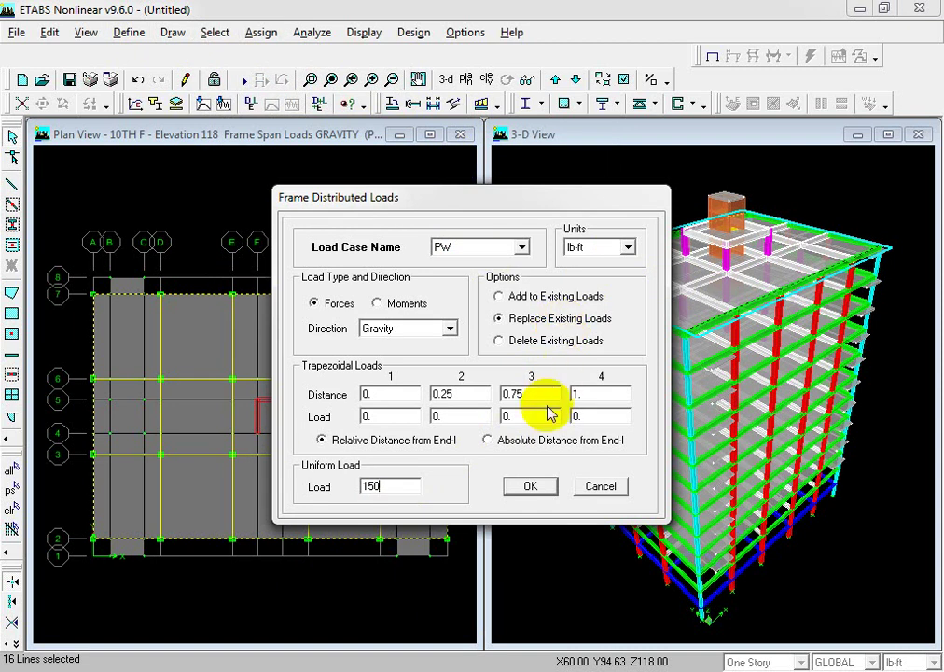
{"action": "left_click", "coordinate": [523, 490]}
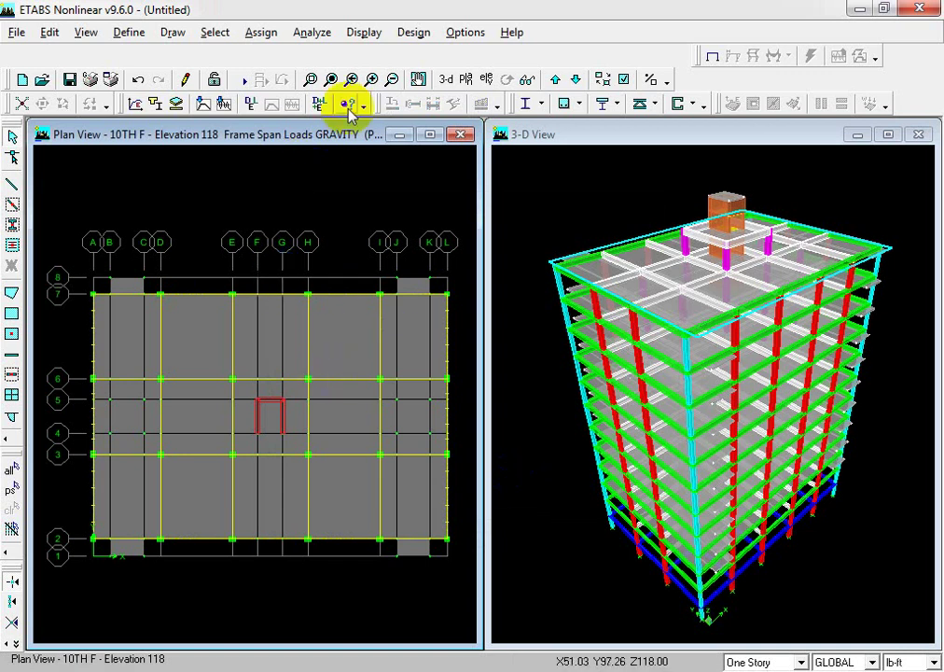
Examine the PW frame span loads in elevation 2 and return to the plan view of level 10TH F
{"action": "left_click", "coordinate": [480, 80]}
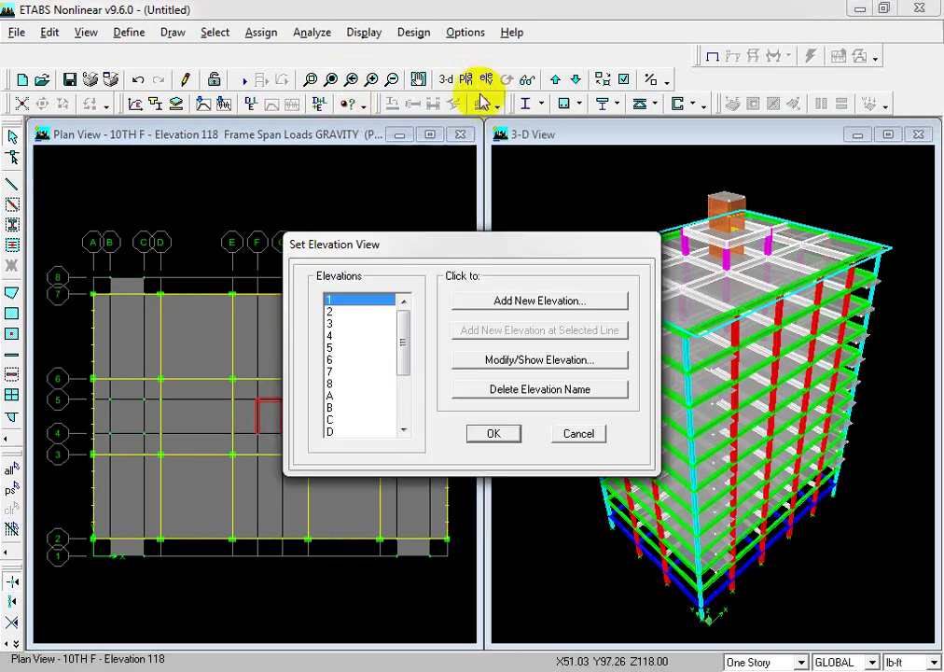
{"action": "left_click", "coordinate": [338, 311]}
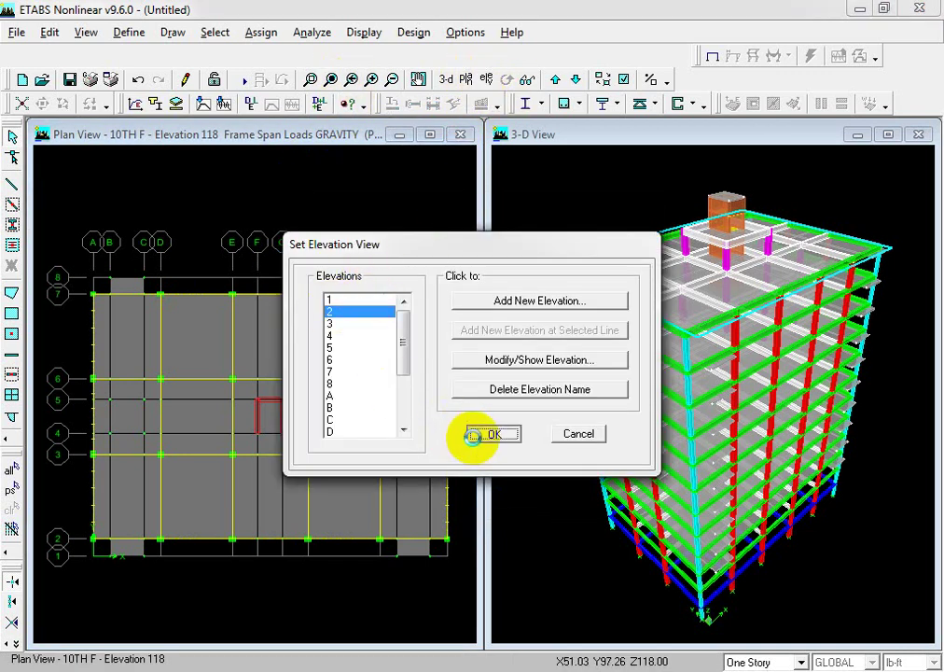
{"action": "left_click", "coordinate": [481, 433]}
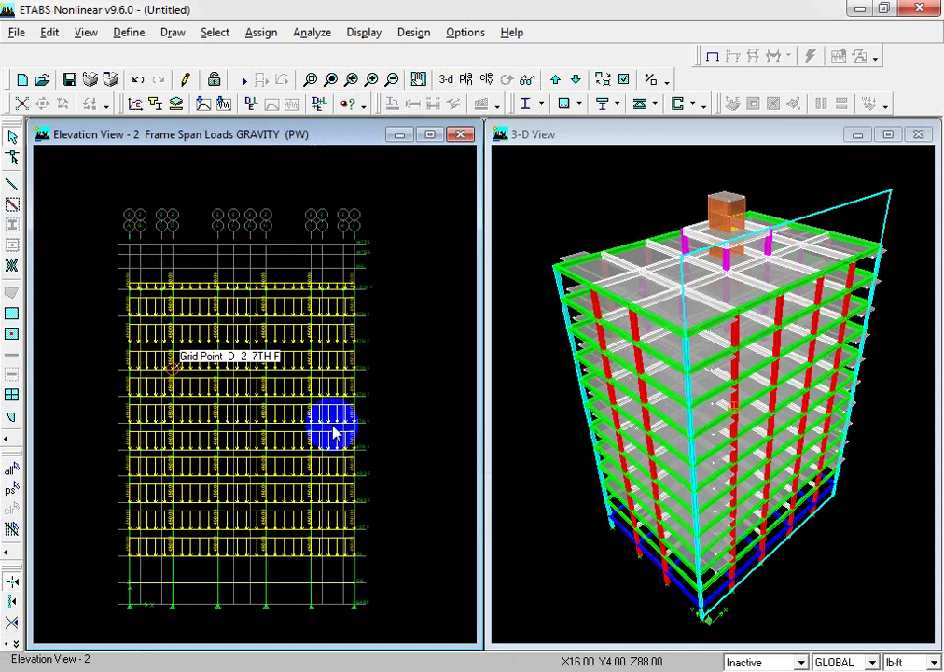
{"action": "middle_click_drag", "start_coordinate": [454, 476], "coordinate": [464, 460]}
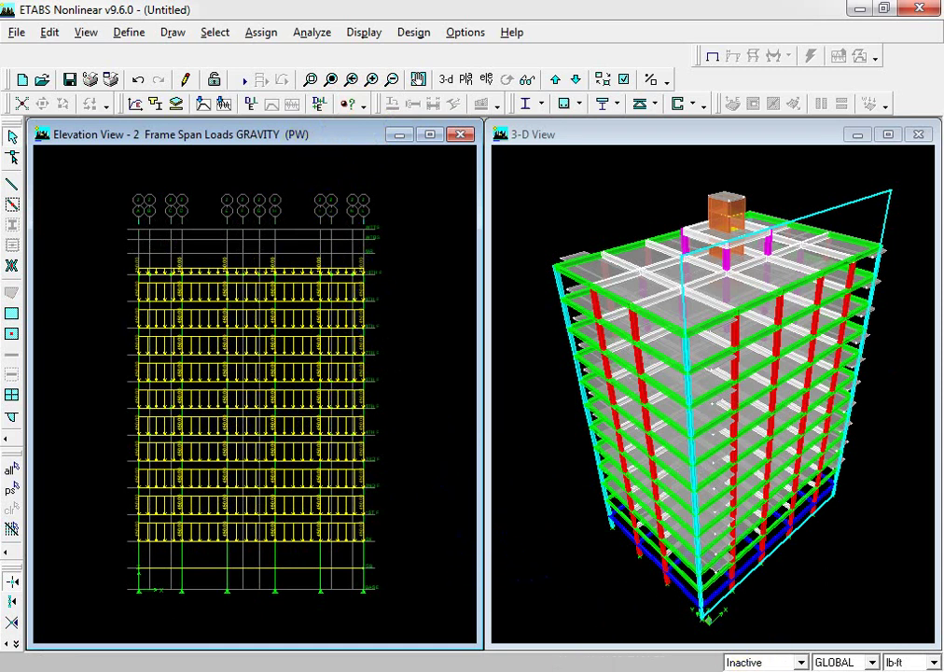
{"action": "left_click", "coordinate": [465, 80]}
{"action": "left_click", "coordinate": [377, 345]}
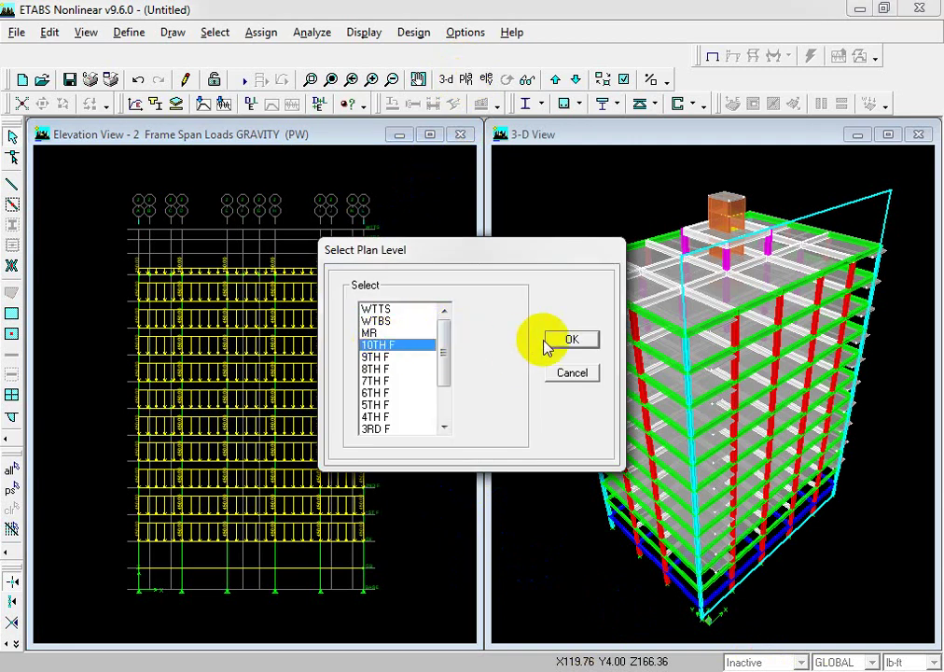
{"action": "left_click", "coordinate": [551, 340]}
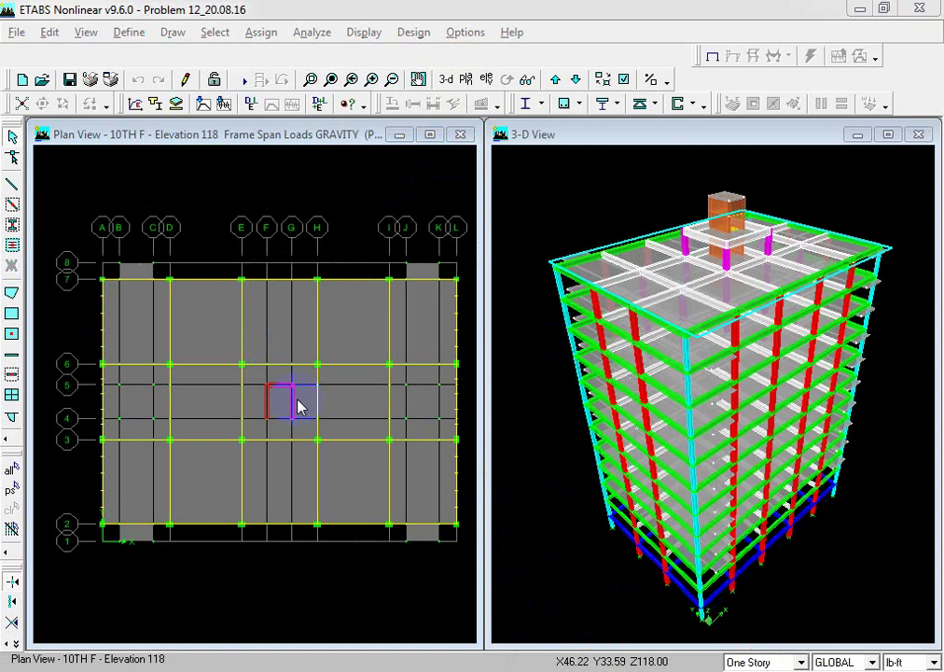
Show the BASE level plan in place of the 3-D view and select all of its points
{"action": "left_click", "coordinate": [615, 608]}
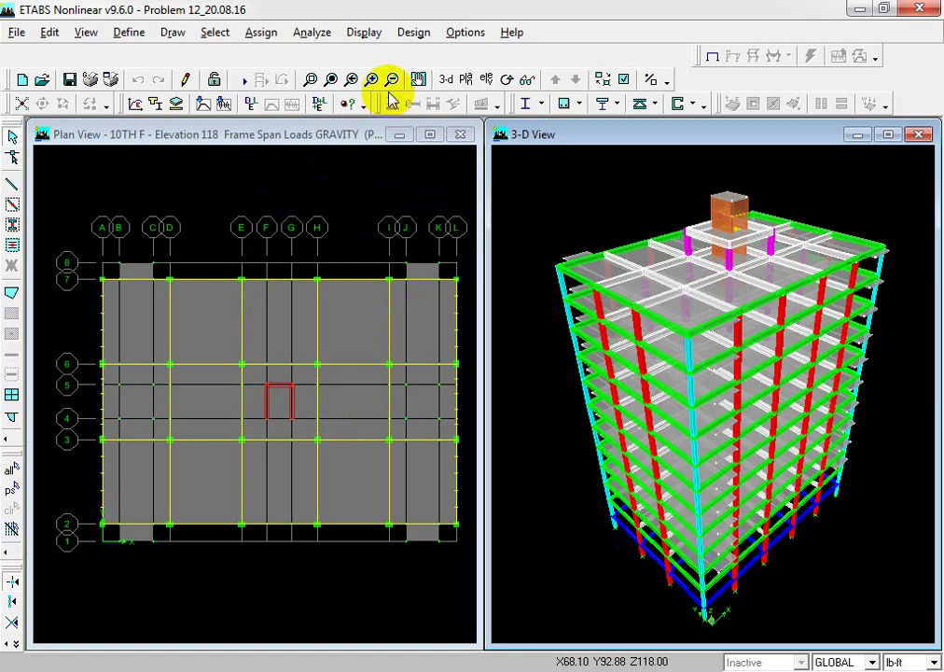
{"action": "left_click", "coordinate": [464, 79]}
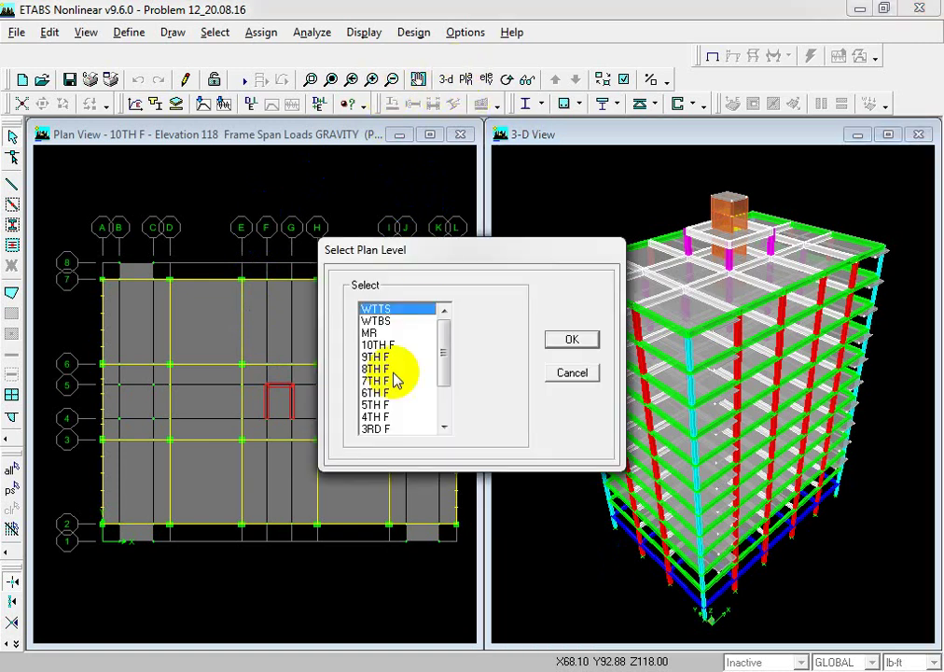
{"action": "left_click_drag", "start_coordinate": [449, 368], "coordinate": [443, 402]}
{"action": "left_click", "coordinate": [400, 428]}
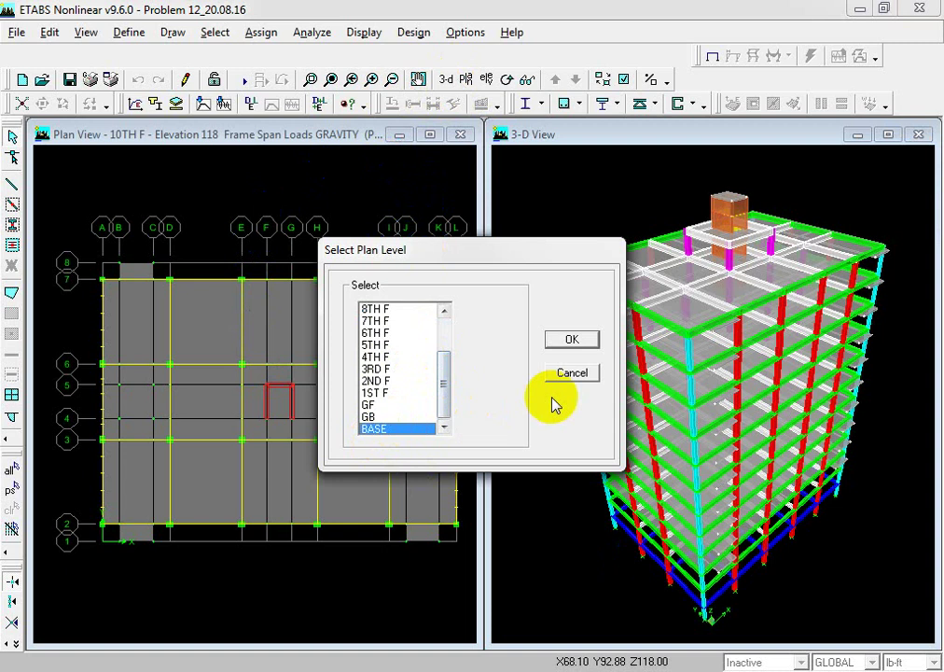
{"action": "left_click", "coordinate": [566, 341]}
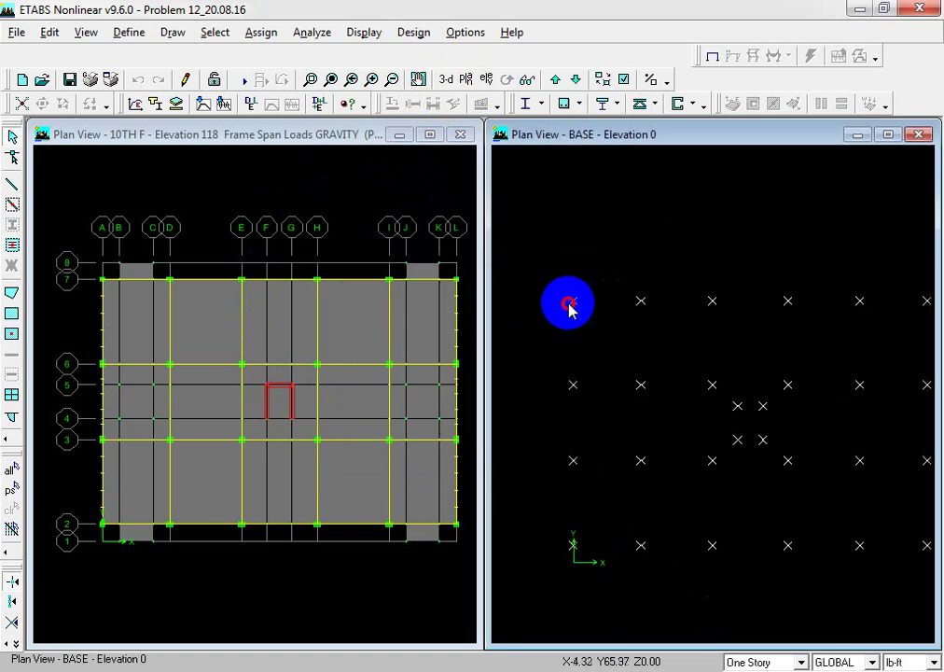
{"action": "left_click_drag", "start_coordinate": [559, 284], "coordinate": [932, 616]}
{"action": "scroll", "coordinate": [803, 582], "scroll_direction": "down", "scroll_amount": 1}
{"action": "middle_click_drag", "start_coordinate": [799, 579], "coordinate": [767, 563]}
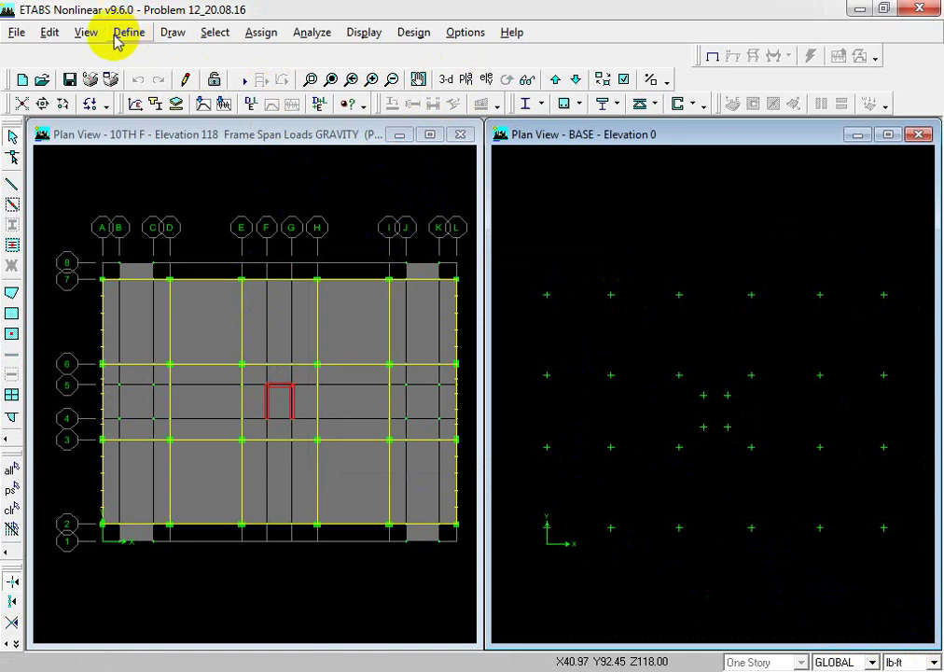
Assign fixed supports to the selected base points, restraining translation and rotation in X, Y and Z
{"action": "left_click", "coordinate": [254, 35]}
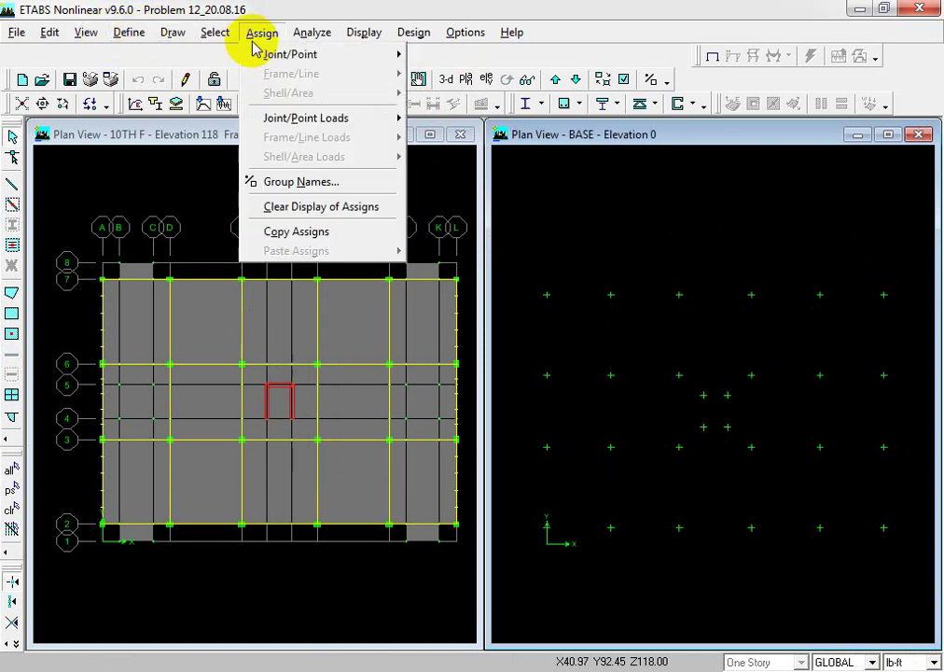
{"action": "mouse_move", "coordinate": [303, 62]}
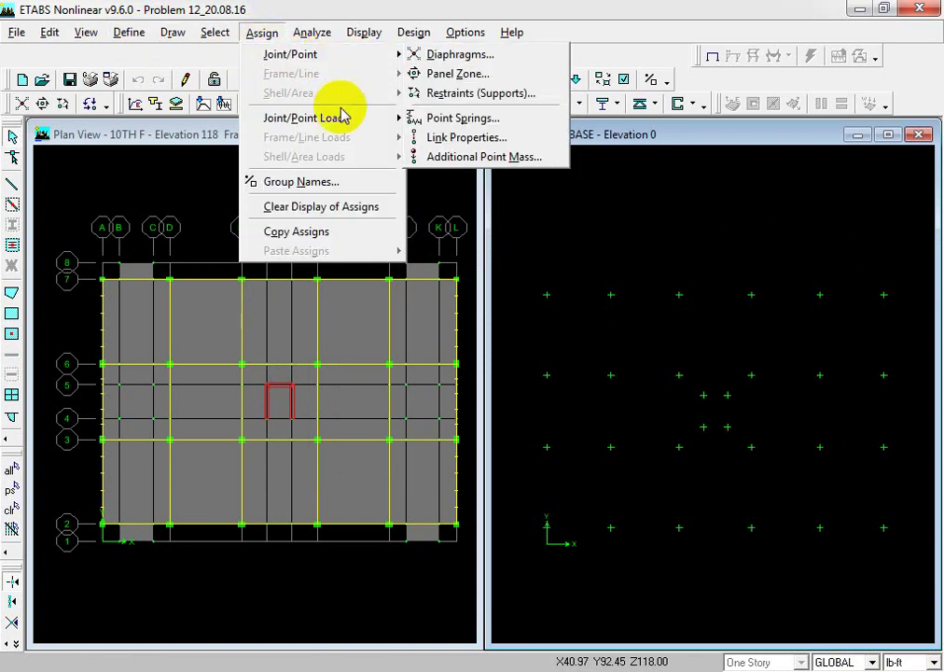
{"action": "mouse_move", "coordinate": [341, 128]}
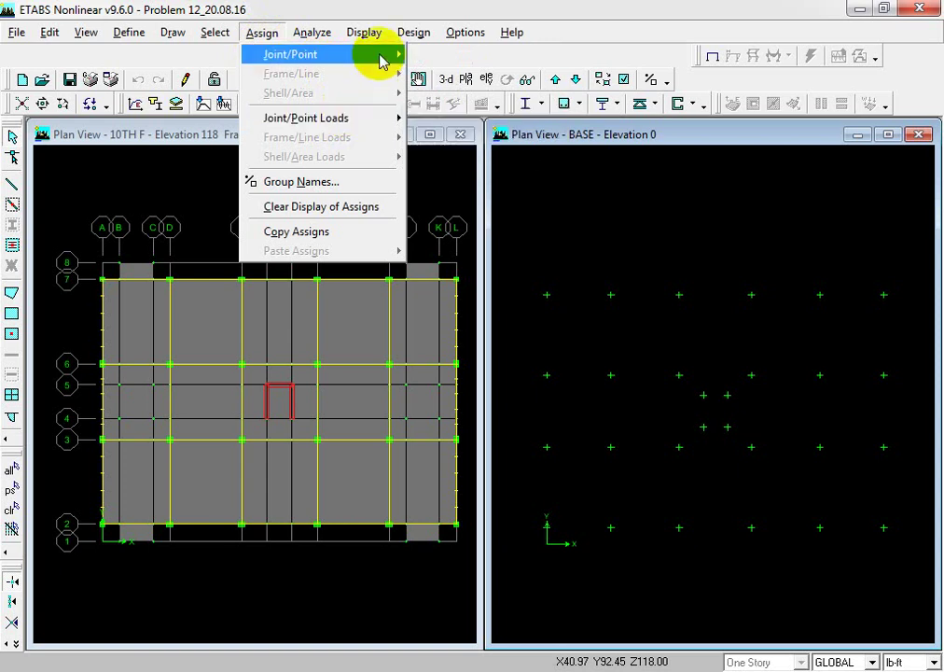
{"action": "mouse_move", "coordinate": [401, 61]}
{"action": "left_click", "coordinate": [428, 93]}
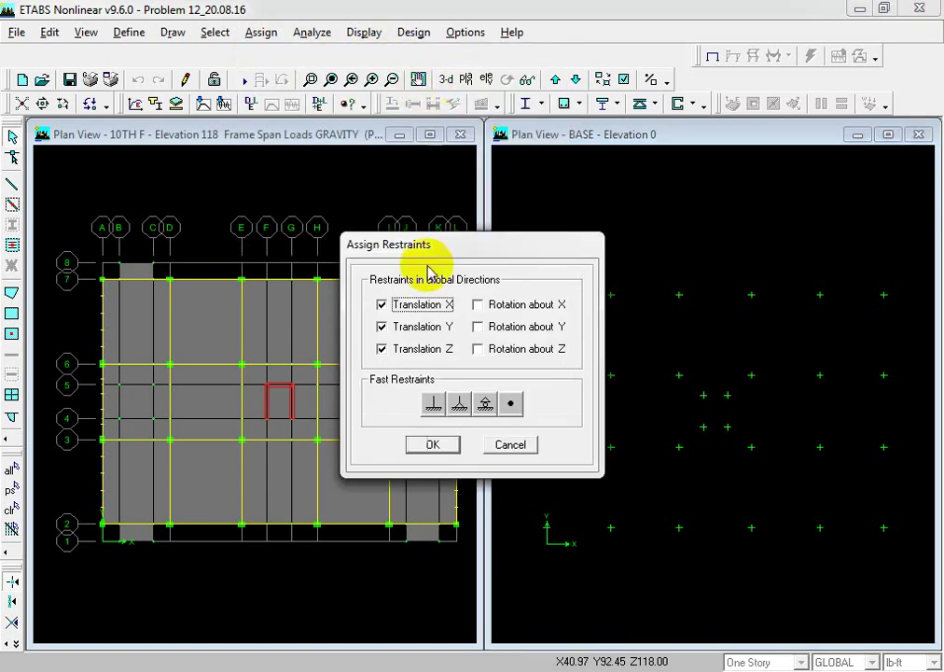
{"action": "left_click", "coordinate": [437, 404]}
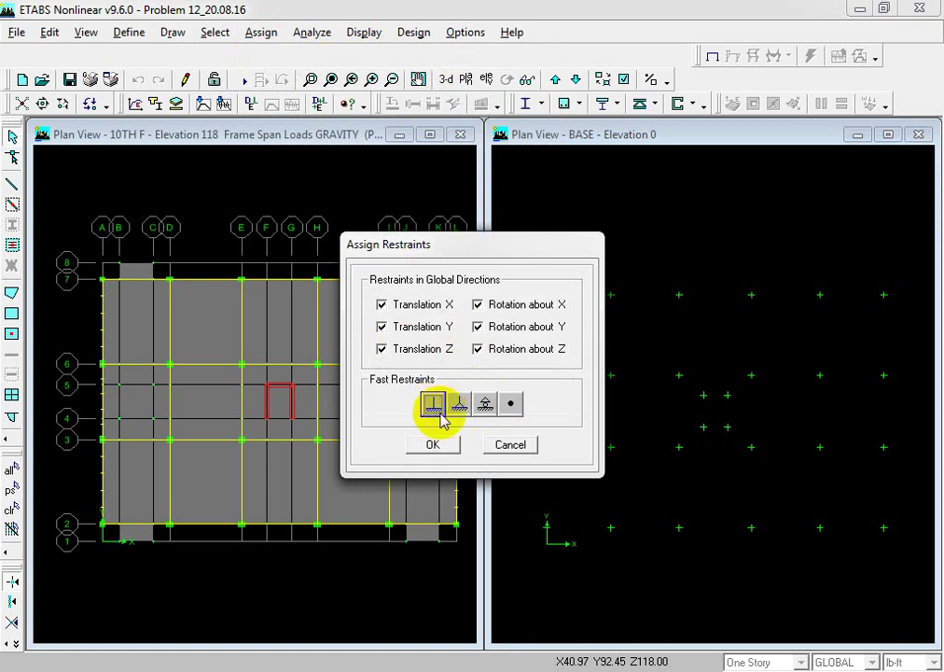
{"action": "left_click", "coordinate": [424, 445]}
Show elevation 2 in place of the 10TH F plan and the 3-D view in place of the BASE plan to examine the supports
{"action": "left_click", "coordinate": [336, 238]}
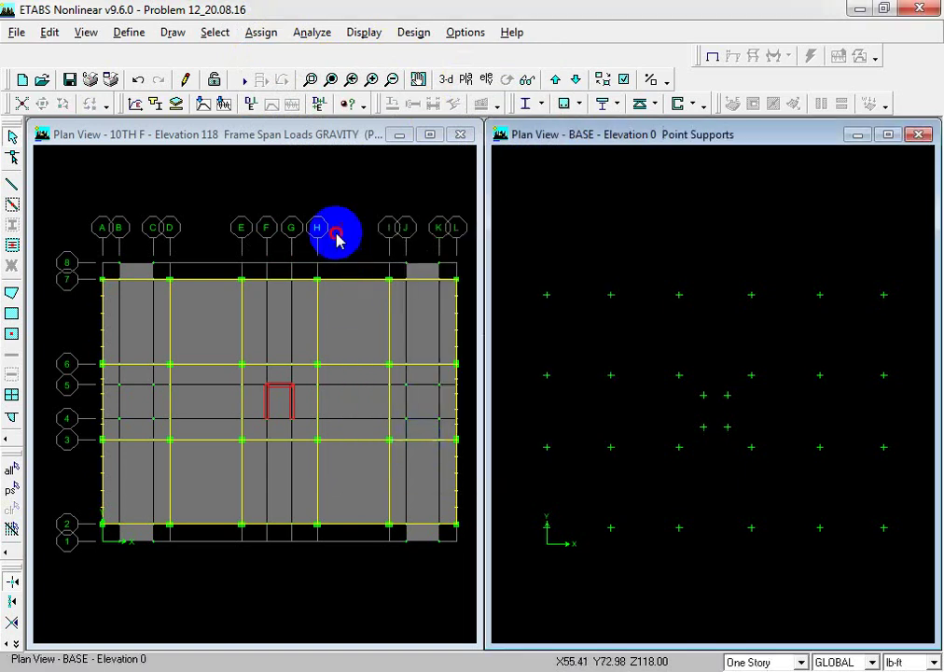
{"action": "left_click", "coordinate": [486, 79]}
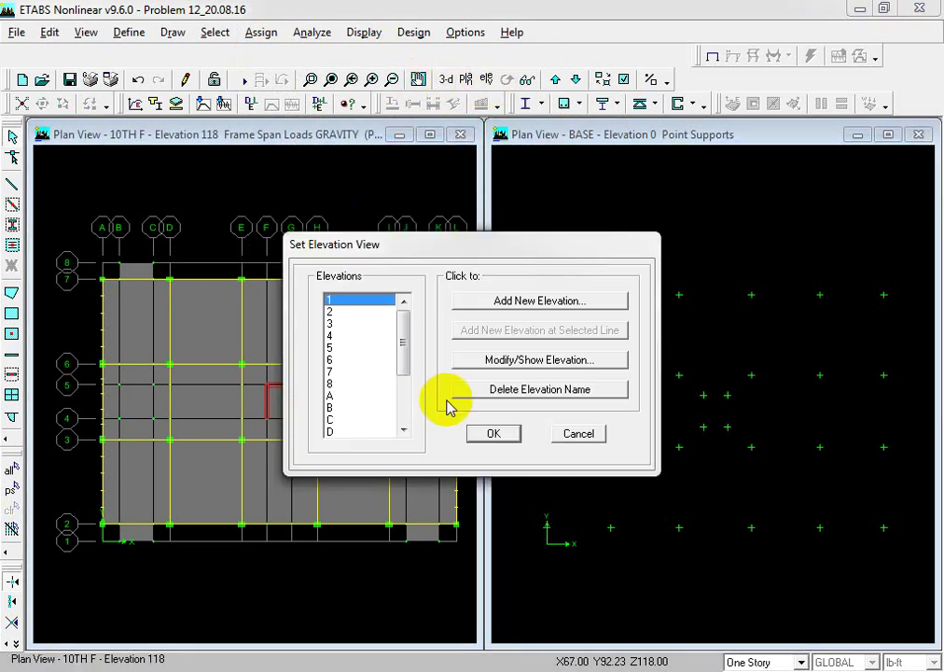
{"action": "left_click", "coordinate": [338, 312]}
{"action": "left_click", "coordinate": [494, 434]}
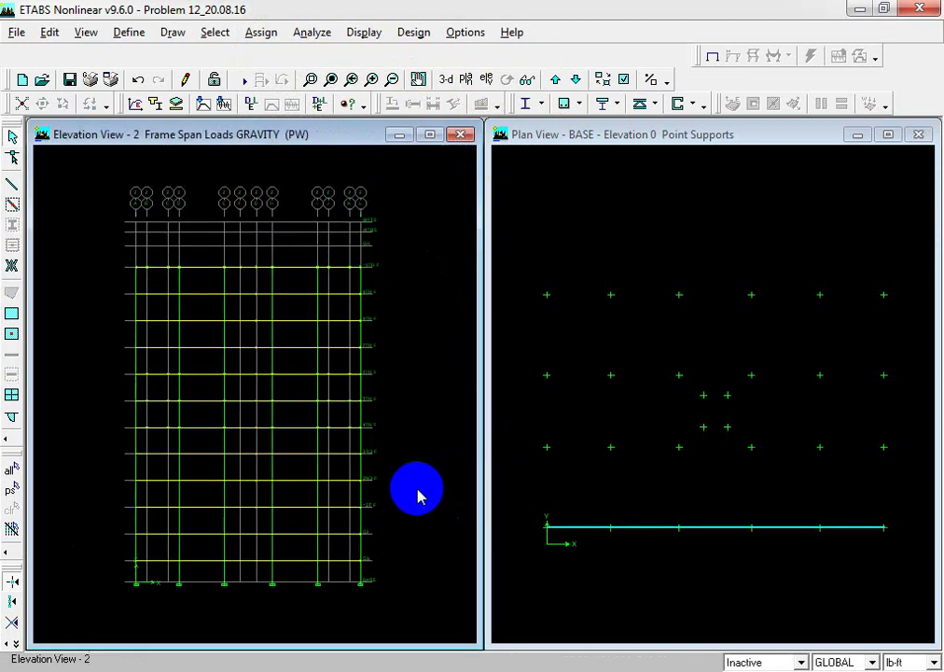
{"action": "left_click", "coordinate": [605, 267]}
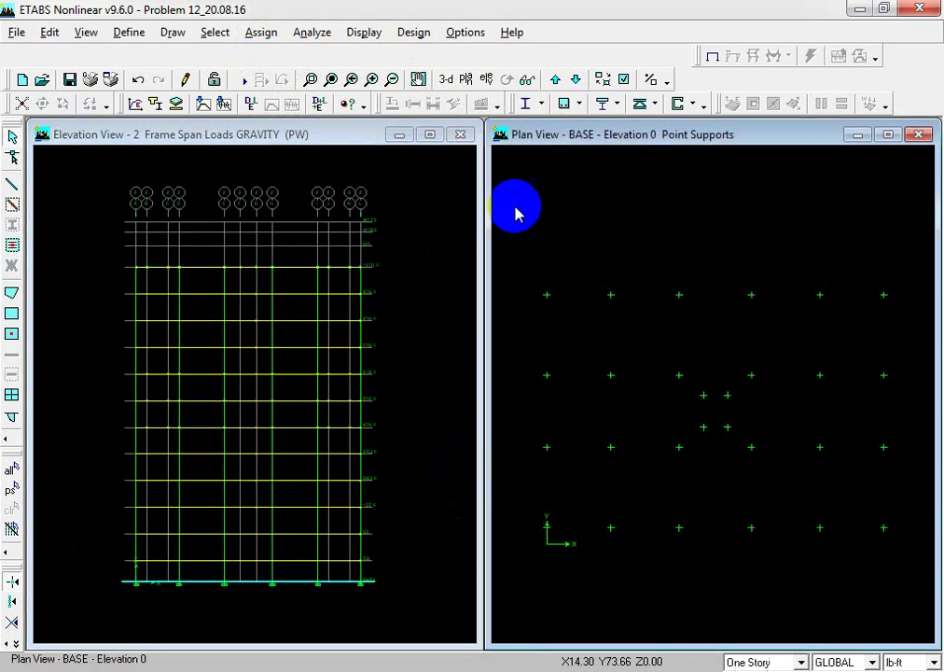
{"action": "left_click", "coordinate": [445, 79]}
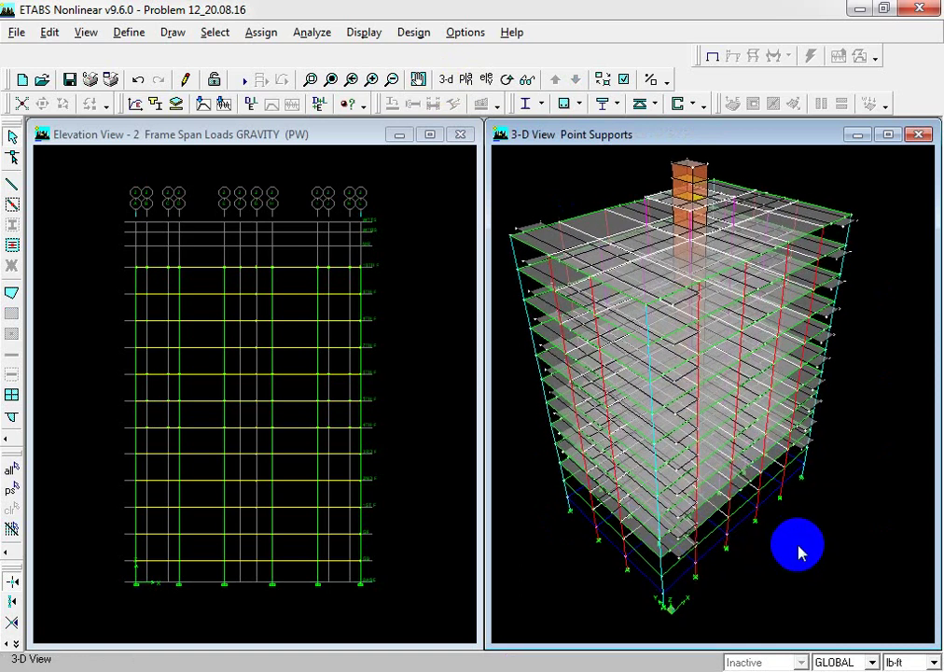
{"action": "left_click", "coordinate": [406, 562]}
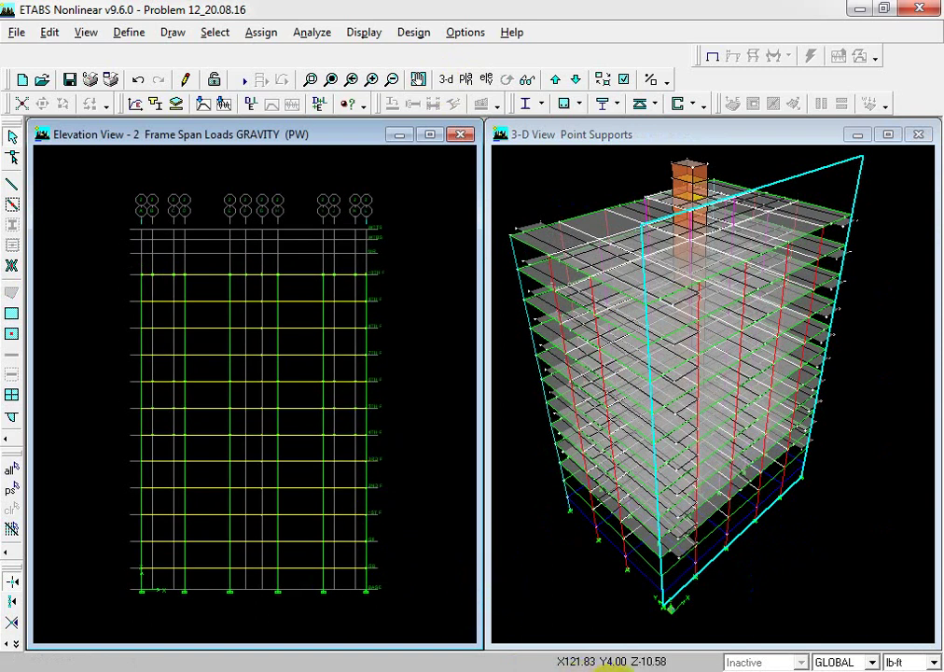
Switch to the Word course document and read the base shear formula in the section on defining and assigning earthquake load
{"action": "left_click", "coordinate": [597, 671]}
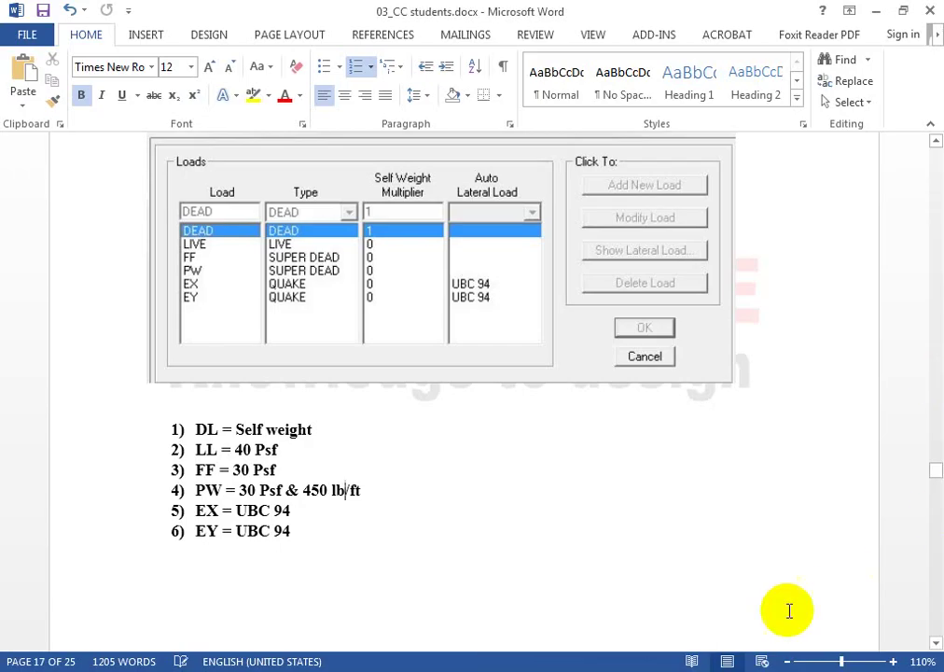
{"action": "scroll", "coordinate": [316, 467], "scroll_direction": "down", "scroll_amount": 15}
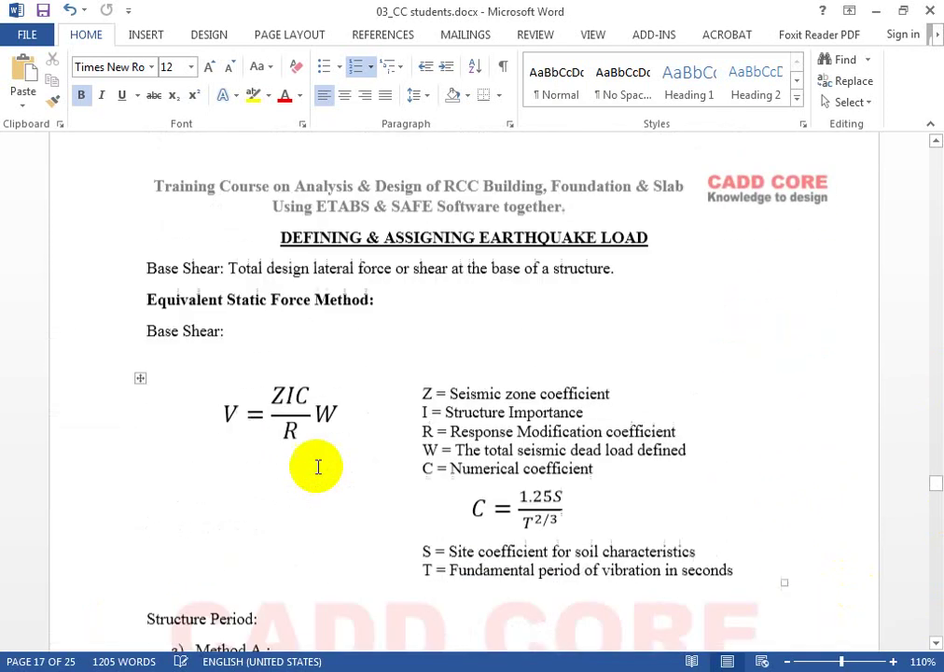
{"action": "scroll", "coordinate": [473, 291], "scroll_direction": "down", "scroll_amount": 4}
{"action": "scroll", "coordinate": [471, 305], "scroll_direction": "up", "scroll_amount": 4}
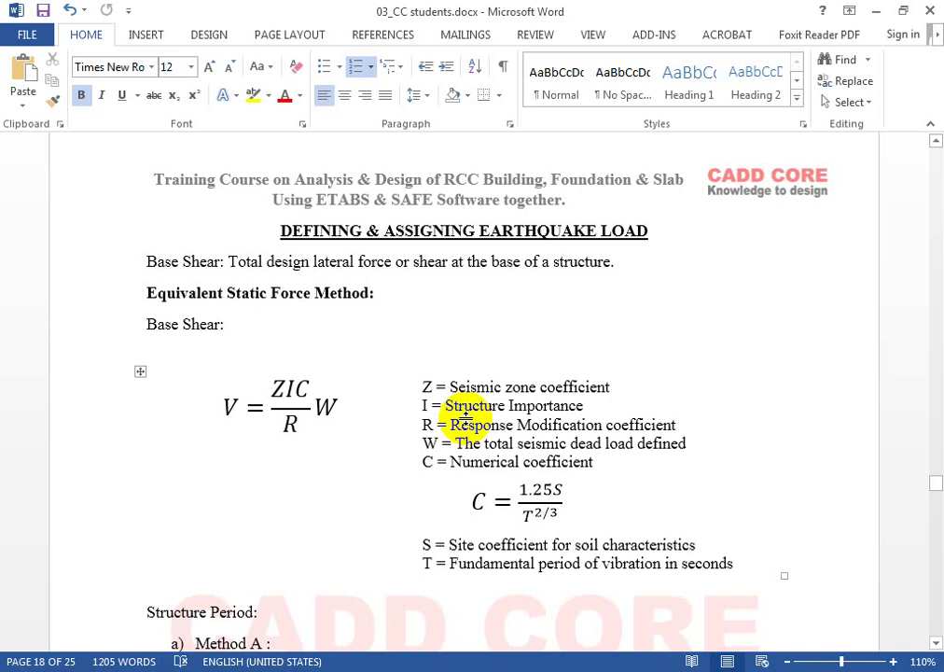
Read the base shear definition and the Equivalent Static Force Method heading in the course document, highlighting each passage
{"action": "scroll", "coordinate": [463, 422], "scroll_direction": "down", "scroll_amount": 1, "text": "ctrl"}
{"action": "scroll", "coordinate": [496, 450], "scroll_direction": "down", "scroll_amount": 1, "text": "ctrl"}
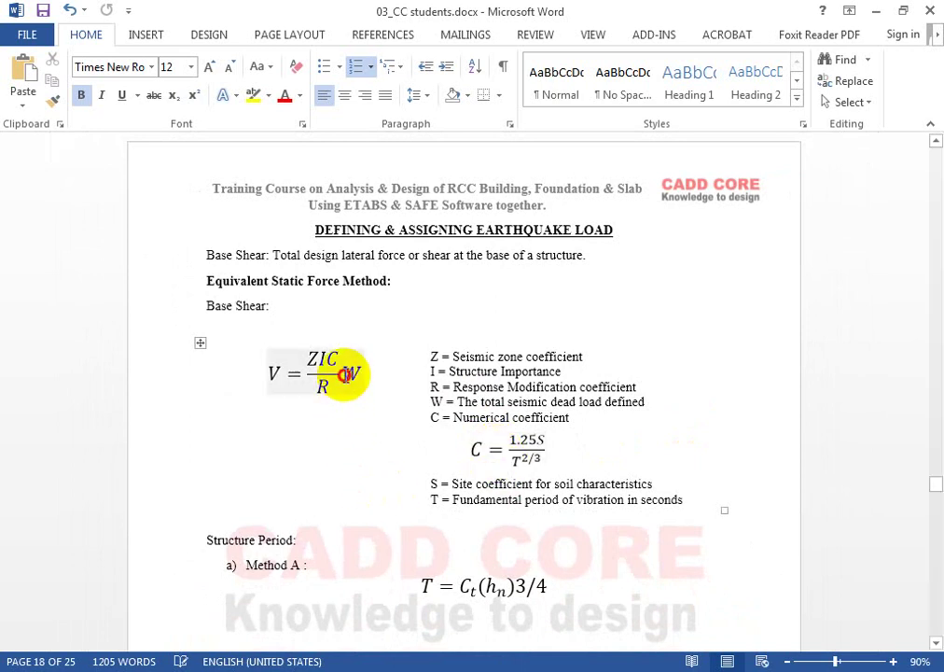
{"action": "left_click", "coordinate": [360, 375]}
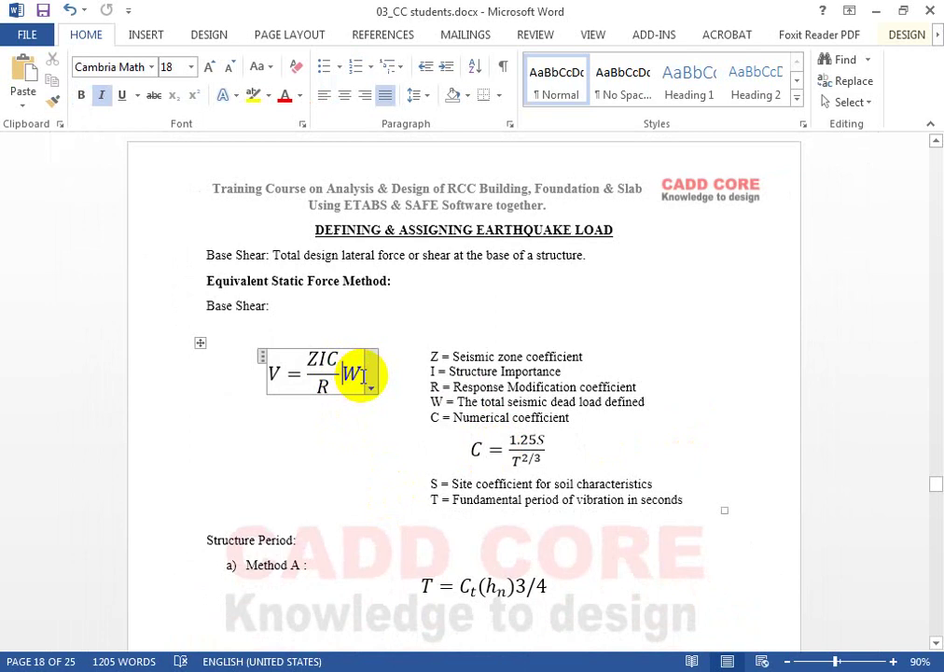
{"action": "left_click", "coordinate": [340, 299]}
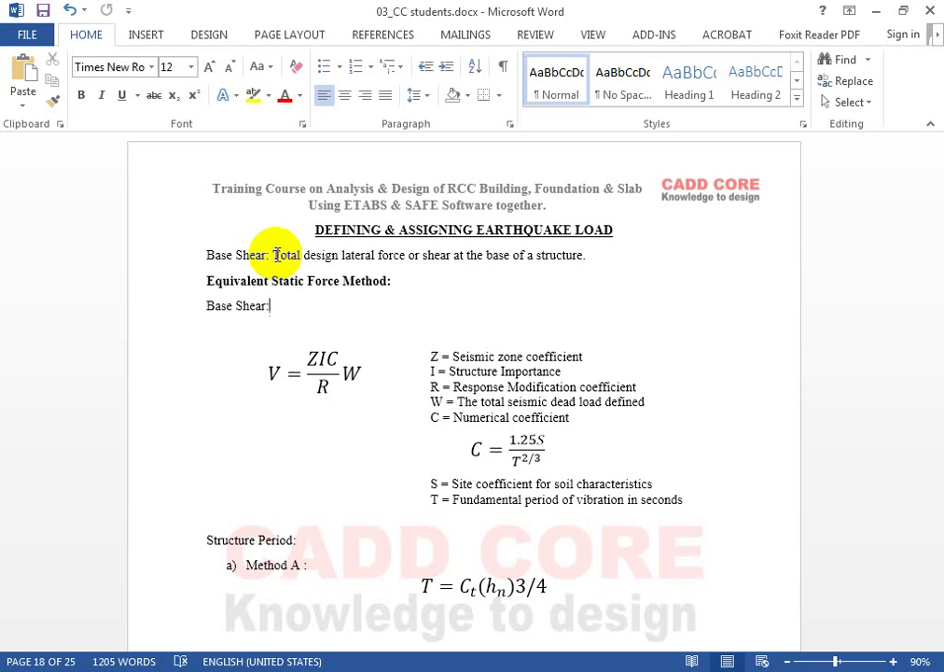
{"action": "left_click_drag", "start_coordinate": [480, 254], "coordinate": [575, 250]}
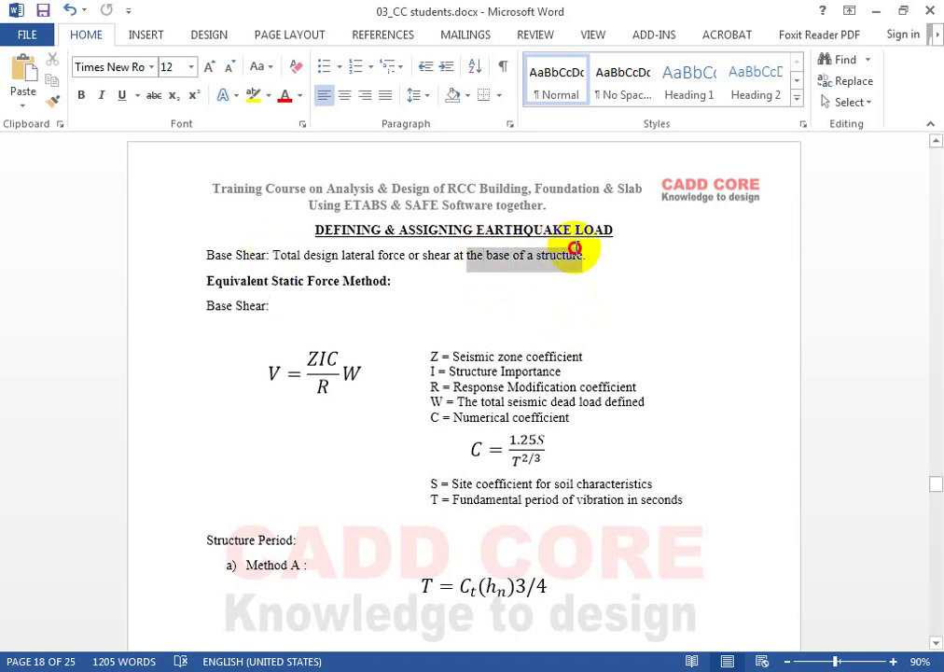
{"action": "left_click_drag", "start_coordinate": [273, 255], "coordinate": [525, 255]}
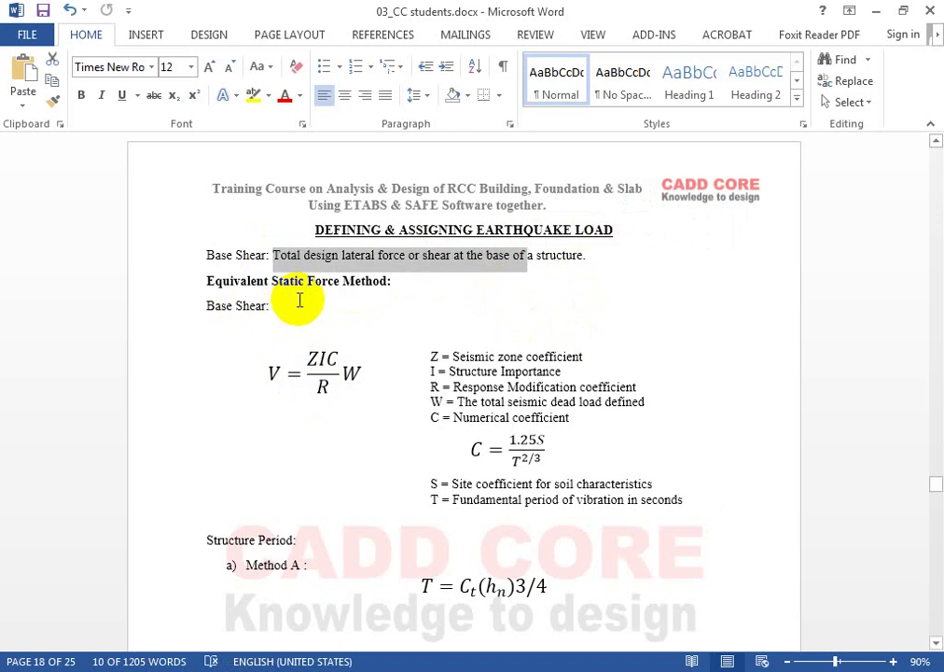
{"action": "scroll", "coordinate": [300, 302], "scroll_direction": "down", "scroll_amount": 1}
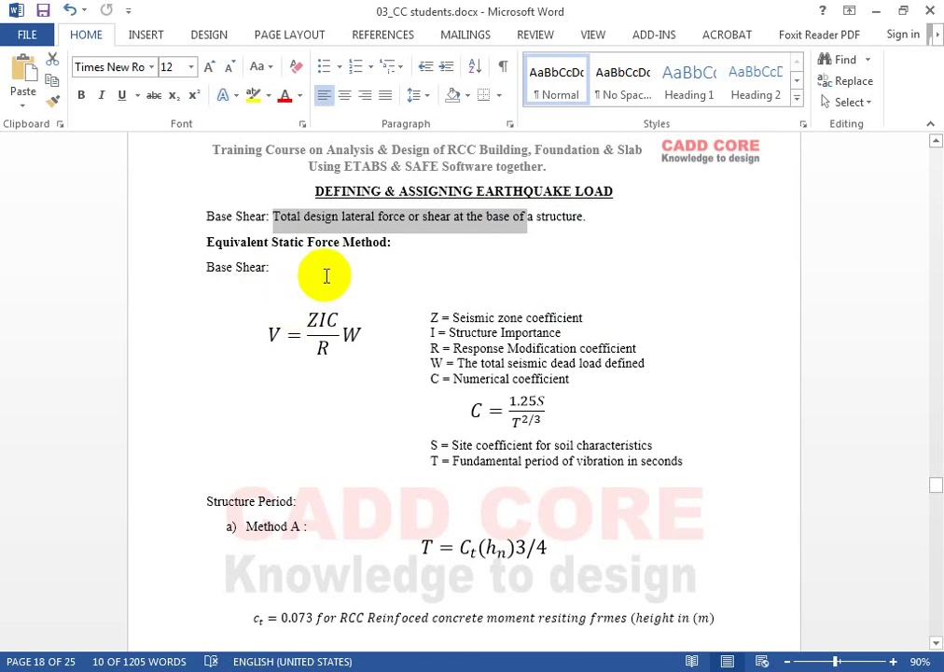
{"action": "left_click_drag", "start_coordinate": [392, 243], "coordinate": [220, 240]}
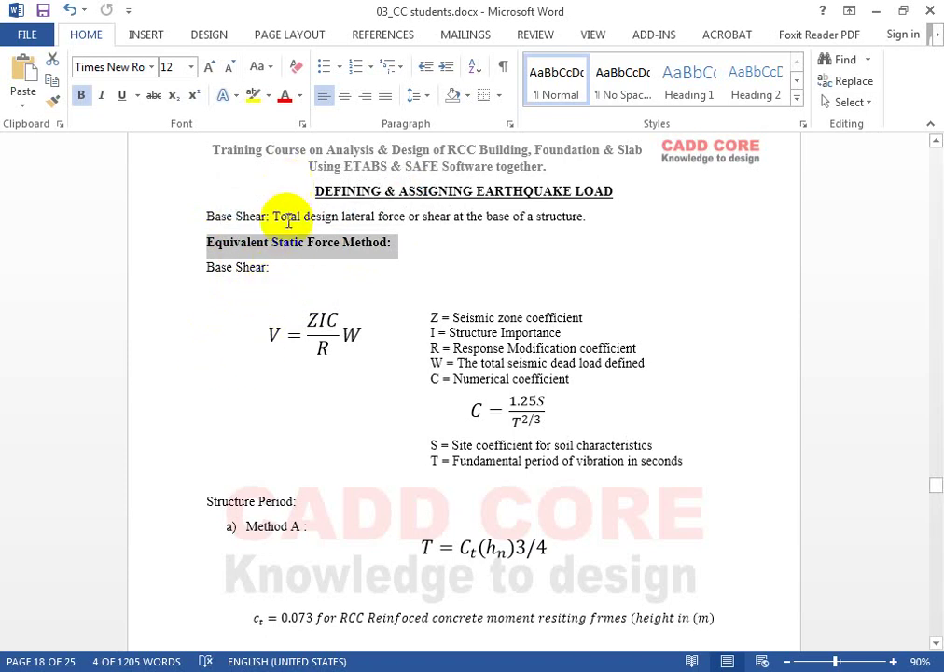
{"action": "left_click", "coordinate": [288, 270]}
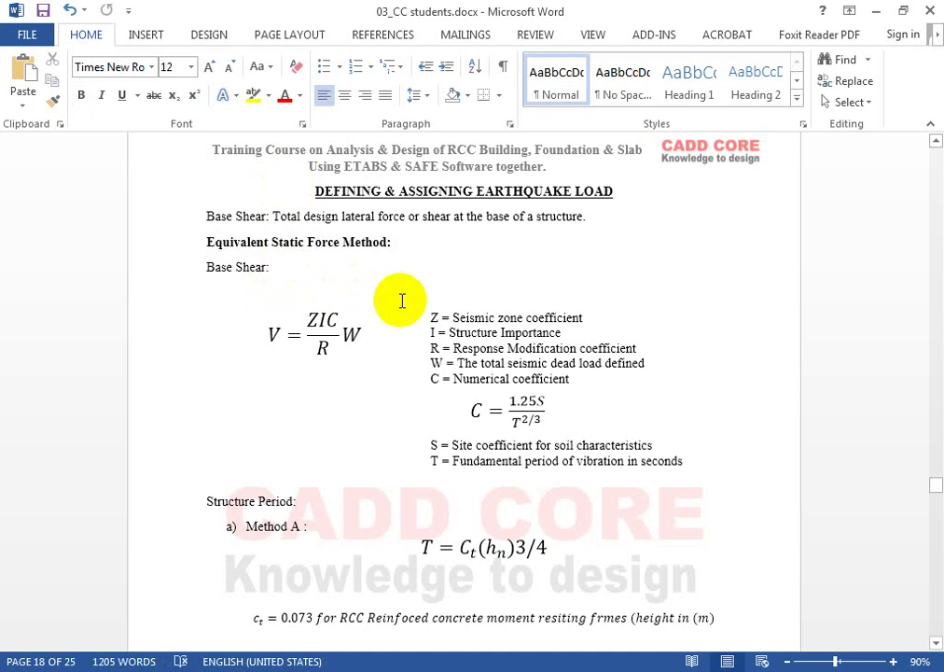
Examine the base shear formula V = ZIC/R W, its coefficient definitions and the Method A structure period formula
{"action": "left_click", "coordinate": [373, 351]}
{"action": "left_click_drag", "start_coordinate": [373, 351], "coordinate": [254, 327]}
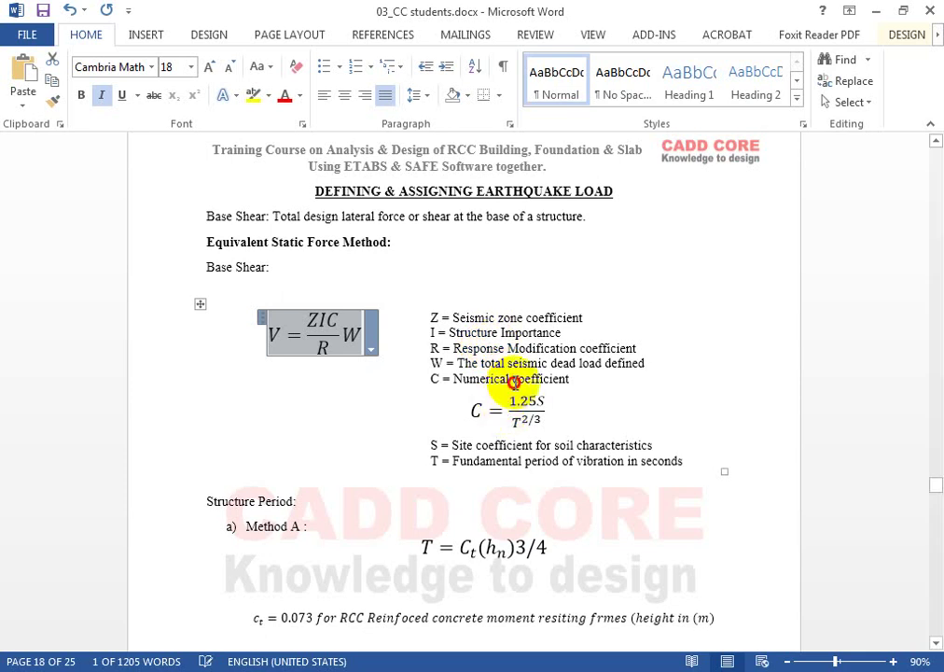
{"action": "left_click", "coordinate": [564, 384]}
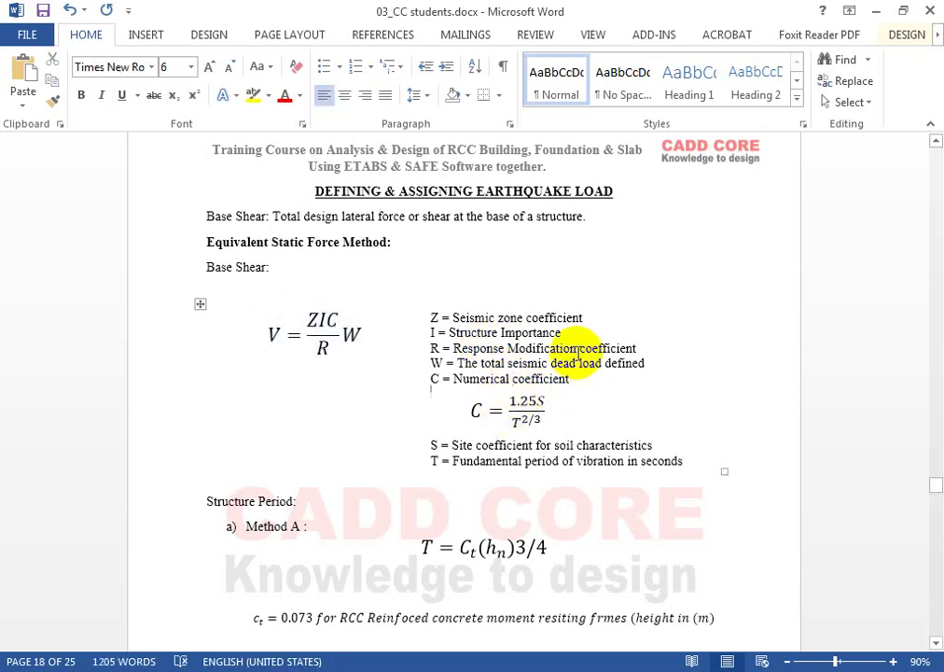
{"action": "scroll", "coordinate": [534, 385], "scroll_direction": "up", "scroll_amount": 2, "text": "ctrl"}
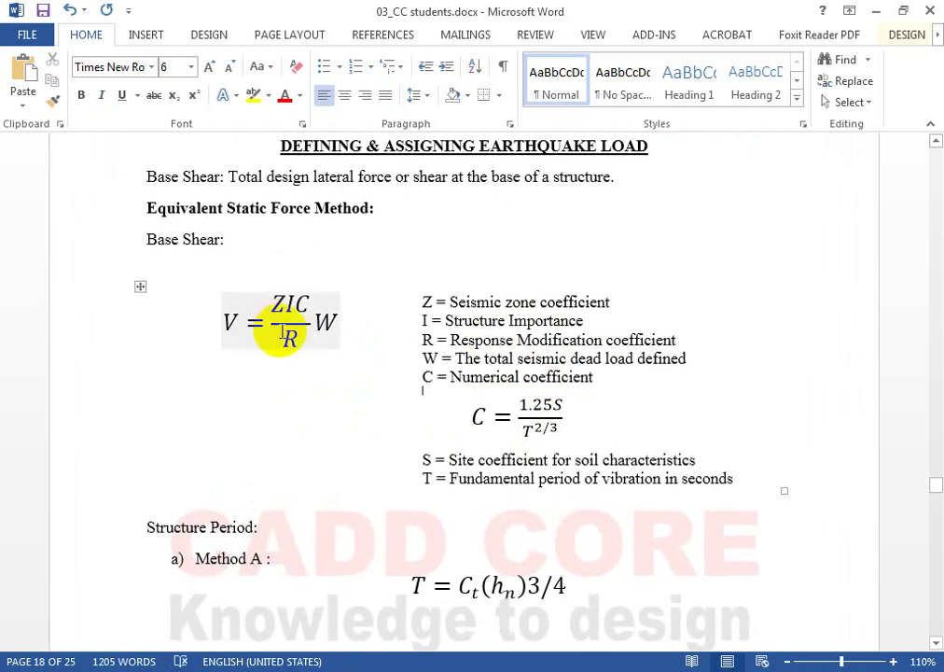
{"action": "left_click", "coordinate": [283, 334]}
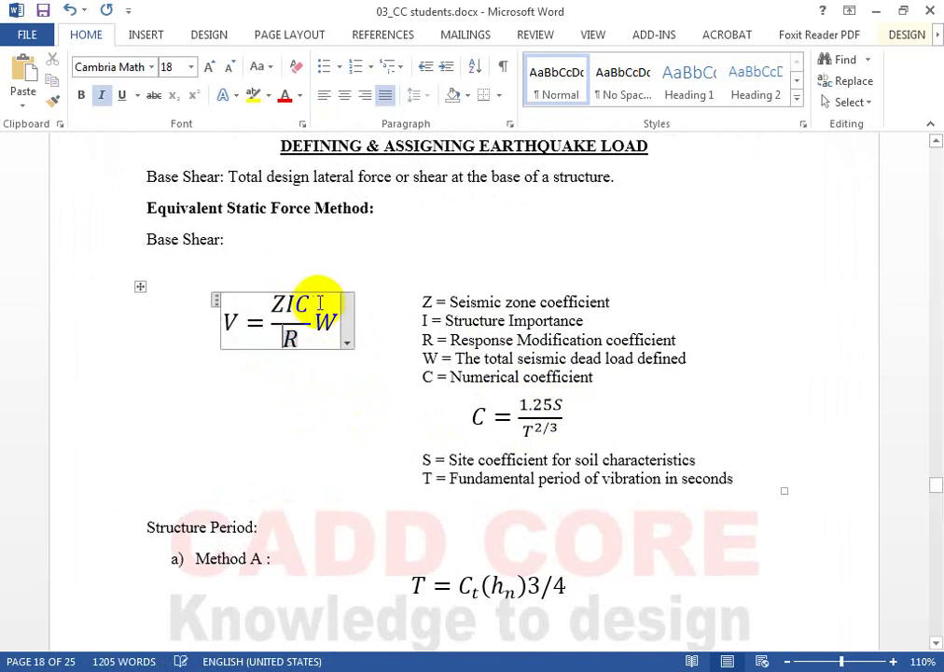
{"action": "double_click", "coordinate": [308, 311]}
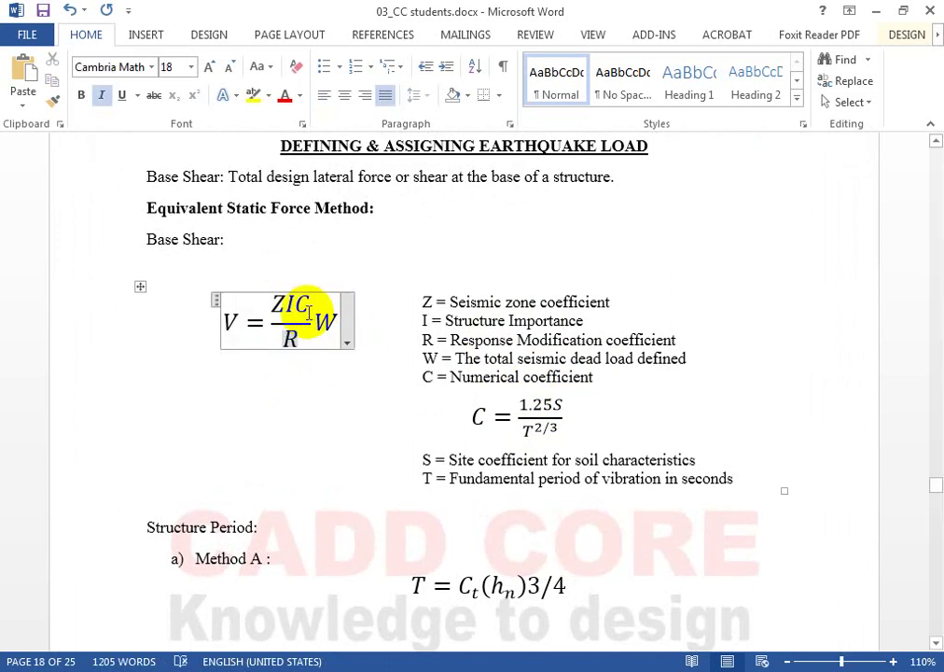
{"action": "left_click", "coordinate": [240, 323]}
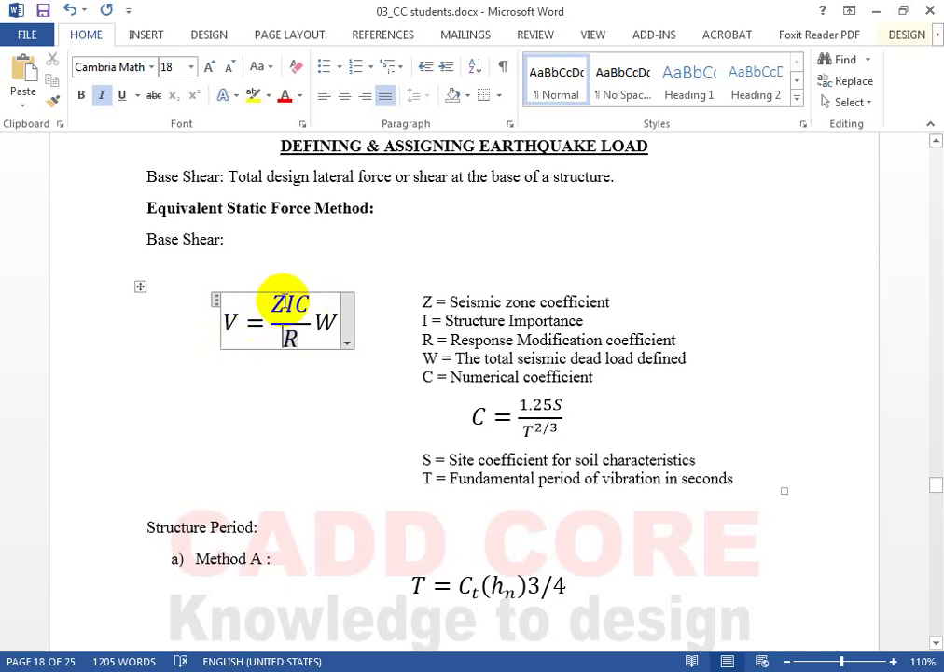
{"action": "double_click", "coordinate": [285, 304]}
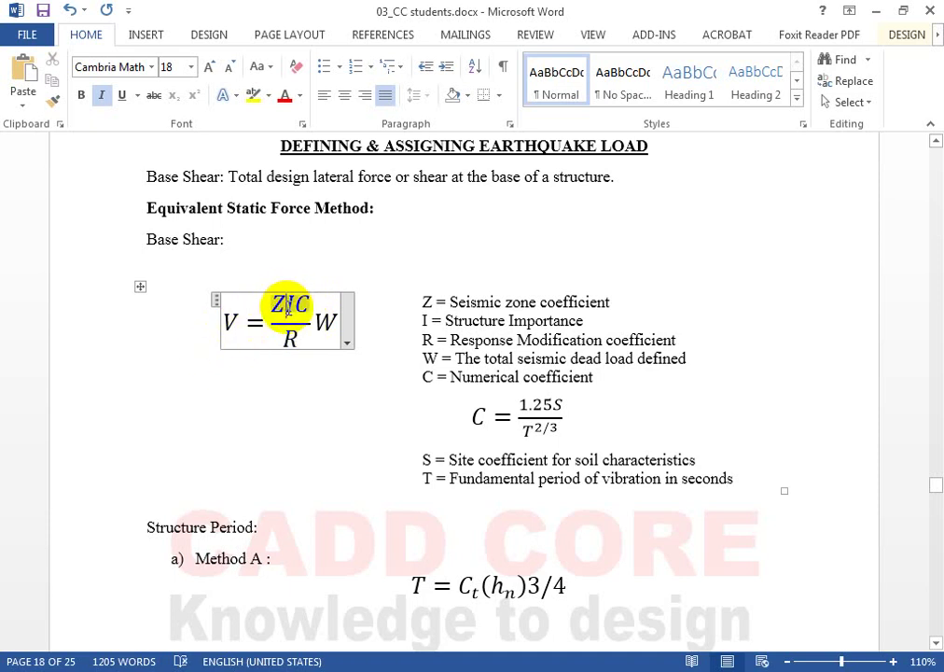
{"action": "left_click", "coordinate": [285, 304]}
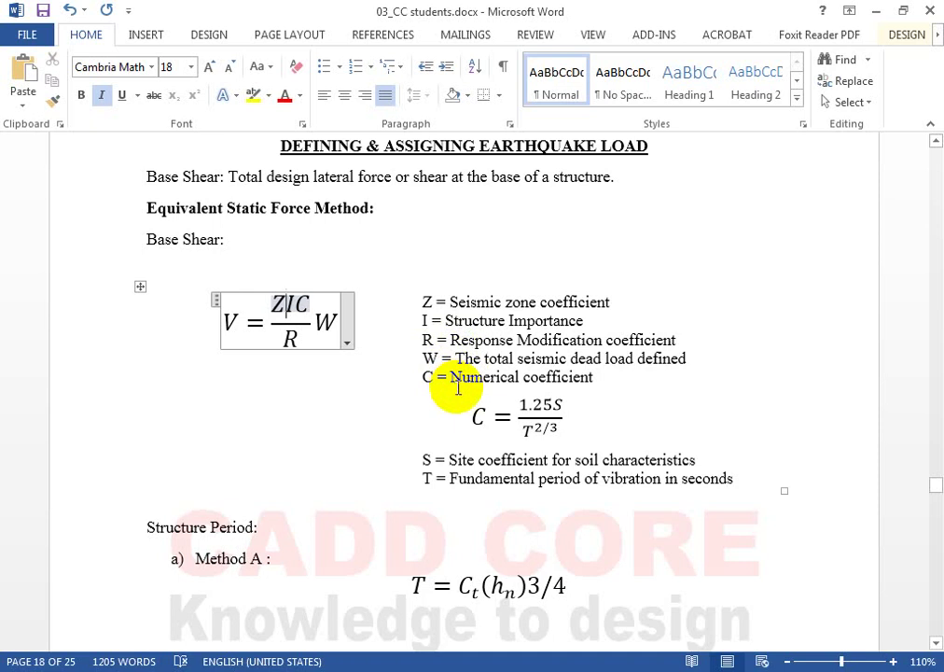
{"action": "left_click", "coordinate": [466, 378]}
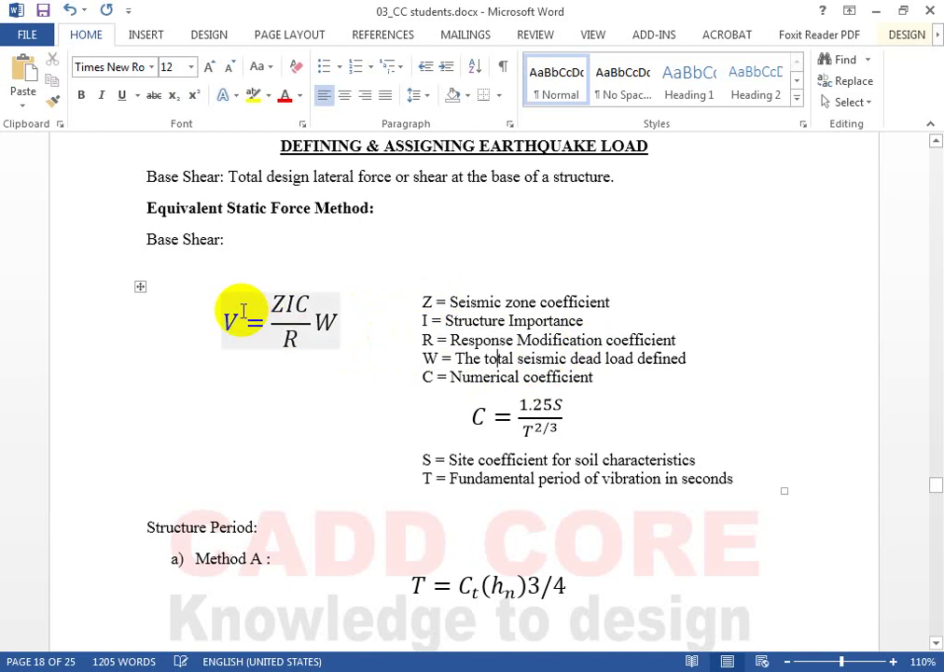
{"action": "left_click", "coordinate": [271, 319]}
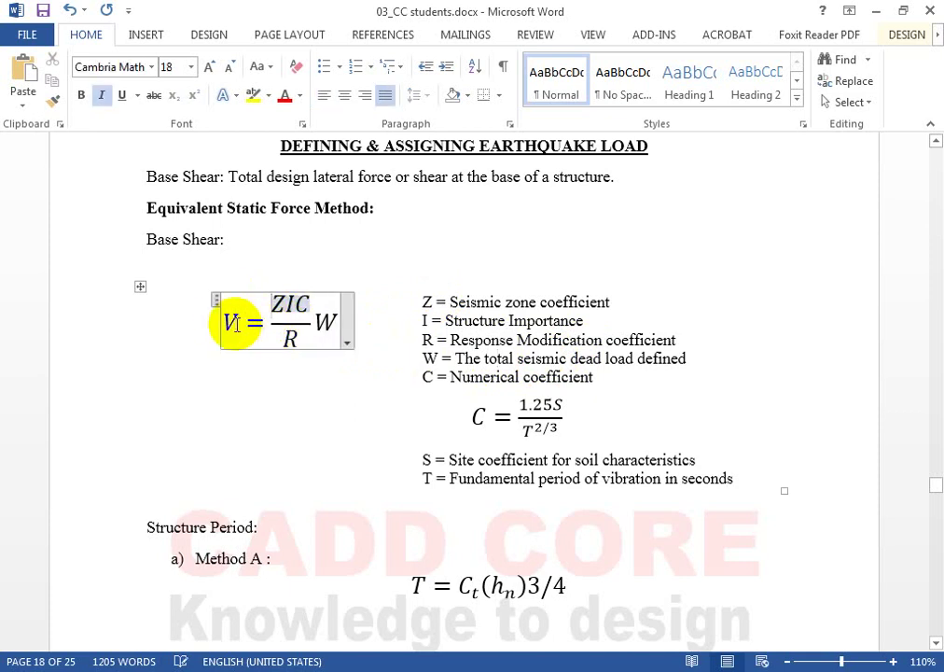
{"action": "left_click_drag", "start_coordinate": [234, 323], "coordinate": [220, 320]}
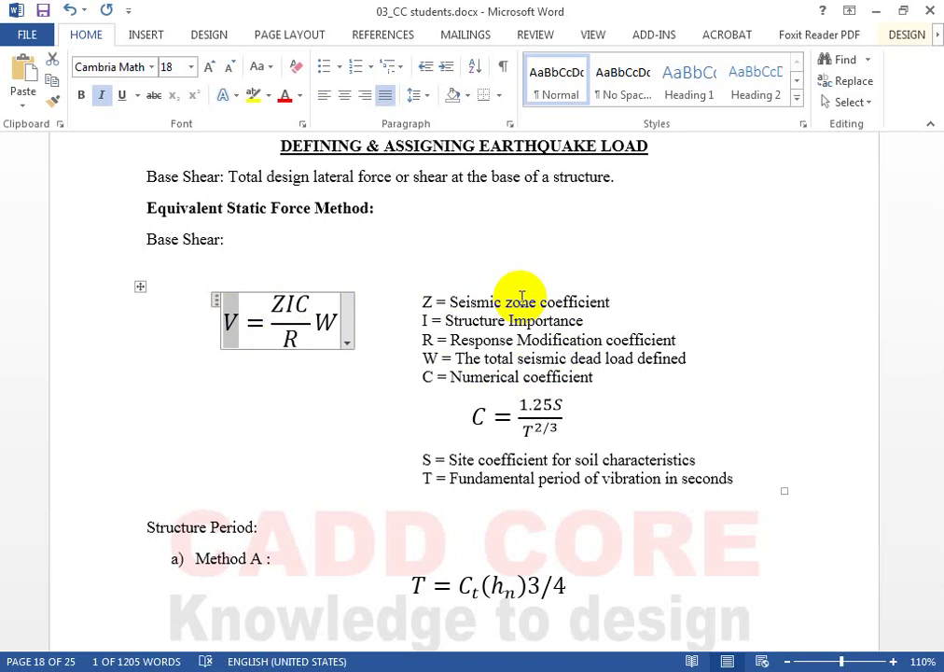
{"action": "scroll", "coordinate": [606, 513], "scroll_direction": "down", "scroll_amount": 5}
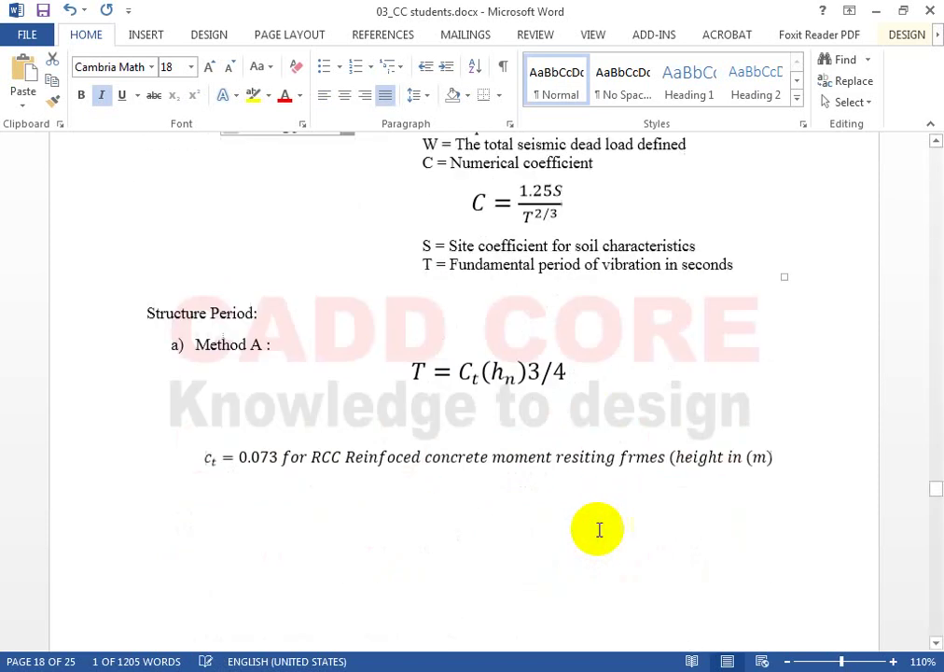
{"action": "scroll", "coordinate": [616, 486], "scroll_direction": "down", "scroll_amount": 3}
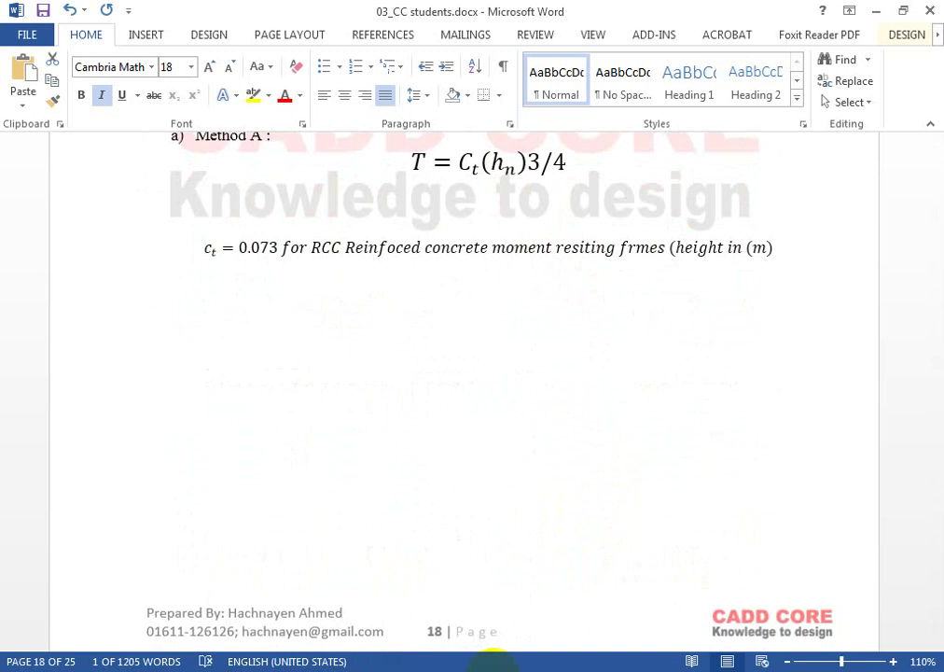
Switch to Windows Explorer and open the DESIGN CODE folder inside the Tutorial folder on drive E
{"action": "key", "text": "super+e"}
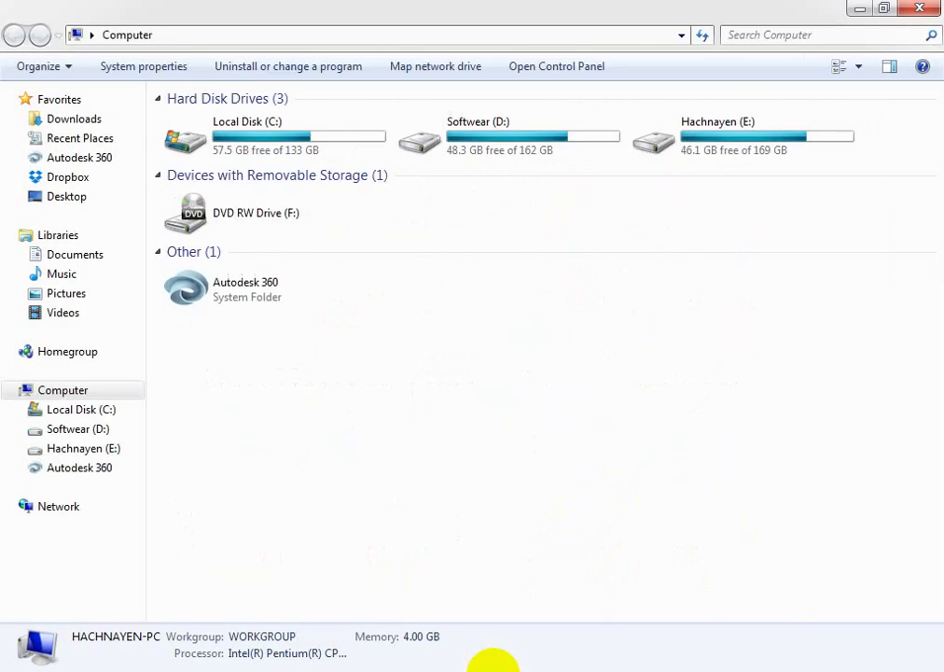
{"action": "left_click", "coordinate": [808, 164]}
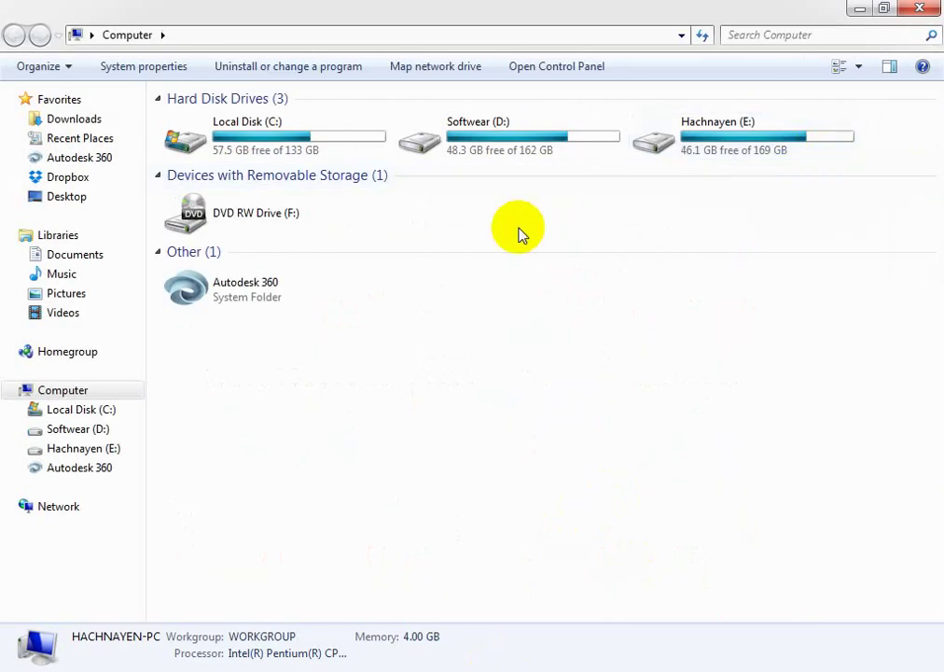
{"action": "key", "text": "Return"}
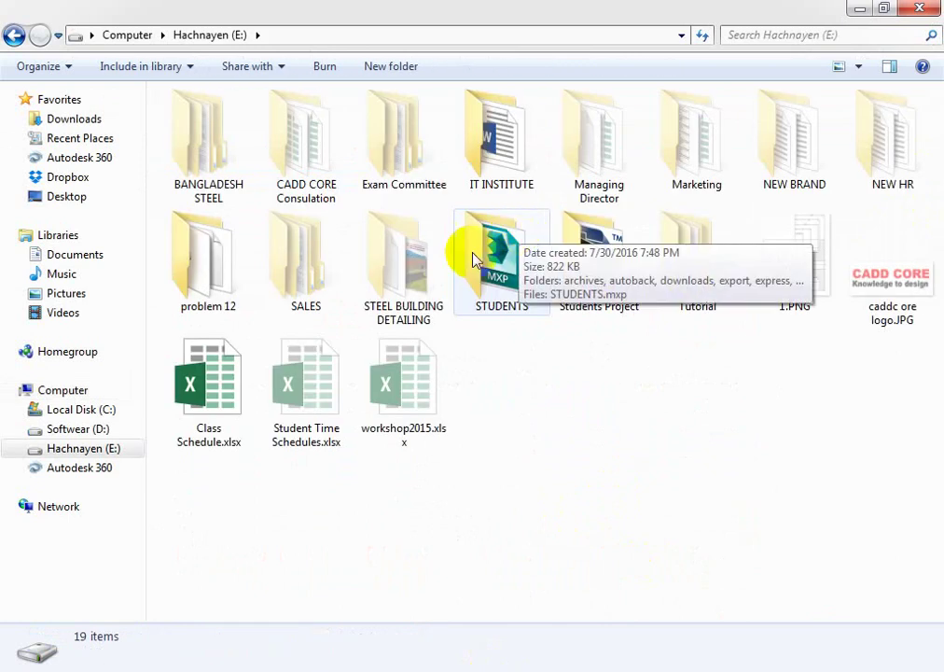
{"action": "key", "text": "t"}
{"action": "key", "text": "Return"}
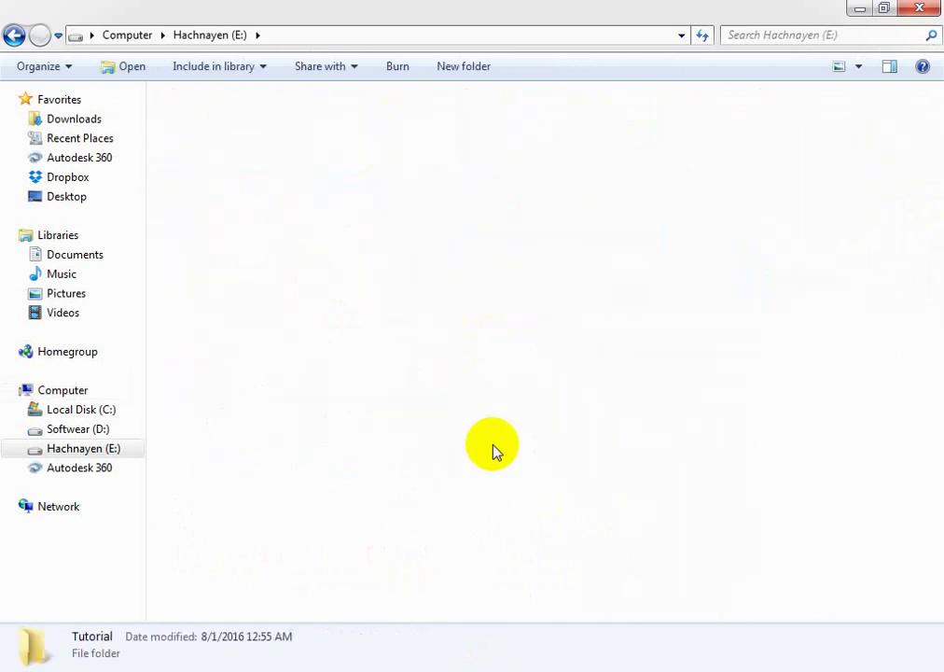
{"action": "key", "text": "d"}
{"action": "key", "text": "Return"}
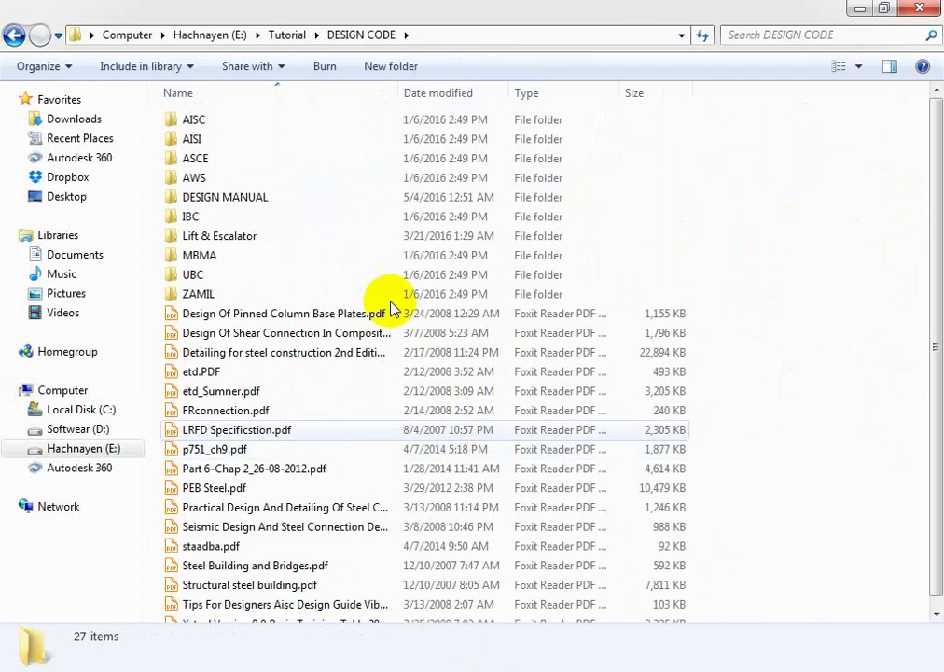
Open PART 6.pdf from the BNBC CODE FULL folder under DESIGN MANUAL in Foxit Reader and maximize its window
{"action": "double_click", "coordinate": [343, 198]}
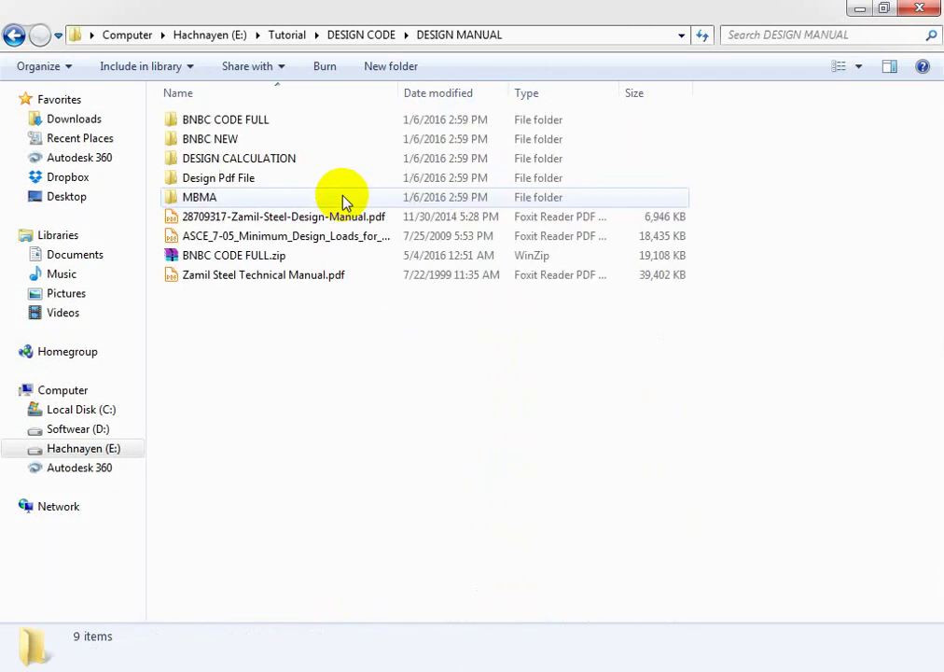
{"action": "left_click", "coordinate": [257, 140]}
{"action": "double_click", "coordinate": [266, 122]}
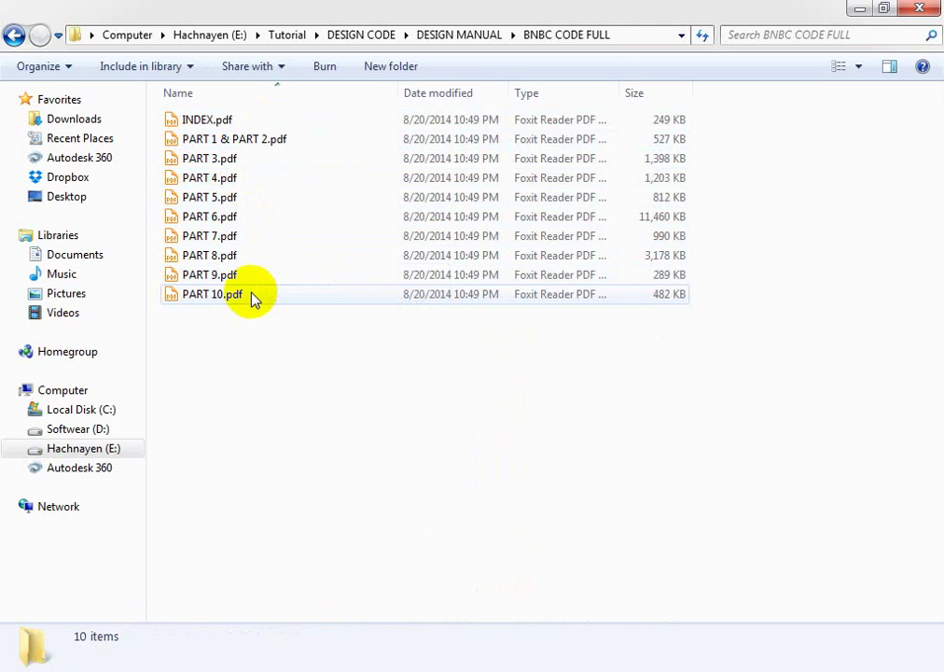
{"action": "left_click", "coordinate": [237, 216]}
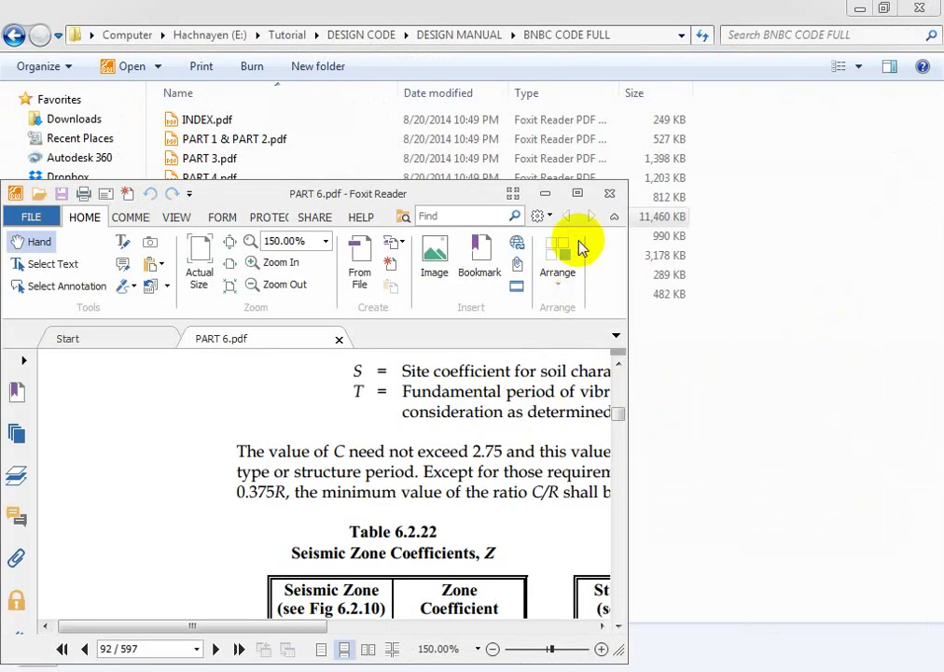
{"action": "left_click", "coordinate": [581, 196]}
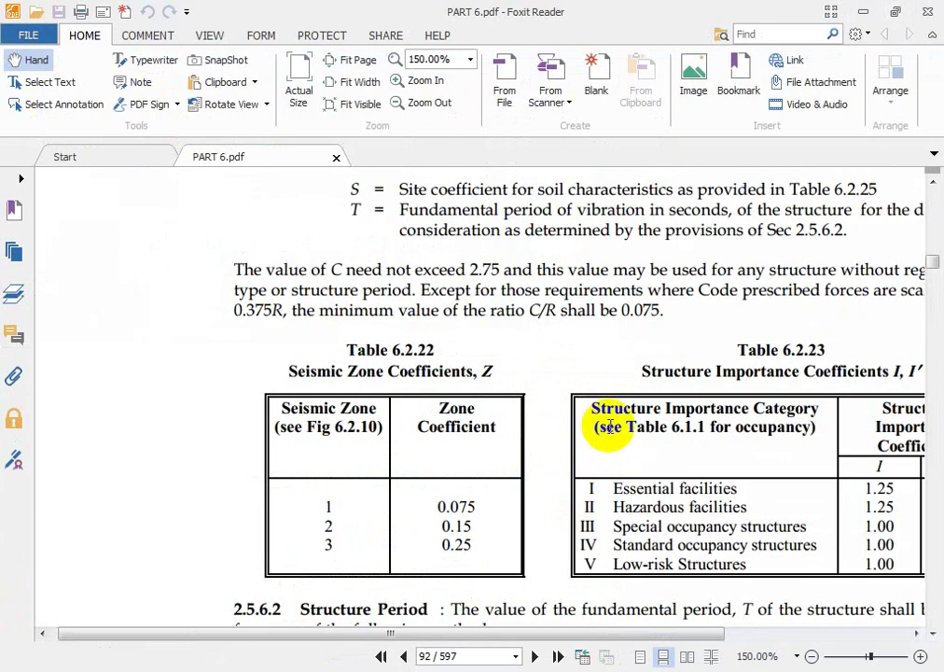
Enter "ear" as the search term and examine the seismic zone coefficients in Table 6.2.22 down to the Method A structure period
{"action": "scroll", "coordinate": [597, 432], "scroll_direction": "down", "scroll_amount": 2, "text": "ctrl"}
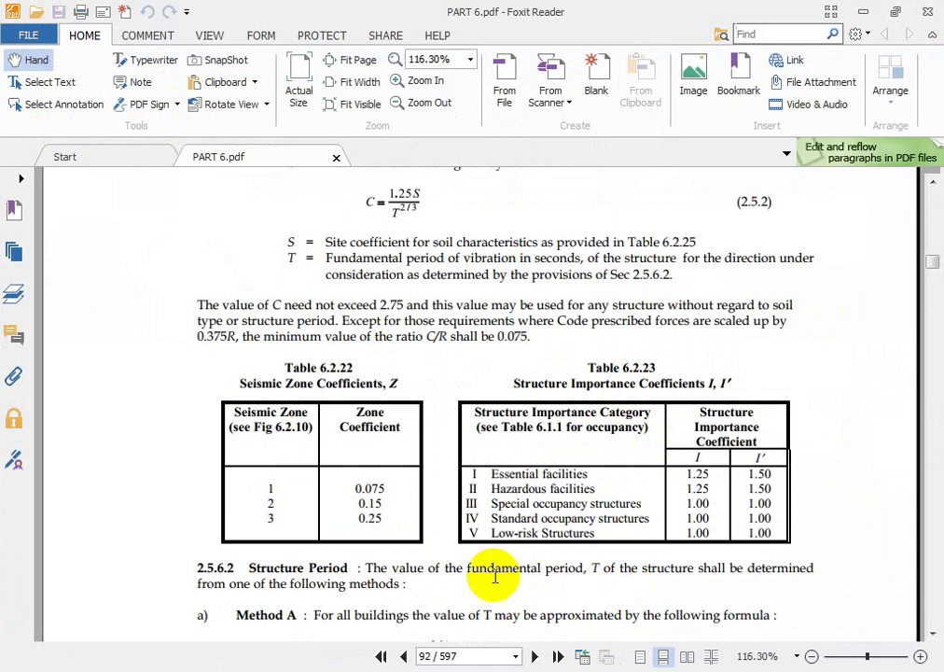
{"action": "key", "text": "ctrl+f"}
{"action": "type", "text": "ear"}
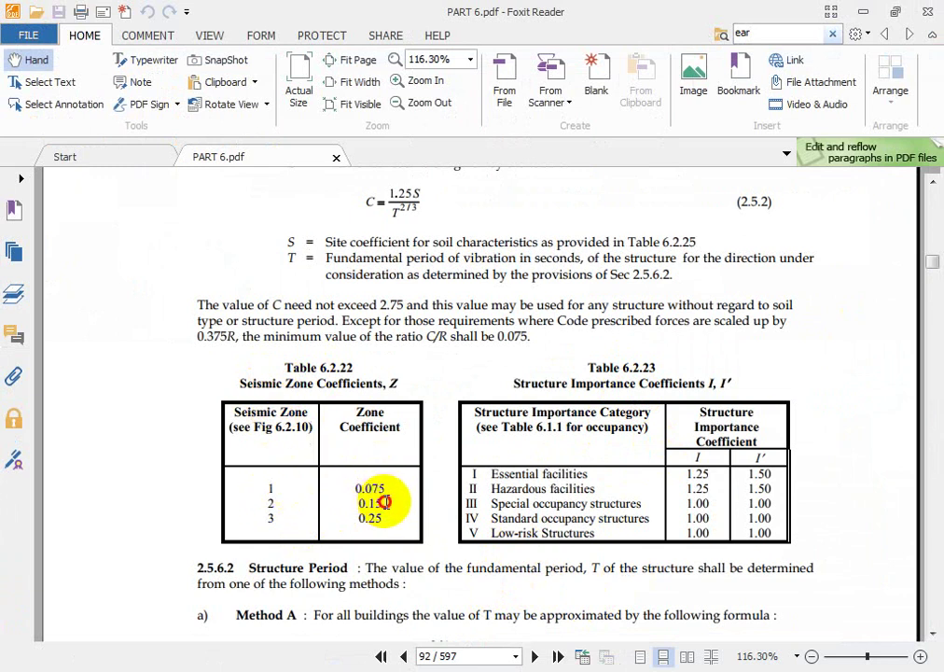
{"action": "left_click_drag", "start_coordinate": [384, 502], "coordinate": [357, 503]}
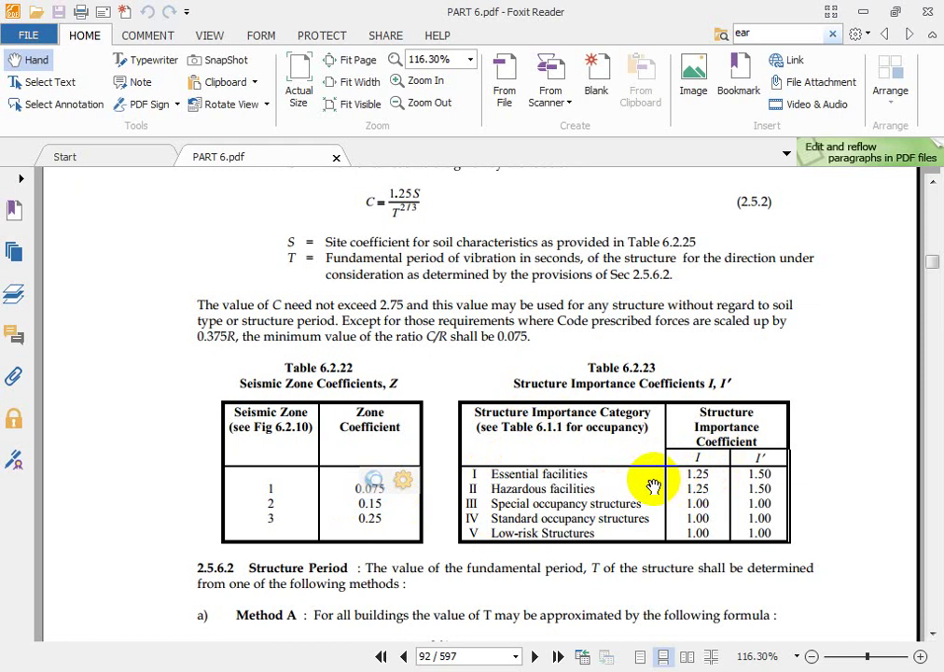
{"action": "left_click_drag", "start_coordinate": [384, 501], "coordinate": [357, 499]}
{"action": "left_click", "coordinate": [394, 516]}
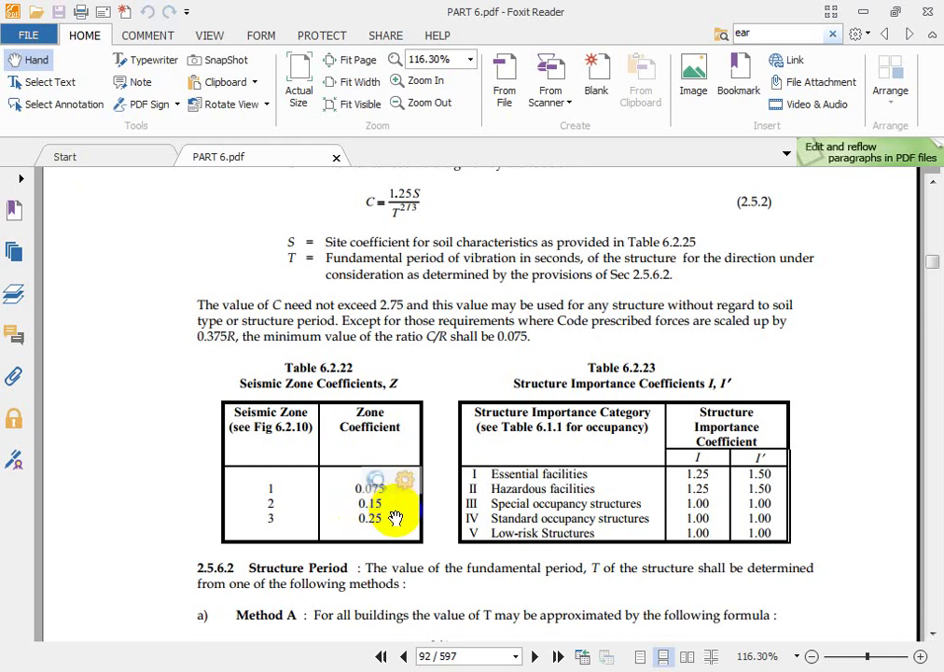
{"action": "scroll", "coordinate": [381, 522], "scroll_direction": "down", "scroll_amount": 1}
{"action": "scroll", "coordinate": [383, 530], "scroll_direction": "down", "scroll_amount": 3}
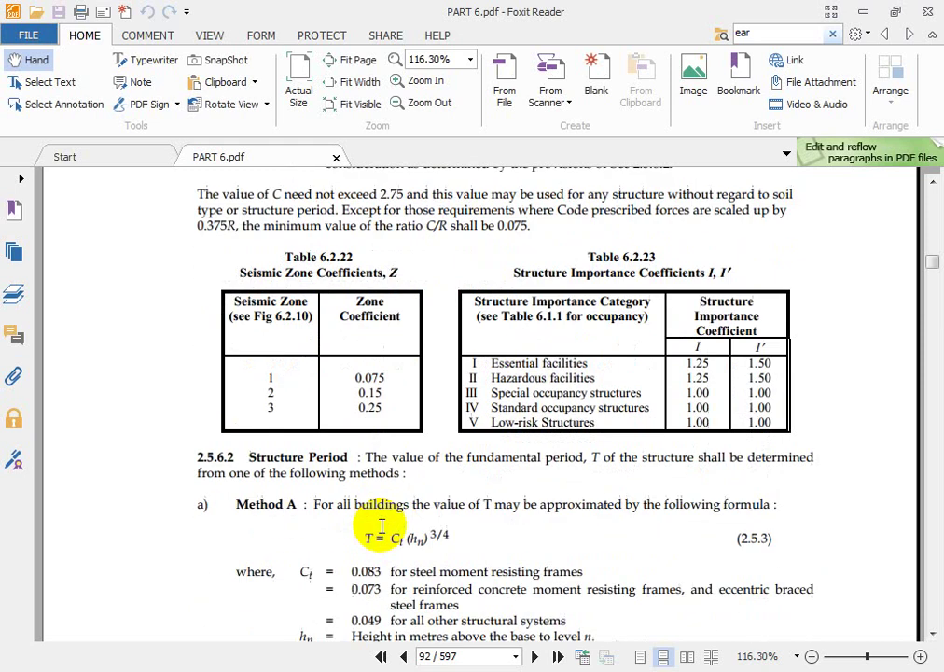
Switch to the 03_CC students.docx Word document and examine the ZIC numerator in the base shear formula
{"action": "scroll", "coordinate": [374, 464], "scroll_direction": "up", "scroll_amount": 2}
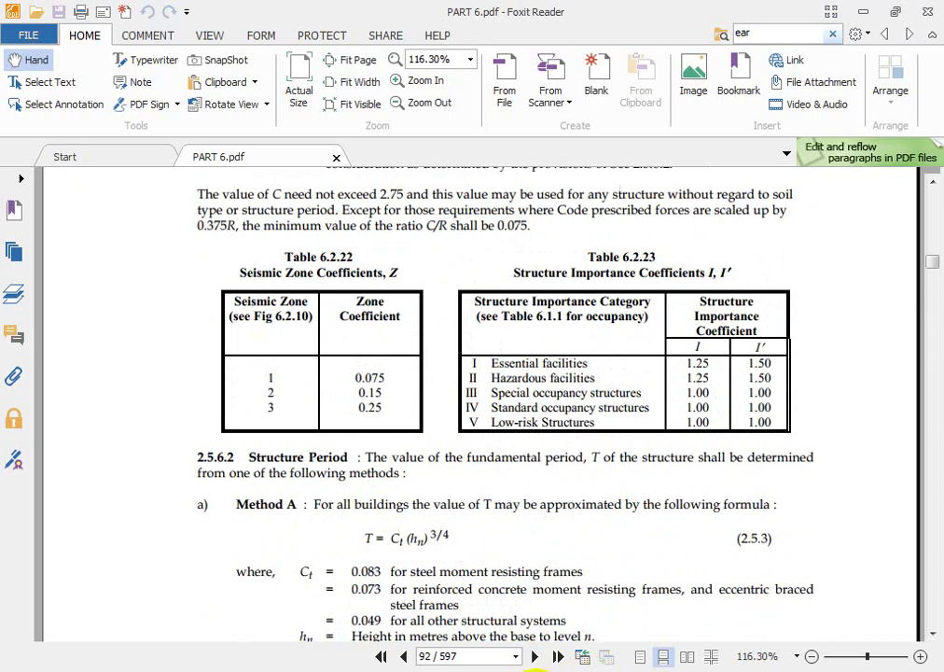
{"action": "key", "text": "alt+Tab"}
{"action": "scroll", "coordinate": [388, 351], "scroll_direction": "up", "scroll_amount": 8}
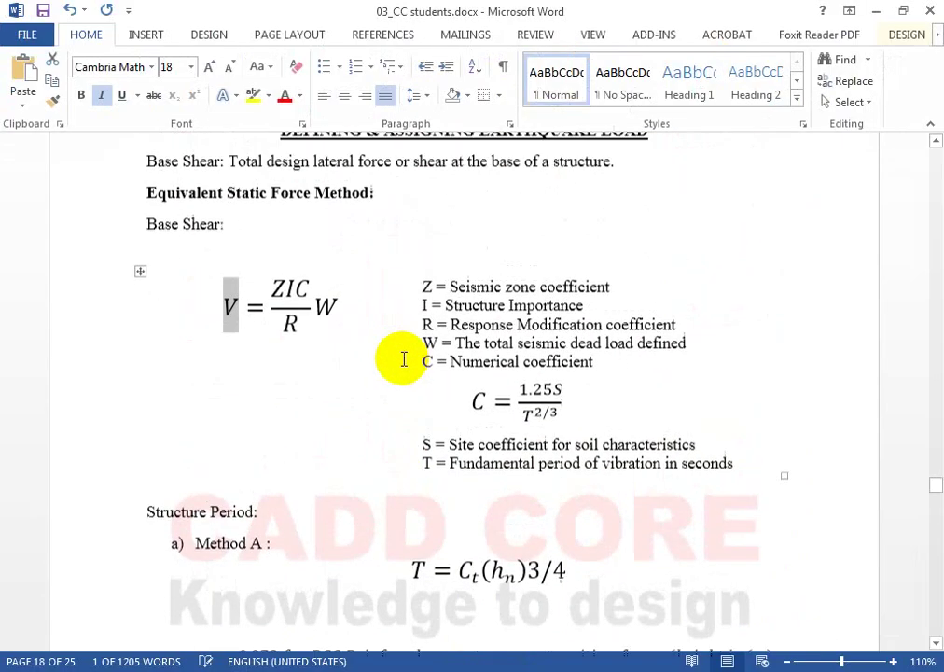
{"action": "scroll", "coordinate": [404, 359], "scroll_direction": "up", "scroll_amount": 1}
{"action": "left_click", "coordinate": [295, 353]}
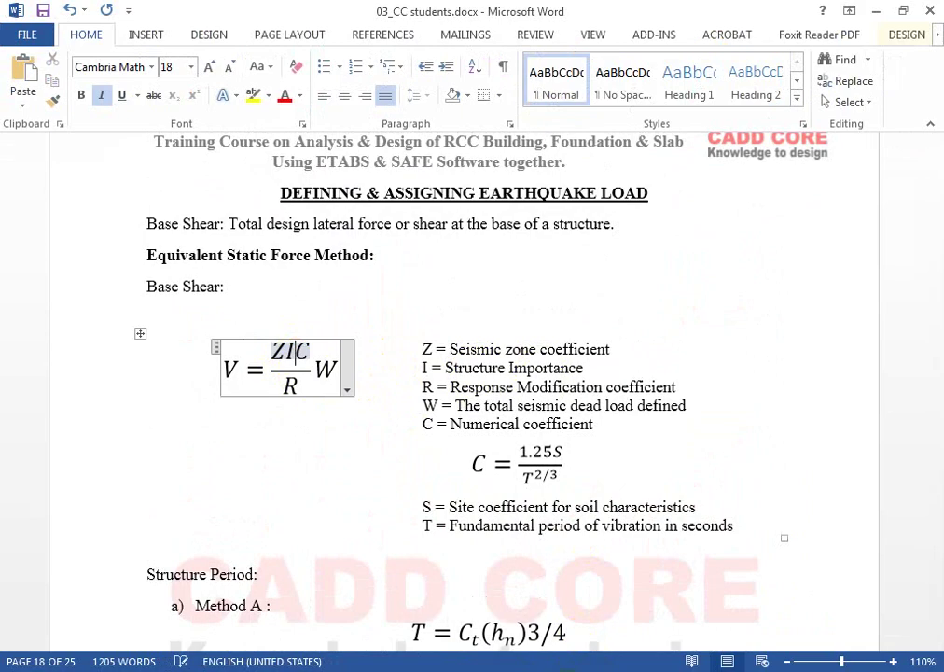
Switch back to PART 6.pdf in Foxit Reader and examine the structure importance categories and coefficients in Table 6.2.23
{"action": "key", "text": "alt+Tab"}
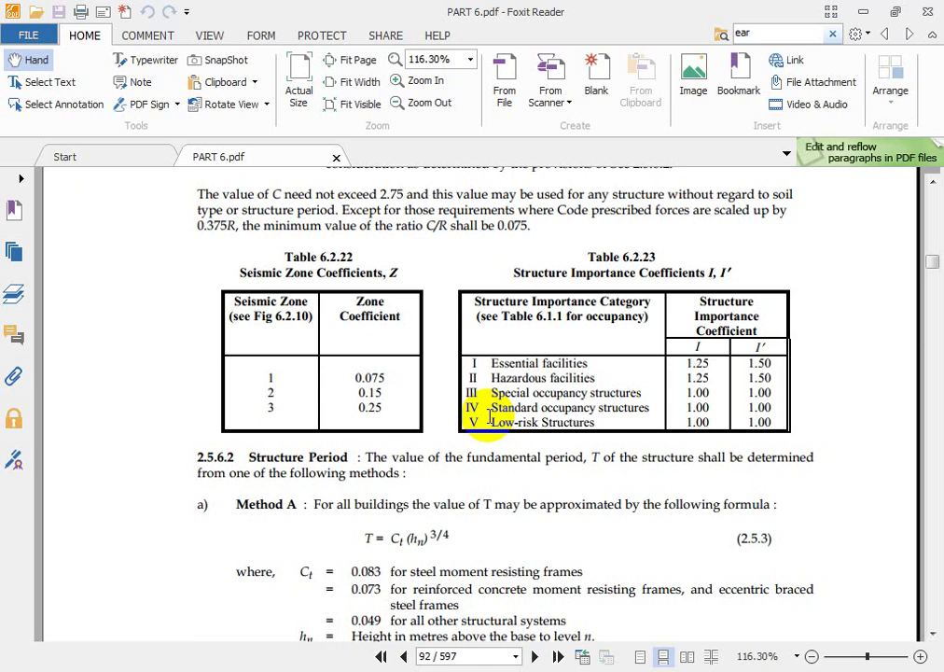
{"action": "left_click", "coordinate": [450, 359]}
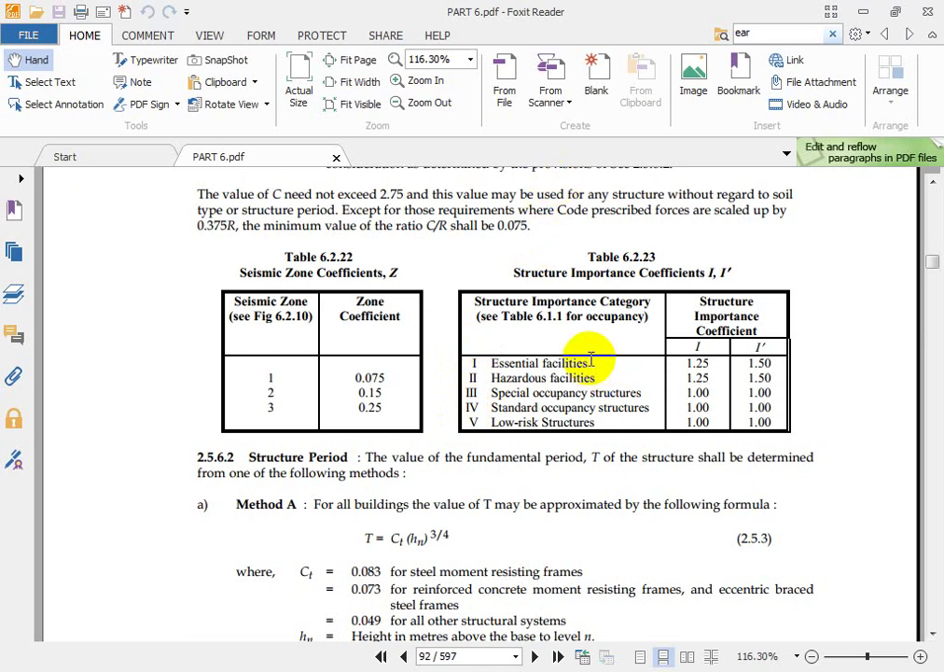
{"action": "left_click_drag", "start_coordinate": [592, 362], "coordinate": [569, 361]}
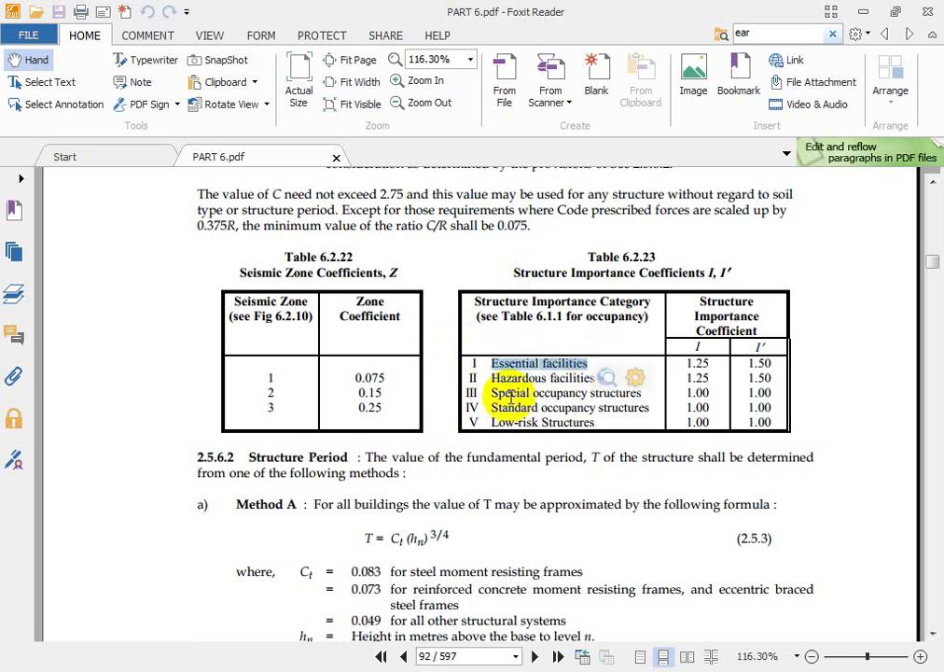
{"action": "left_click_drag", "start_coordinate": [488, 378], "coordinate": [597, 382]}
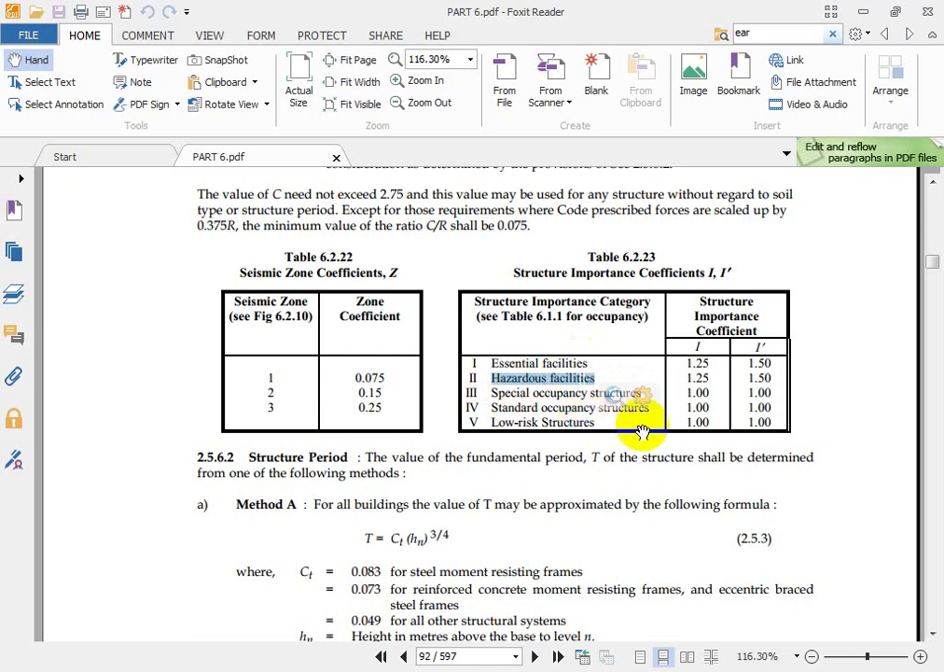
{"action": "left_click", "coordinate": [529, 391]}
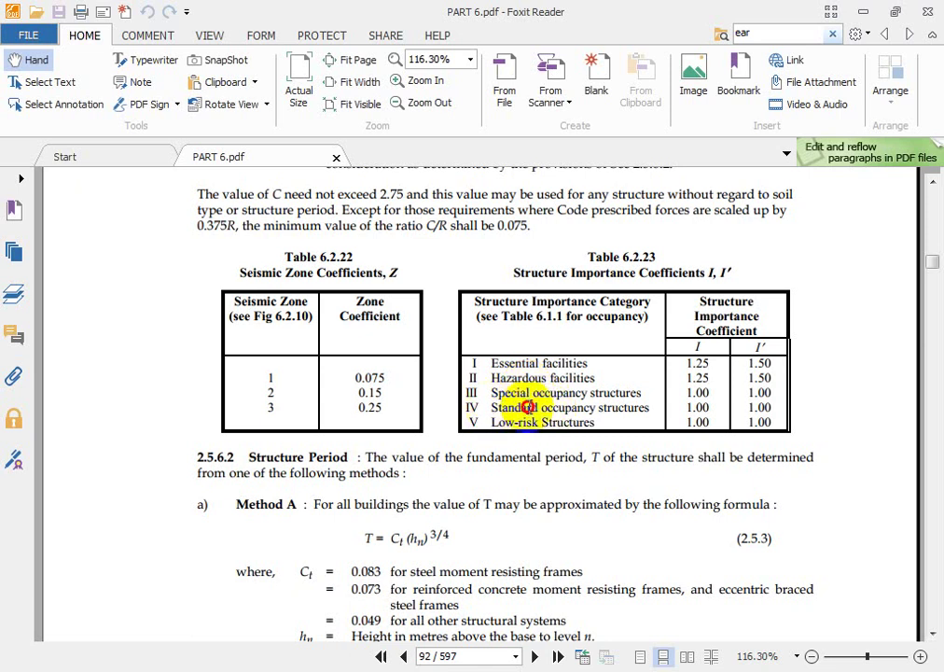
{"action": "left_click_drag", "start_coordinate": [490, 407], "coordinate": [666, 408]}
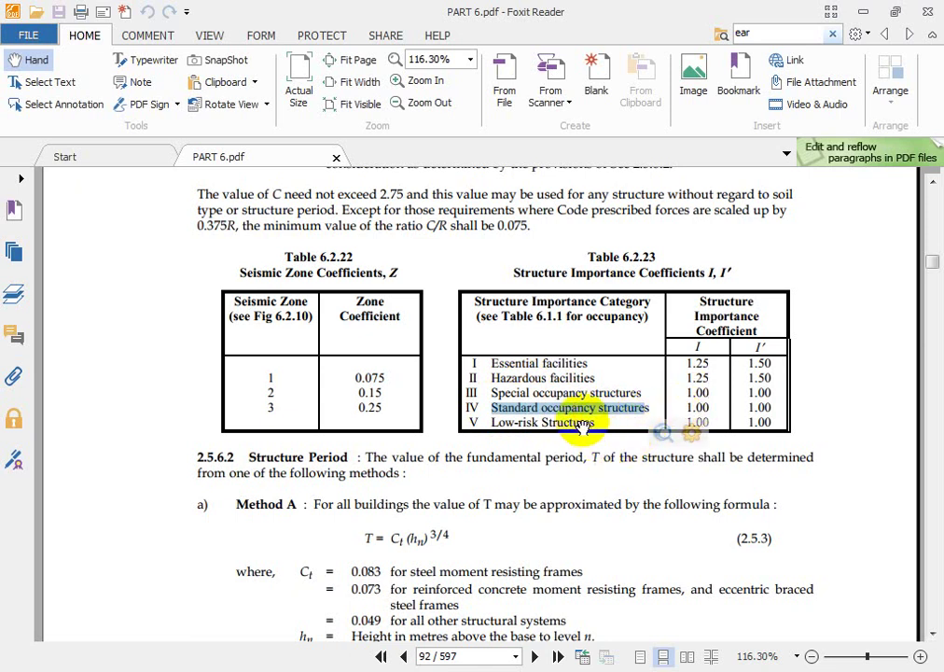
{"action": "left_click_drag", "start_coordinate": [599, 423], "coordinate": [487, 424]}
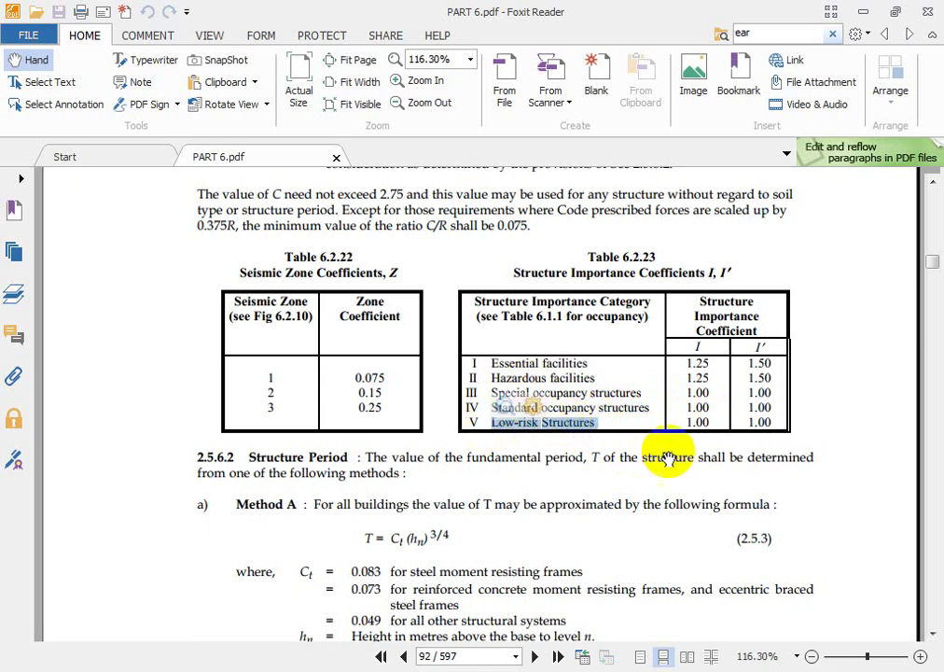
{"action": "left_click_drag", "start_coordinate": [696, 419], "coordinate": [662, 415]}
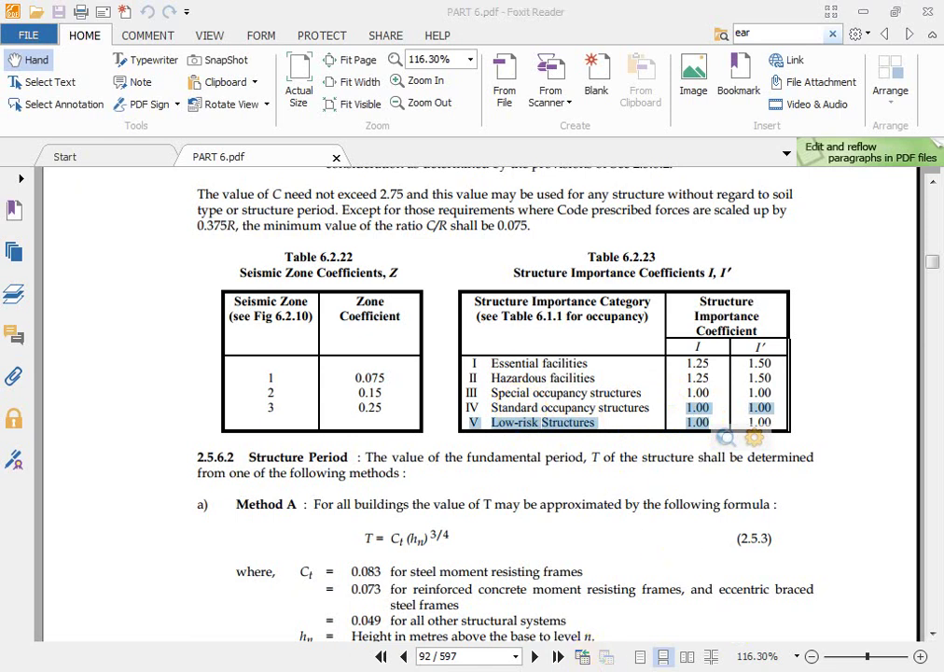
Return to the Word course document and highlight the numerical coefficient definition of C beside the base shear formula
{"action": "key", "text": "alt+Tab"}
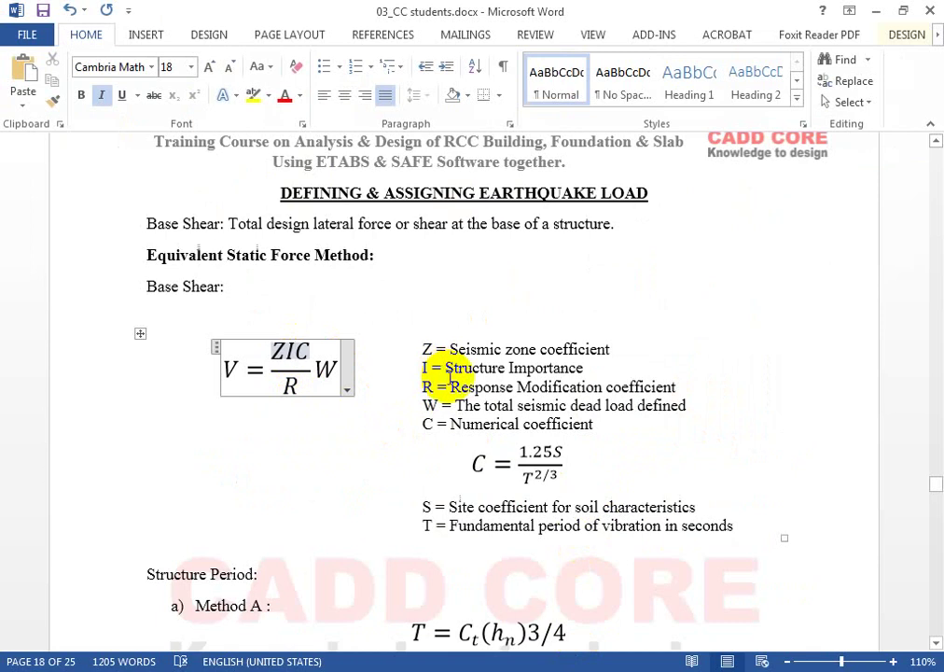
{"action": "left_click_drag", "start_coordinate": [596, 425], "coordinate": [453, 433]}
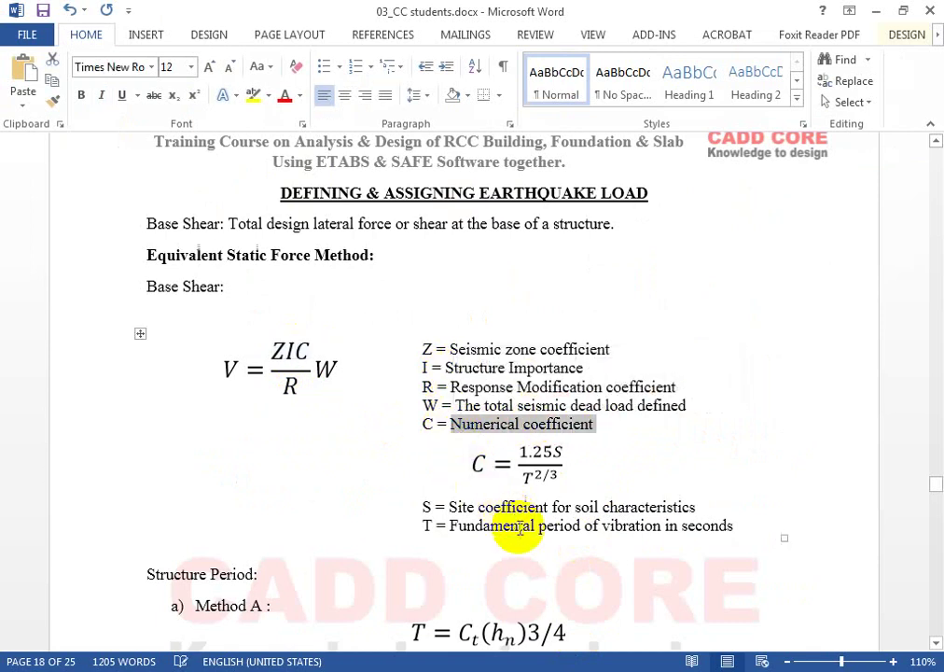
{"action": "scroll", "coordinate": [522, 541], "scroll_direction": "down", "scroll_amount": 1}
{"action": "scroll", "coordinate": [522, 541], "scroll_direction": "down", "scroll_amount": 1}
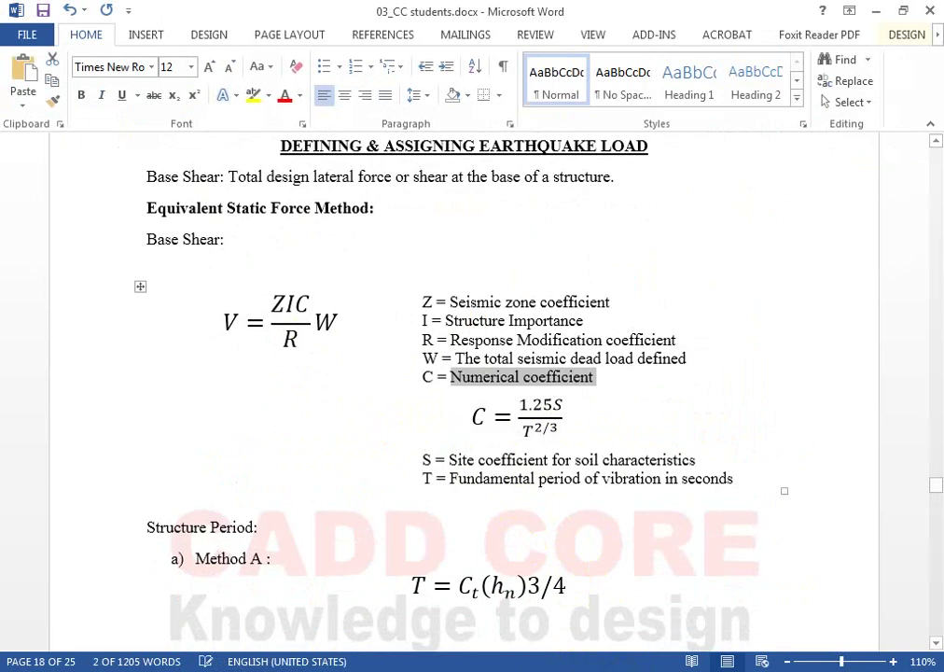
Switch to PART 6.pdf in Foxit Reader and examine equation 2.5.2 for the numerical coefficient C
{"action": "key", "text": "alt+Tab"}
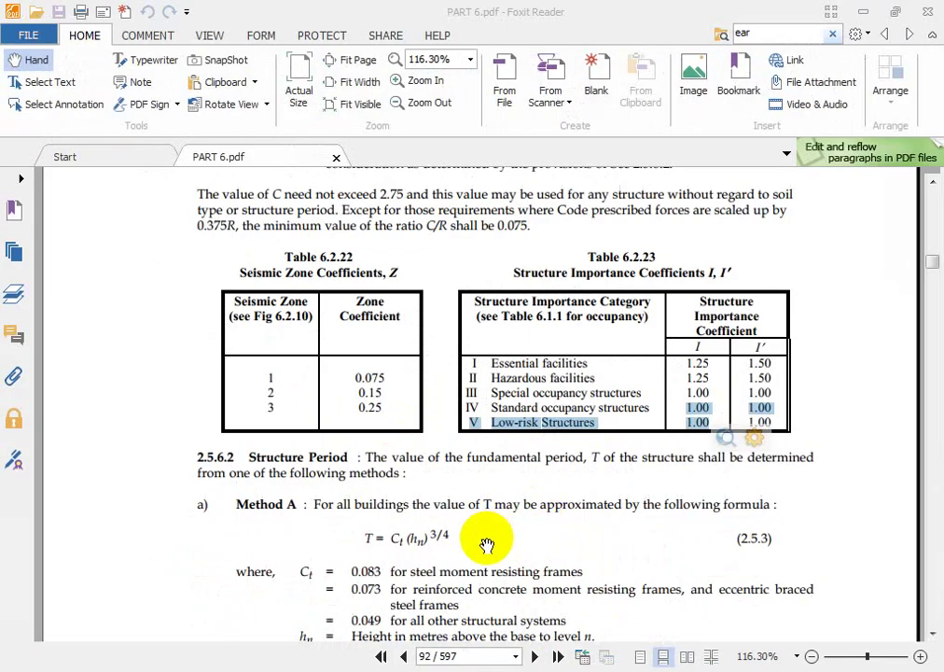
{"action": "left_click", "coordinate": [422, 571]}
{"action": "scroll", "coordinate": [421, 616], "scroll_direction": "down", "scroll_amount": 1}
{"action": "scroll", "coordinate": [421, 583], "scroll_direction": "up", "scroll_amount": 6}
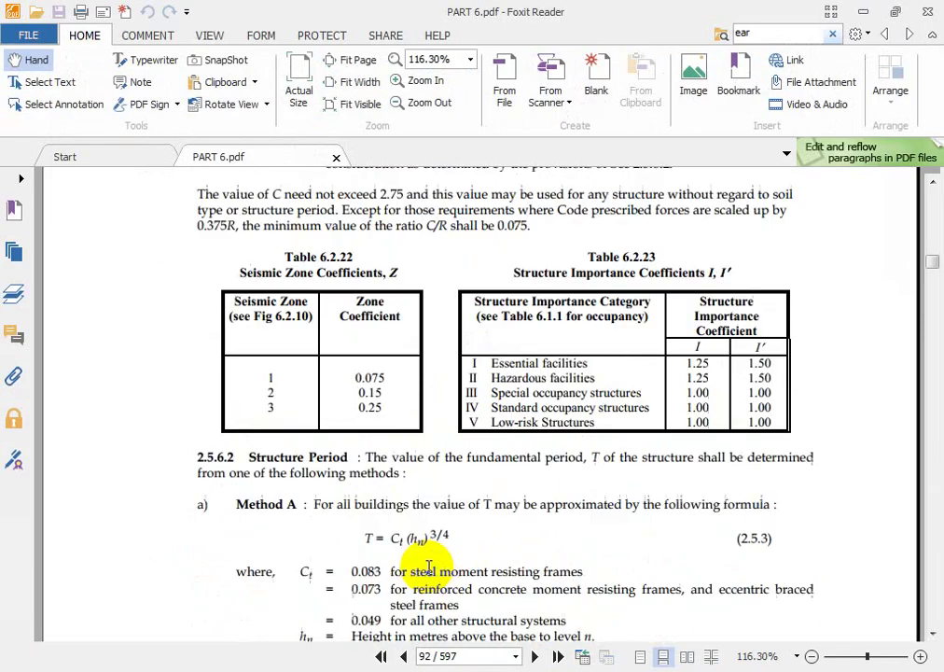
{"action": "scroll", "coordinate": [429, 566], "scroll_direction": "up", "scroll_amount": 2}
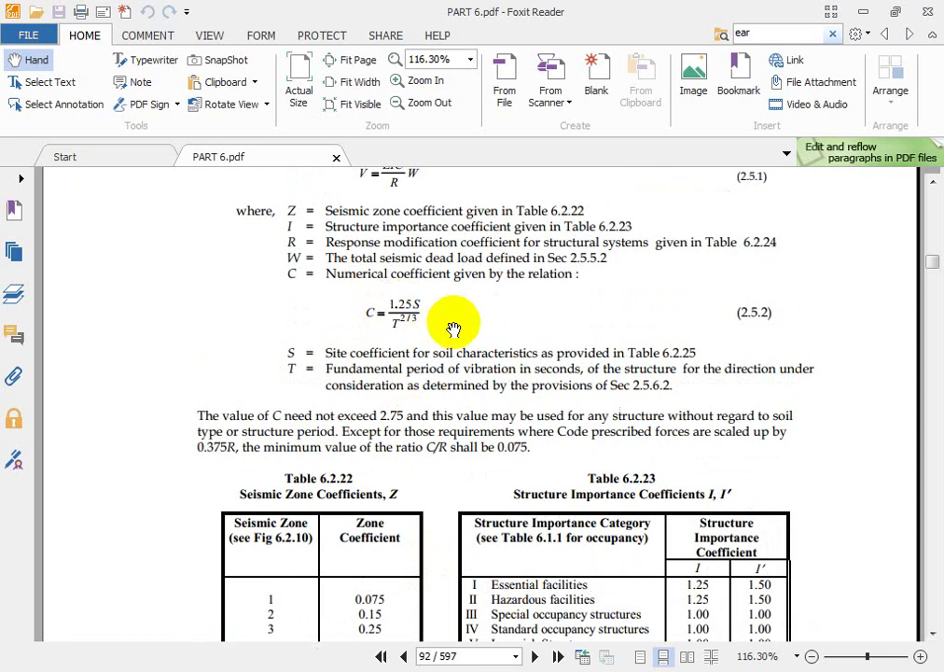
{"action": "left_click", "coordinate": [411, 302]}
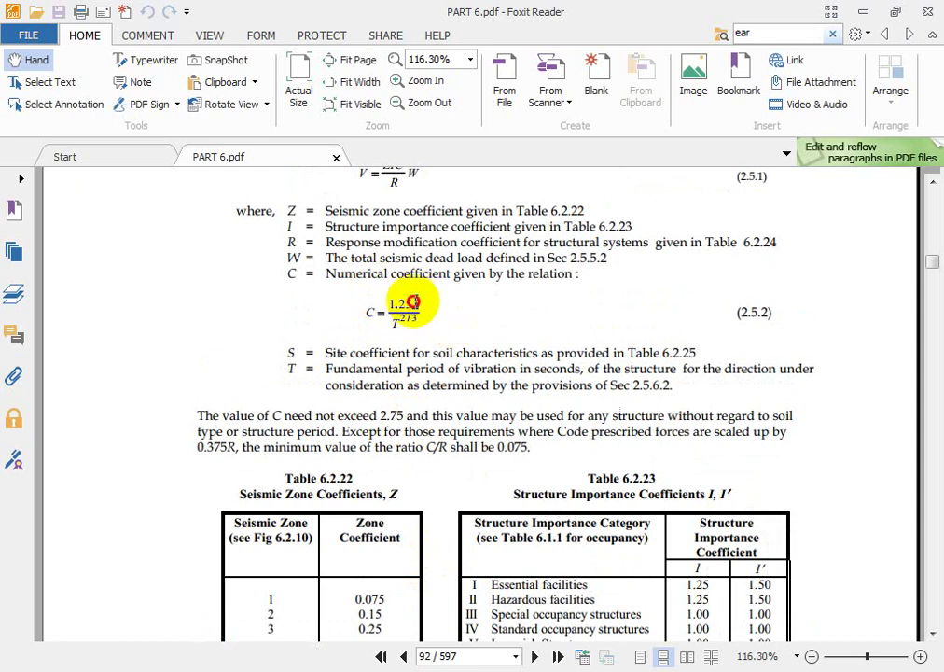
Look up the site coefficient S for the soil characteristics in Table 6.2.25, past the response modification coefficients in Table 6.2.24
{"action": "scroll", "coordinate": [483, 472], "scroll_direction": "down", "scroll_amount": 2}
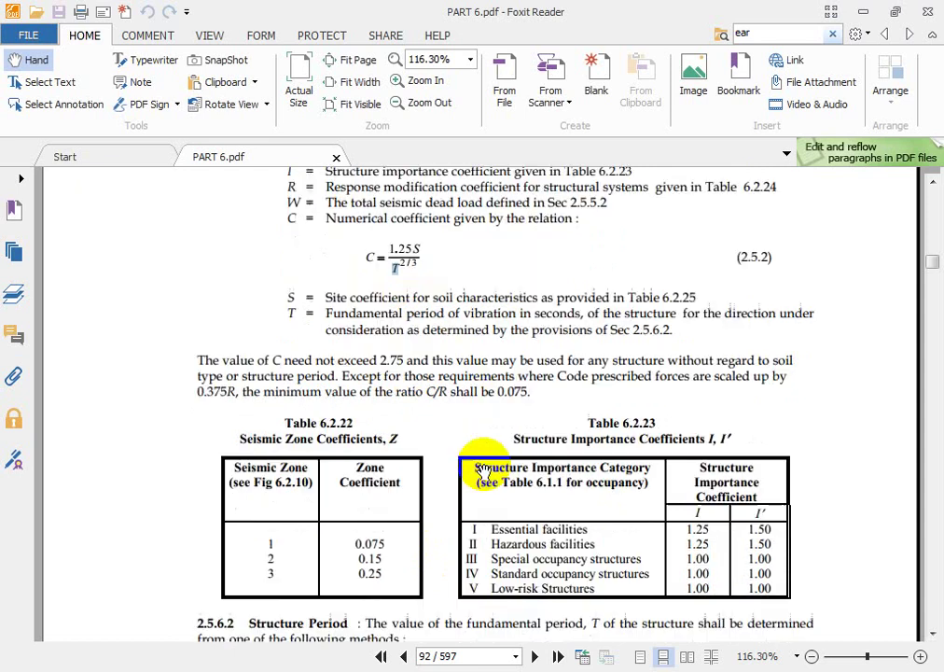
{"action": "scroll", "coordinate": [483, 473], "scroll_direction": "down", "scroll_amount": 2}
{"action": "scroll", "coordinate": [484, 466], "scroll_direction": "down", "scroll_amount": 20}
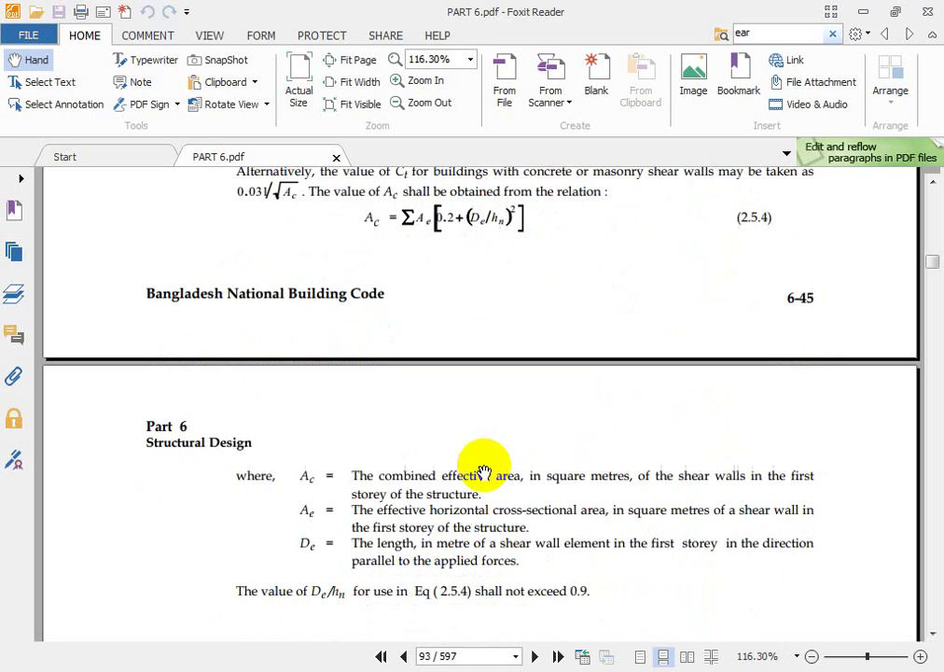
{"action": "scroll", "coordinate": [482, 472], "scroll_direction": "down", "scroll_amount": 8}
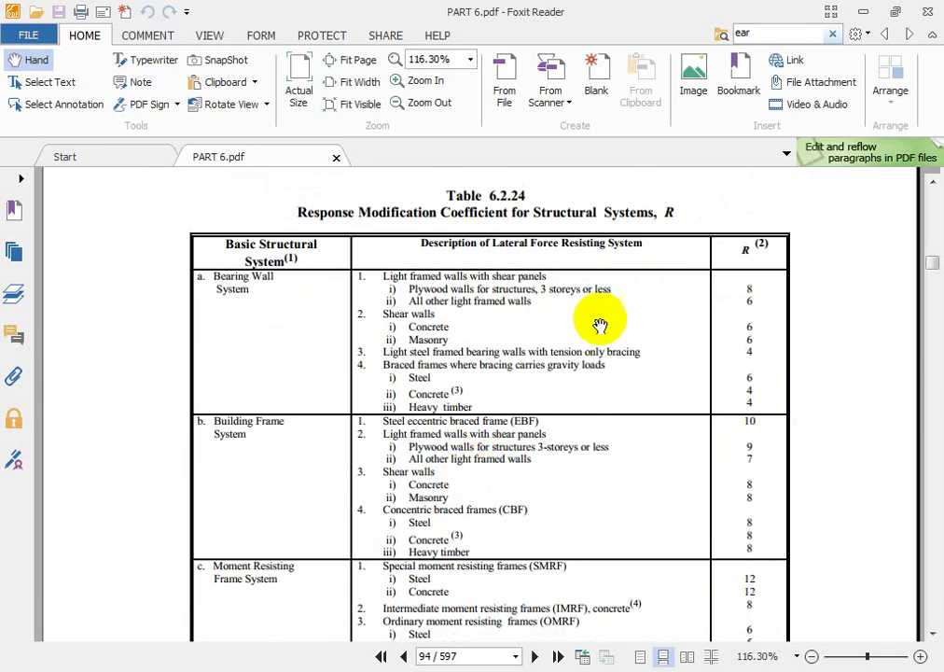
{"action": "scroll", "coordinate": [604, 323], "scroll_direction": "down", "scroll_amount": 15}
{"action": "scroll", "coordinate": [598, 299], "scroll_direction": "down", "scroll_amount": 5}
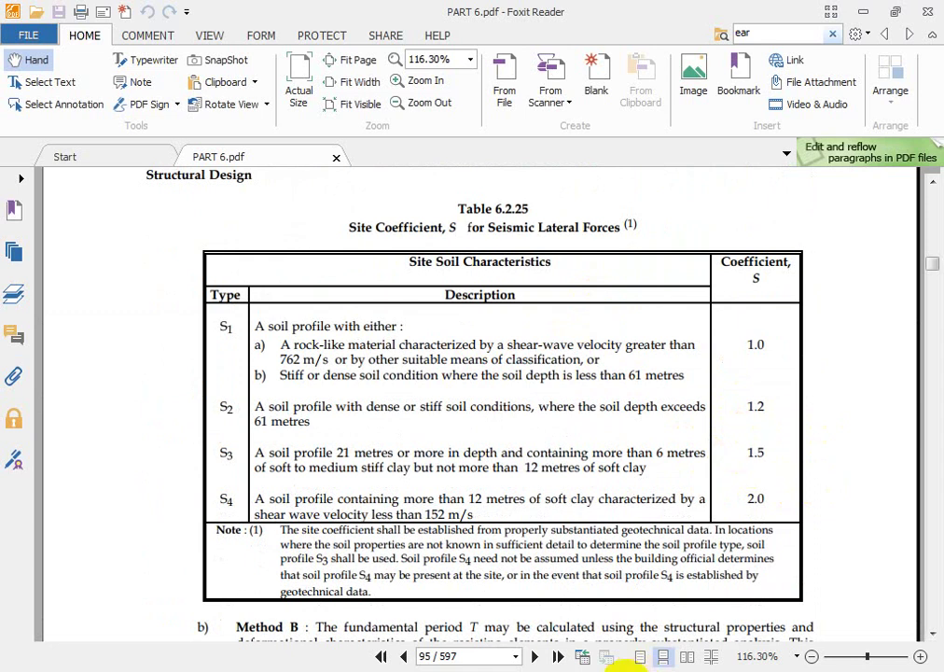
Switch to the Word course document and examine the fundamental period definition and the Ct term of the Method A formula
{"action": "left_click", "coordinate": [550, 671]}
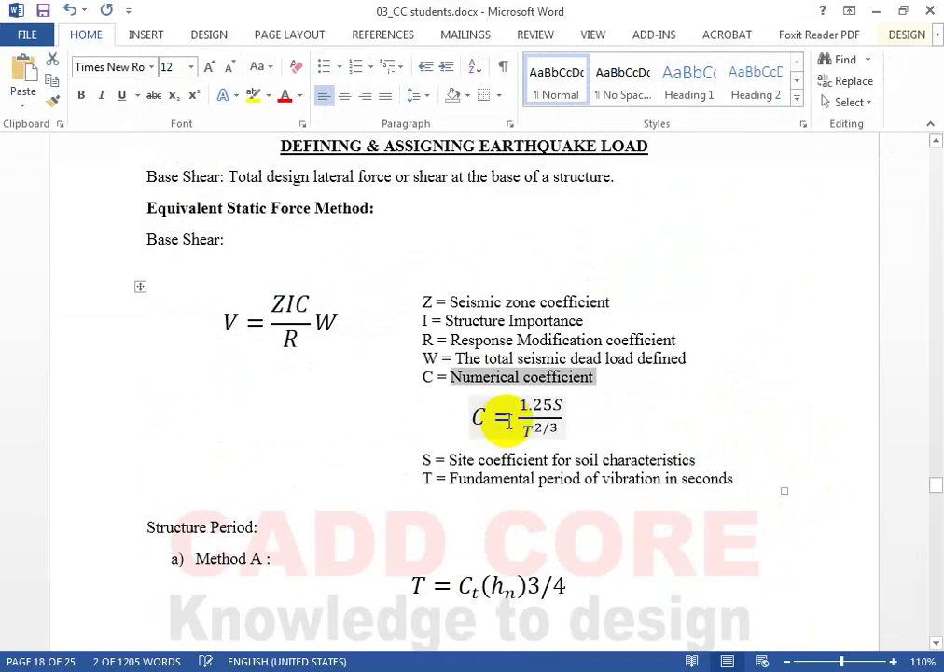
{"action": "left_click", "coordinate": [485, 481]}
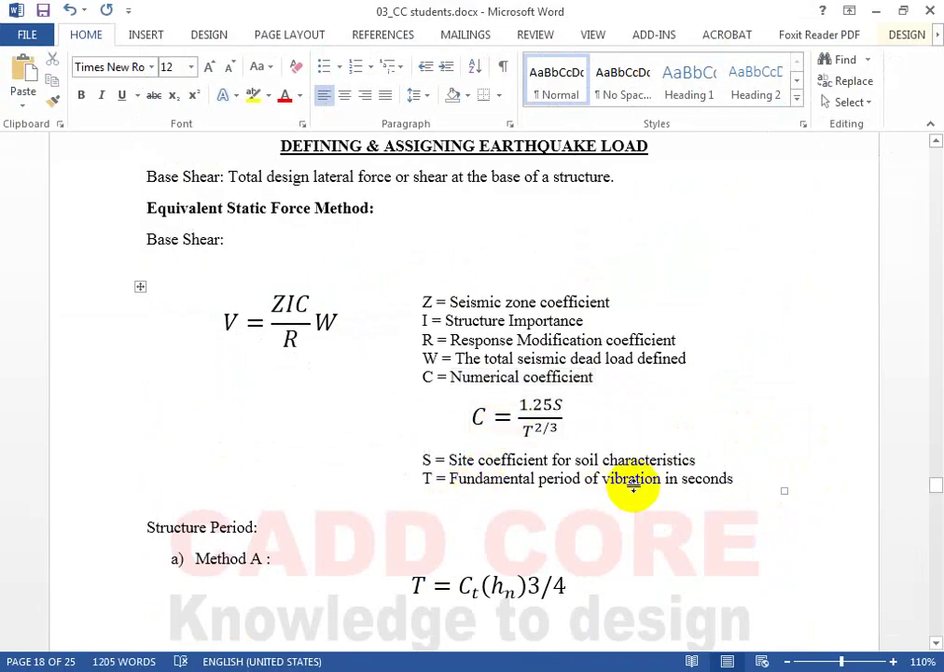
{"action": "scroll", "coordinate": [583, 497], "scroll_direction": "down", "scroll_amount": 2}
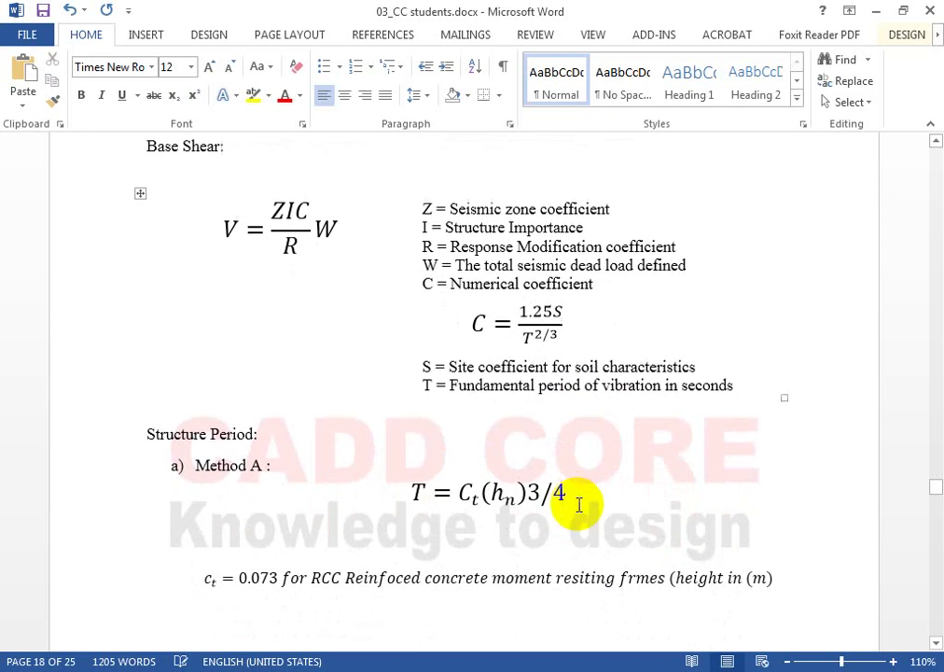
{"action": "mouse_move", "coordinate": [467, 494]}
{"action": "left_mouse_down"}
{"action": "mouse_move", "coordinate": [556, 495]}
{"action": "mouse_move", "coordinate": [478, 511]}
{"action": "left_mouse_up"}
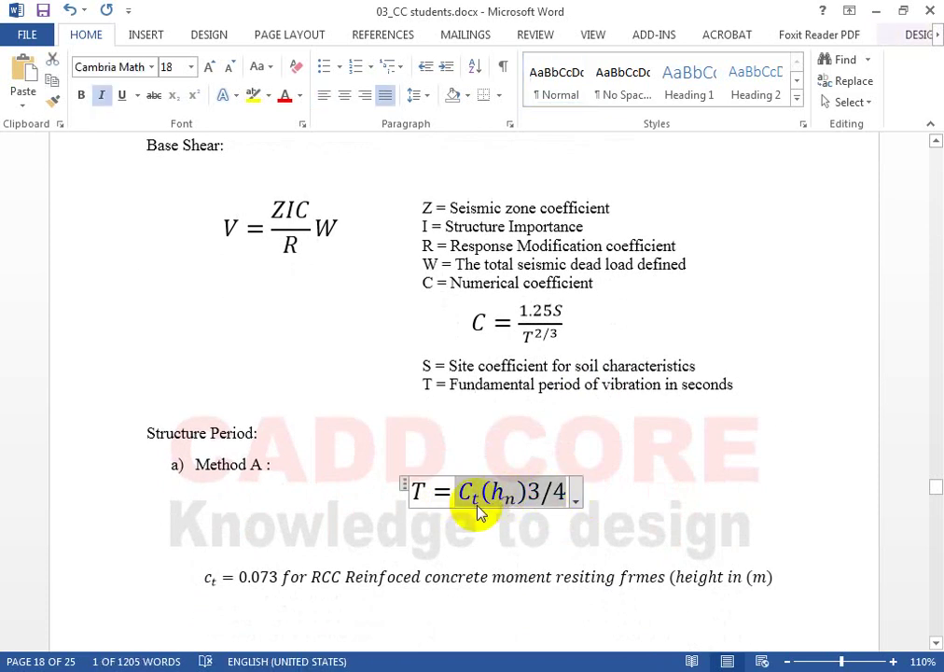
{"action": "left_click", "coordinate": [482, 500]}
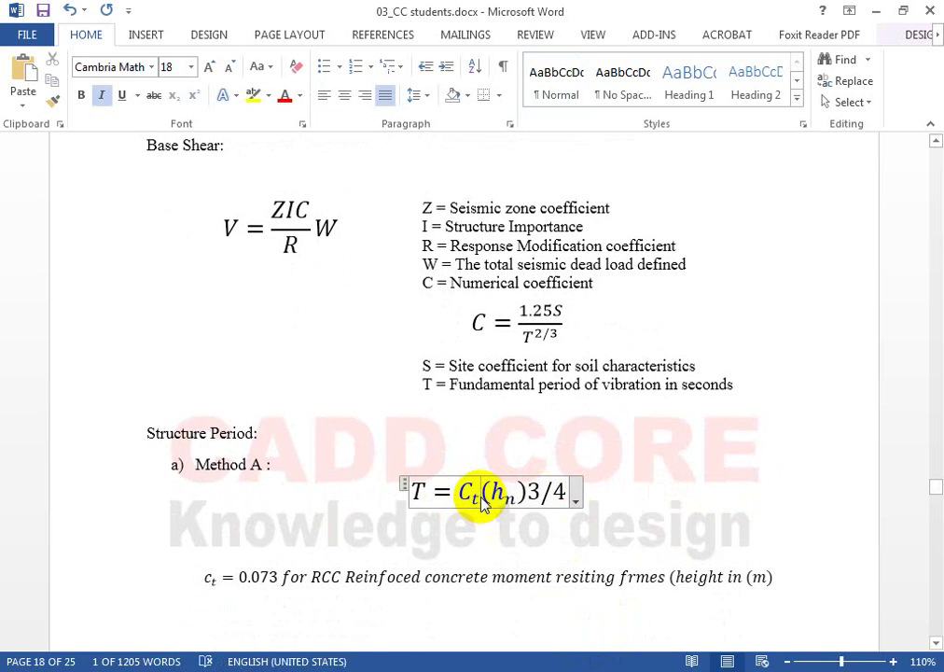
Switch to PART 6.pdf in Foxit Reader and examine the Ct values under Method A in section 2.5.6.2 Structure Period
{"action": "left_click", "coordinate": [544, 670]}
{"action": "scroll", "coordinate": [505, 435], "scroll_direction": "up", "scroll_amount": 3}
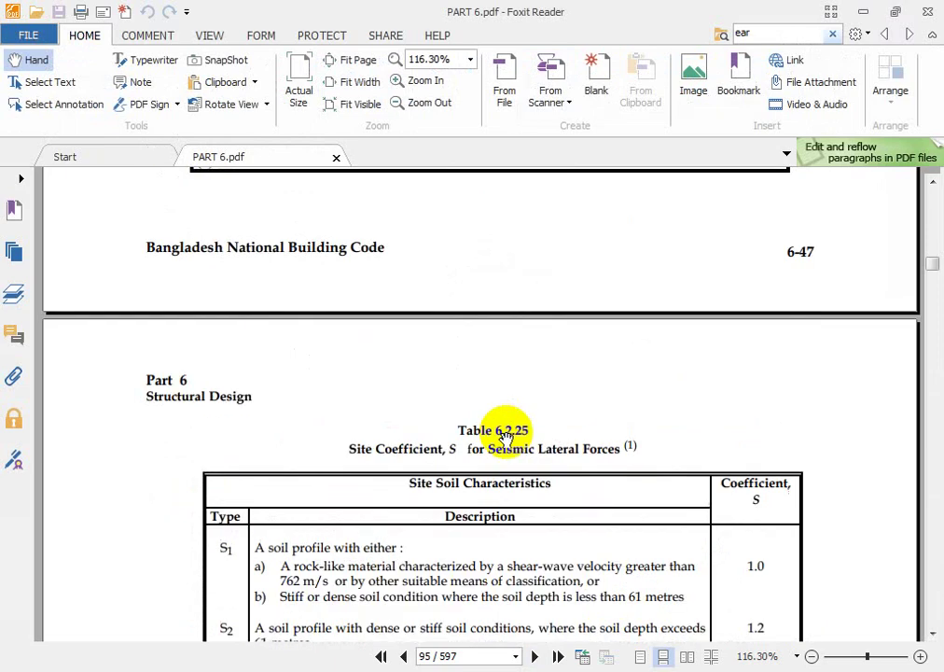
{"action": "scroll", "coordinate": [504, 436], "scroll_direction": "up", "scroll_amount": 15}
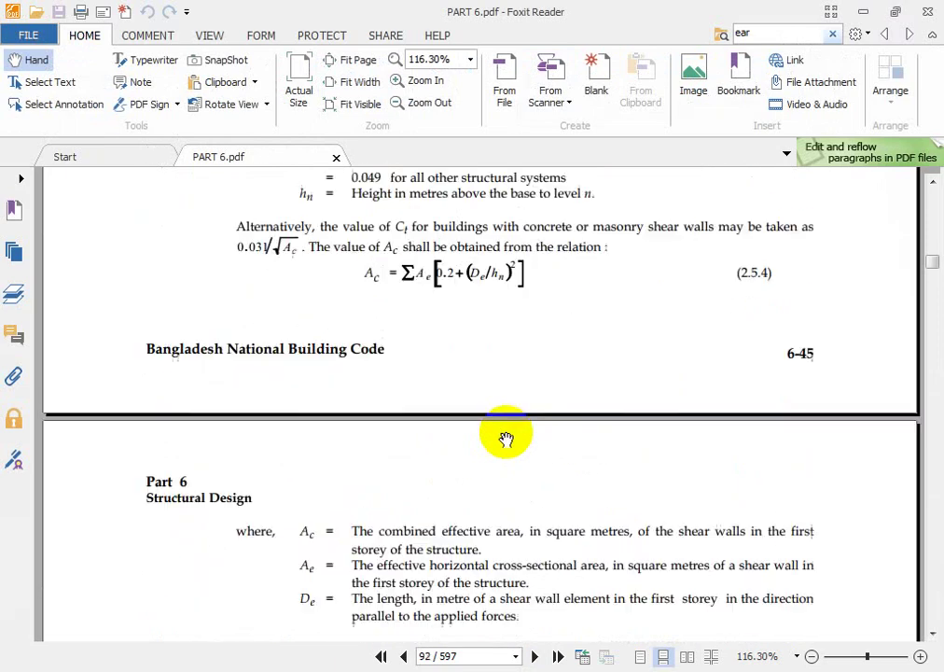
{"action": "scroll", "coordinate": [506, 435], "scroll_direction": "up", "scroll_amount": 6}
{"action": "scroll", "coordinate": [501, 438], "scroll_direction": "up", "scroll_amount": 3}
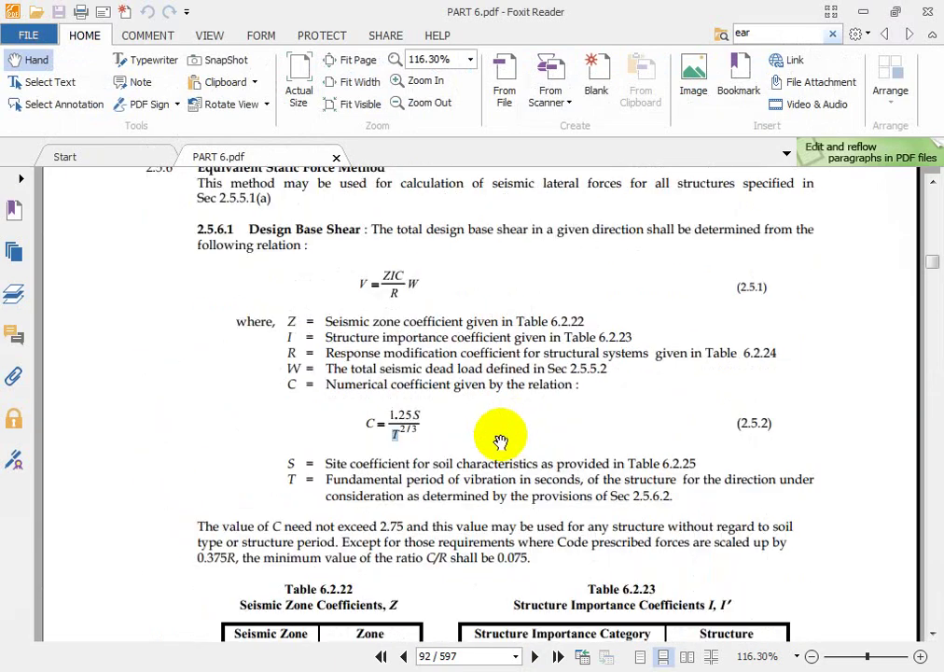
{"action": "scroll", "coordinate": [408, 512], "scroll_direction": "down", "scroll_amount": 8}
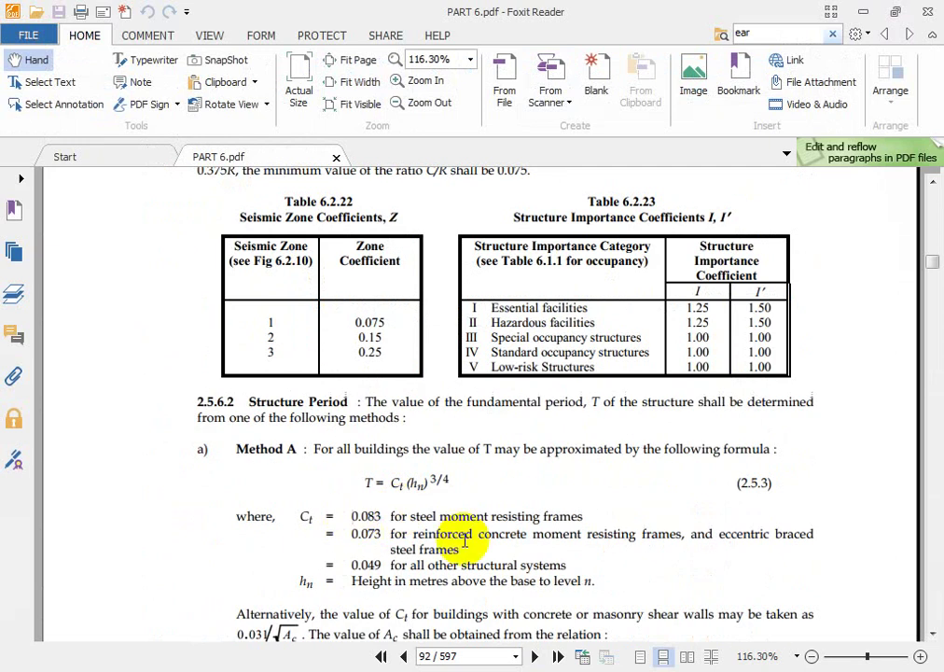
{"action": "left_click_drag", "start_coordinate": [336, 518], "coordinate": [384, 534]}
Return to the Word course document and examine the hn term of the Method A formula and the C equation
{"action": "left_click", "coordinate": [564, 669]}
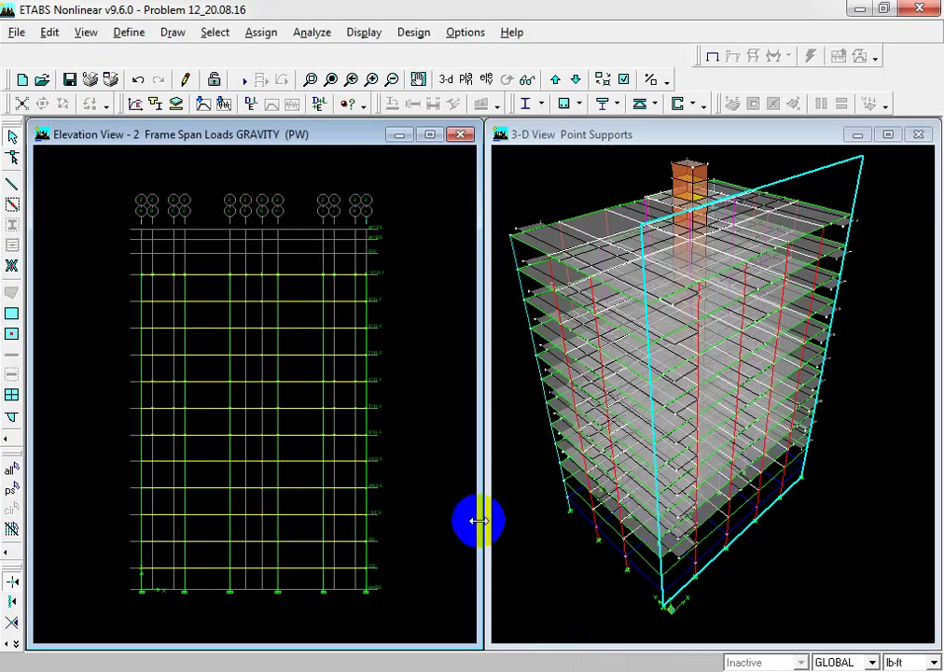
{"action": "left_click", "coordinate": [555, 668]}
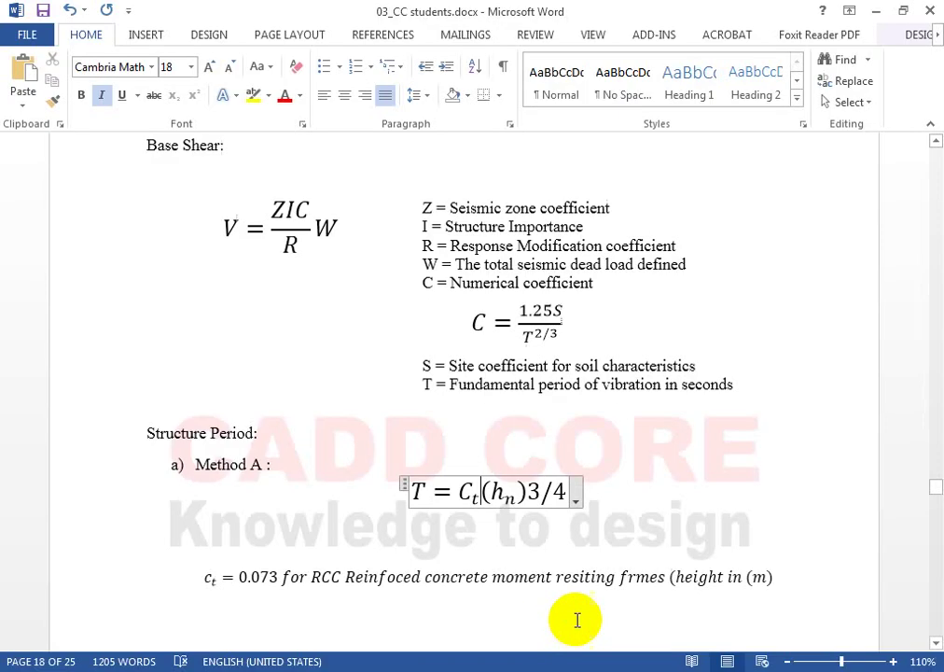
{"action": "double_click", "coordinate": [502, 492]}
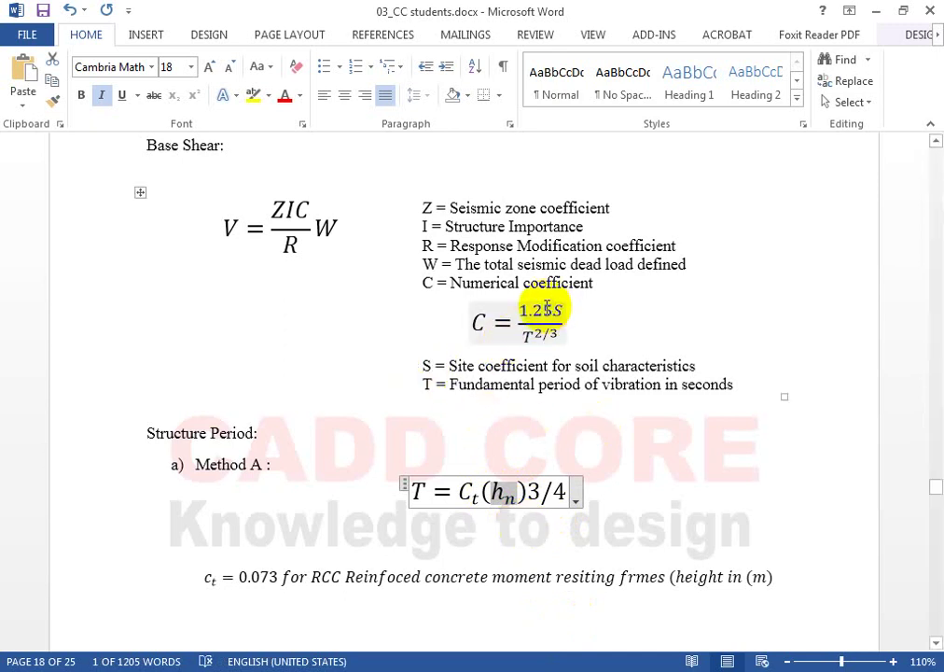
{"action": "left_click", "coordinate": [483, 322]}
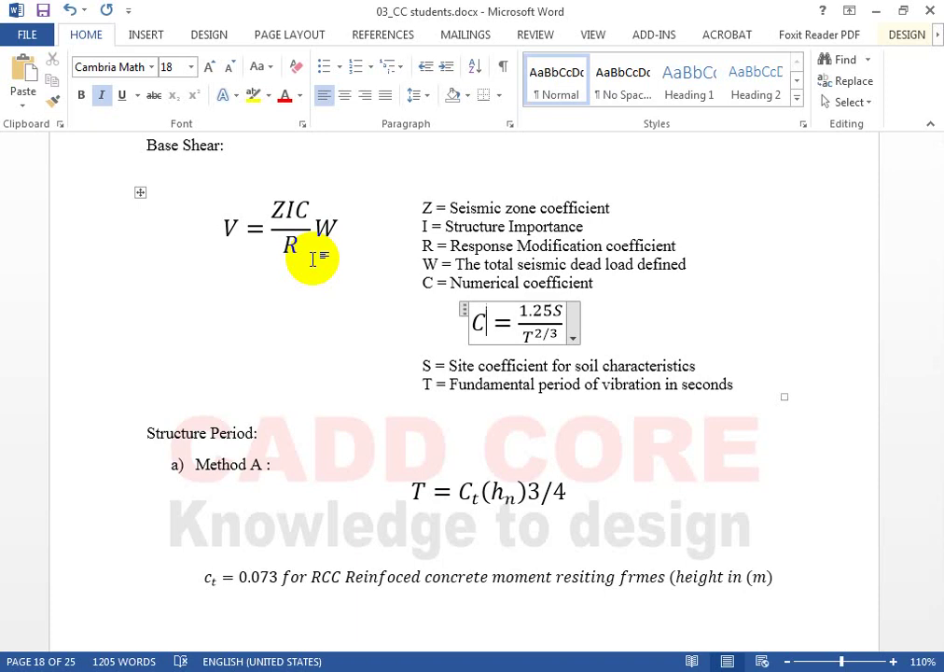
Switch to ETABS, open the static load case definitions and enter a load named EQX with type QUAKE
{"action": "scroll", "coordinate": [360, 405], "scroll_direction": "down", "scroll_amount": 4}
{"action": "scroll", "coordinate": [360, 406], "scroll_direction": "down", "scroll_amount": 15}
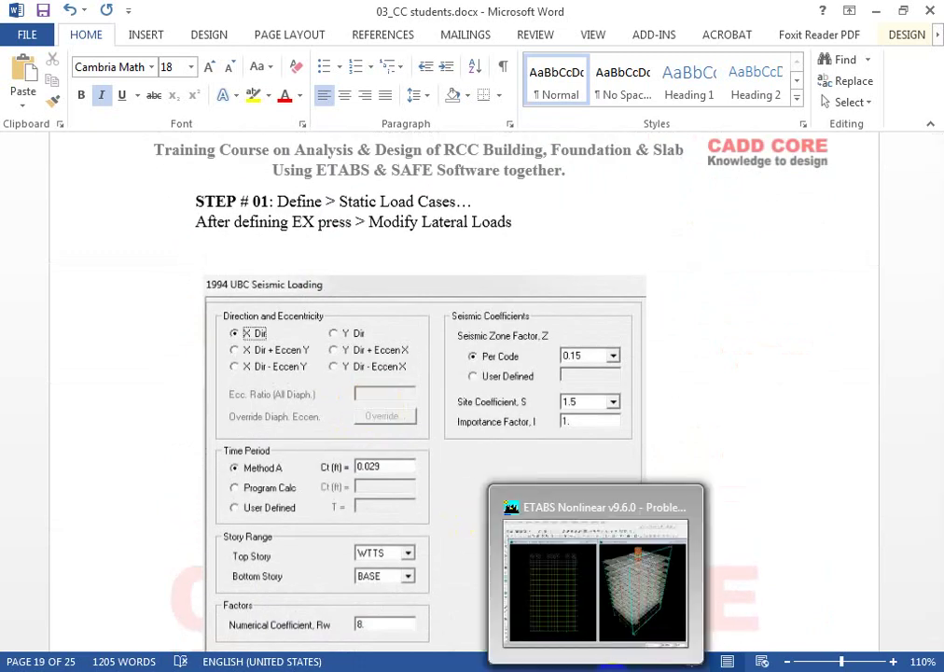
{"action": "left_click", "coordinate": [430, 415]}
{"action": "left_click", "coordinate": [130, 32]}
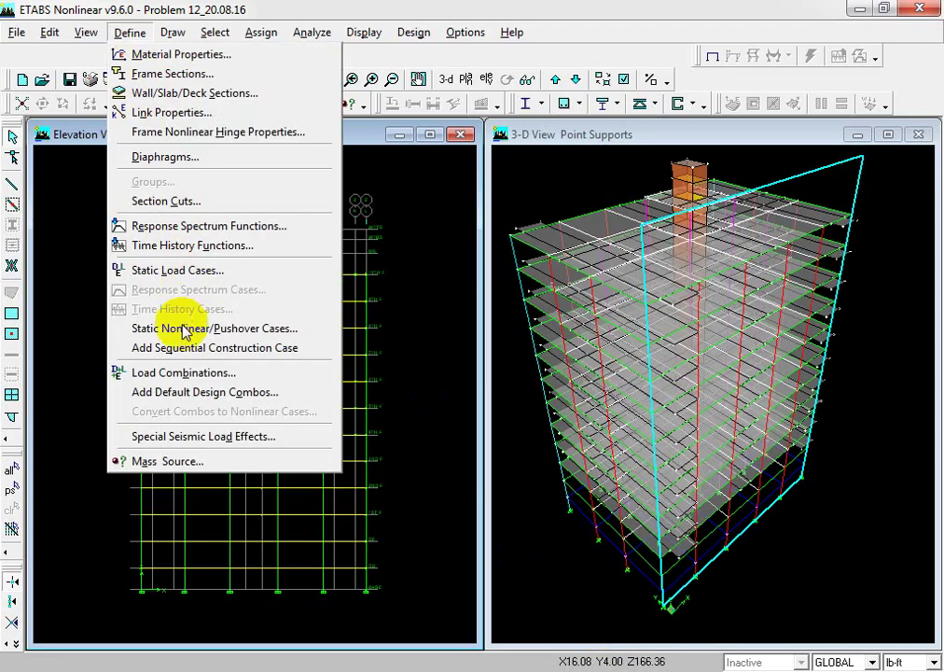
{"action": "left_click", "coordinate": [186, 270]}
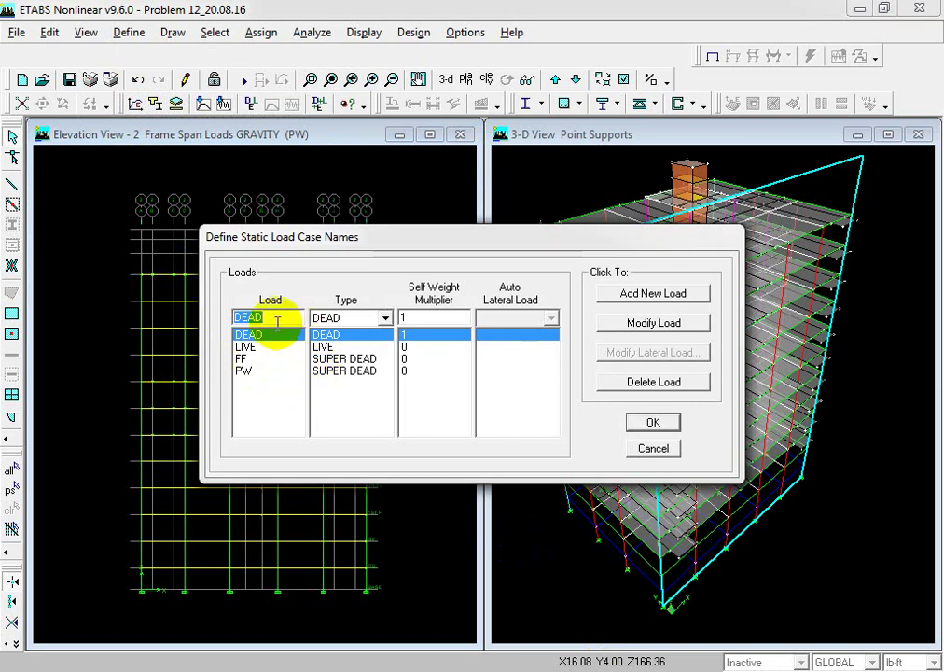
{"action": "type", "text": "X"}
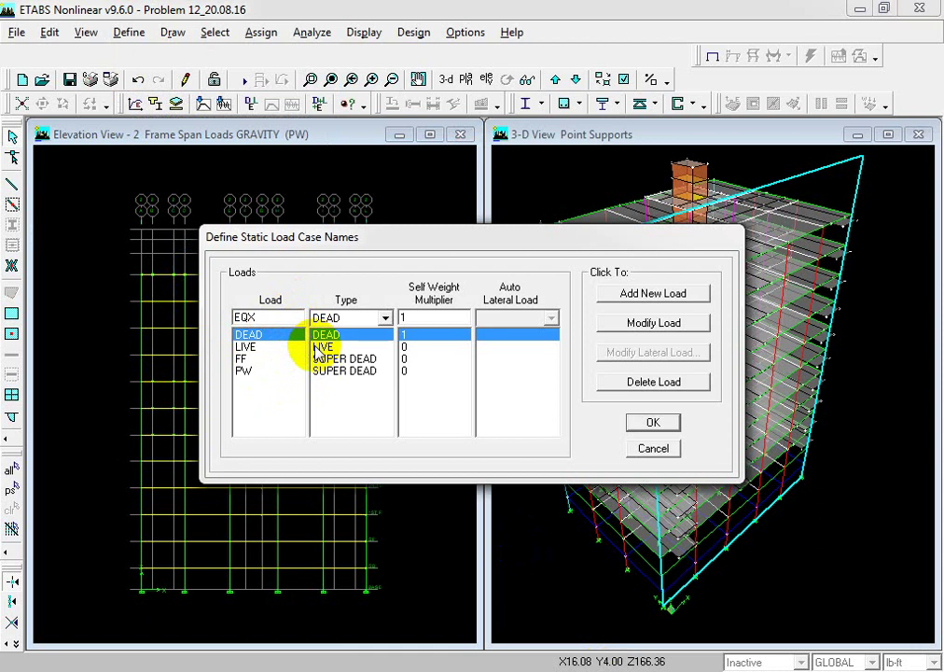
{"action": "left_click", "coordinate": [354, 322]}
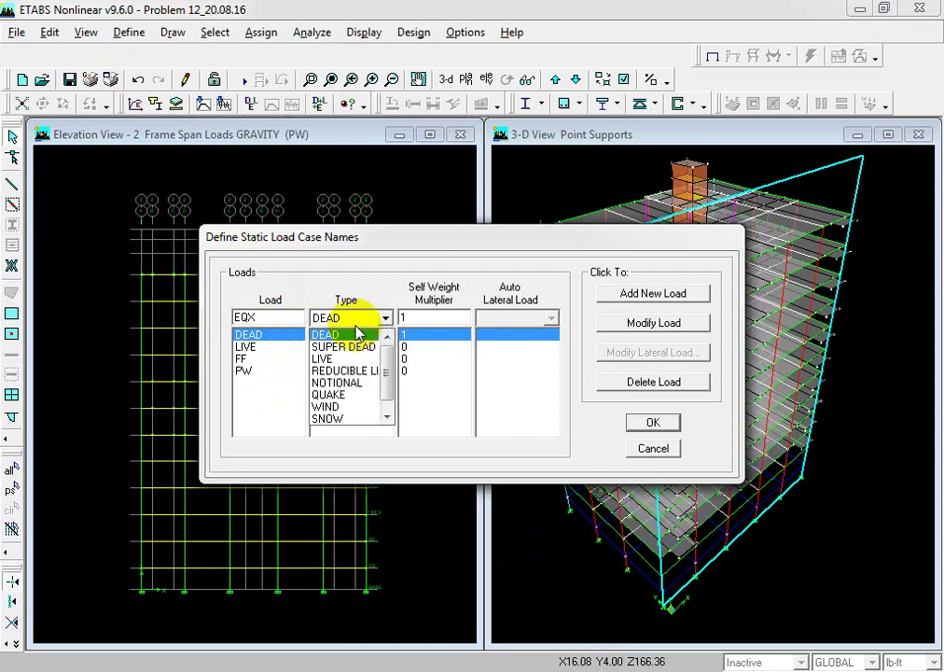
{"action": "left_click", "coordinate": [336, 396]}
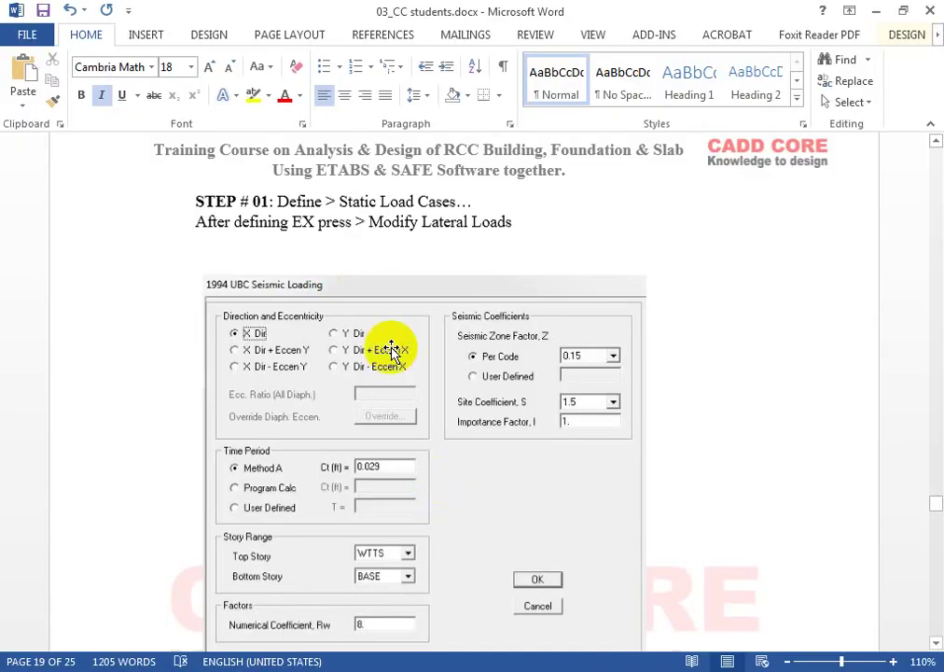
Consult the 1994 UBC Seismic Loading example in the Word course document and PART 6.pdf in Foxit Reader, and return to ETABS
{"action": "key", "text": "alt+Tab"}
{"action": "mouse_move", "coordinate": [601, 669]}
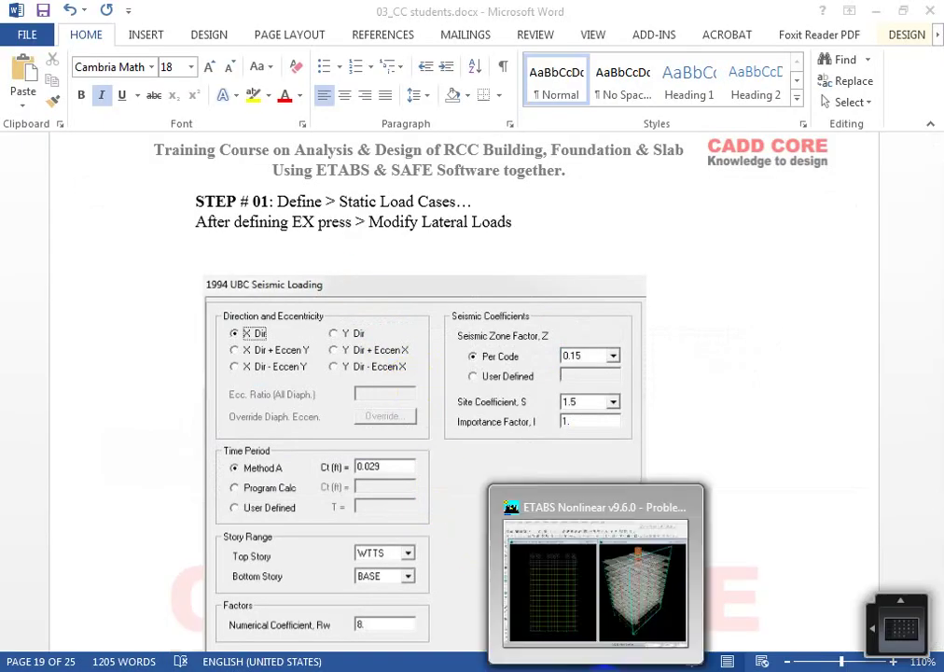
{"action": "left_click", "coordinate": [595, 573]}
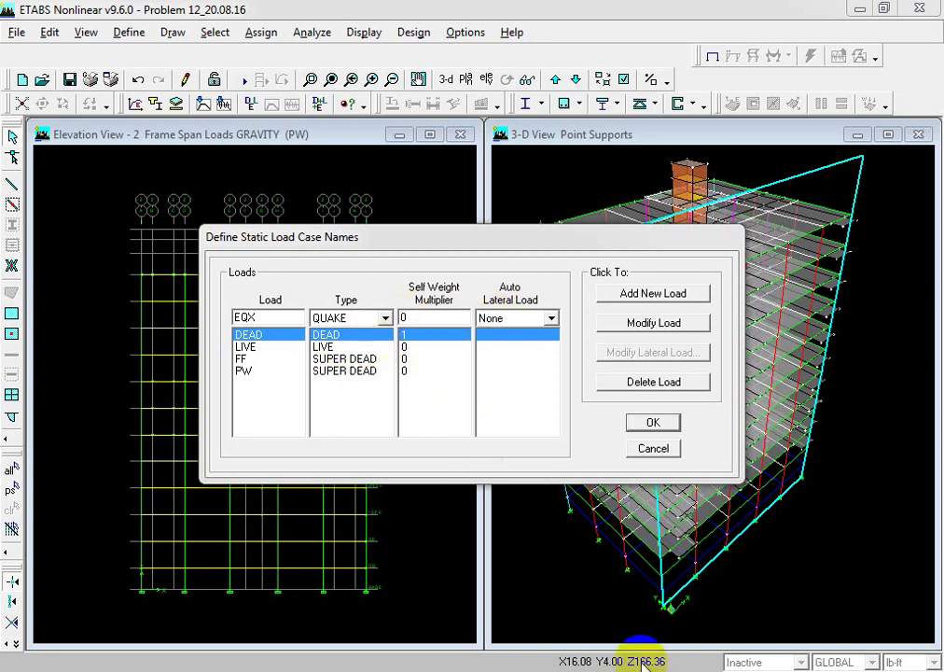
{"action": "left_click", "coordinate": [527, 670]}
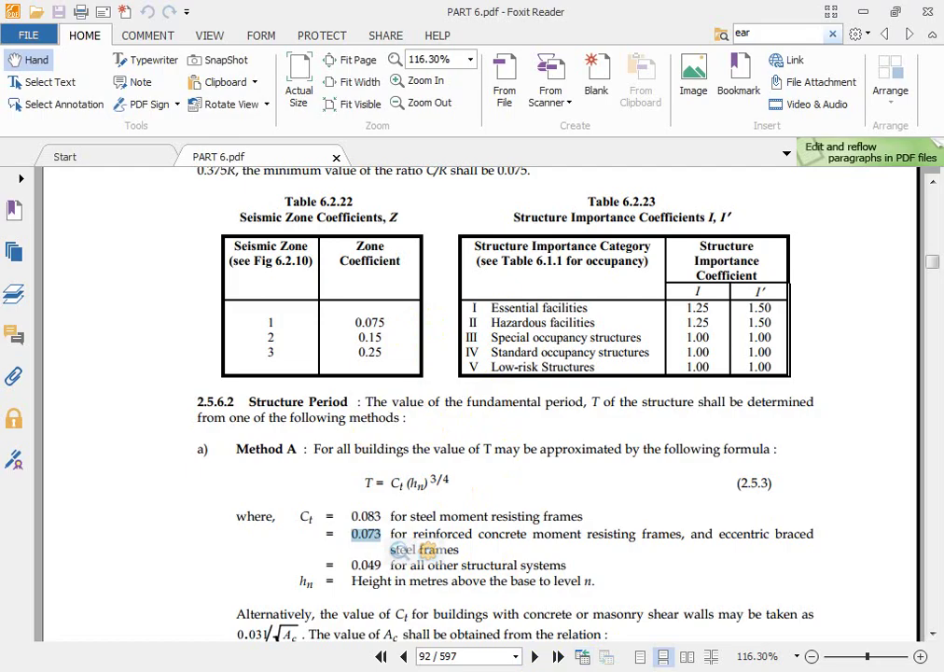
{"action": "key", "text": "alt+Tab"}
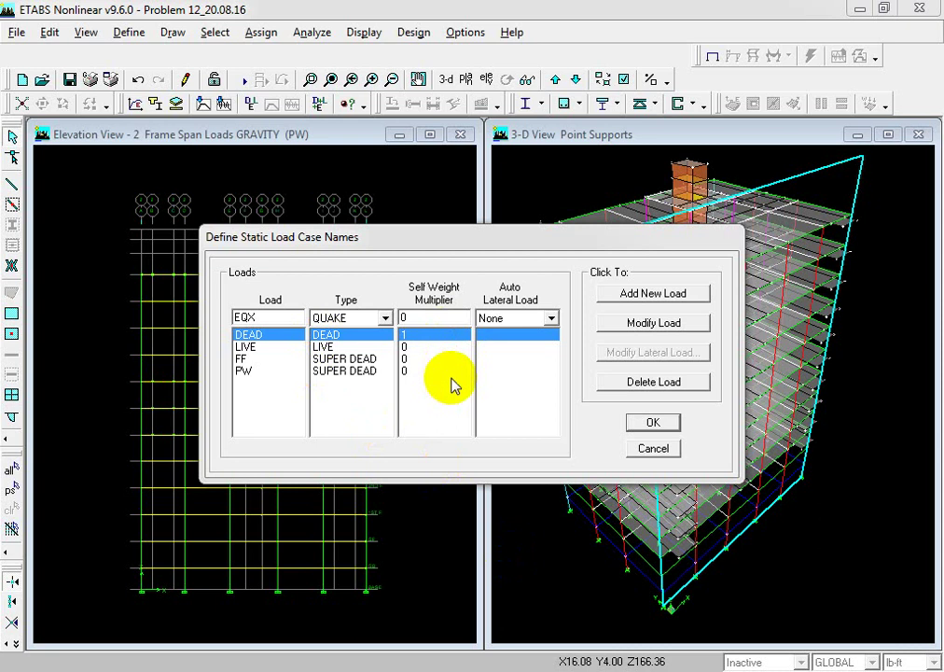
Add the EQX load case with UBC 94 as its auto lateral load and open its lateral load settings
{"action": "left_click", "coordinate": [515, 318]}
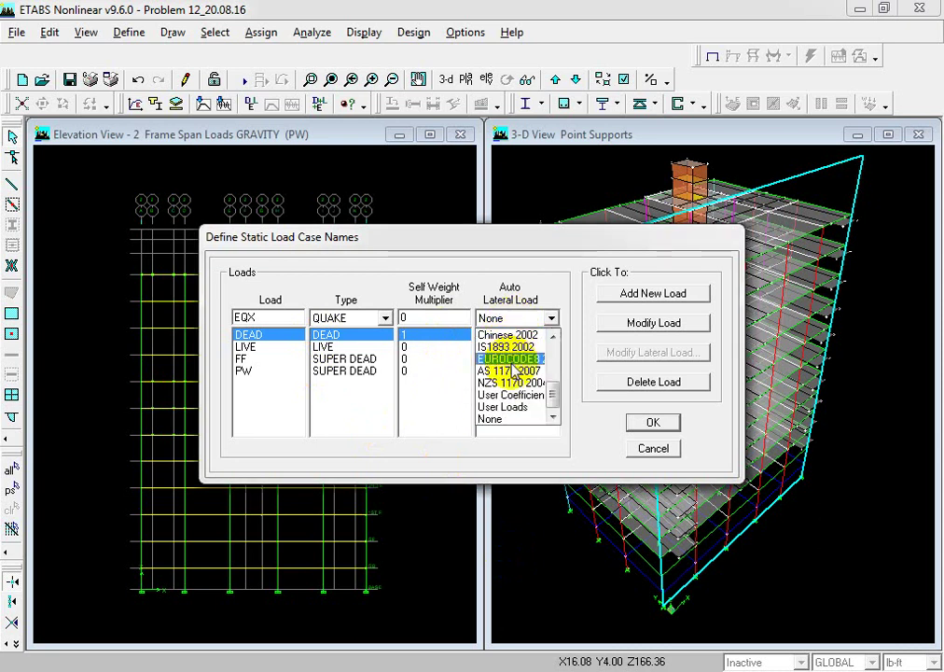
{"action": "key", "text": "u"}
{"action": "key", "text": "u"}
{"action": "key", "text": "b"}
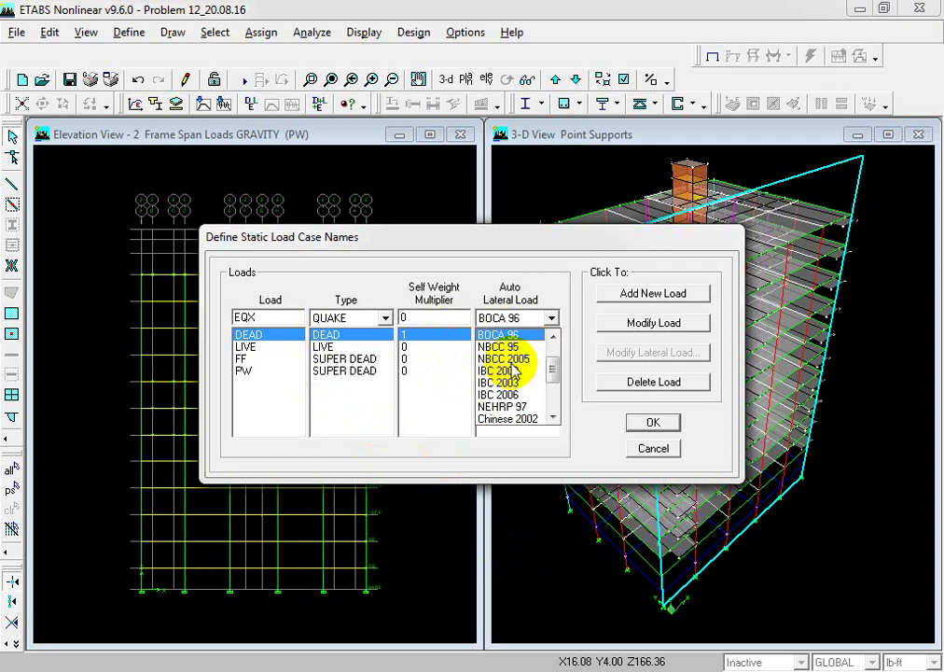
{"action": "scroll", "coordinate": [516, 373], "scroll_direction": "up", "scroll_amount": 1}
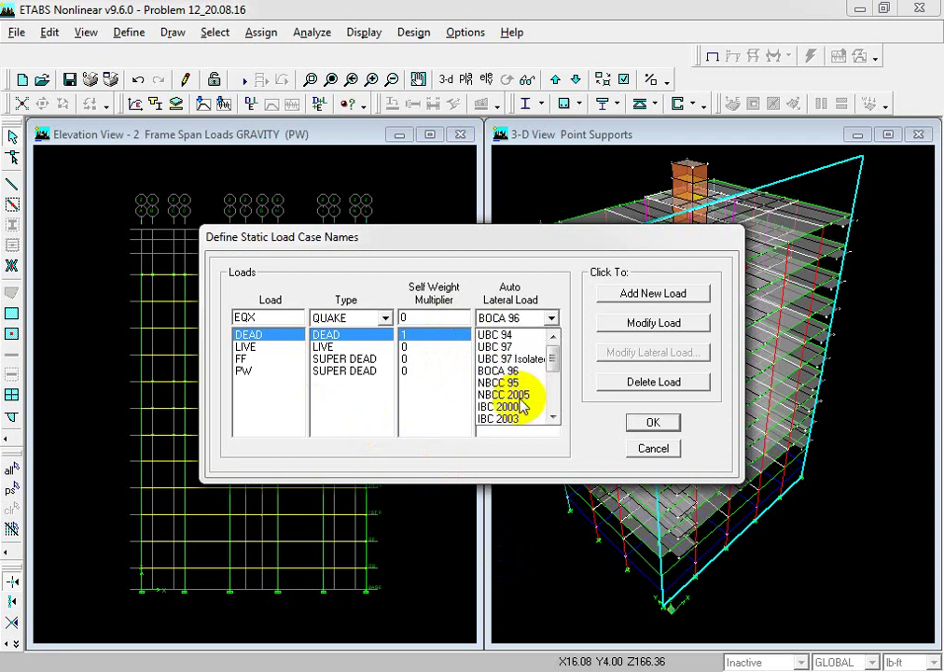
{"action": "left_click", "coordinate": [514, 338]}
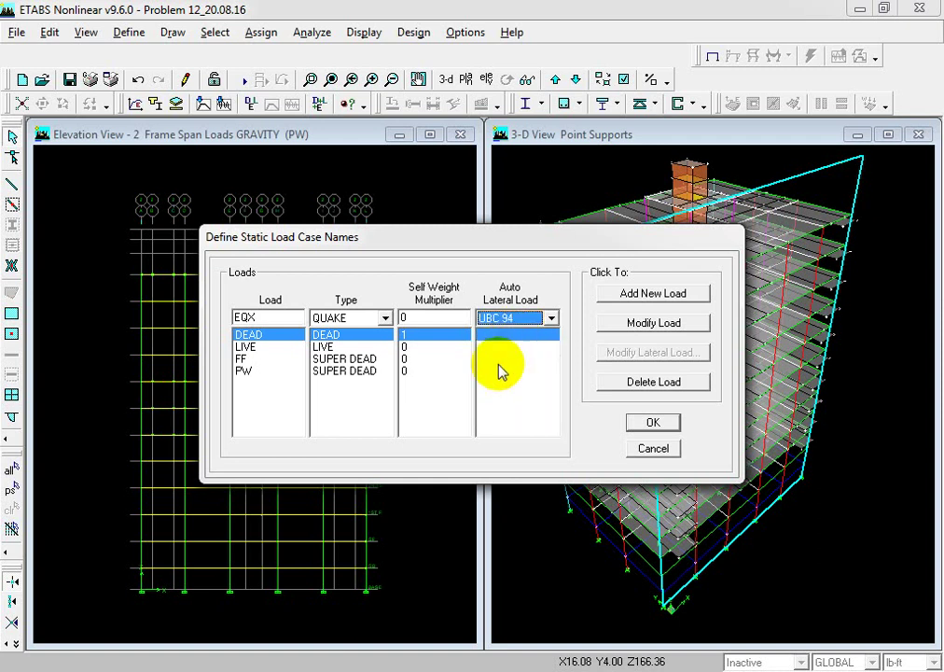
{"action": "left_click", "coordinate": [647, 296]}
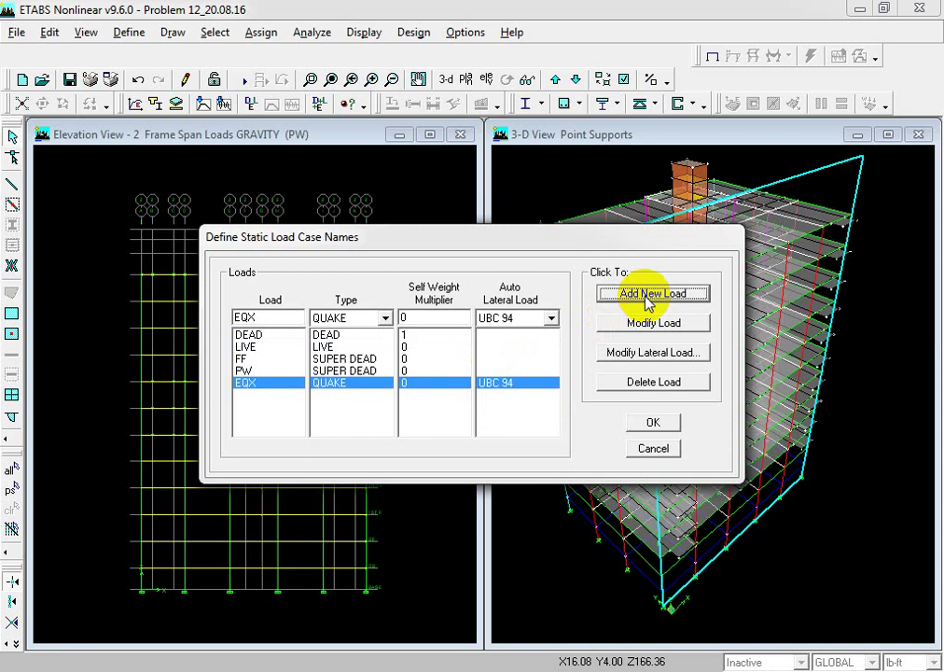
{"action": "left_click", "coordinate": [665, 362]}
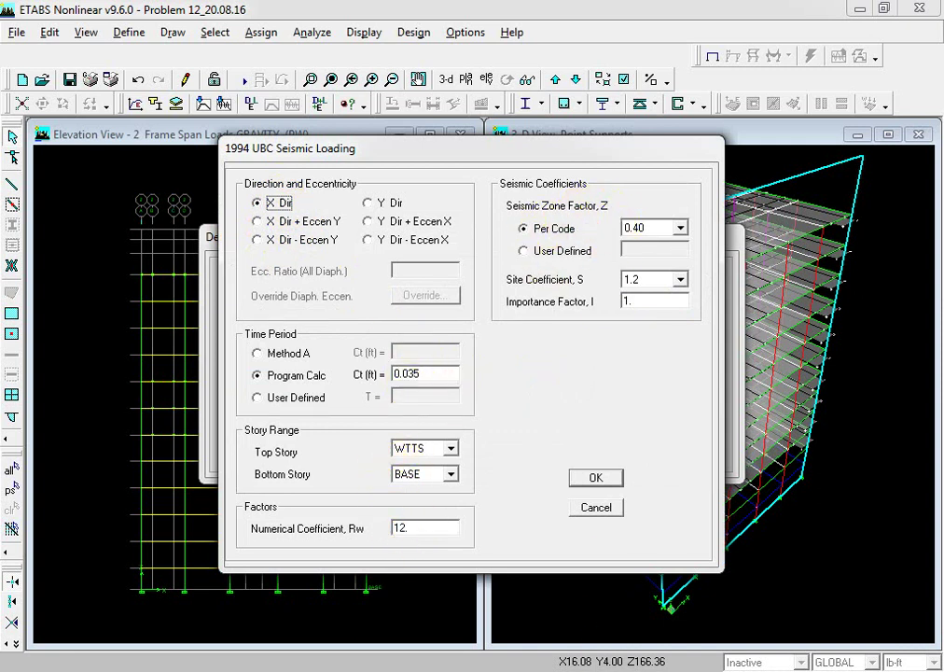
Switch to the Word course document, examine the R term of the base shear formula and return to ETABS
{"action": "key", "text": "alt+Tab"}
{"action": "scroll", "coordinate": [340, 356], "scroll_direction": "up", "scroll_amount": 8}
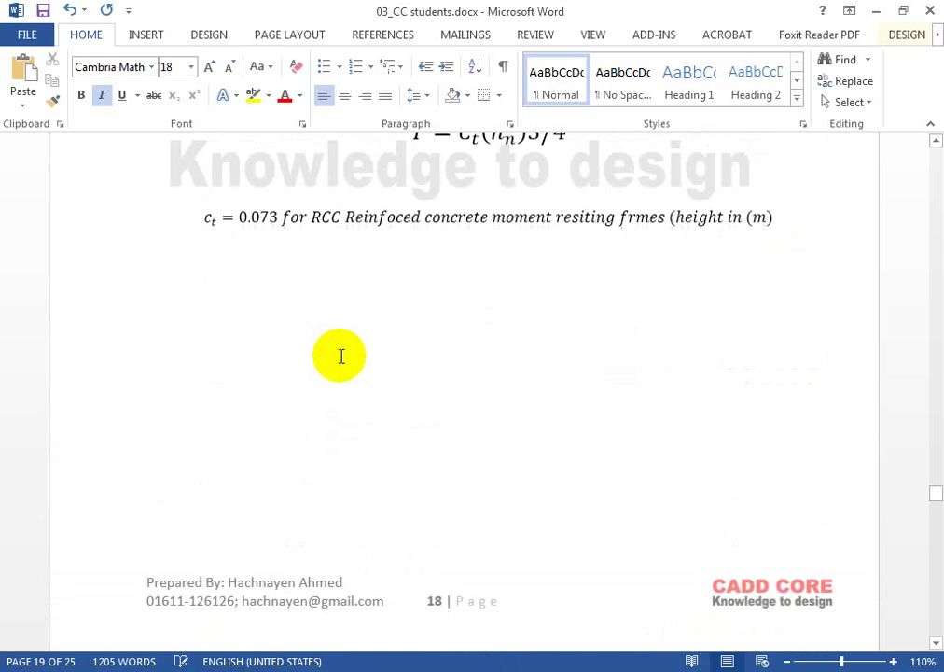
{"action": "scroll", "coordinate": [340, 357], "scroll_direction": "up", "scroll_amount": 10}
{"action": "left_click", "coordinate": [299, 539]}
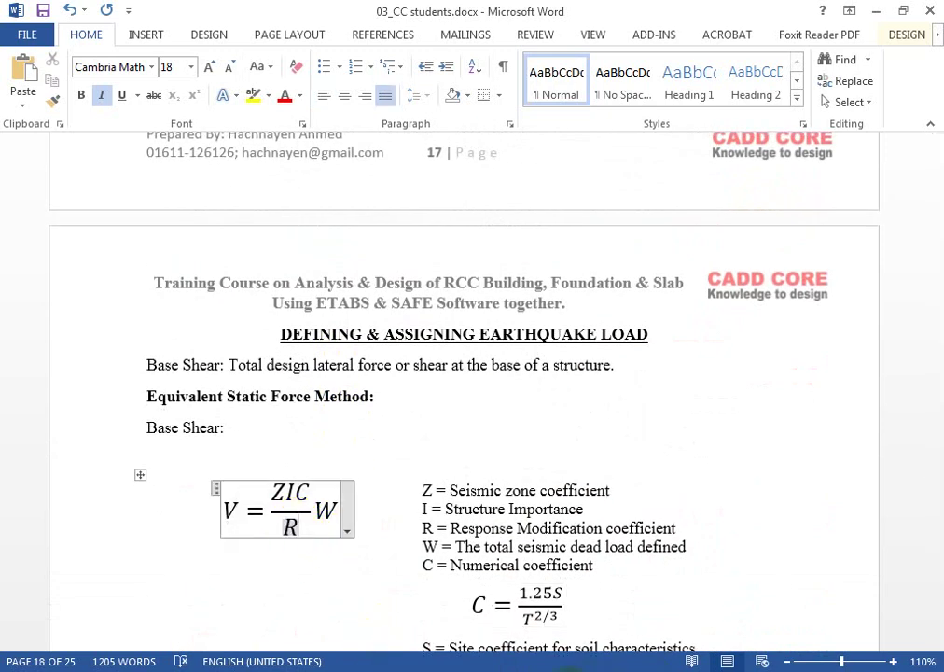
{"action": "key", "text": "alt+Tab"}
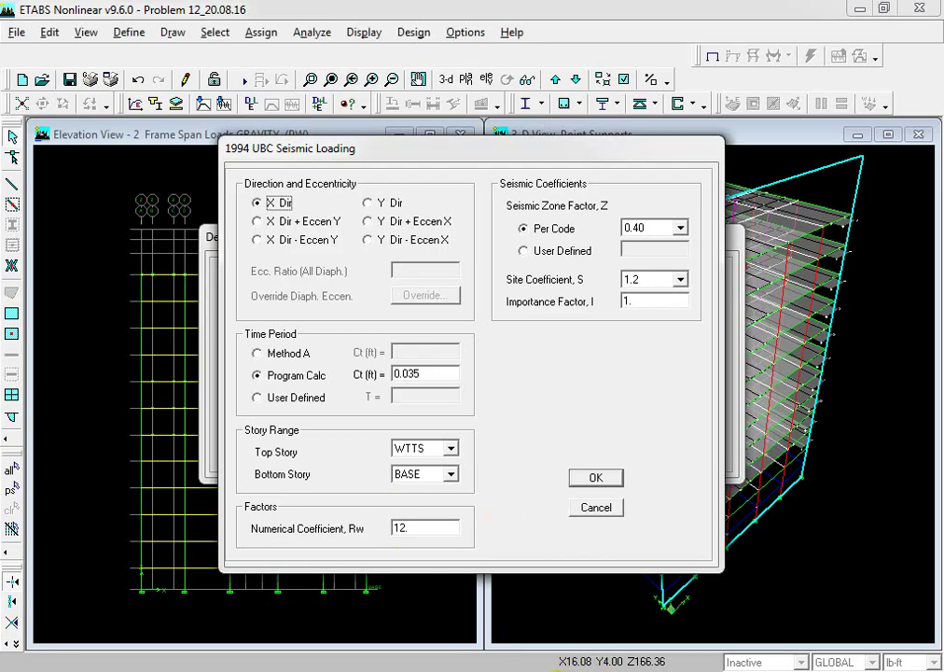
Switch to PART 6.pdf in Foxit Reader and look up R for concrete intermediate moment resisting frames (IMRF) in Table 6.2.24
{"action": "left_click", "coordinate": [557, 671]}
{"action": "left_click", "coordinate": [638, 671]}
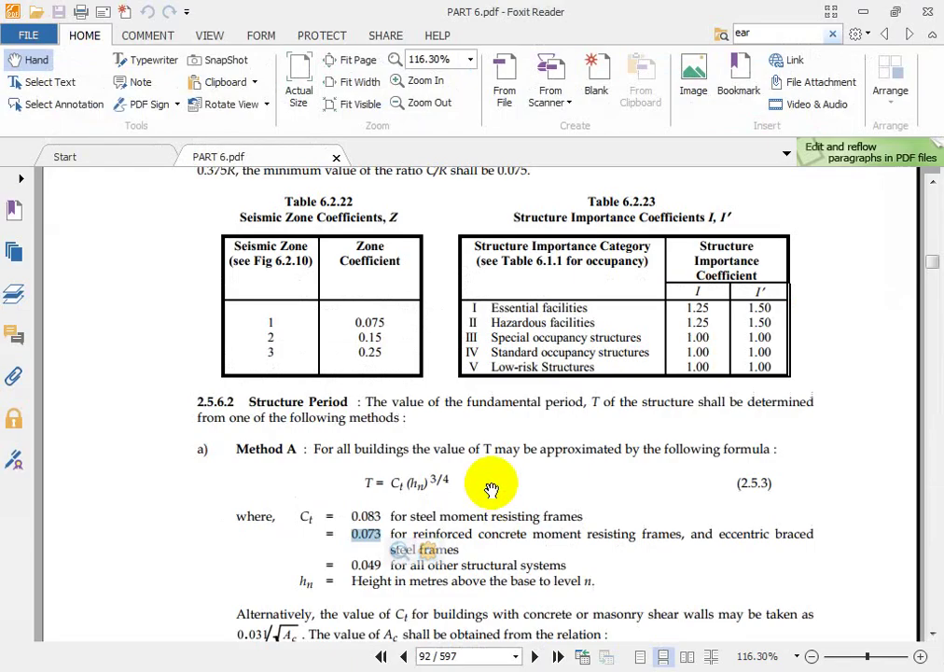
{"action": "scroll", "coordinate": [428, 481], "scroll_direction": "up", "scroll_amount": 2}
{"action": "scroll", "coordinate": [497, 479], "scroll_direction": "down", "scroll_amount": 20}
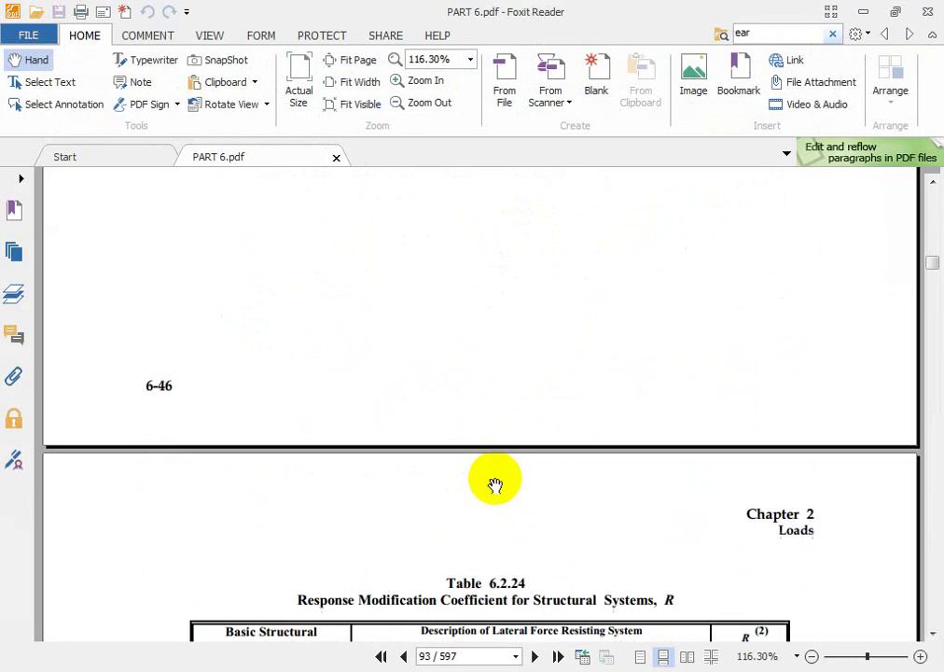
{"action": "scroll", "coordinate": [495, 483], "scroll_direction": "down", "scroll_amount": 4}
{"action": "scroll", "coordinate": [495, 480], "scroll_direction": "down", "scroll_amount": 3}
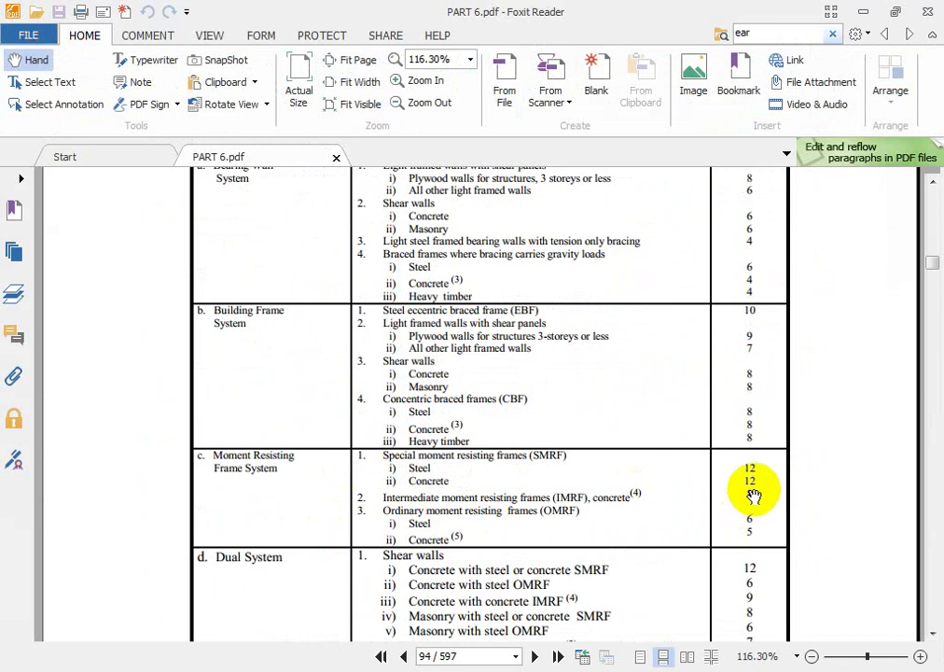
{"action": "left_click_drag", "start_coordinate": [756, 491], "coordinate": [741, 489]}
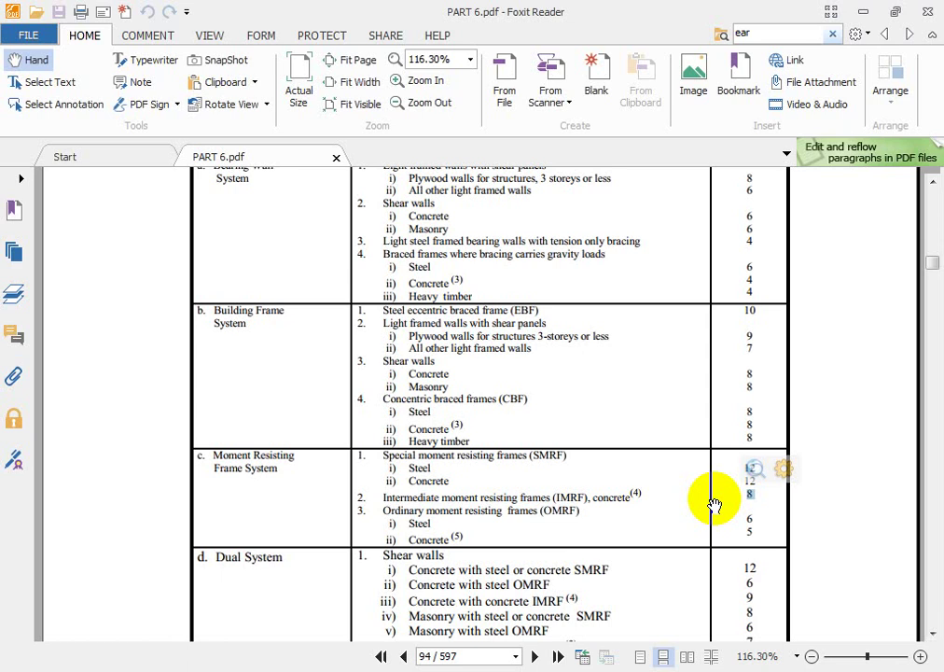
{"action": "left_click", "coordinate": [692, 403]}
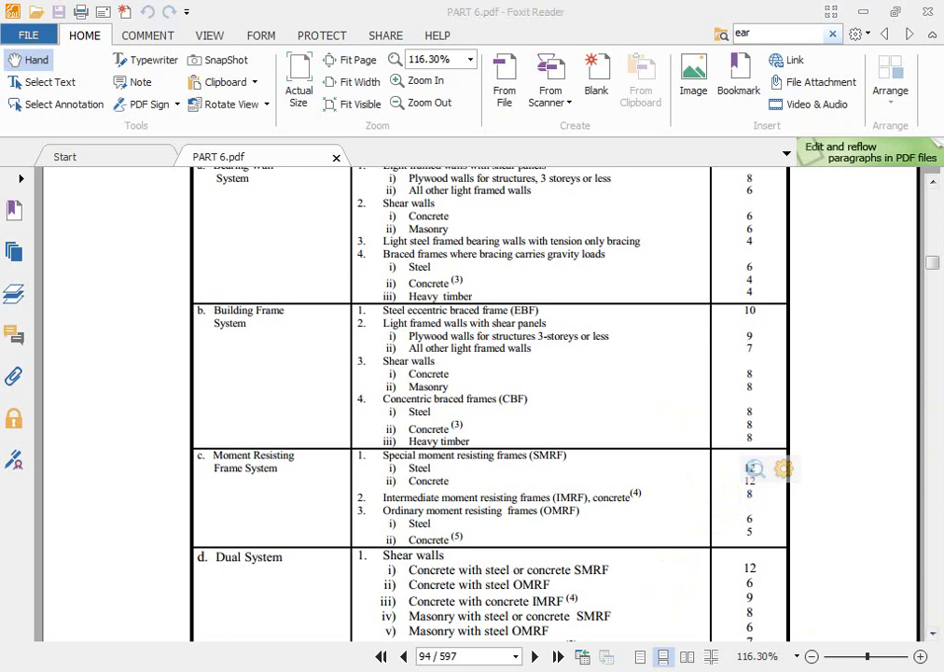